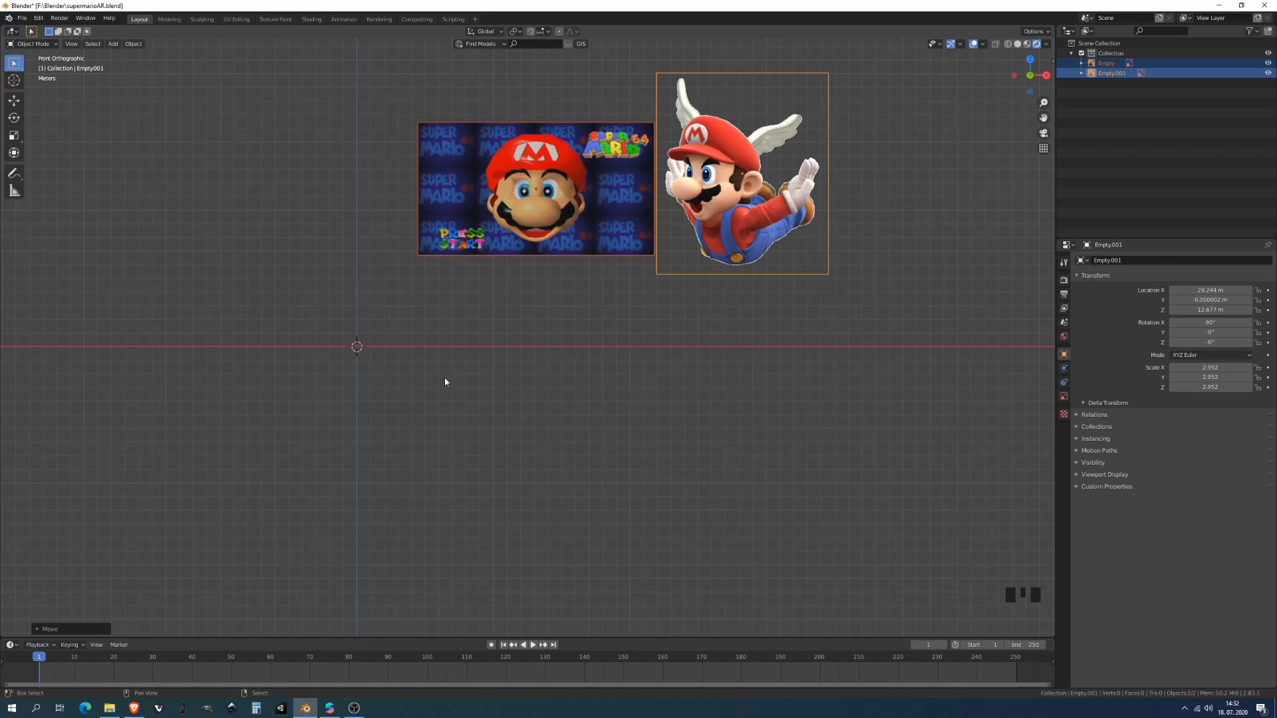
- Snap the Mario face reference image to the 3D cursor at the world origin
scroll(347, 243, "up", 2)
right_click(566, 220)
key("g")
right_click(310, 445)
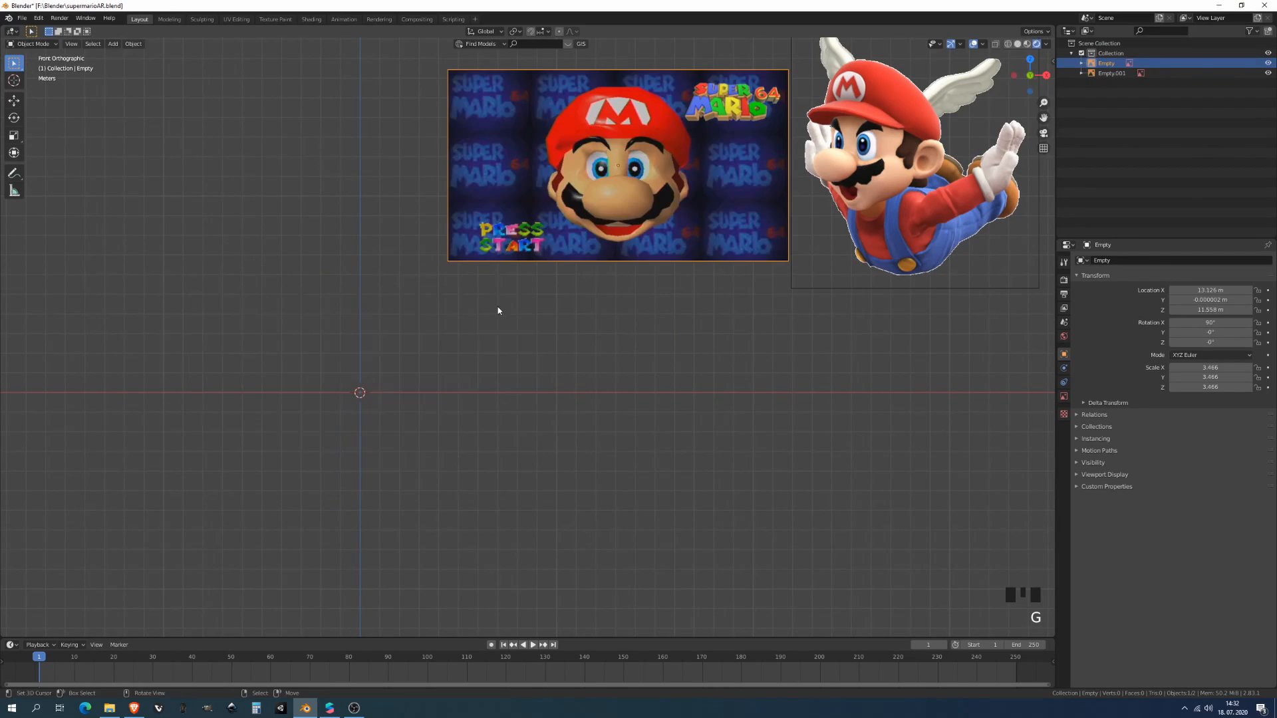
key("shift+s")
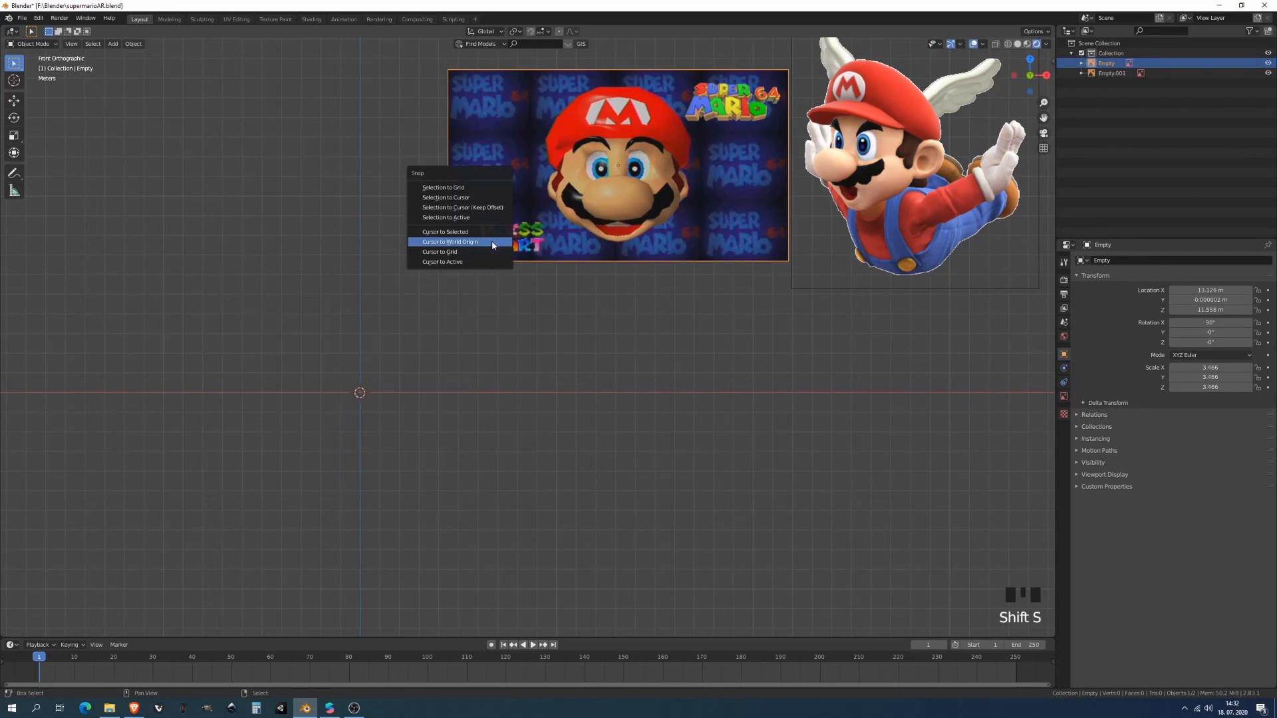
left_click(459, 197)
middle_click_drag(372, 312, 455, 313, "shift")
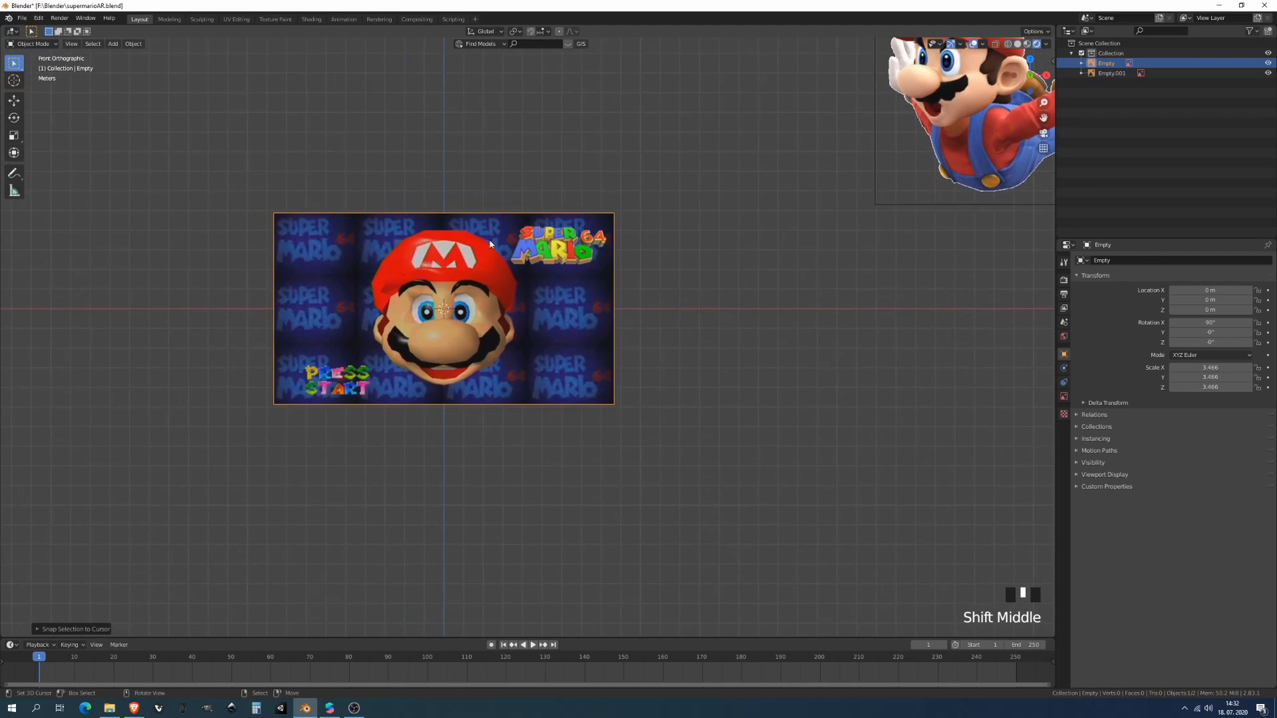
- Add a cube, move it down along Z over Mario's nose, and give it a level 2 Subdivision modifier
scroll(456, 309, "up", 3)
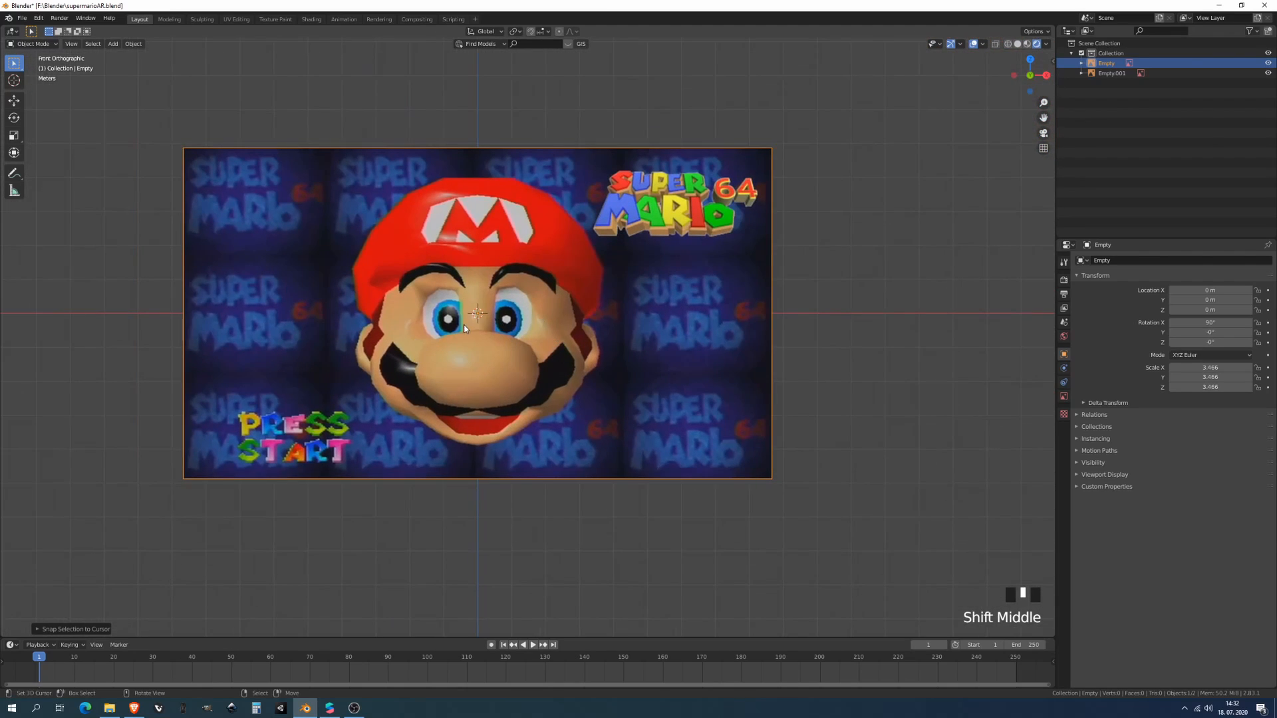
key("shift+a")
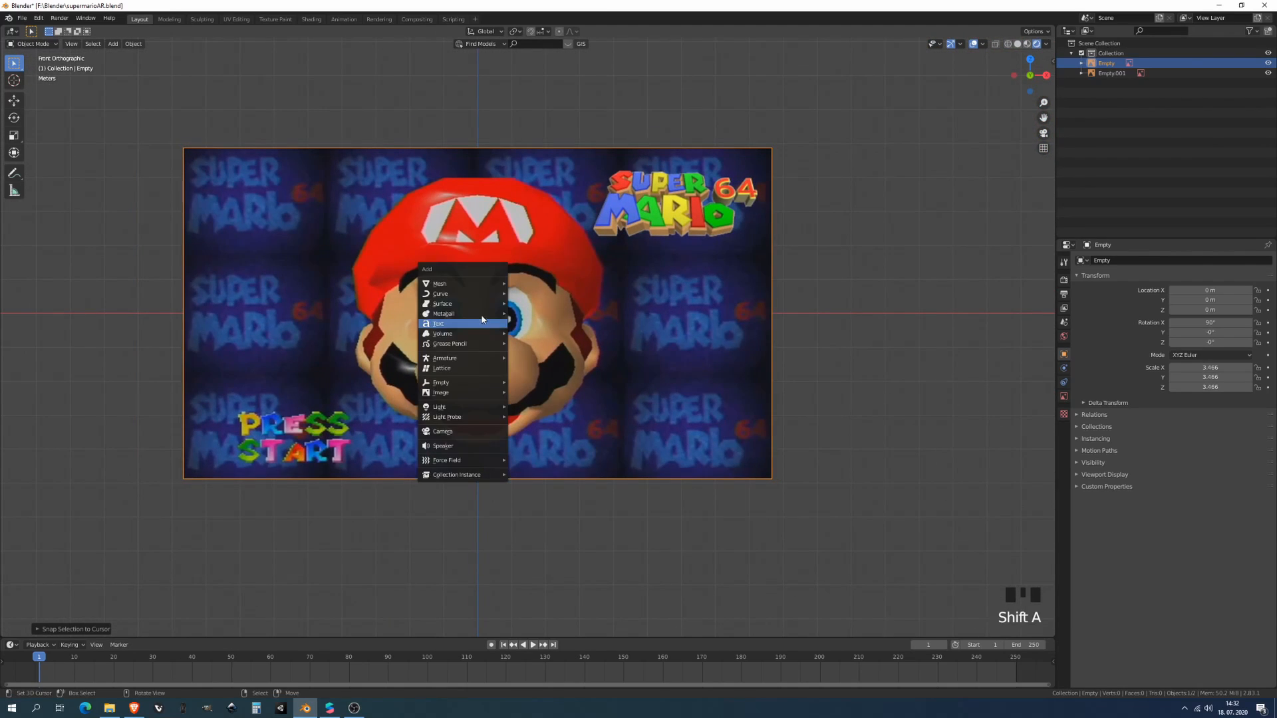
mouse_move(496, 284)
left_click(532, 293)
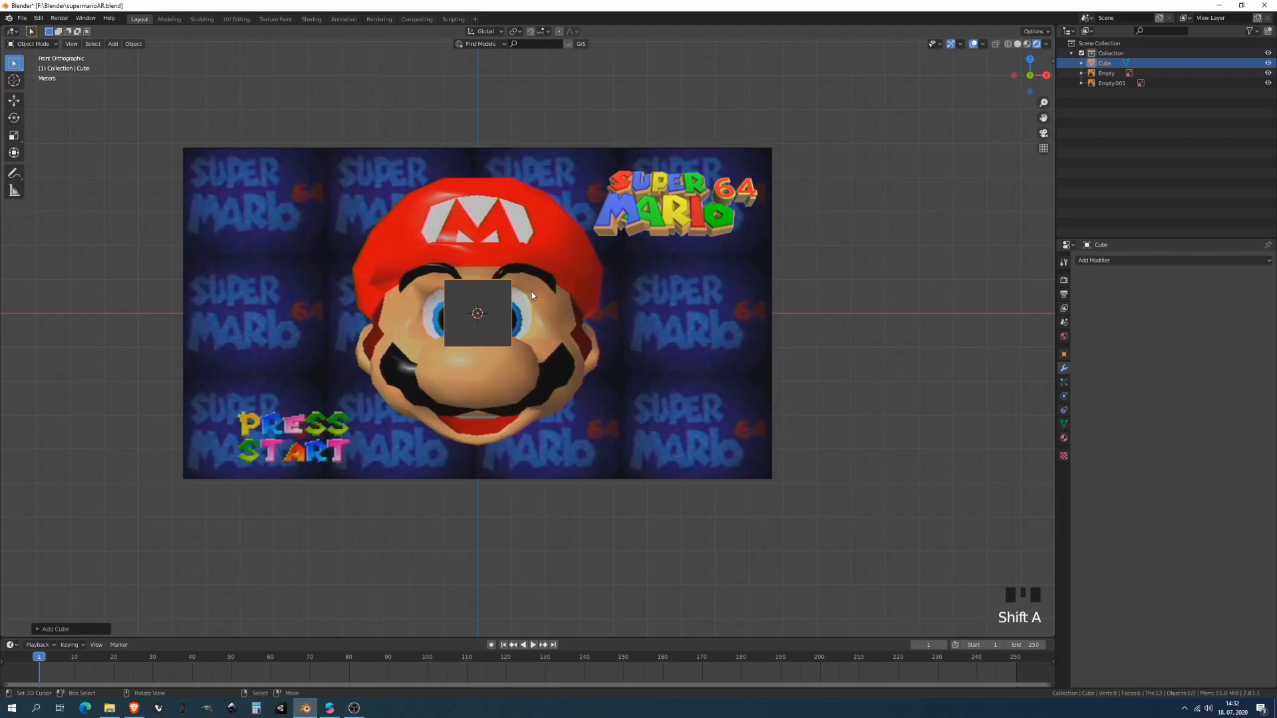
key("g")
left_click(534, 343)
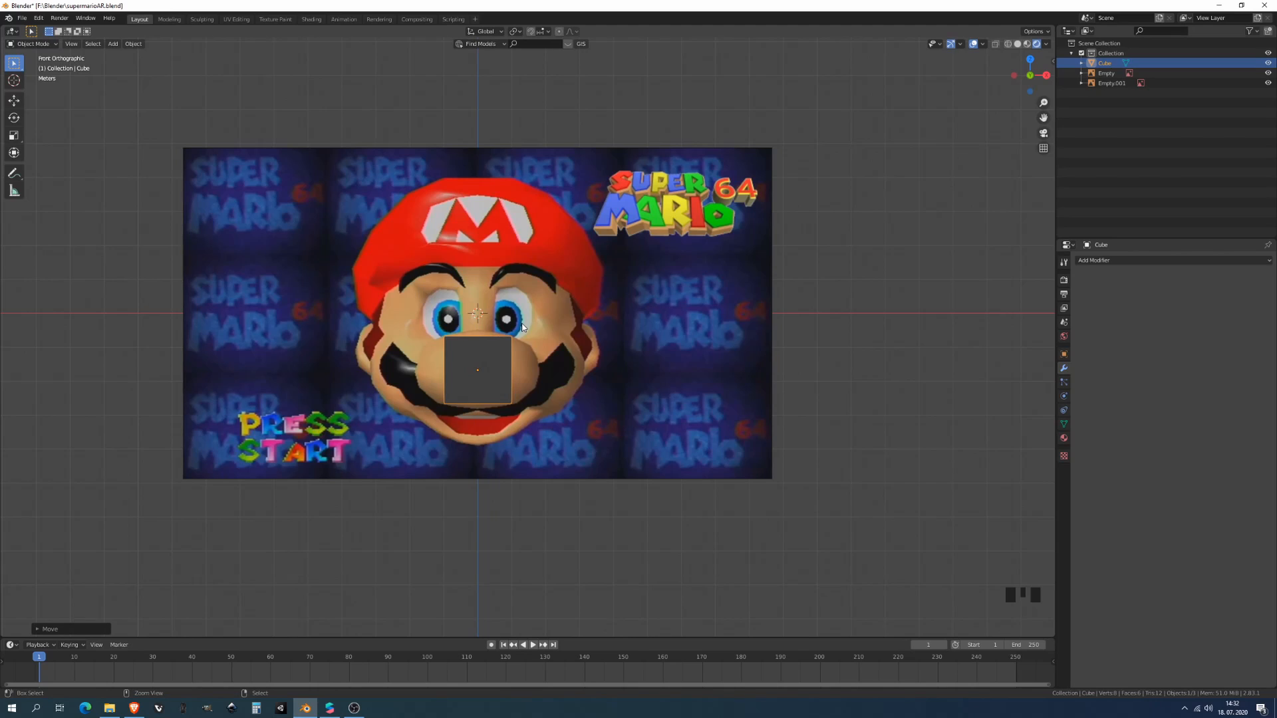
key("ctrl+2")
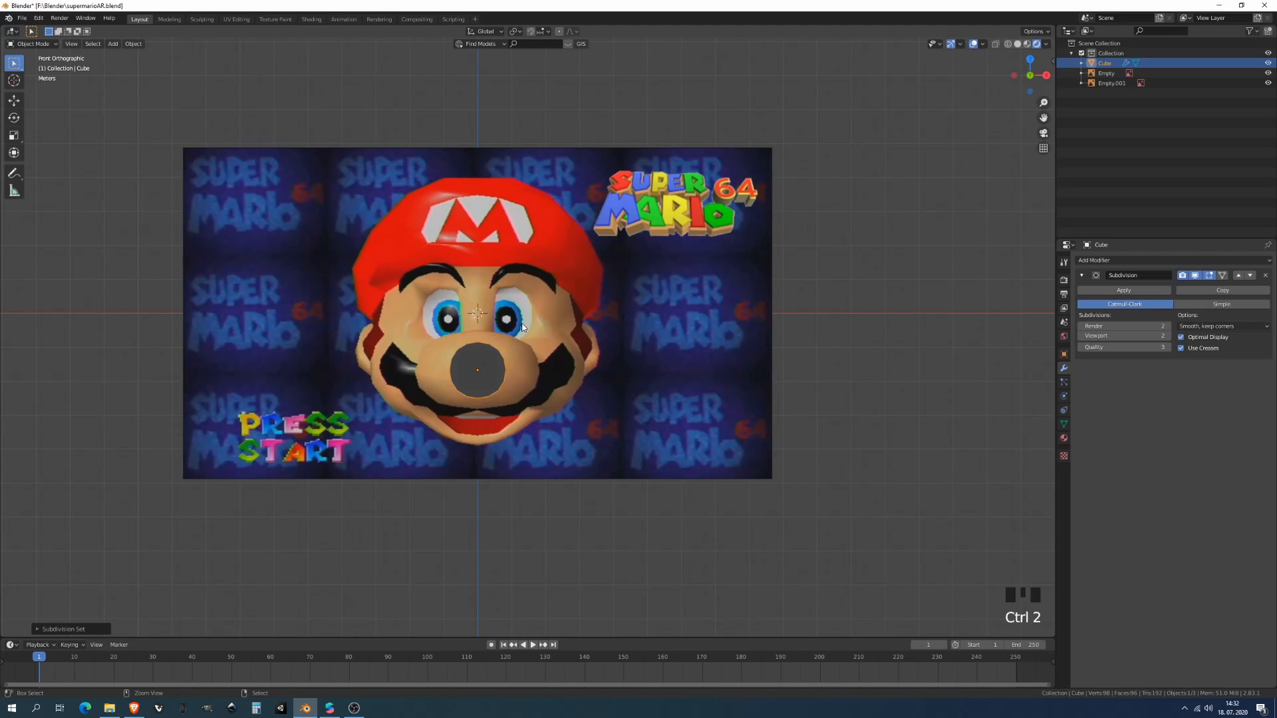
- Move the subdivided cube forward along Y in front of the reference image and show the viewport in Material Preview shading
middle_click_drag(441, 342, 369, 353)
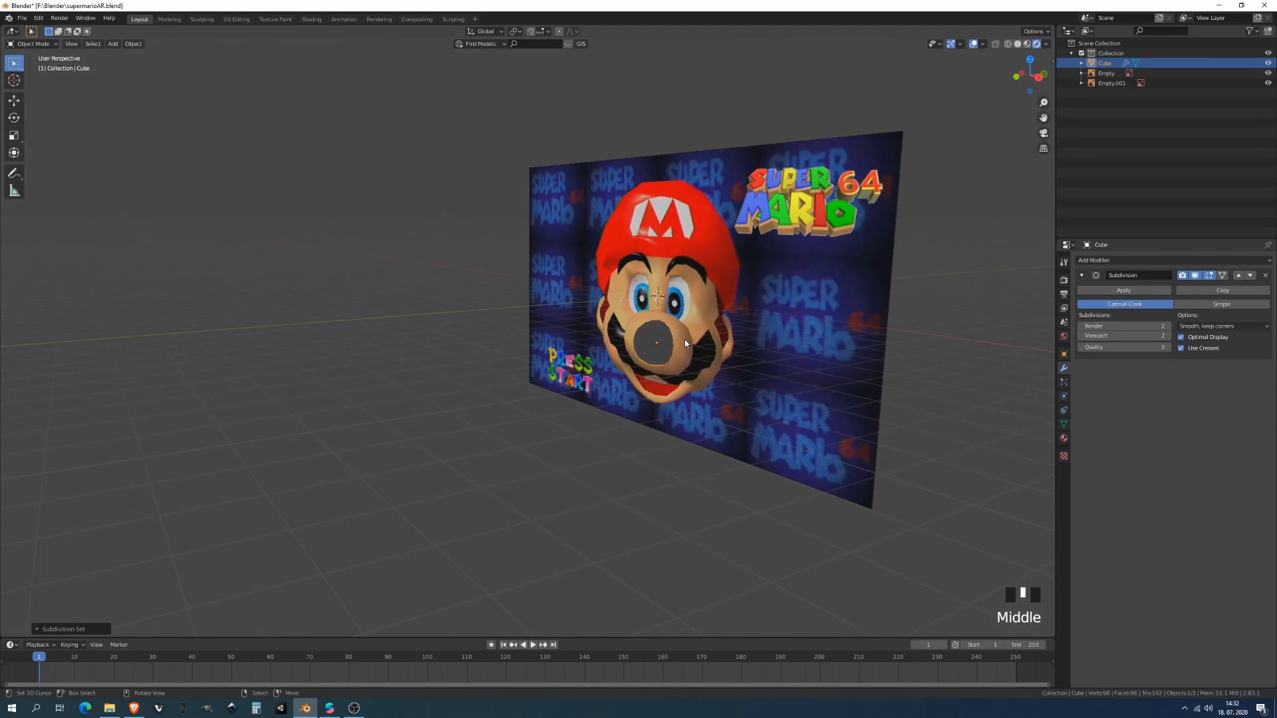
key("g")
left_click(542, 345)
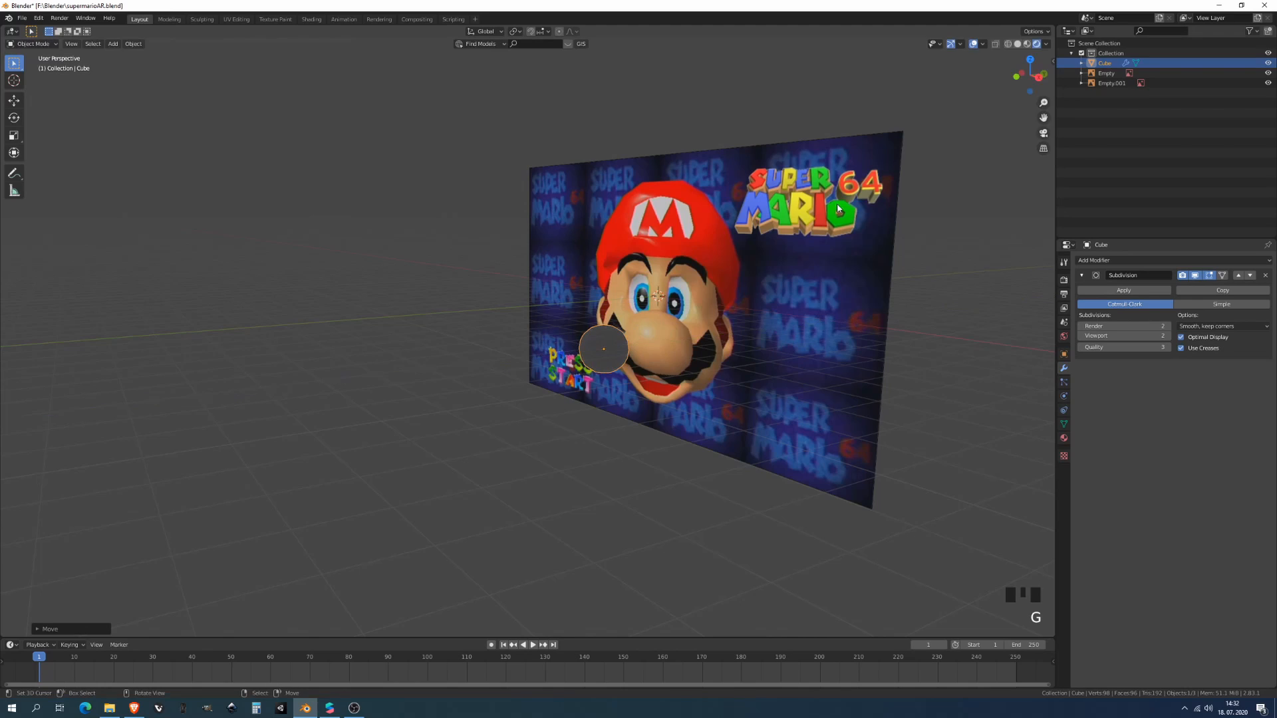
left_click(1028, 44)
middle_click_drag(699, 345, 640, 346)
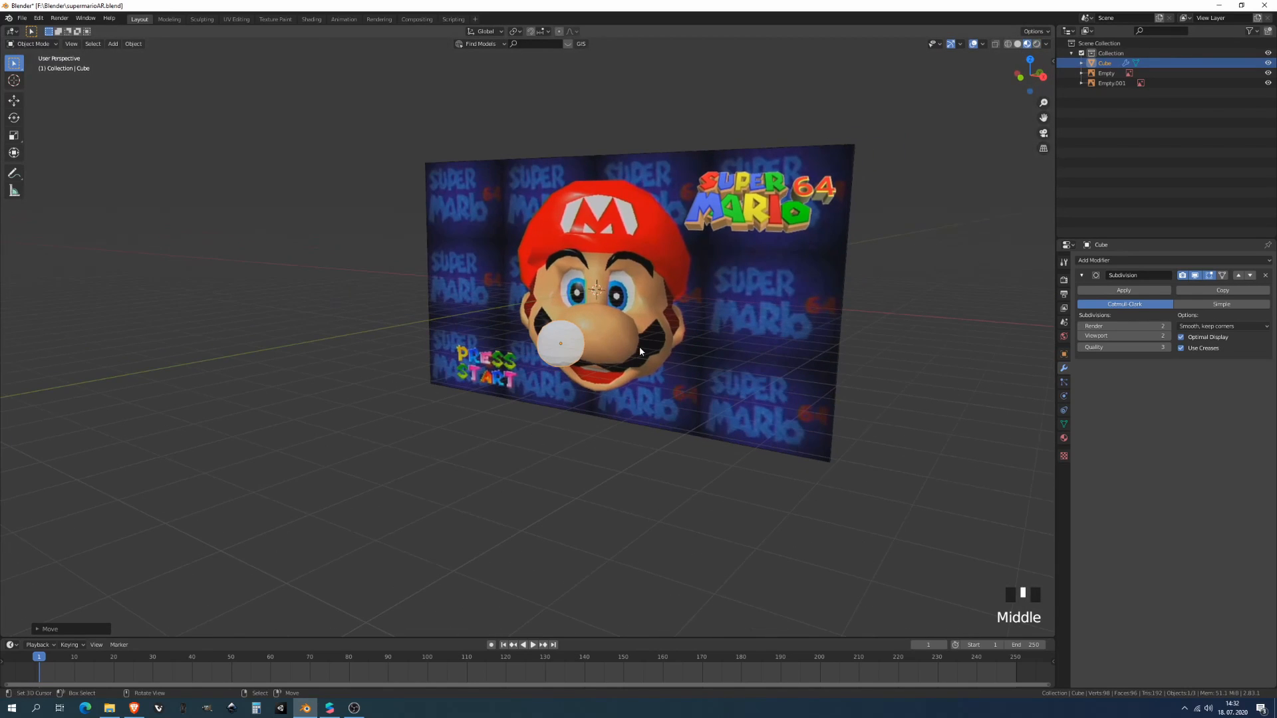
- In front view, scale the rounded cube along X and Z to match the width and height of Mario's nose
key("KP_1")
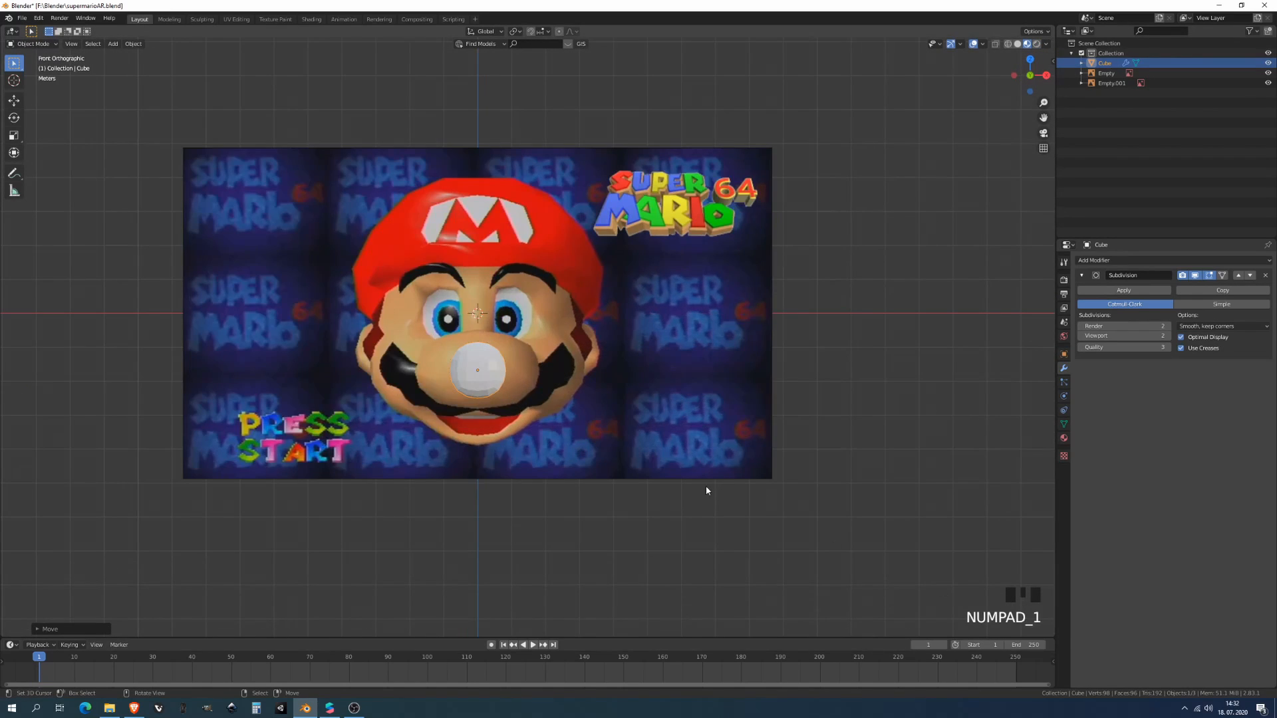
scroll(495, 461, "up", 4)
middle_click_drag(496, 461, 570, 457, "shift")
key("s")
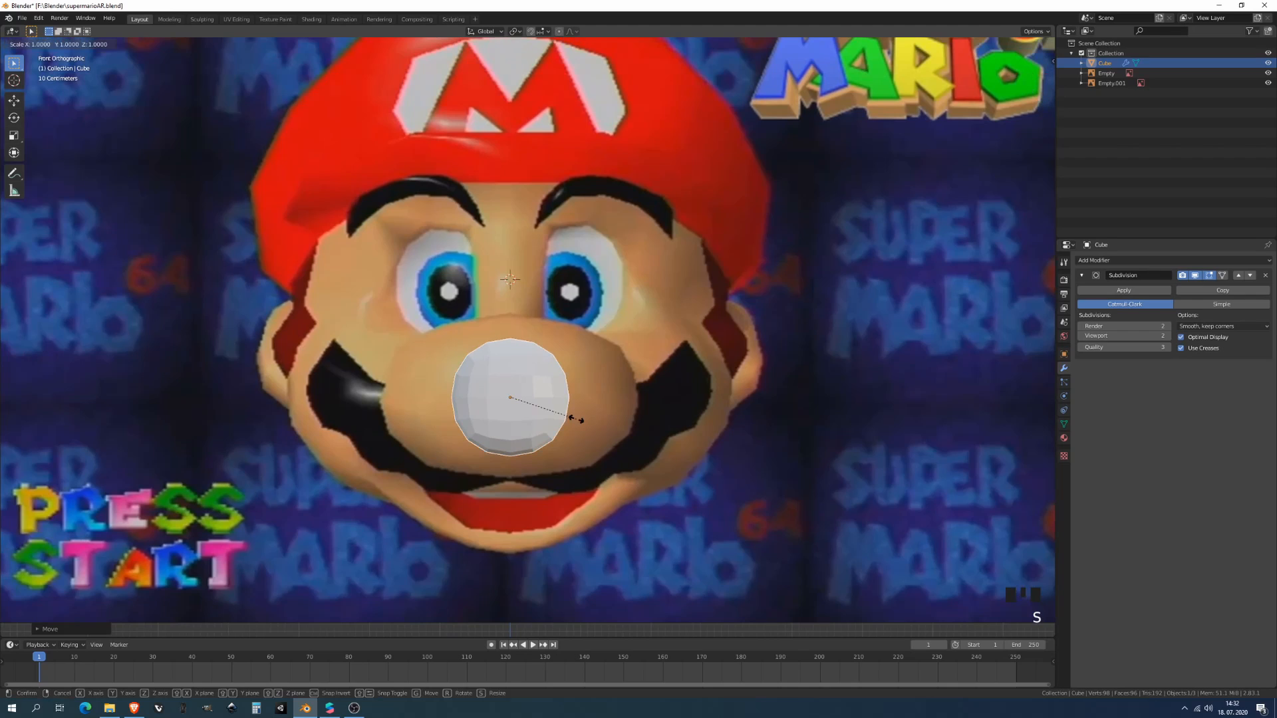
key("x")
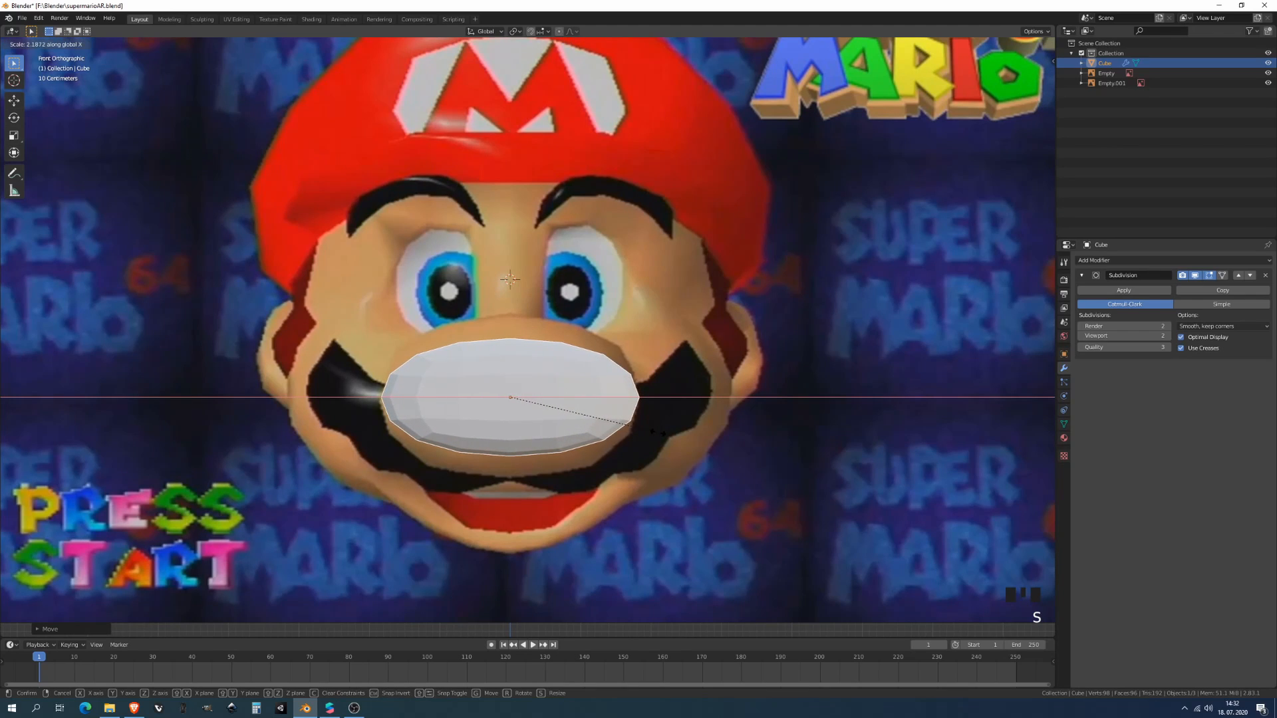
left_click(655, 429)
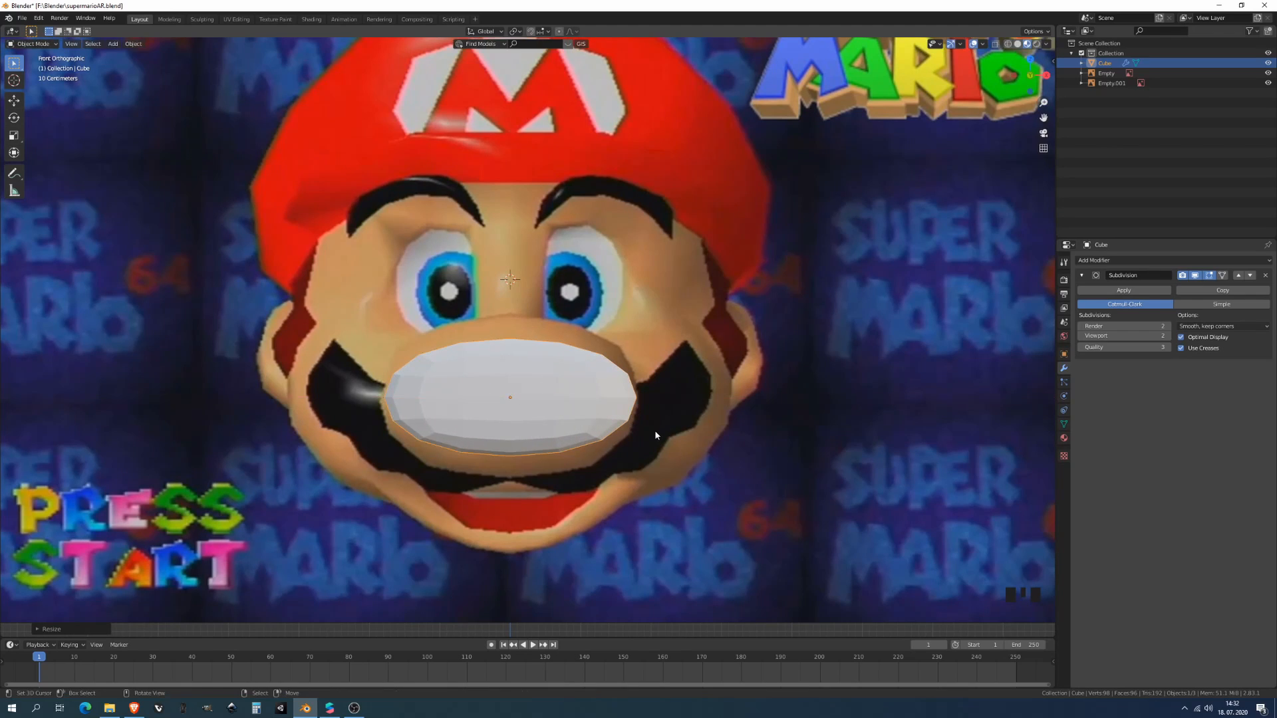
key("s")
key("z")
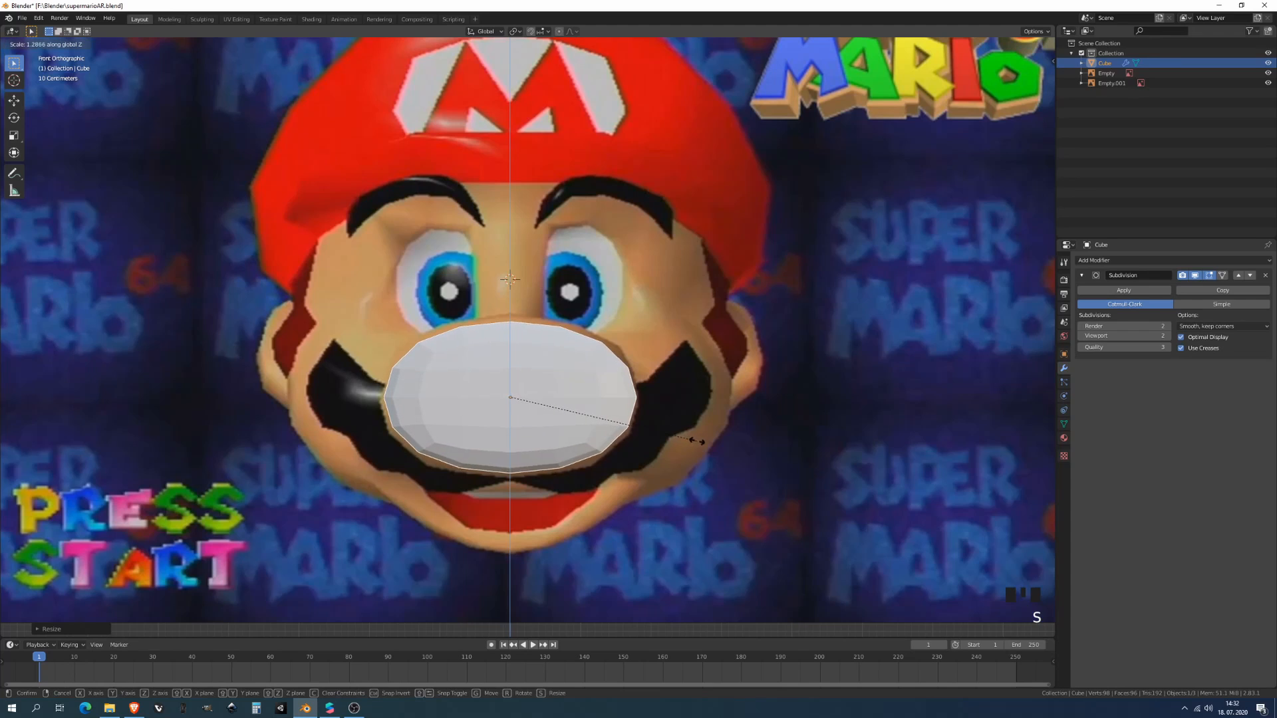
left_click(714, 443)
- Scale the nose mesh along Y by about 1.3 to deepen it
middle_click_drag(713, 443, 570, 452)
middle_click_drag(774, 418, 789, 421)
key("s")
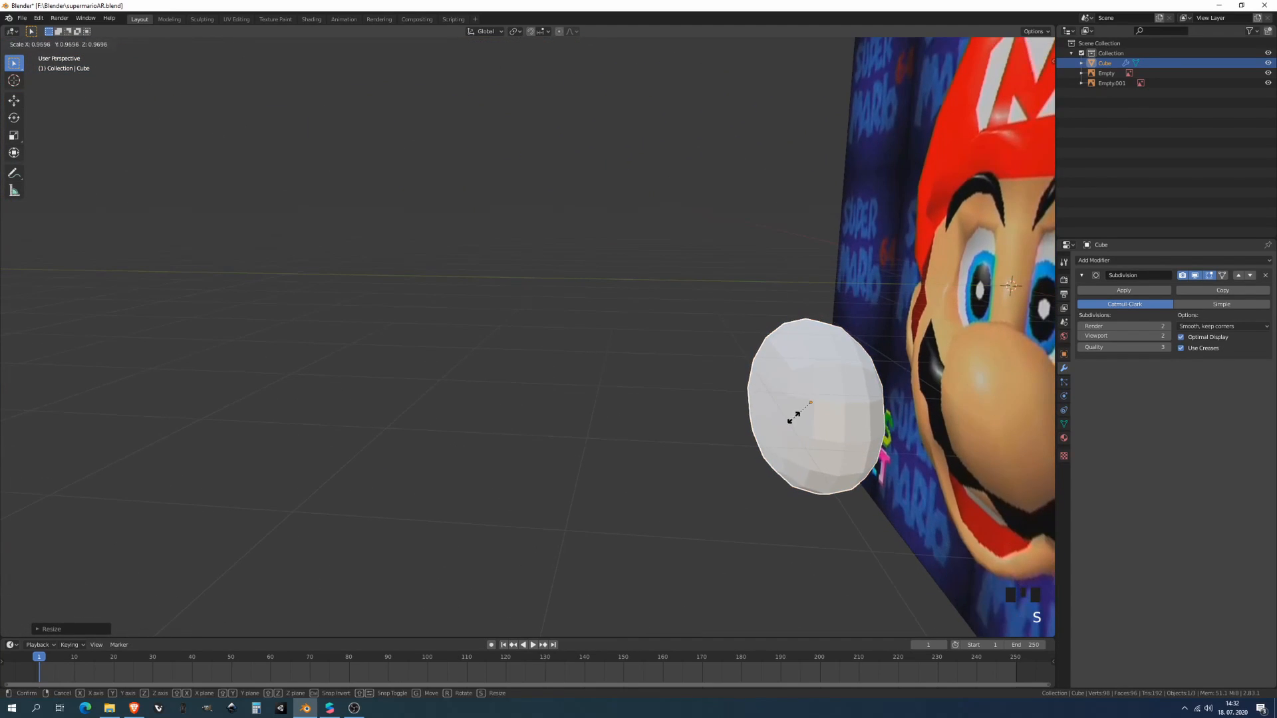
key("y")
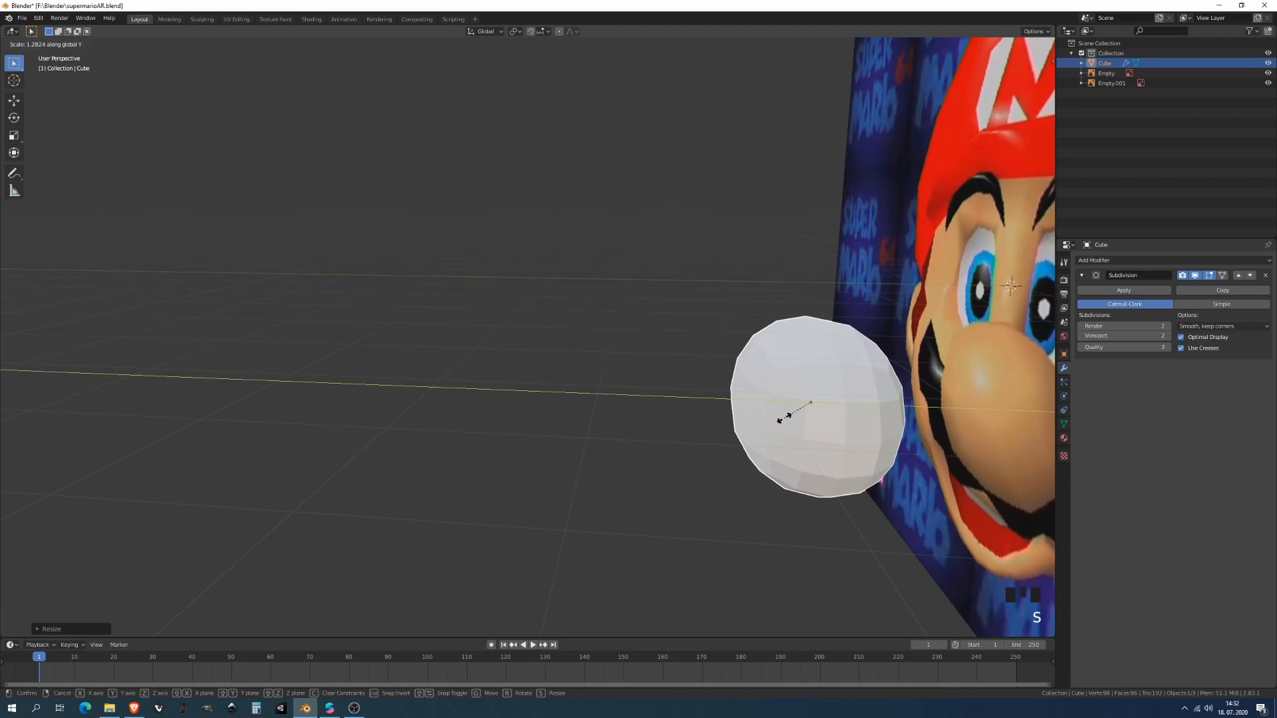
left_click(782, 419)
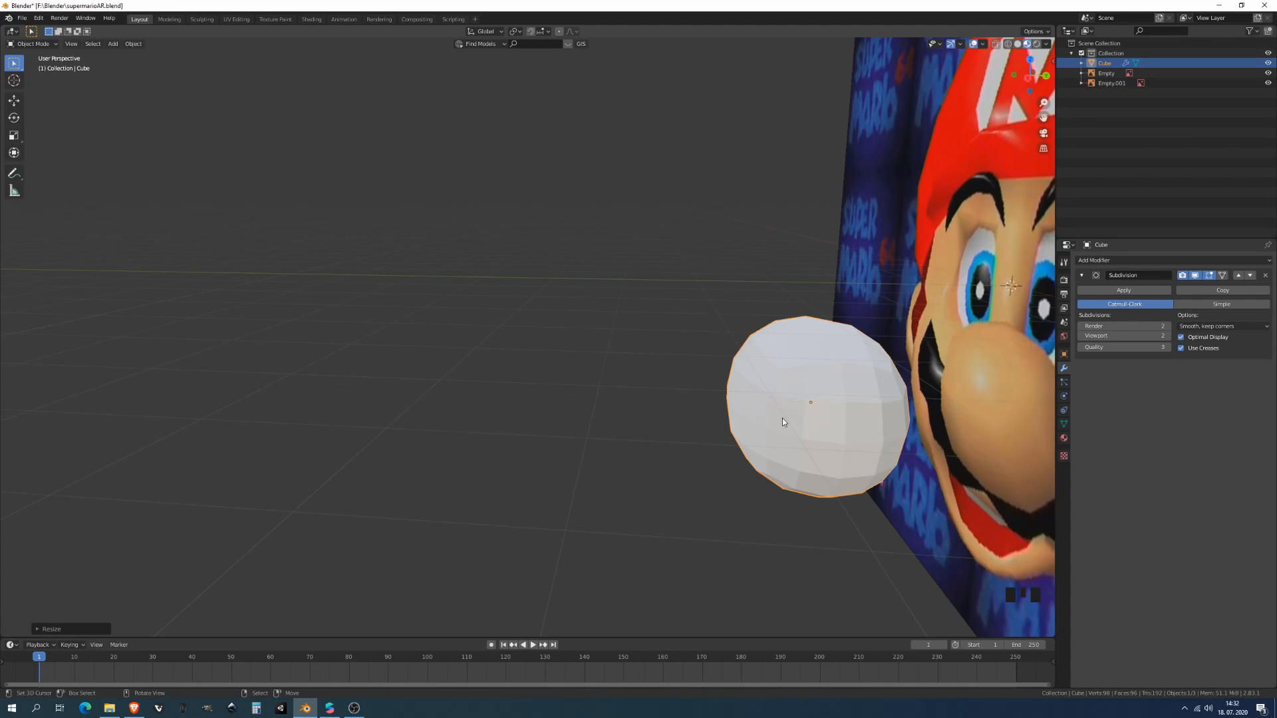
- Return to the front view and rename the cube object as sm_nose
key("KP_1")
scroll(614, 370, "up", 2)
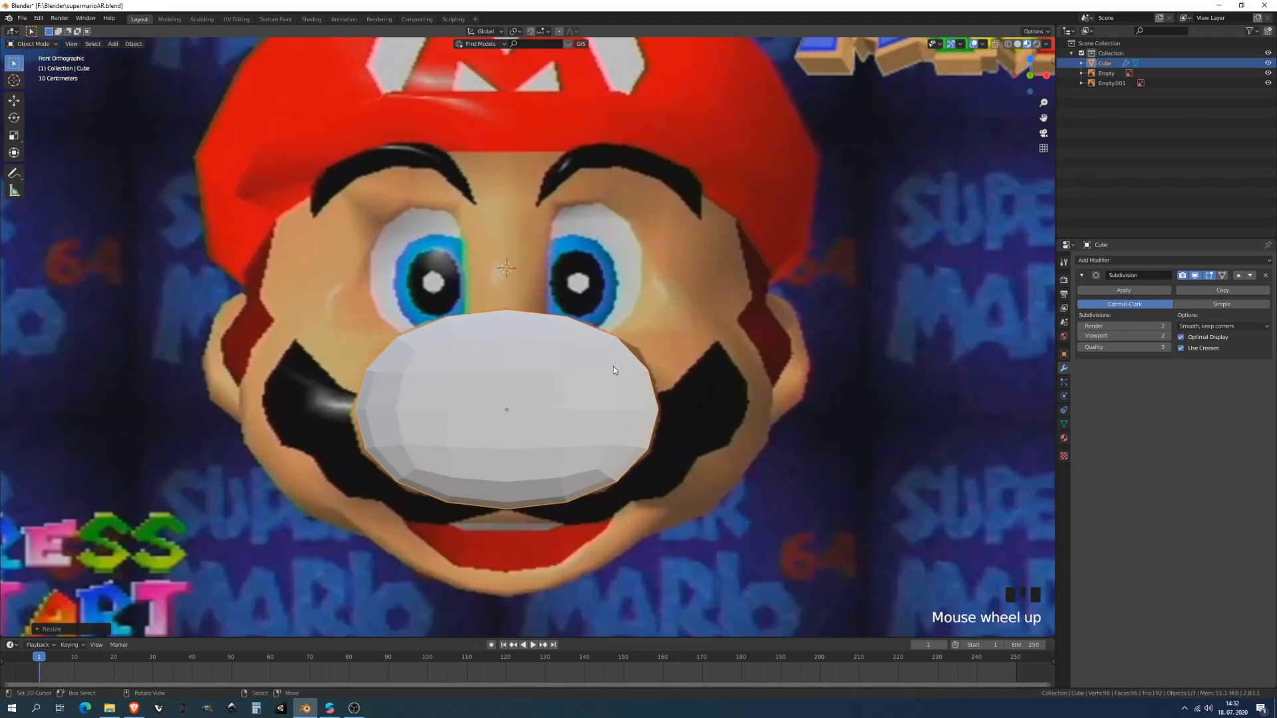
double_click(1105, 63)
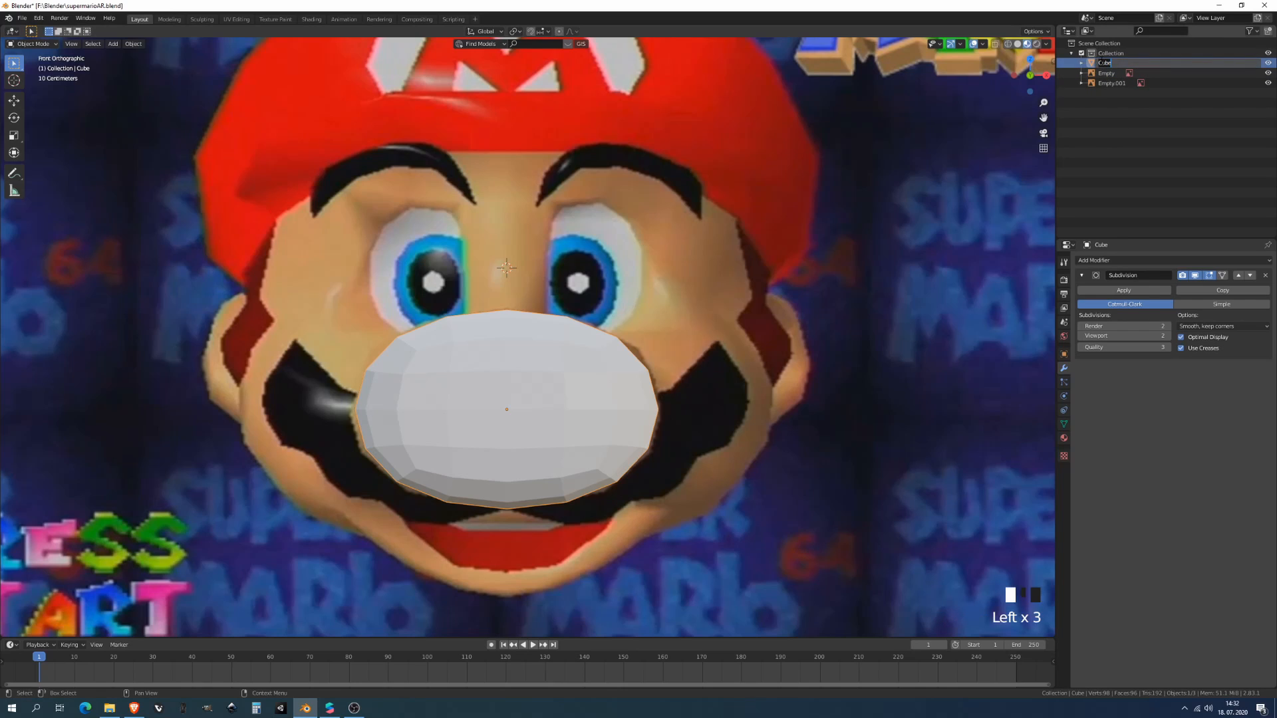
type("sm_nose")
key("Return")
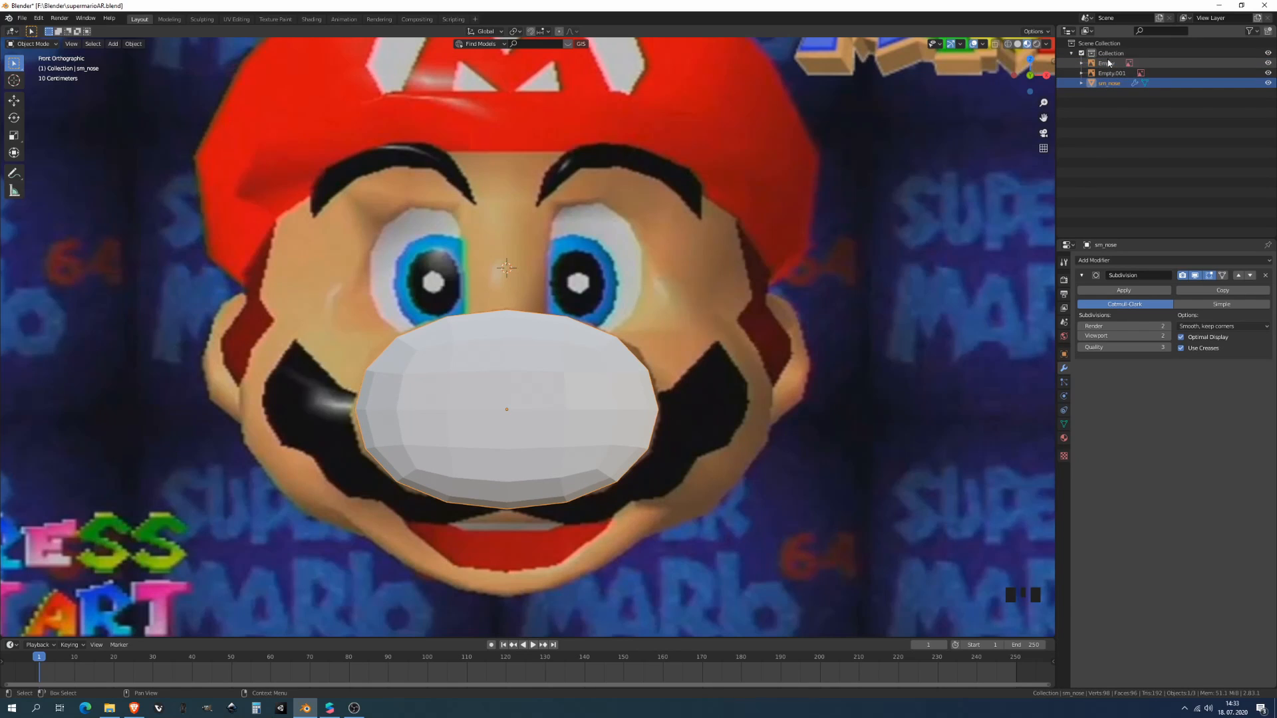
- Snap the 3D cursor to the centre of the sm_nose object
scroll(633, 408, "down", 1)
middle_click_drag(633, 407, 645, 419, "shift")
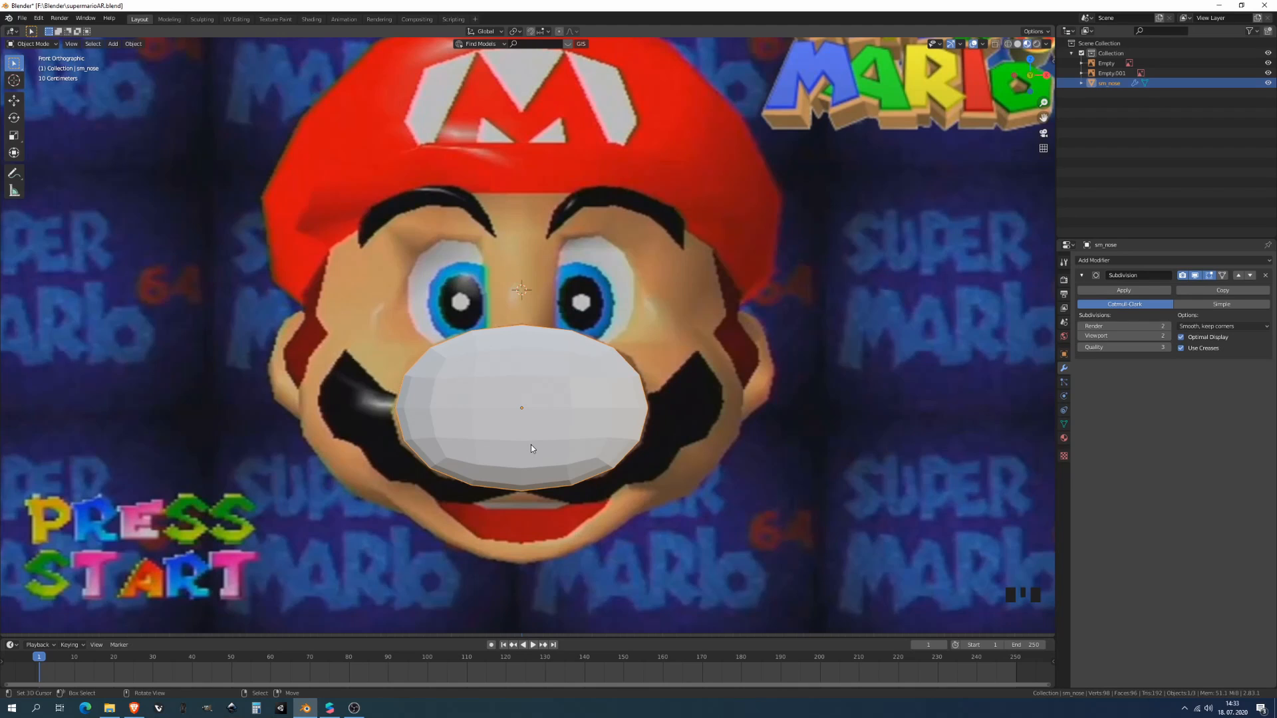
middle_click_drag(589, 453, 576, 385, "shift")
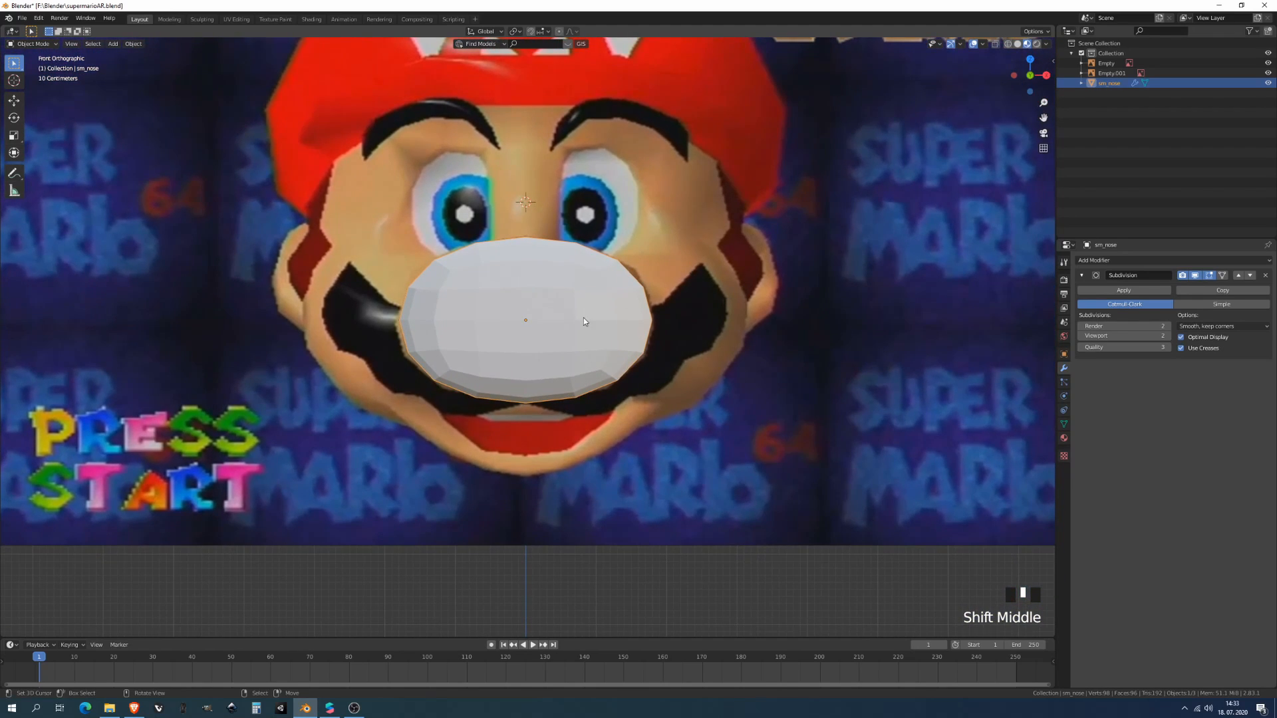
key("shift+s")
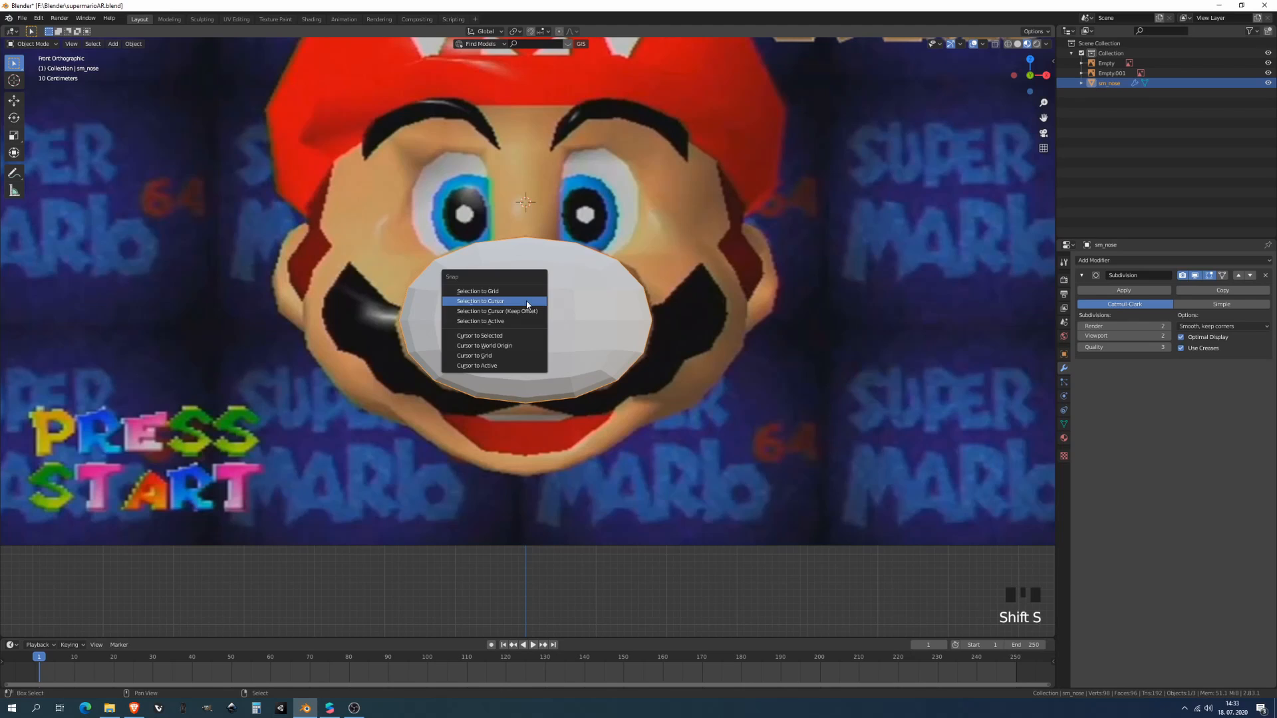
left_click(507, 336)
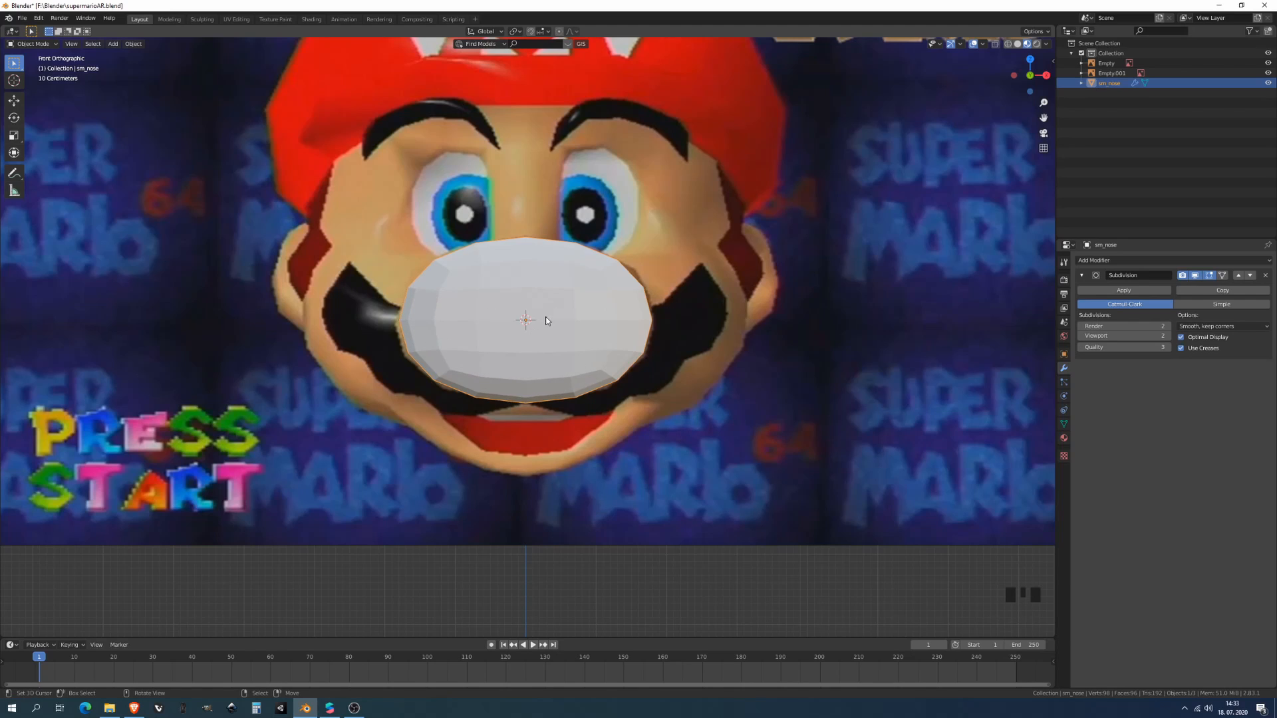
- Add a plane at the 3D cursor and rotate it about X so it stands upright facing the front view
key("shift+a")
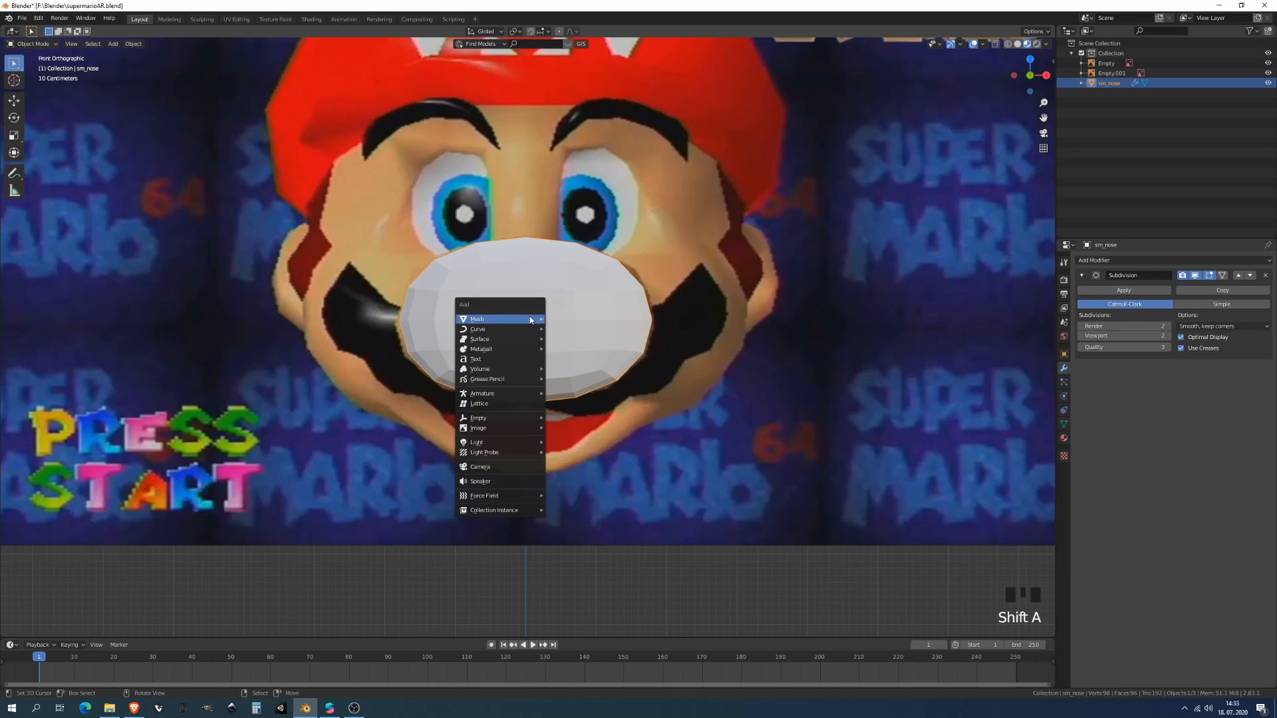
left_click(556, 324)
key("r")
key("x")
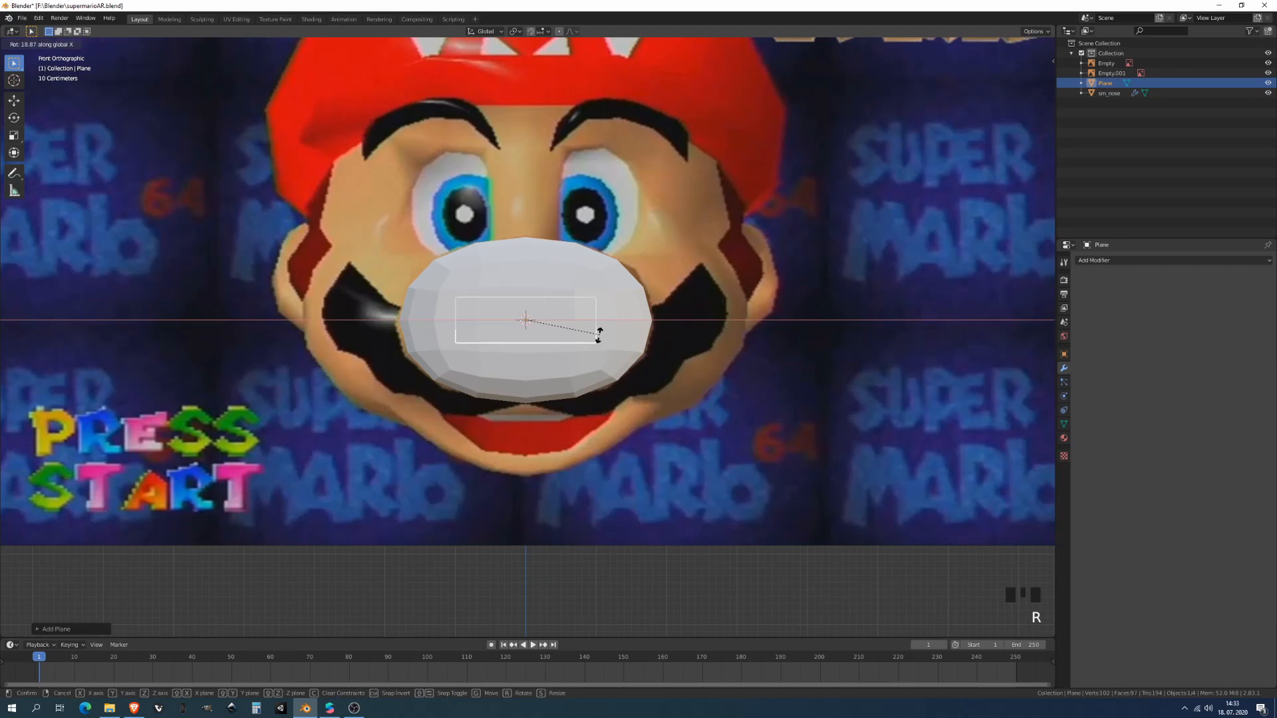
left_click(537, 408, "ctrl")
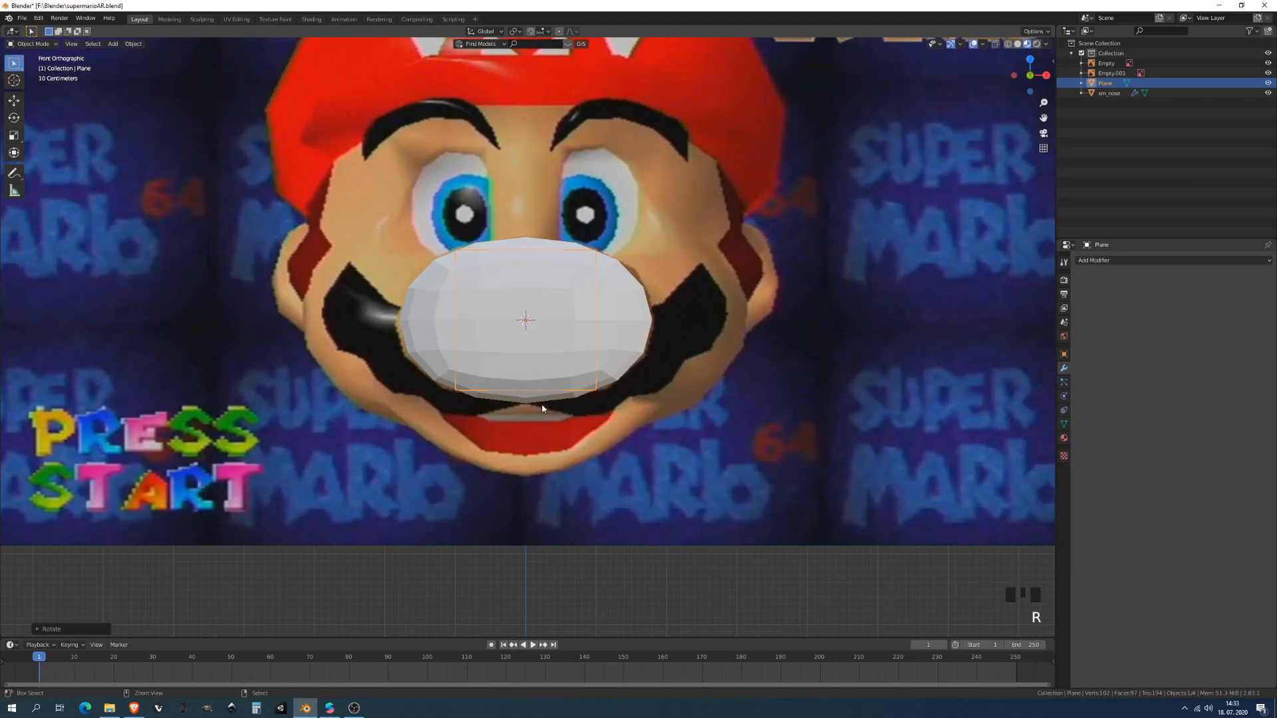
- Show the viewport in wireframe shading and hide the sm_nose object
key("z")
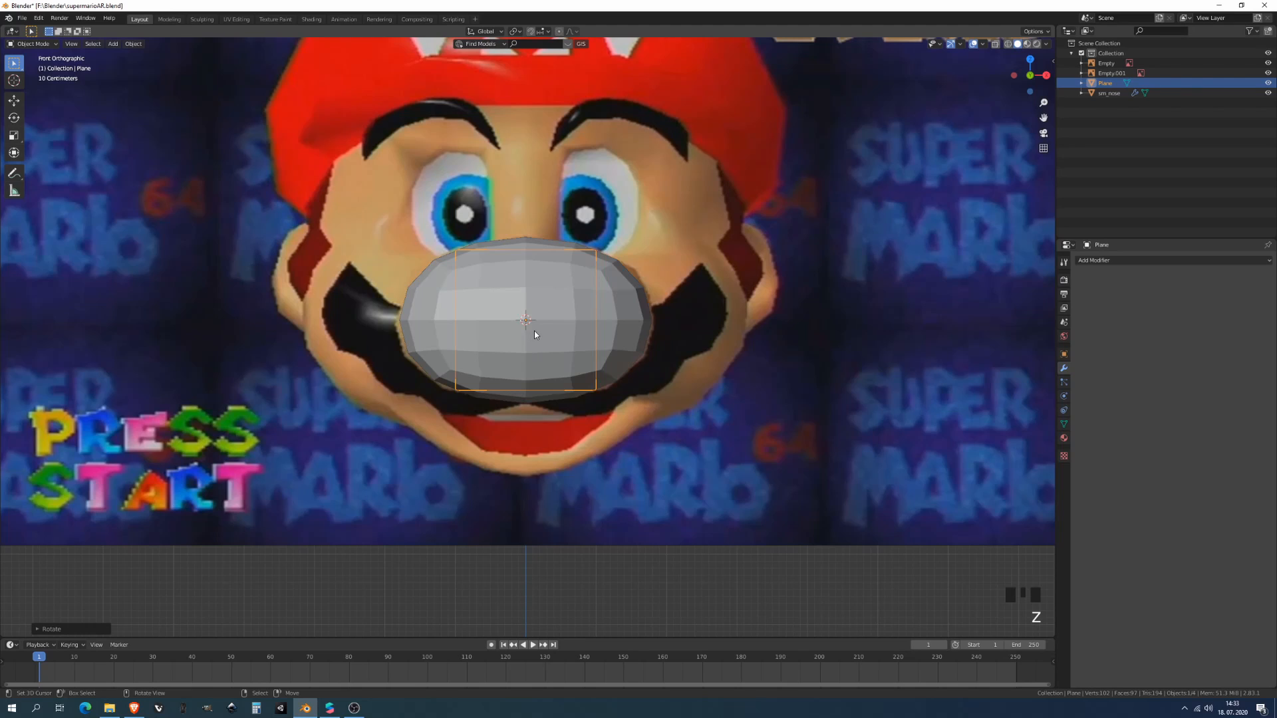
key("z")
scroll(599, 330, "up", 2)
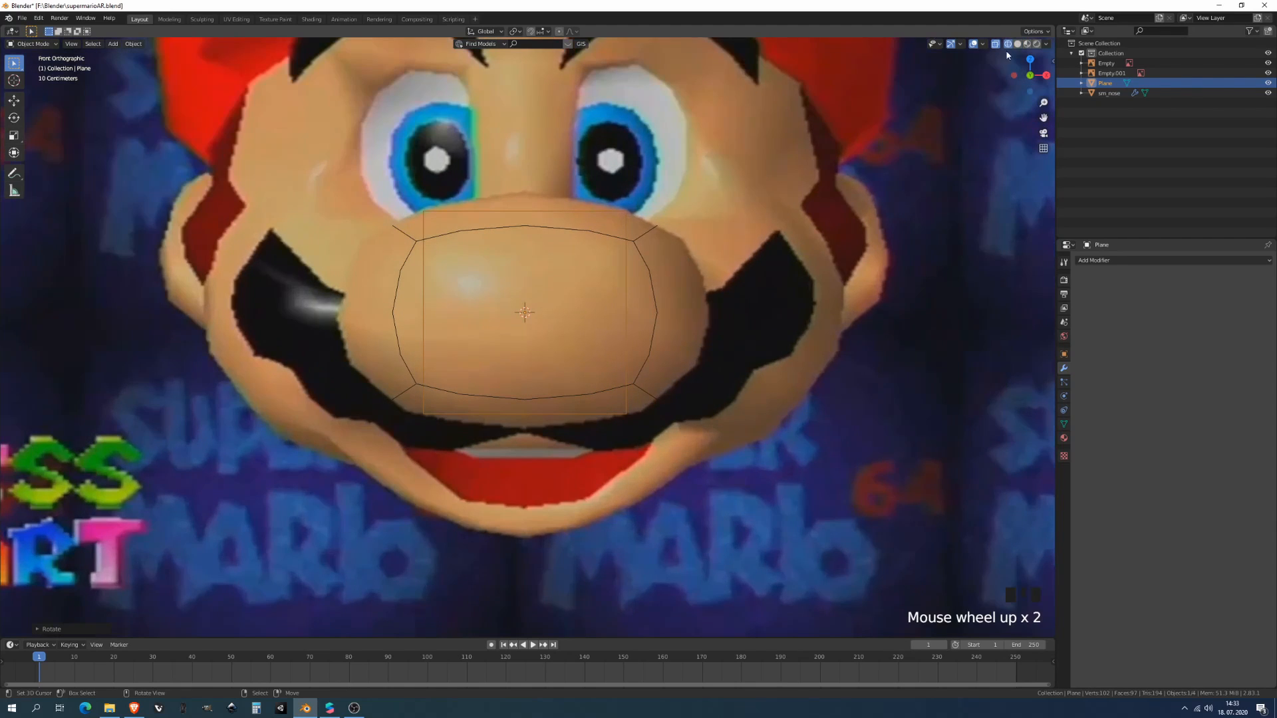
left_click(1268, 92)
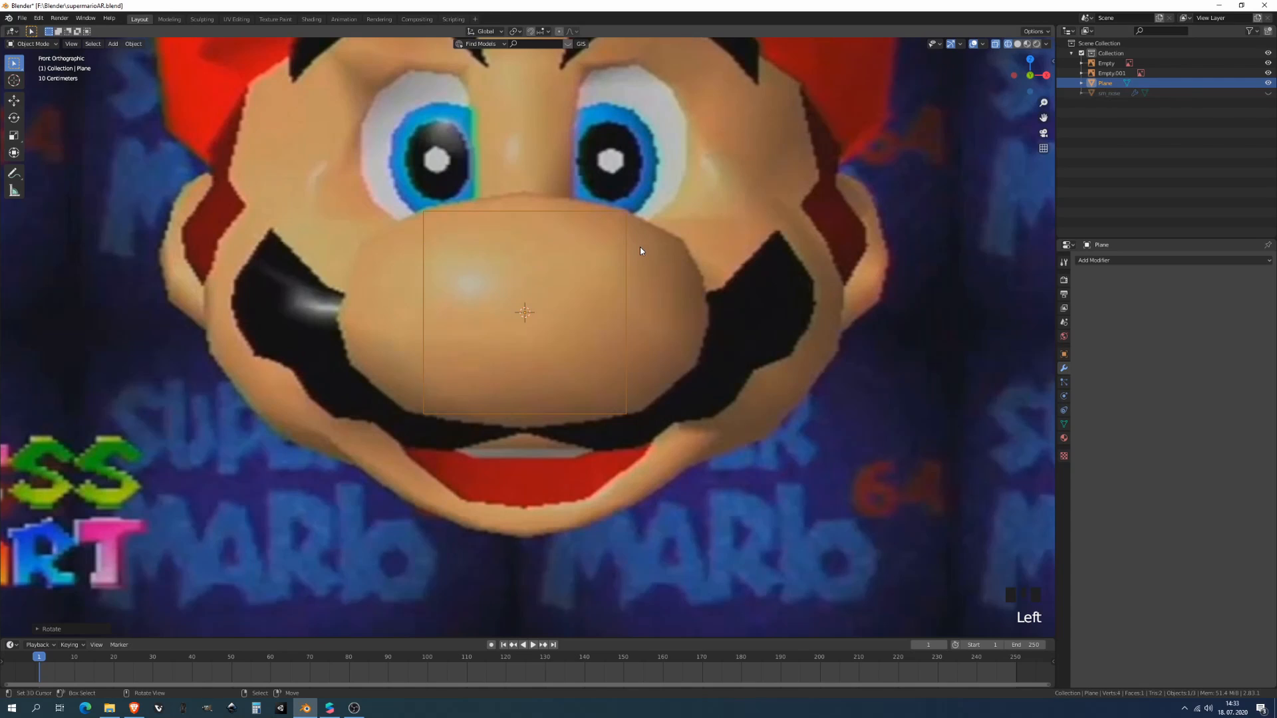
- Move the plane so its inner edge lies on the face's centre line, and open it for vertex editing
key("g")
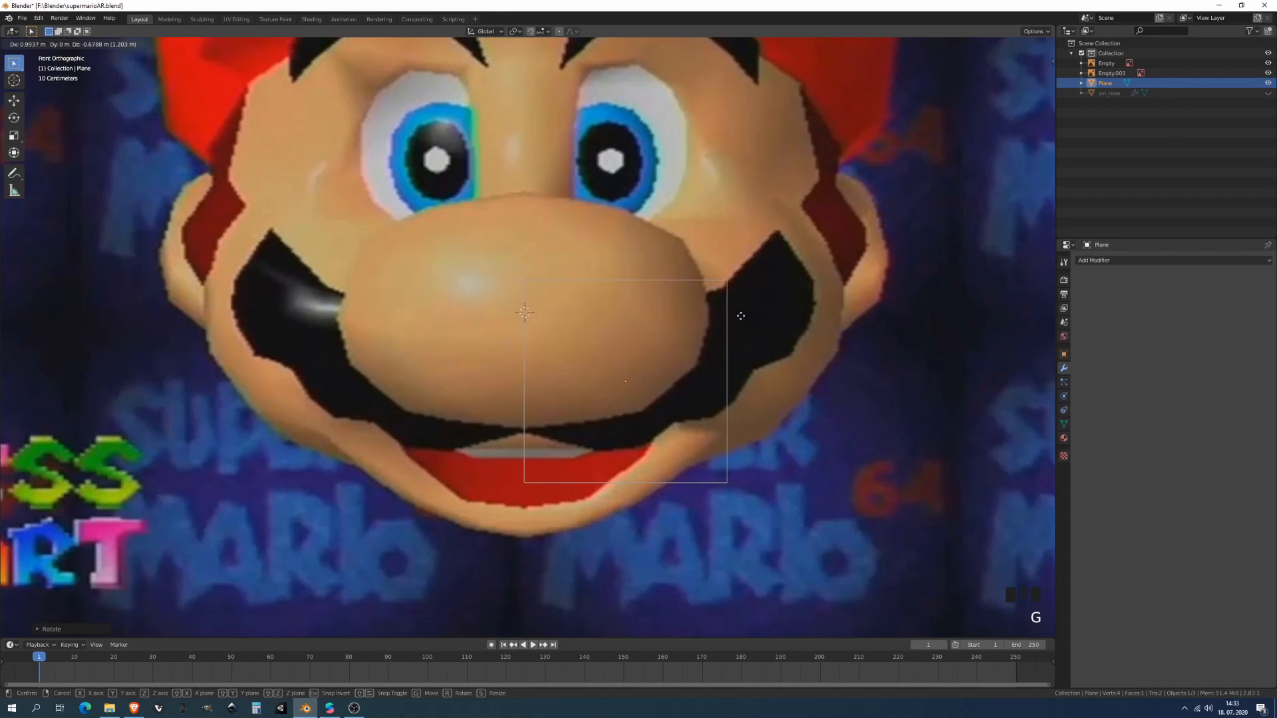
left_click(740, 316)
key("Tab")
right_click(526, 282)
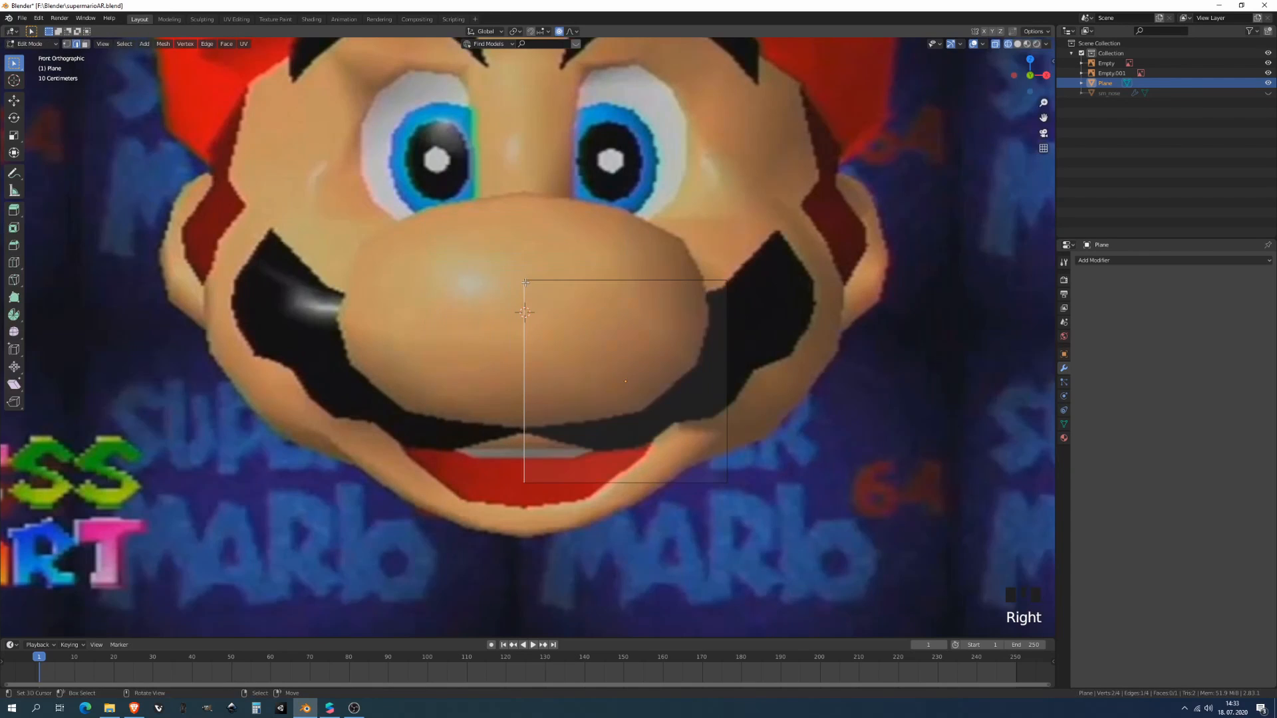
left_click(66, 45)
- Slide the plane's upper inner vertex down the centre line to the nose centre and turn off proportional editing
right_click(535, 273)
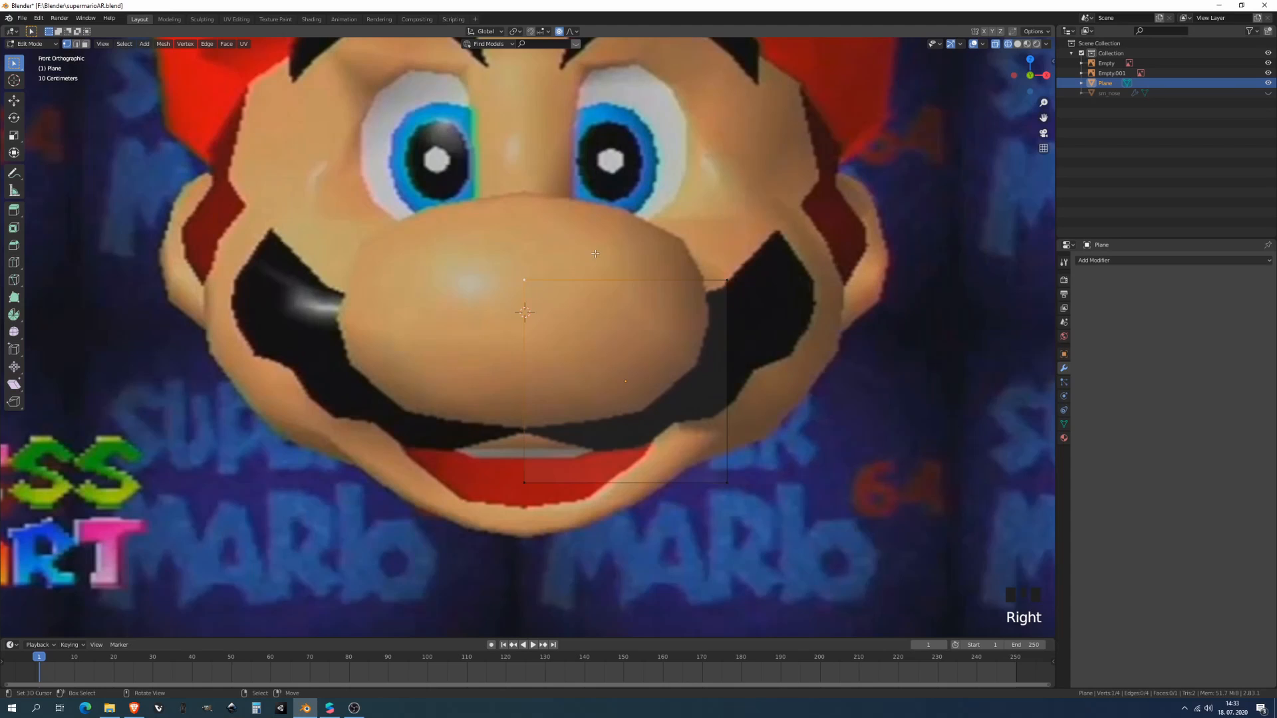
key("g")
key("g")
left_click(592, 285)
key("o")
- Move the plane's outer edge inward to the moustache's lower outline, and lower its upper vertex level with the nose centre
right_click(729, 318)
right_click(735, 475, "shift")
key("g")
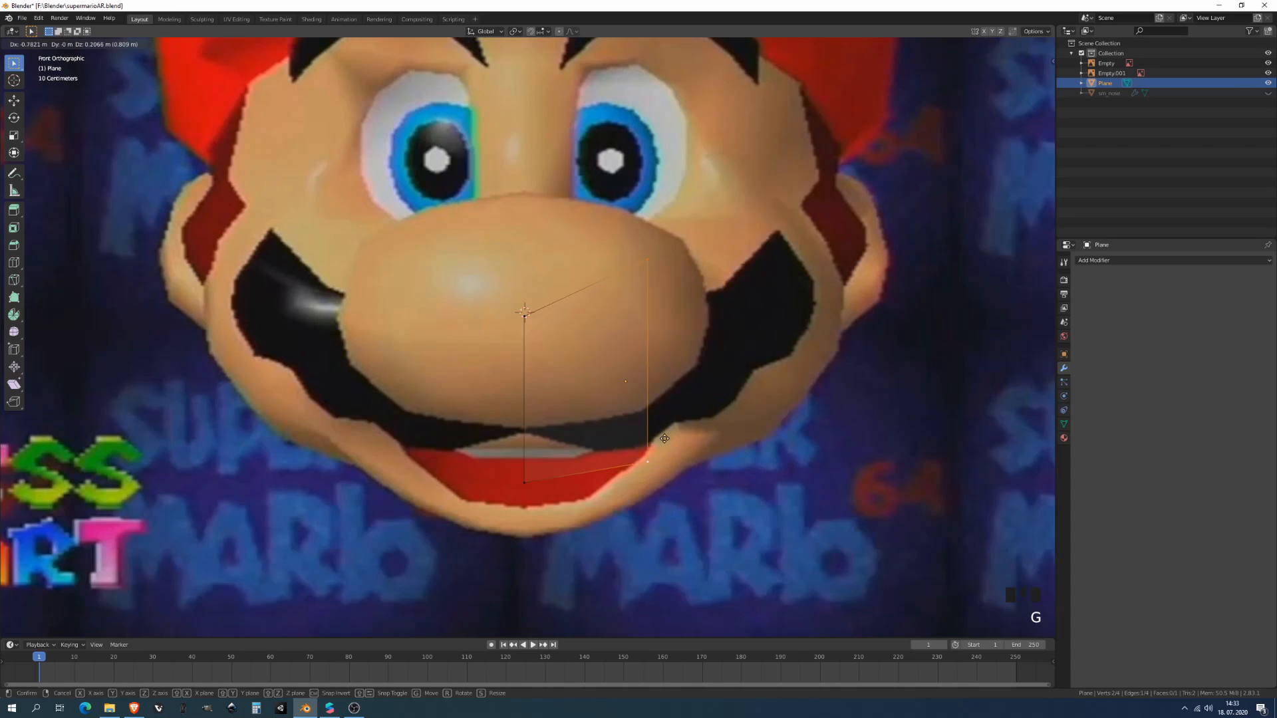
left_click(651, 427)
right_click_drag(634, 259, 630, 258)
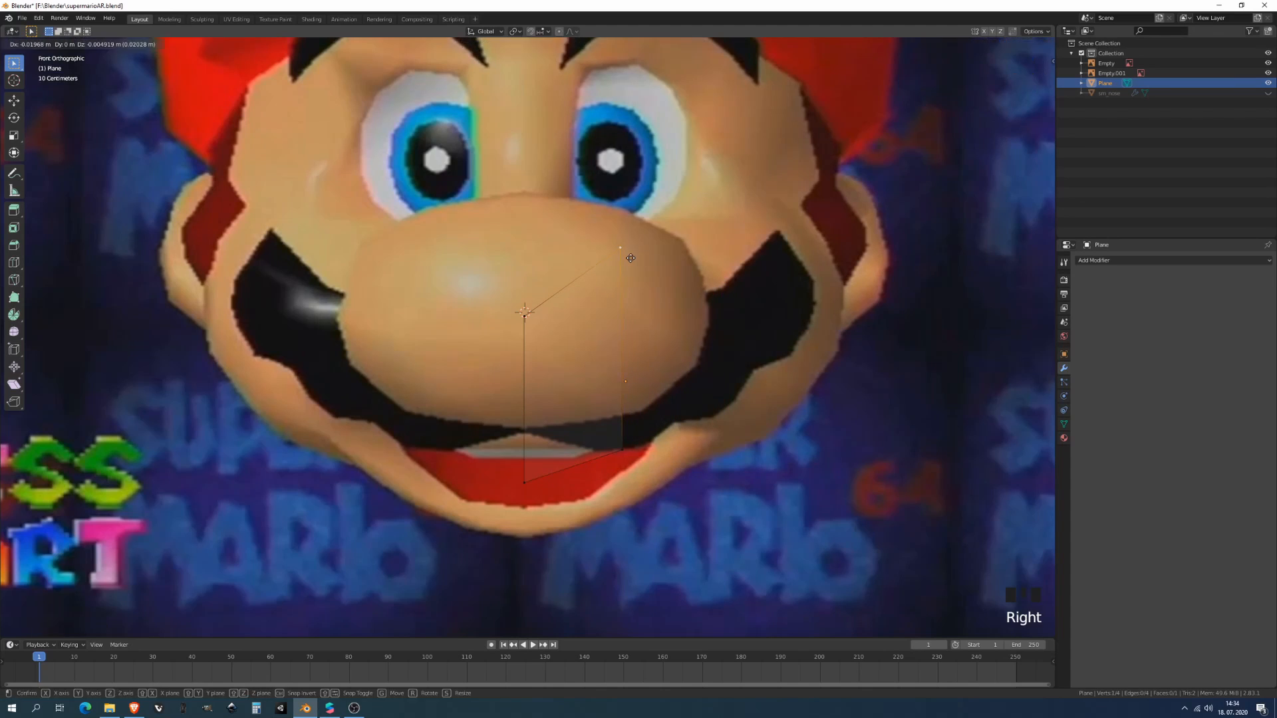
key("g")
left_click(631, 317)
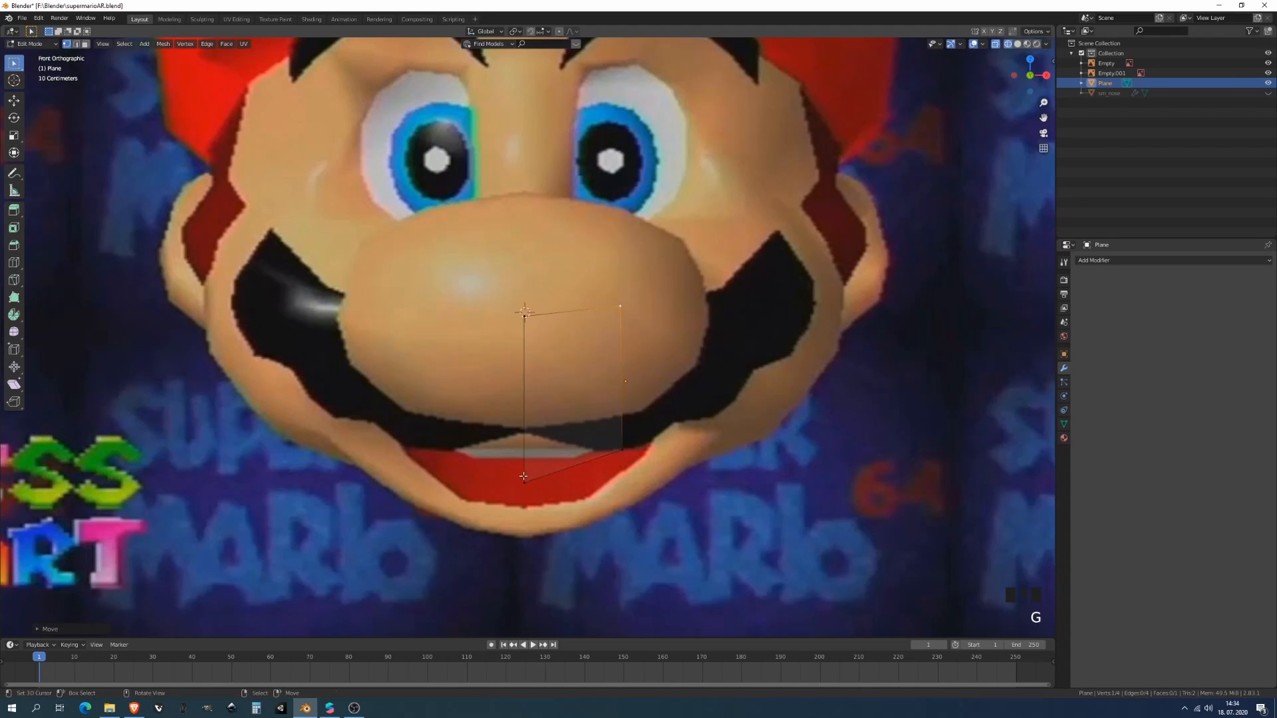
- Slide the lower inner vertex up the centre line to the moustache's lower outline, and check the lower outer vertex's placement
right_click(524, 477)
key("g")
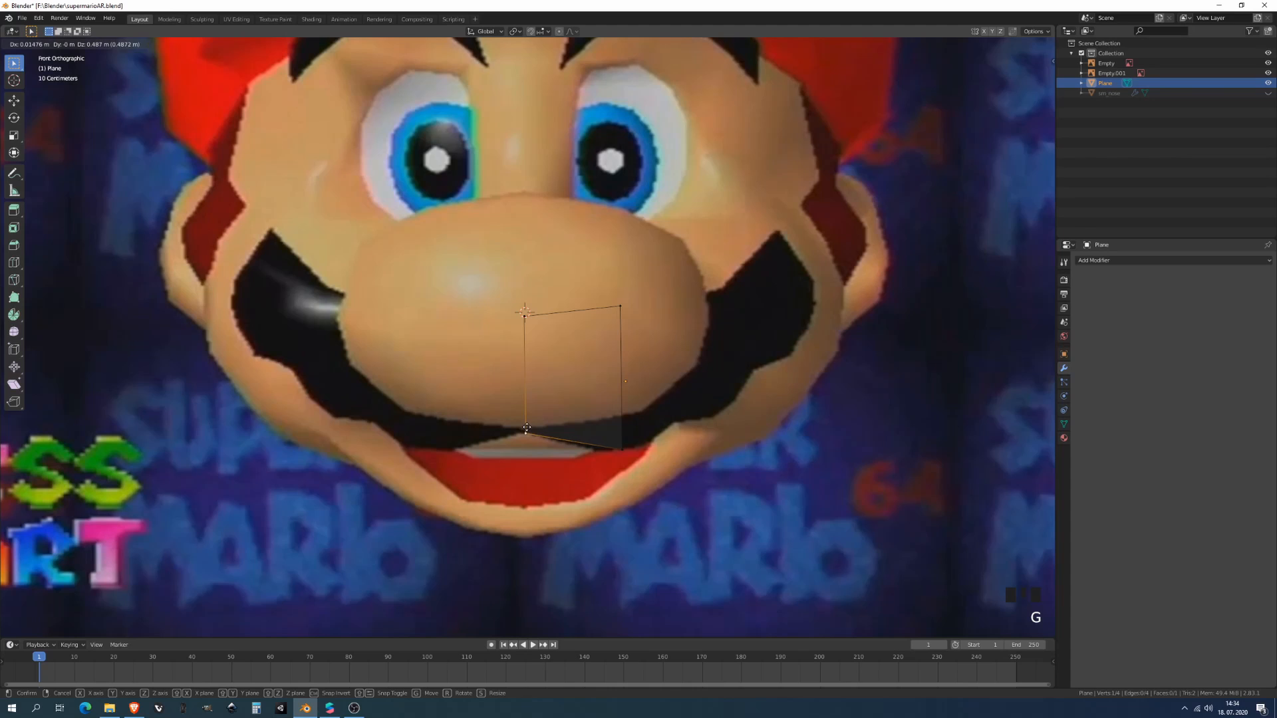
key("g")
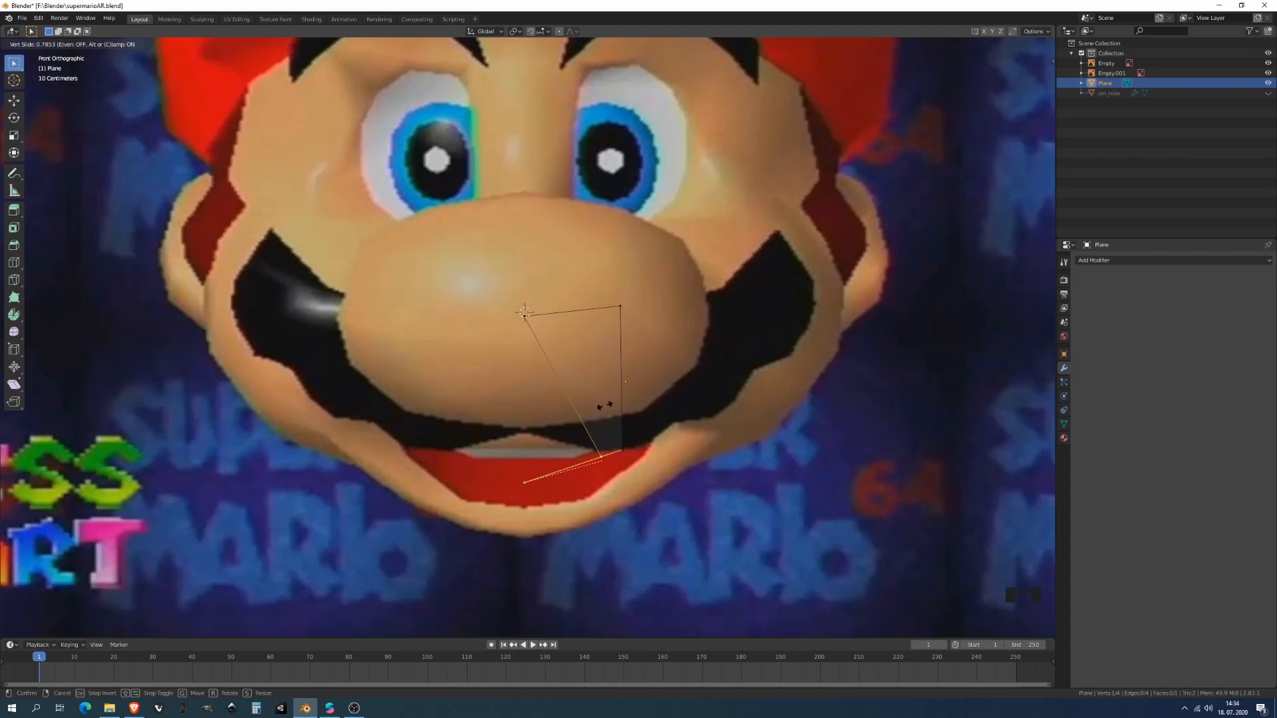
left_click(541, 381)
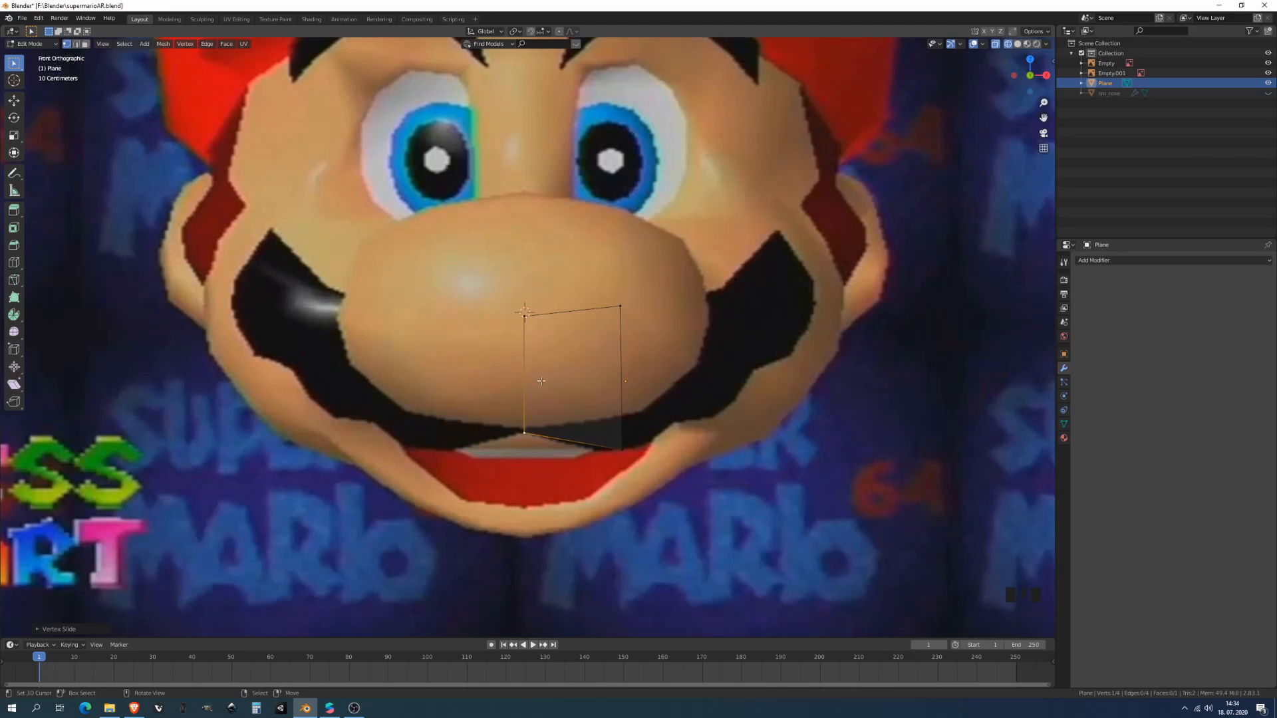
left_click(619, 446)
key("g")
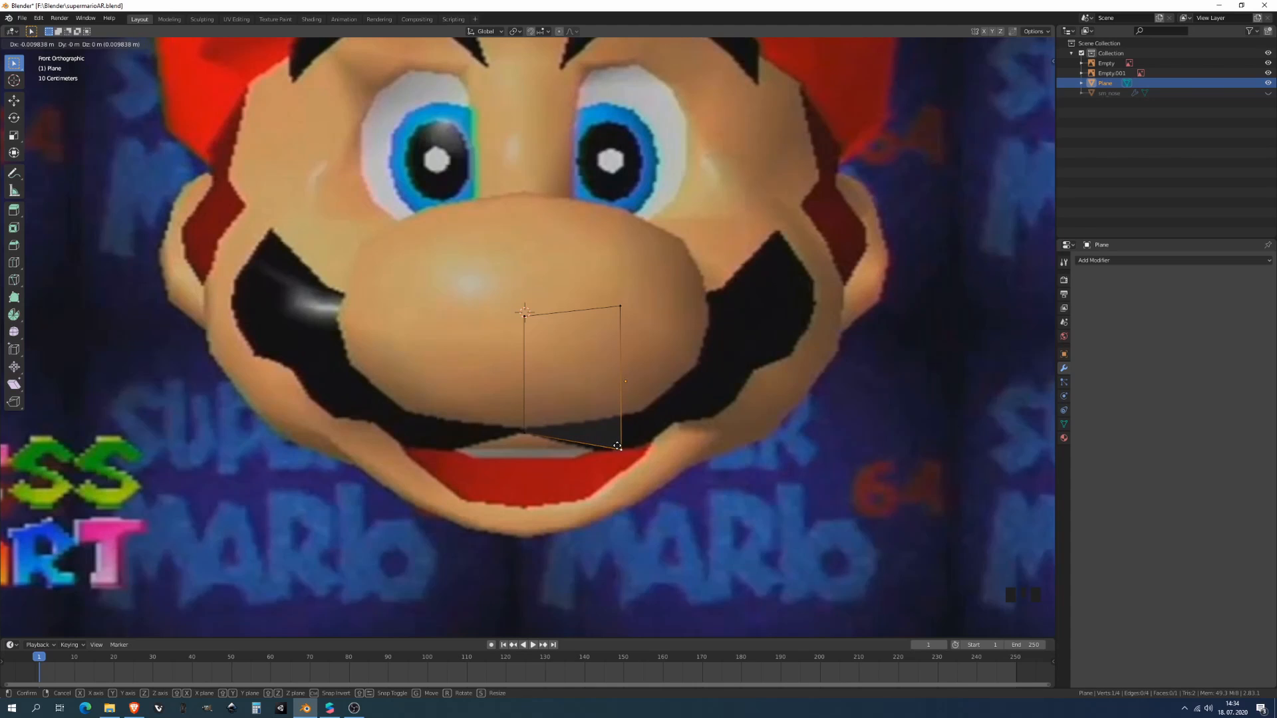
left_click(618, 446)
- Extrude the plane's outer edge along the moustache's lower outline and adjust the upper vertices of both outer edges behind the nose
right_click(607, 411)
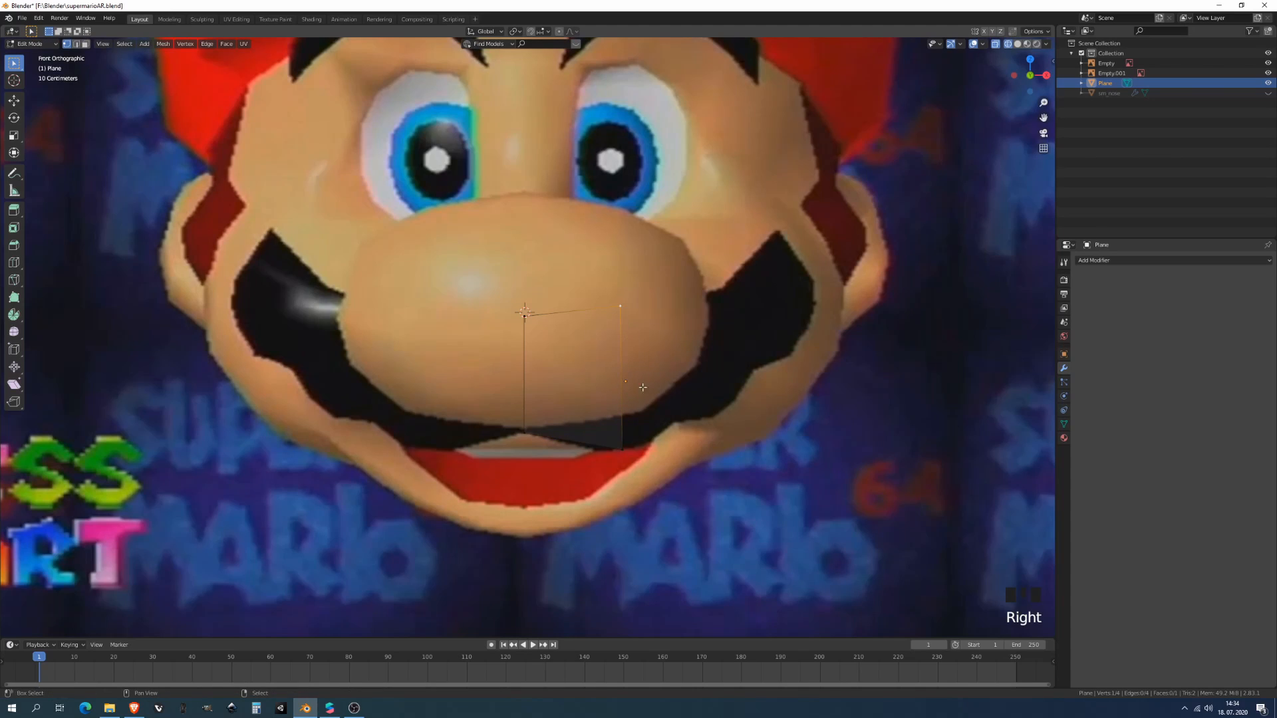
right_click(625, 385, "shift")
key("e")
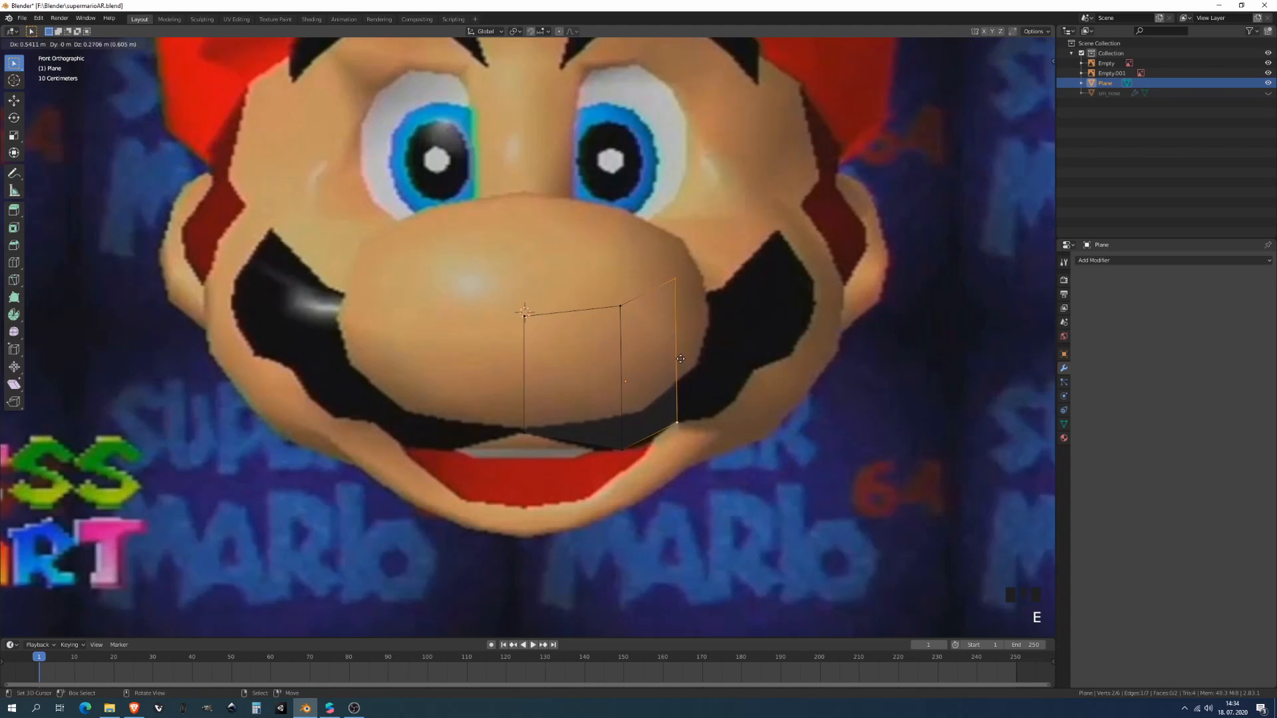
left_click(673, 282)
right_click(673, 281)
key("g")
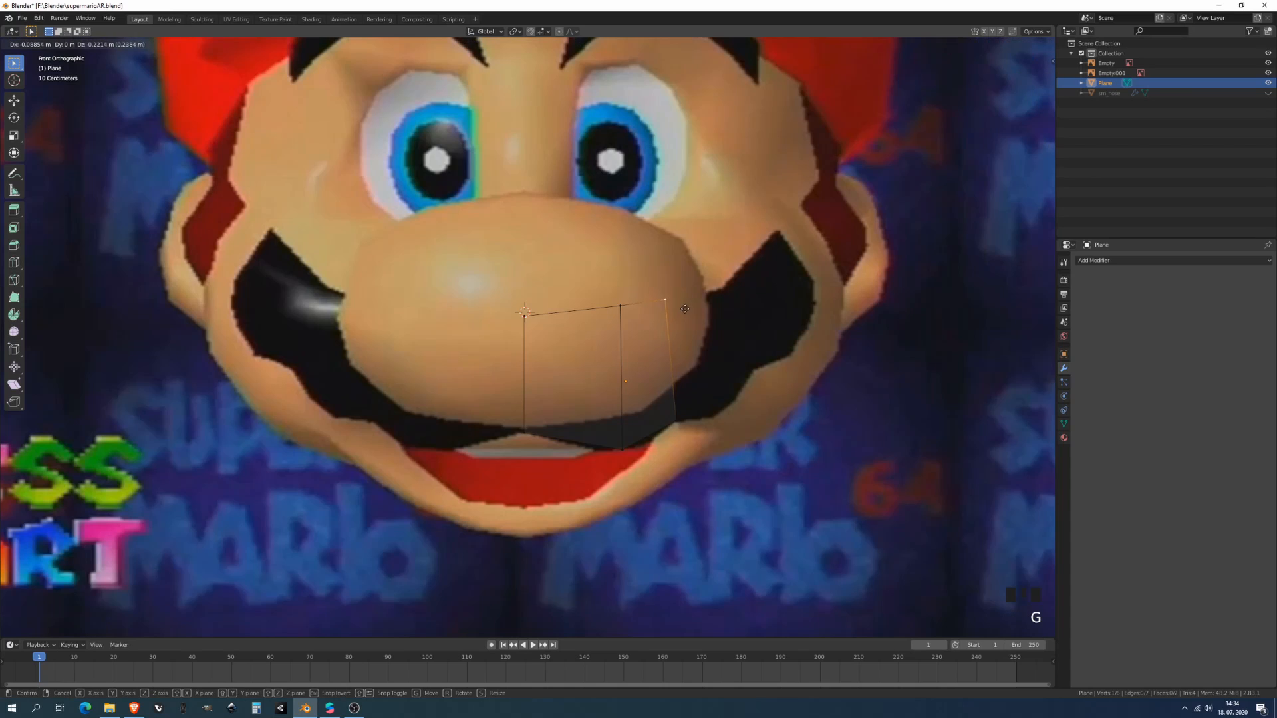
left_click(617, 308)
right_click(620, 307)
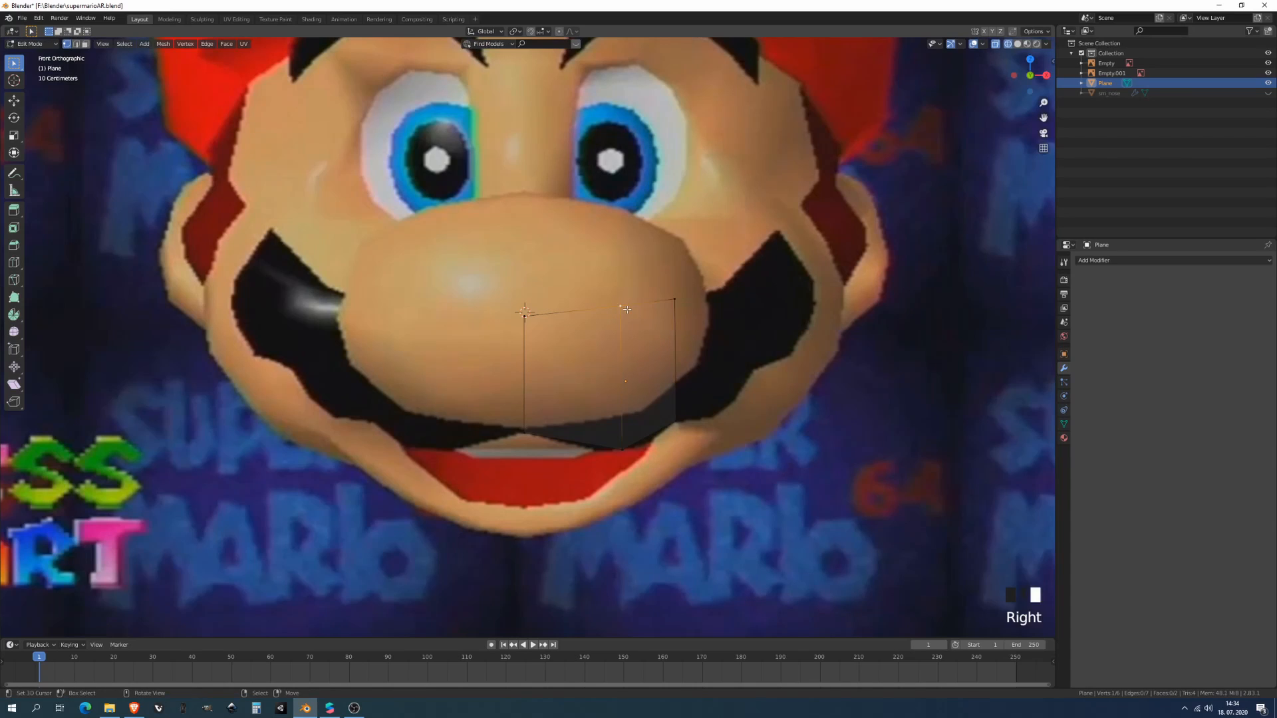
key("g")
left_click(611, 315)
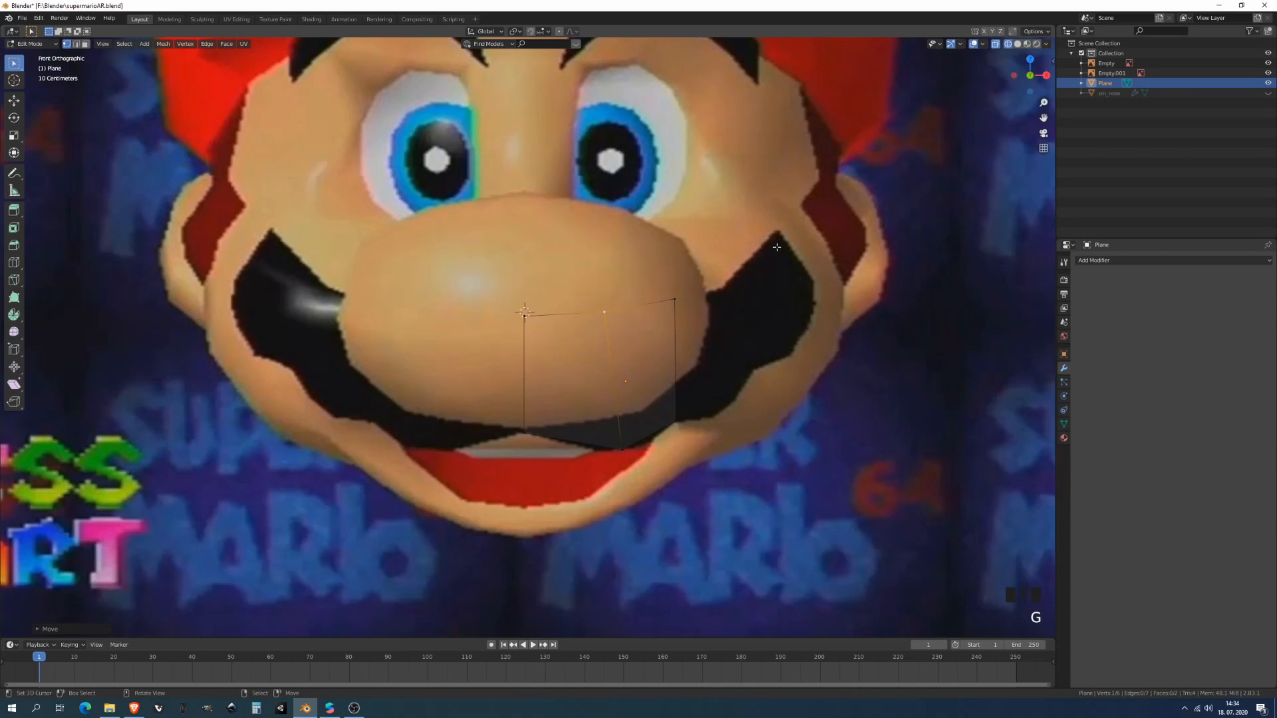
- Extrude the outer edge to where the moustache emerges beside the nose and fit its two vertices to the outline
right_click(675, 300)
right_click(677, 419, "shift")
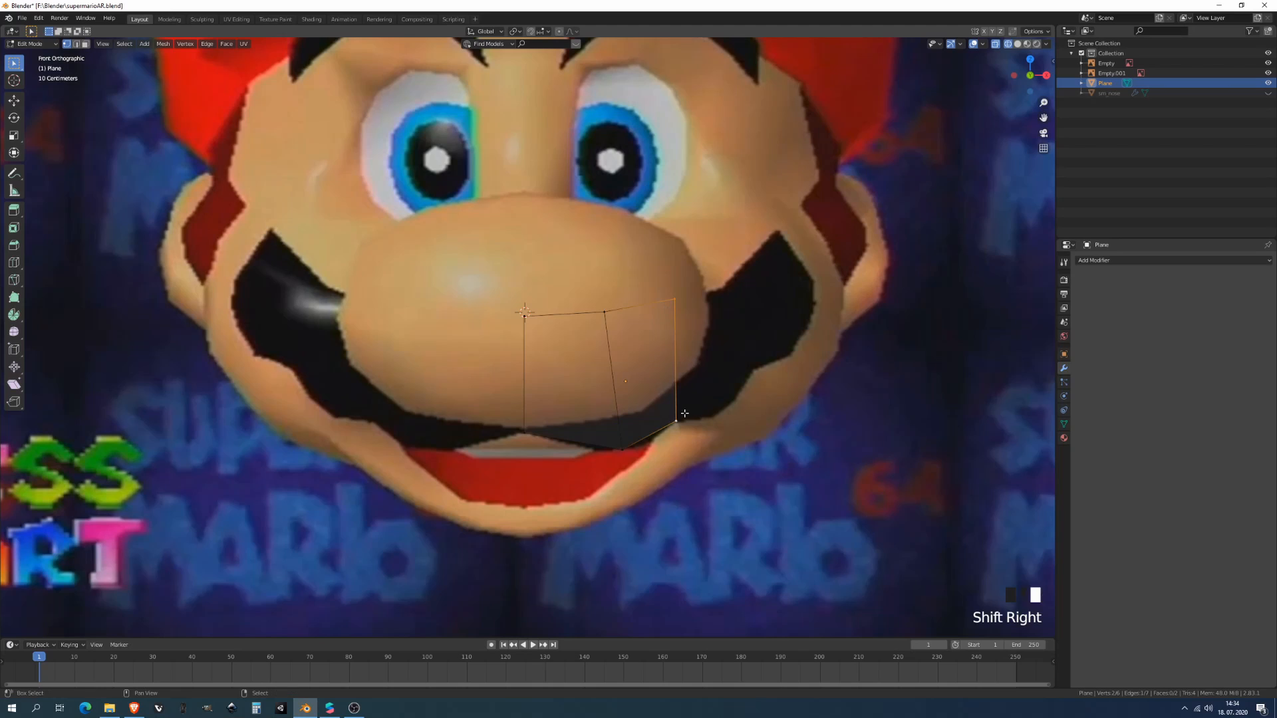
key("e")
left_click(732, 405)
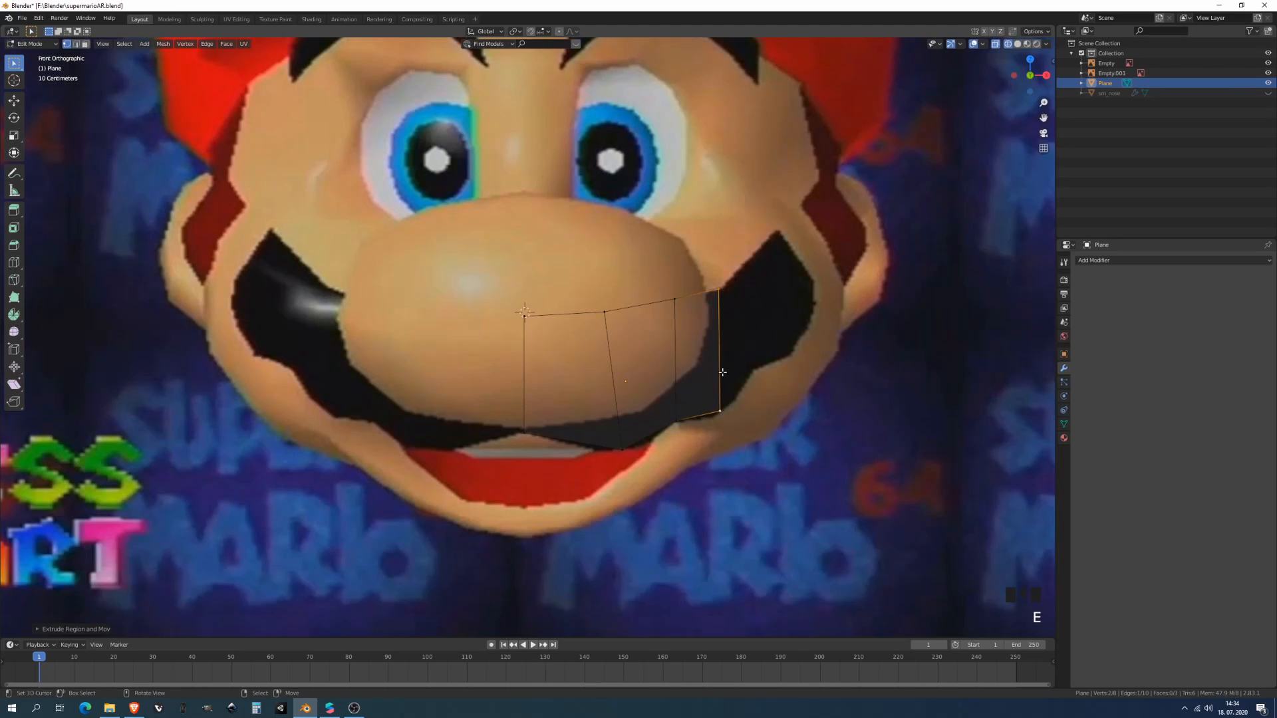
right_click(728, 293)
key("g")
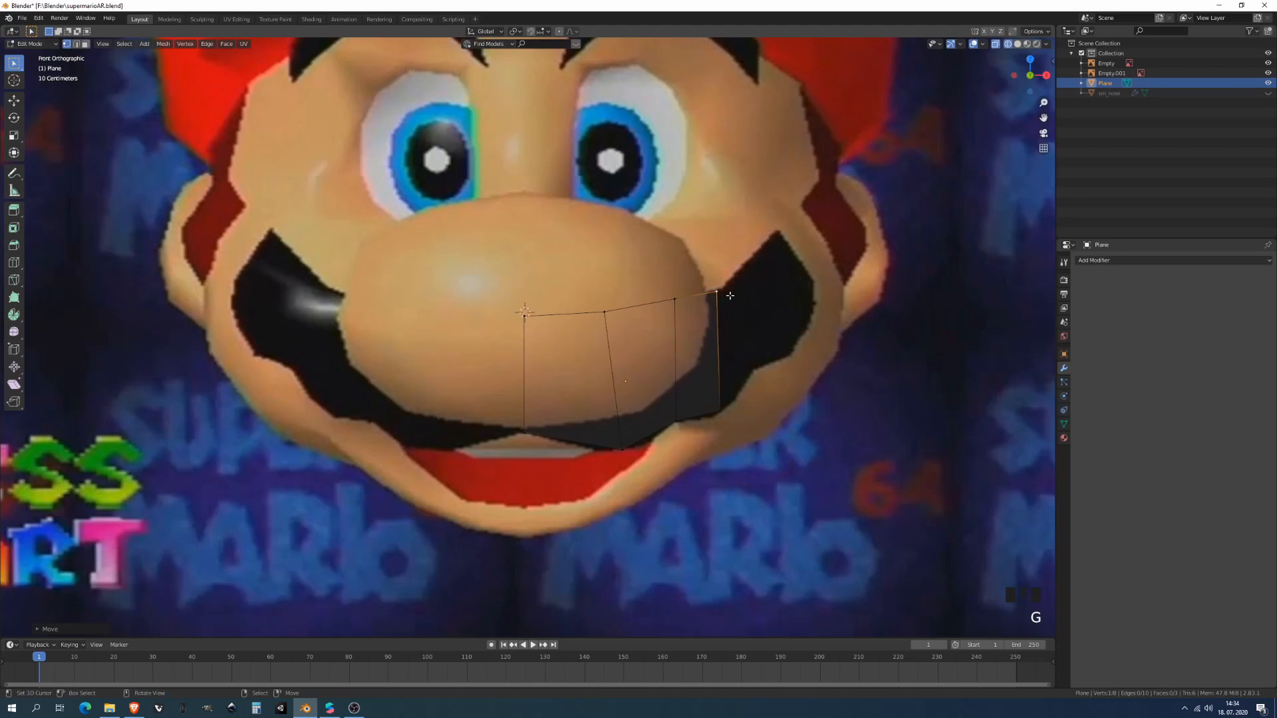
left_click(712, 417)
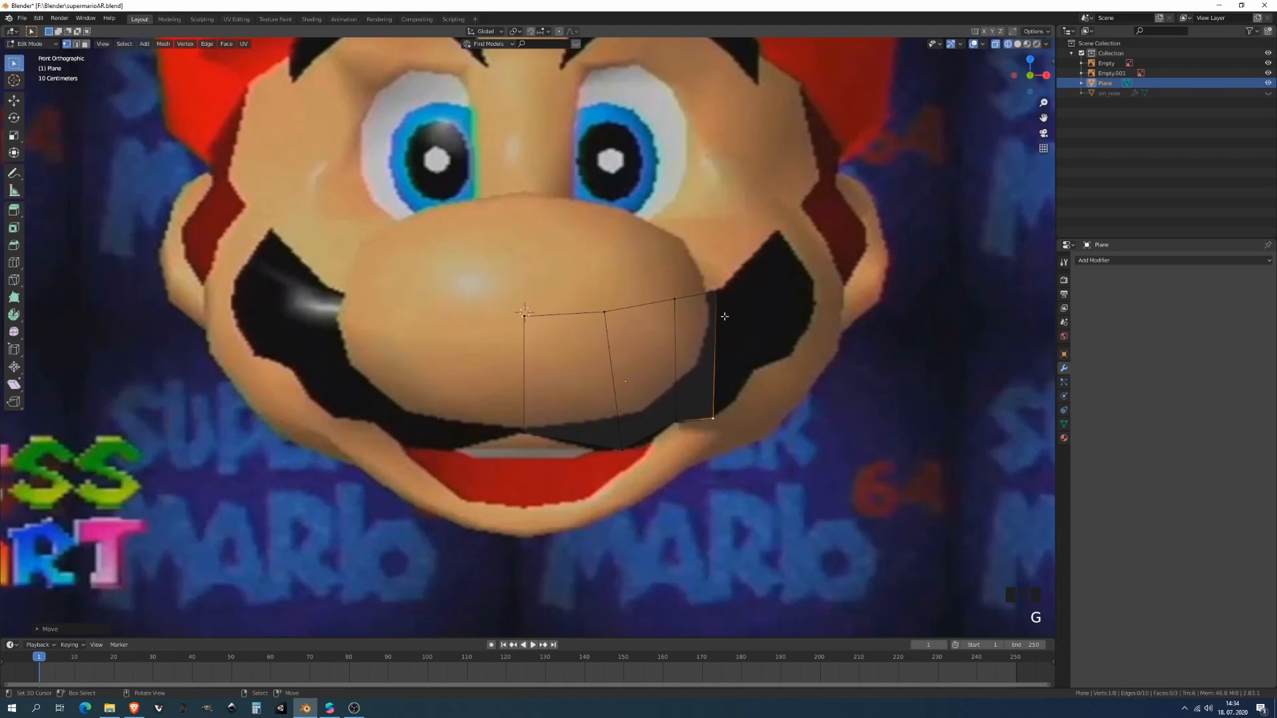
- Extrude the outer edge diagonally upward as a new moustache segment and fit its vertices to the outline
right_click(716, 293)
right_click(712, 417, "shift")
key("e")
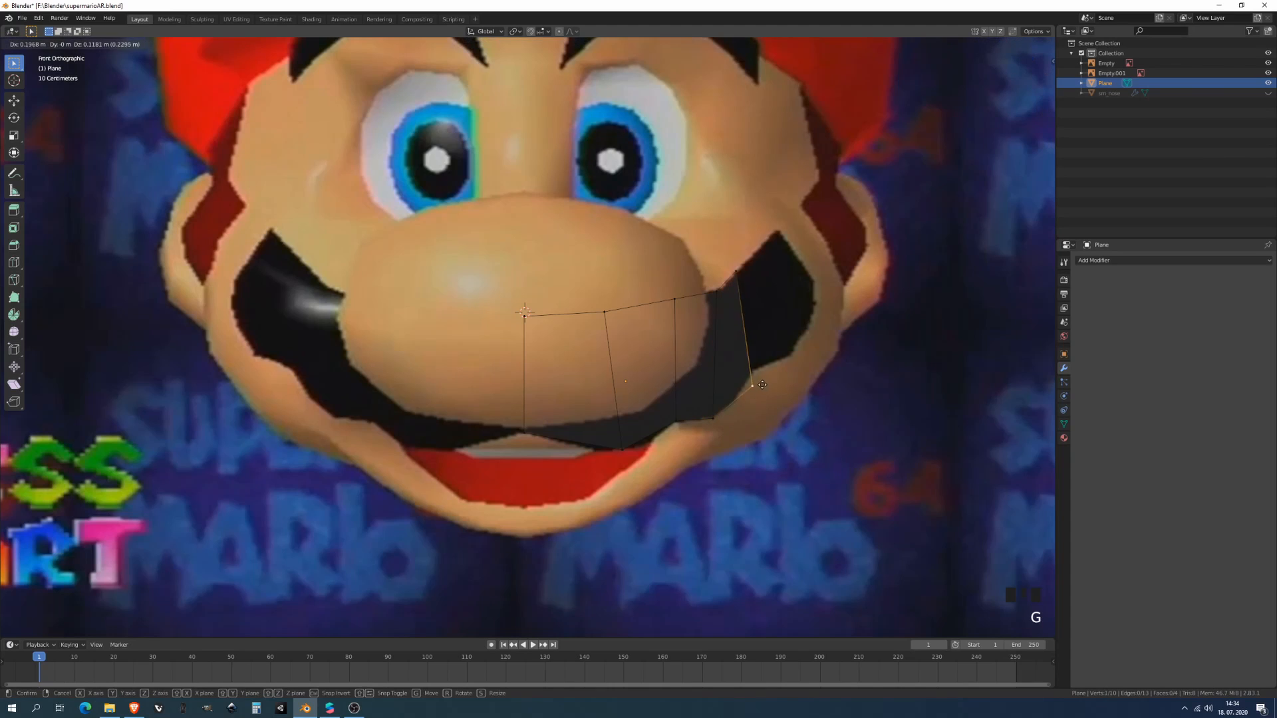
left_click(762, 371)
- Extrude another segment toward the moustache's upper tip and move its lower vertex out to the lower outline
middle_click_drag(740, 290, 722, 306, "shift")
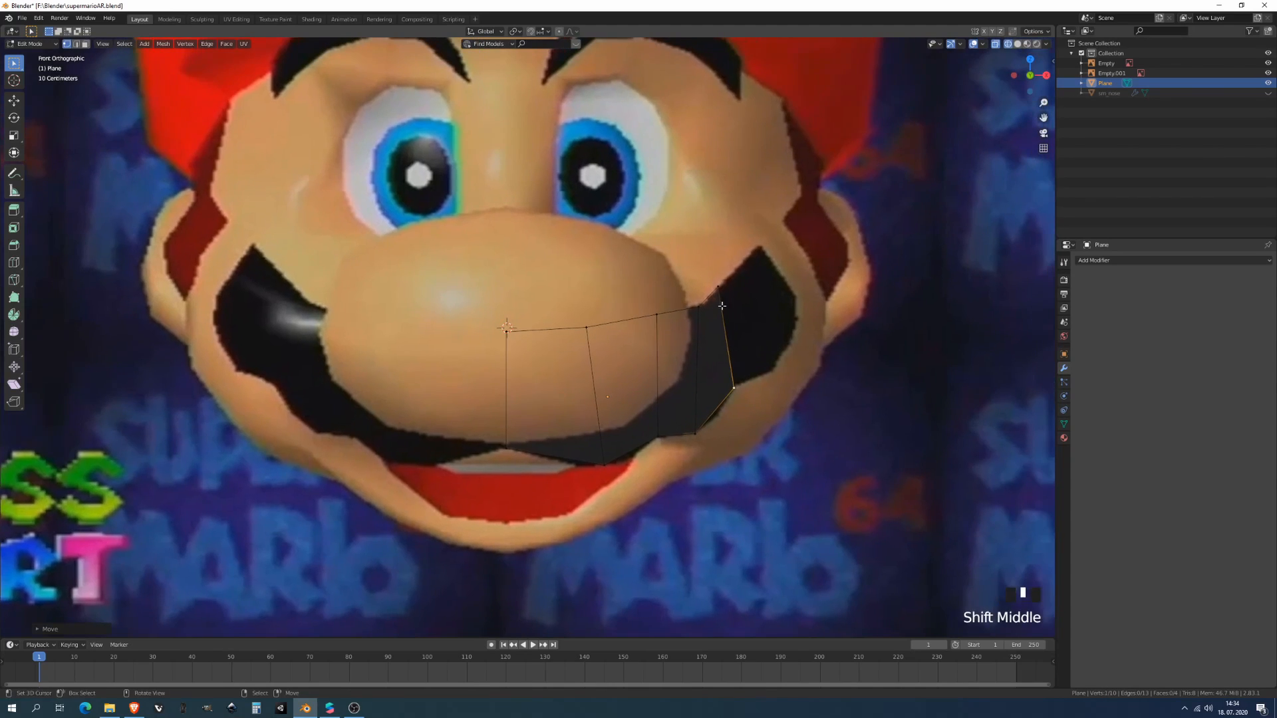
right_click(719, 288)
right_click(734, 388, "shift")
key("e")
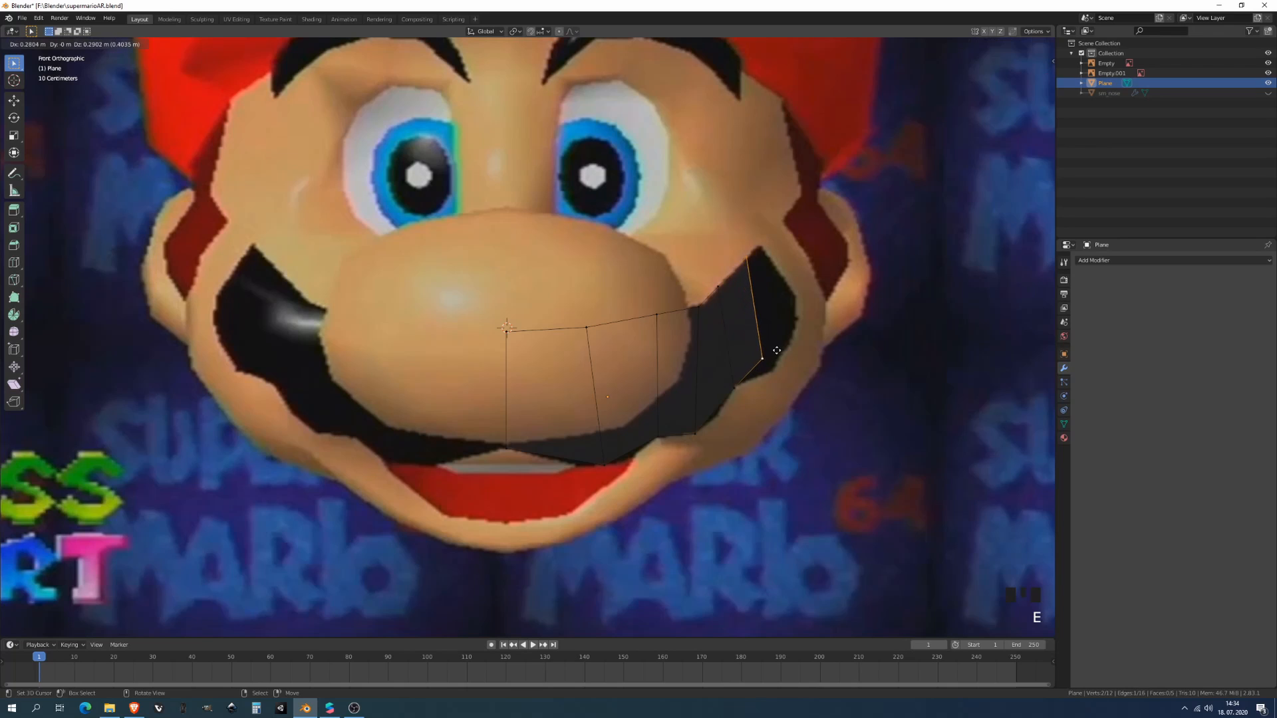
left_click(776, 351)
right_click(765, 361)
key("g")
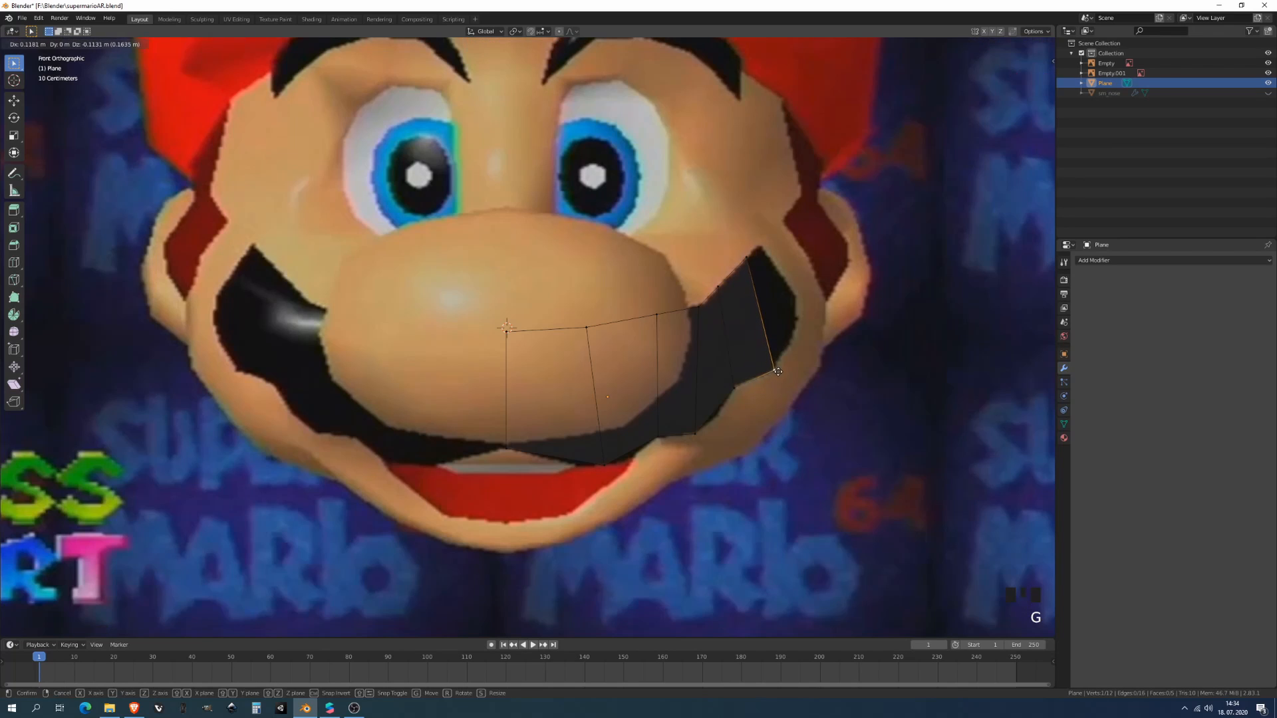
left_click(778, 372)
- Extrude the end edge up to the moustache's tip and move its lower vertex onto the moustache's outer side
middle_click_drag(777, 372, 747, 412, "shift")
right_click(729, 332)
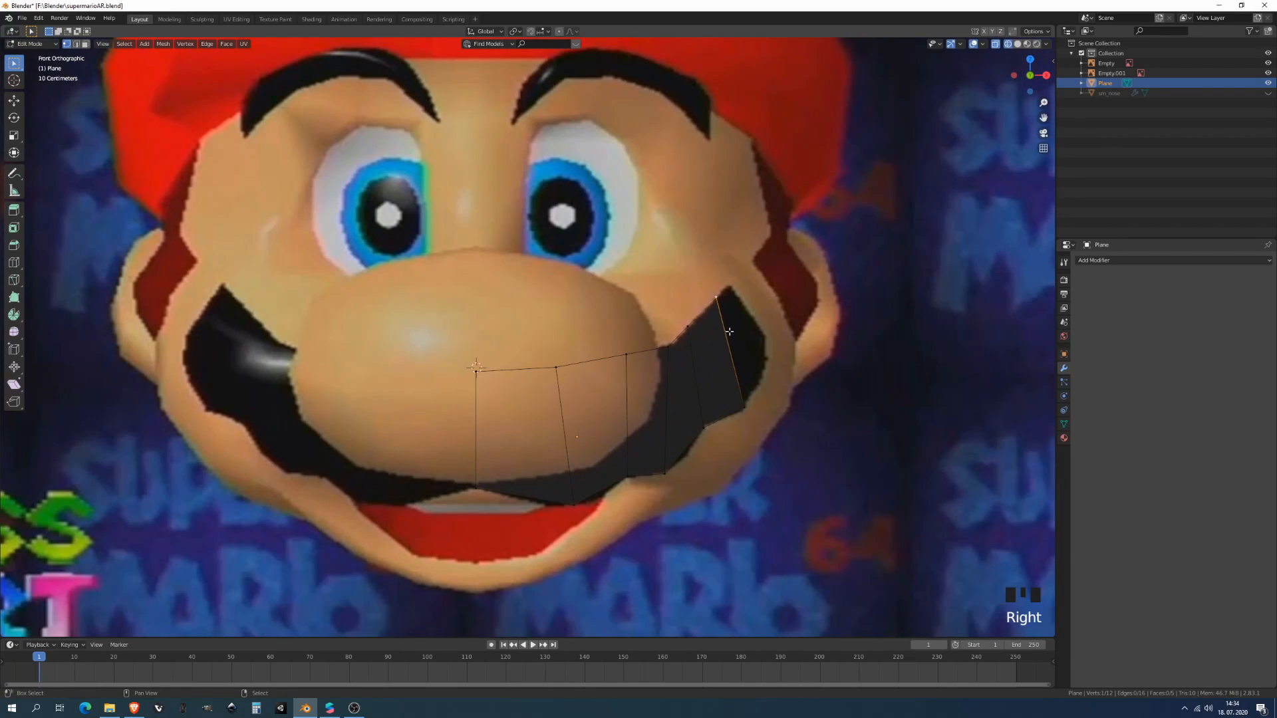
right_click(764, 427, "shift")
right_click(744, 407, "shift")
key("shift+e")
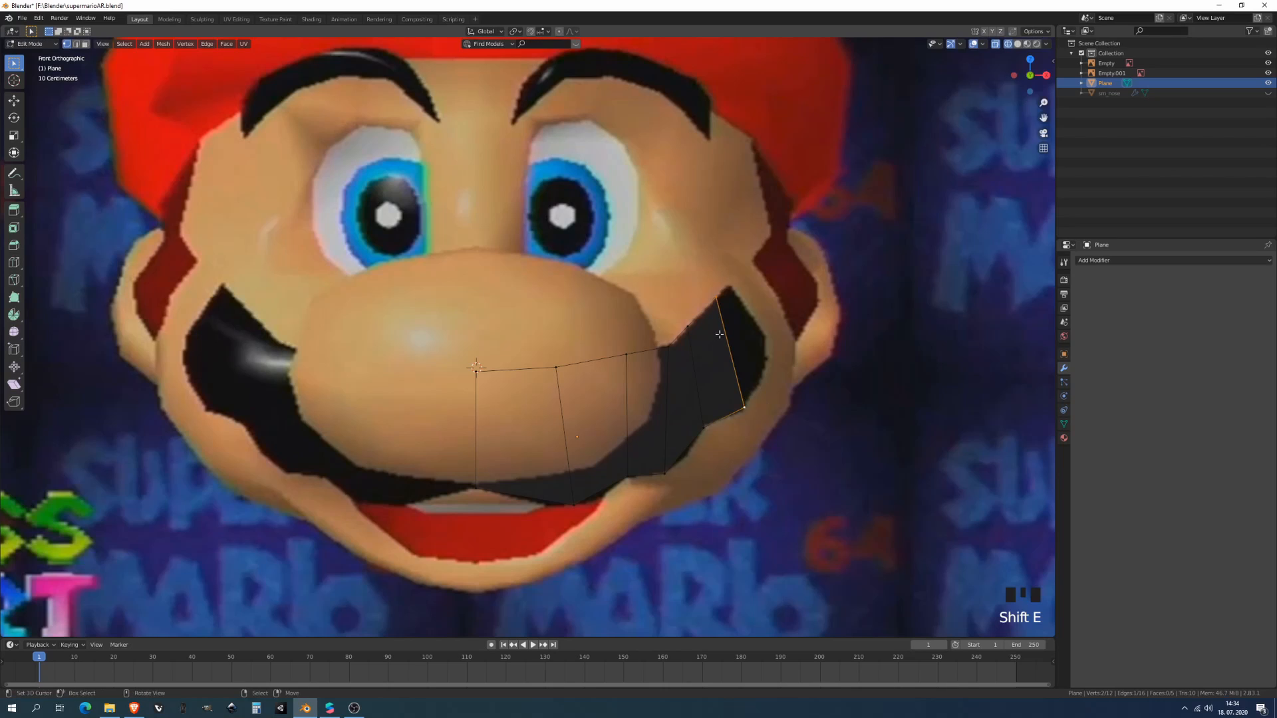
key("ctrl+z")
right_click(743, 402, "shift")
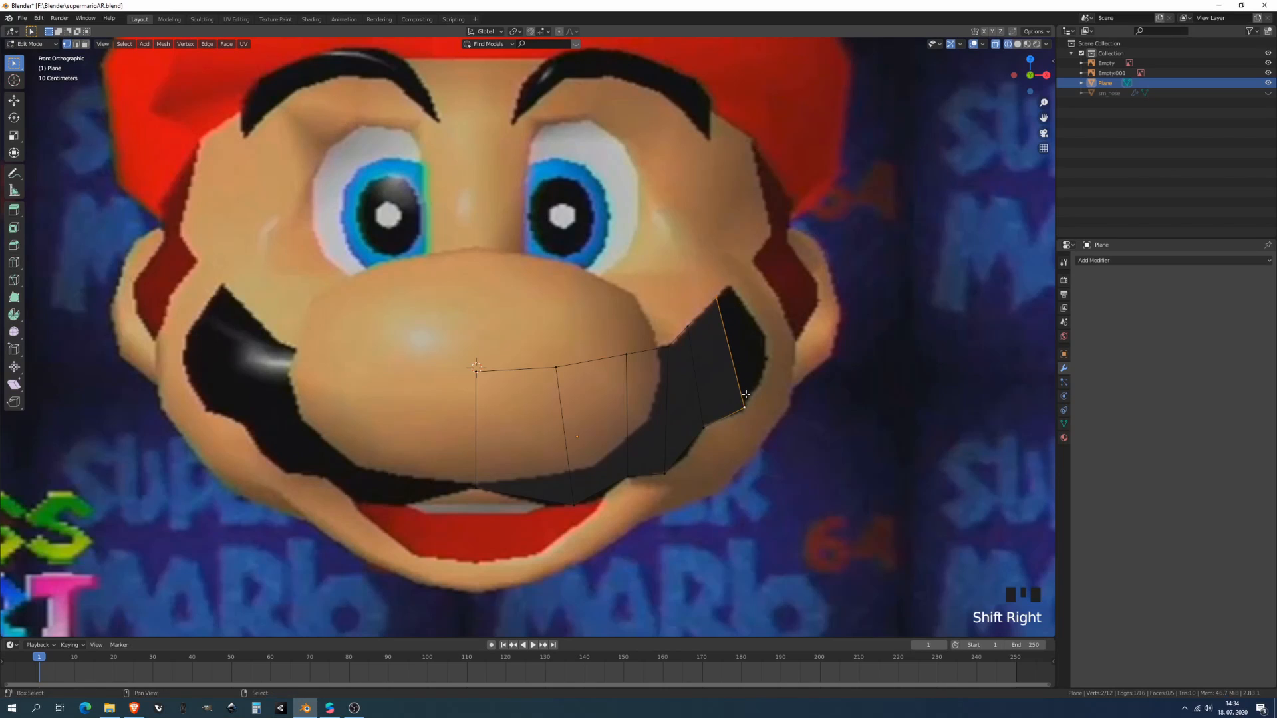
key("e")
left_click(756, 382)
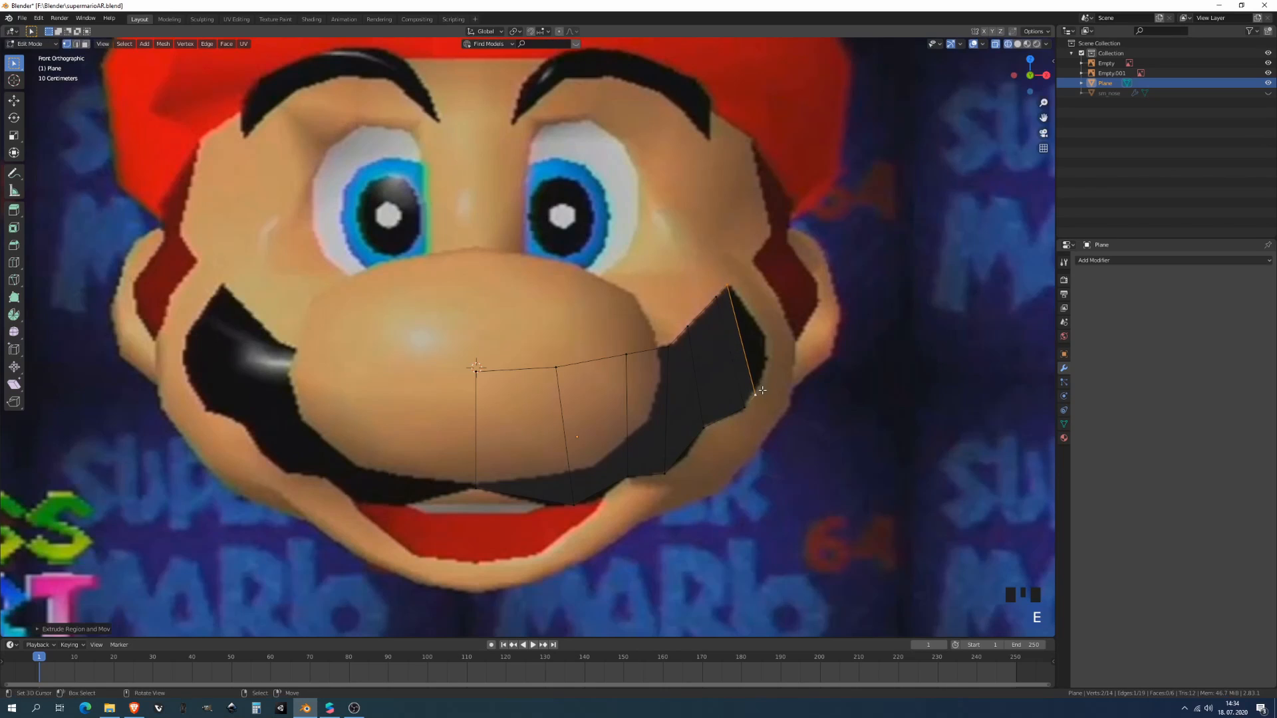
right_click(758, 394)
key("g")
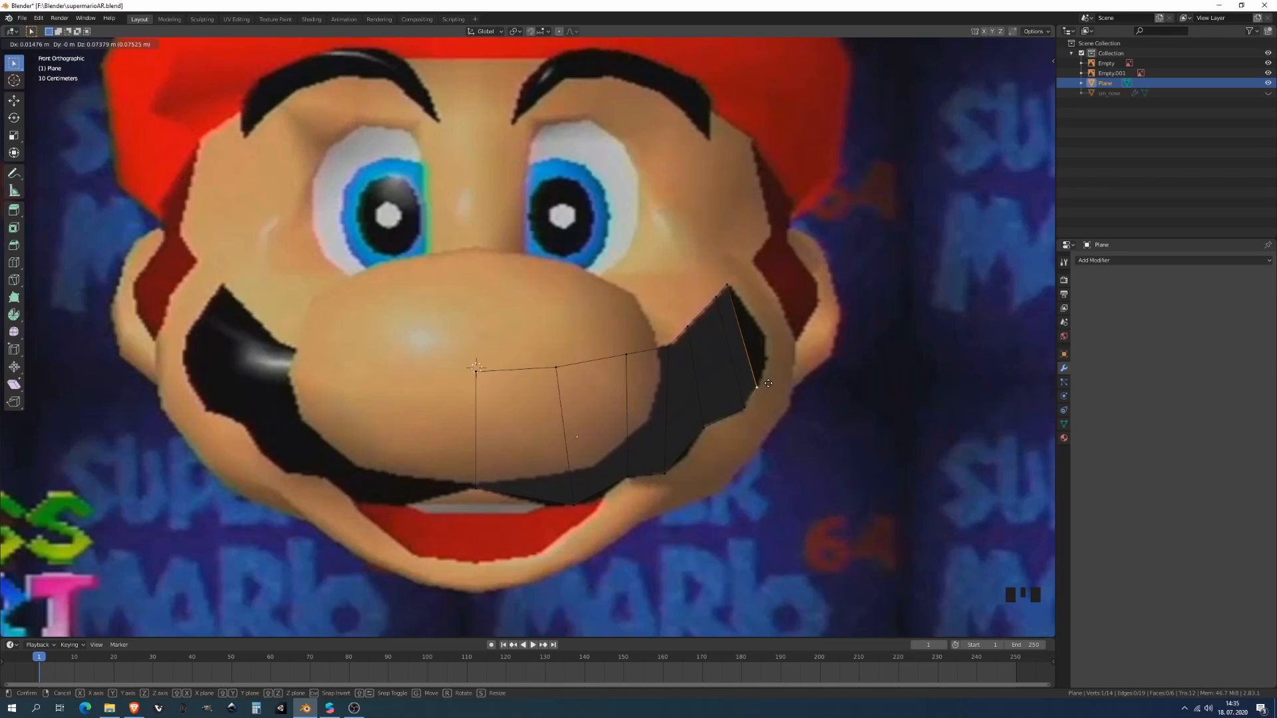
left_click(774, 365)
- Extrude a final narrow segment from the end edge and move its lower vertex up along the moustache's outer outline
right_click(732, 286)
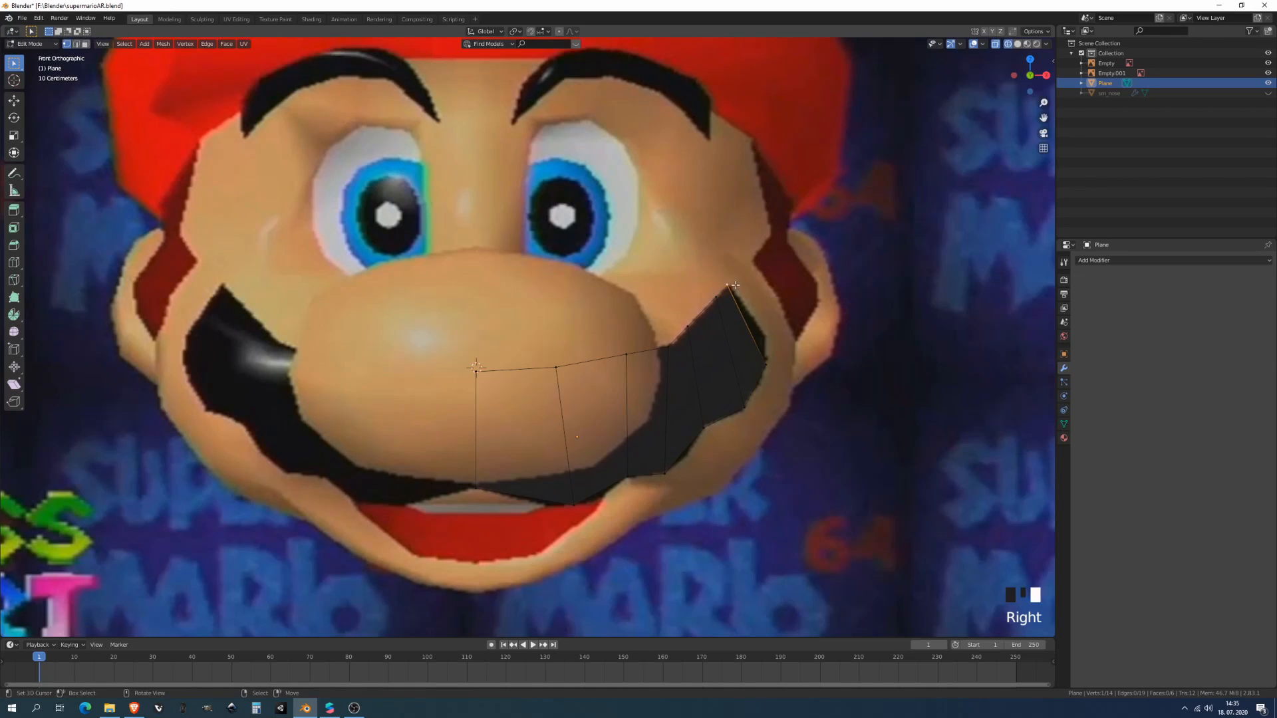
right_click(770, 360, "shift")
key("e")
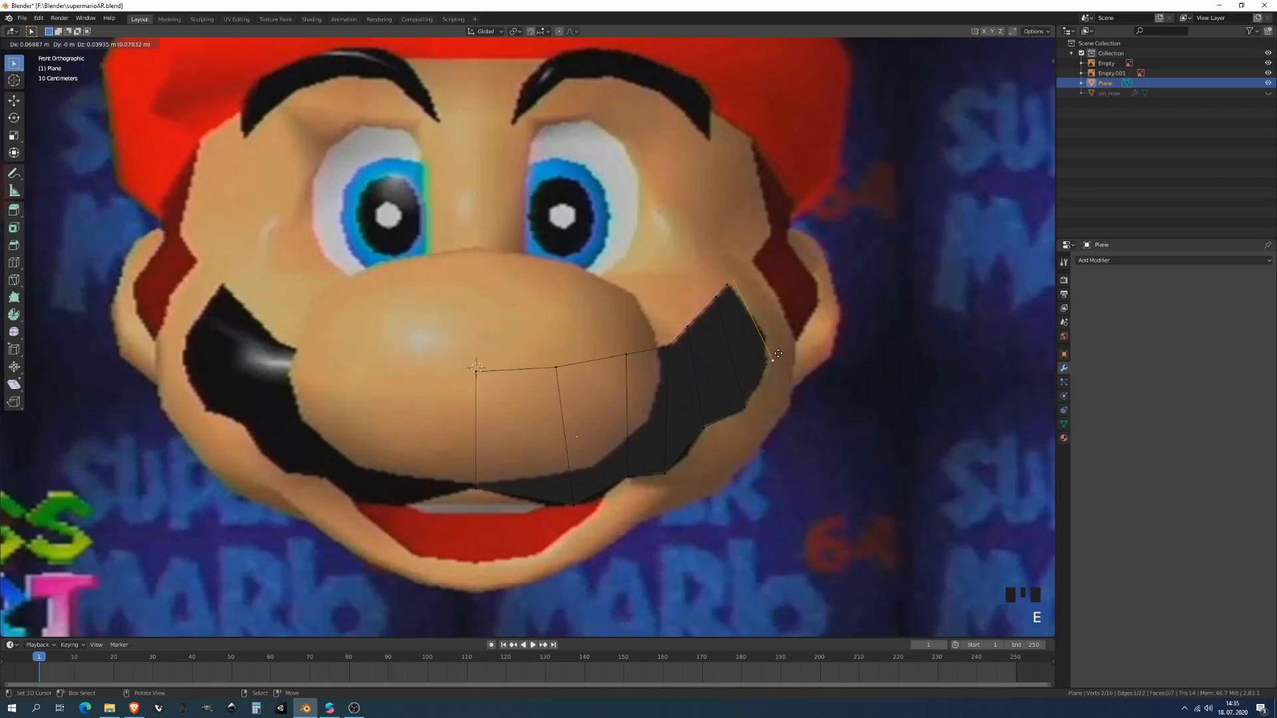
left_click(775, 359)
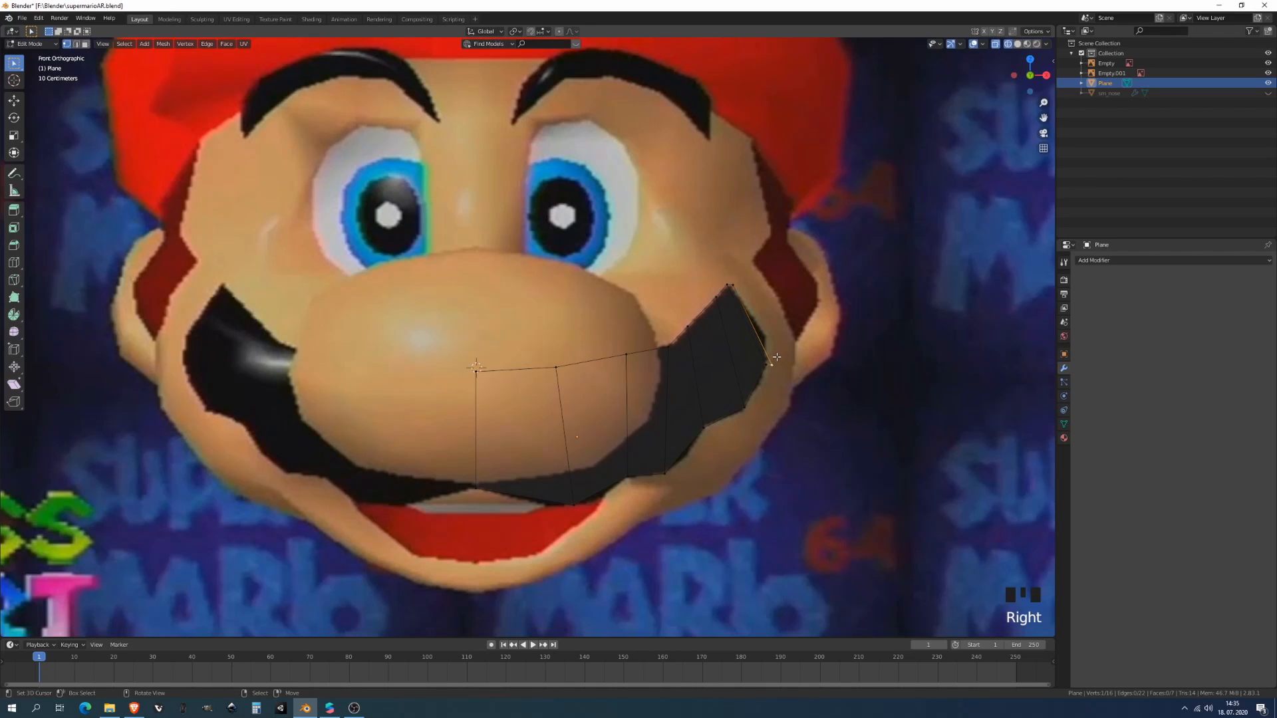
right_click(771, 360)
key("g")
left_click(760, 328)
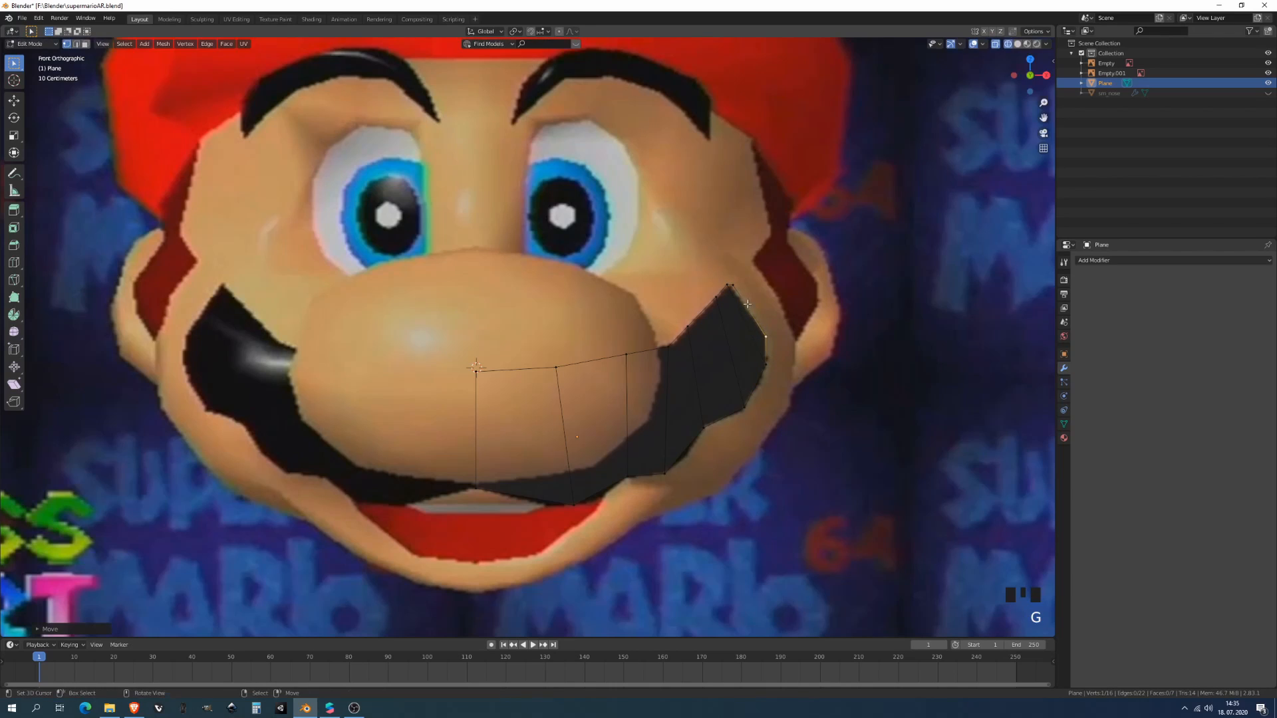
- Adjust the upper vertices of the last two segments so the moustache's tip matches the reference outline
right_click(740, 291)
key("g")
left_click(750, 306)
right_click(729, 290)
key("g")
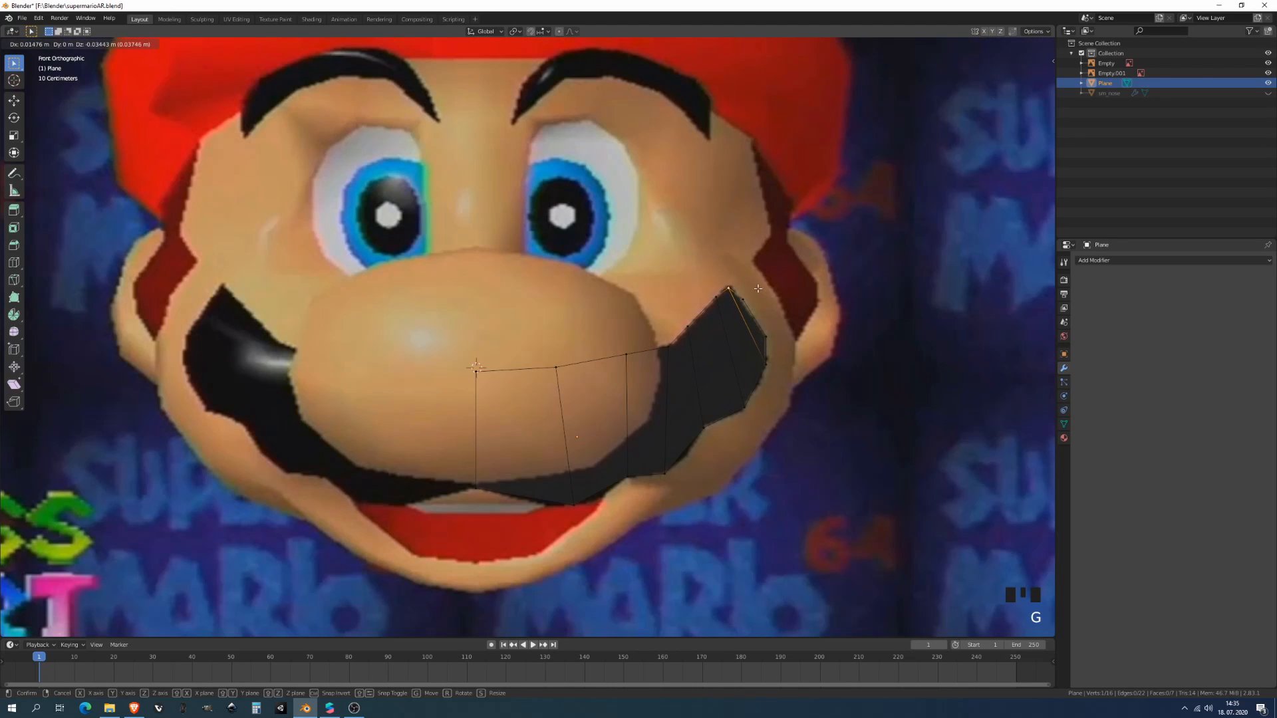
left_click(758, 286)
right_click(746, 313)
key("g")
left_click(742, 308)
scroll(695, 379, "down", 4)
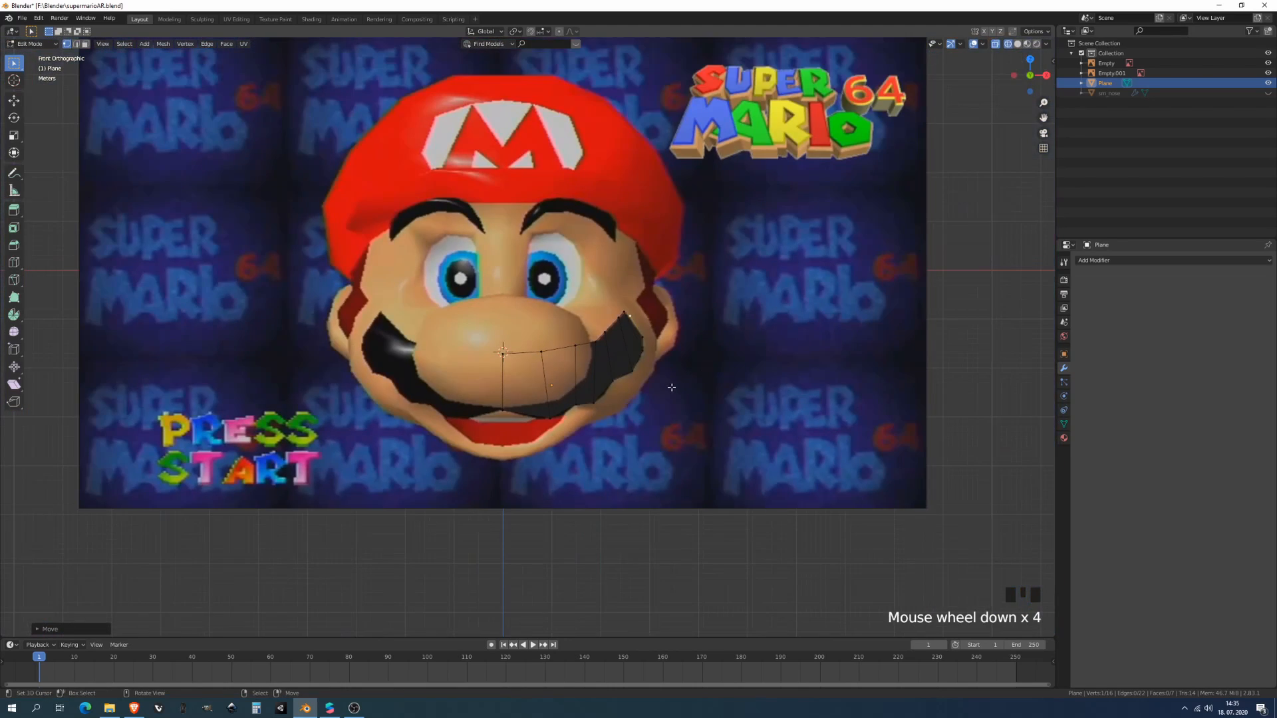
middle_click_drag(672, 387, 600, 296)
key("KP_1")
scroll(645, 364, "up", 4)
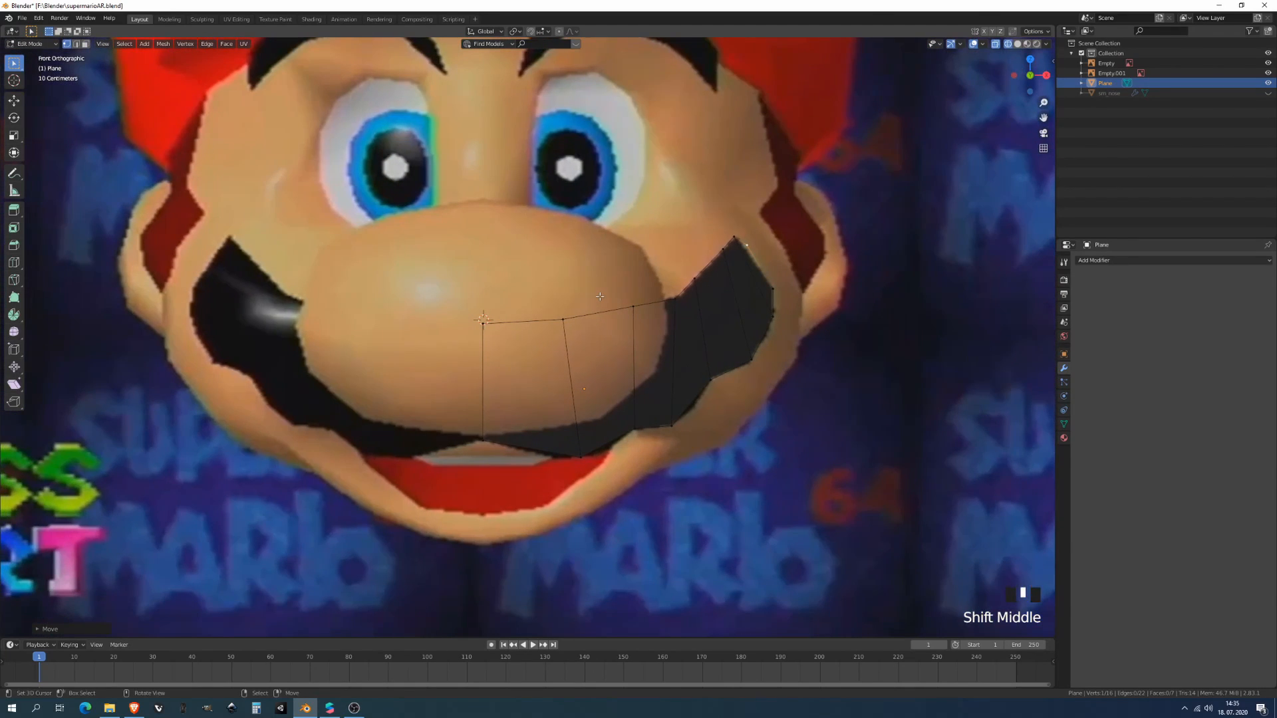
- Add a Subdivision modifier to the moustache plane, set its render and viewport levels to 1 and show the edit cage on the result
scroll(664, 328, "down", 1)
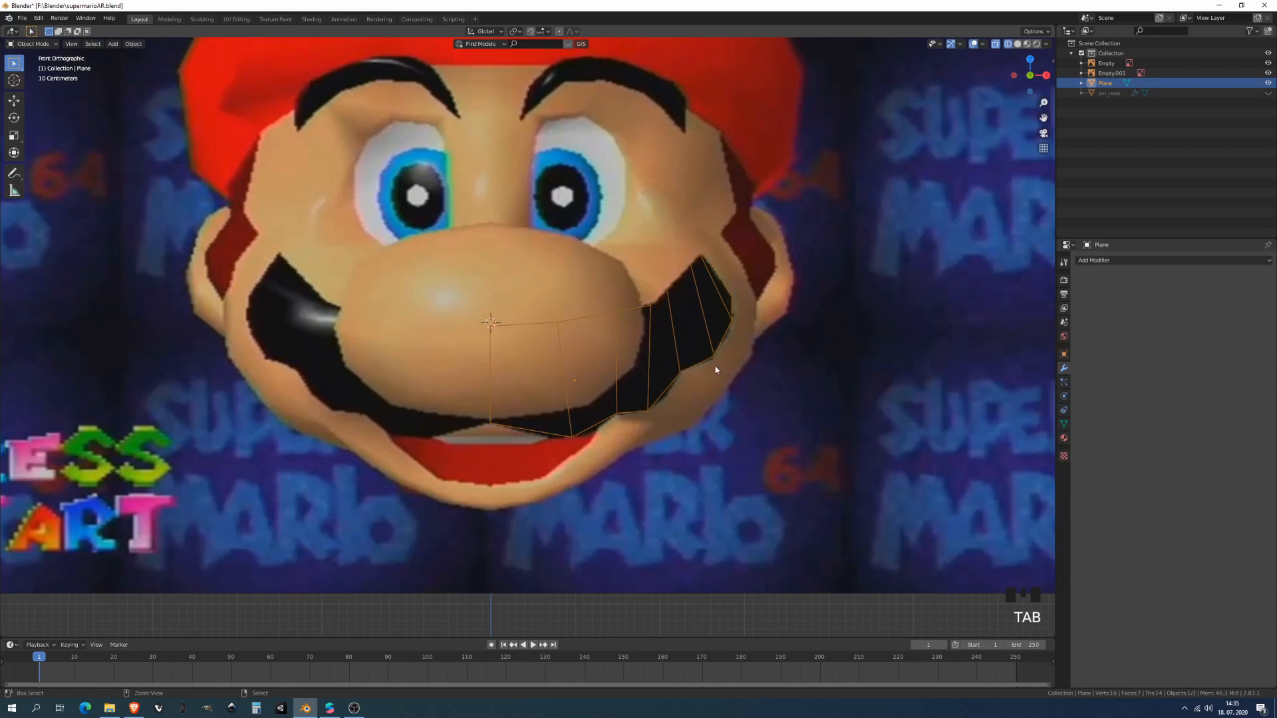
key("ctrl+2")
middle_click_drag(647, 400, 647, 345, "shift")
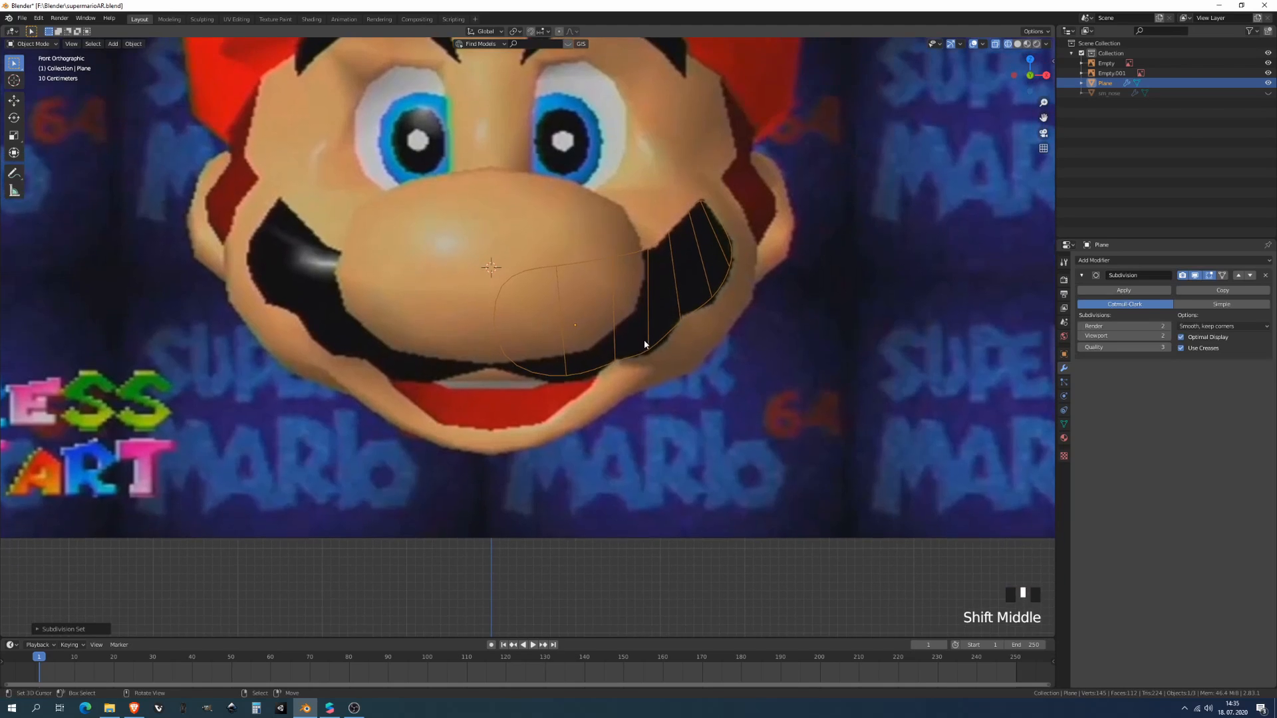
scroll(638, 362, "up", 3)
key("Tab")
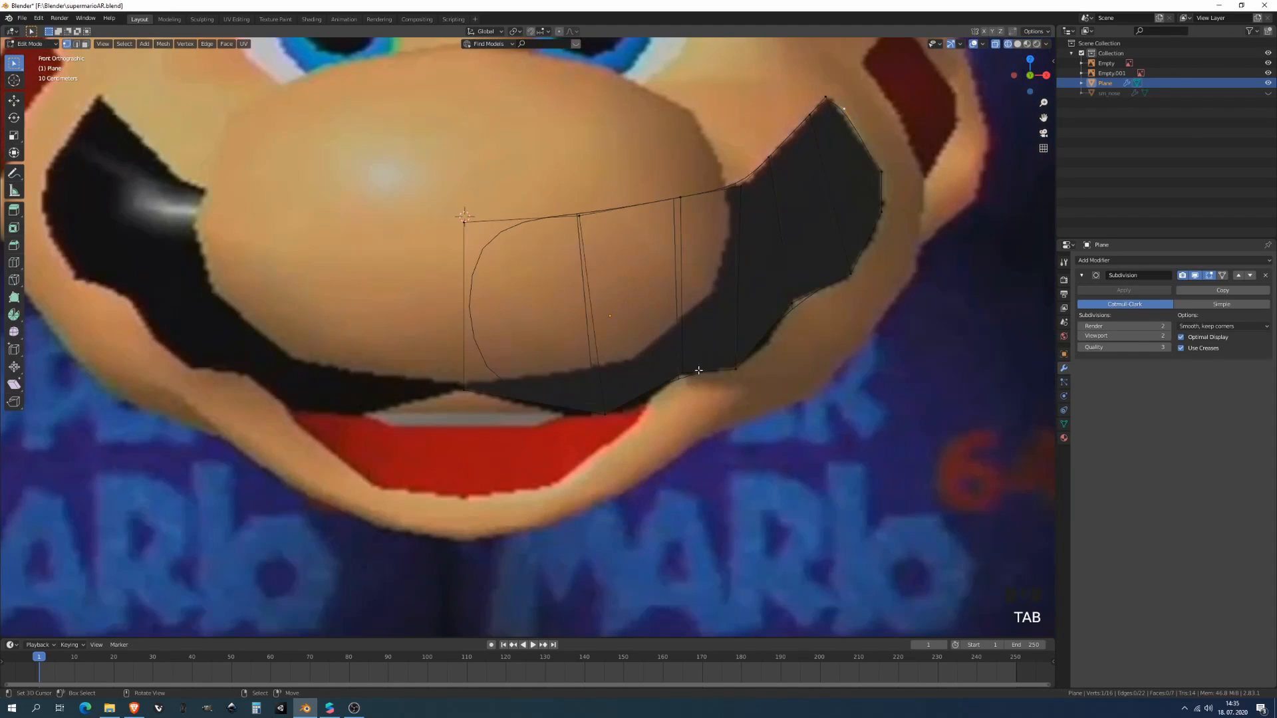
left_click(1081, 326)
left_click(1081, 336)
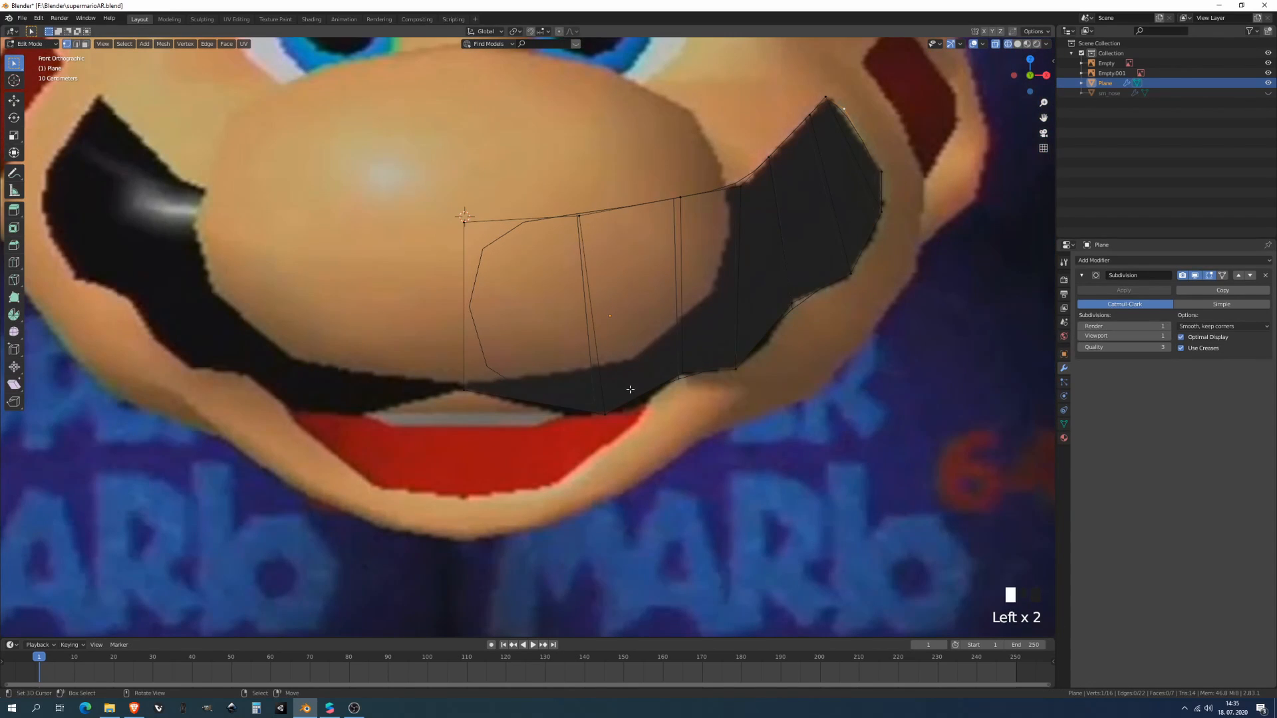
key("Tab")
left_click(662, 420)
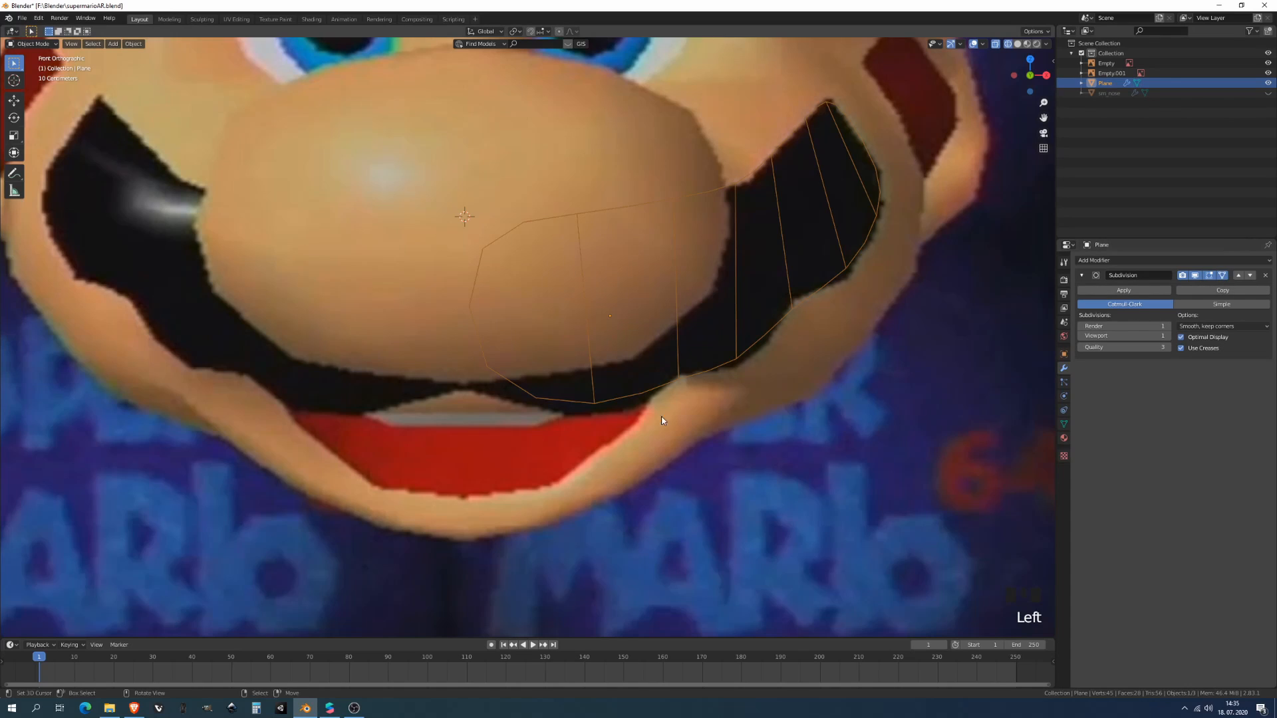
key("Tab")
- Move the two lower vertices nearest the moustache's inner end so the smoothed edge follows the reference's lower outline
right_click(597, 411)
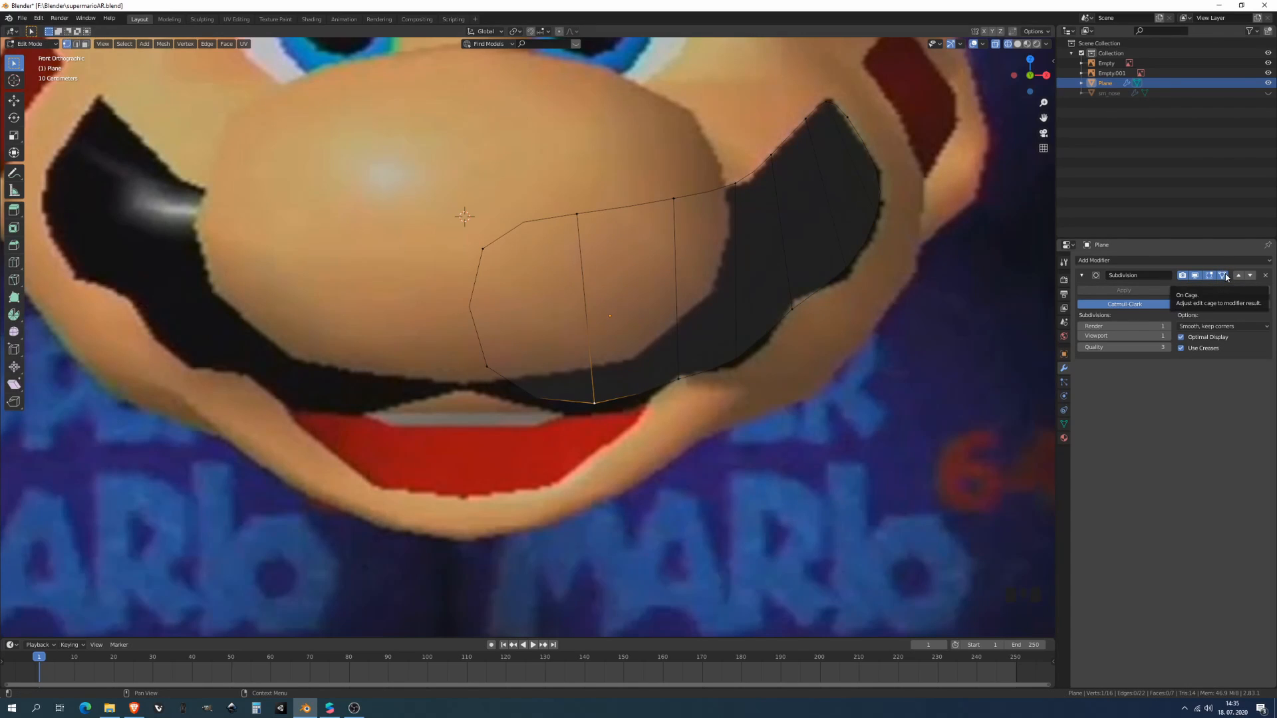
key("g")
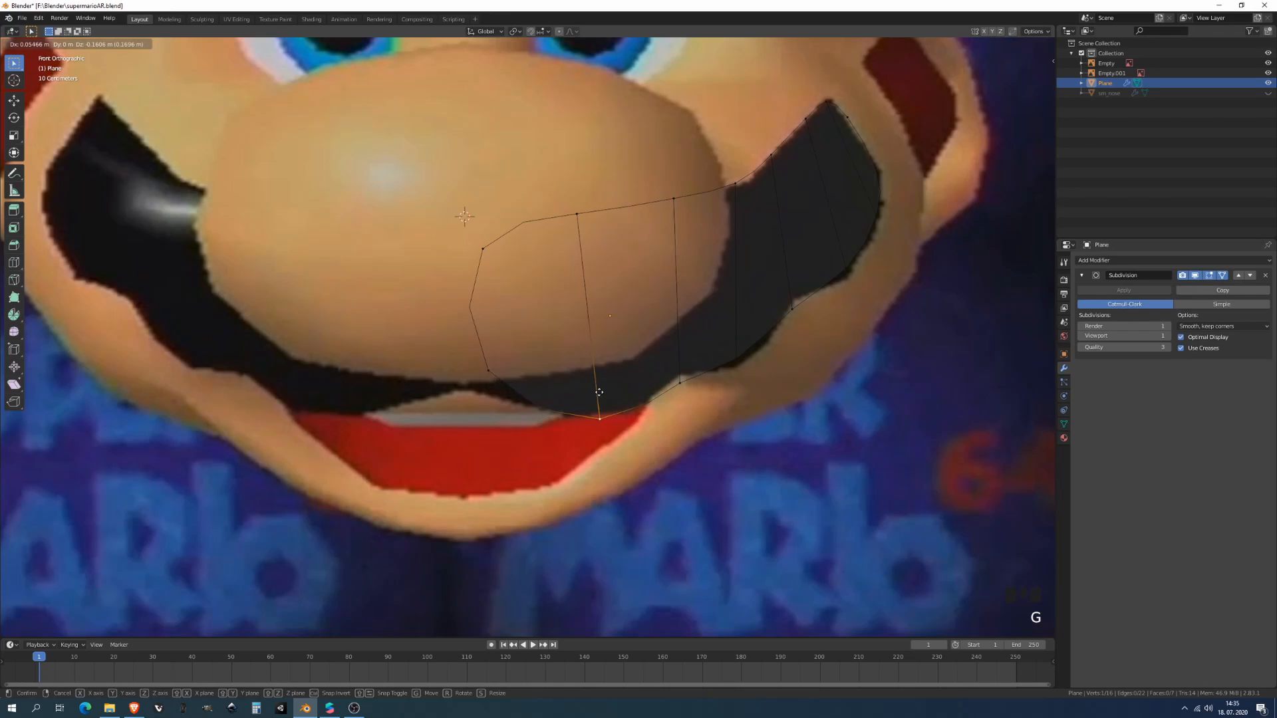
left_click(599, 394)
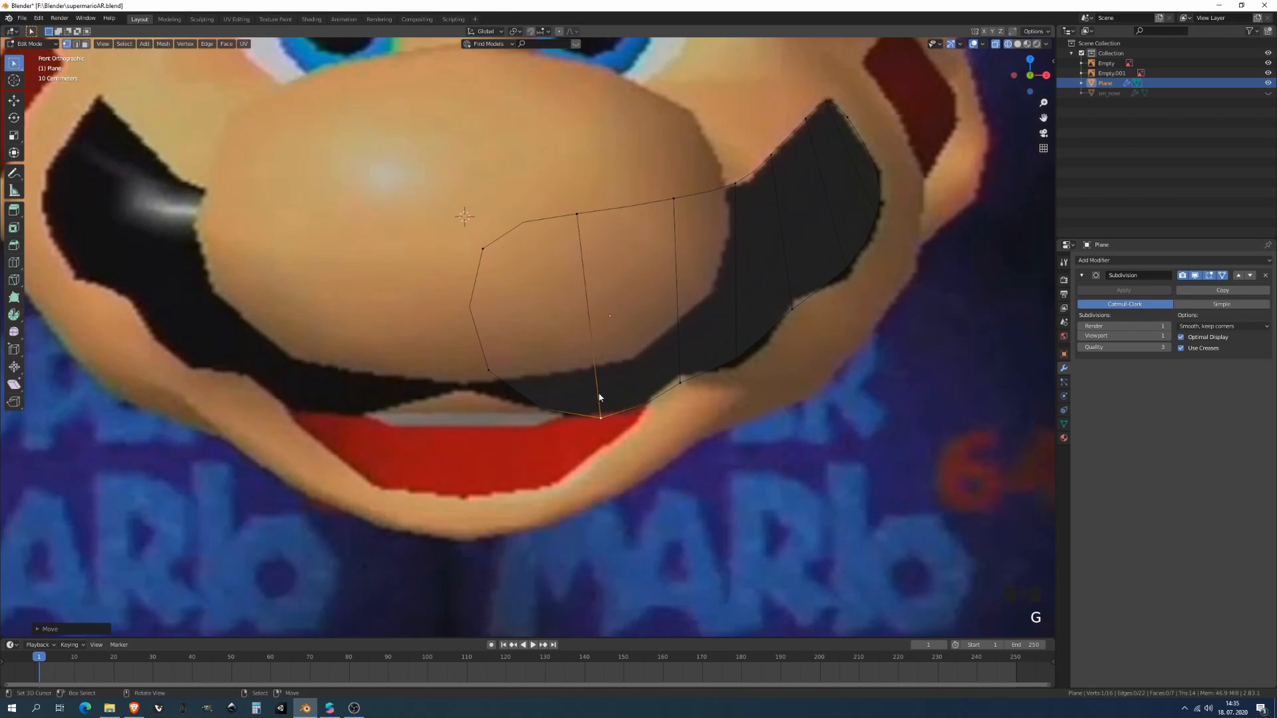
right_click(680, 382)
right_click_drag(681, 377, 679, 373)
right_click(605, 404)
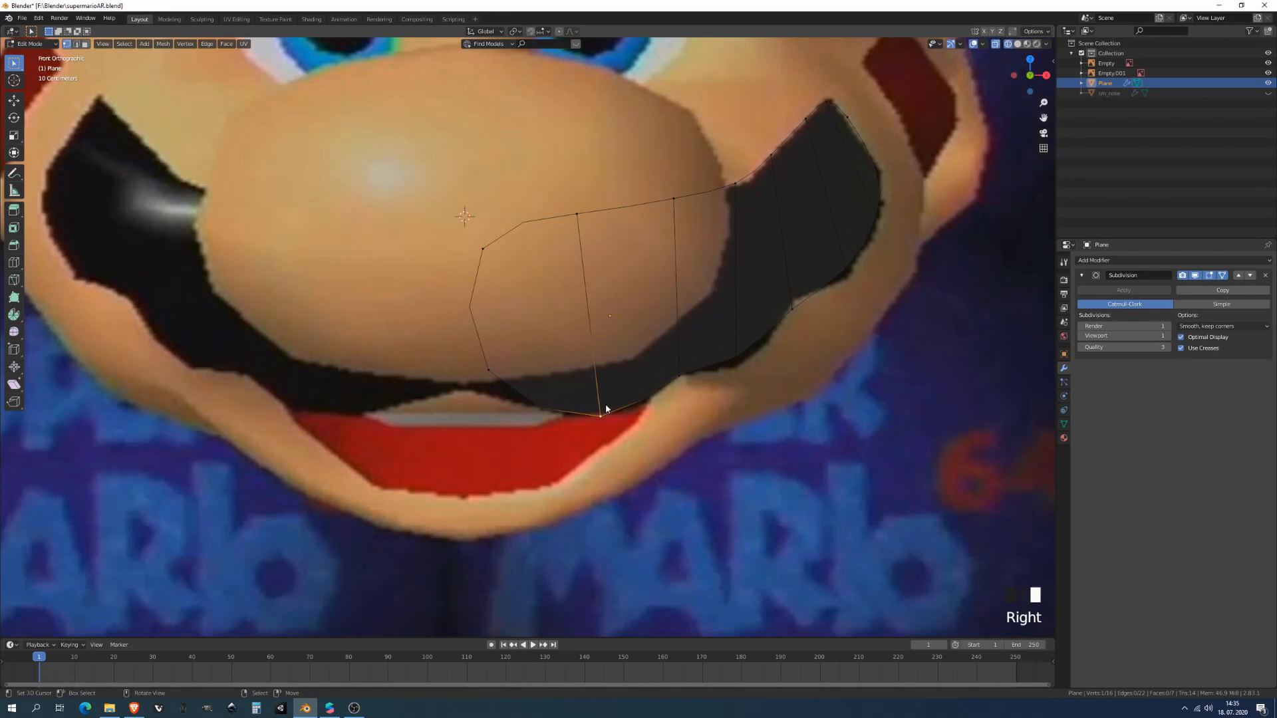
key("g")
left_click(612, 409)
- Adjust the three lower vertices along the middle of the moustache half to match the lower outline
right_click(734, 354)
key("g")
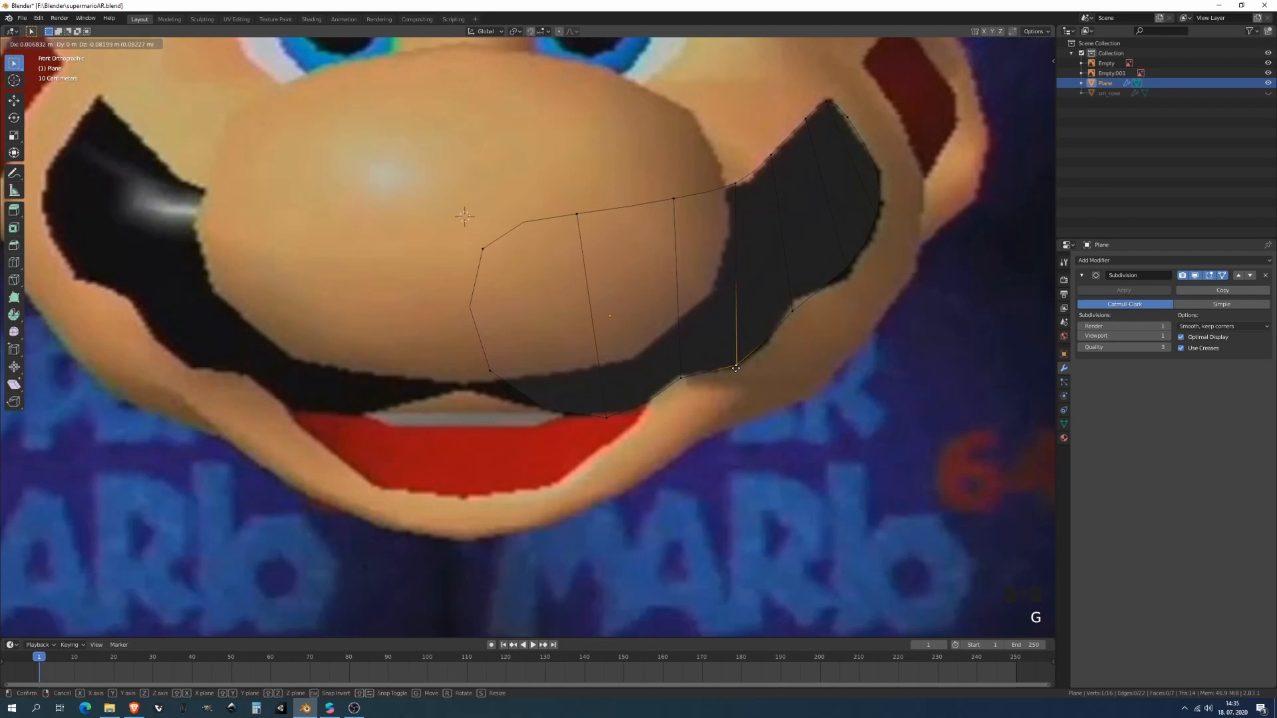
right_click(736, 367)
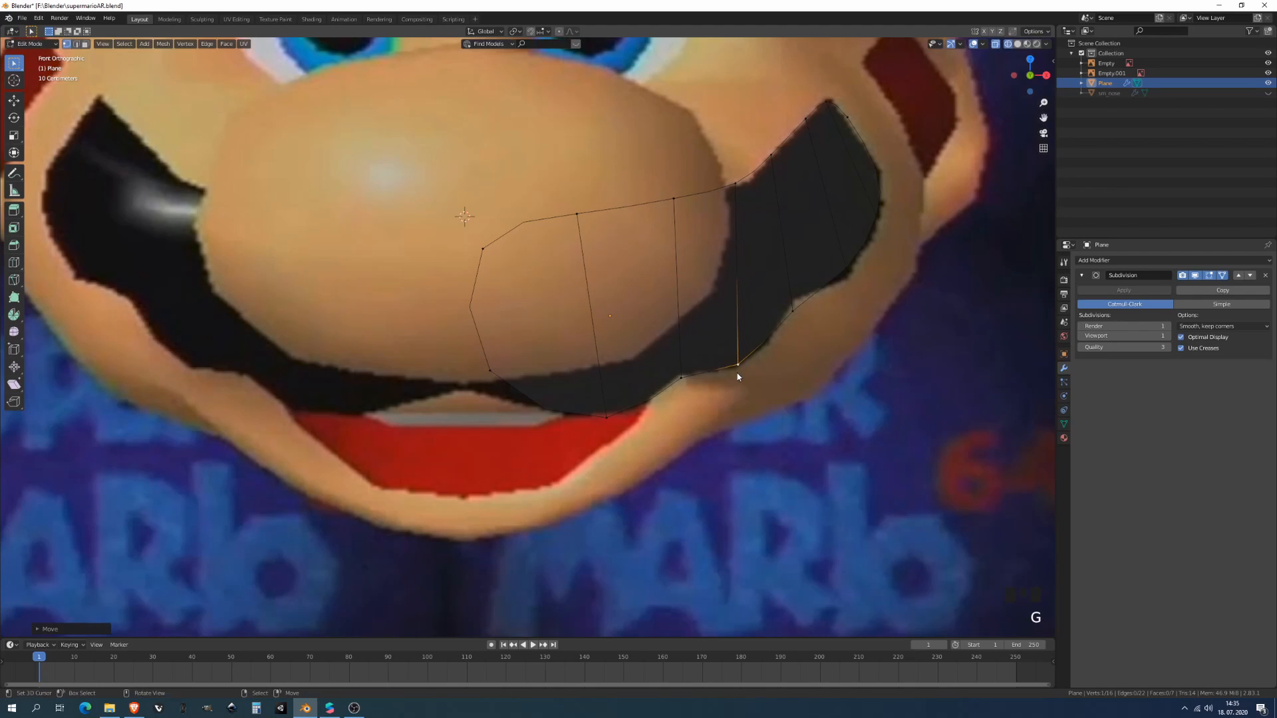
right_click(679, 376)
key("g")
left_click(679, 371)
right_click(795, 308)
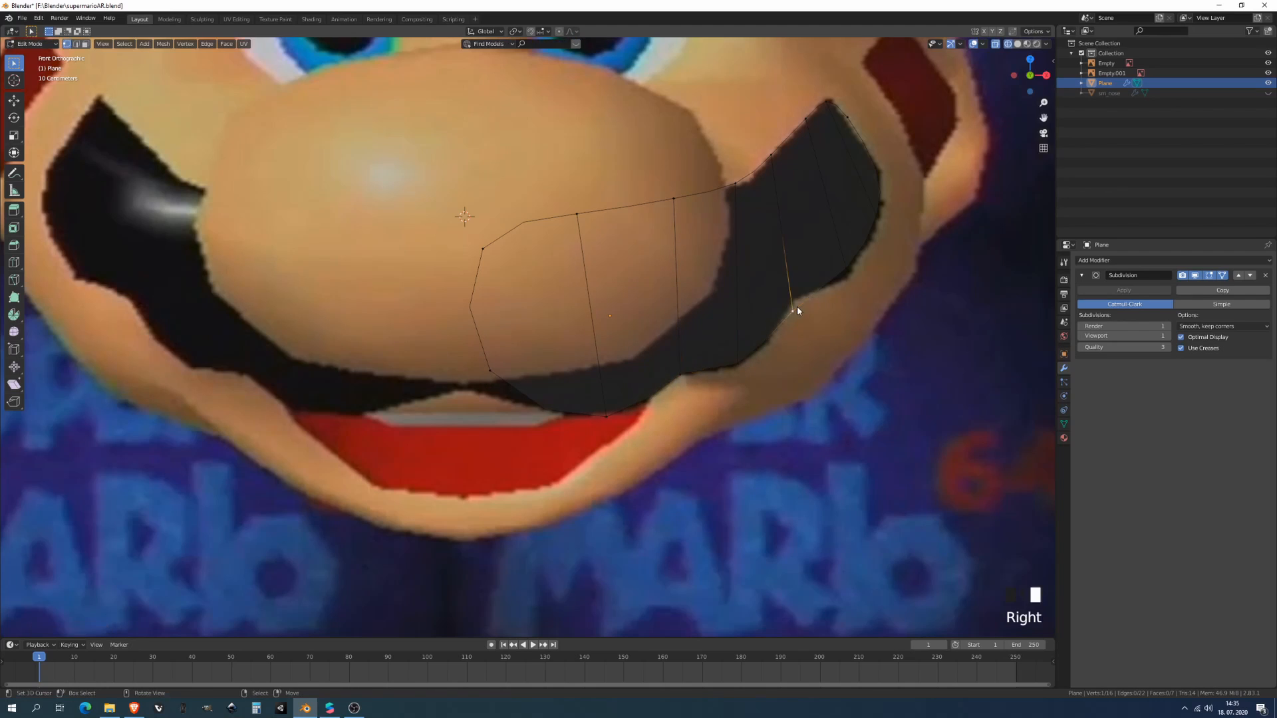
key("g")
left_click(798, 311)
- Move the lower vertex near the moustache's outer bend onto the outline and readjust the two lower vertices inward of it
right_click(841, 284)
key("g")
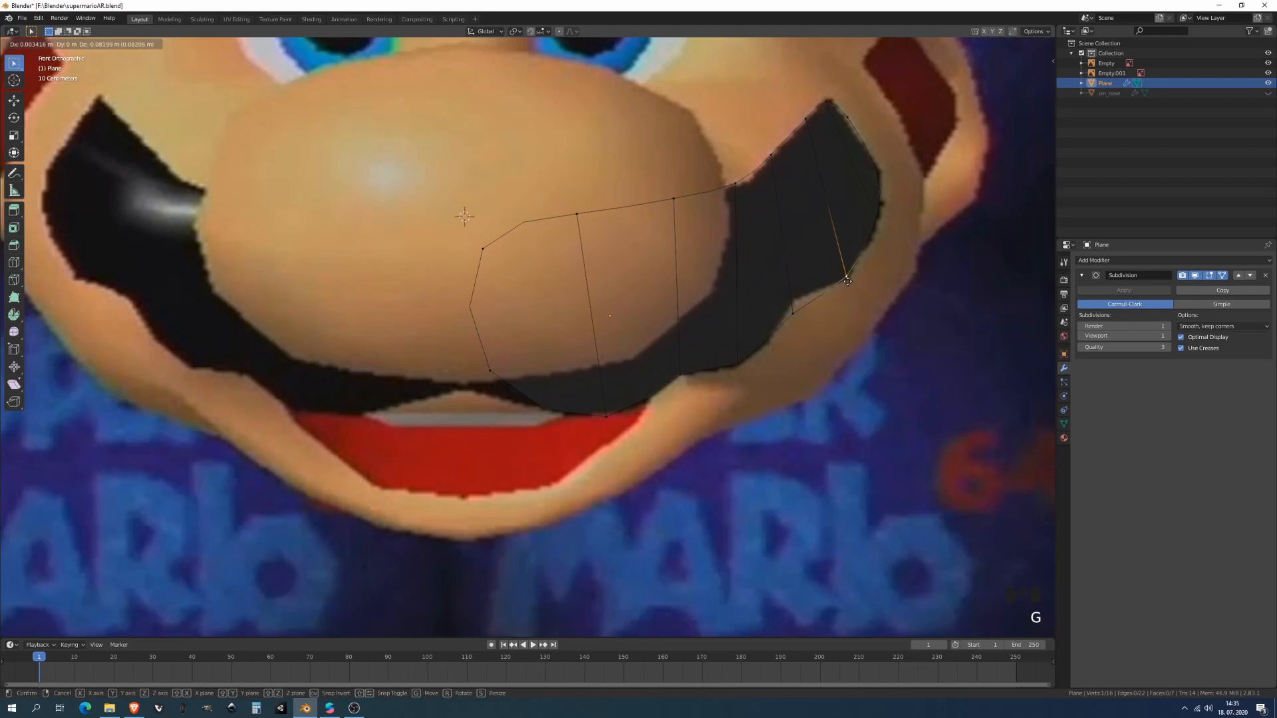
left_click(847, 280)
right_click(800, 299)
key("g")
left_click(791, 302)
right_click(736, 365)
key("g")
left_click(763, 359)
- Move the vertices on the moustache's outer side and beside its upper tip to fit the reference outline
right_click(867, 242)
key("g")
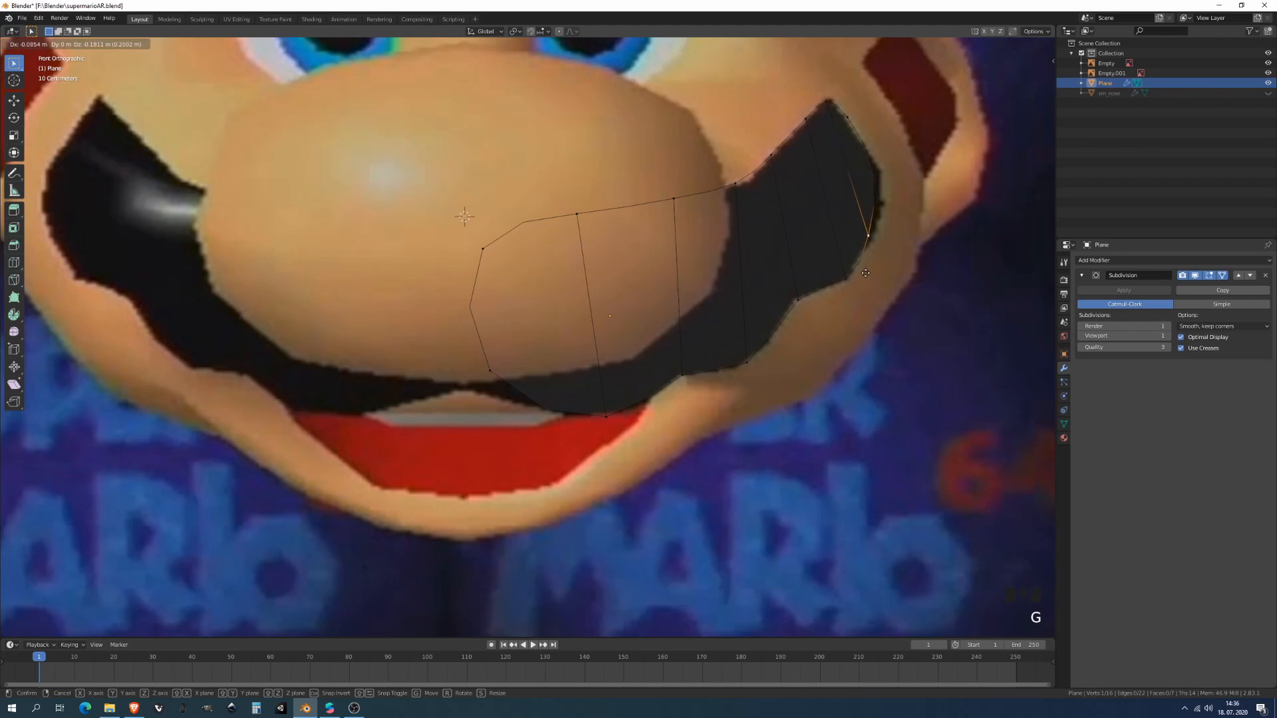
left_click(878, 256)
right_click(857, 129)
key("g")
left_click(846, 109)
scroll(858, 140, "down", 1)
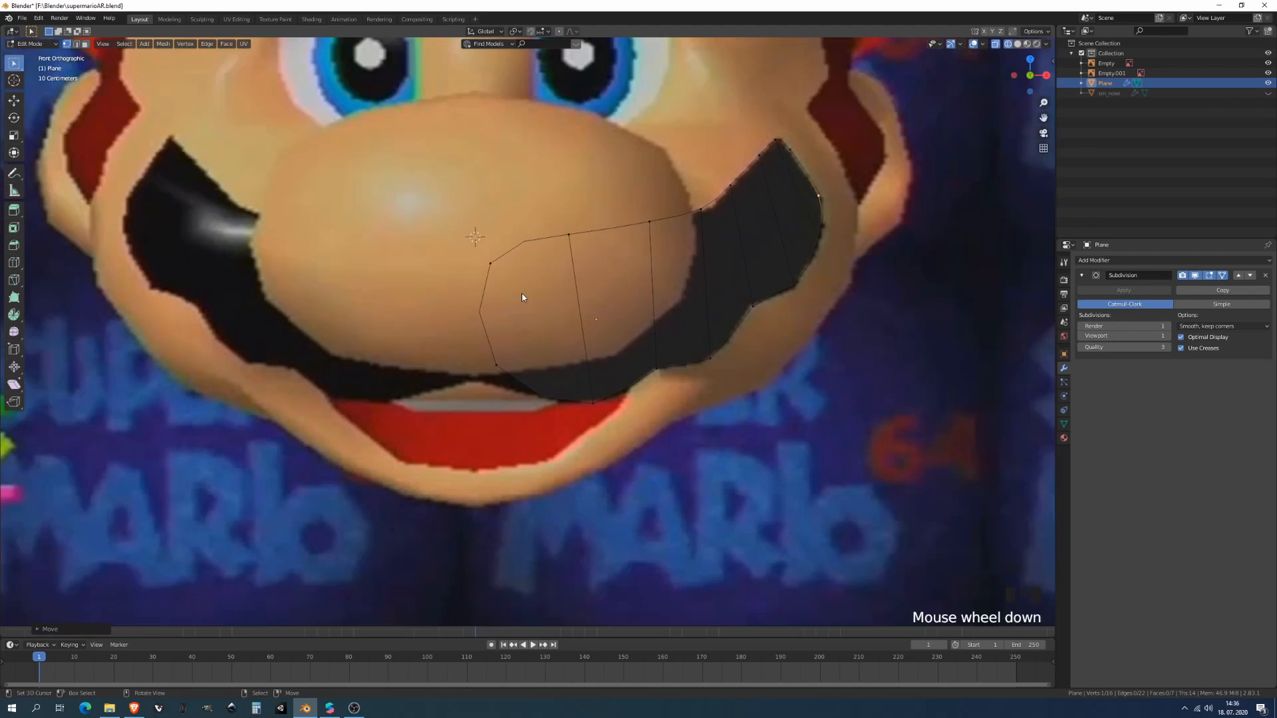
- Add an X-axis Mirror modifier to the moustache and place it above the Subdivision modifier
left_click(1088, 260)
left_click(1090, 369)
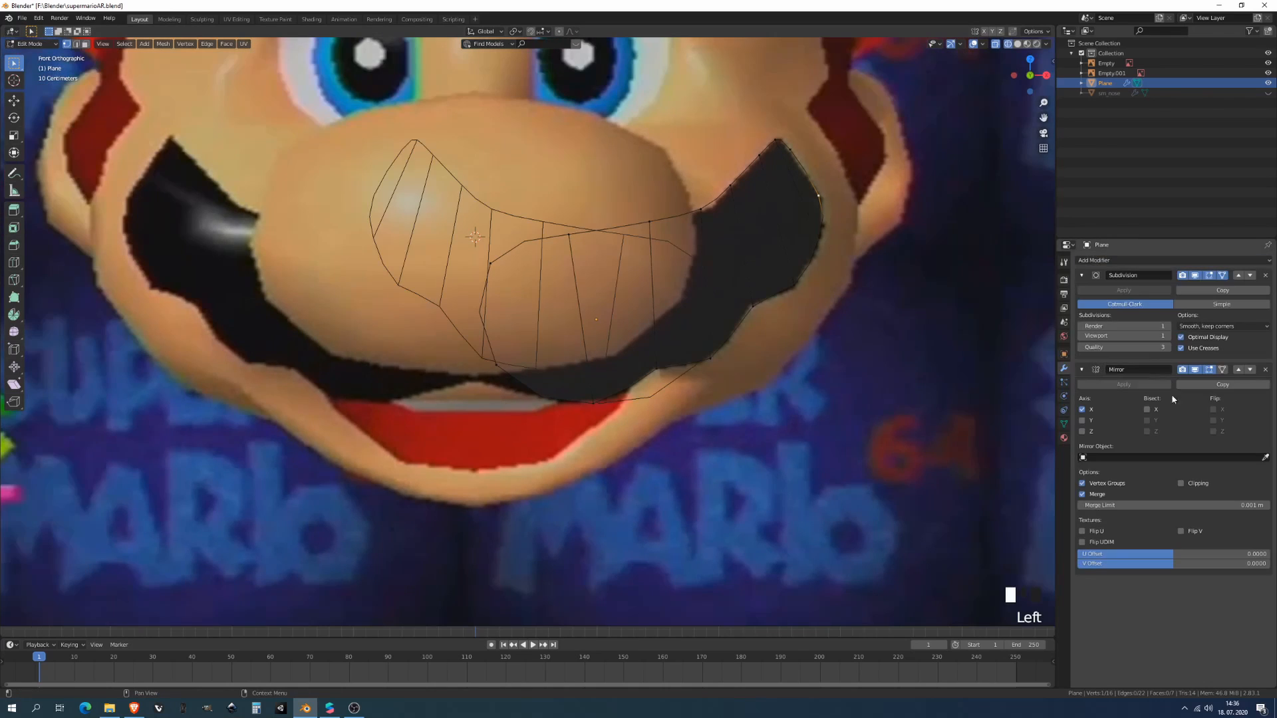
left_click(1240, 370)
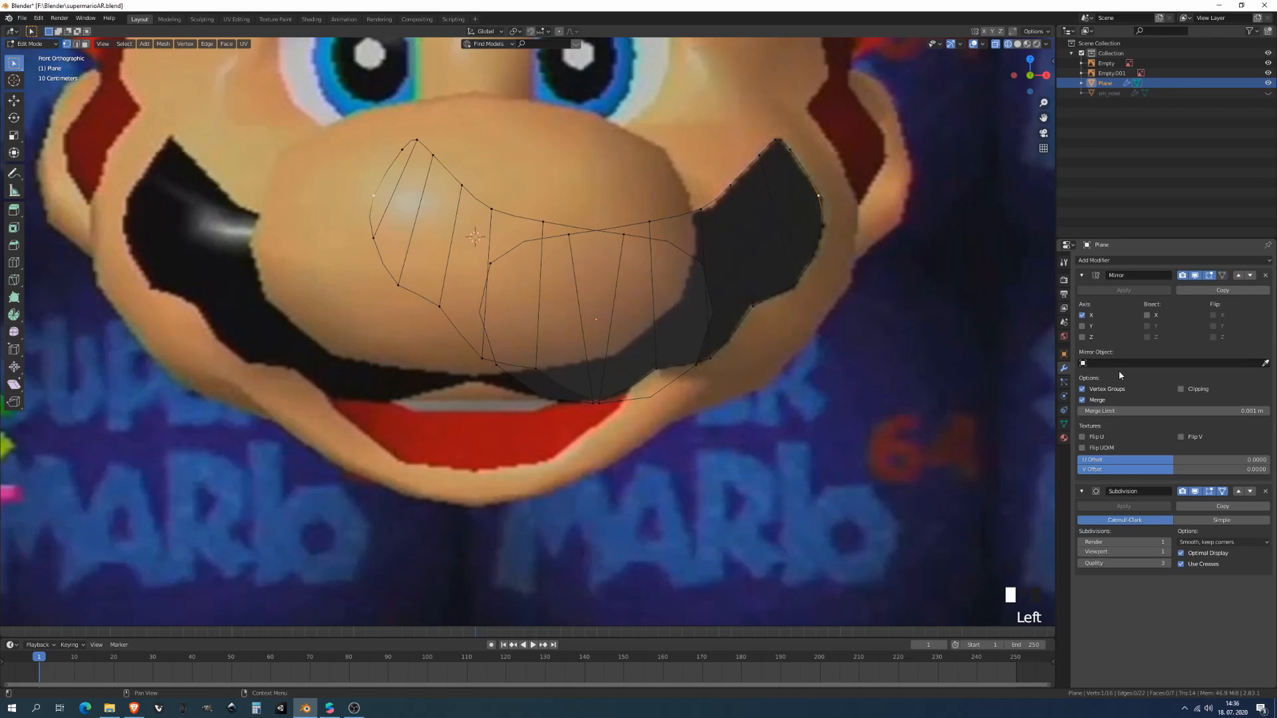
scroll(619, 386, "down", 2)
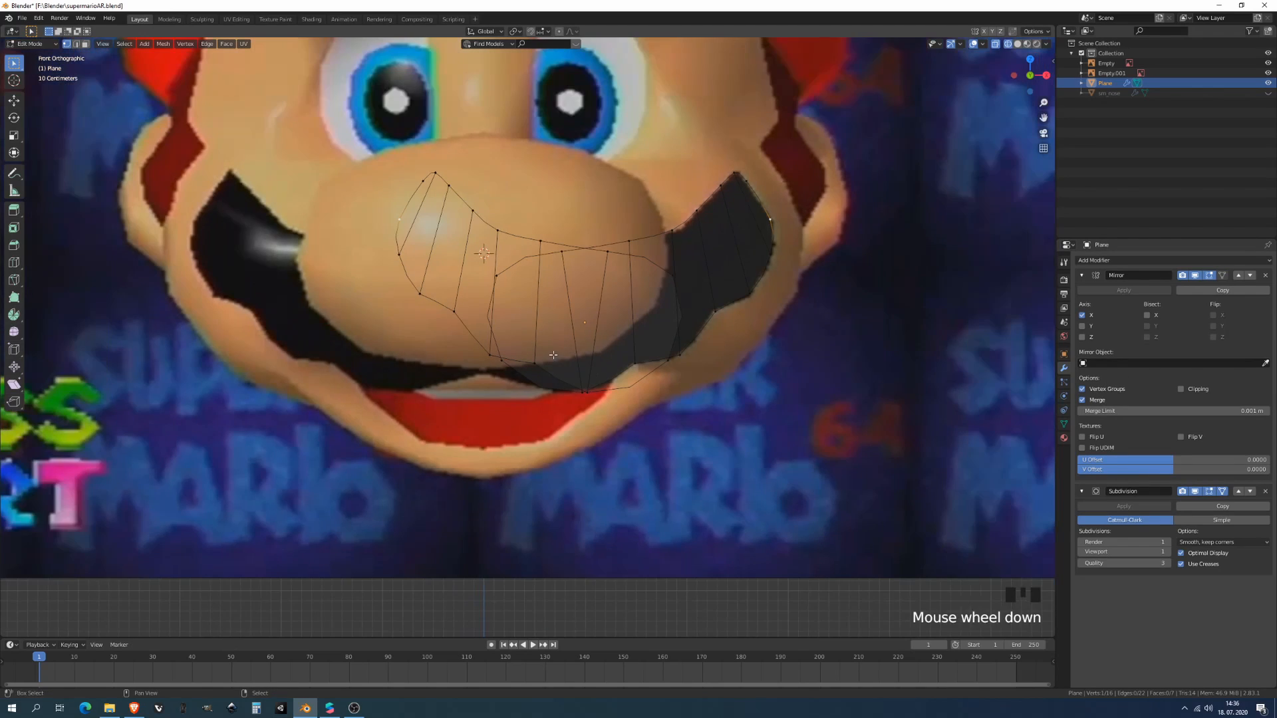
- Enable mirror clipping and move the entire moustache mesh along X until its two halves join at the centre
middle_click_drag(619, 386, 625, 395, "shift")
key("a")
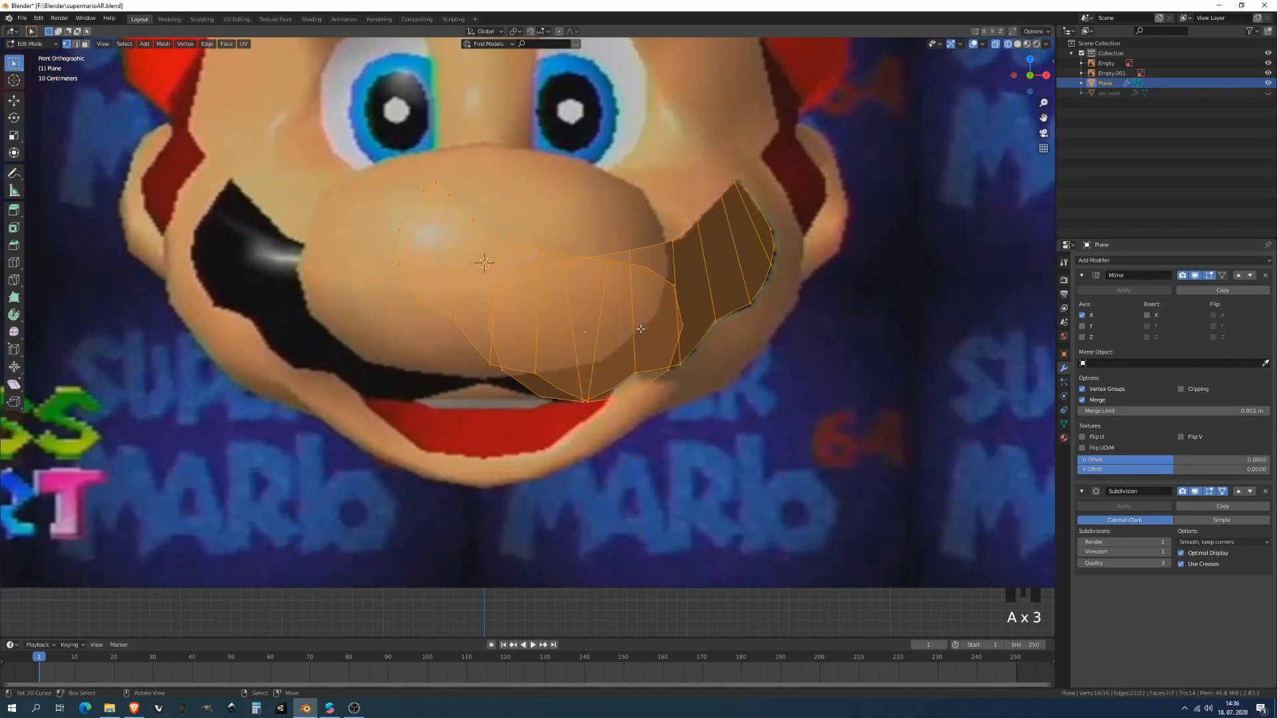
key("g")
key("x")
left_click(747, 334)
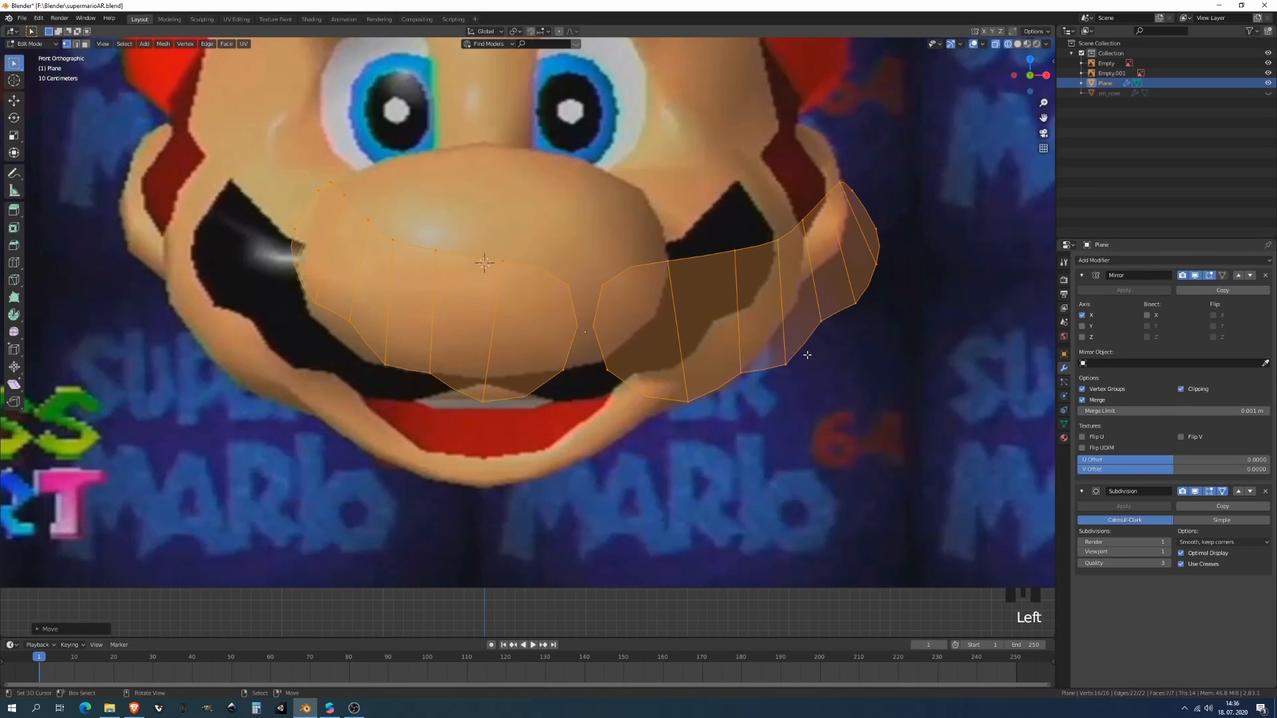
key("g")
key("x")
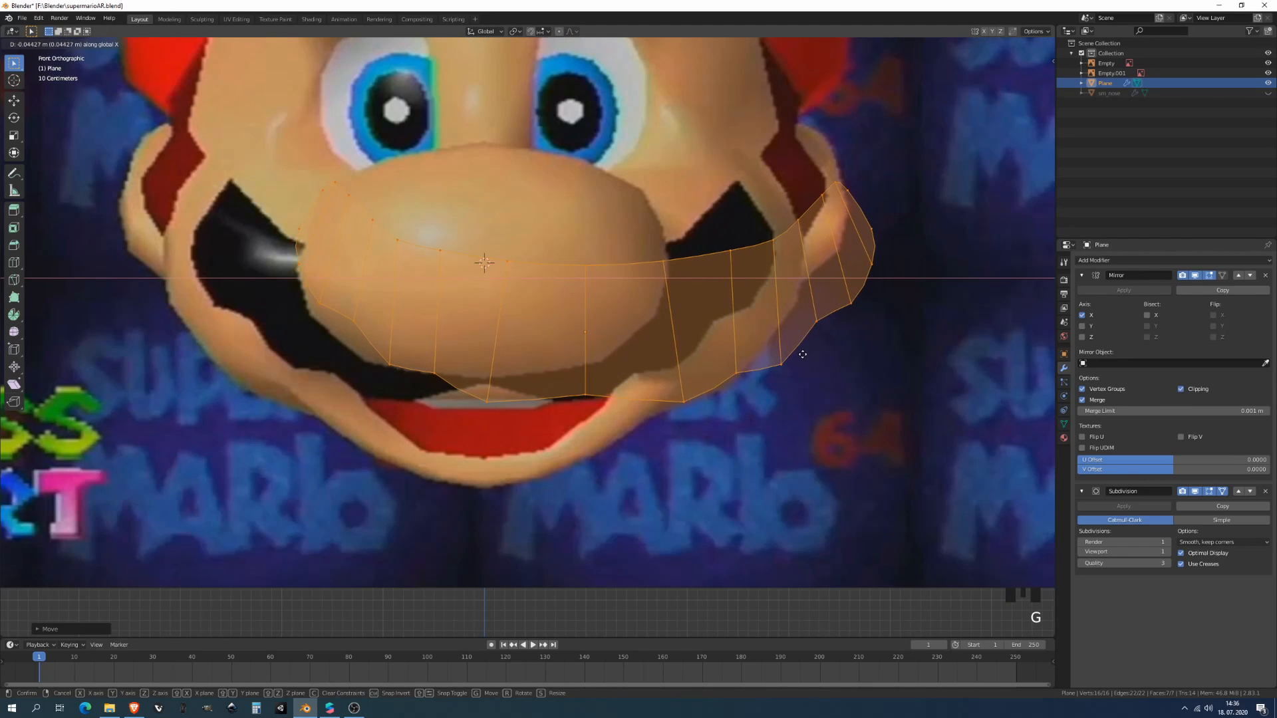
left_click(802, 353)
- Move the moustache object about 1 m along X so both halves line up with the reference moustache
key("Tab")
middle_click_drag(758, 352, 841, 358, "shift")
key("g")
key("x")
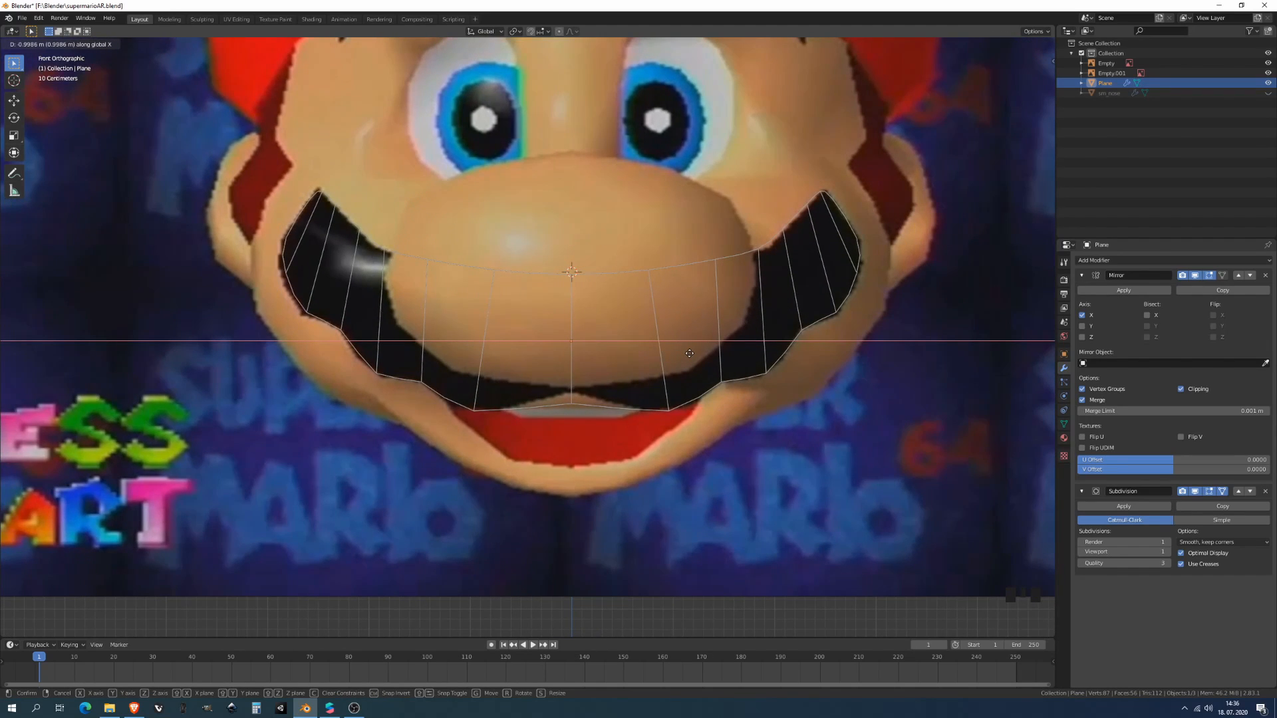
left_click(689, 352)
scroll(649, 338, "down", 1)
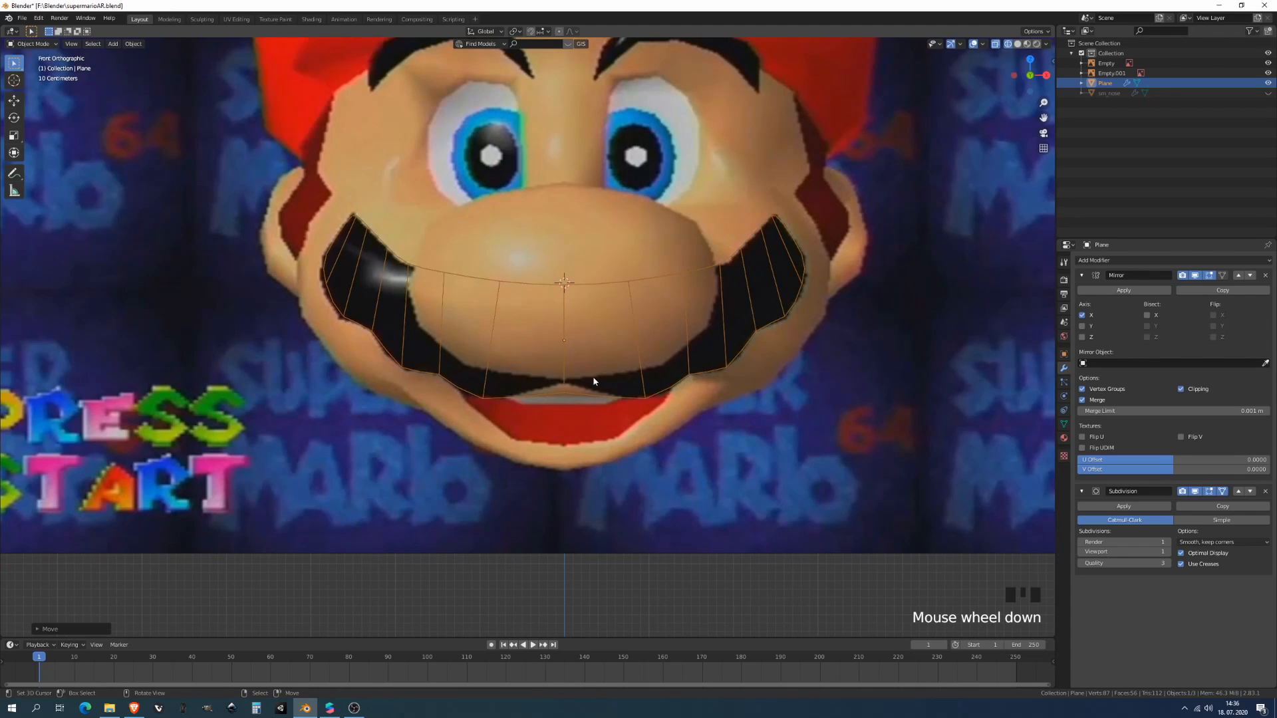
- Slide the lower centre vertex along its edge and adjust the lower vertex beside it to match the outline above the mouth
key("Tab")
right_click(566, 390)
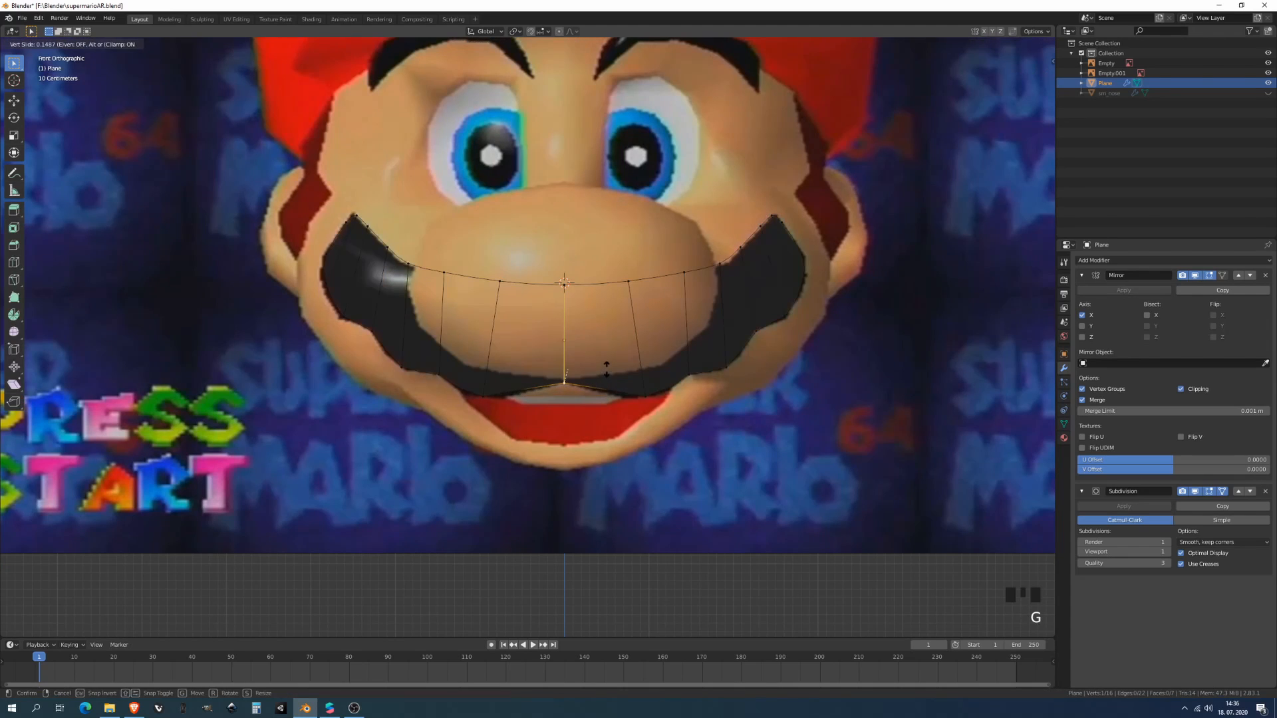
right_click(637, 395)
key("g")
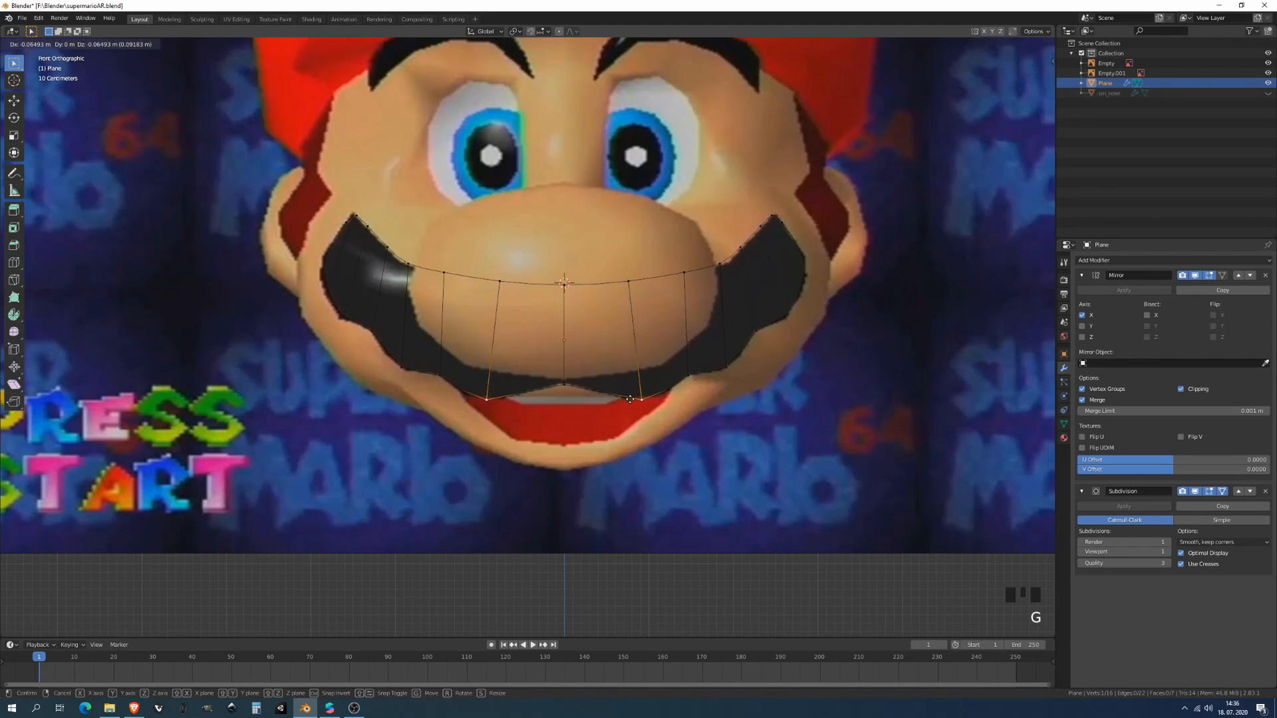
key("Tab")
scroll(628, 396, "down", 2)
middle_click_drag(628, 396, 638, 425, "shift")
scroll(610, 397, "down", 2)
key("g")
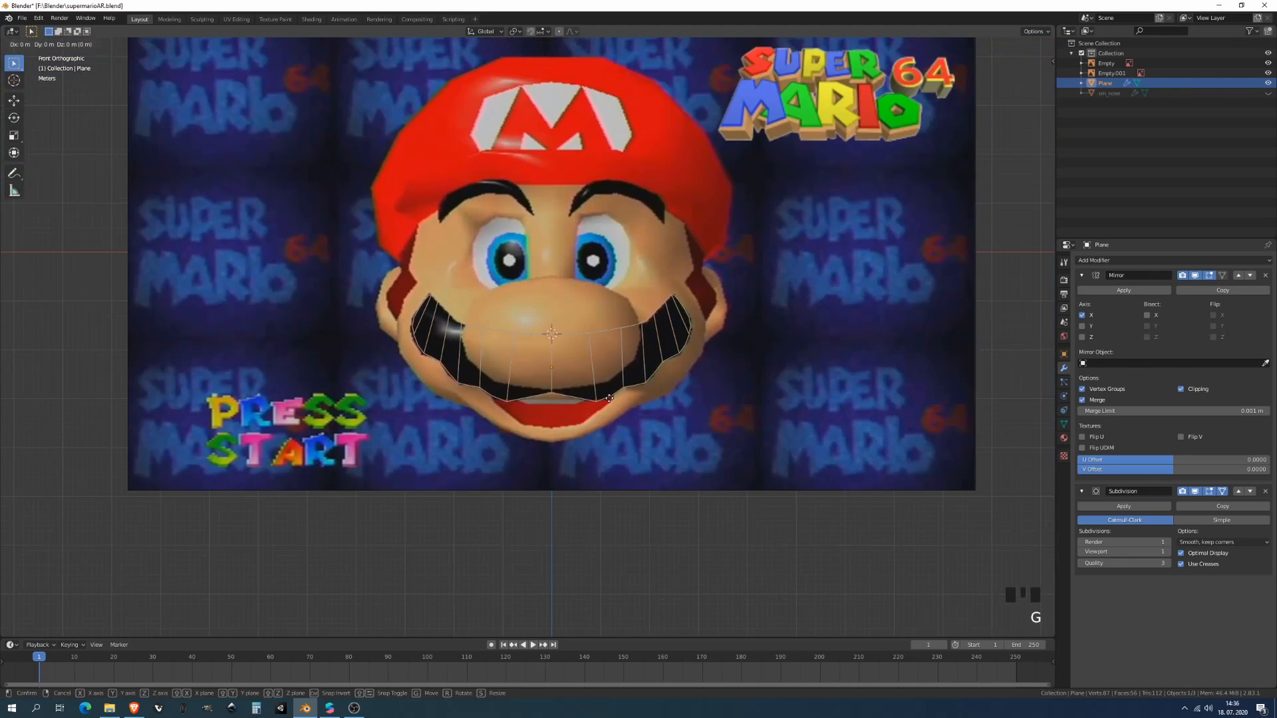
right_click(836, 404)
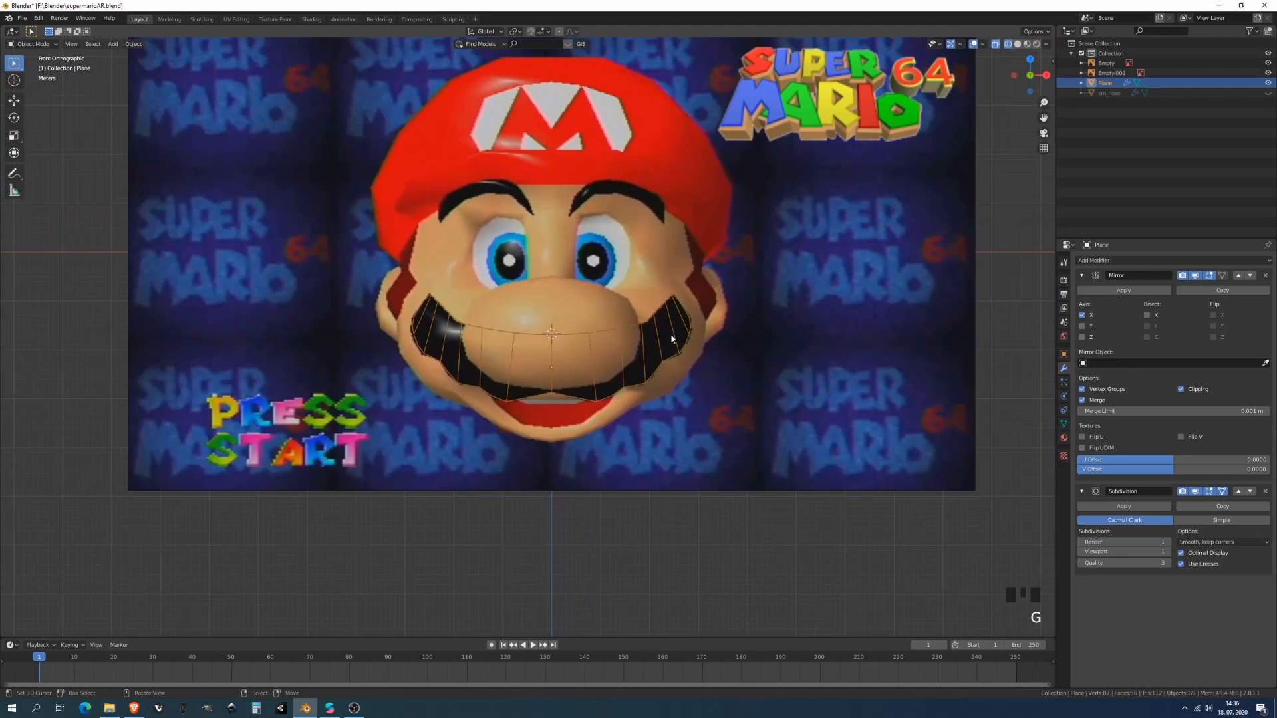
- Add a Solidify modifier to the moustache and place it between the Mirror and Subdivision modifiers
middle_click_drag(620, 343, 583, 379)
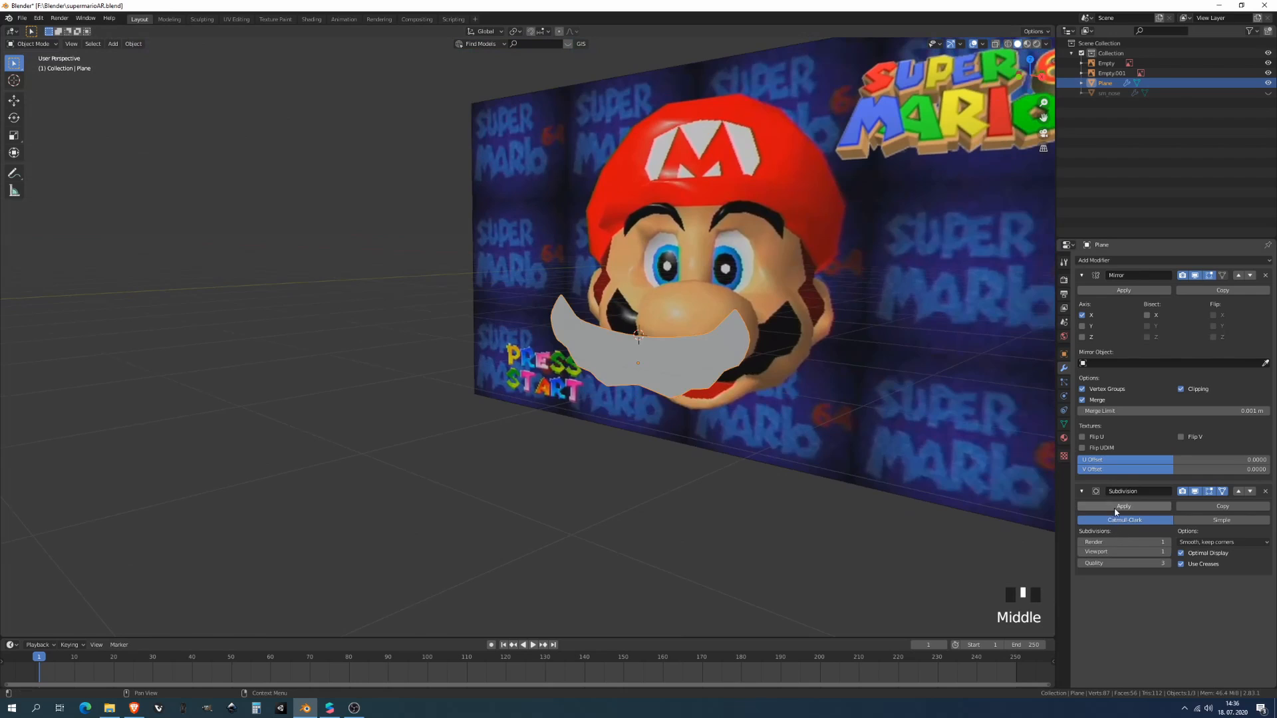
left_click(1132, 261)
left_click(1077, 415)
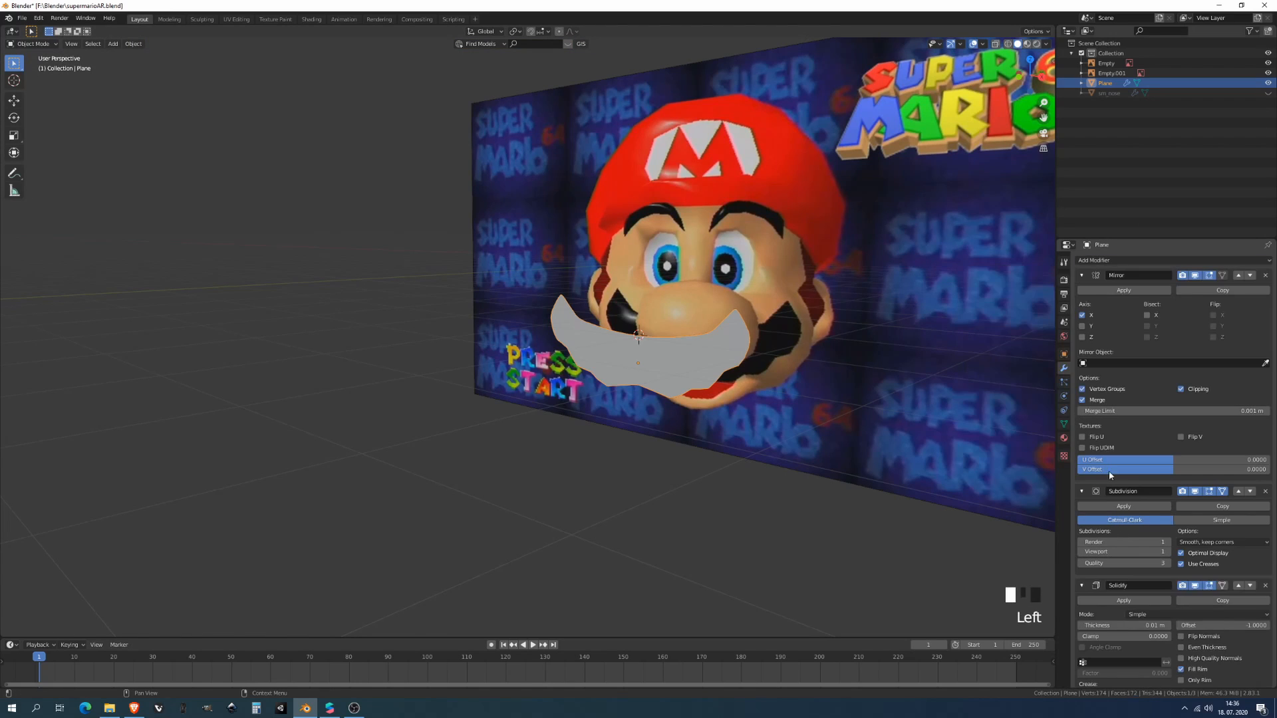
left_click(1238, 586)
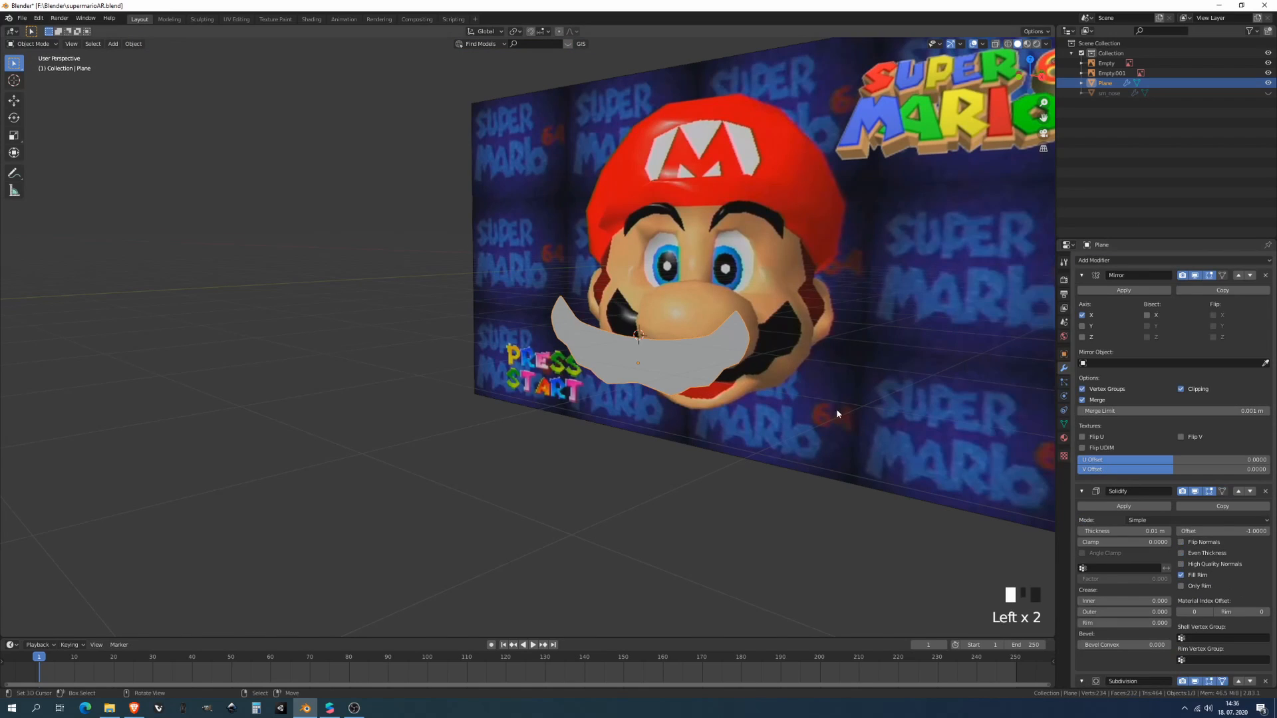
- Set the Solidify modifier's thickness to 0.37 m and its rim crease to 0.053
scroll(865, 431, "up", 3, "shift")
middle_click_drag(876, 434, 778, 375)
scroll(1155, 576, "down", 2)
scroll(1155, 576, "down", 5)
scroll(760, 378, "up", 4)
left_click_drag(1114, 450, 1151, 449)
middle_click_drag(805, 372, 840, 400)
mouse_move(1134, 520)
left_mouse_down()
mouse_move(1152, 520)
mouse_move(1131, 520)
mouse_move(1145, 542)
left_mouse_up()
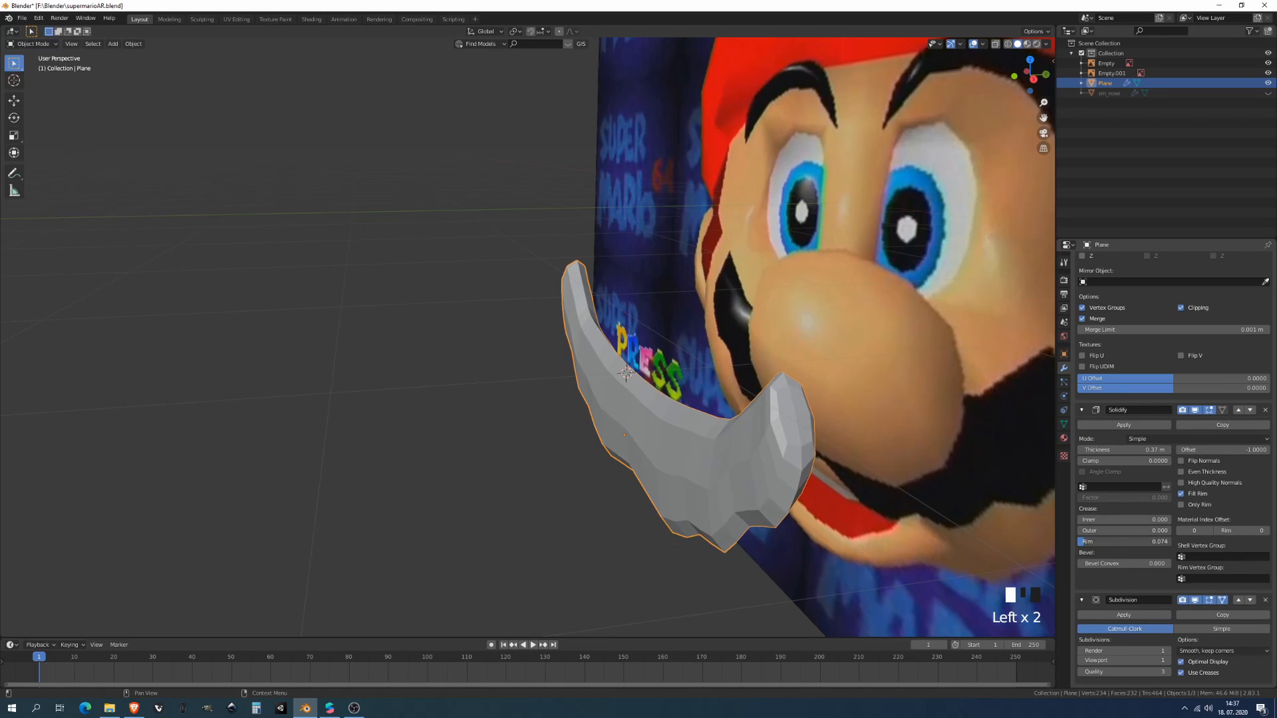
- Set the Subdivision modifier's viewport and render levels to 2
left_click(1163, 659)
left_click(1165, 650)
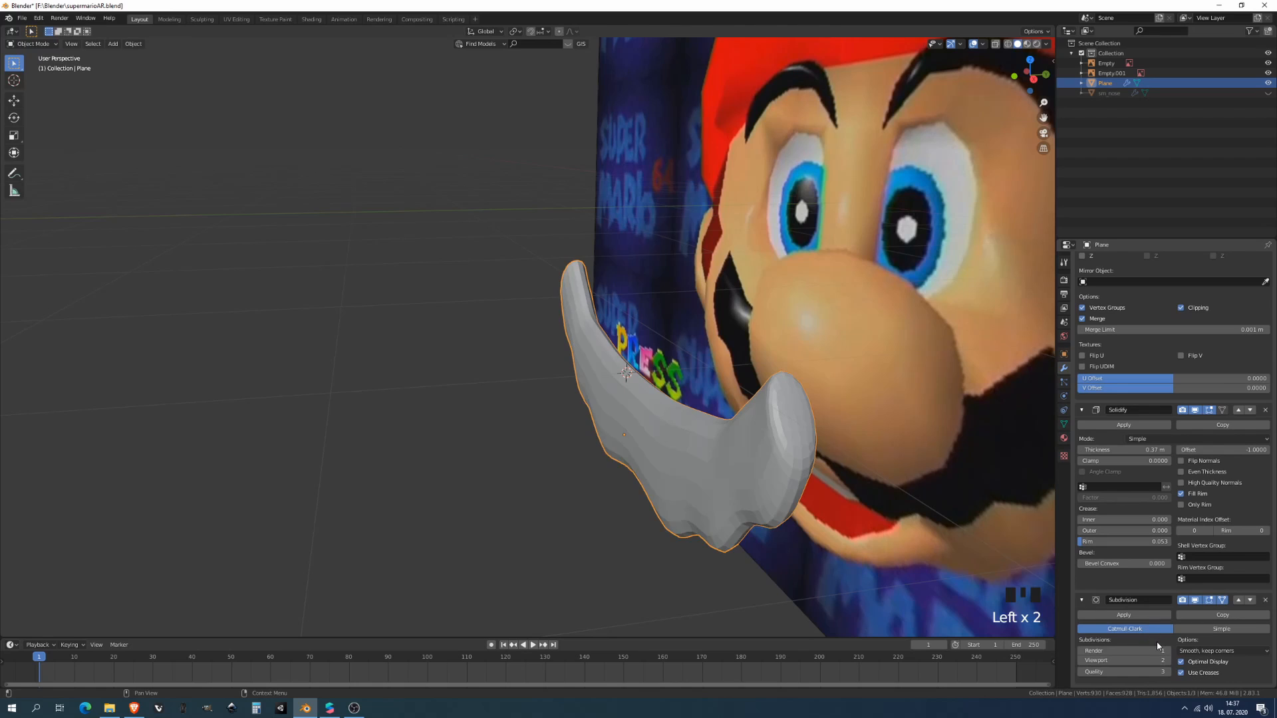
left_click(1157, 649)
middle_click_drag(665, 459, 820, 442)
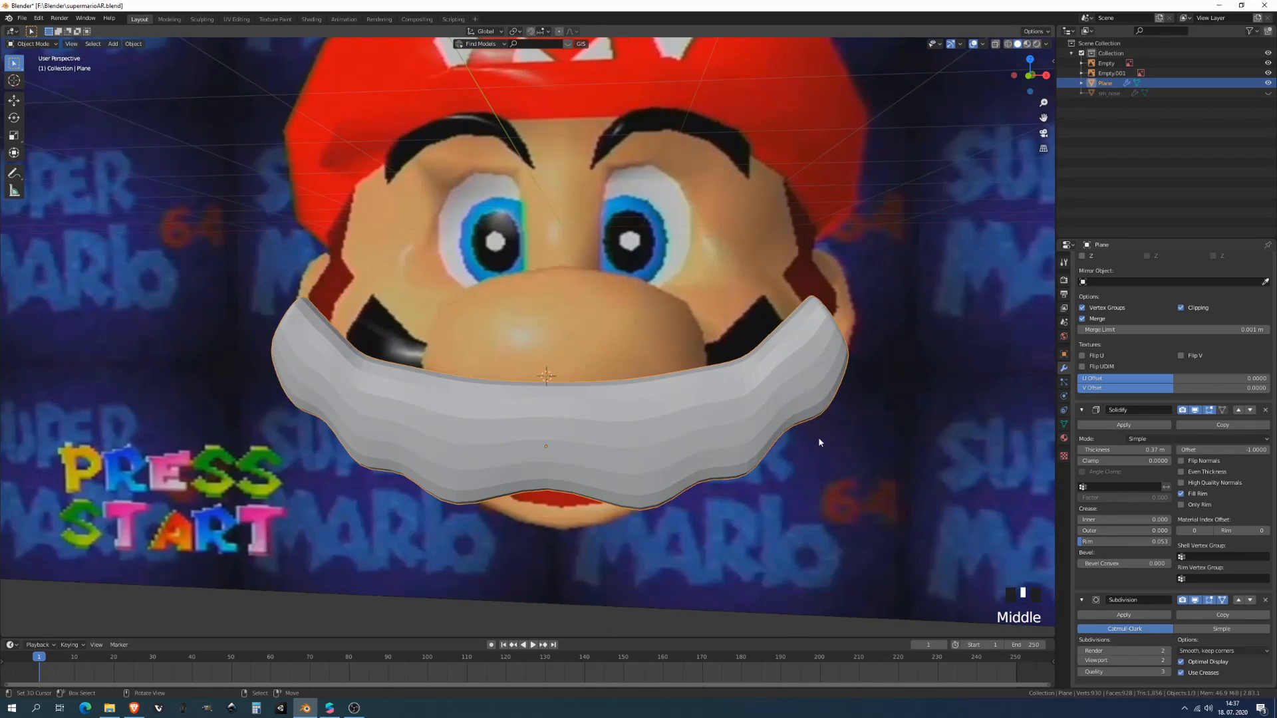
- Apply smooth shading to the moustache
right_click(714, 429)
left_click(664, 427)
middle_click_drag(664, 427, 609, 460)
- Pull the moustache's centre edge forward about 0.9 m along Y, using proportional editing with a falloff size of about 3.8
key("Tab")
right_click(620, 381)
right_click(618, 449, "shift")
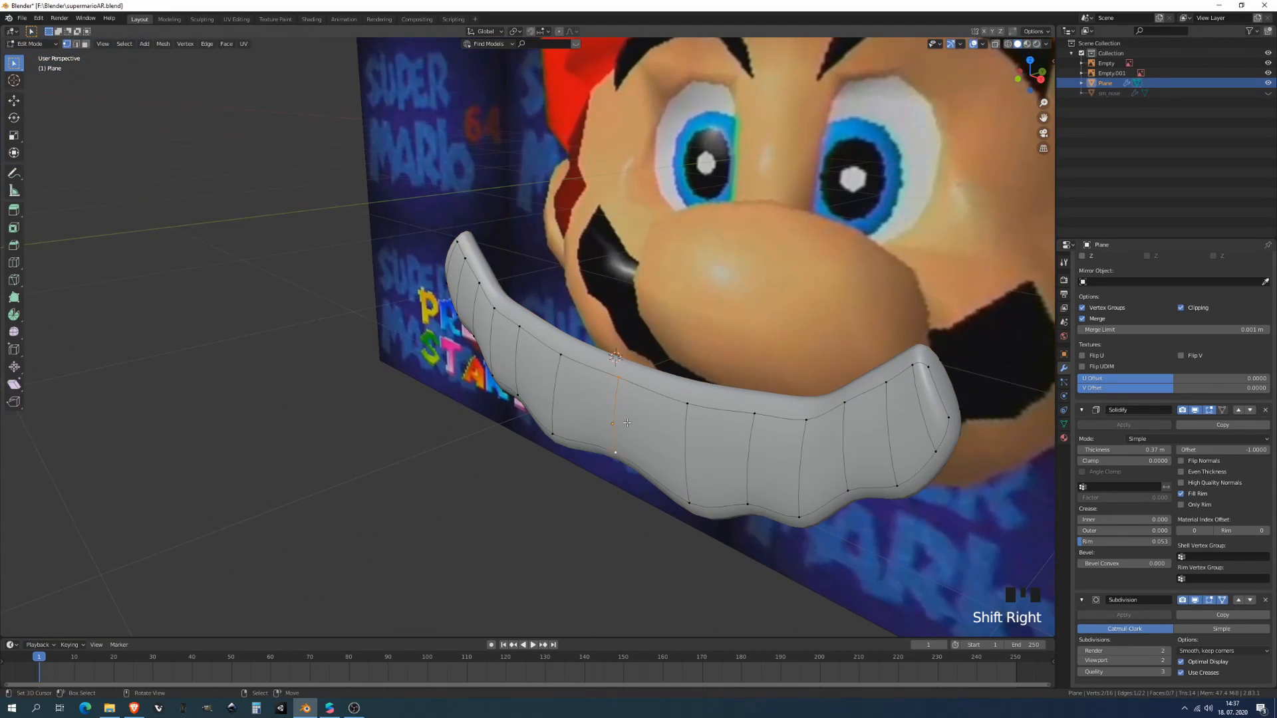
key("o")
key("g")
key("y")
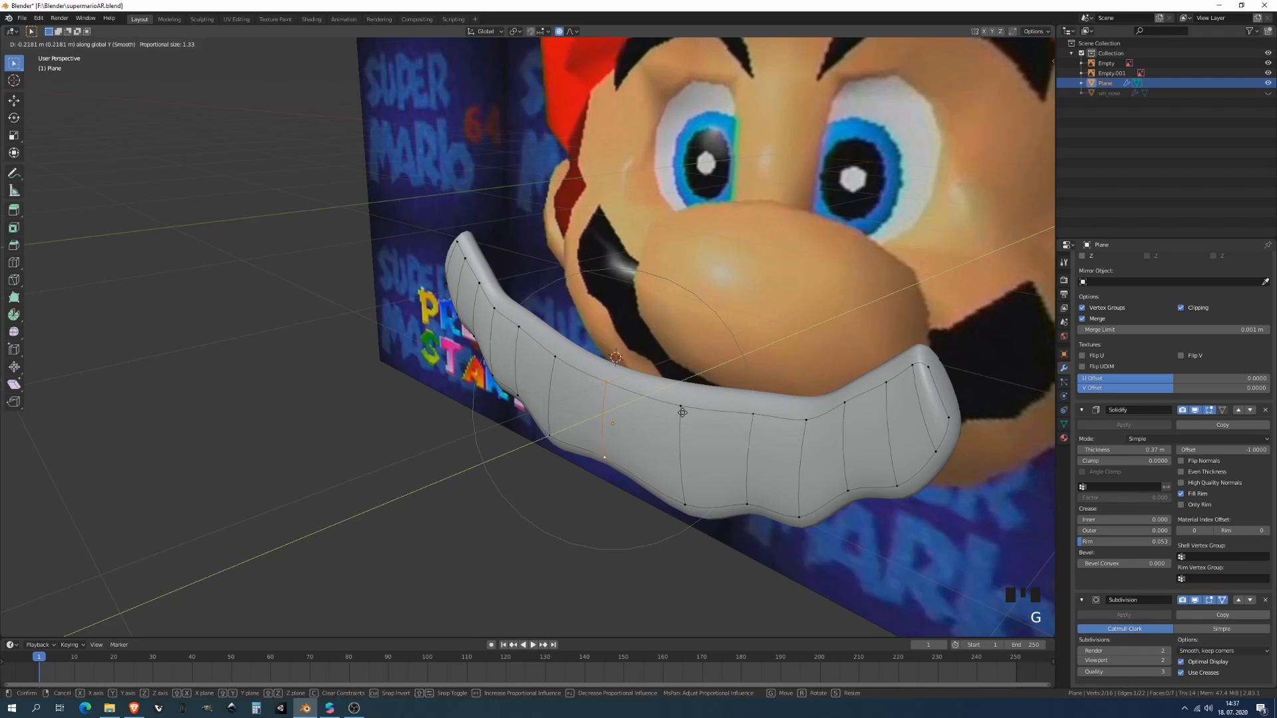
scroll(651, 411, "down", 9)
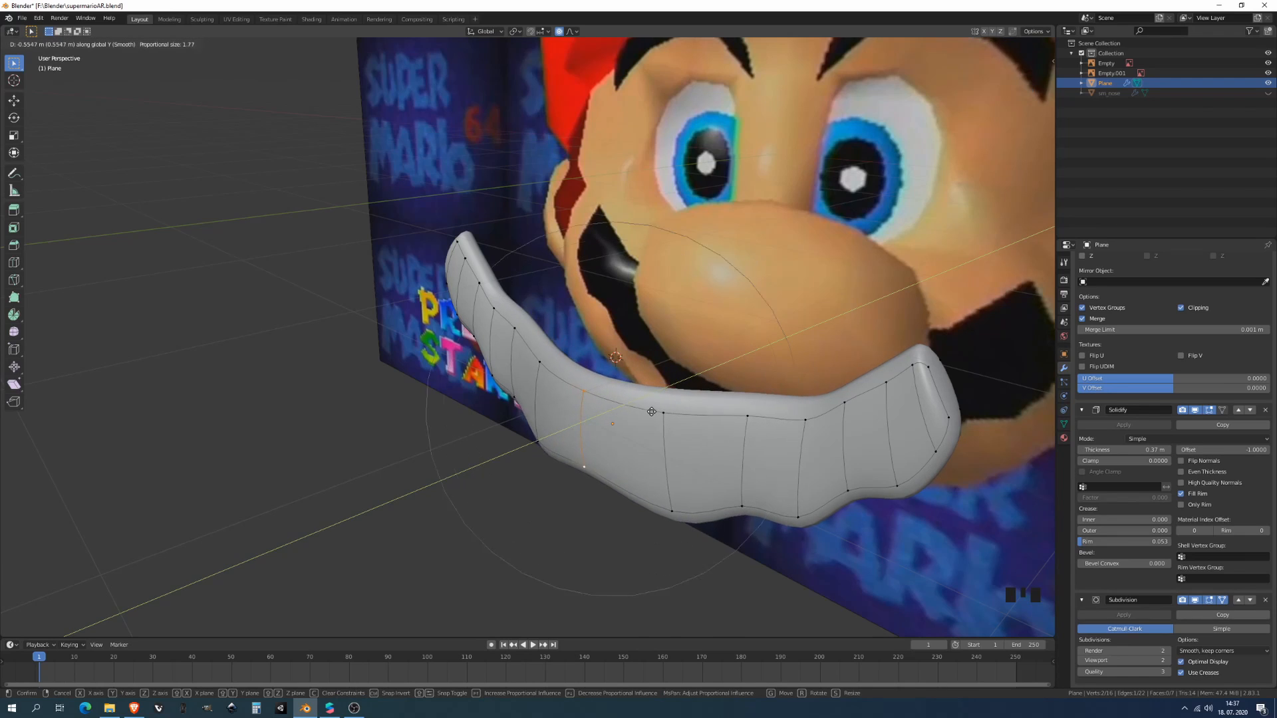
scroll(648, 413, "down", 6)
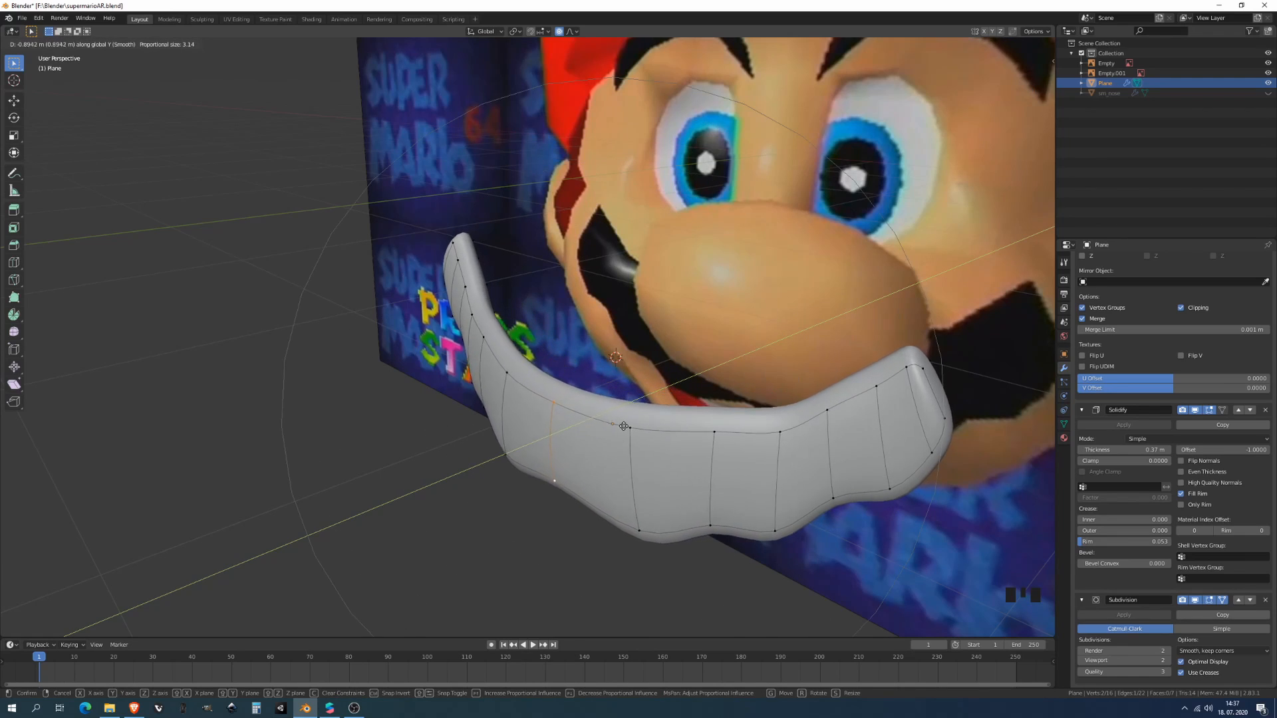
scroll(620, 426, "up", 4)
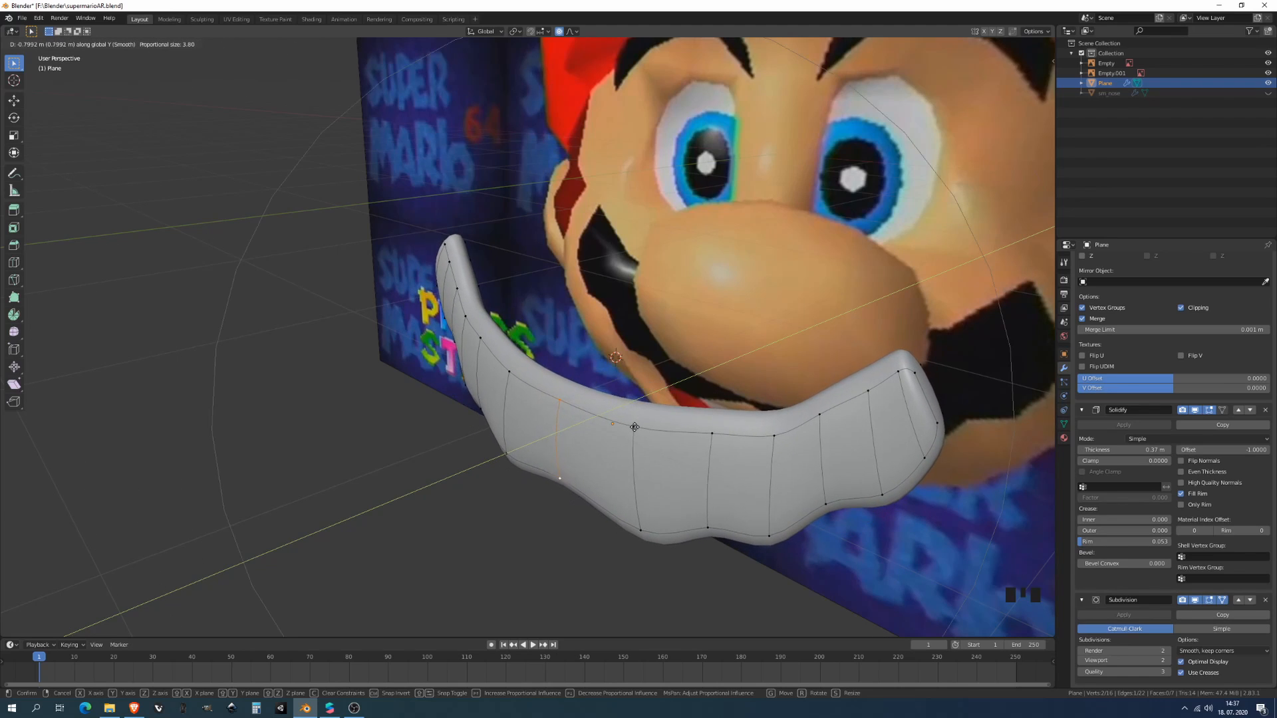
left_click(621, 429)
- Move the edge at the moustache's outer end slightly forward along Y with proportional editing
key("Tab")
middle_click_drag(632, 429, 739, 469)
key("Tab")
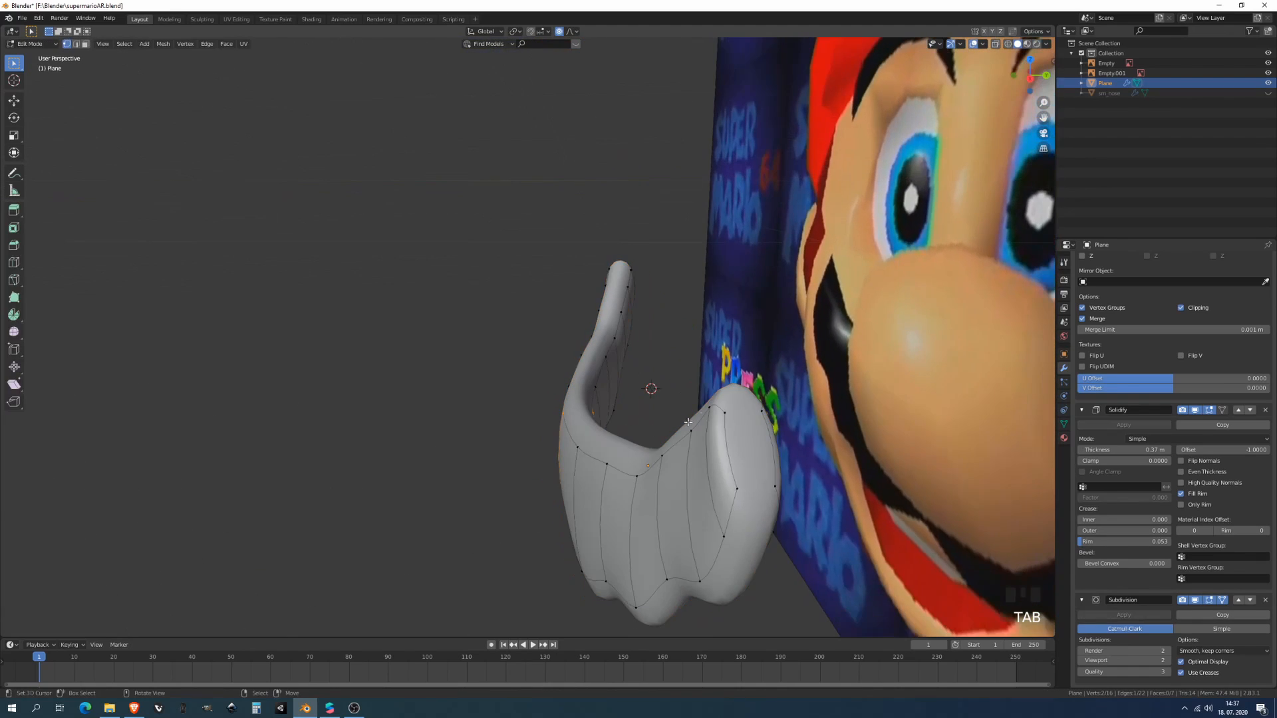
middle_click_drag(672, 316, 832, 360)
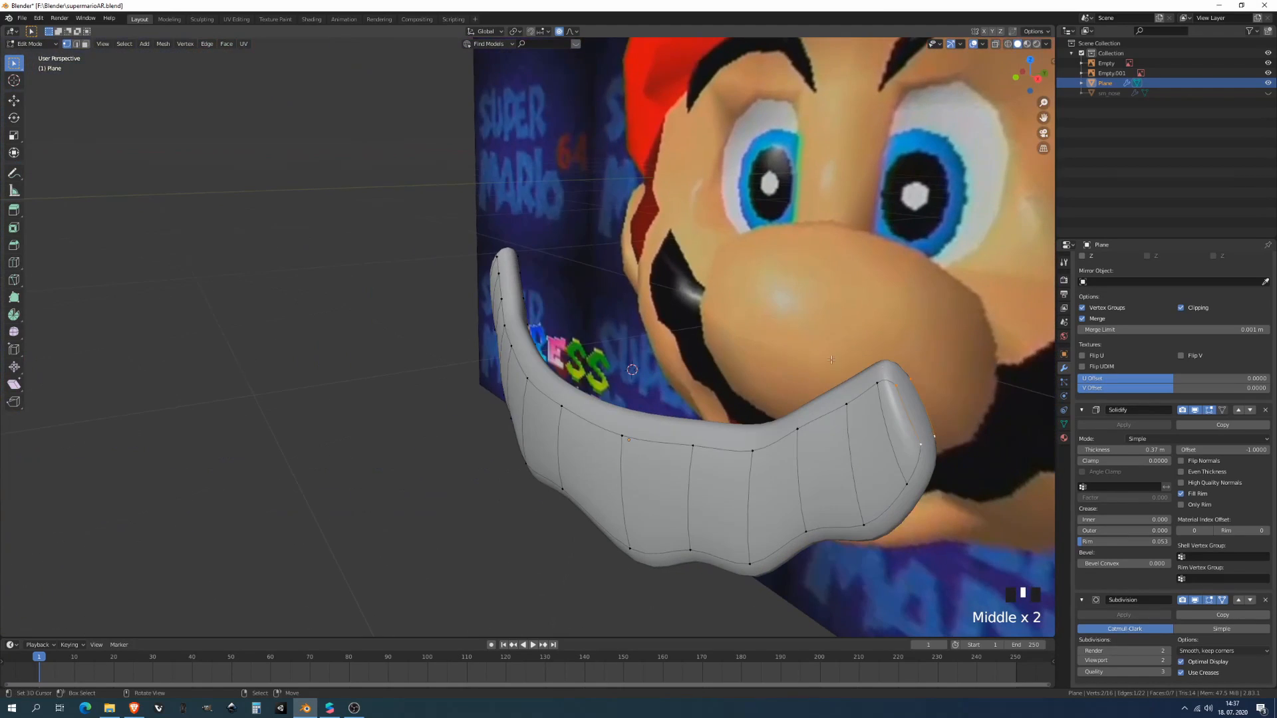
key("g")
middle_click(875, 377)
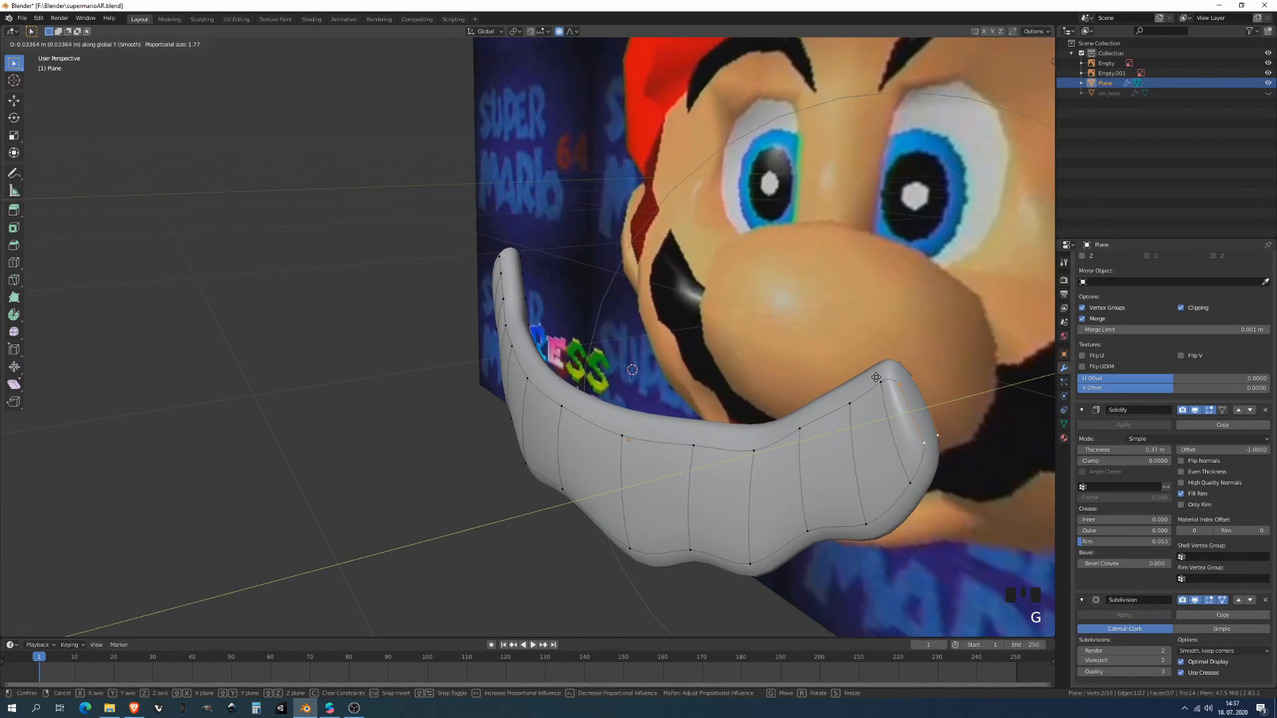
left_click(871, 379)
- Rotate the moustache's outer end edge about 9° around the global Z axis with proportional editing
key("r")
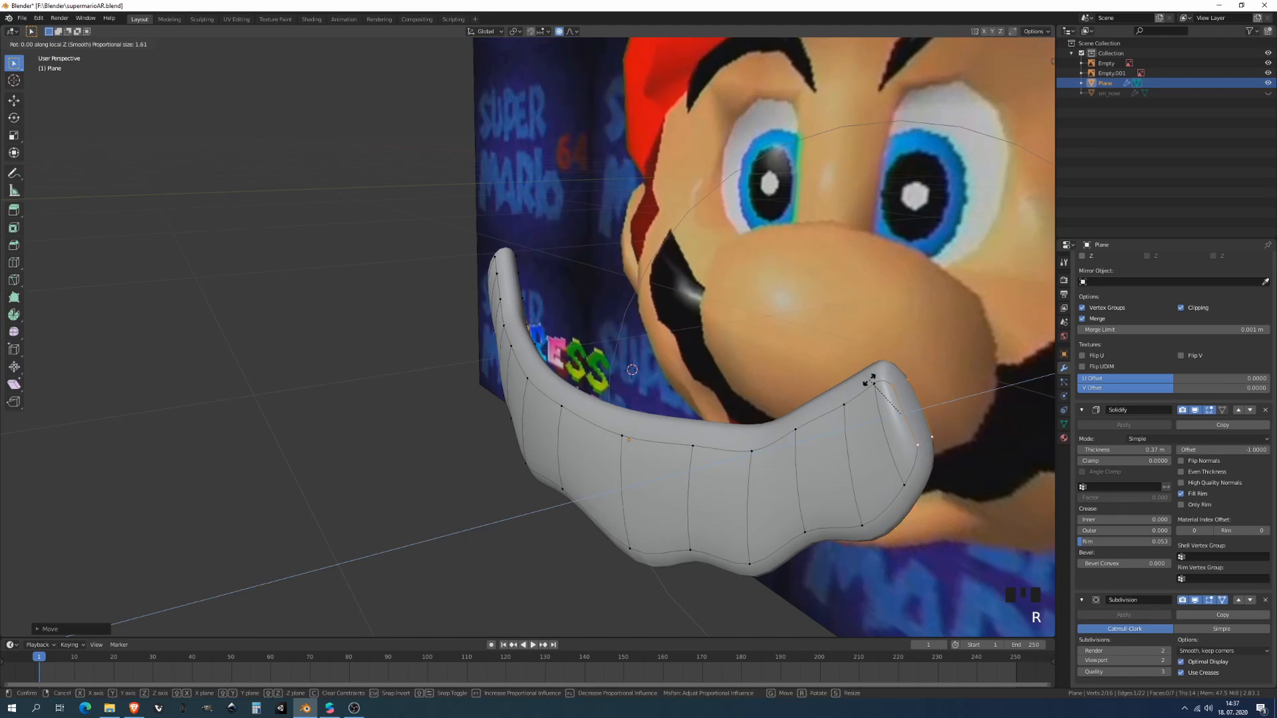
key("r")
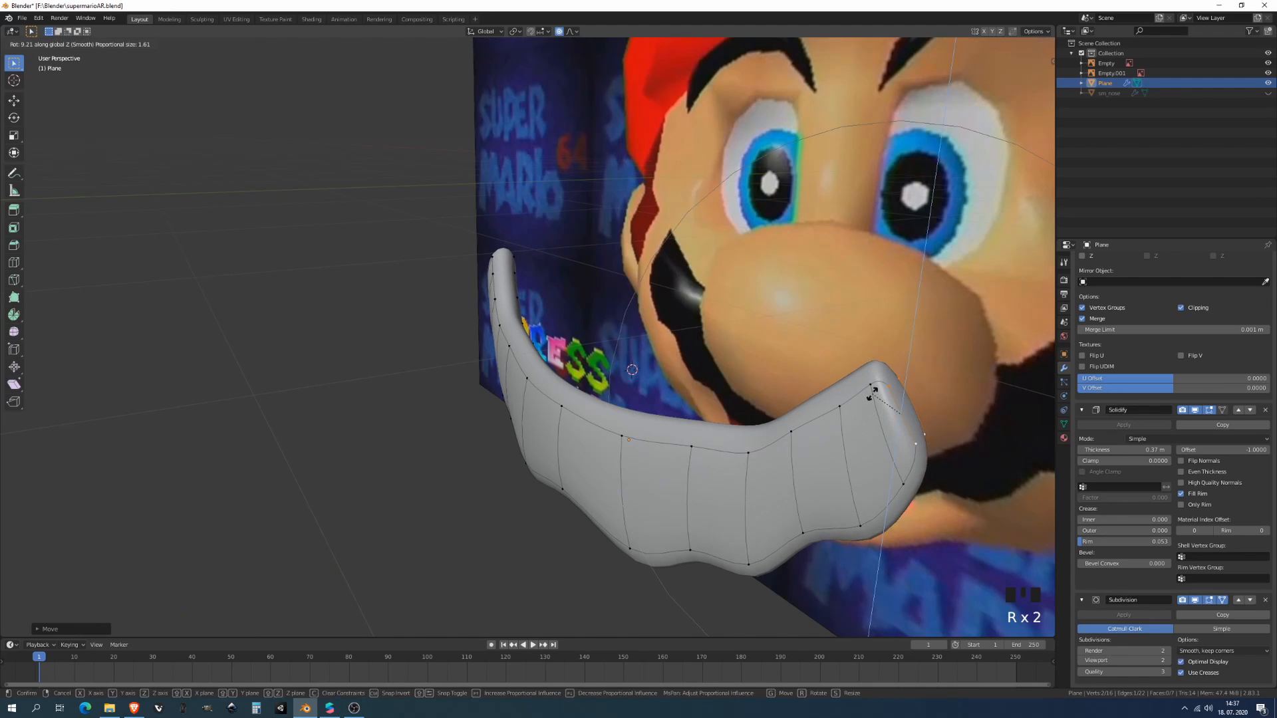
left_click(873, 396)
key("Tab")
middle_click_drag(874, 396, 906, 384)
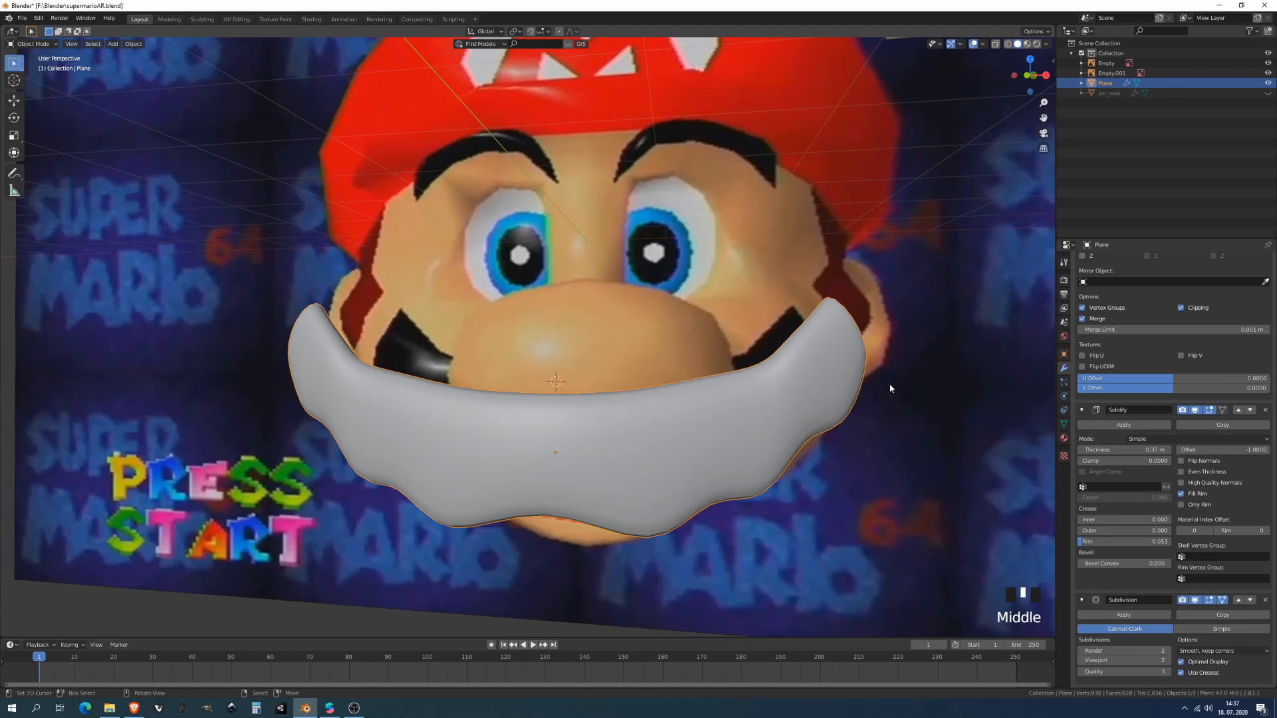
- Rename the moustache object as sm_moustache
key("KP_1")
scroll(888, 385, "down", 7)
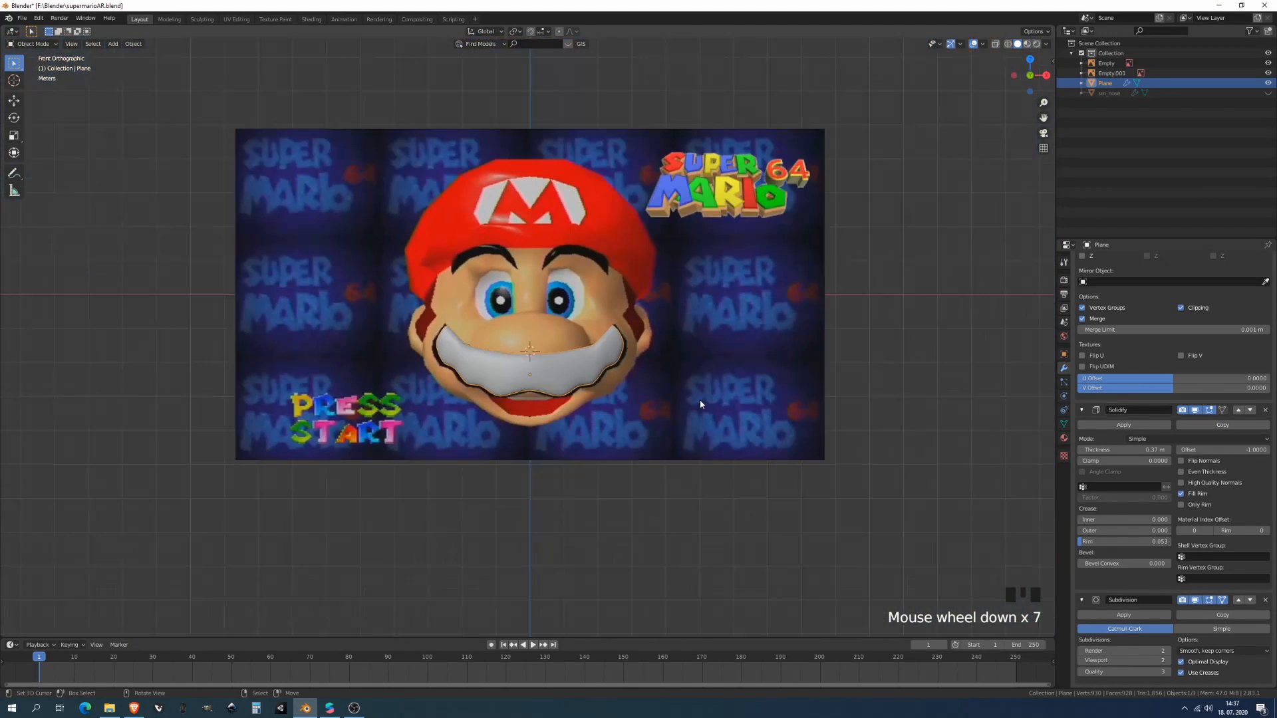
left_click_drag(1044, 117, 1068, 131)
double_click(1105, 83)
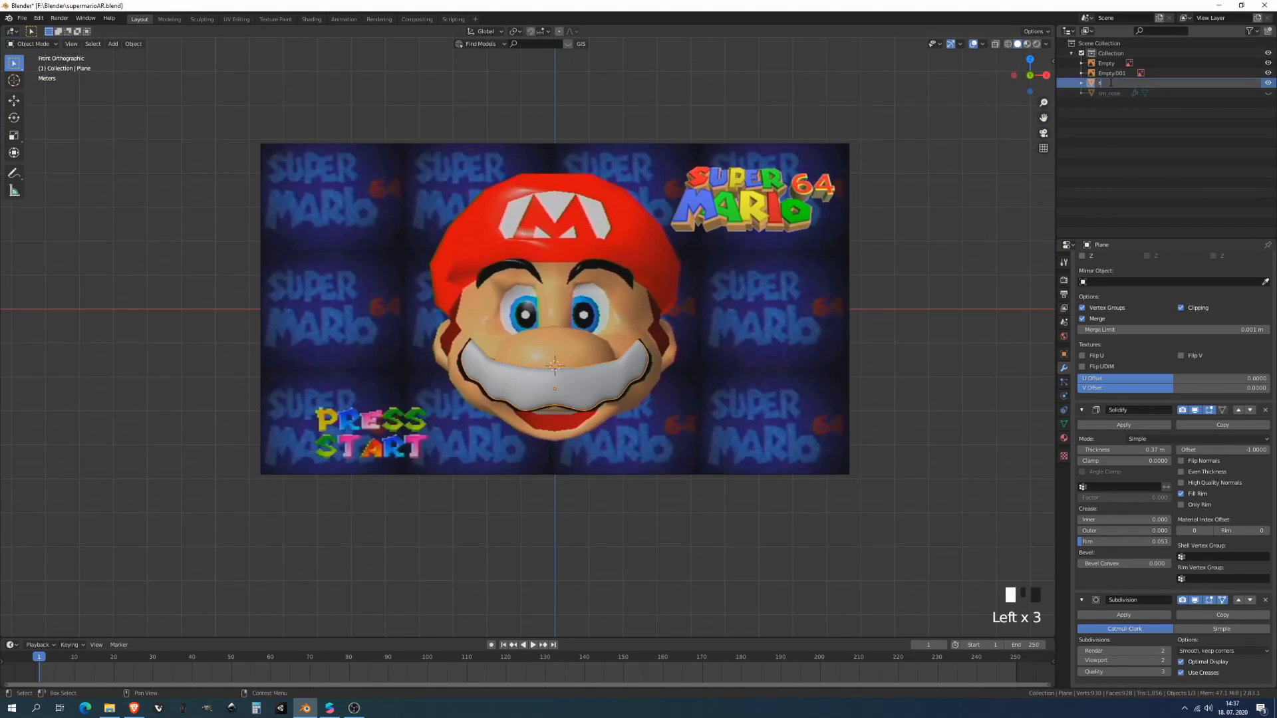
type("sm_roustache")
key("Return")
- Unhide the nose object and apply smooth shading to it
right_click(565, 356)
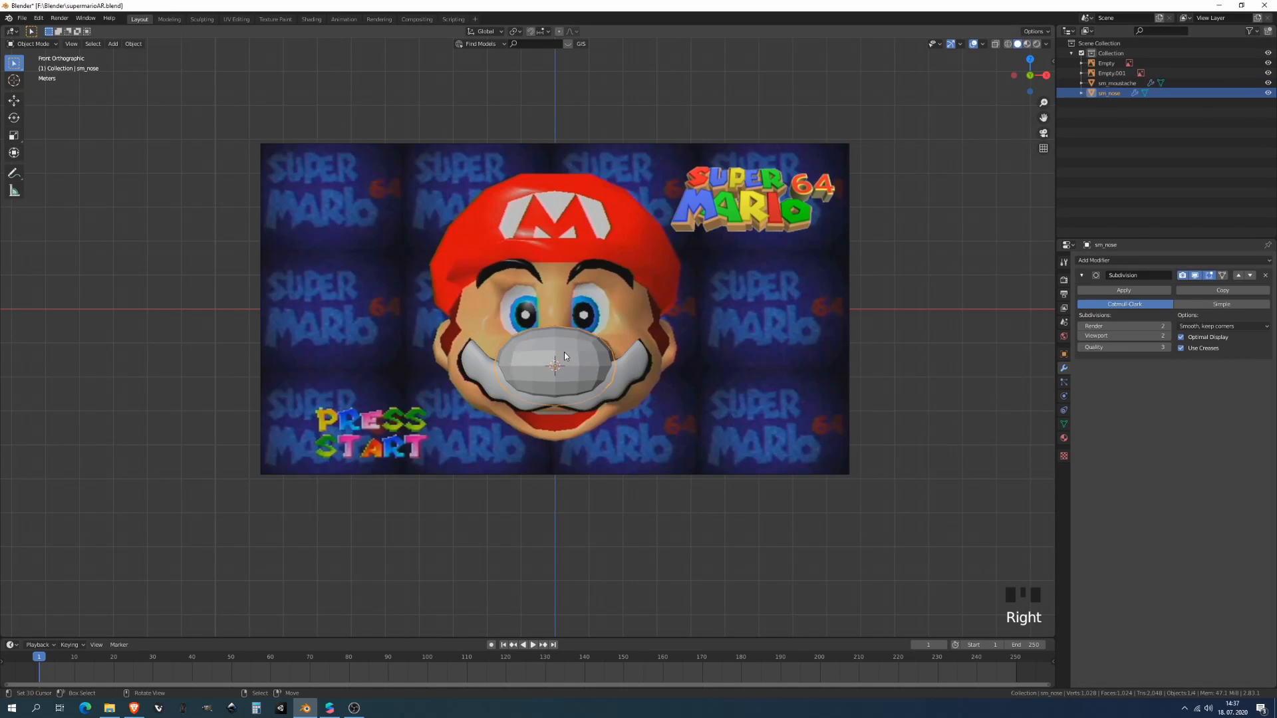
key("w")
left_click(542, 298)
- Move the nose forward along the Y axis so it sits in front of the curved moustache
middle_click_drag(550, 298, 592, 326)
scroll(601, 333, "up", 2)
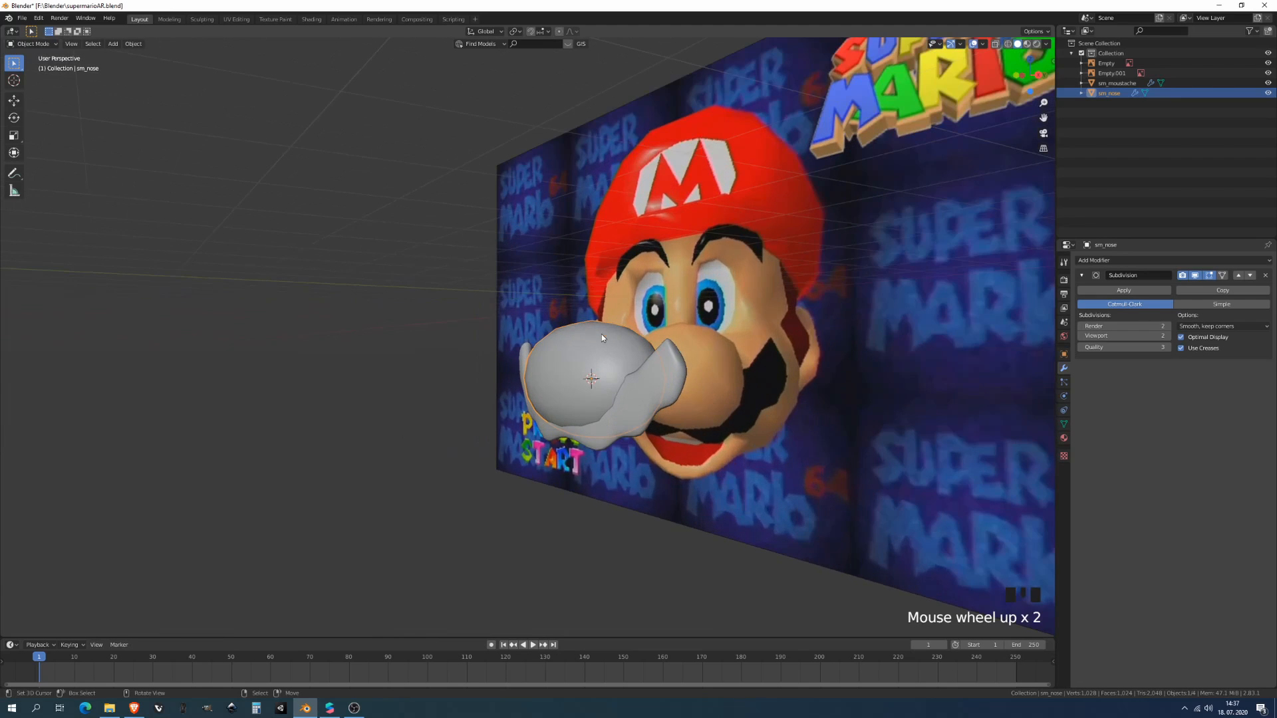
key("g")
key("y")
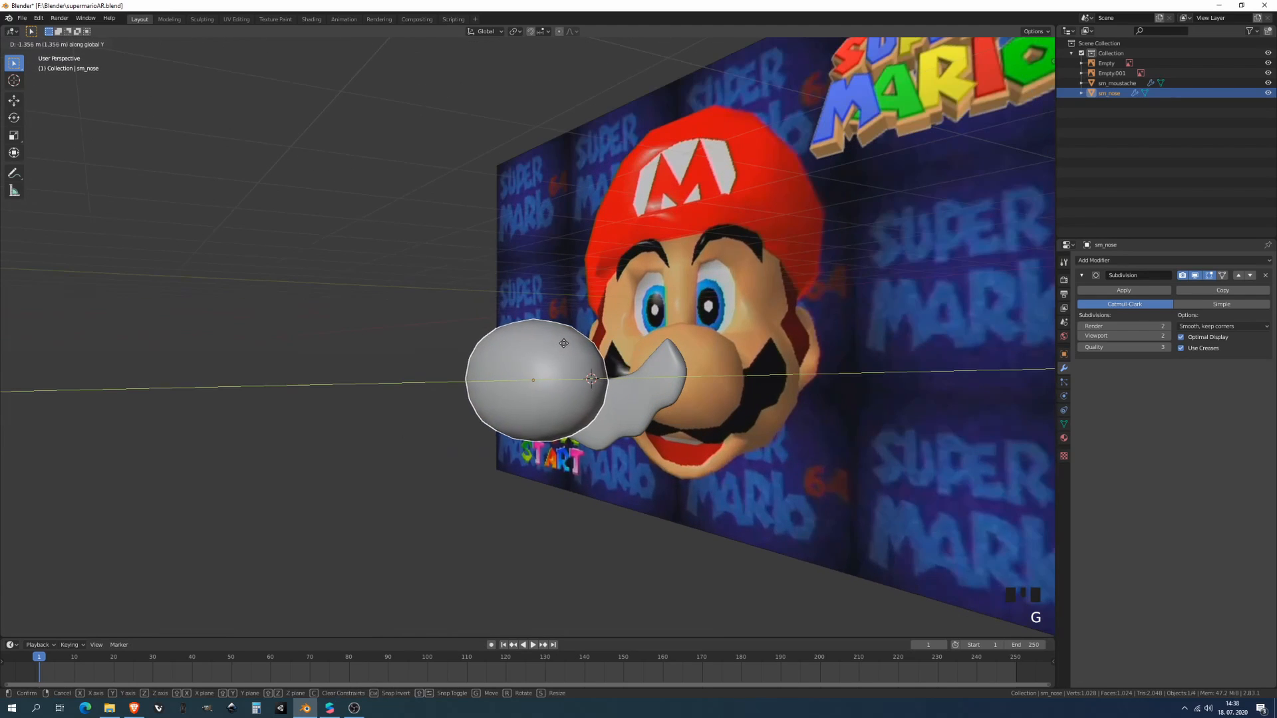
left_click(576, 339)
middle_click_drag(576, 339, 480, 403)
key("g")
key("y")
left_click(599, 358)
- Lower the moustache's upper centre vertex along Z behind the nose with X-ray on, and return to solid Object Mode
right_click(662, 369)
scroll(558, 378, "up", 2)
key("Tab")
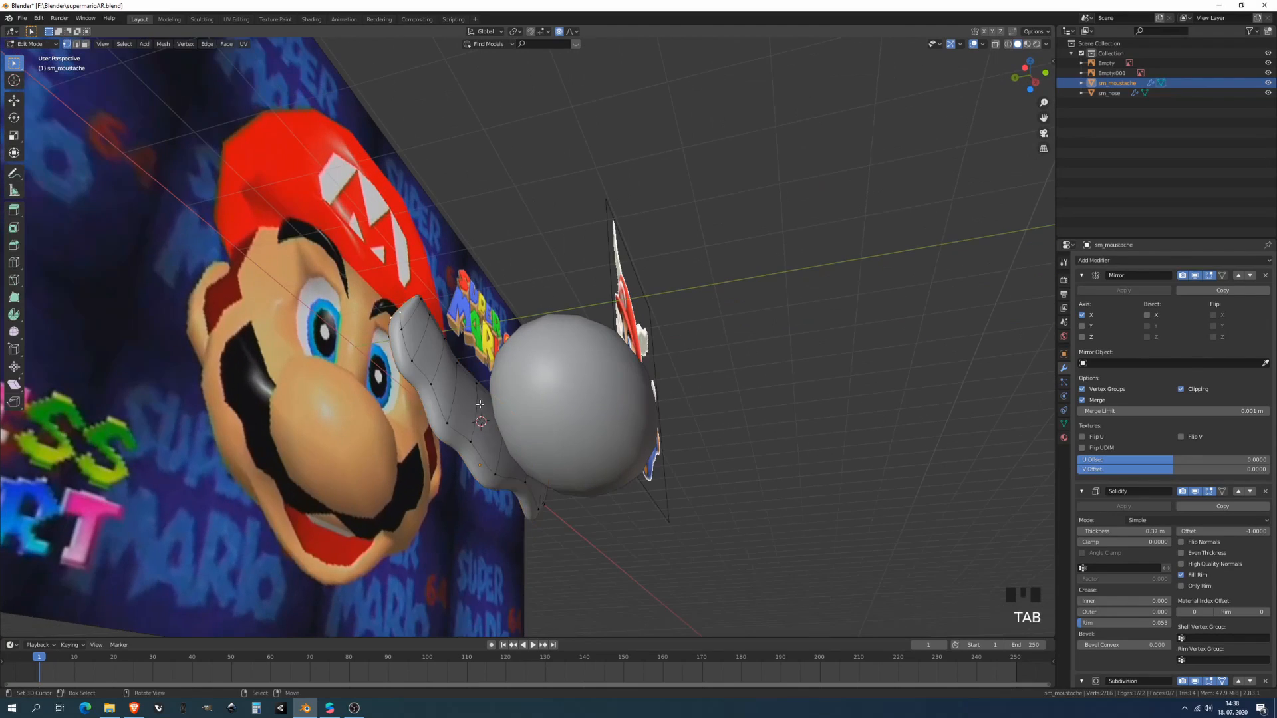
key("KP_1")
key("alt+z")
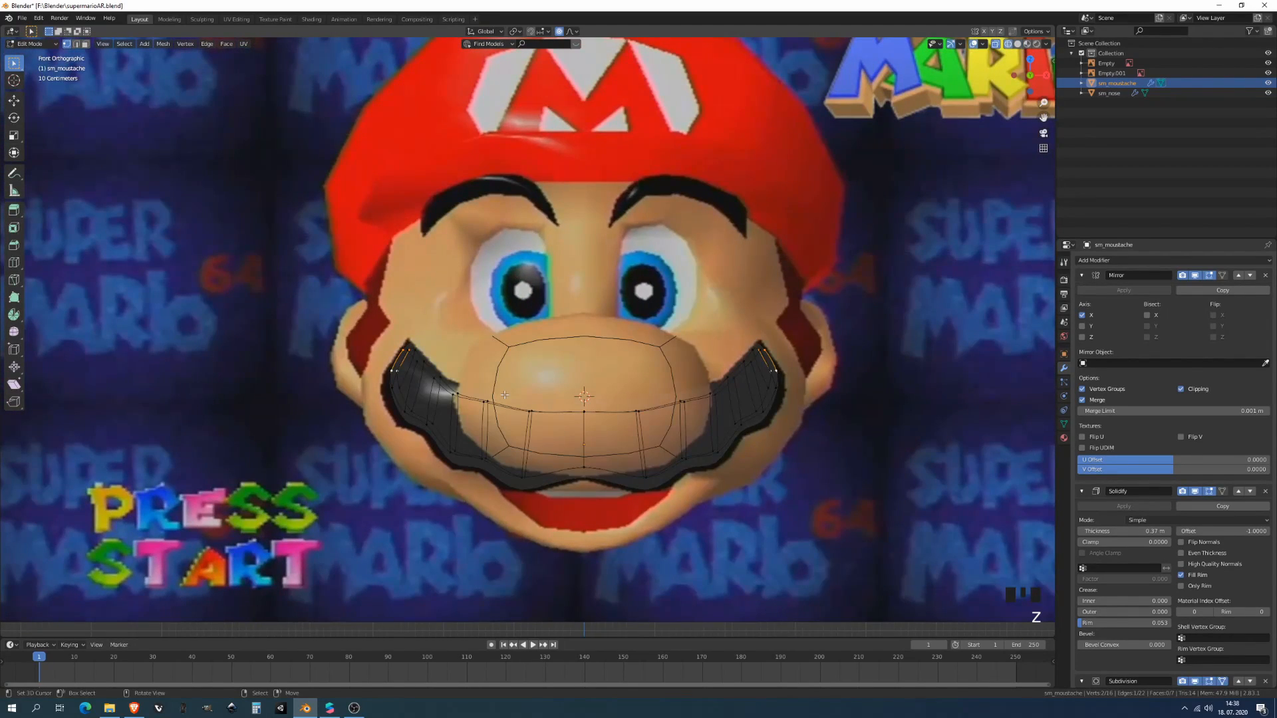
right_click(591, 410)
key("g")
key("z")
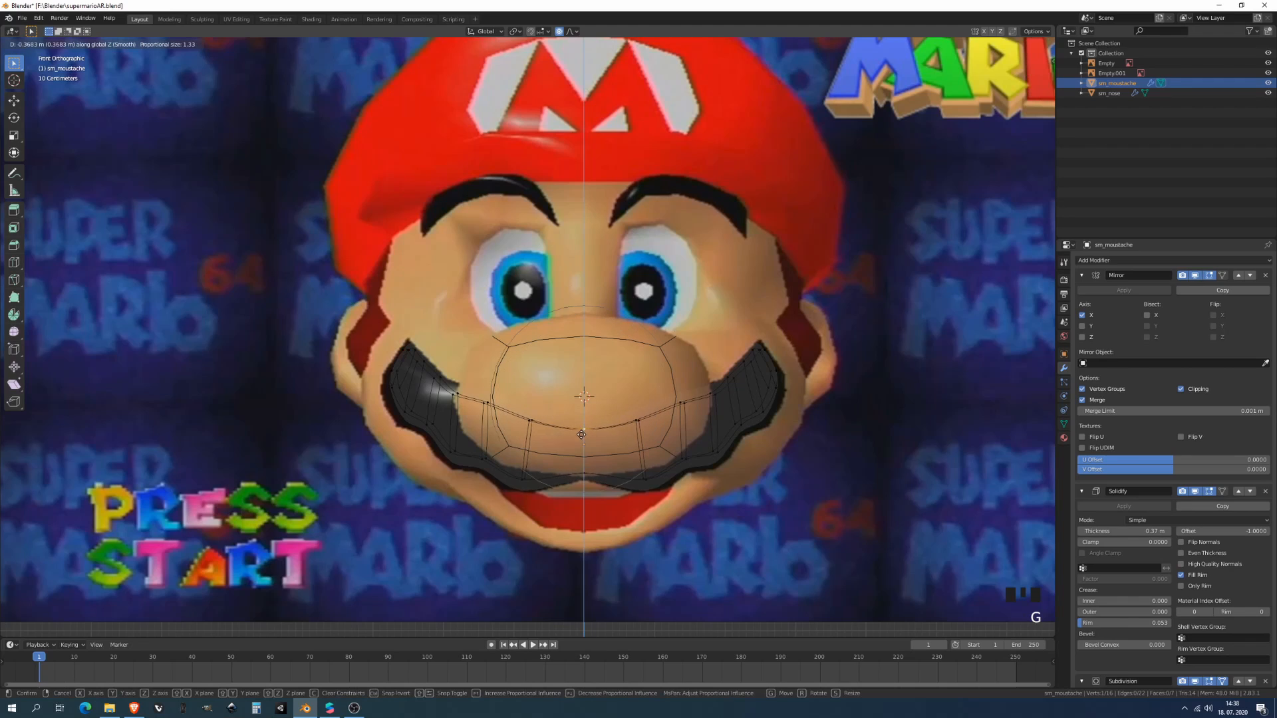
left_click(584, 428)
right_click(650, 484)
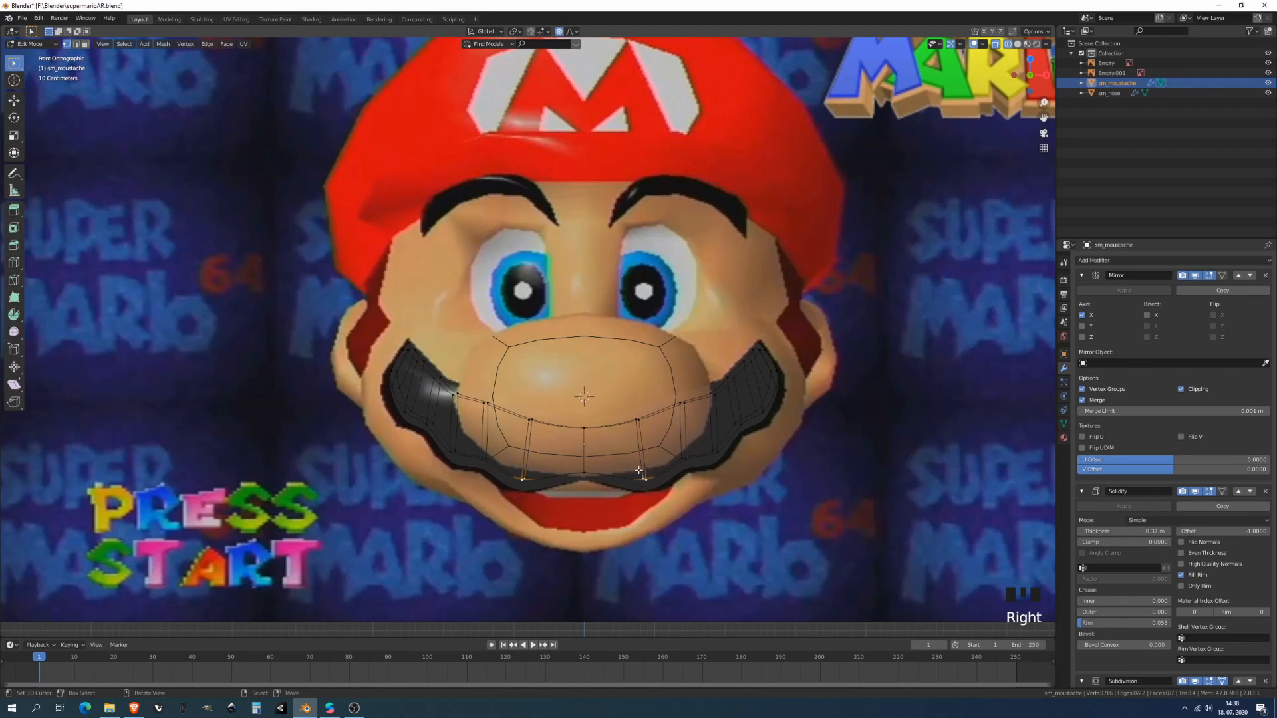
key("Tab")
key("z")
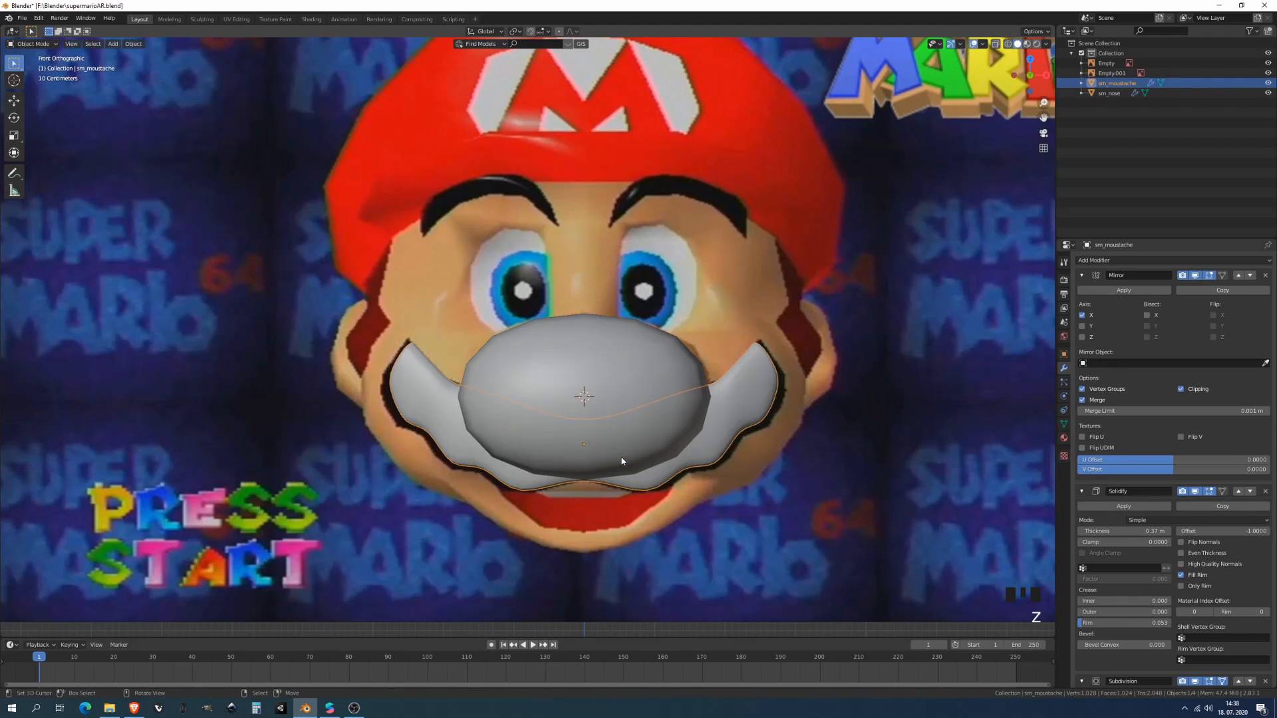
scroll(680, 433, "down", 2)
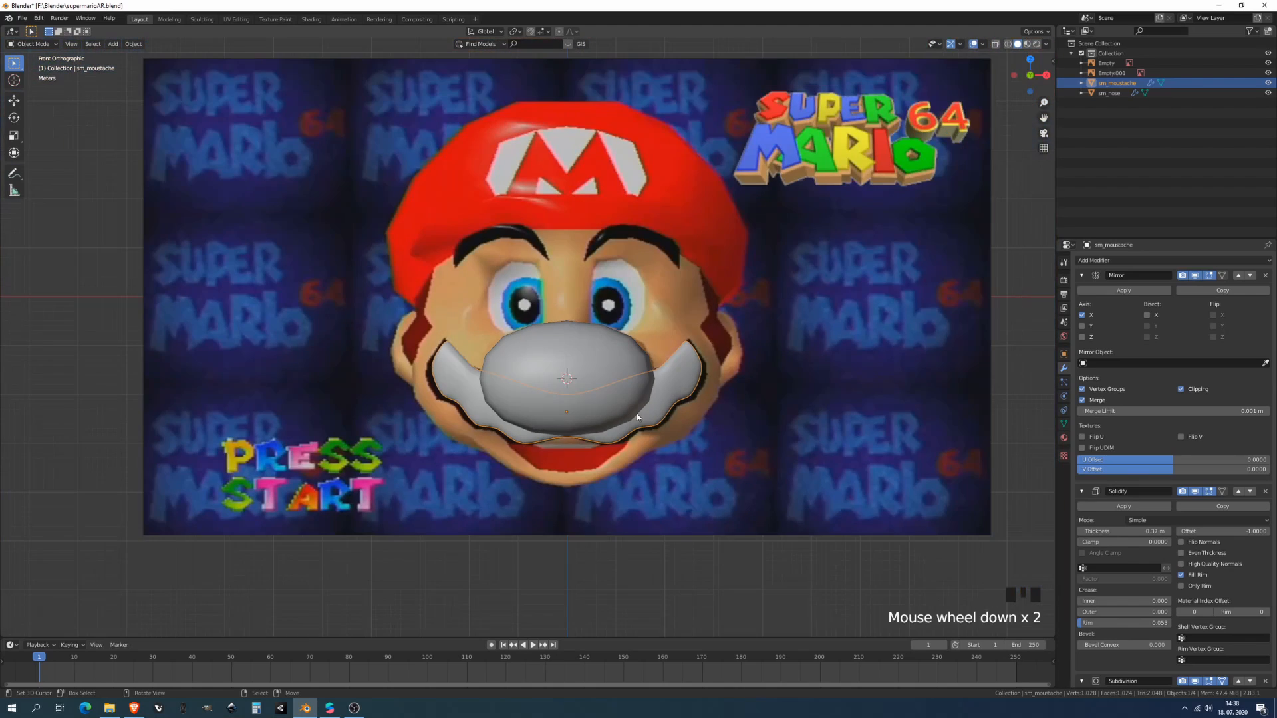
- Save the Blender file
middle_click_drag(637, 413, 464, 402, "shift")
middle_click_drag(602, 352, 546, 377, "shift")
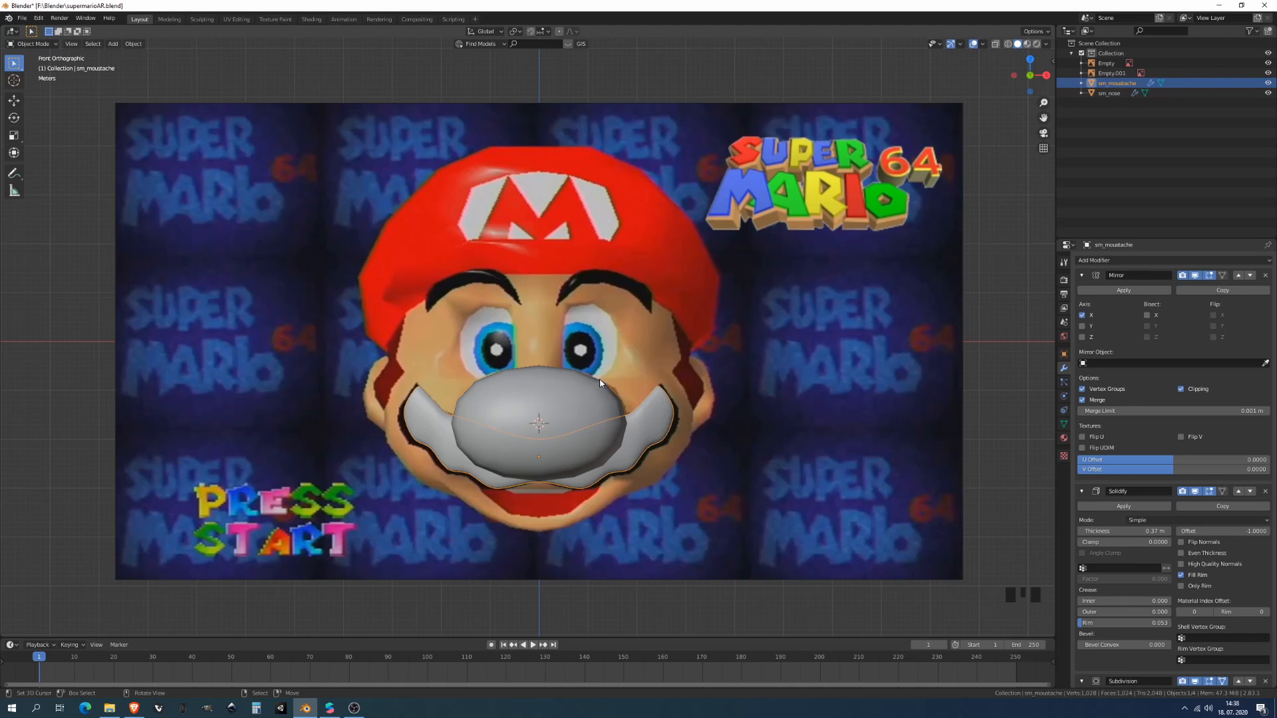
scroll(600, 382, "down", 5)
middle_click_drag(767, 299, 472, 356, "shift")
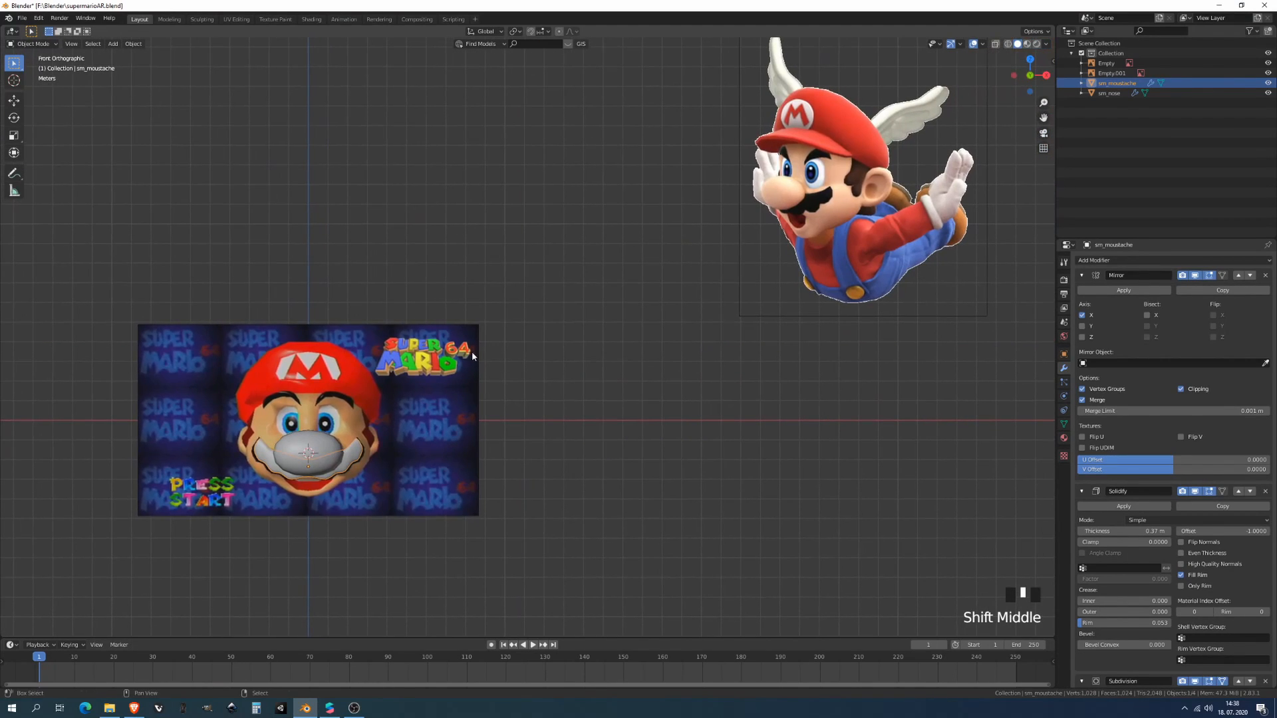
middle_click_drag(518, 282, 426, 360, "shift")
key("ctrl+s")
- Add a cube and place it in the empty space beside the flying Mario reference image
key("shift+a")
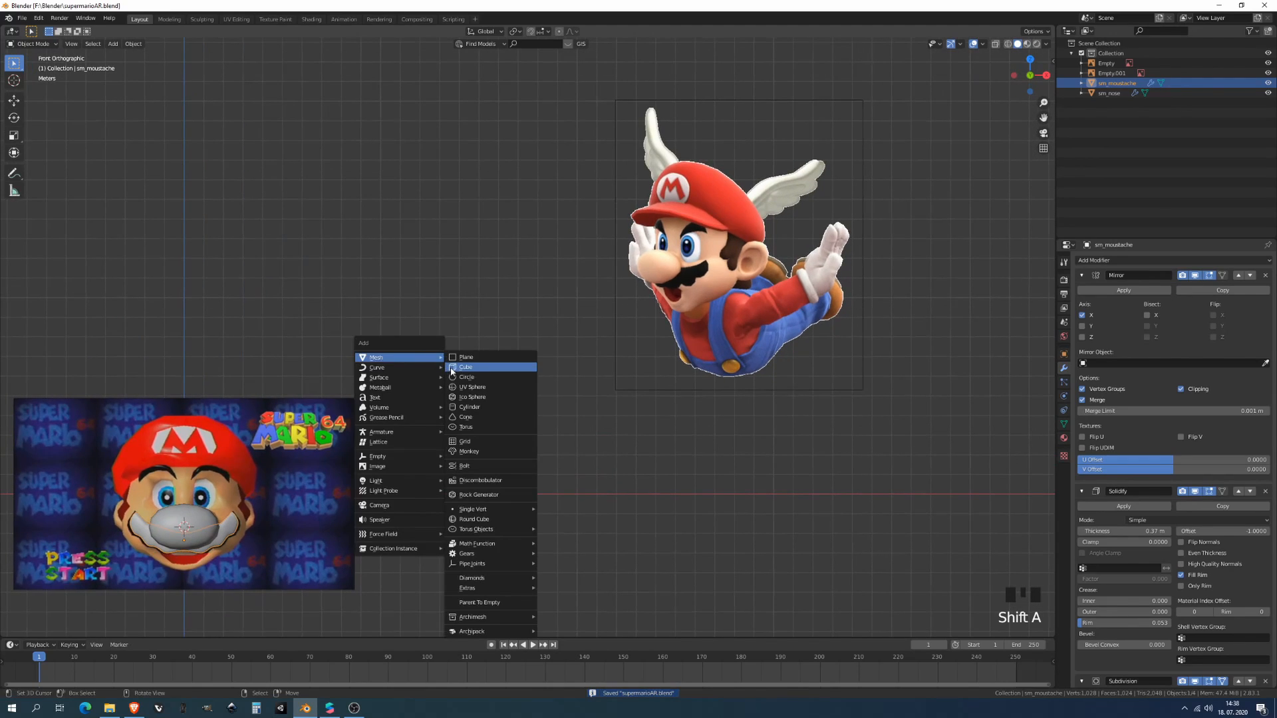
left_click(453, 371)
key("g")
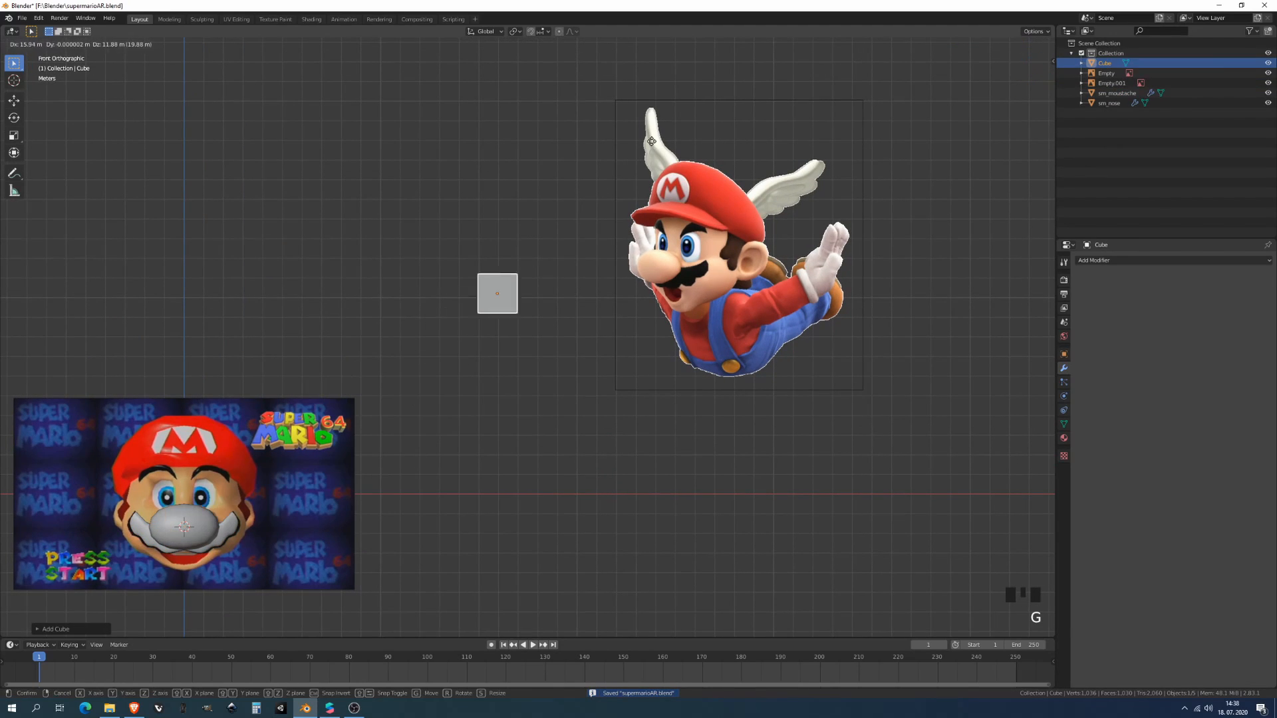
left_click(651, 231)
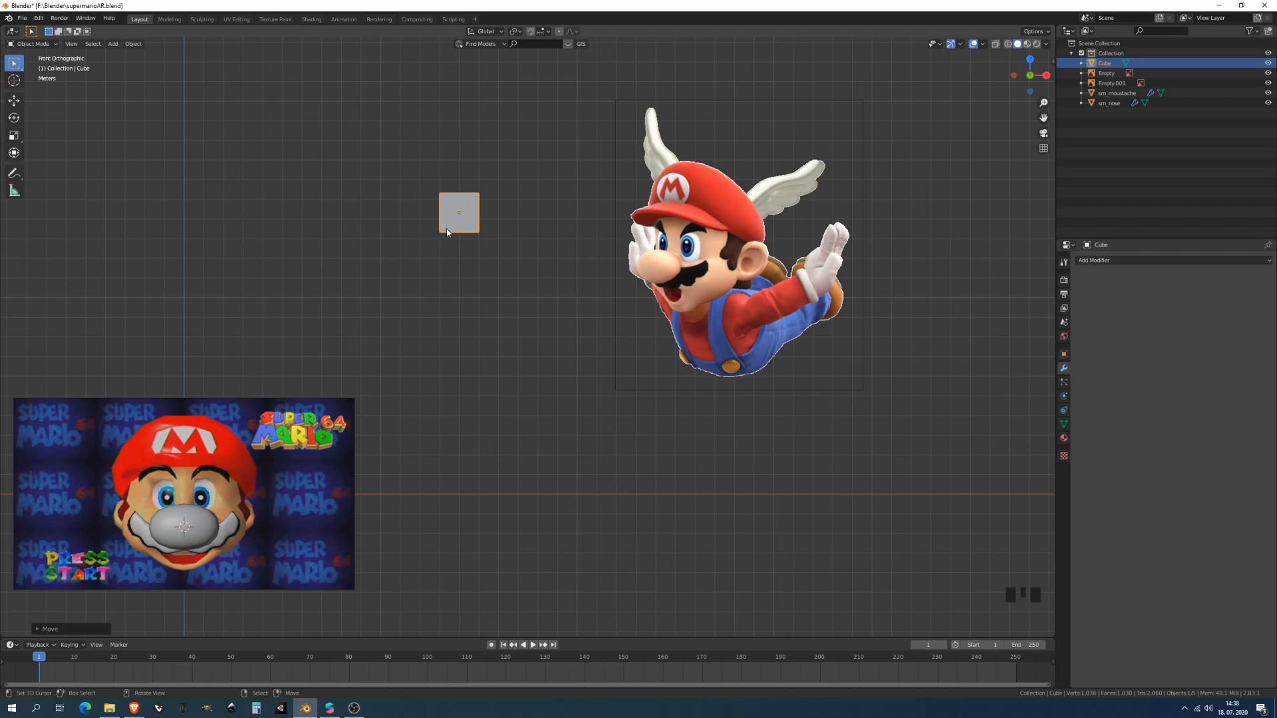
- Add a level 2 Subdivision modifier to the cube and scale it up to roughly five times its size
key("ctrl+2")
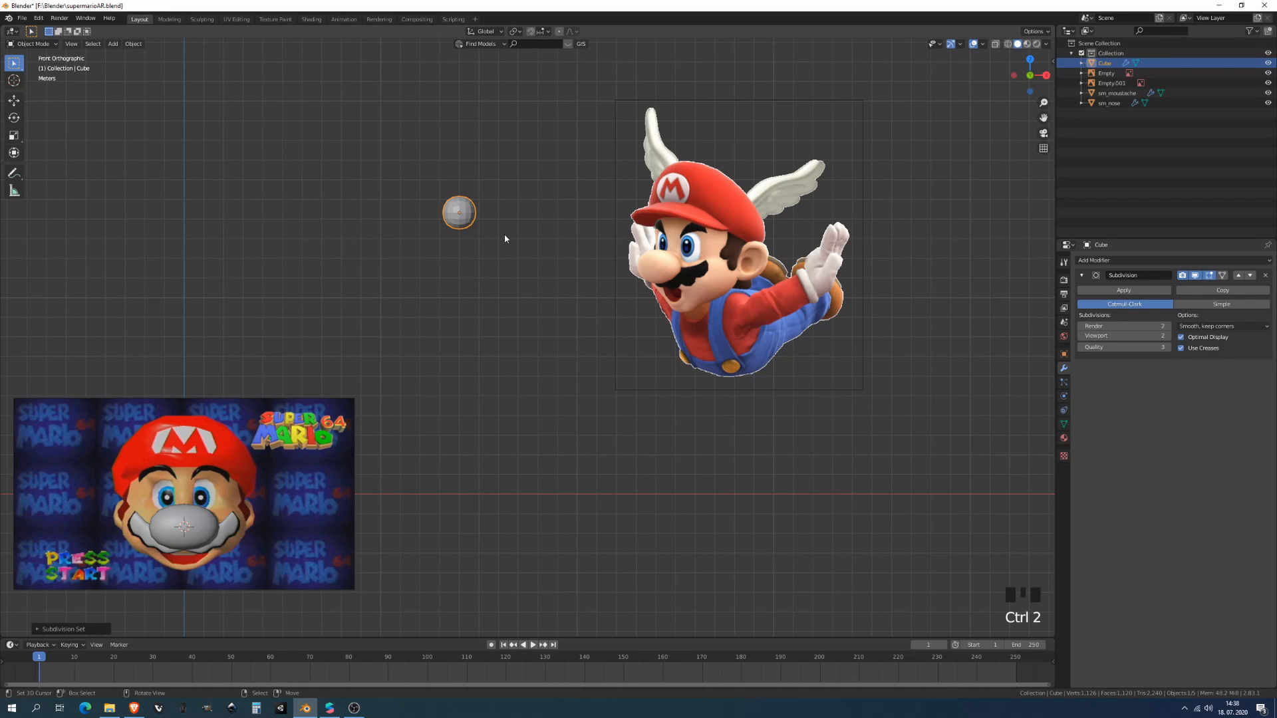
key("s")
left_click(892, 282)
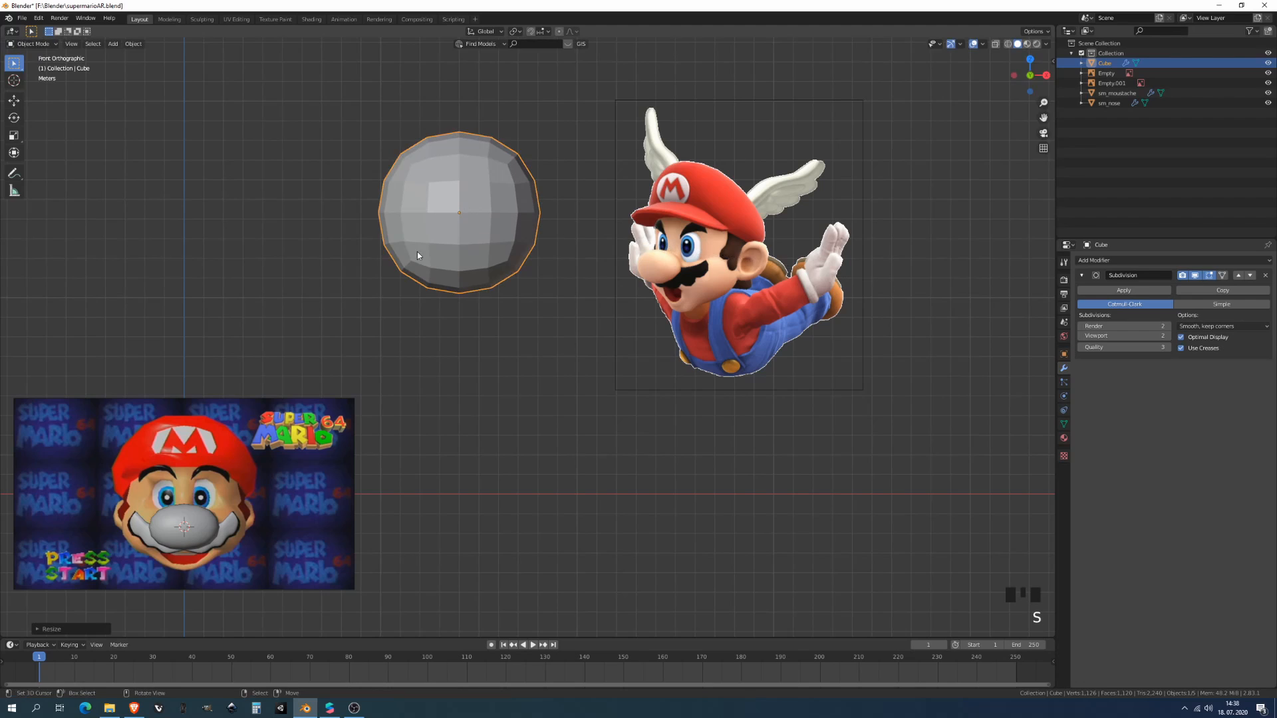
- Flatten the subdivided cube along the Z axis
middle_click_drag(417, 254, 538, 258)
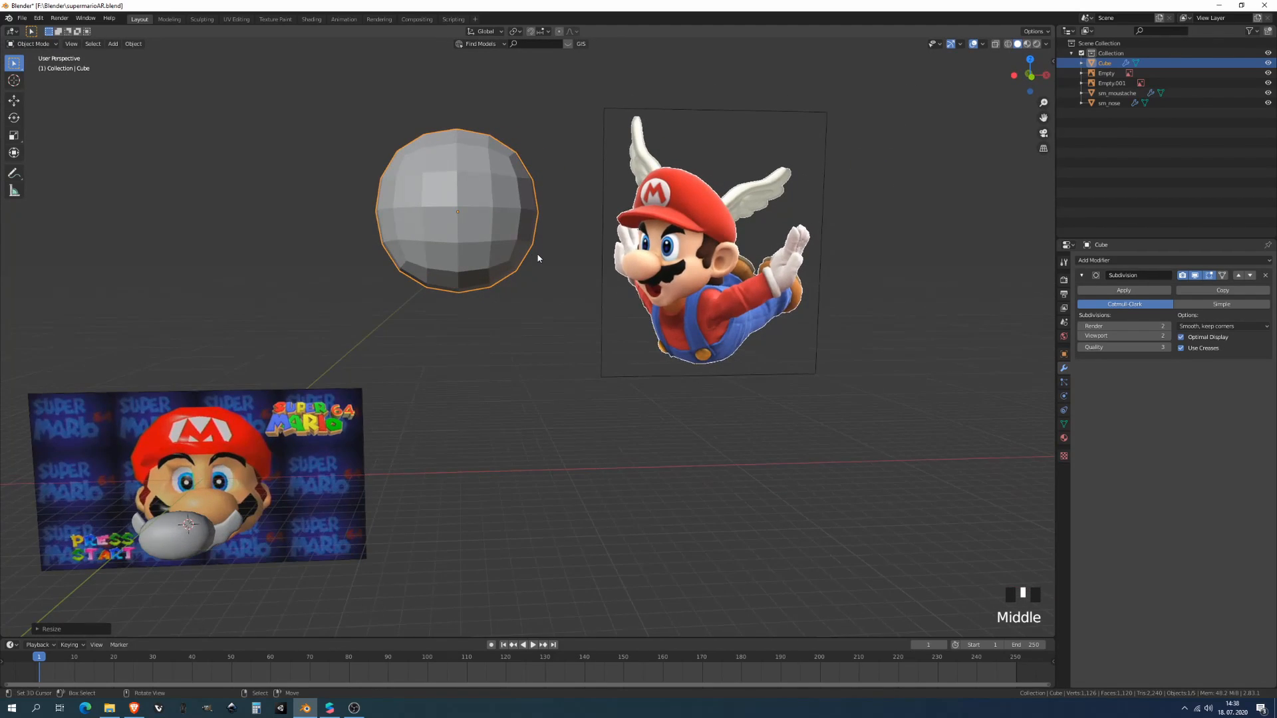
key("KP_1")
key("s")
key("z")
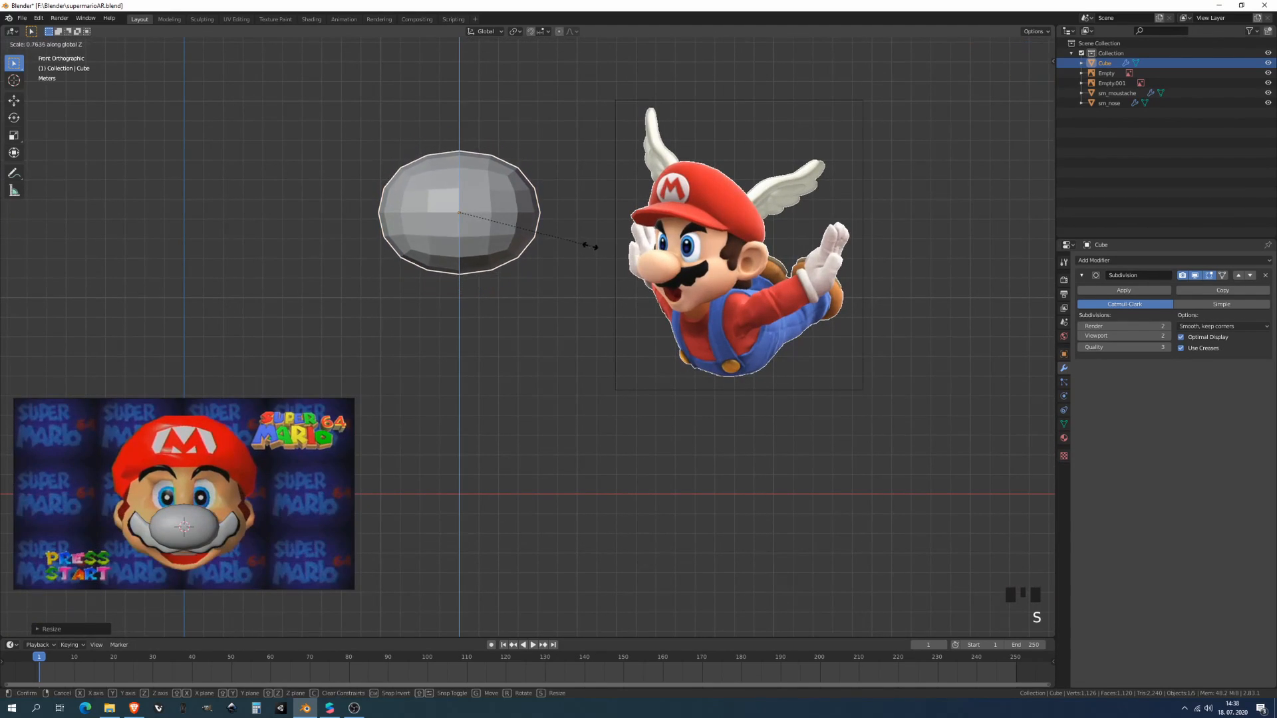
middle_click_drag(700, 166, 431, 198)
right_click(429, 198)
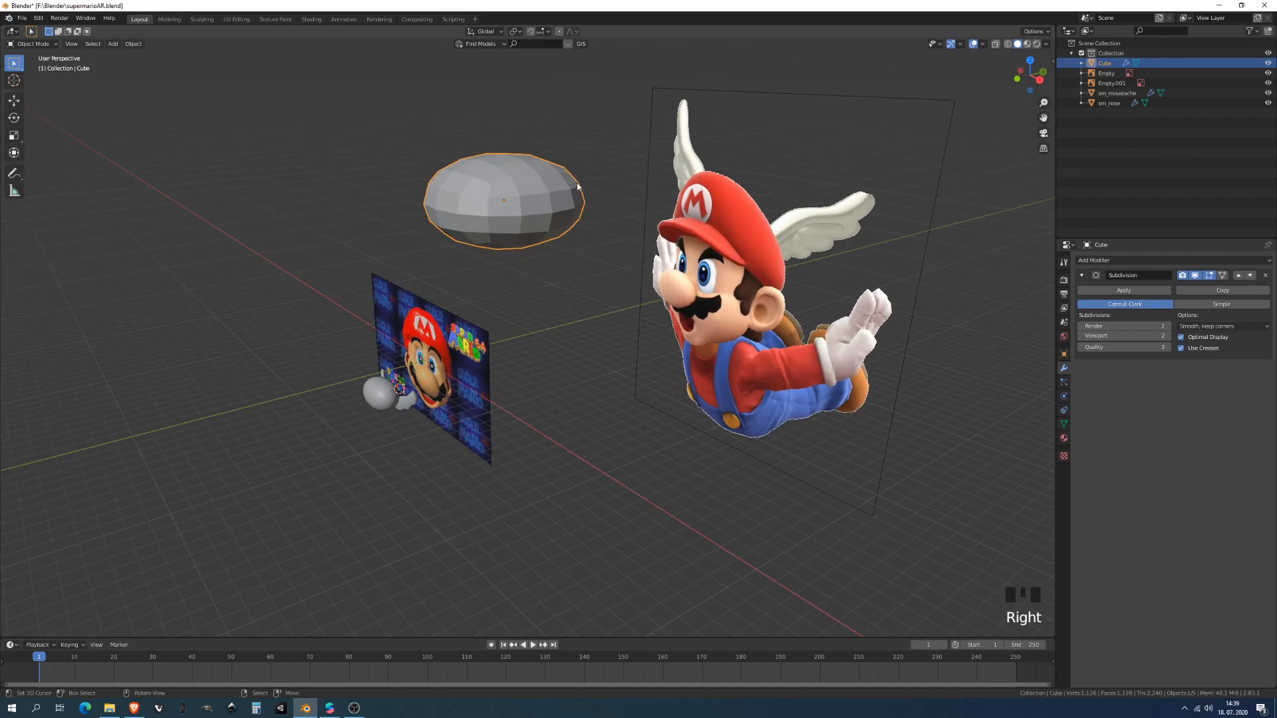
- Scale the cube's four rear cage vertices to about 0.33 along Z and lower them by about 1.5 m
middle_click_drag(530, 215, 585, 266)
key("Tab")
right_click(604, 263)
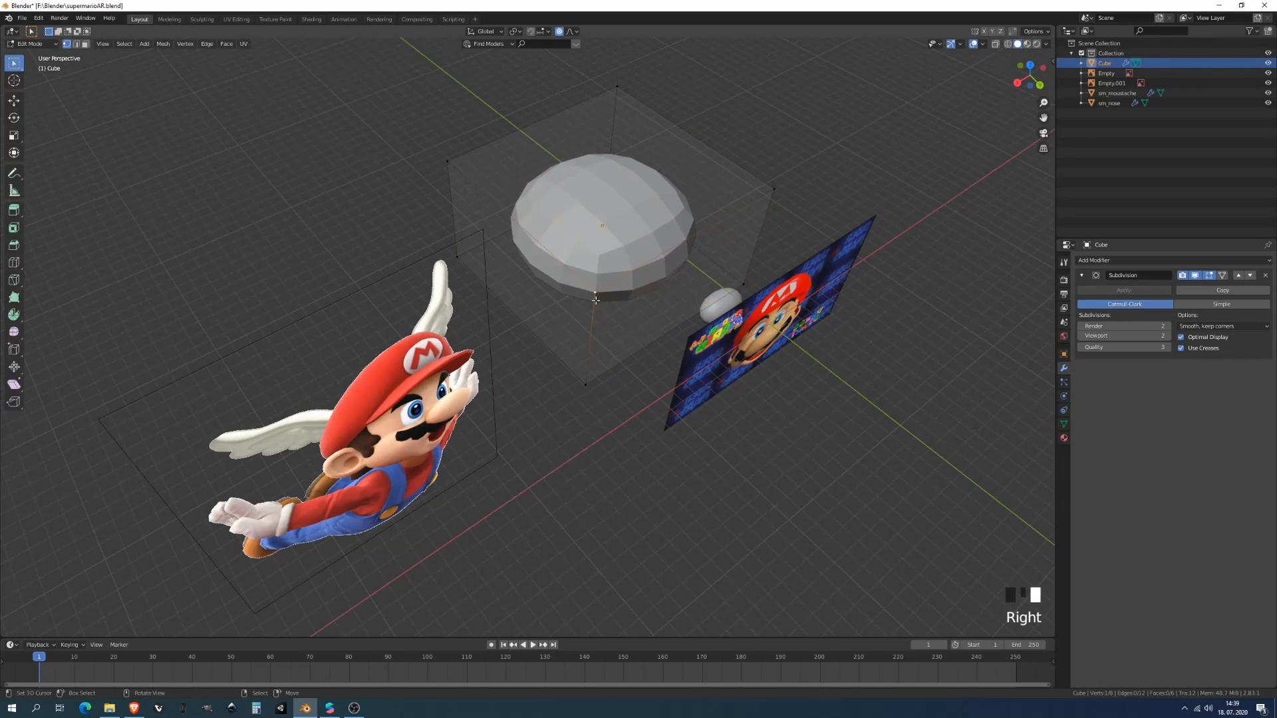
right_click(582, 370, "shift")
right_click(773, 189, "shift")
right_click(744, 285, "shift")
middle_click_drag(744, 285, 828, 247)
key("s")
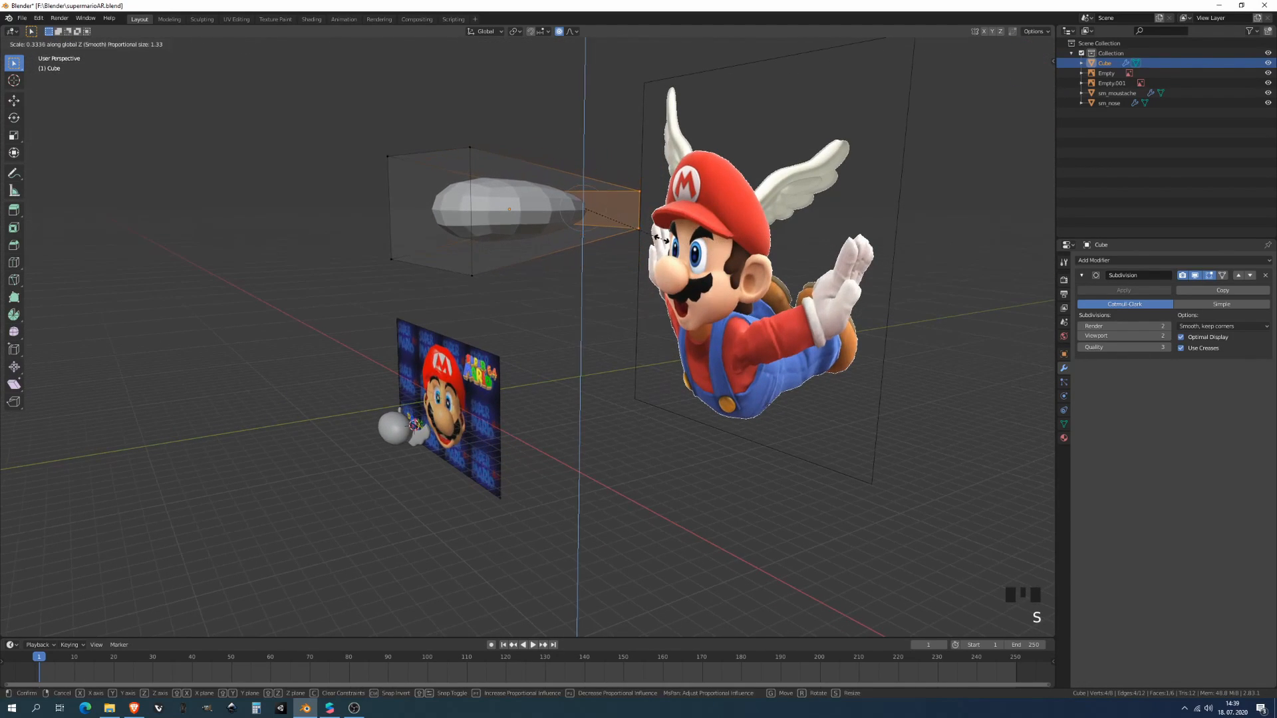
left_click(655, 234)
key("g")
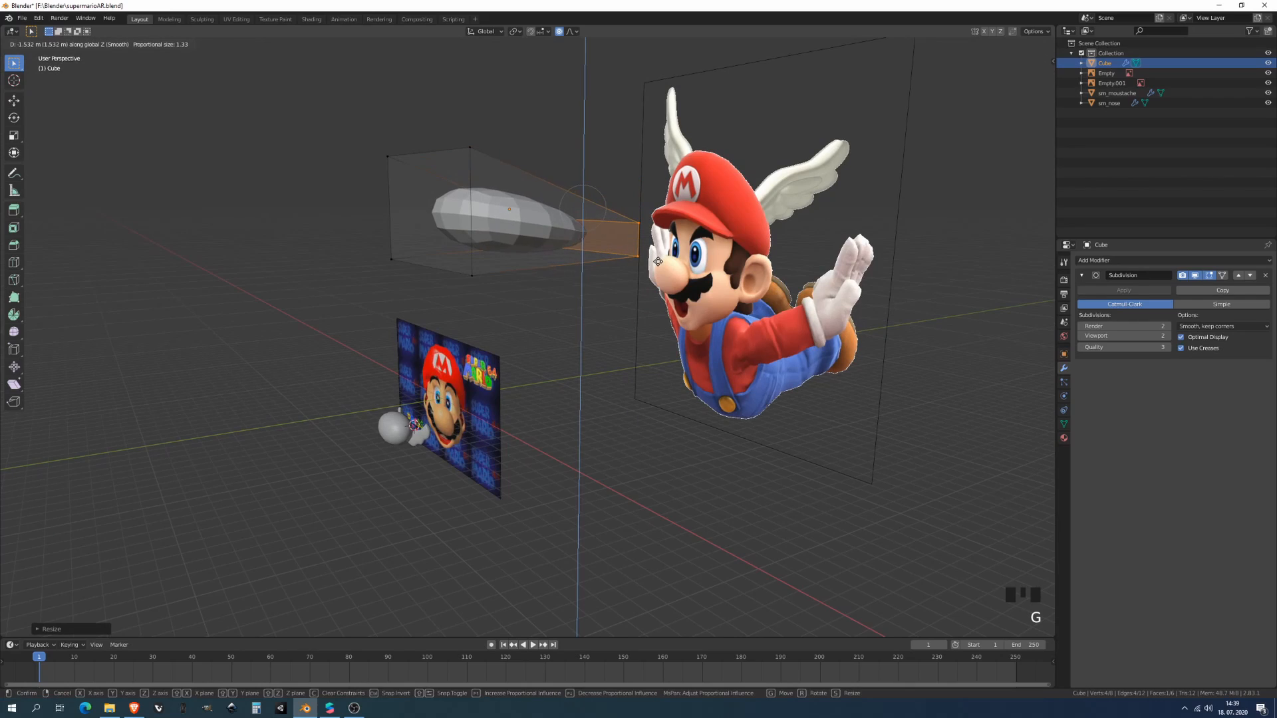
left_click(659, 261)
- Raise the upper front edge of the cube's cage by about 2 m along Z
middle_click_drag(658, 261, 515, 186)
right_click(421, 194)
key("g")
key("z")
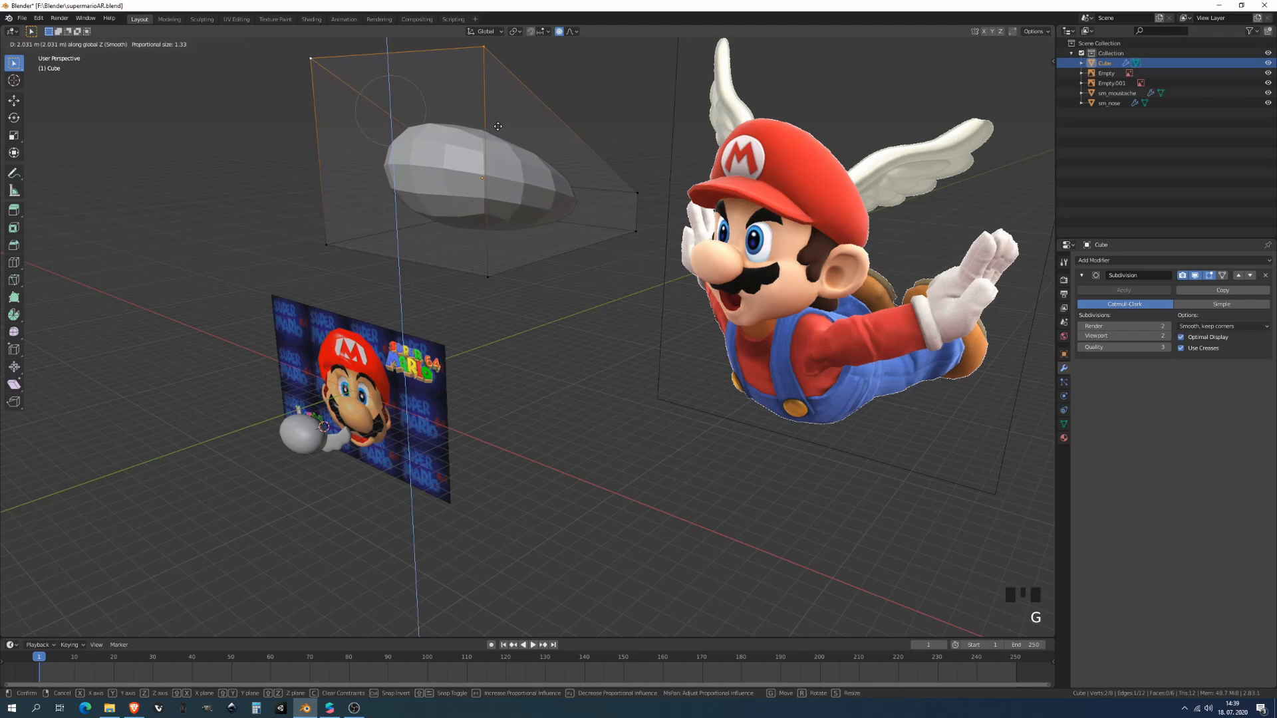
left_click(498, 125)
- Narrow the cube's four rear cage vertices along X to roughly three quarters of their width
middle_click_drag(498, 126, 556, 391)
right_click(556, 392)
right_click(564, 405, "shift")
right_click(818, 279, "shift")
right_click(803, 310, "shift")
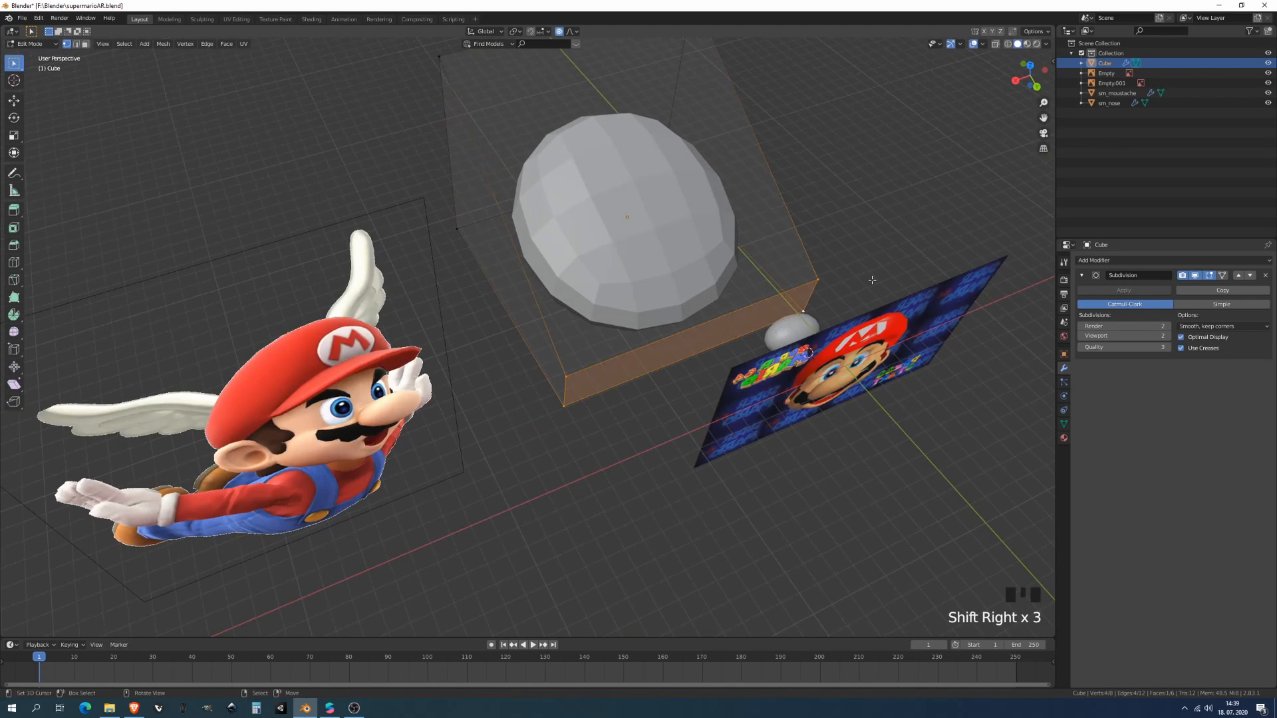
key("s")
key("x")
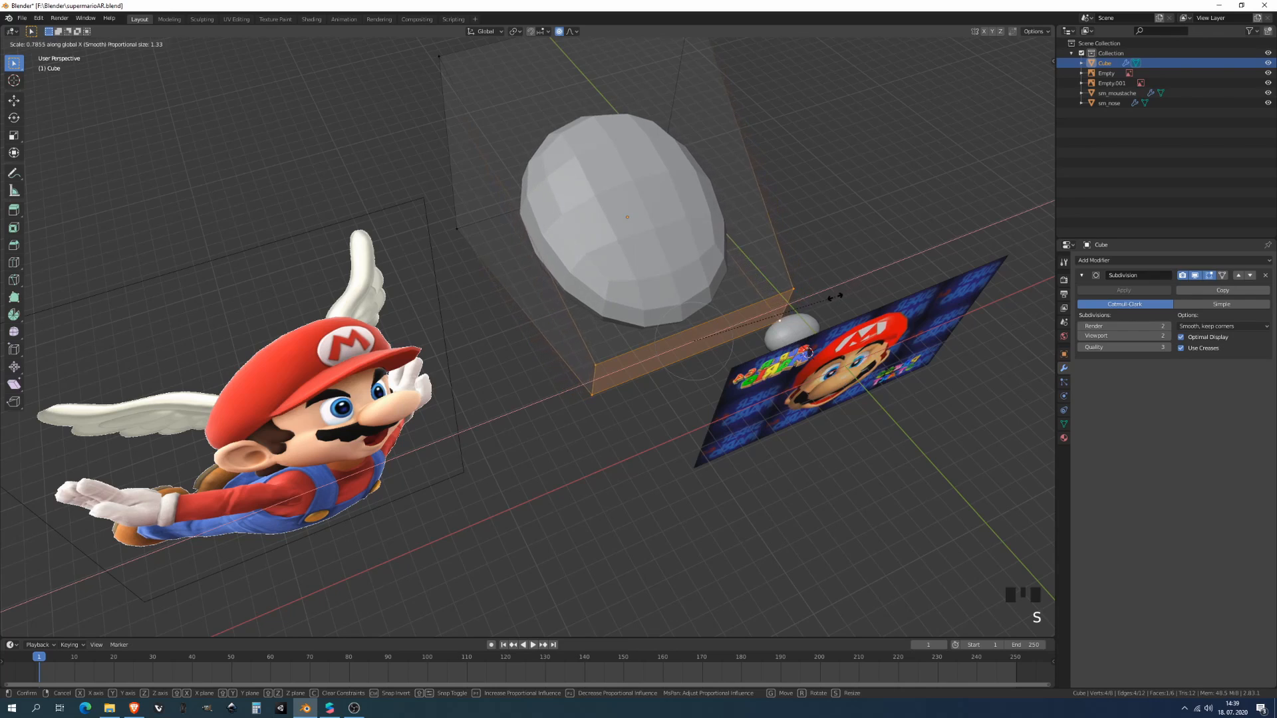
left_click(828, 299)
- Apply the cube's Subdivision modifier
middle_click_drag(828, 299, 566, 260)
key("Tab")
left_click(1100, 293)
- Push the cap's front vertex inward about 0.2 m along Y, using proportional editing with a size of 3.14
key("Tab")
key("g")
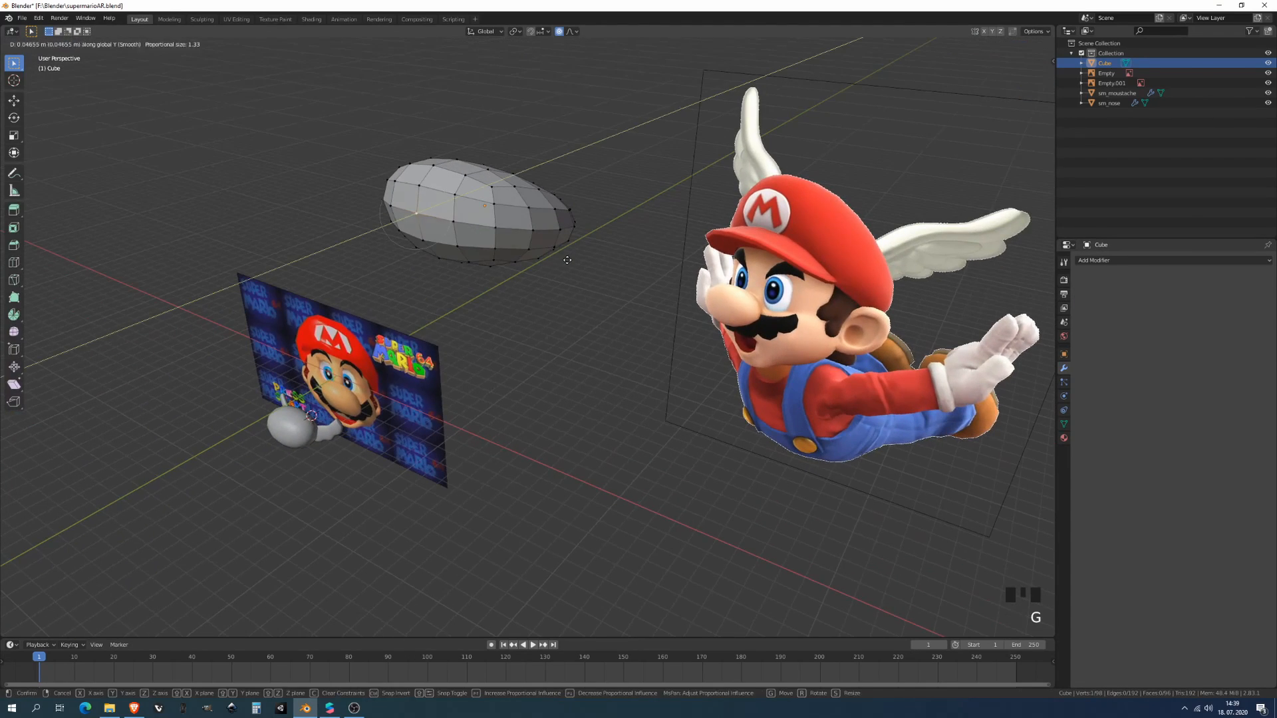
scroll(575, 258, "down", 7)
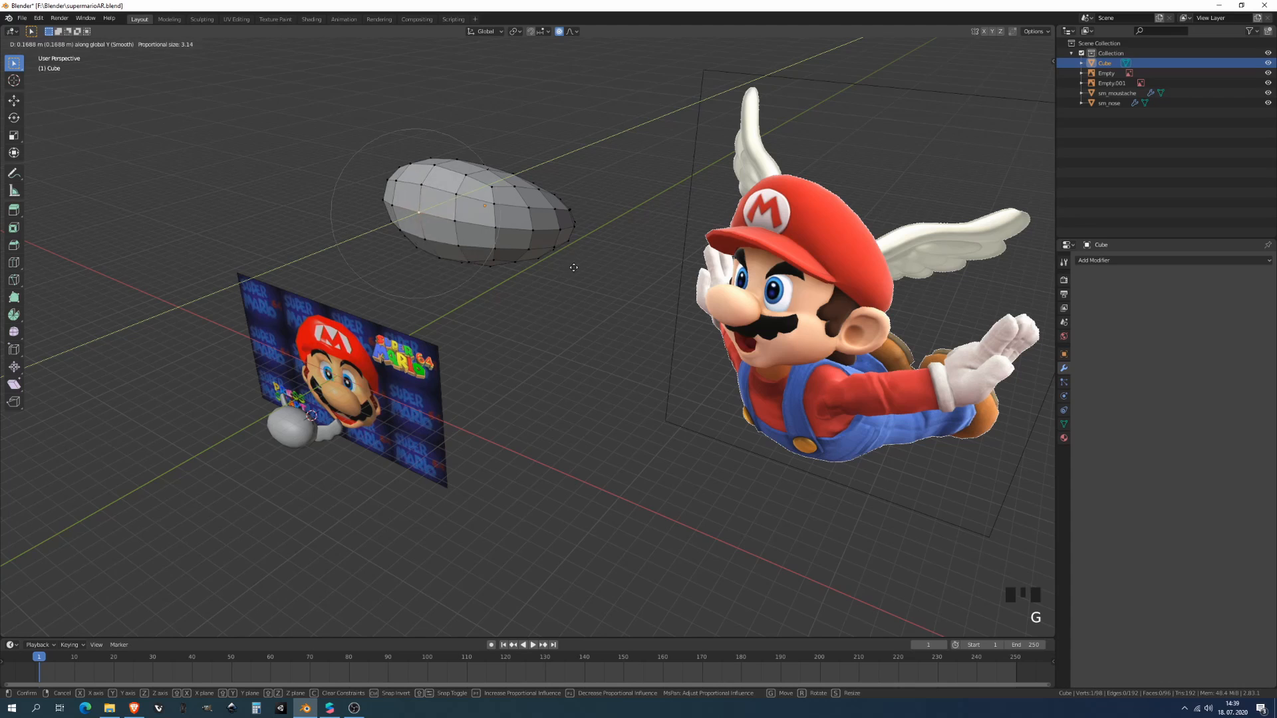
left_click(577, 267)
middle_click_drag(577, 267, 756, 157)
middle_click_drag(676, 181, 508, 197)
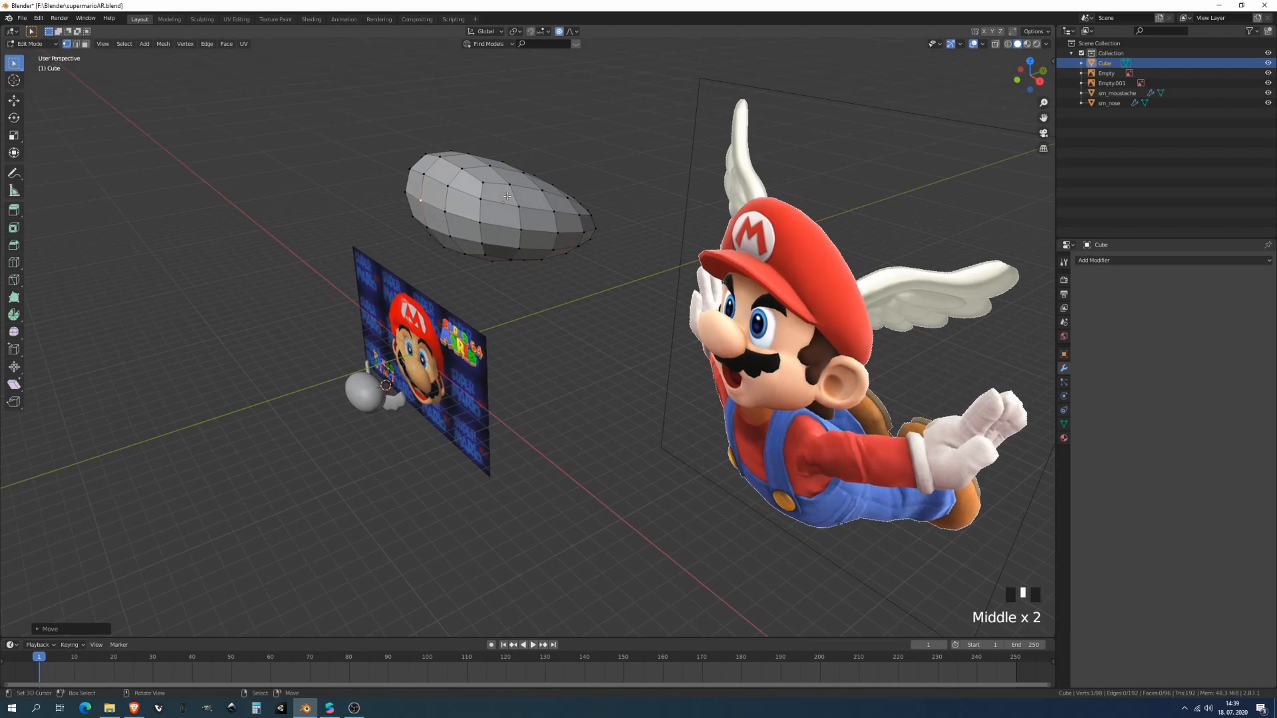
key("s")
key("y")
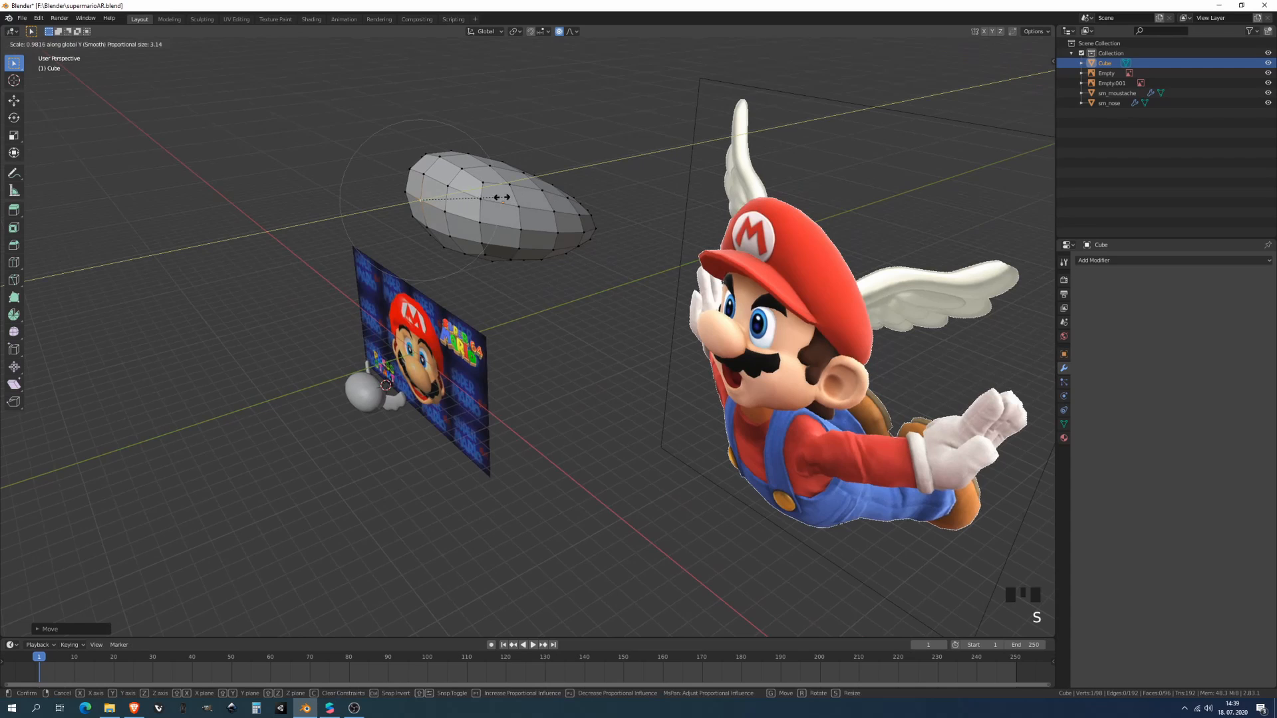
right_click(445, 209)
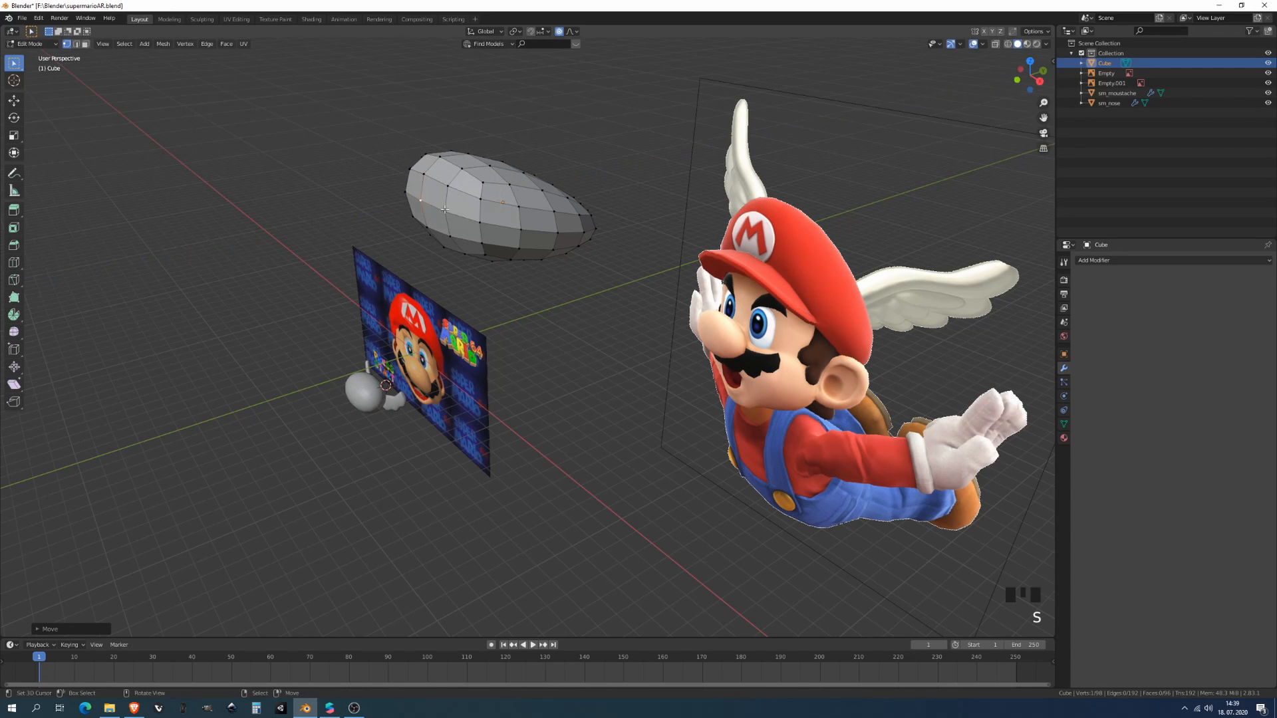
- Flatten the cap's front further by moving the selected front vertices about 0.26 m inward along Y, and finish editing the mesh
key("g")
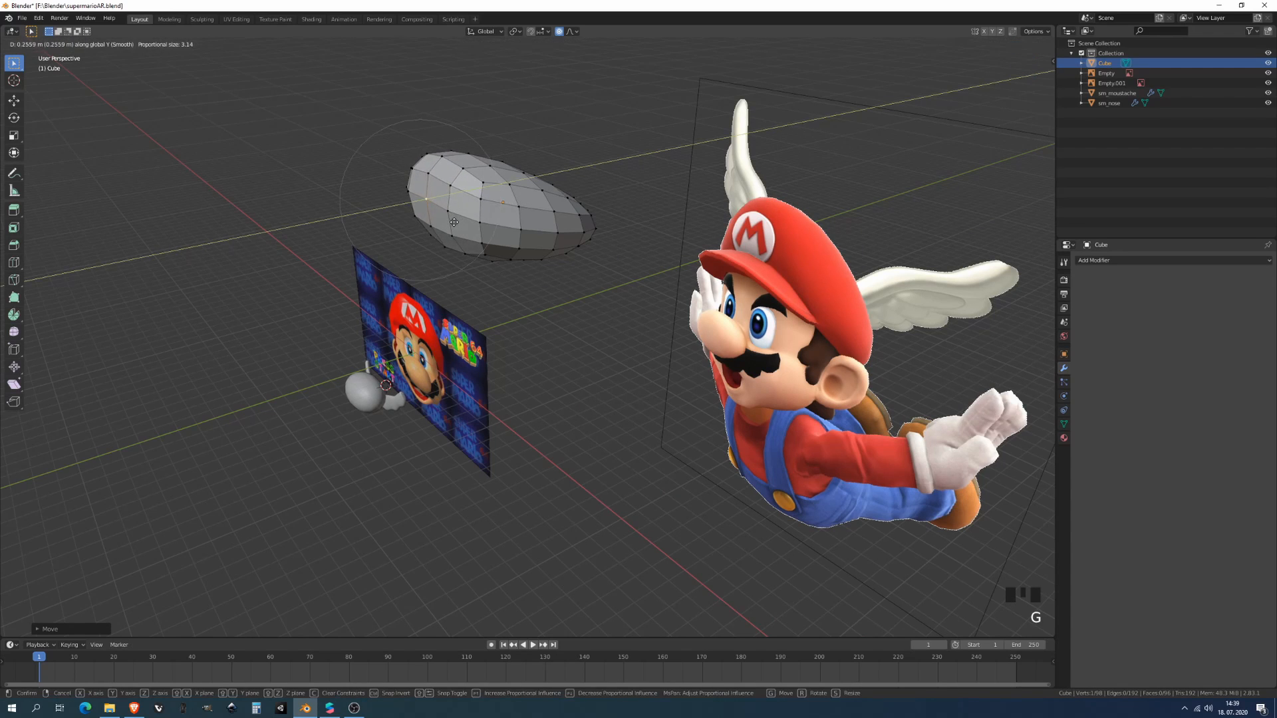
left_click(451, 224)
key("Tab")
- Switch to the front view and snap the 3D cursor to the selected cap
middle_click_drag(451, 224, 501, 193)
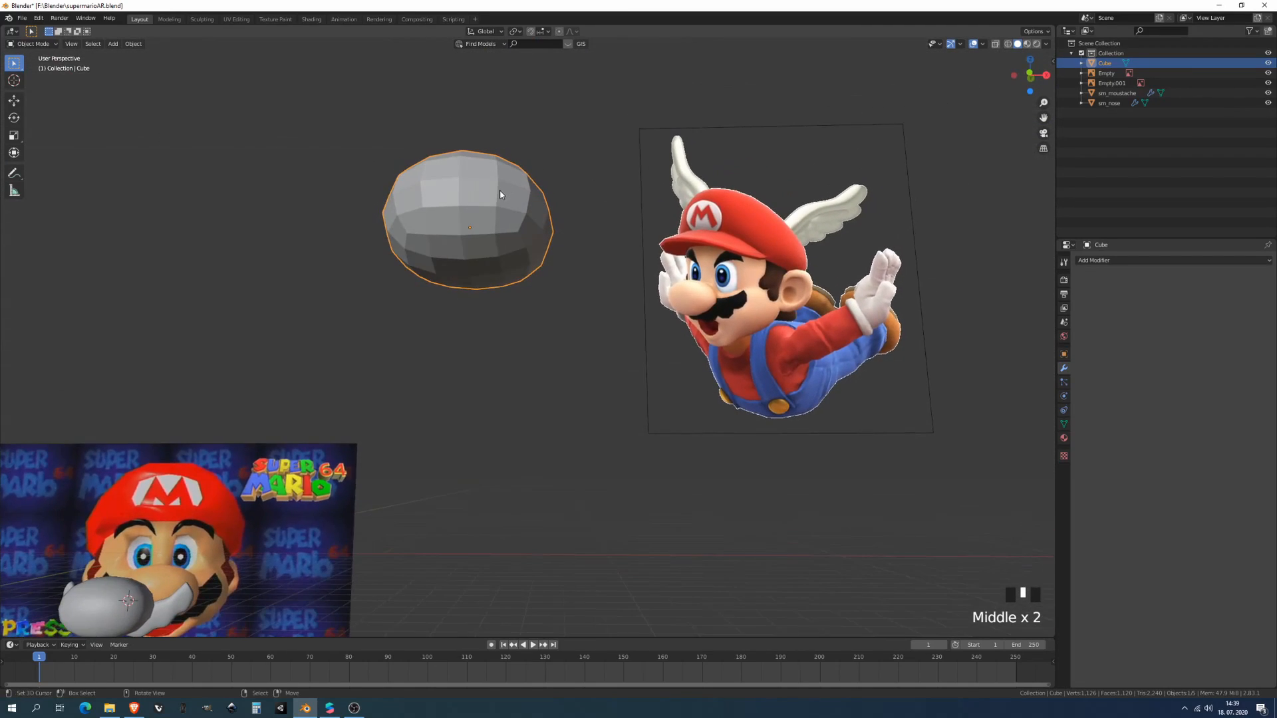
key("KP_1")
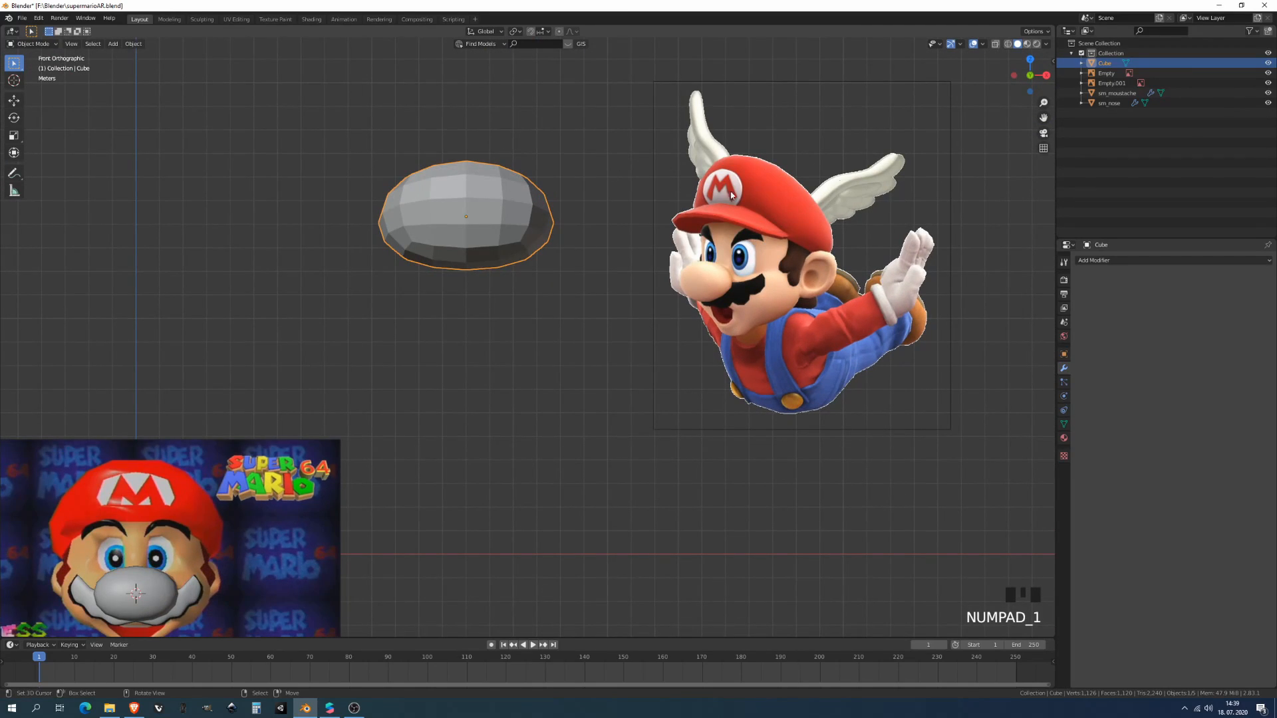
key("shift+s")
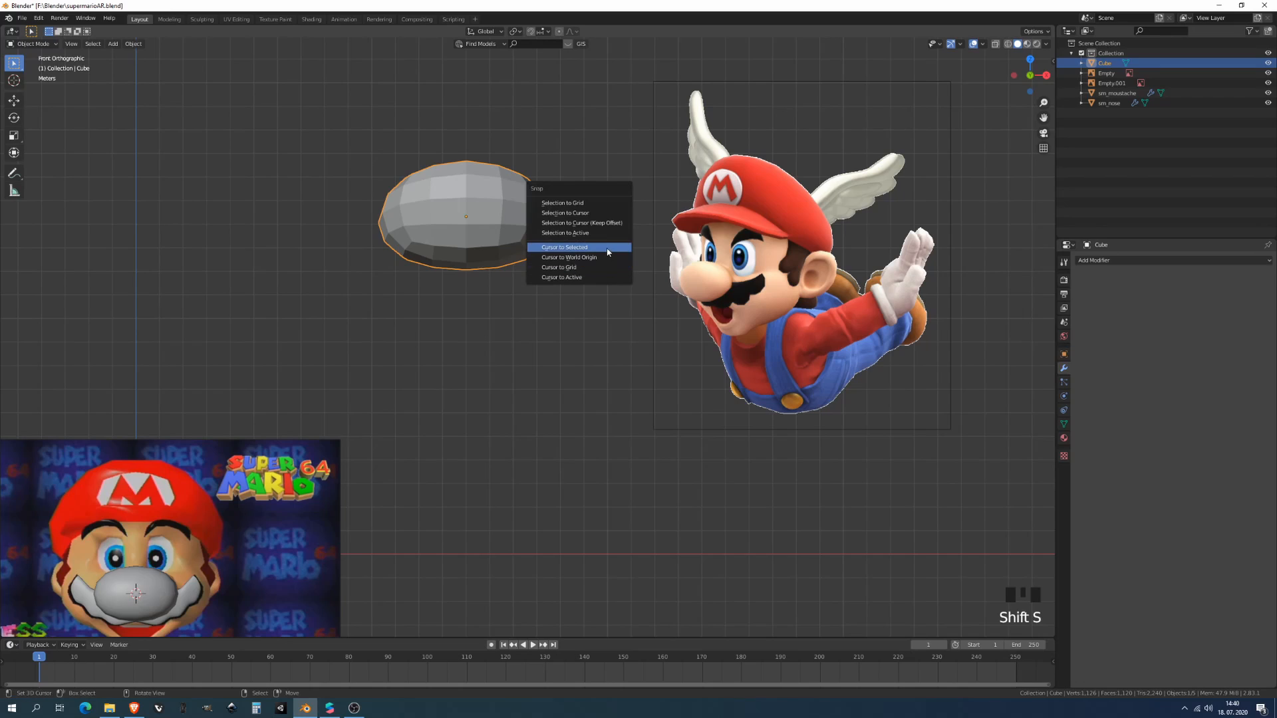
left_click(573, 247)
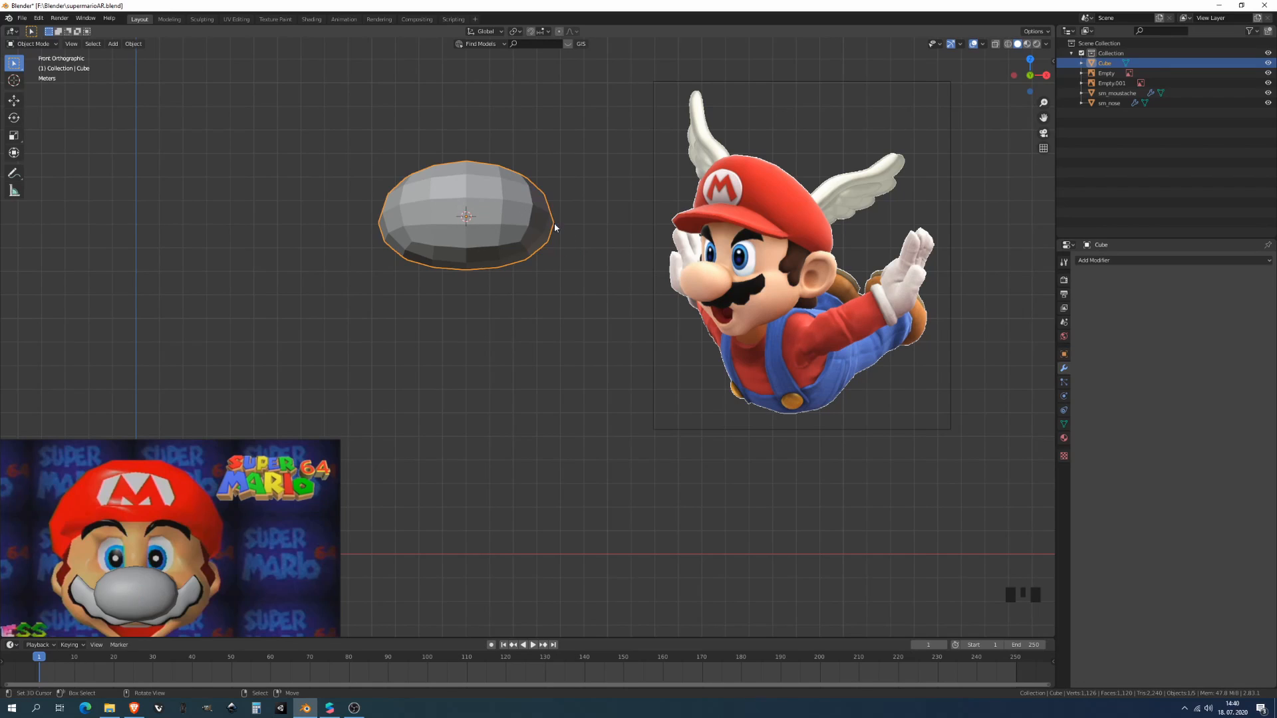
- Add a plane at the 3D cursor and move it along Y to the front of the cap
key("shift+a")
mouse_move(556, 223)
left_click(599, 226)
middle_click_drag(601, 228, 556, 237)
key("g")
left_click(450, 312)
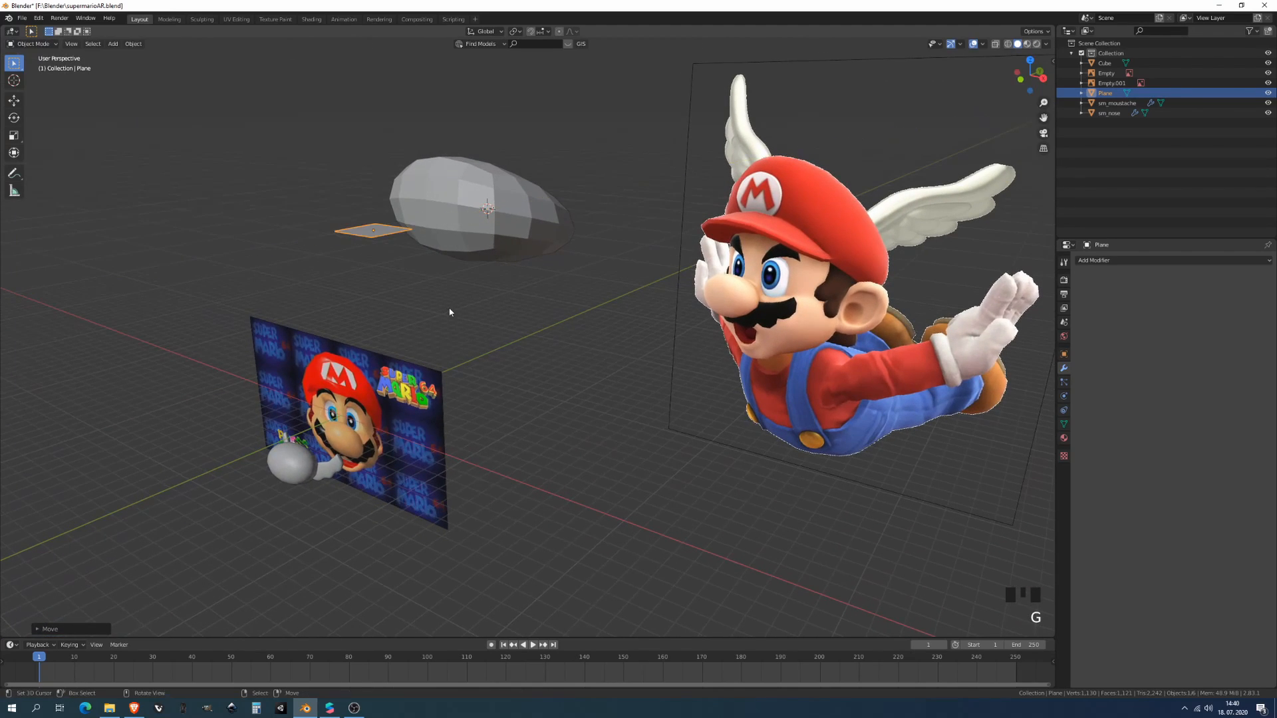
middle_click_drag(450, 312, 632, 285)
left_click(1079, 261)
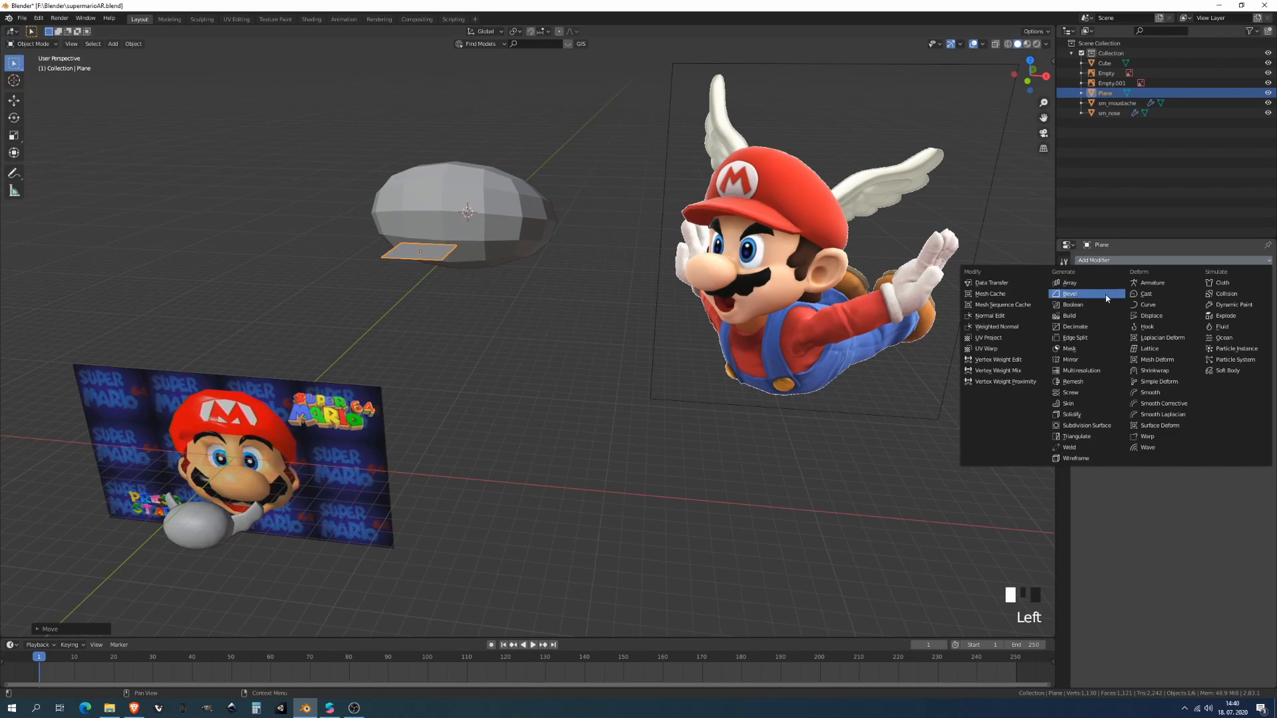
middle_click_drag(580, 245, 584, 242)
- Lower the plane to the cap's lower front edge, widen it along X to nearly the cap's width, and adjust its position
key("KP_1")
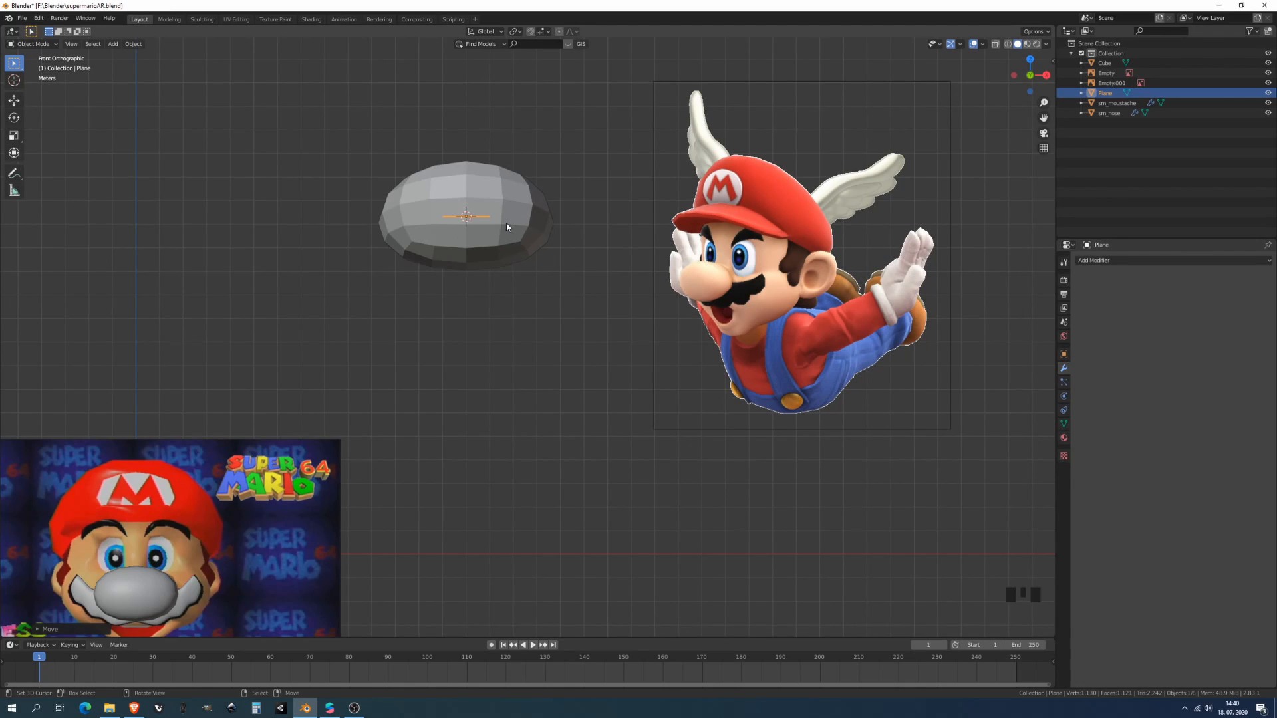
key("s")
key("x")
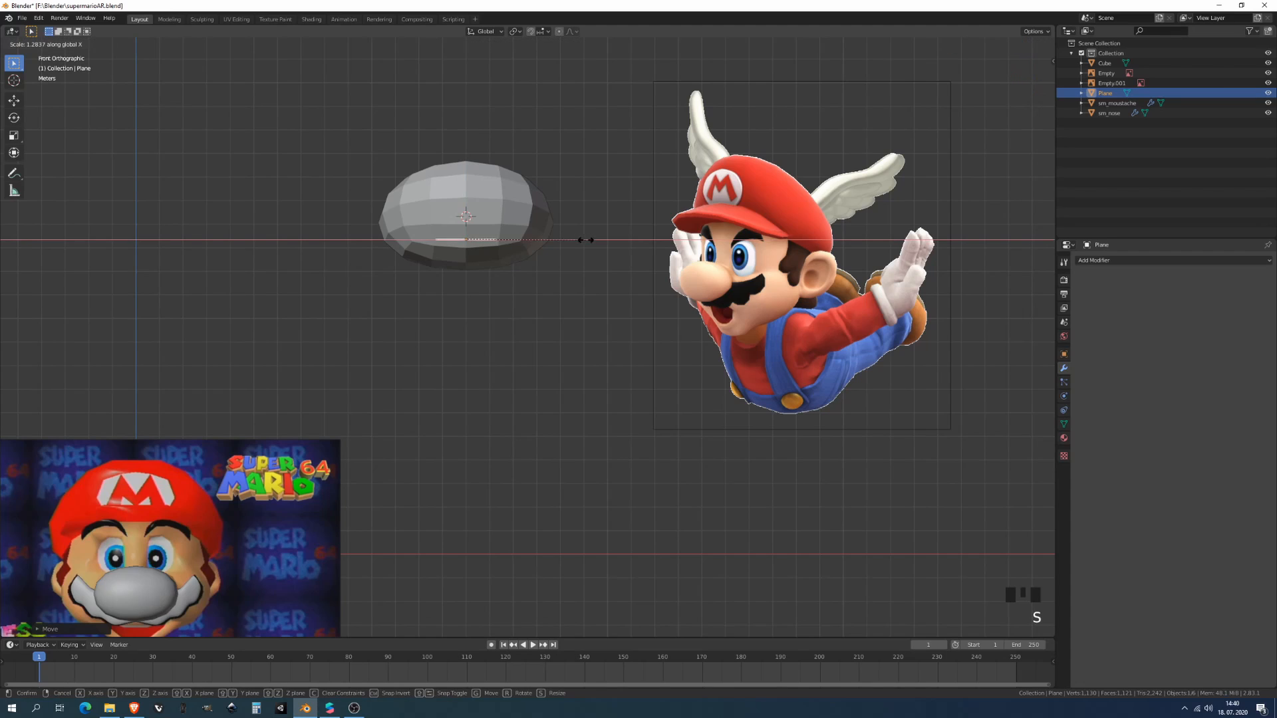
left_click(681, 246)
middle_click_drag(612, 228, 464, 203)
key("g")
left_click(596, 241)
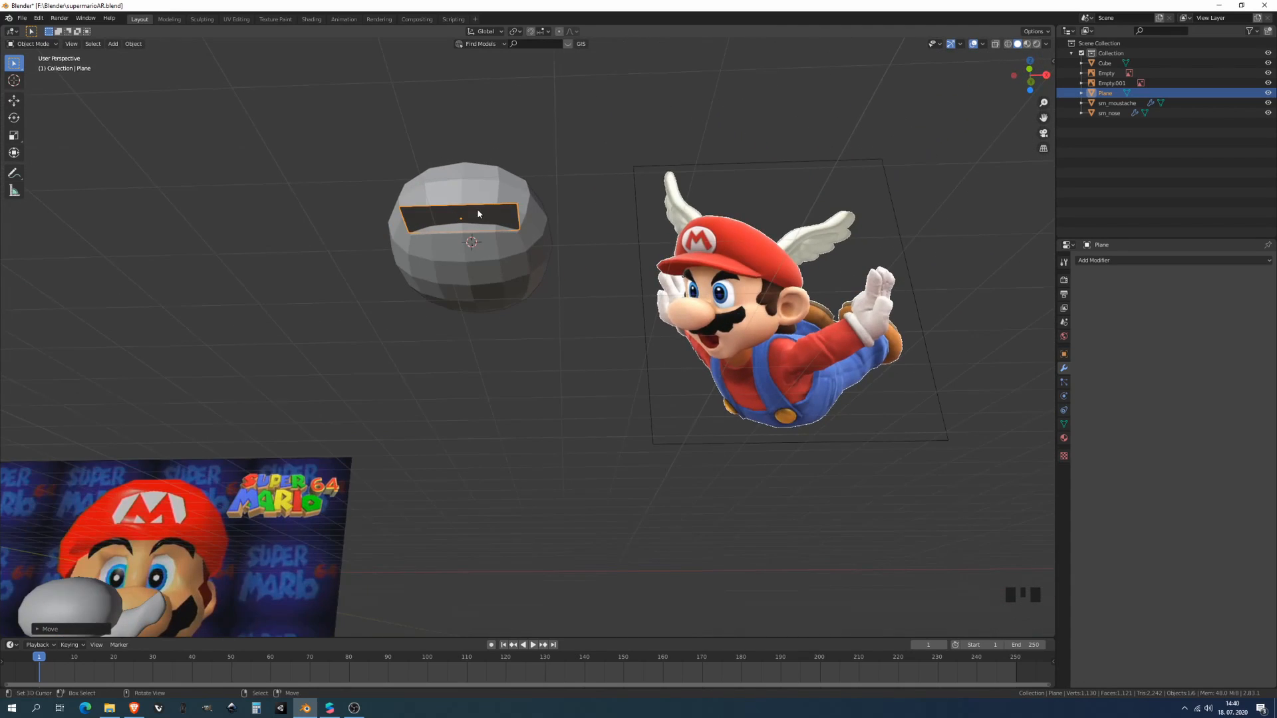
- Add 10 evenly spaced loop cuts across the plane's width
key("Tab")
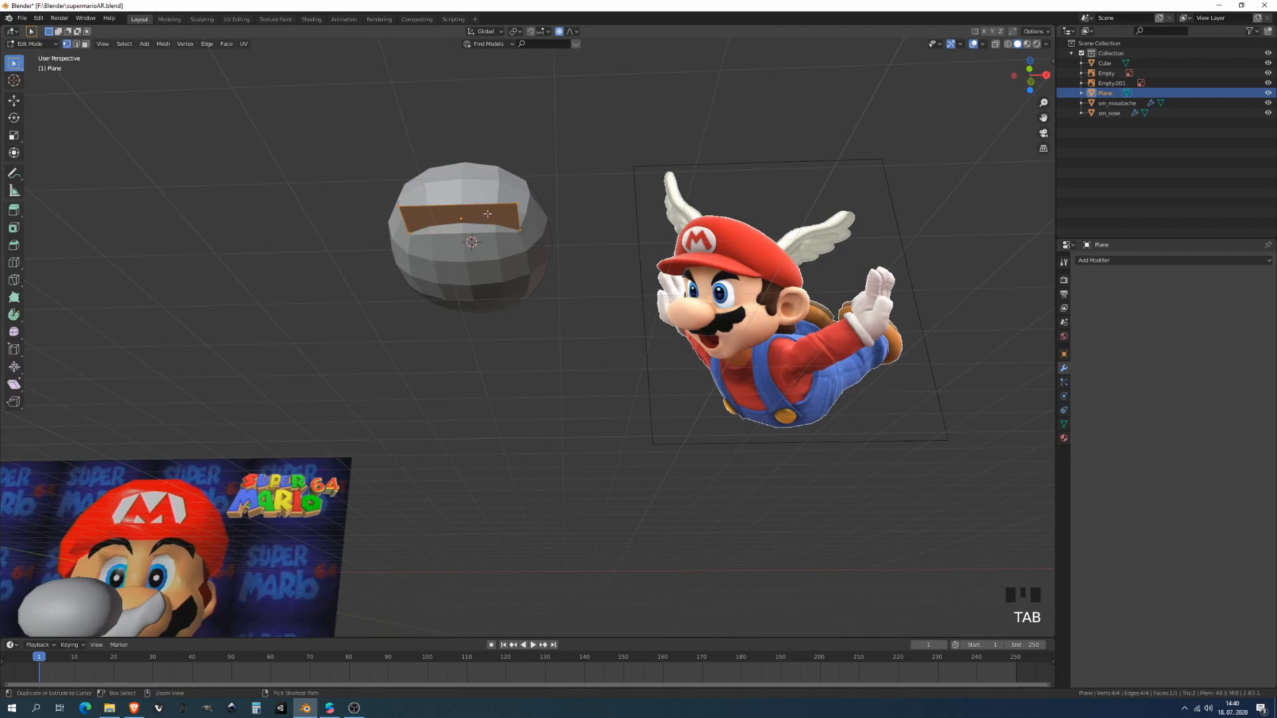
key("ctrl+r")
scroll(480, 205, "up", 4)
scroll(480, 205, "up", 2)
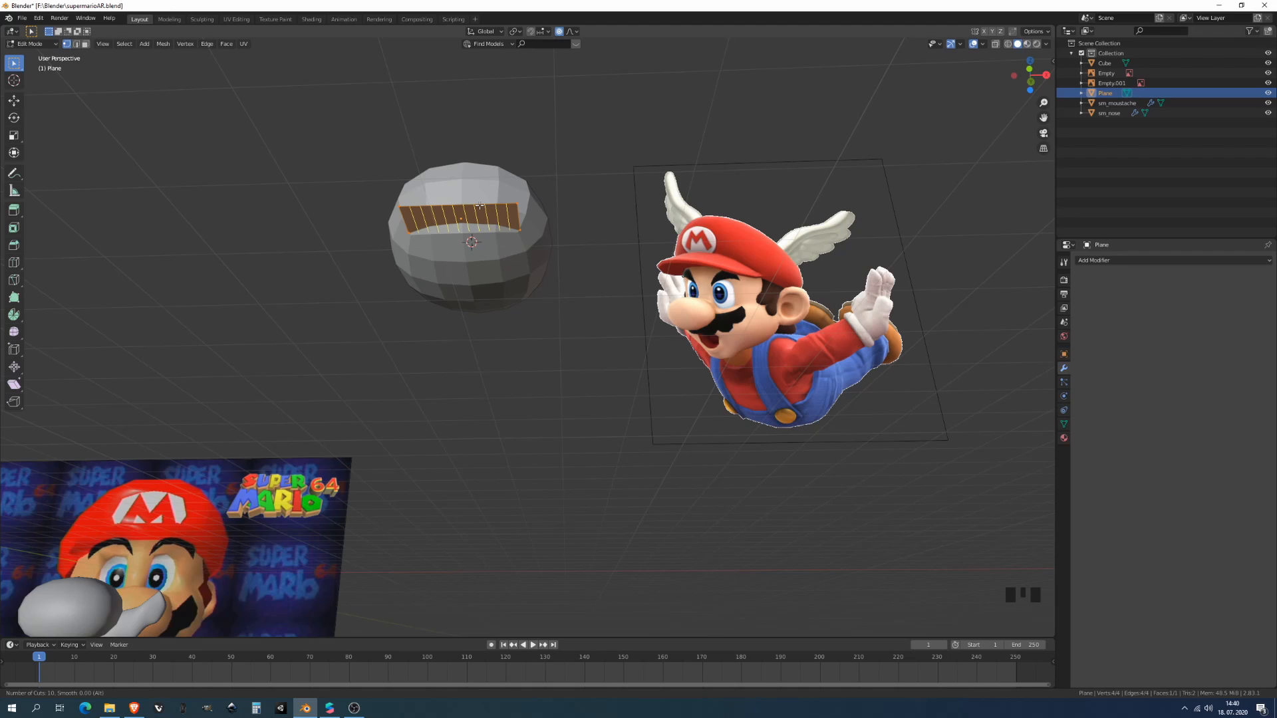
left_click(480, 206)
left_click(480, 205)
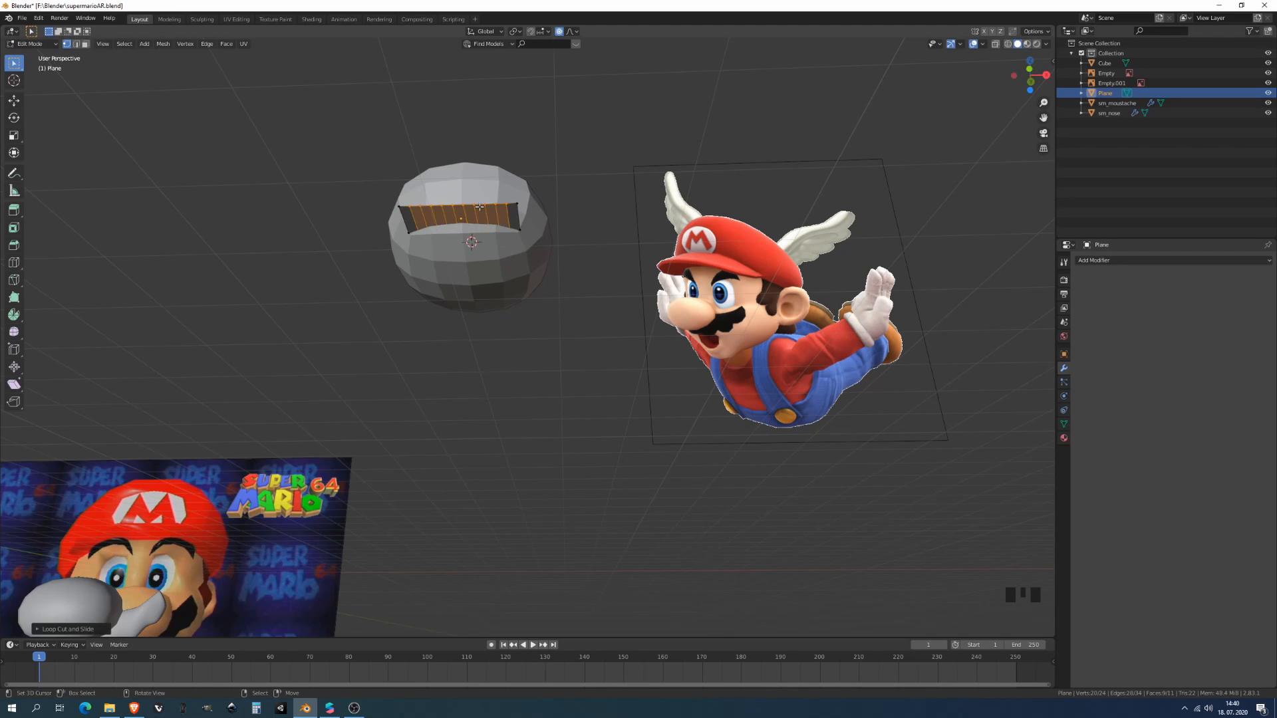
- Return to Object Mode and apply the plane's object transform
middle_click_drag(479, 205, 513, 265)
key("Tab")
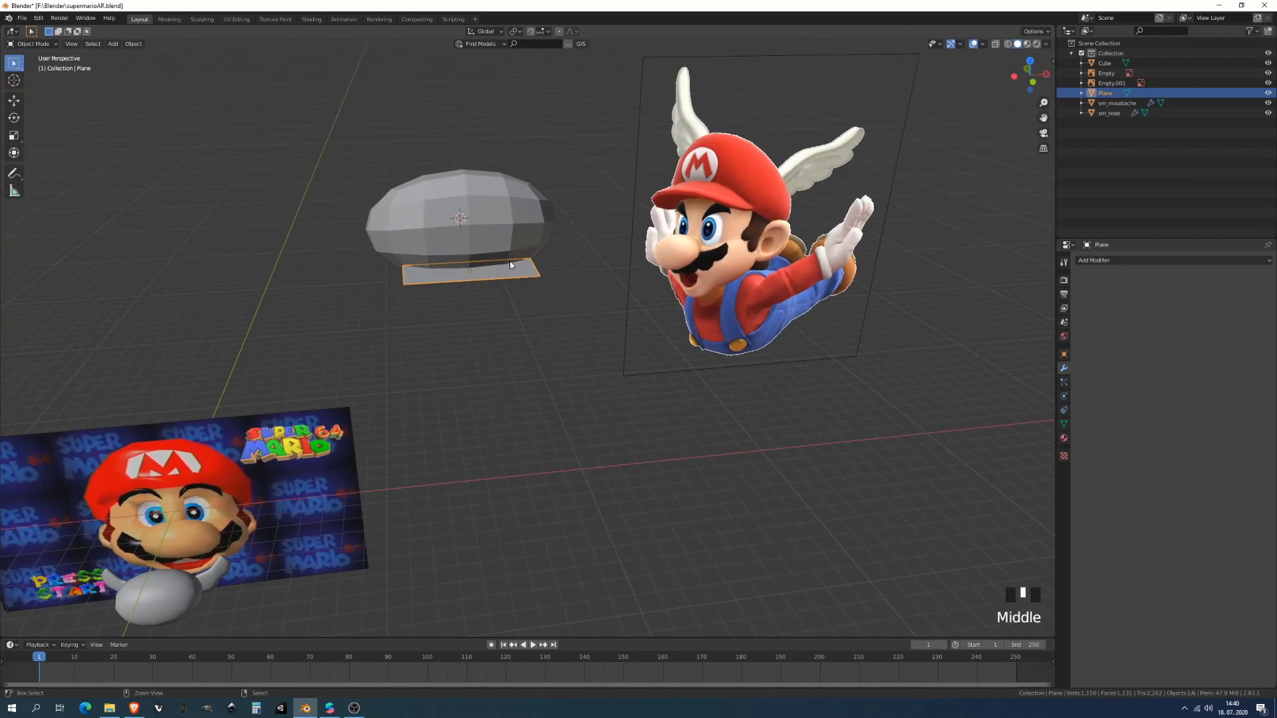
key("ctrl+a")
left_click(497, 250)
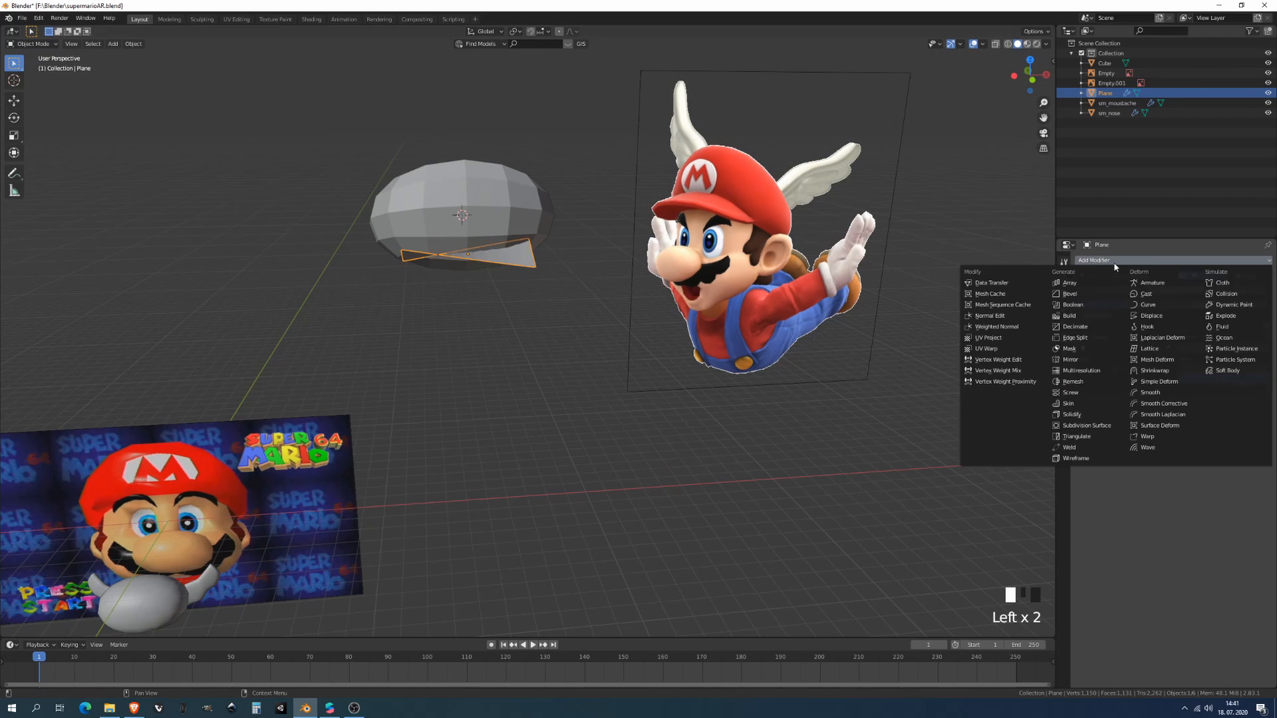
- Add a Simple Deform modifier to the plane and set it to Bend around the Z axis
left_click(1154, 383)
middle_click_drag(431, 235, 488, 246)
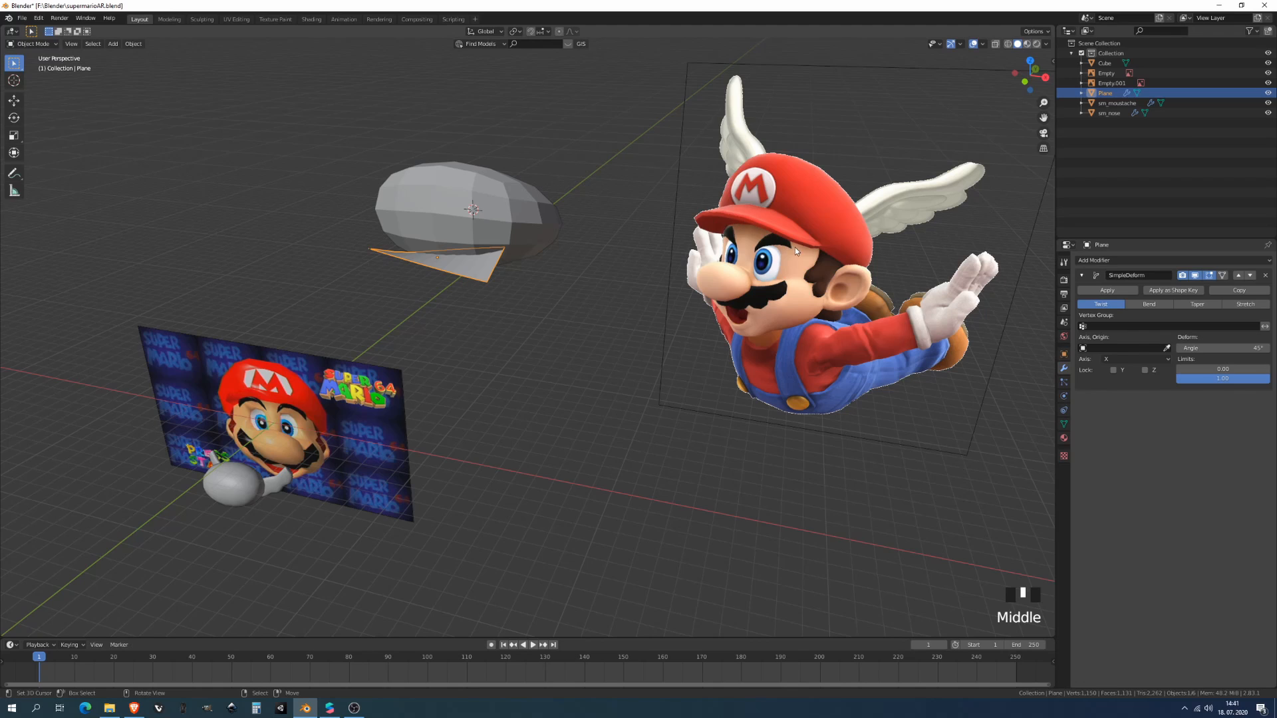
left_click(1150, 304)
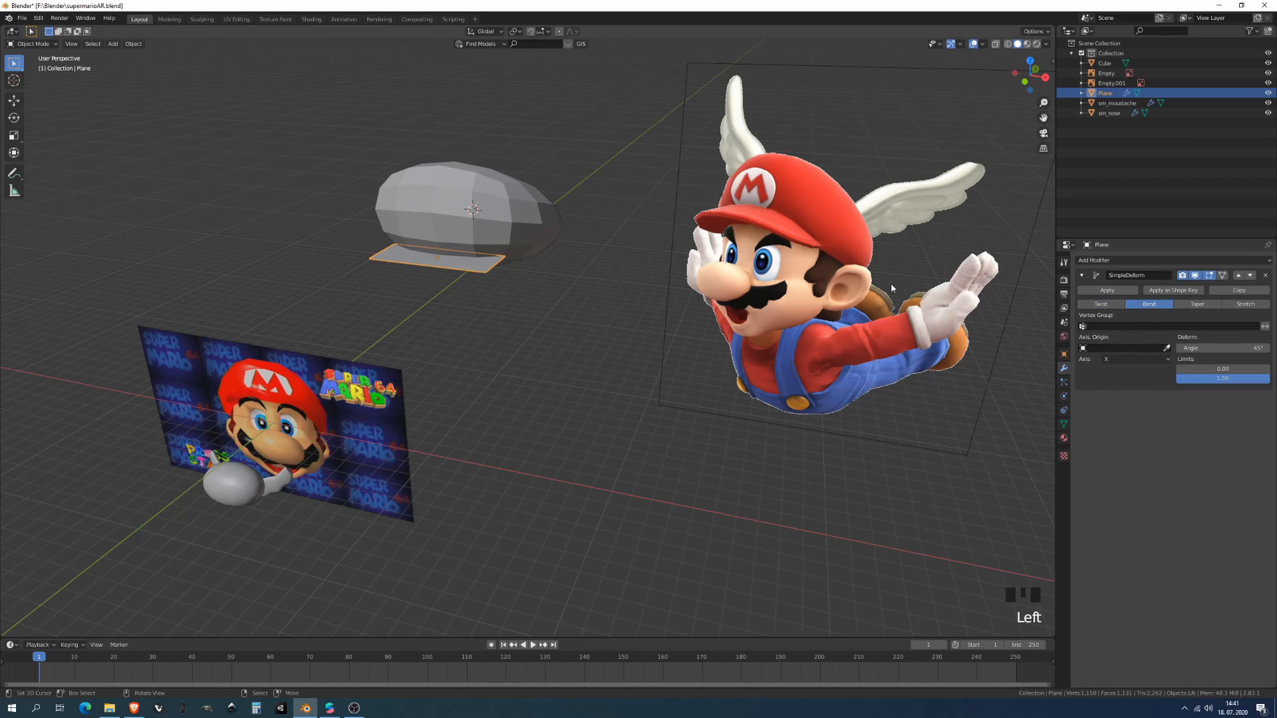
middle_click_drag(891, 282, 911, 286)
left_click(1135, 360)
left_click(1116, 393)
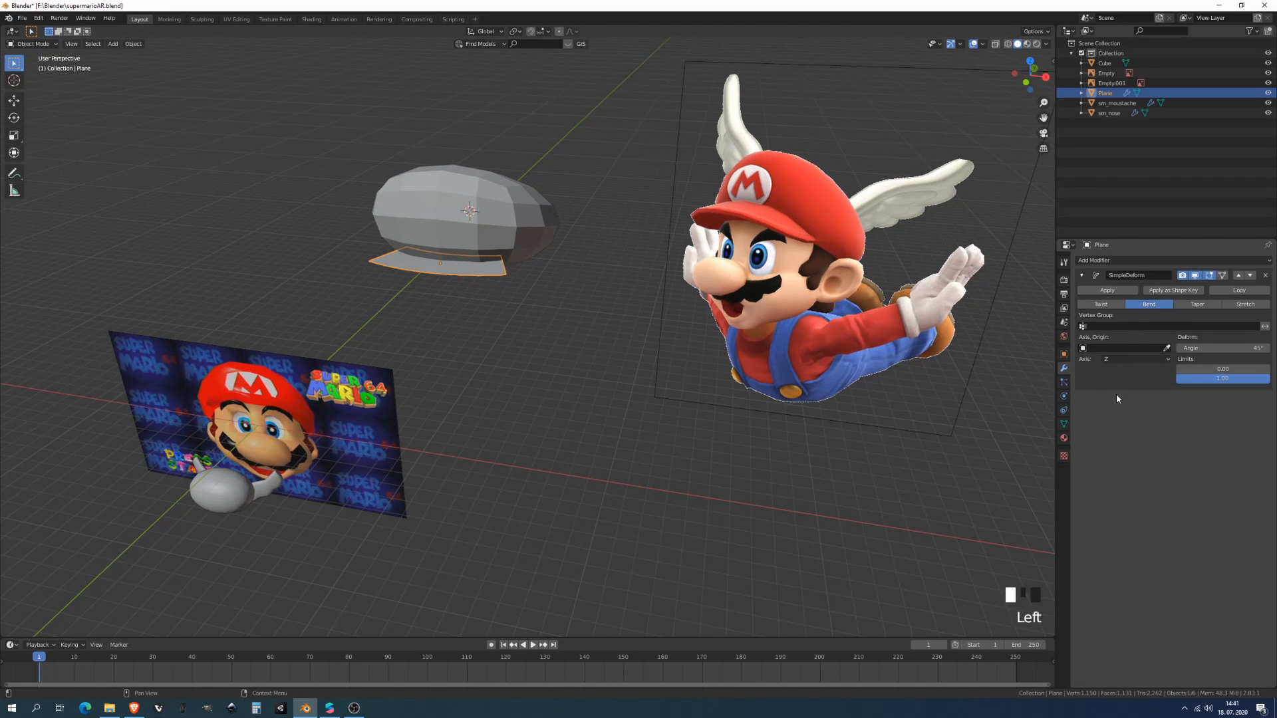
- Rotate the brim plane -90° around X and apply its rotation
middle_click_drag(668, 292, 429, 262)
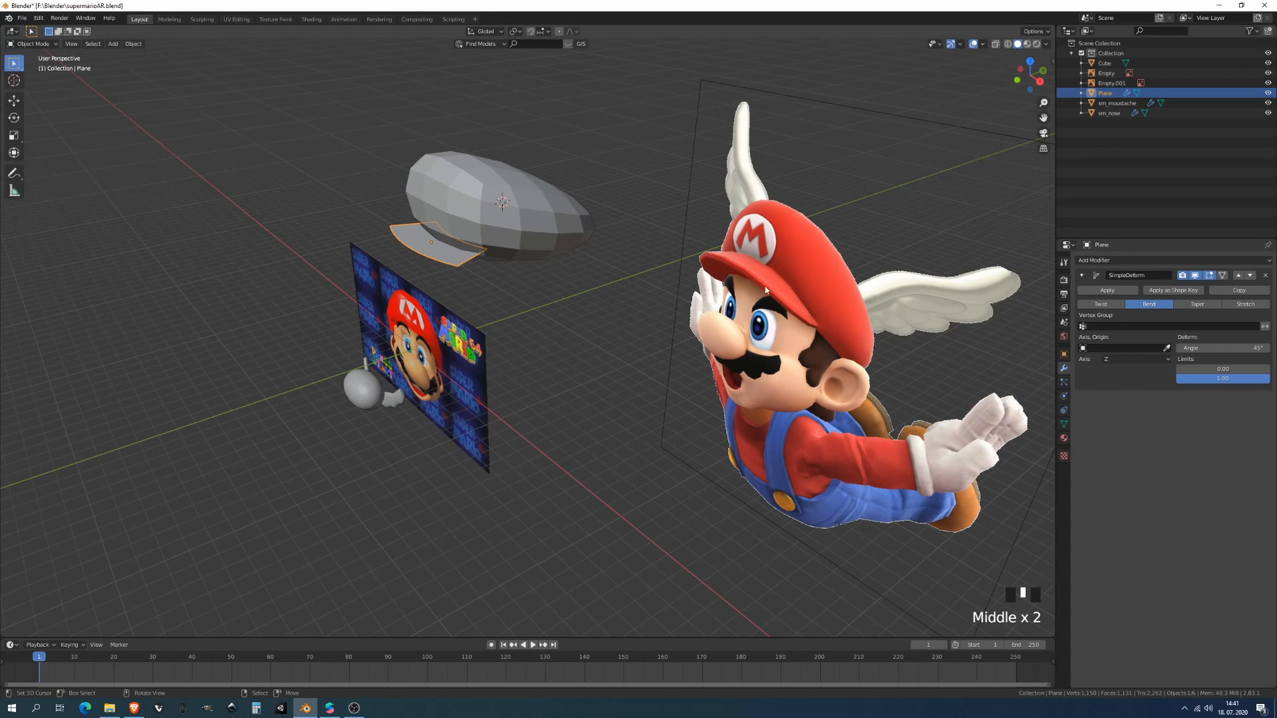
middle_click_drag(766, 290, 714, 181)
middle_click_drag(554, 229, 590, 297, "shift")
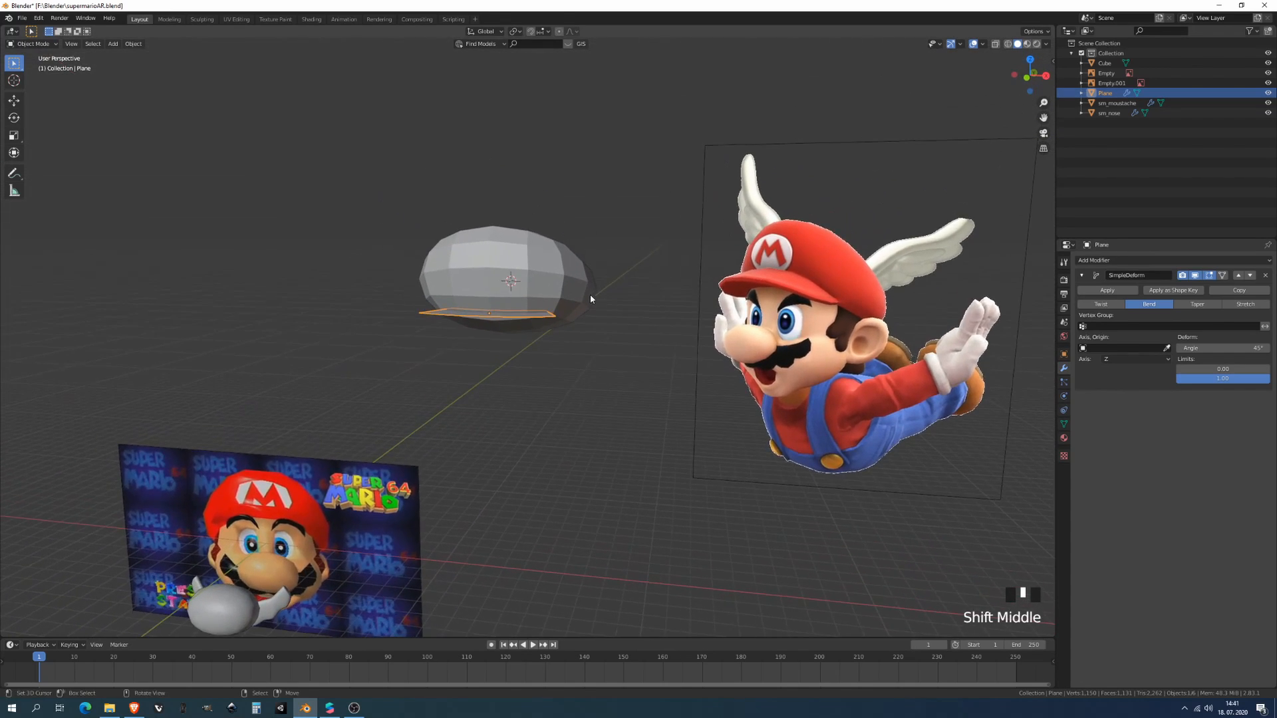
scroll(570, 289, "up", 2)
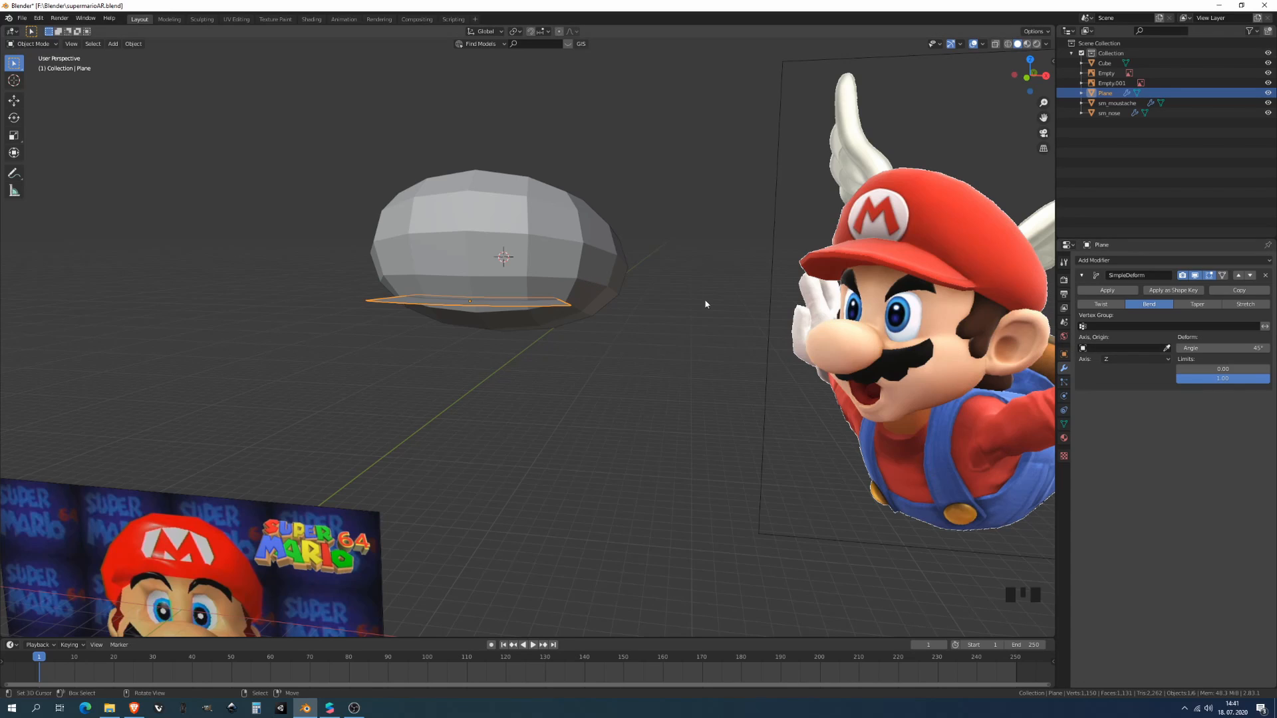
key("r")
key("x")
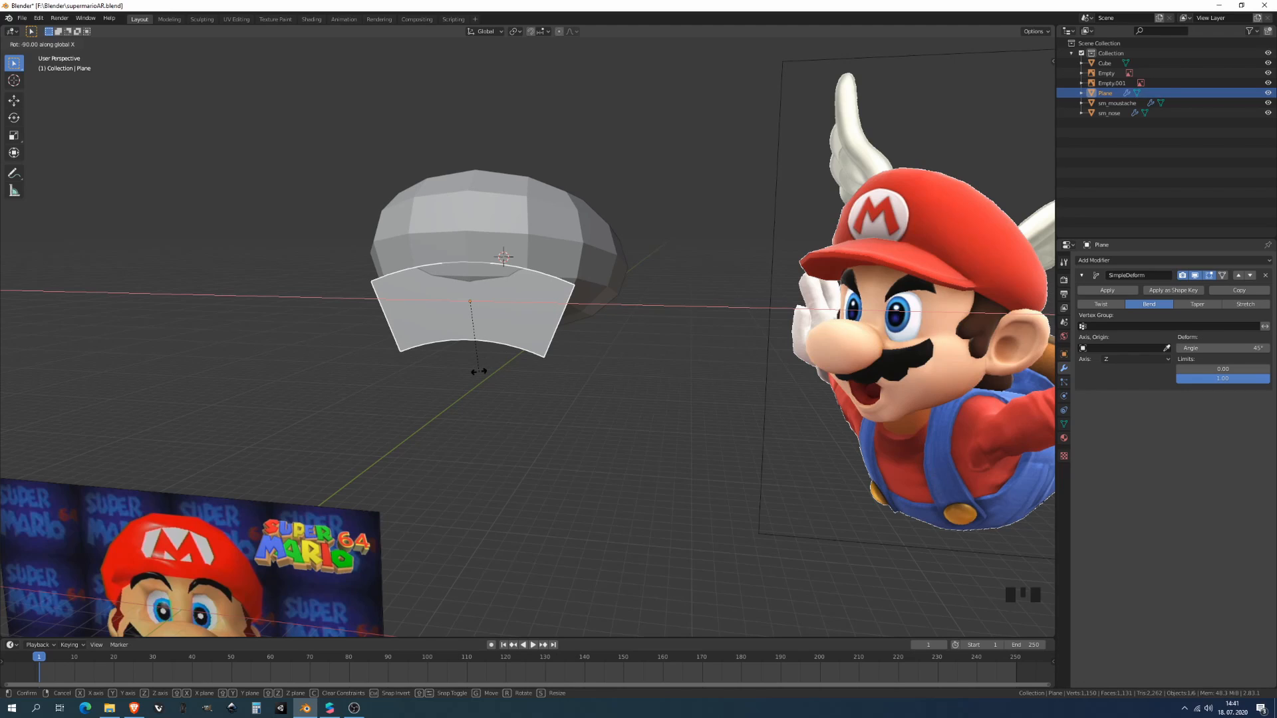
left_click(477, 371)
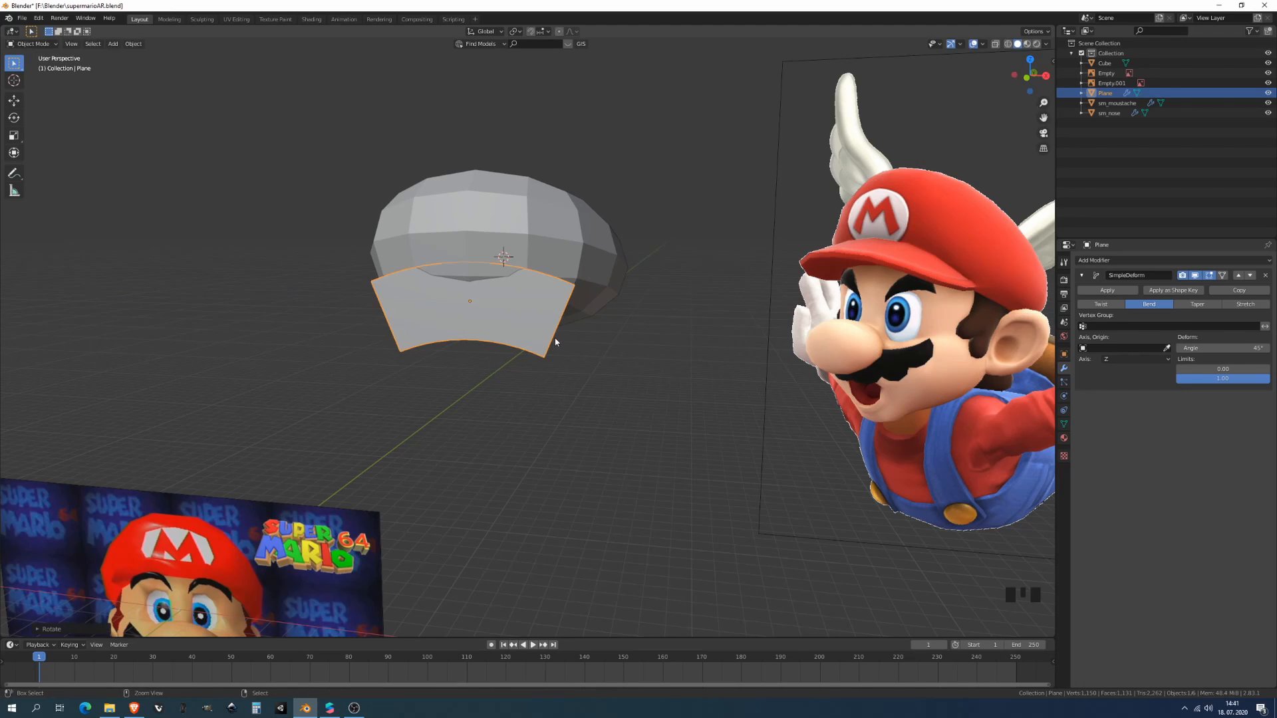
key("ctrl+a")
left_click(524, 361)
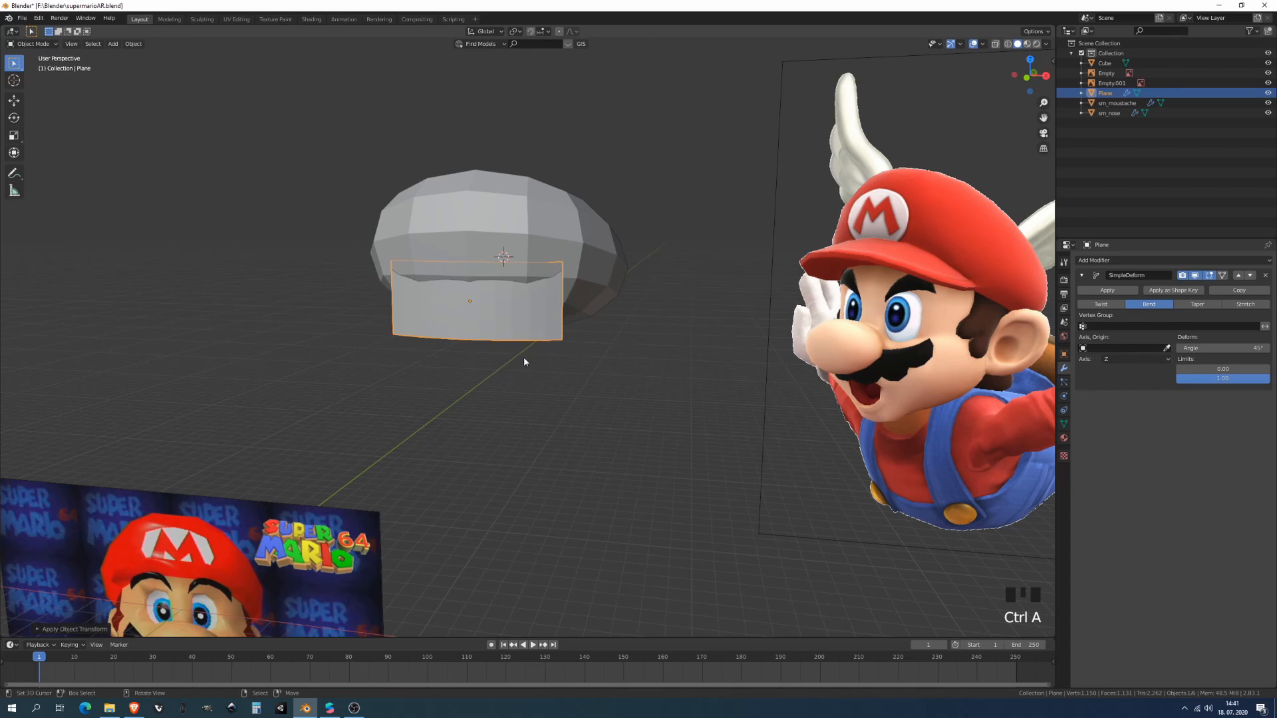
- Rotate the brim plane about -85° around the global X axis so that it lies nearly flat beneath the cap
key("r")
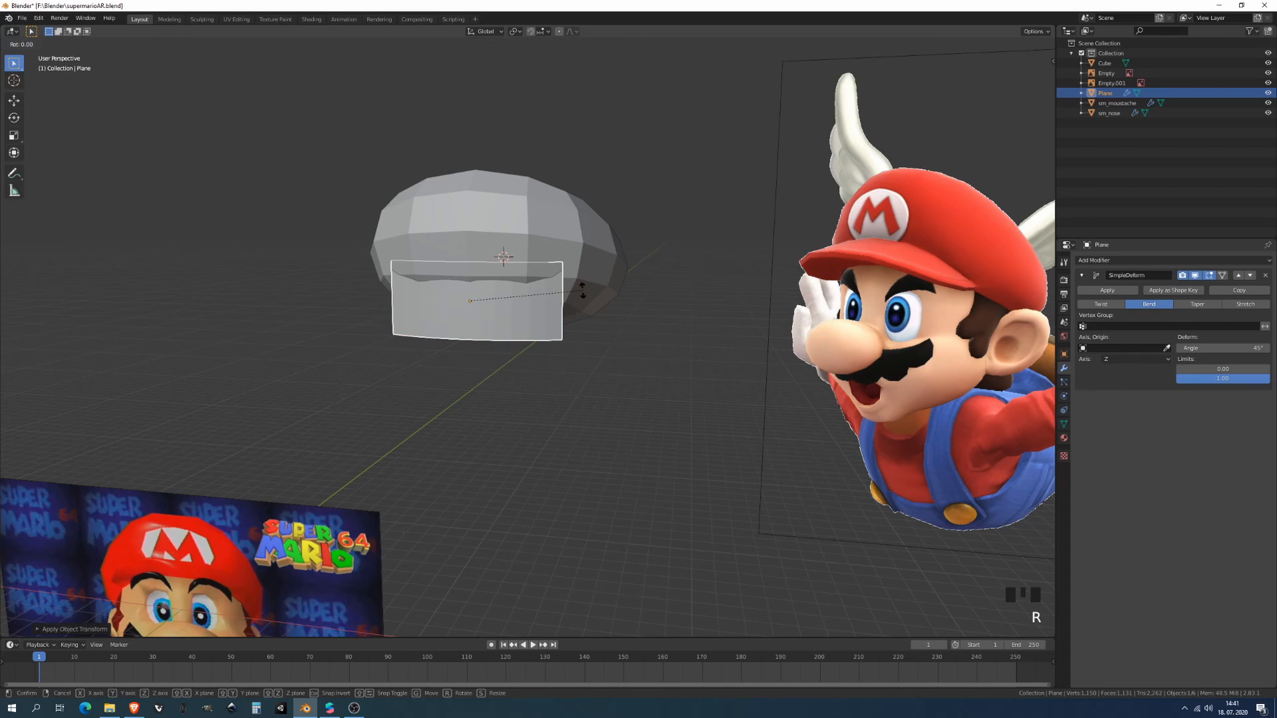
key("x")
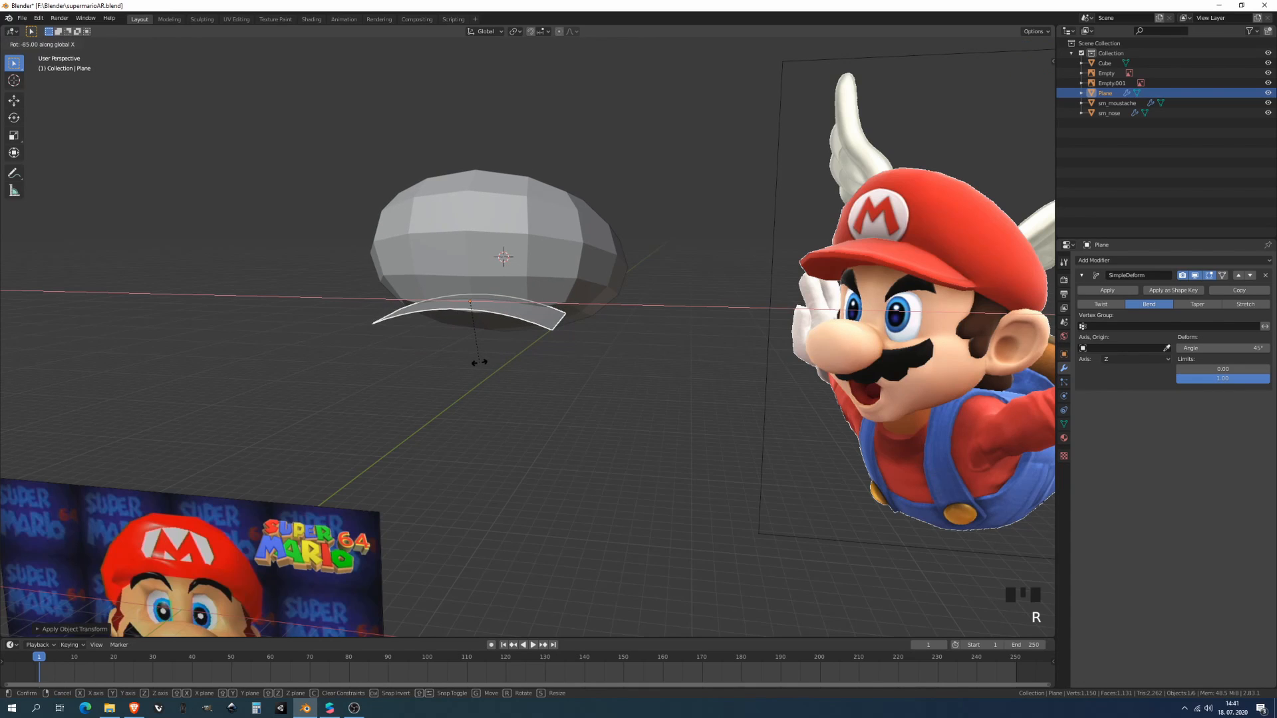
left_click(476, 362)
middle_click_drag(476, 362, 482, 305)
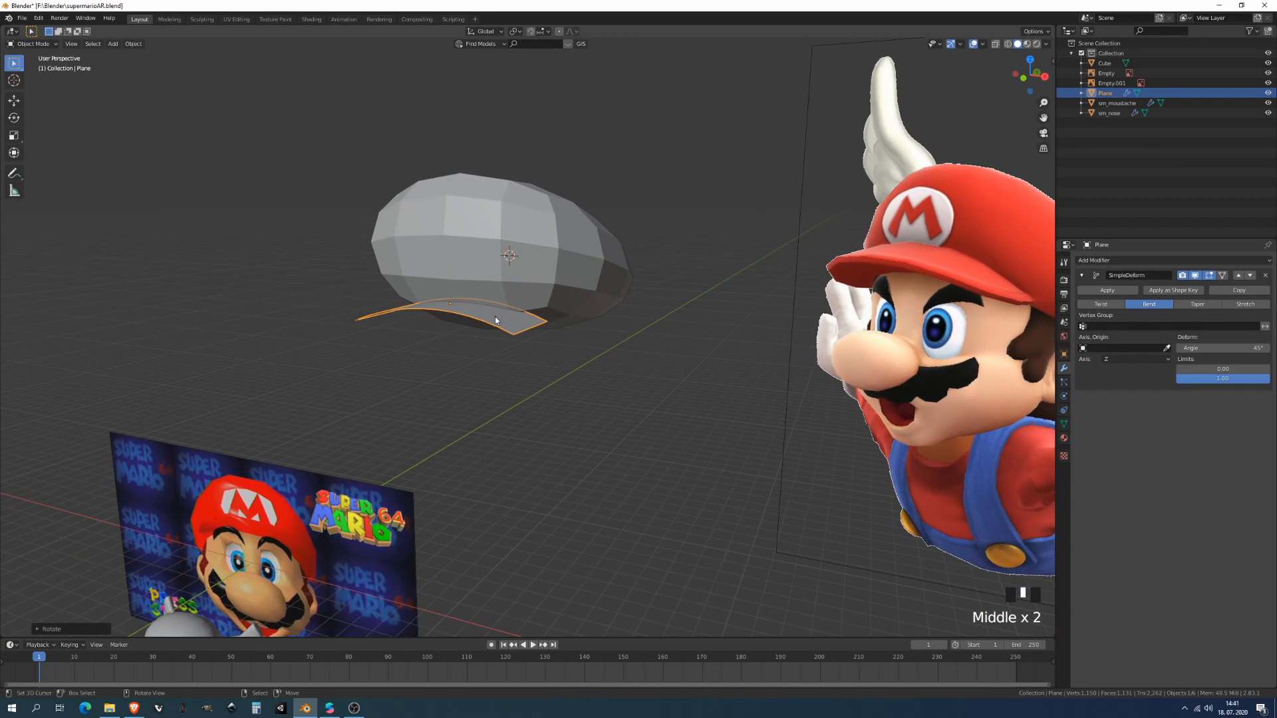
middle_click_drag(526, 317, 561, 327)
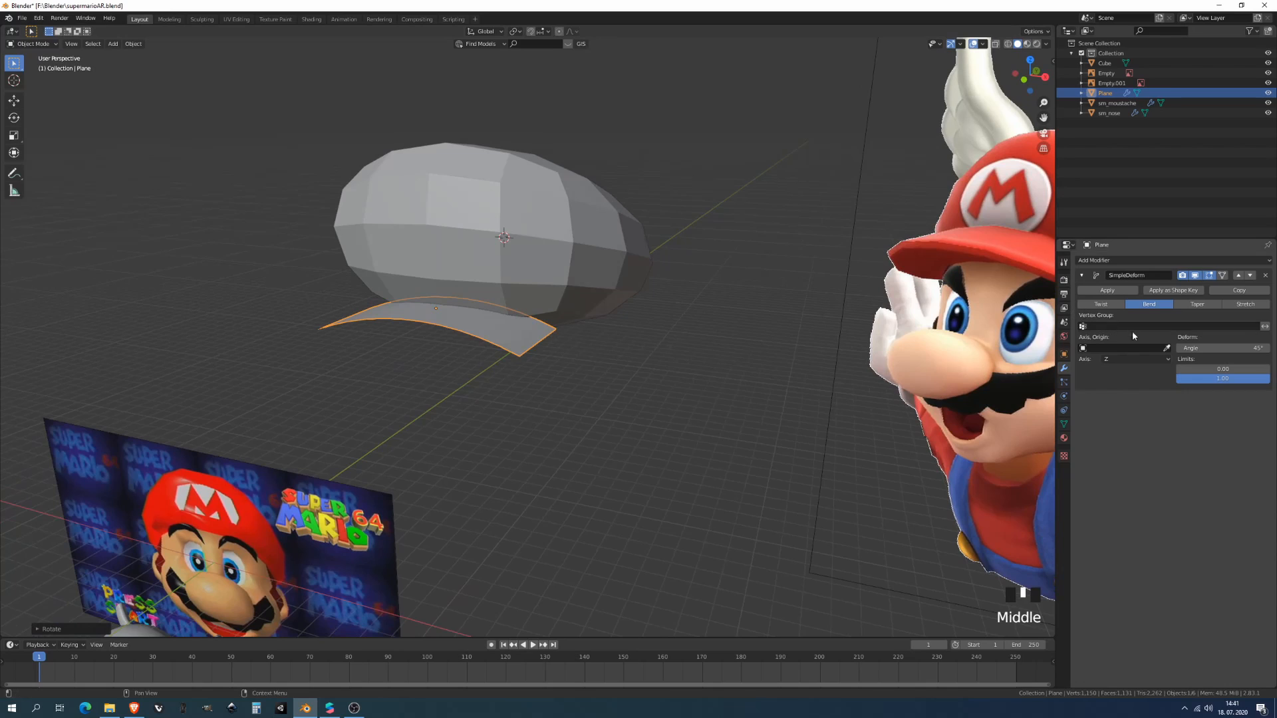
- Set the brim's Simple Deform bend angle to 57.4° and apply the modifier
left_click_drag(1222, 348, 1190, 348)
middle_click_drag(743, 325, 761, 300)
scroll(748, 293, "up", 1)
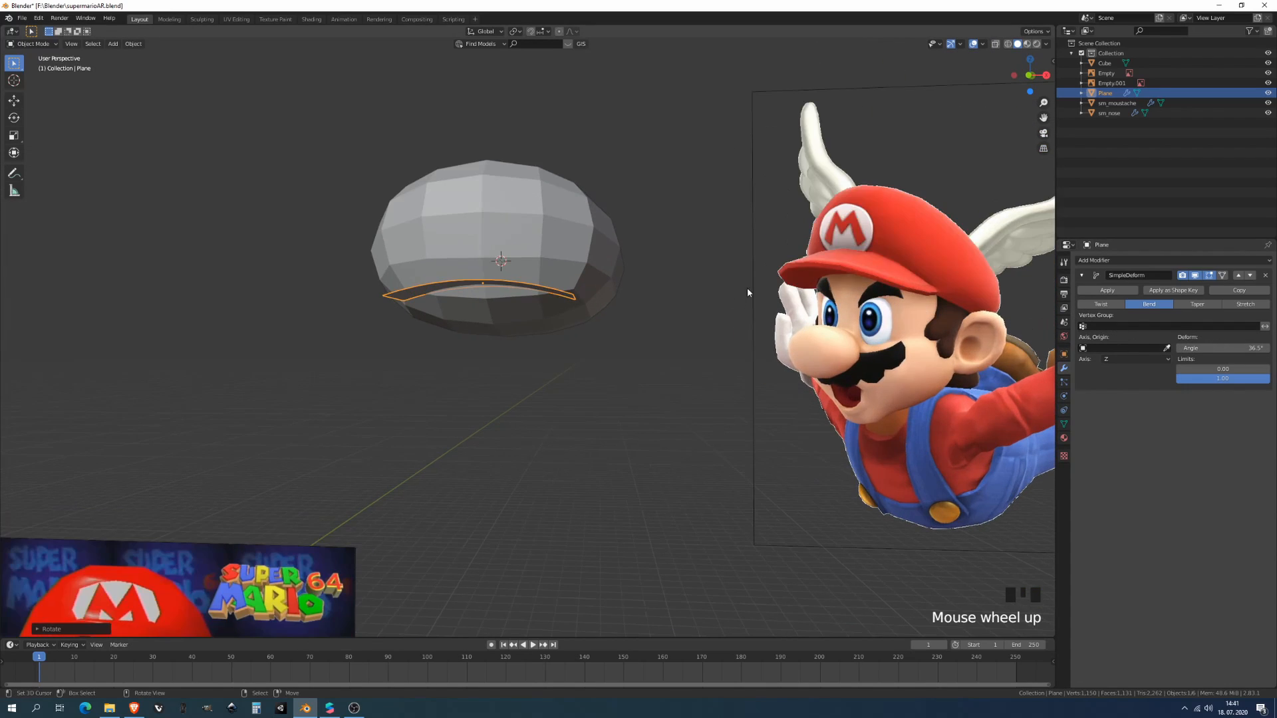
middle_click_drag(880, 279, 845, 293)
mouse_move(1224, 347)
left_mouse_down()
mouse_move(1250, 348)
mouse_move(1224, 347)
left_mouse_up()
middle_click_drag(599, 346, 1077, 277)
left_click(1094, 260)
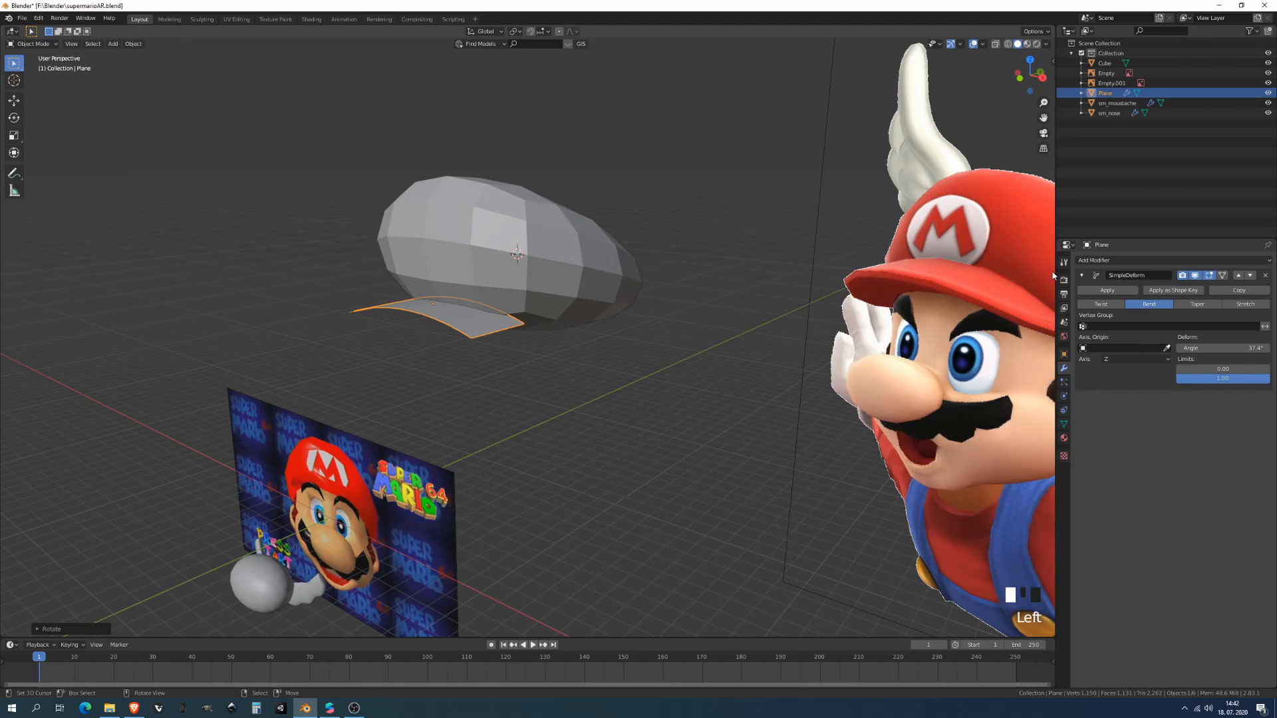
left_click(1107, 291)
- Add Solidify, Bevel and Subdivision Surface modifiers to the brim, with Bevel placed above Solidify in the stack
left_click(1105, 262)
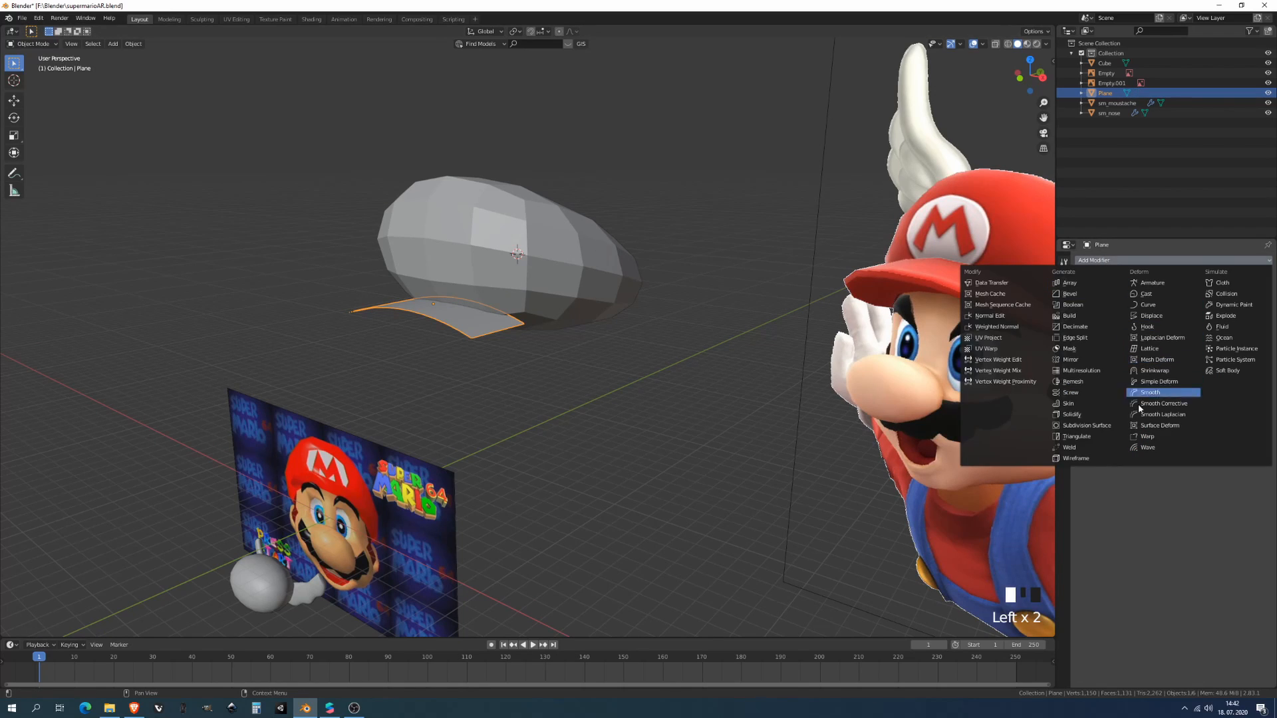
left_click(1098, 419)
left_click(1117, 261)
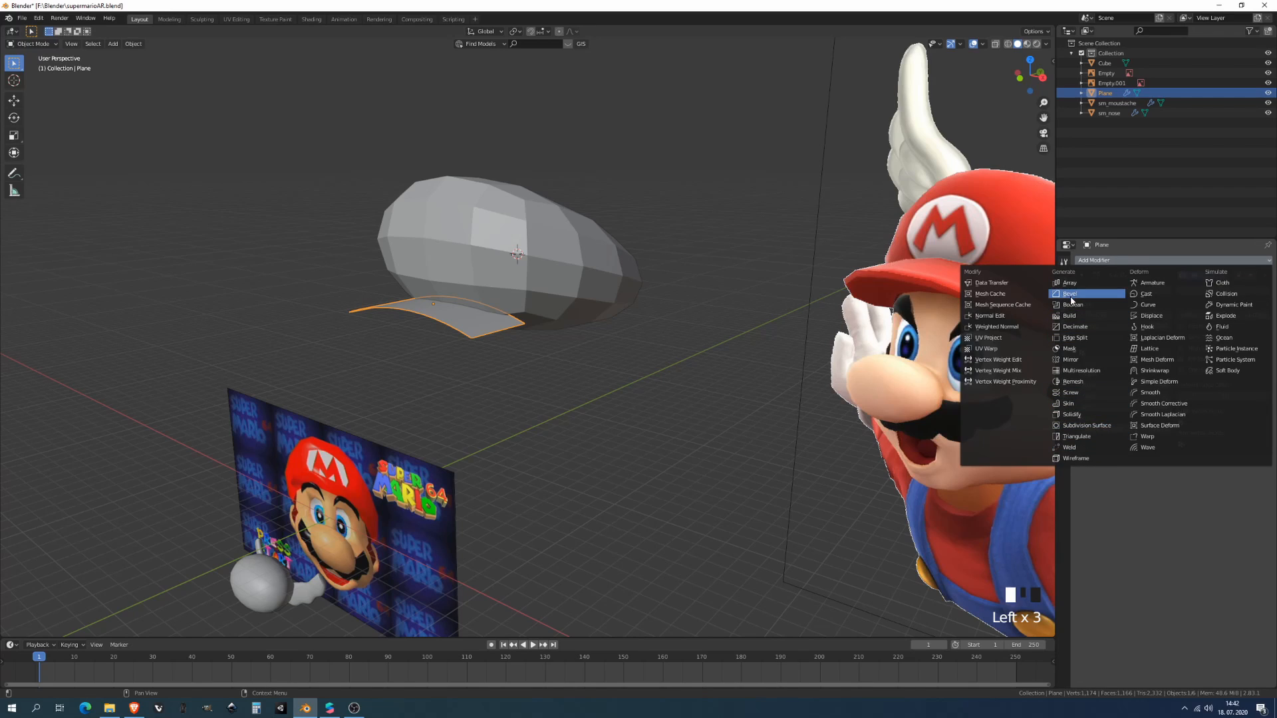
left_click(1091, 293)
left_click(1239, 465)
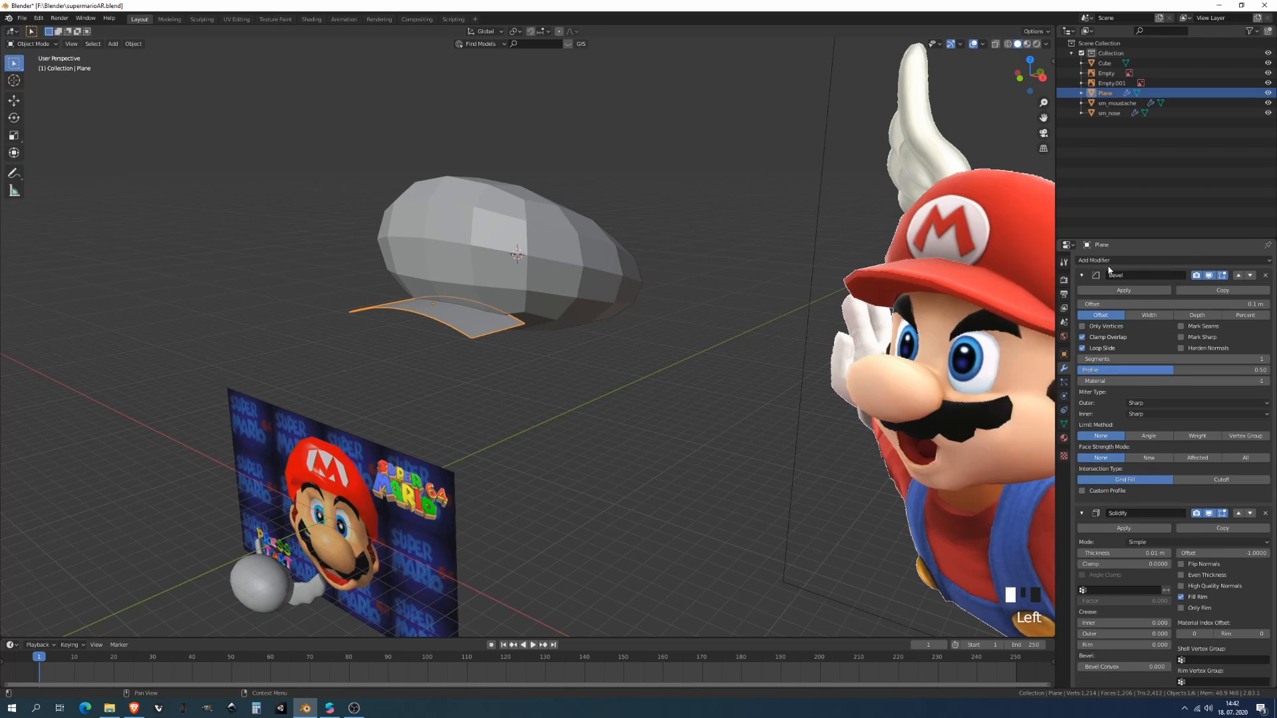
left_click(1131, 260)
left_click(1086, 425)
- Set the brim's Solidify thickness to 0.63 m
scroll(1165, 509, "down", 7)
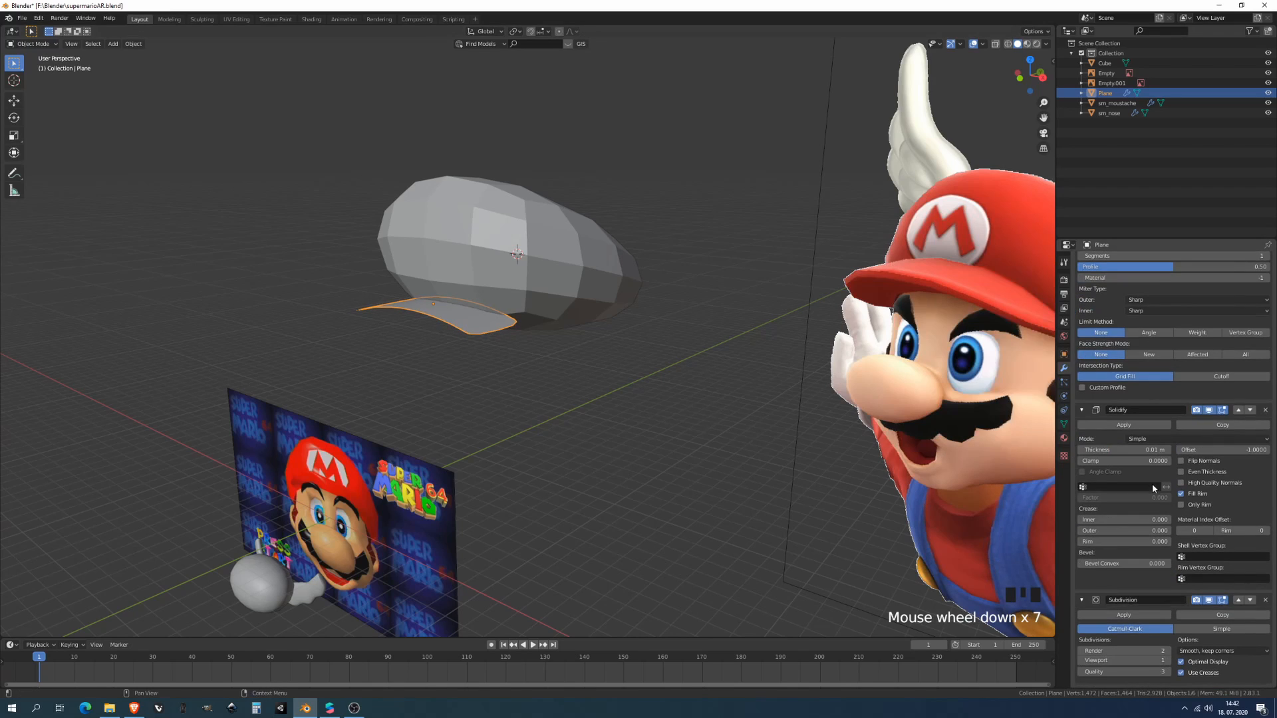
left_click_drag(1135, 451, 1161, 451)
middle_click_drag(832, 459, 791, 262)
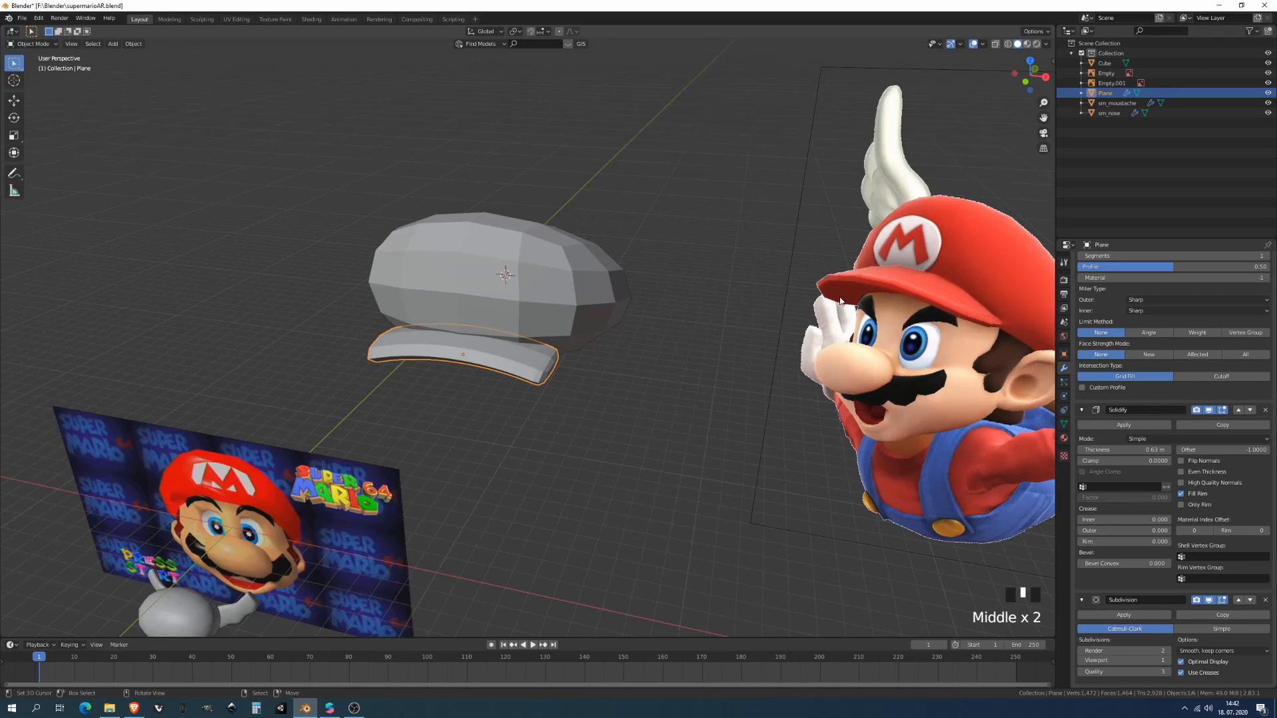
- Enter Edit Mode on the brim and select the two middle vertices of its front edge
key("Tab")
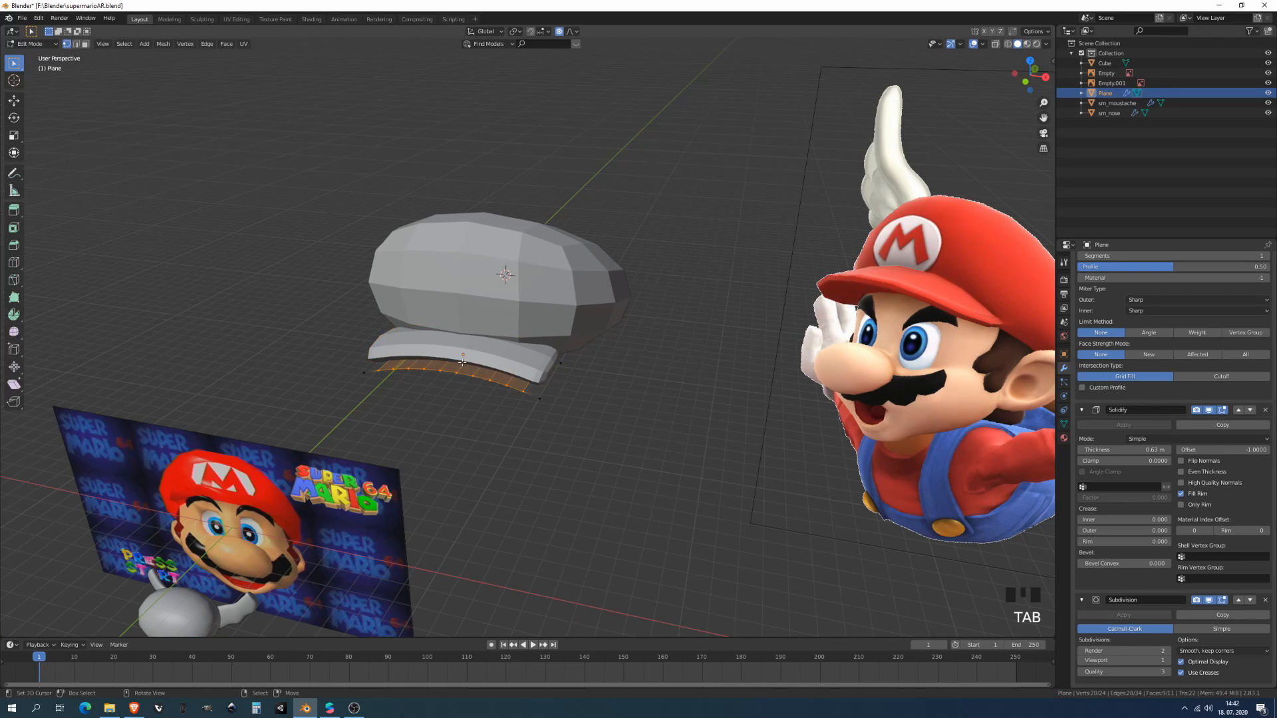
middle_click_drag(455, 373, 465, 385)
right_click(488, 386)
right_click(469, 388, "shift")
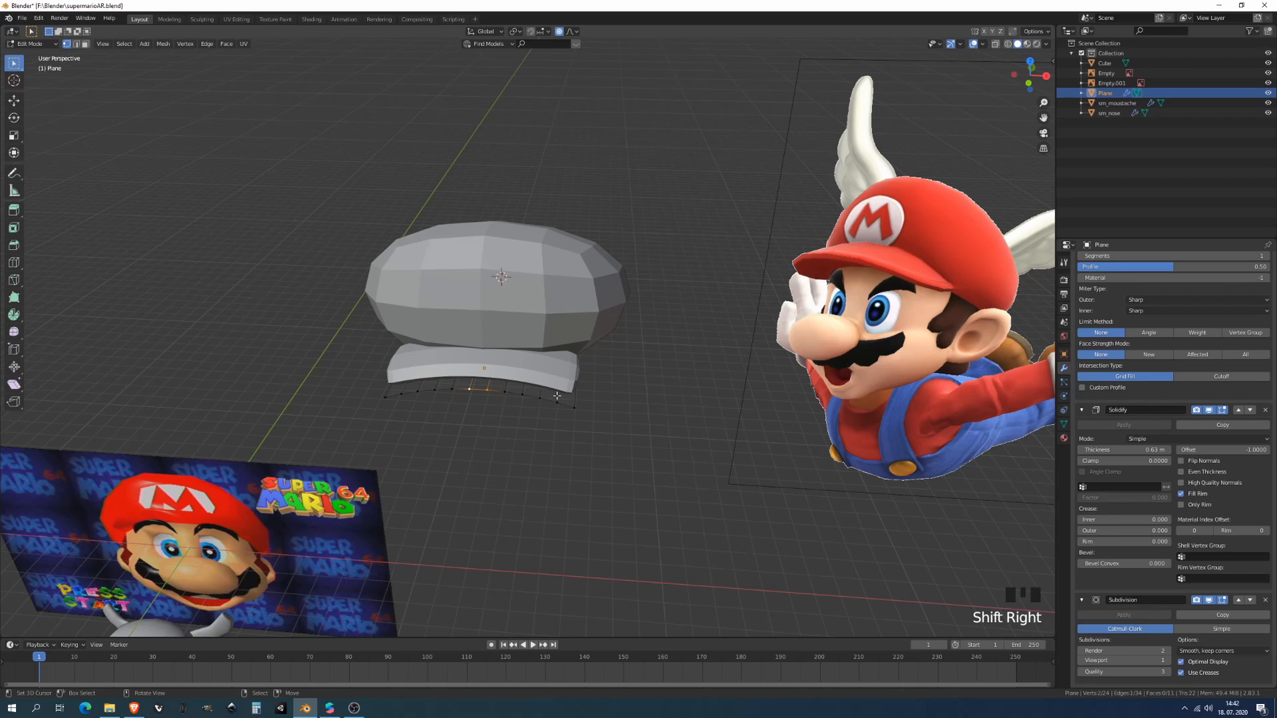
key("o")
key("g")
right_click(566, 417)
key("g")
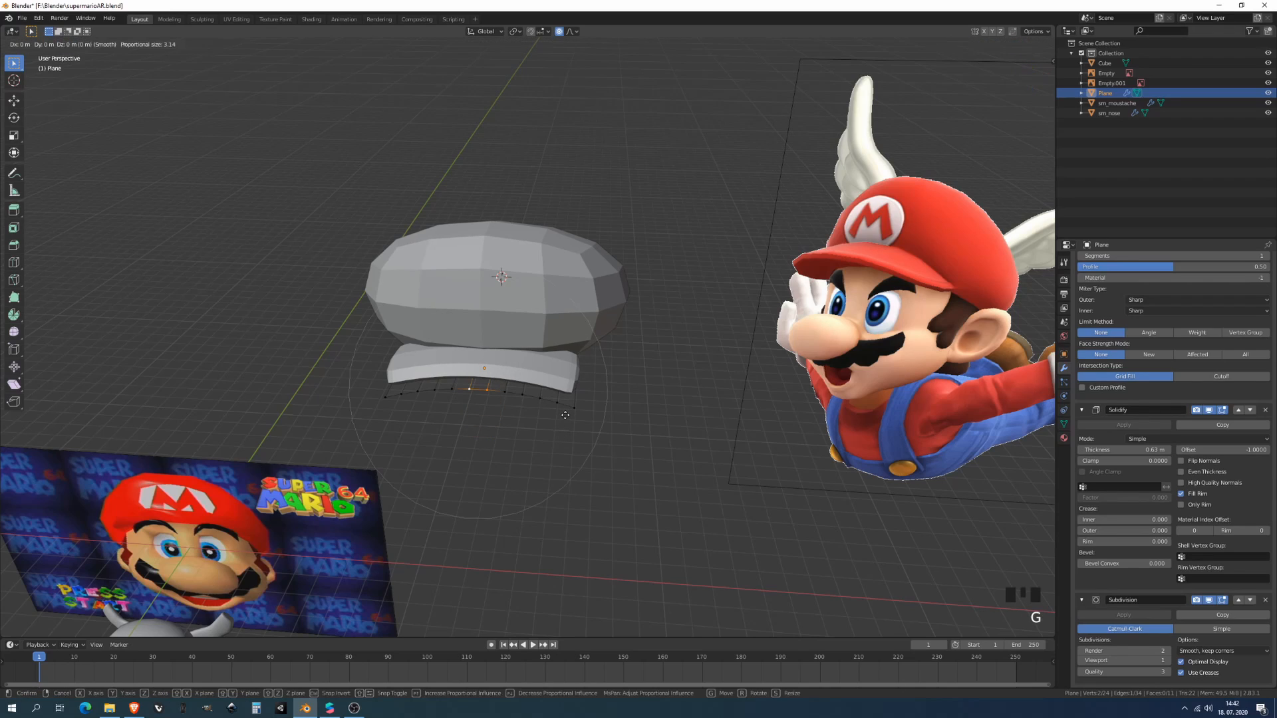
key("y")
scroll(562, 443, "up", 1)
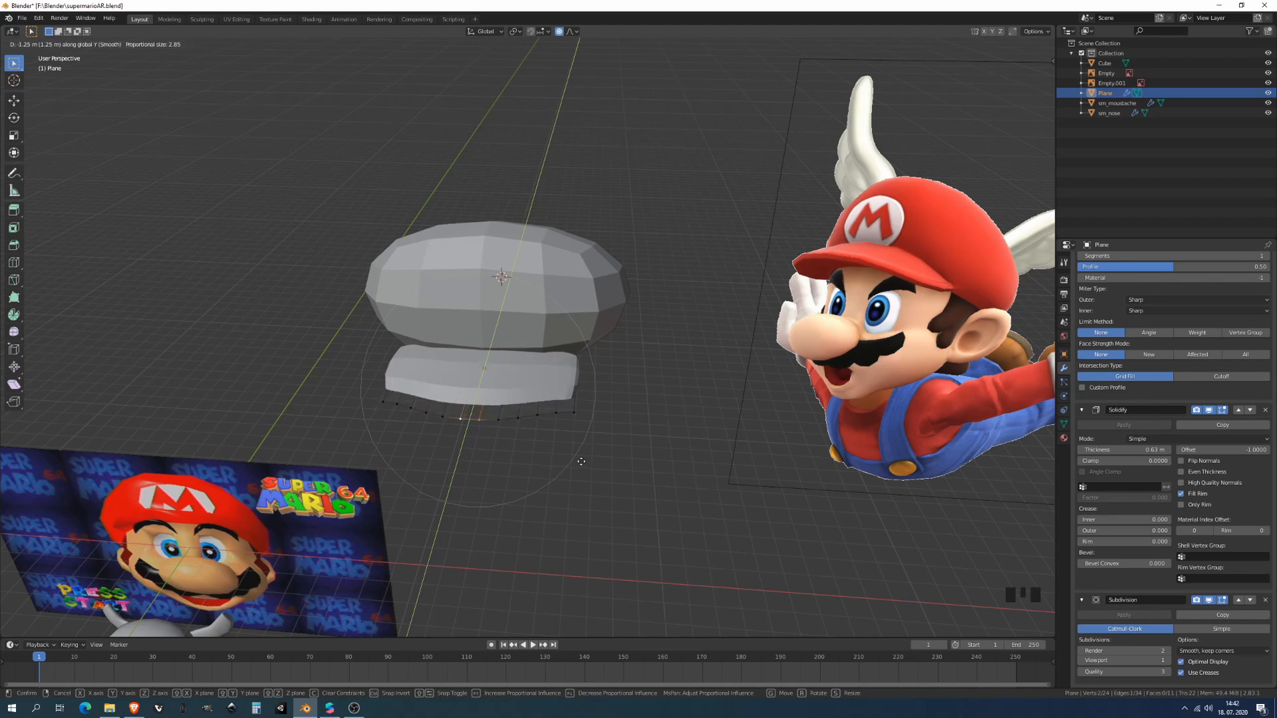
right_click(596, 512)
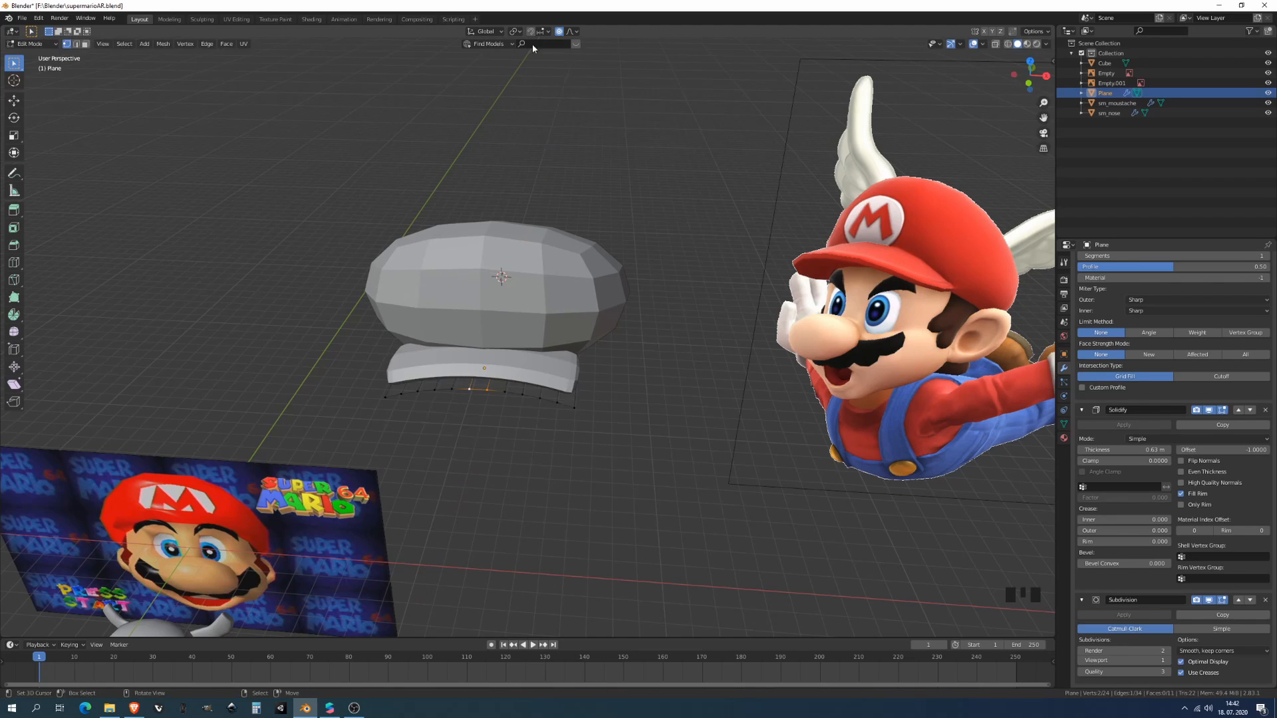
- Try to pull the brim's middle front vertices forward along Y with Sphere proportional falloff, and return to Object Mode
left_click(571, 32)
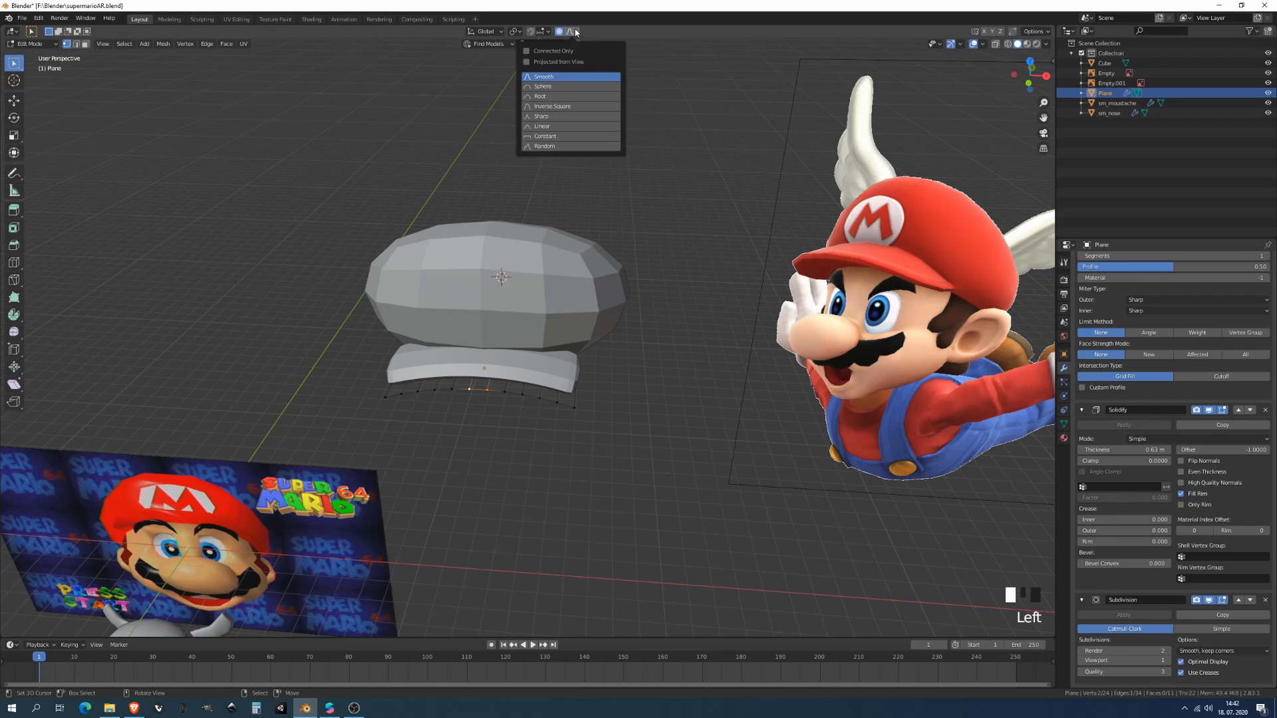
left_click(560, 86)
key("g")
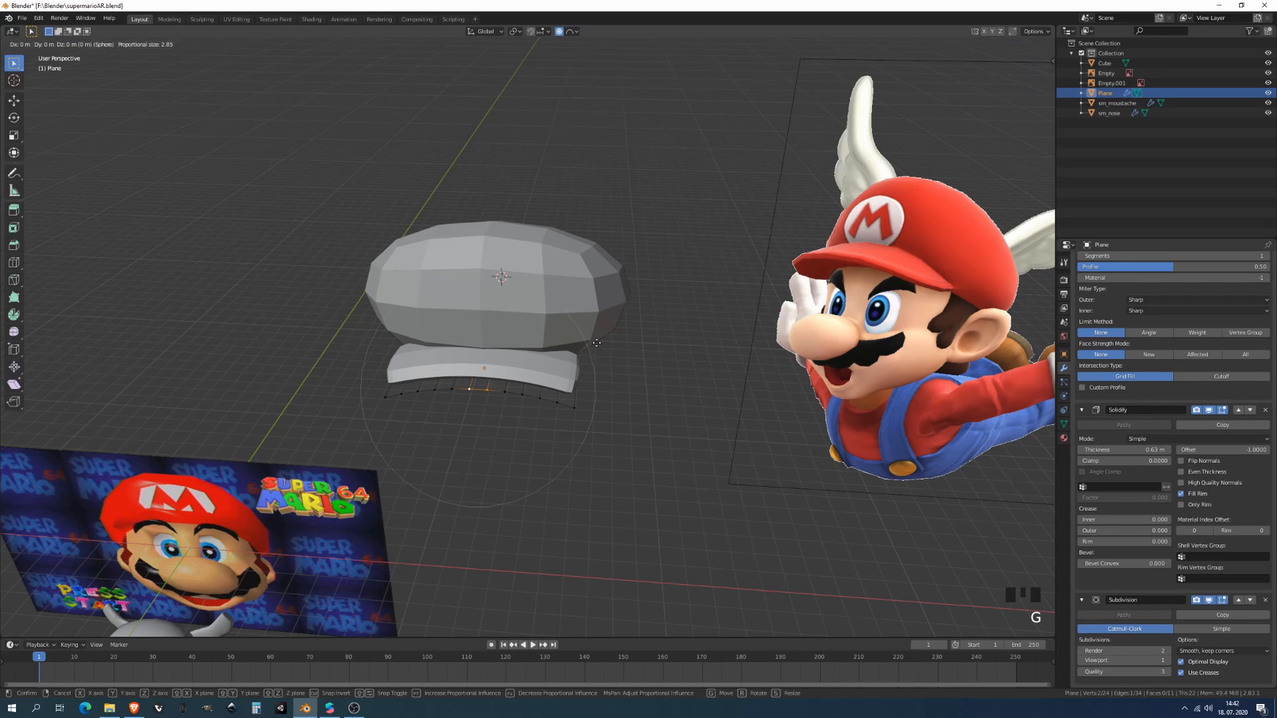
key("y")
scroll(597, 406, "up", 3)
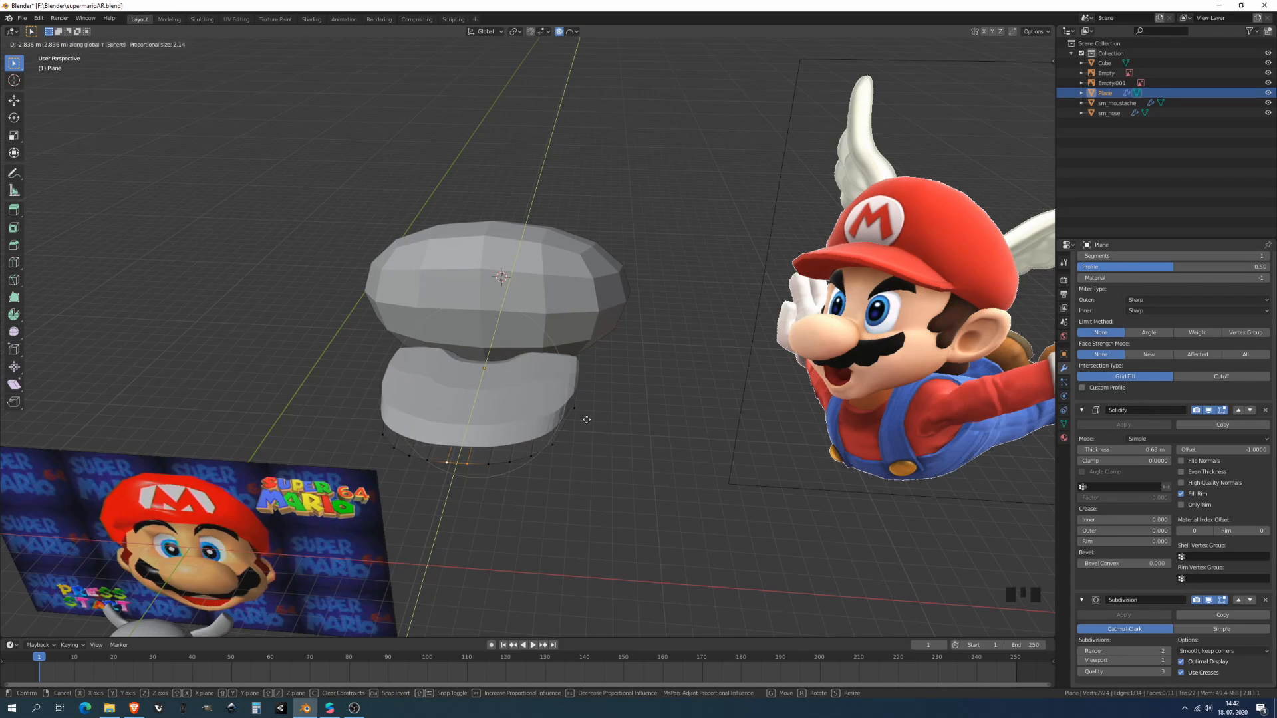
left_click(582, 429)
middle_click_drag(582, 429, 504, 393)
key("Tab")
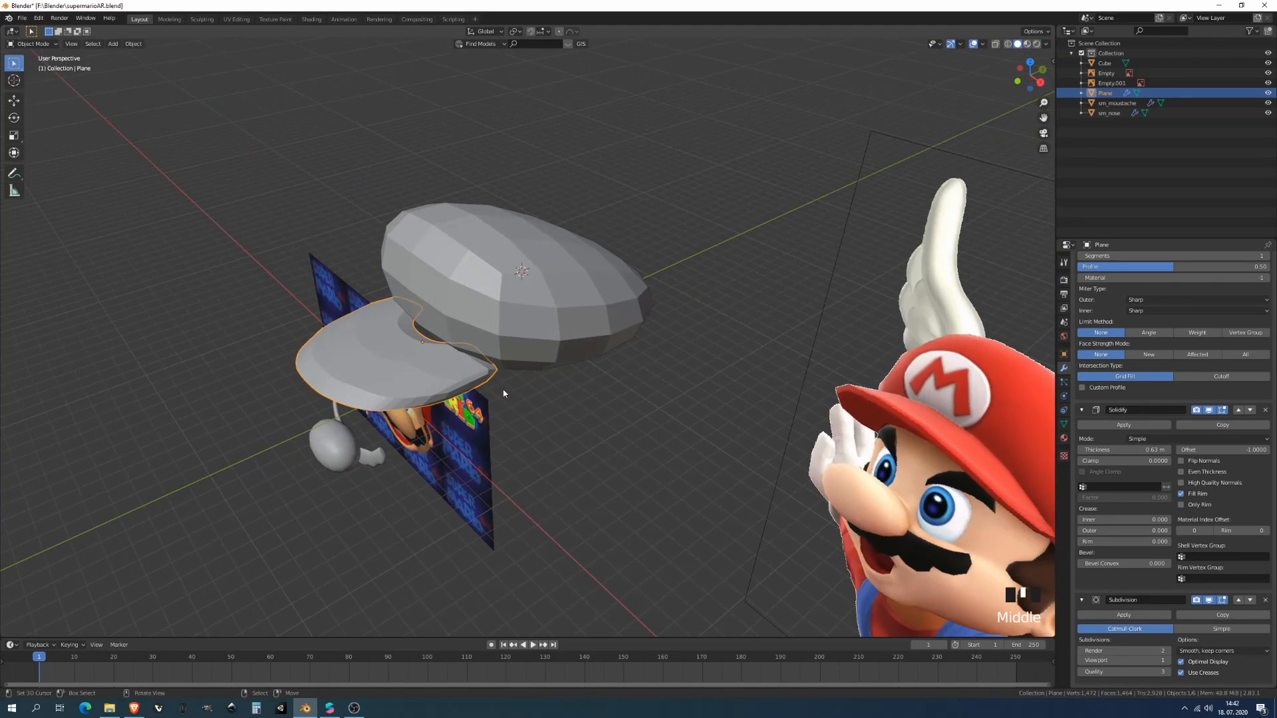
- Undo the Sphere-falloff move and pull the brim's middle front vertices forward along Y with Smooth proportional falloff
key("ctrl+z")
key("ctrl+z")
key("ctrl+z")
key("ctrl+z")
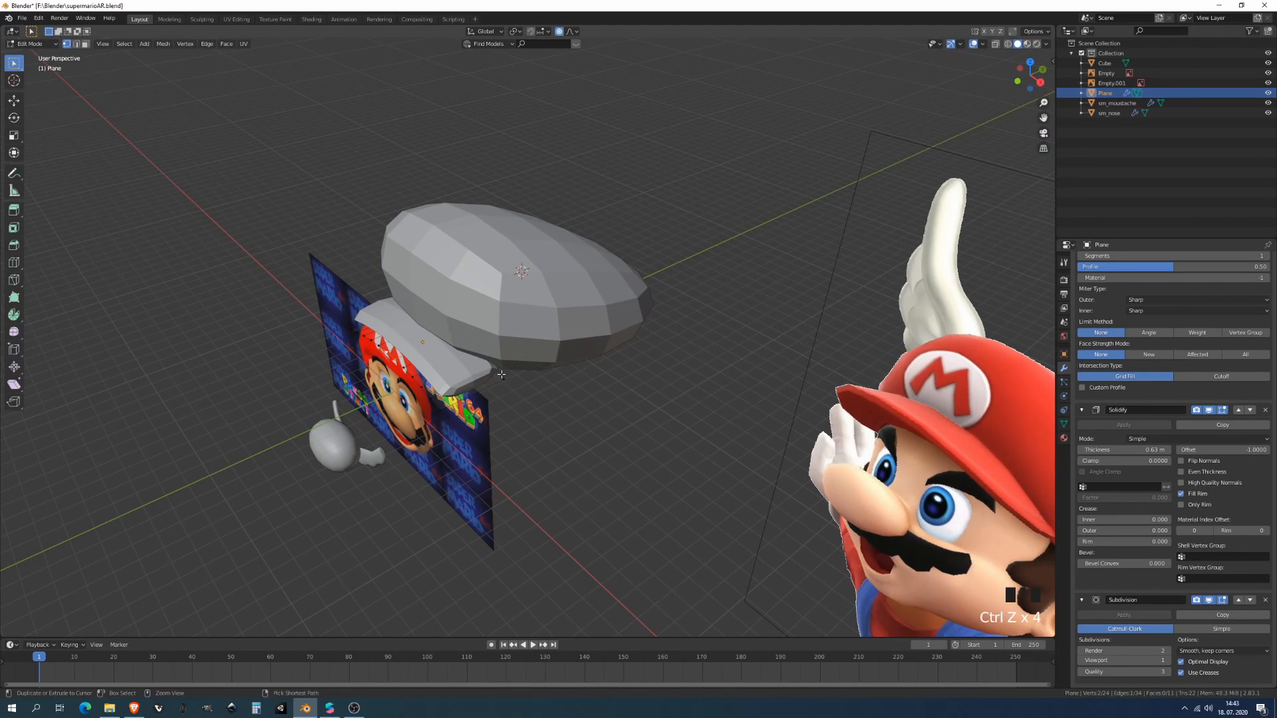
key("g")
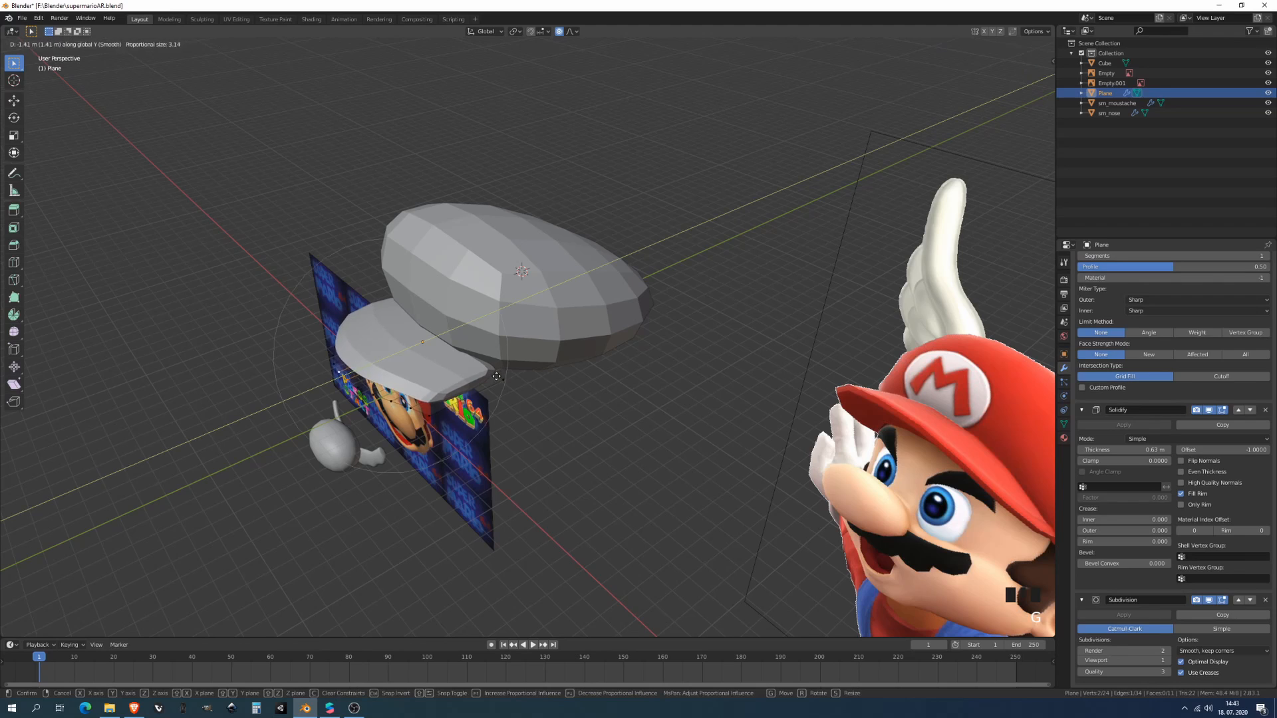
left_click(472, 397)
- Move the brim's two front corner vertices back along Y with Smooth proportional falloff and return to Object Mode
right_click(440, 416)
middle_click_drag(432, 419, 427, 447)
key("g")
key("Escape")
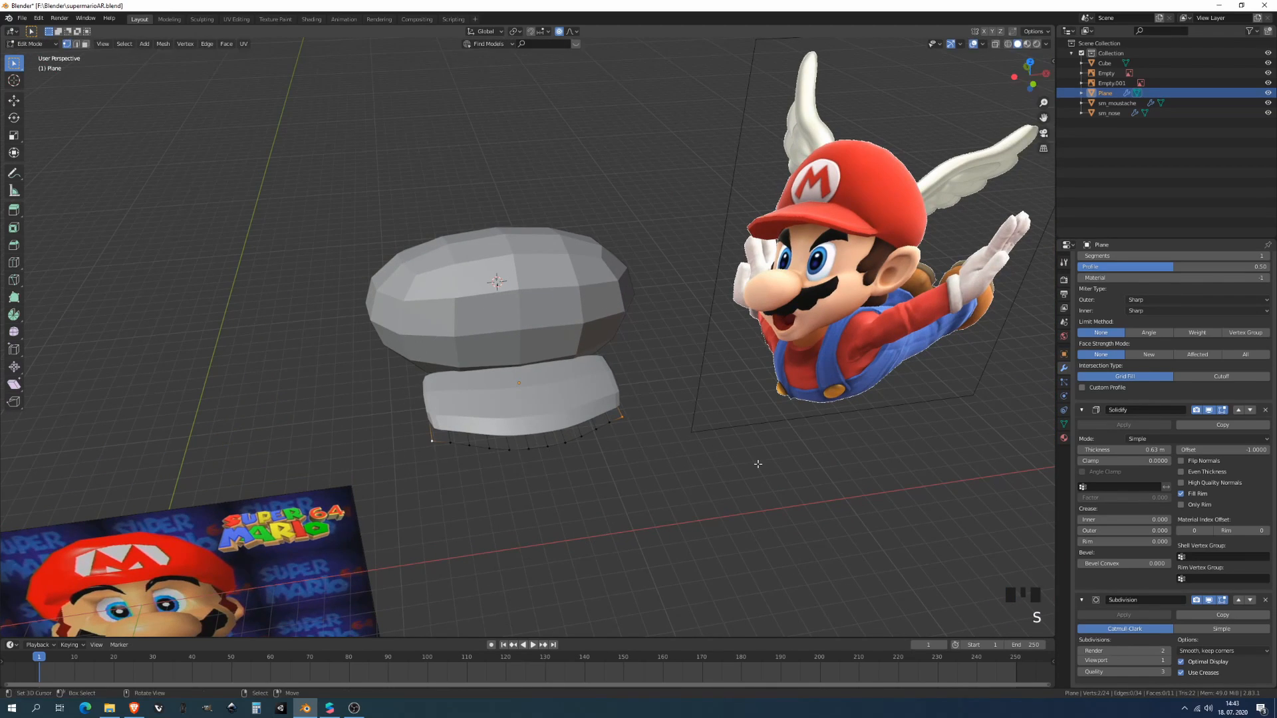
key("g")
key("Escape")
key("g")
key("y")
scroll(745, 453, "up", 5)
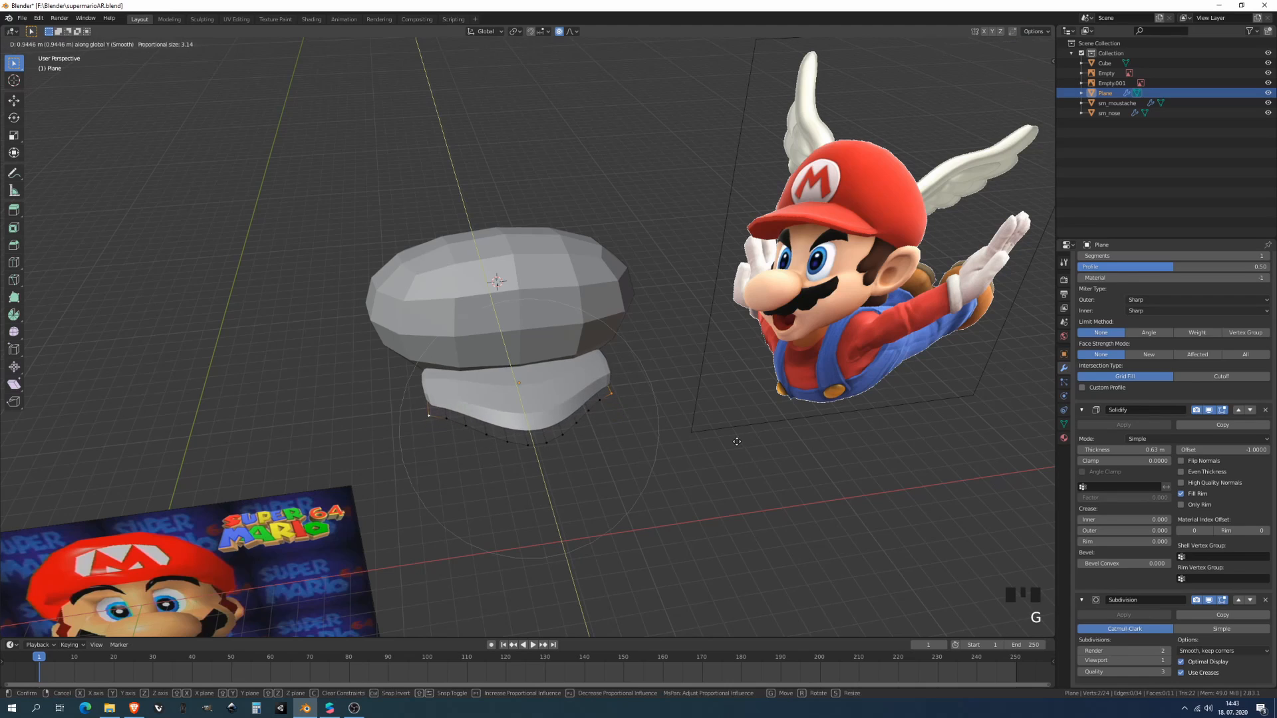
left_click(746, 445)
key("Tab")
middle_click_drag(746, 445, 587, 372)
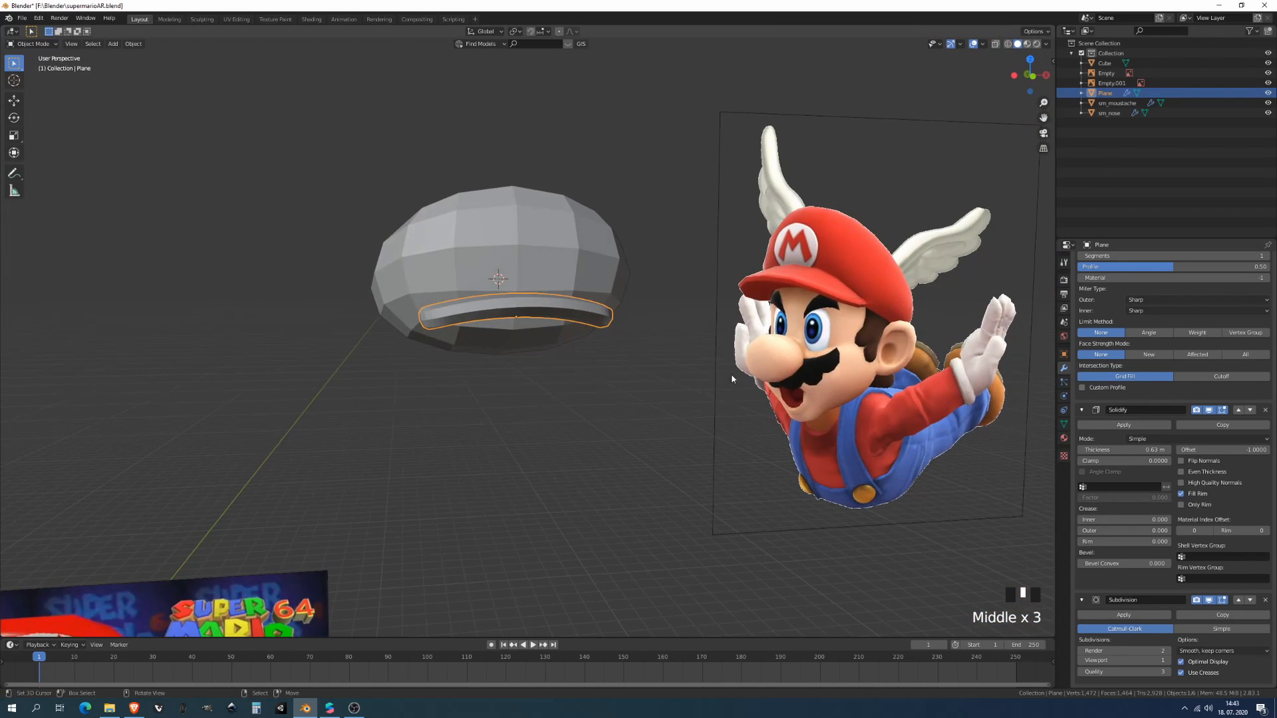
- Set the brim's Solidify thickness to 0.447 m
middle_click_drag(731, 378, 605, 346)
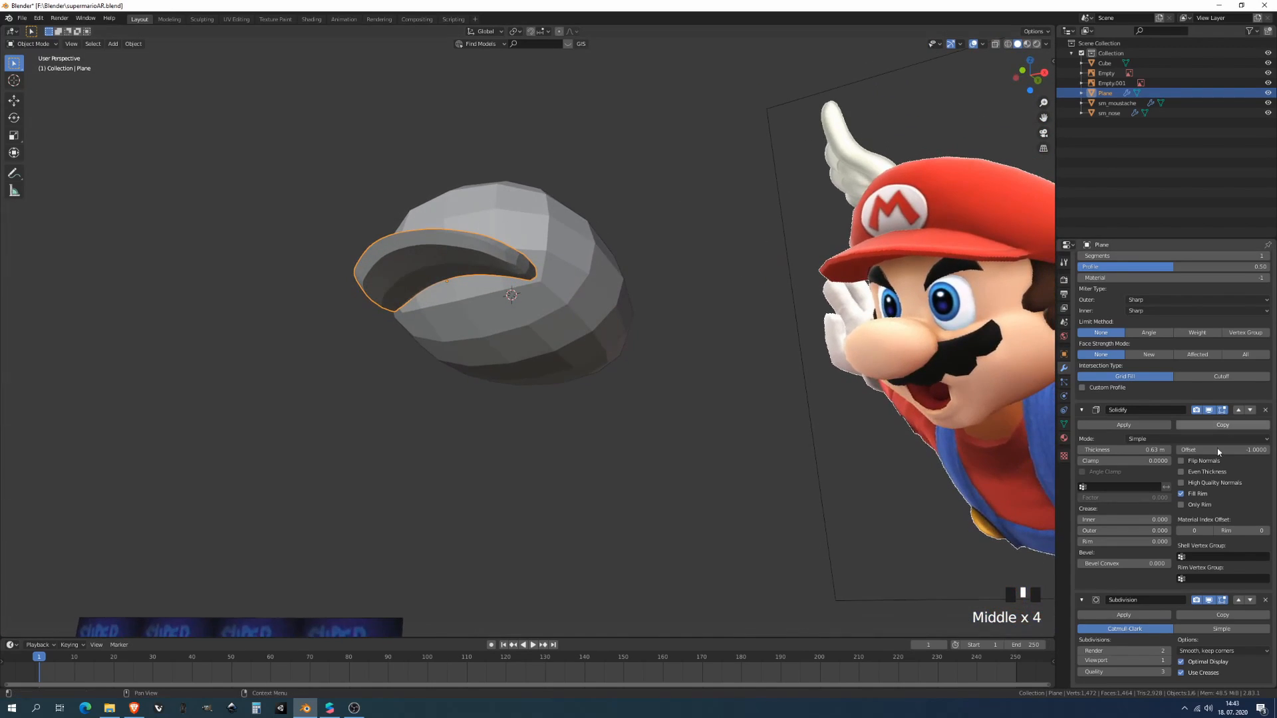
left_click(1123, 450)
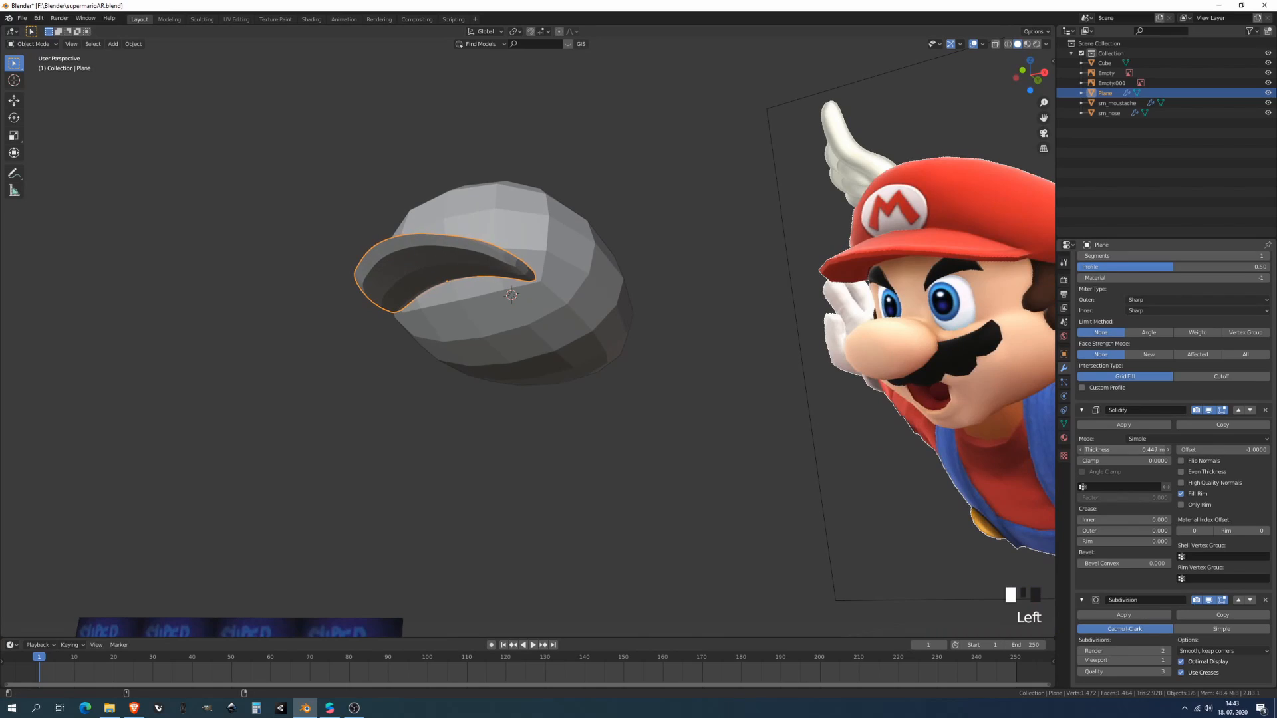
middle_click_drag(652, 433, 505, 412)
middle_click_drag(802, 467, 825, 399)
- Add a Simple Deform modifier to the brim and place it first in the modifier stack, above Bevel
scroll(1183, 440, "up", 10)
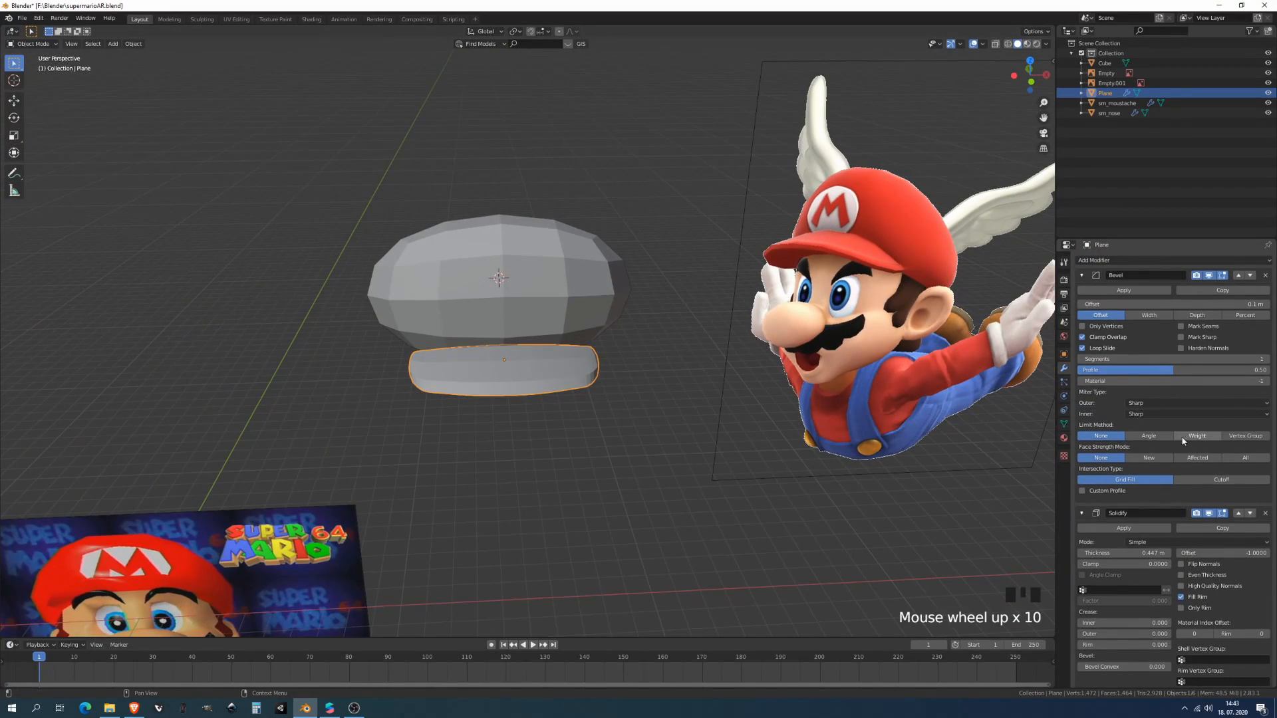
left_click(1123, 261)
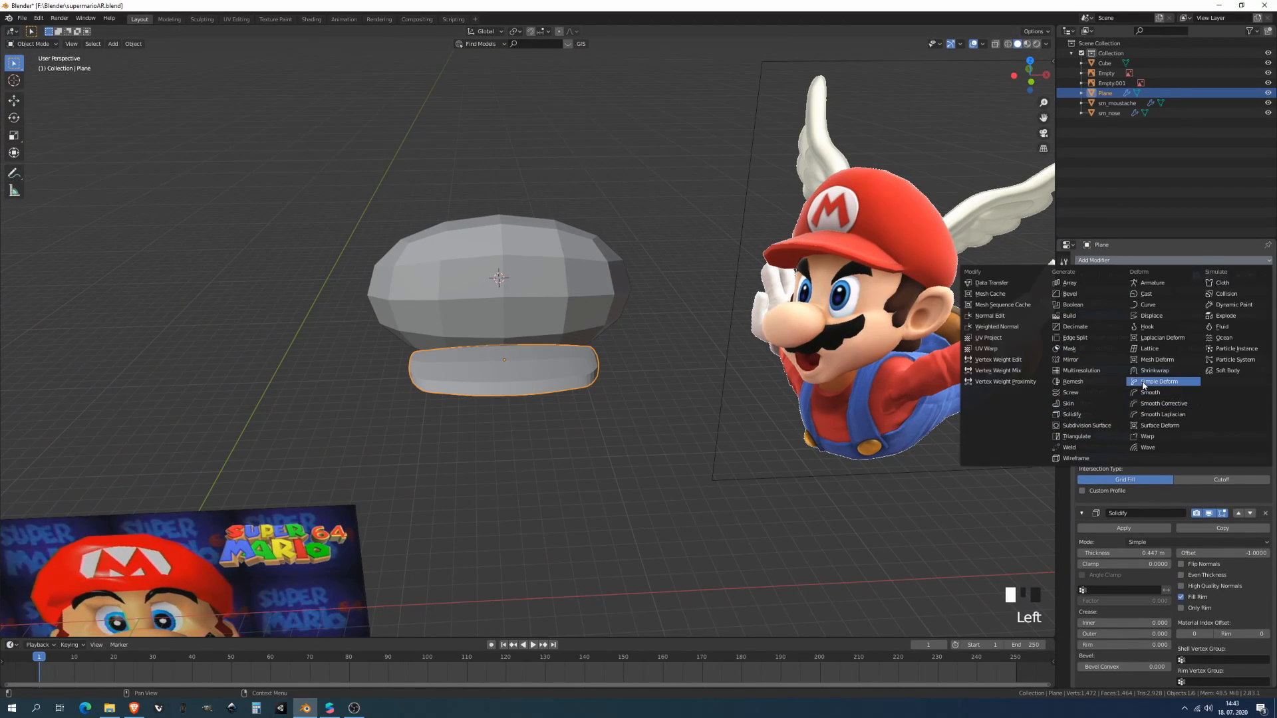
left_click(1084, 409)
scroll(1153, 560, "down", 5)
scroll(1163, 564, "down", 8)
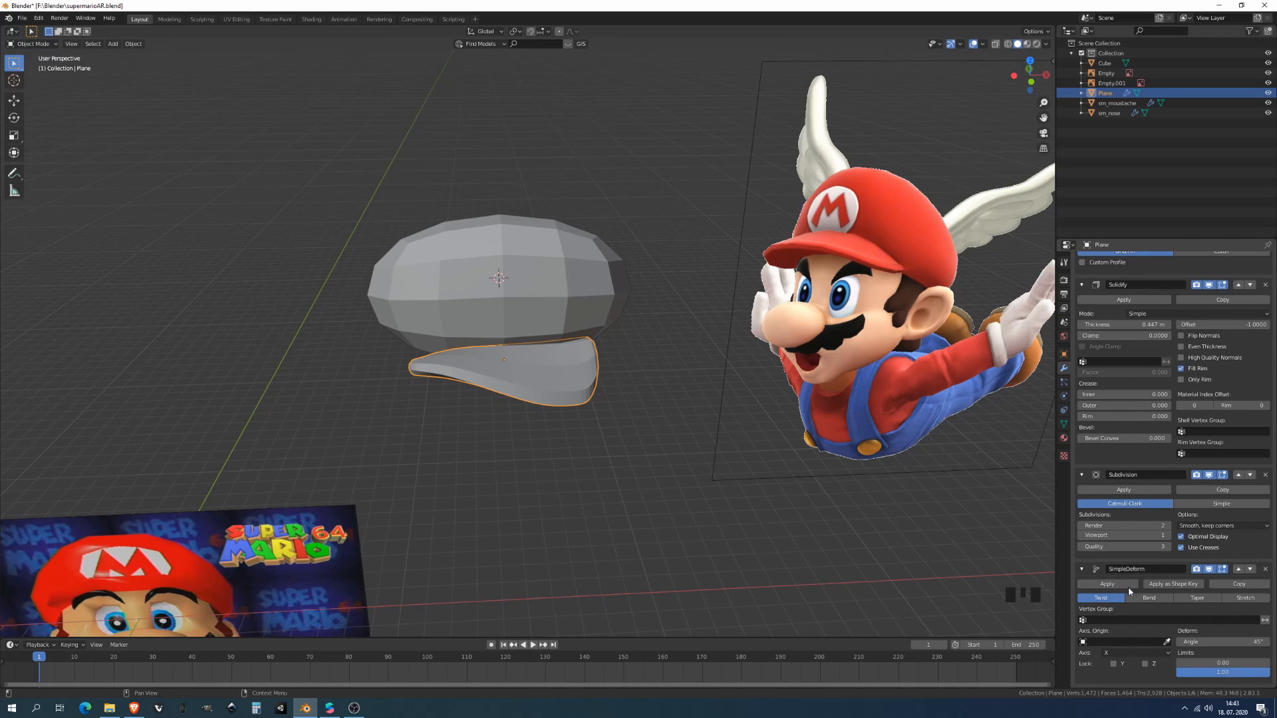
left_click(1239, 569)
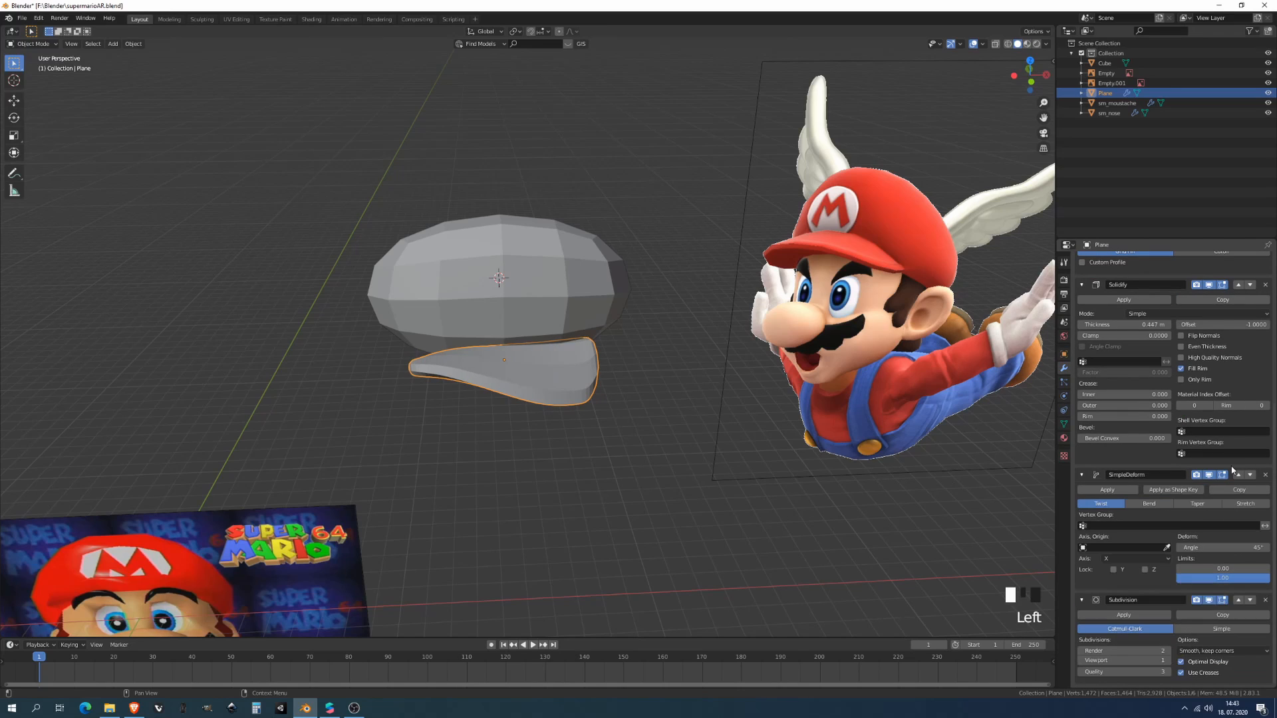
left_click(1238, 474)
scroll(1164, 532, "up", 9)
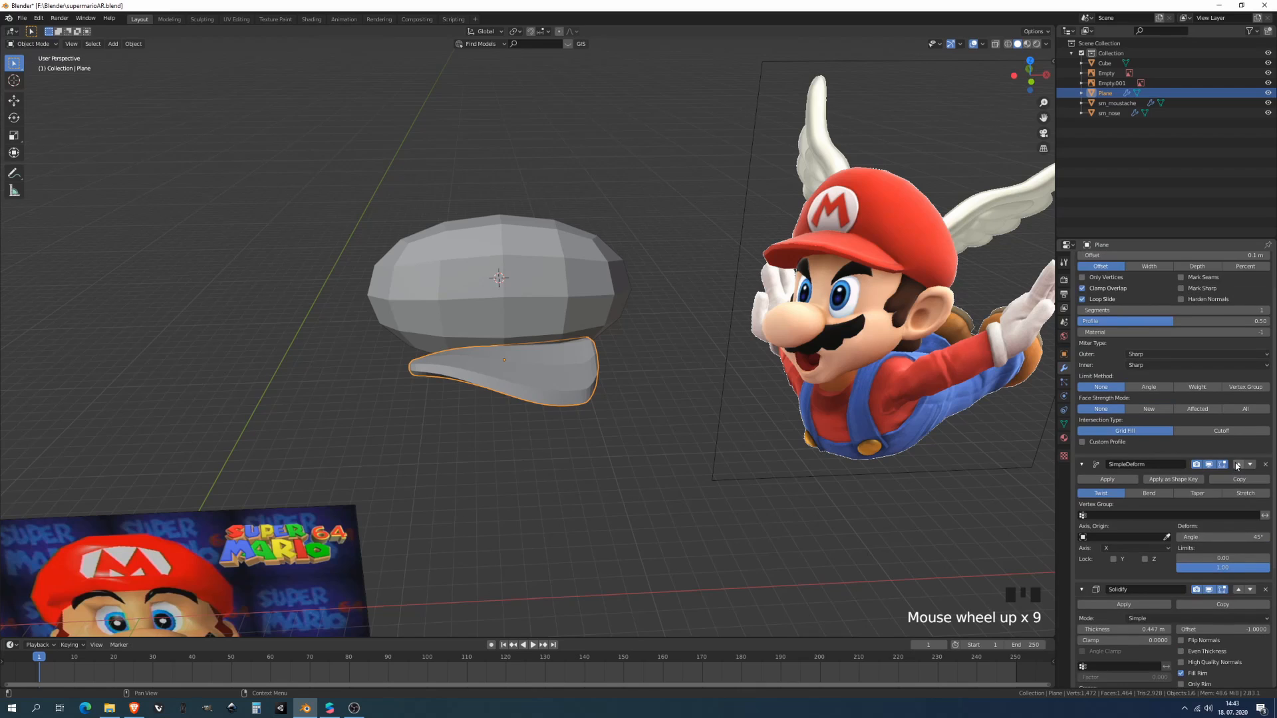
scroll(1163, 533, "up", 5)
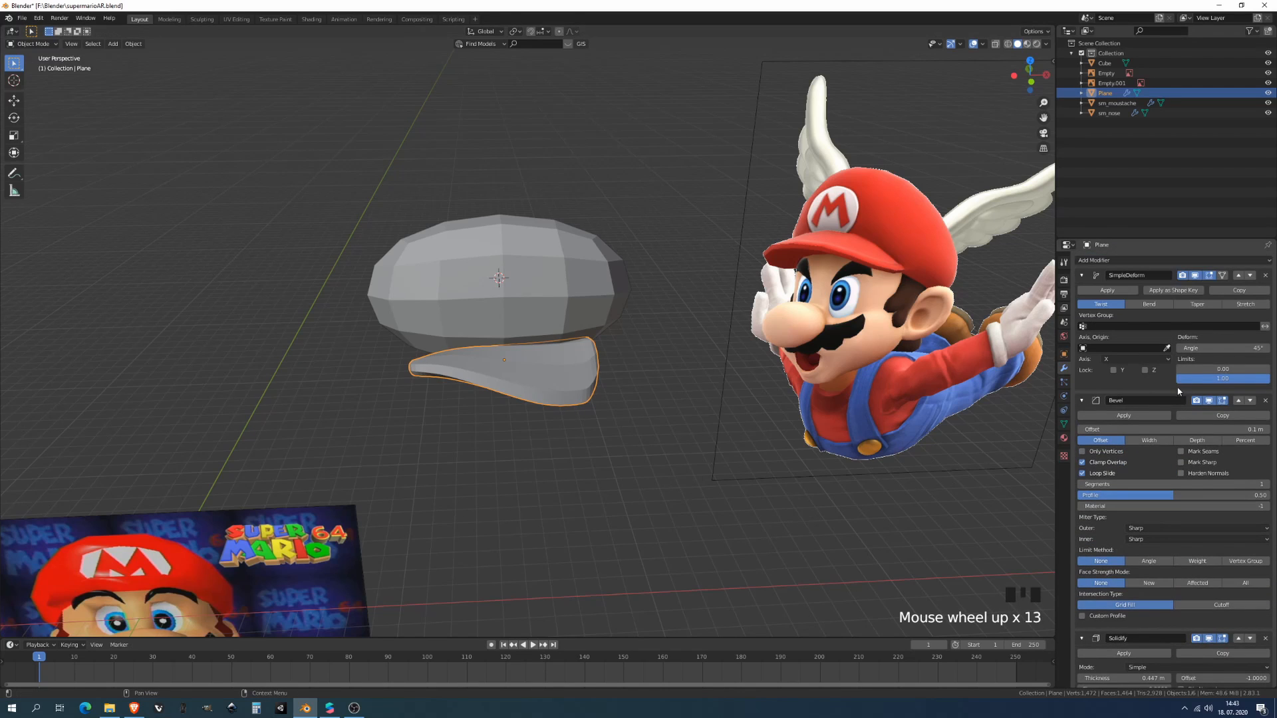
- Set the brim's new Simple Deform modifier to Bend and check the shape against the cap
middle_click_drag(677, 418, 939, 353)
left_click(1149, 304)
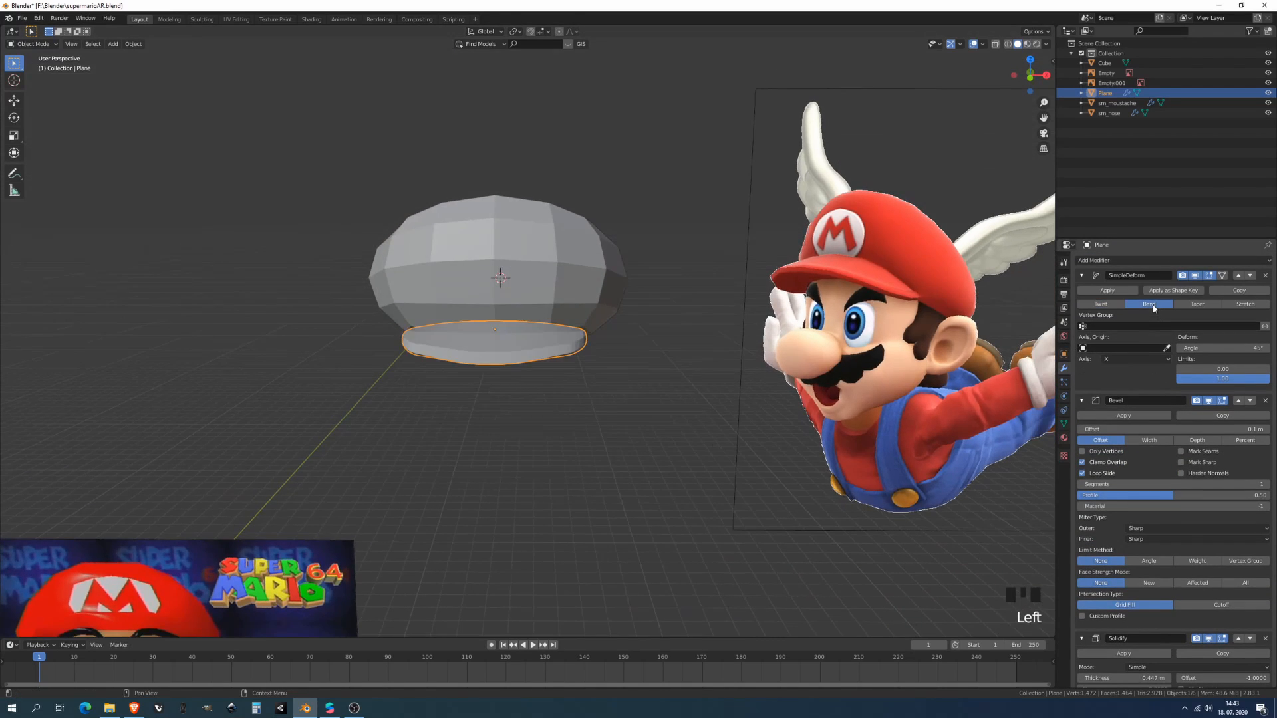
middle_click_drag(725, 372, 655, 393)
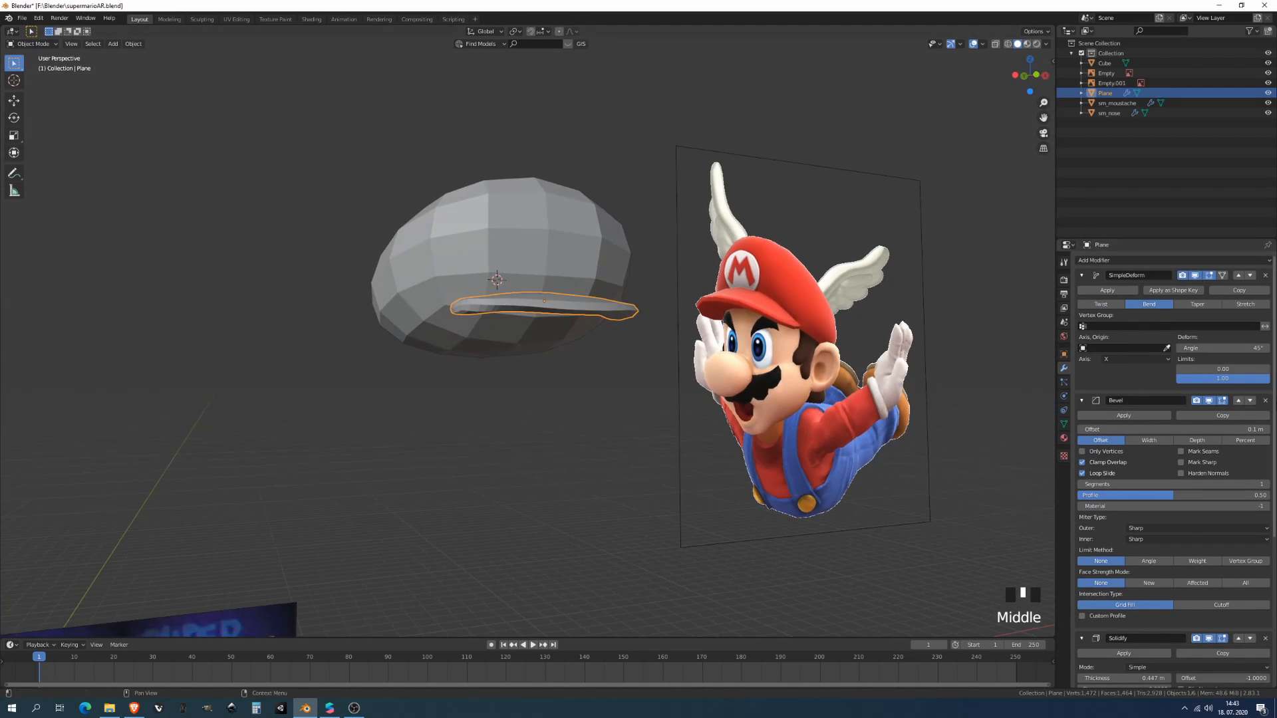
- Set the brim's Simple Deform bend axis to Z and reduce its angle to 17.4°
left_click(1108, 359)
left_click(1117, 396)
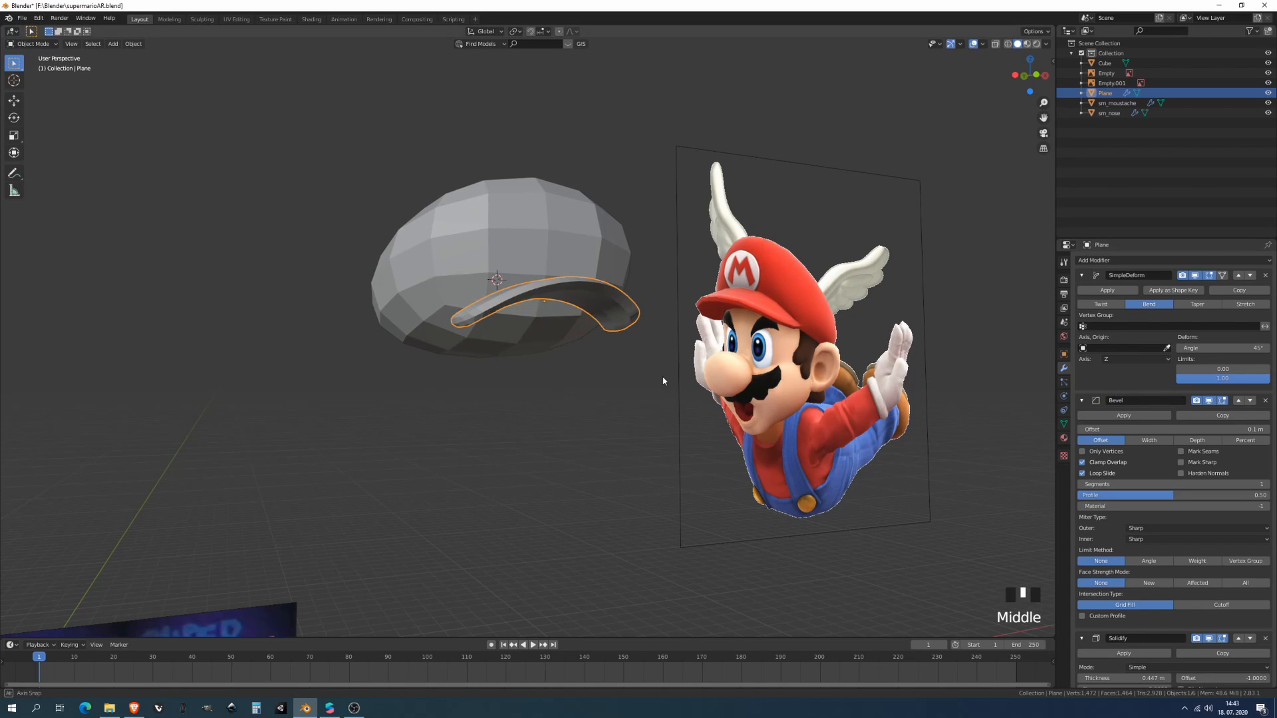
middle_click_drag(665, 379, 633, 385)
left_click_drag(1224, 348, 1171, 348)
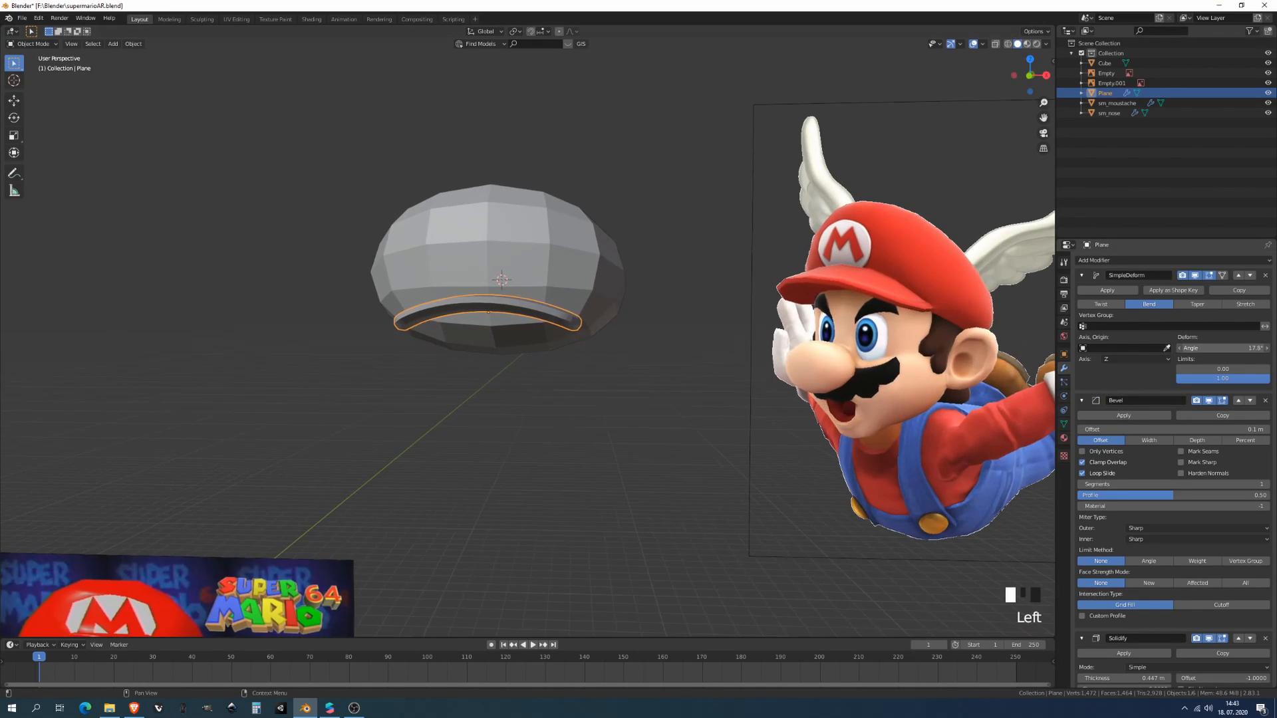
middle_click_drag(656, 346, 686, 343)
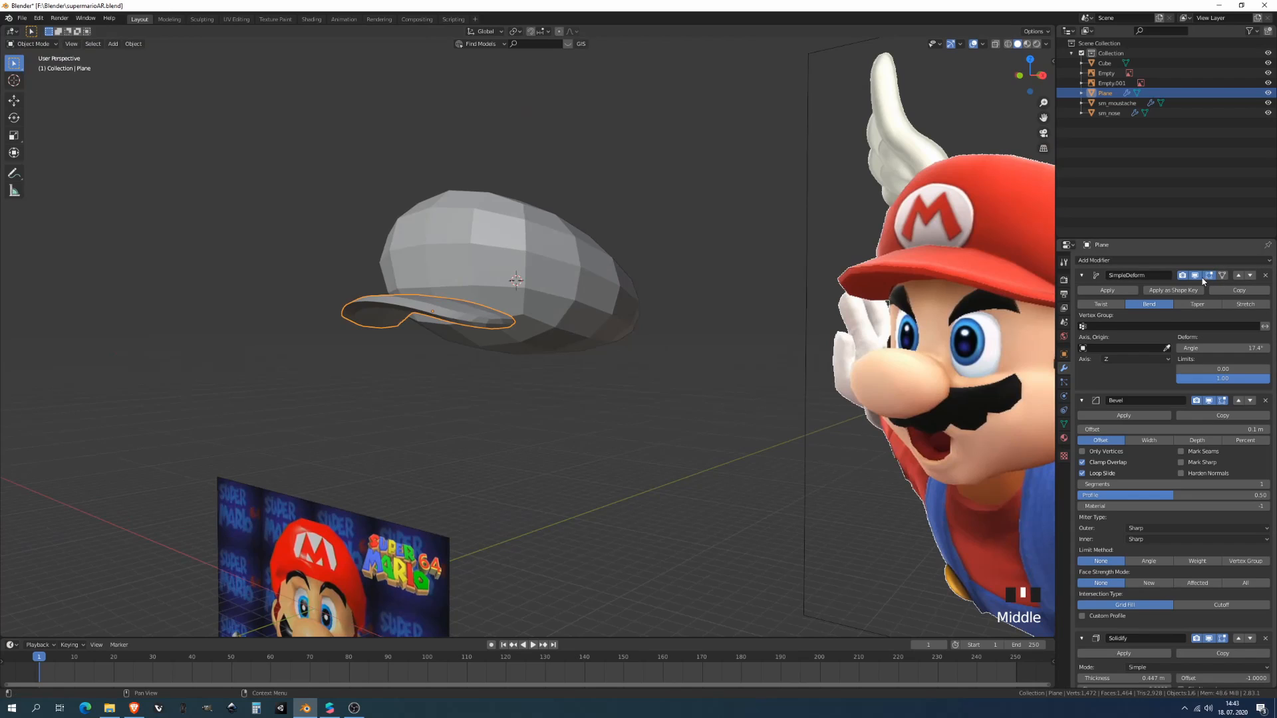
- Compare the brim with and without the bend in the viewport and fine-tune the bend angle
left_click(1196, 276)
left_click(1195, 276)
middle_click_drag(765, 343, 833, 342)
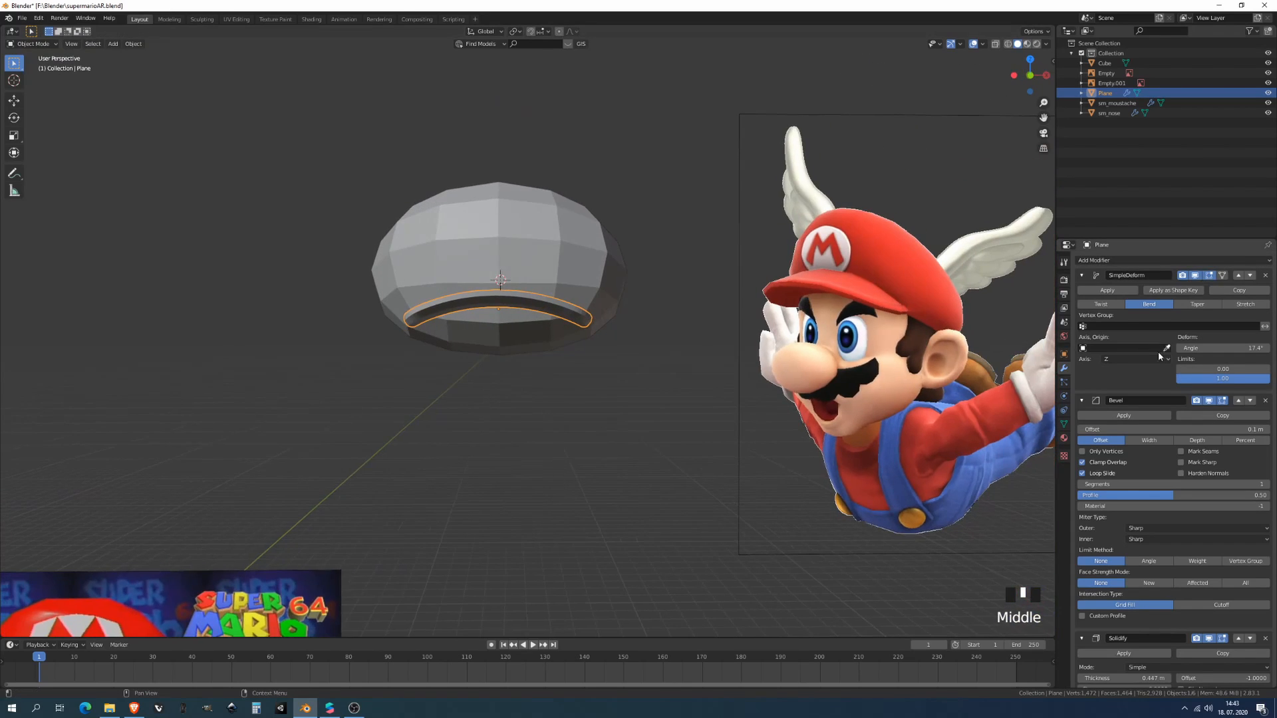
left_click_drag(1204, 350, 1212, 350)
- Apply the brim's Simple Deform modifier and check the bent mesh in Edit Mode before returning to Object Mode
mouse_move(506, 379)
middle_mouse_down()
mouse_move(572, 380)
mouse_move(497, 397)
middle_mouse_up()
left_click(1108, 290)
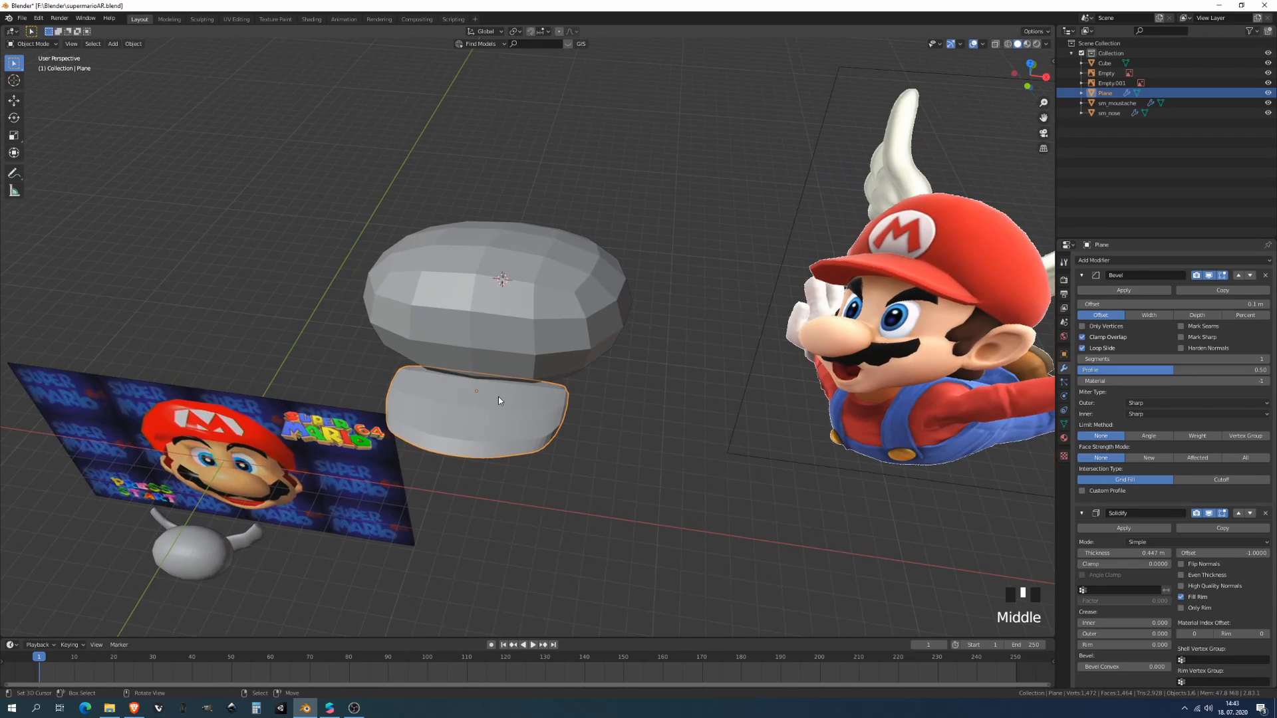
key("Tab")
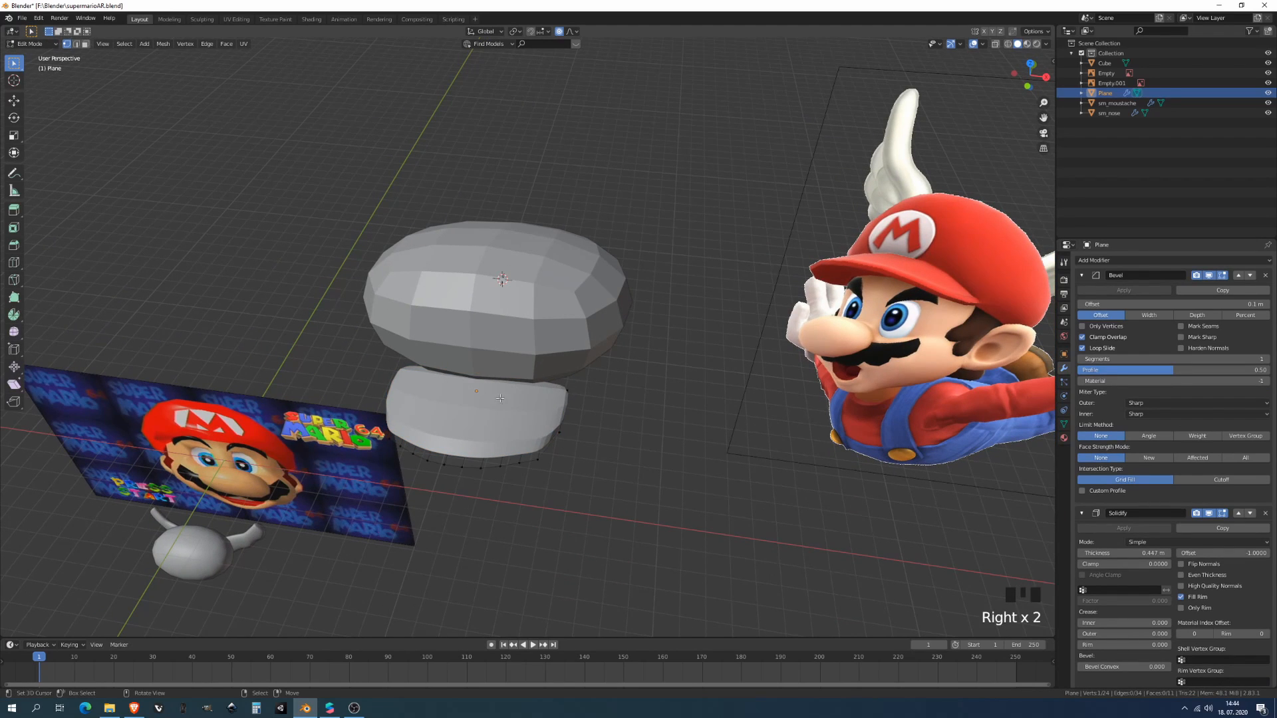
middle_click_drag(501, 398, 452, 435)
key("Tab")
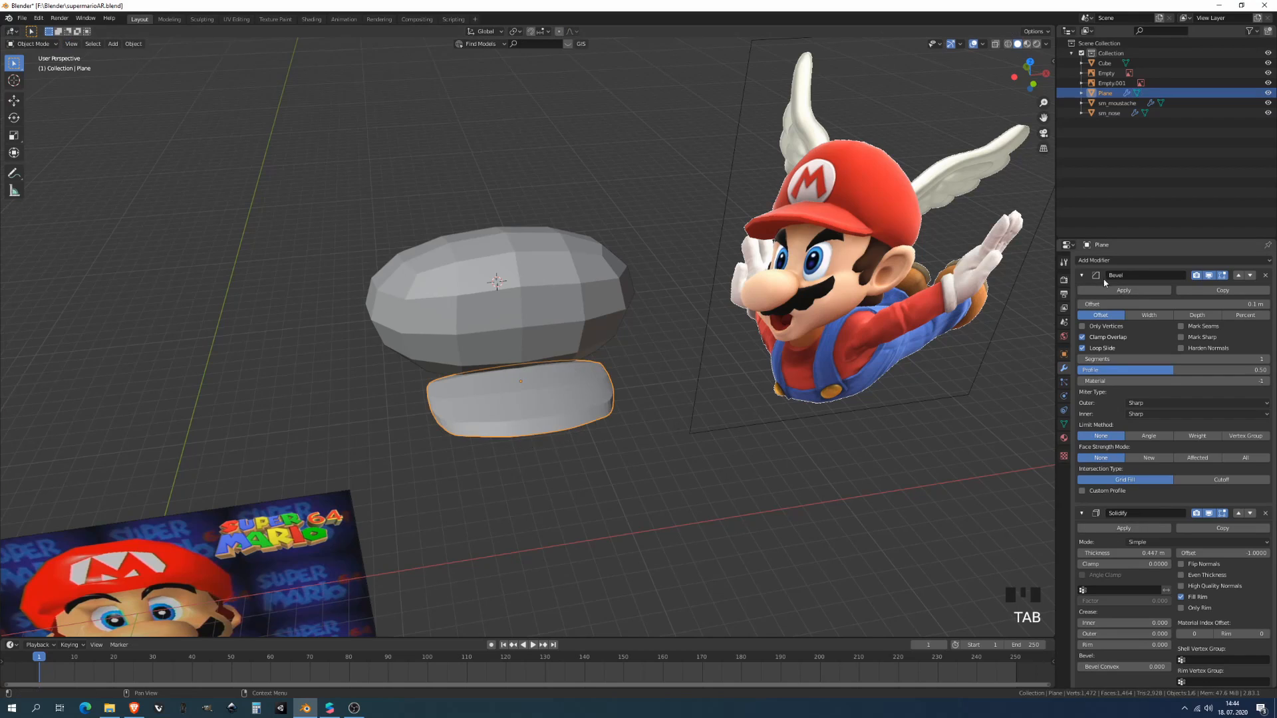
- Add another Simple Deform modifier to the brim at the end of the modifier stack, after Subdivision
left_click(1112, 261)
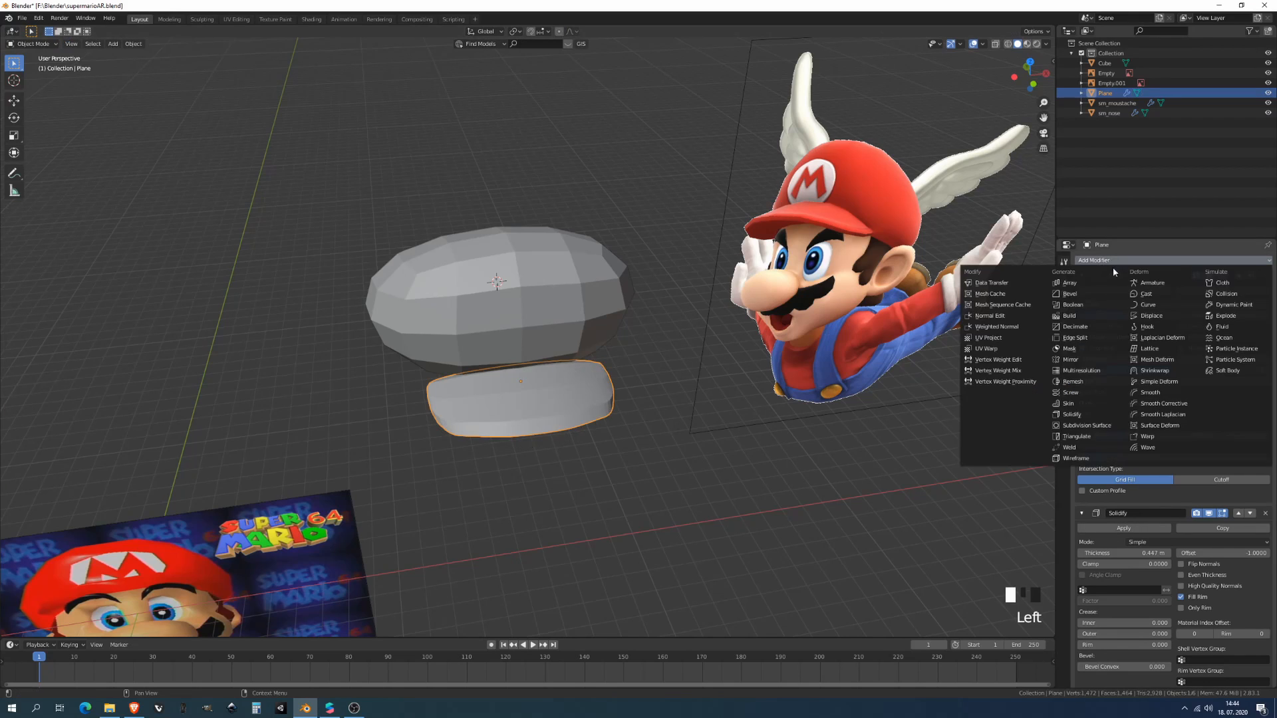
left_click(1156, 382)
scroll(1188, 548, "down", 12)
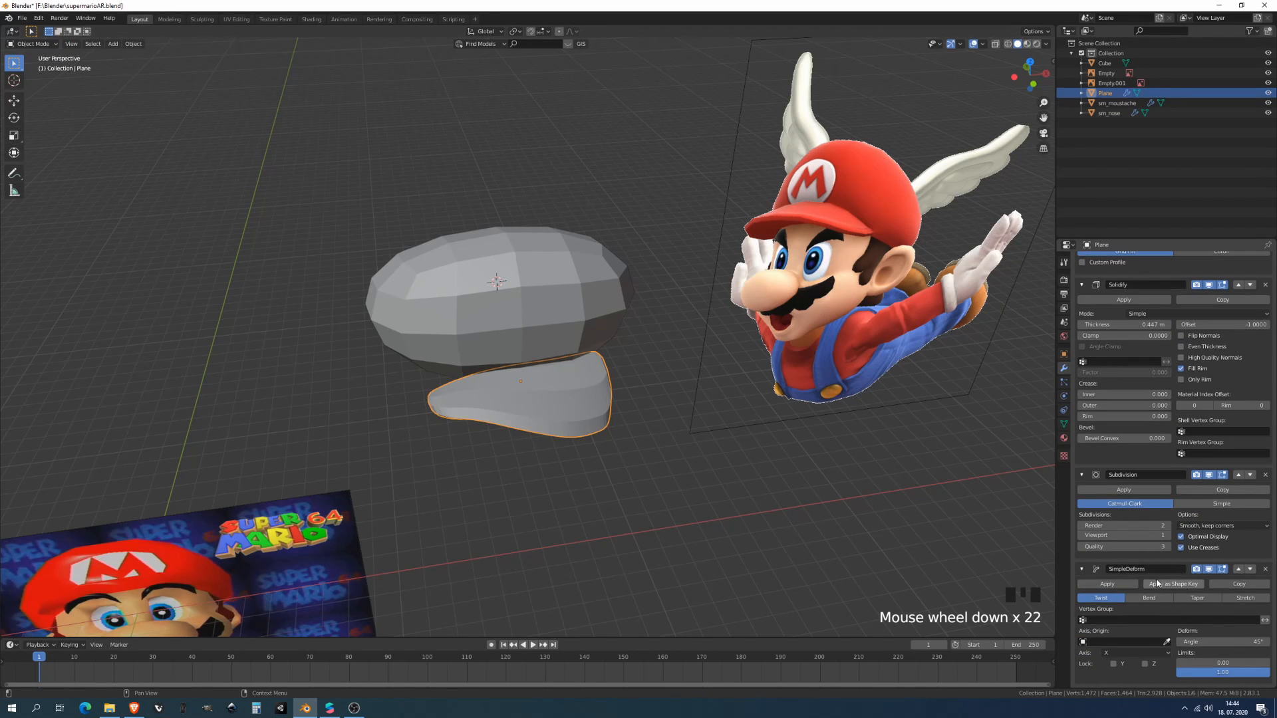
- Apply the brim's rotation and scale and set the new Simple Deform modifier to Bend
middle_click_drag(671, 403, 633, 402)
key("ctrl+a")
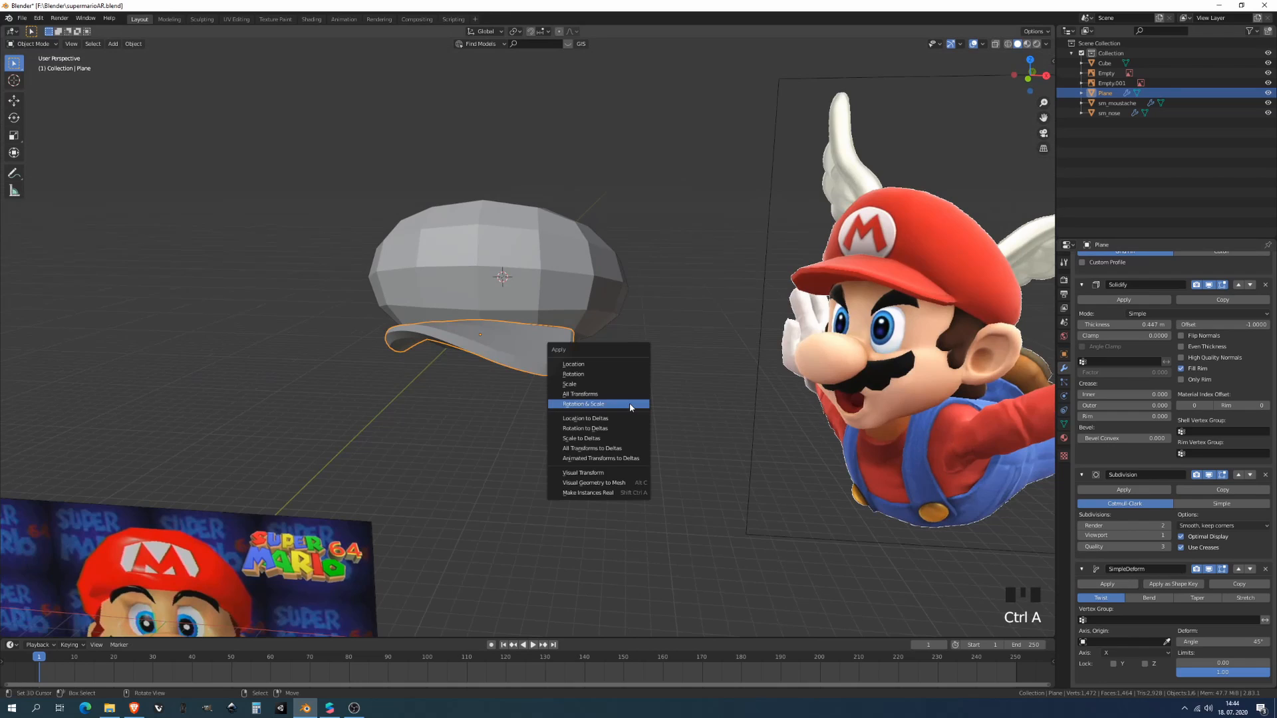
left_click(630, 406)
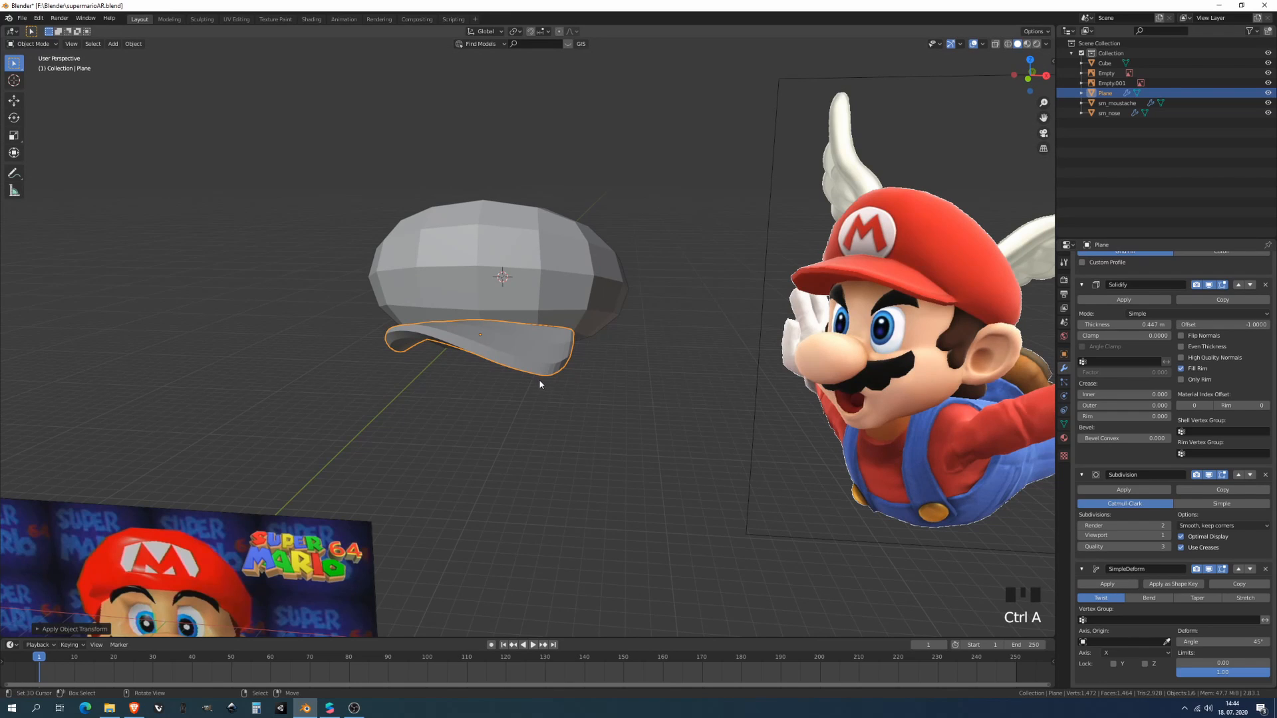
left_click(1145, 598)
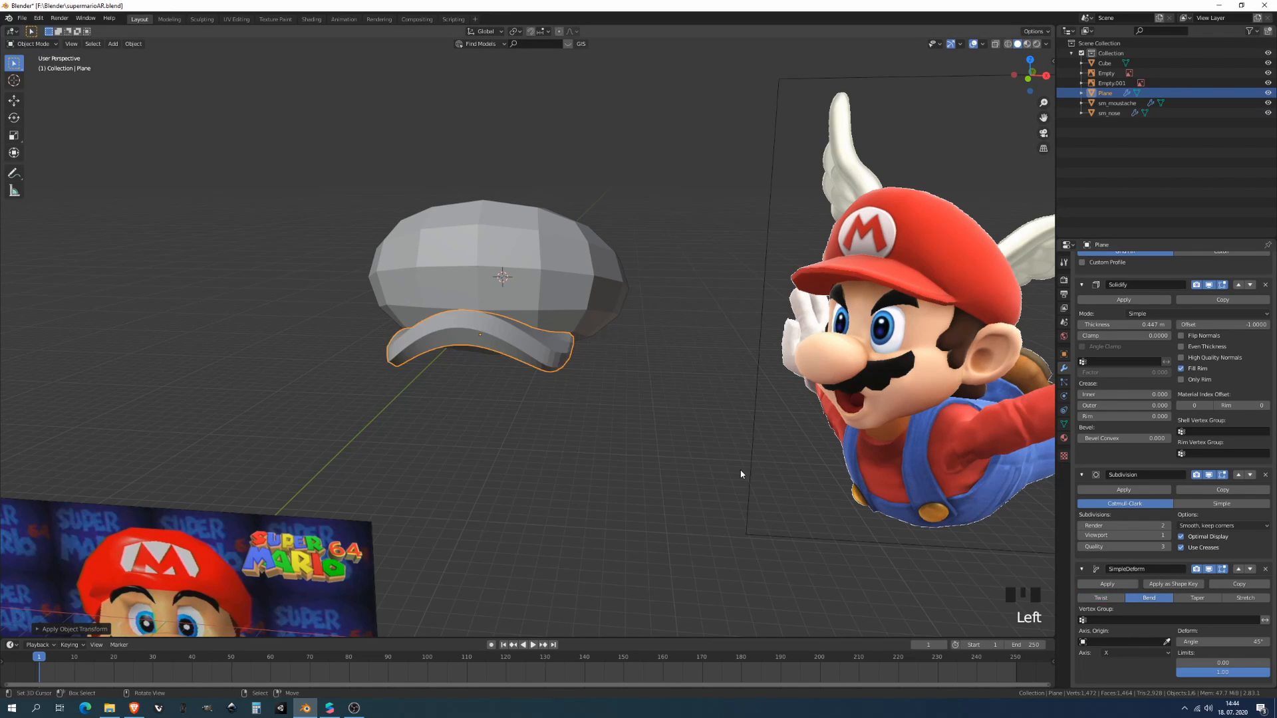
- Set the visor's Simple Deform bend axis to Z and its angle to about 32.4°
middle_click_drag(787, 472, 785, 403)
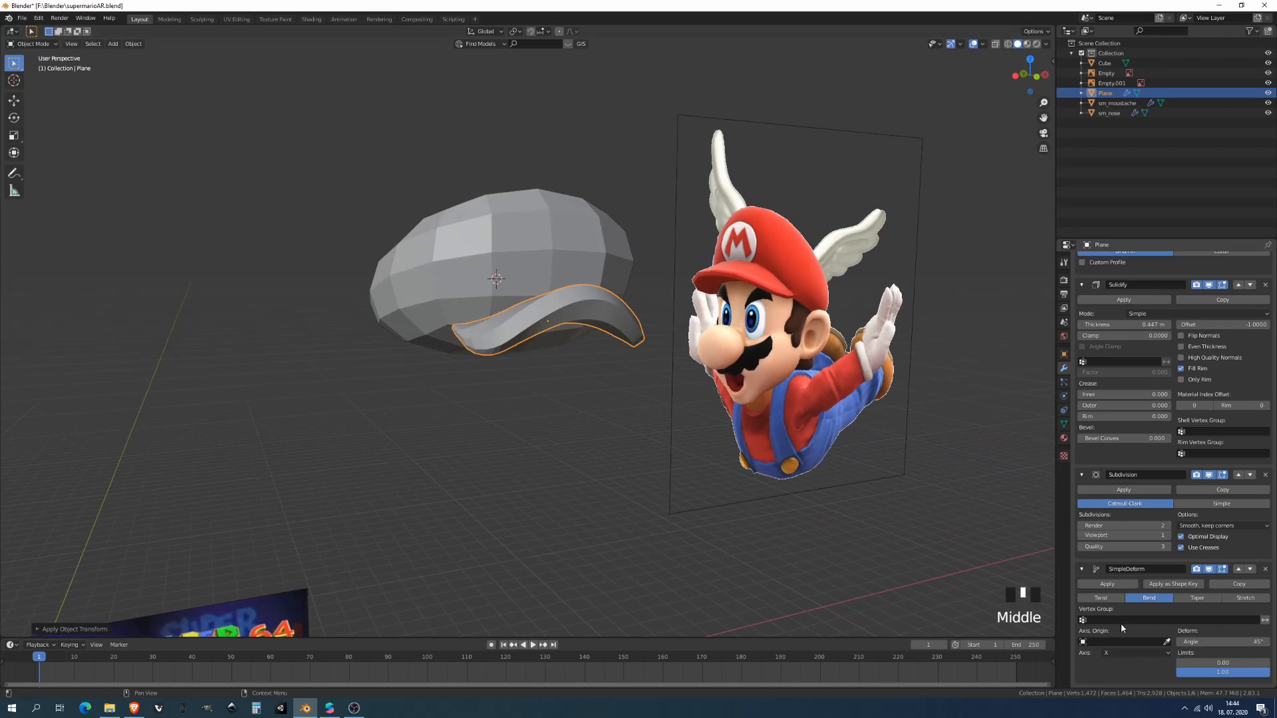
left_click(1143, 653)
left_click_drag(1136, 654, 1116, 618)
middle_click_drag(687, 459, 526, 377)
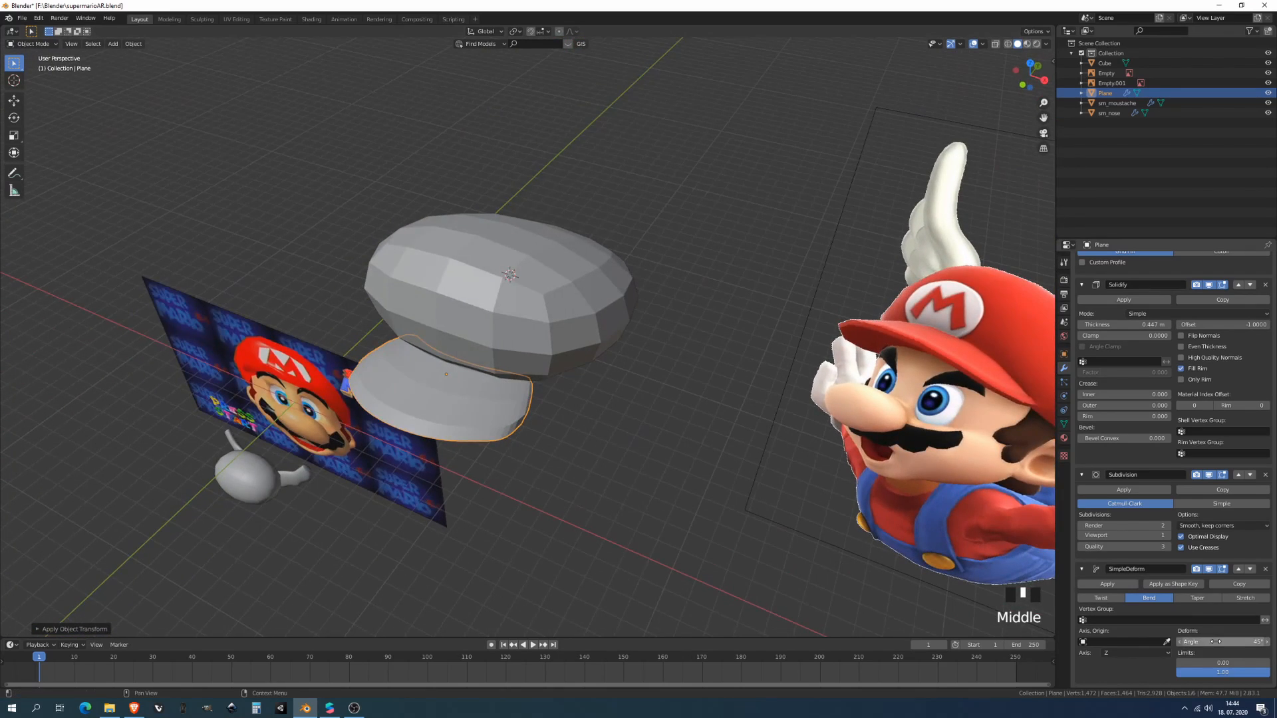
left_click_drag(1223, 642, 1244, 642)
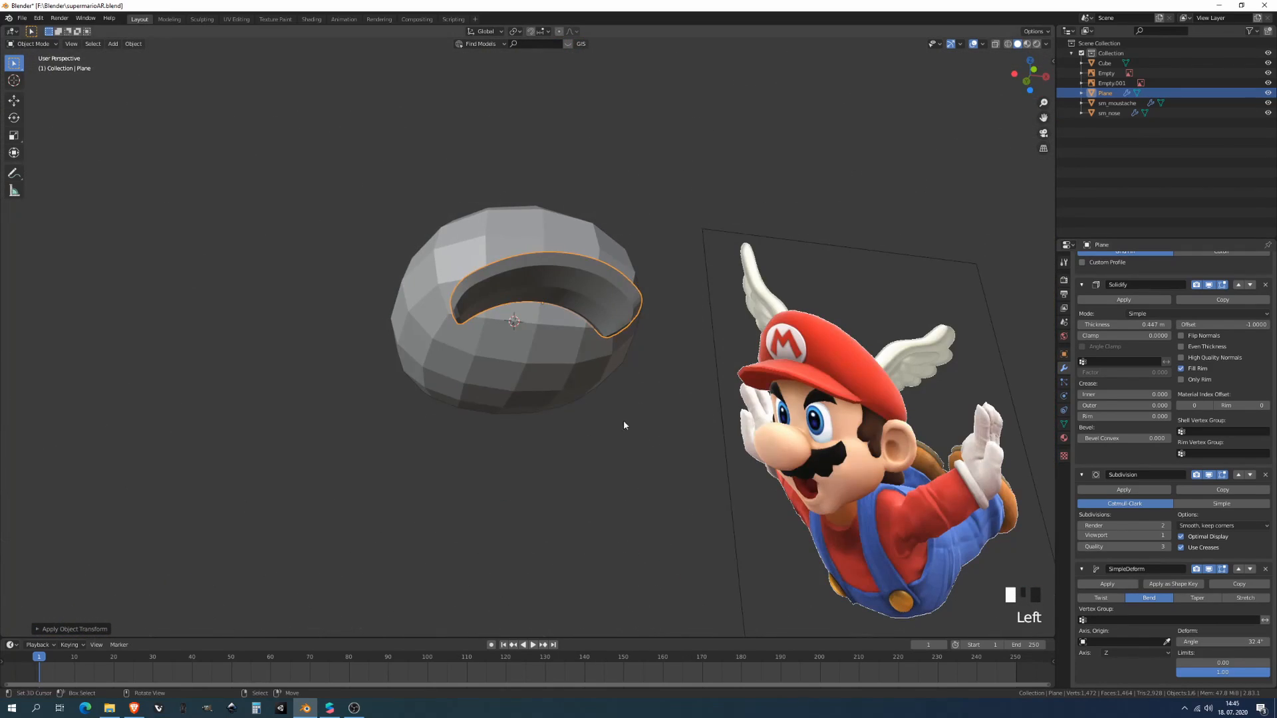
- Widen the visor along X to nearly the cap's width and move it along Y into the cap's front
middle_click_drag(624, 420, 639, 393)
key("s")
key("x")
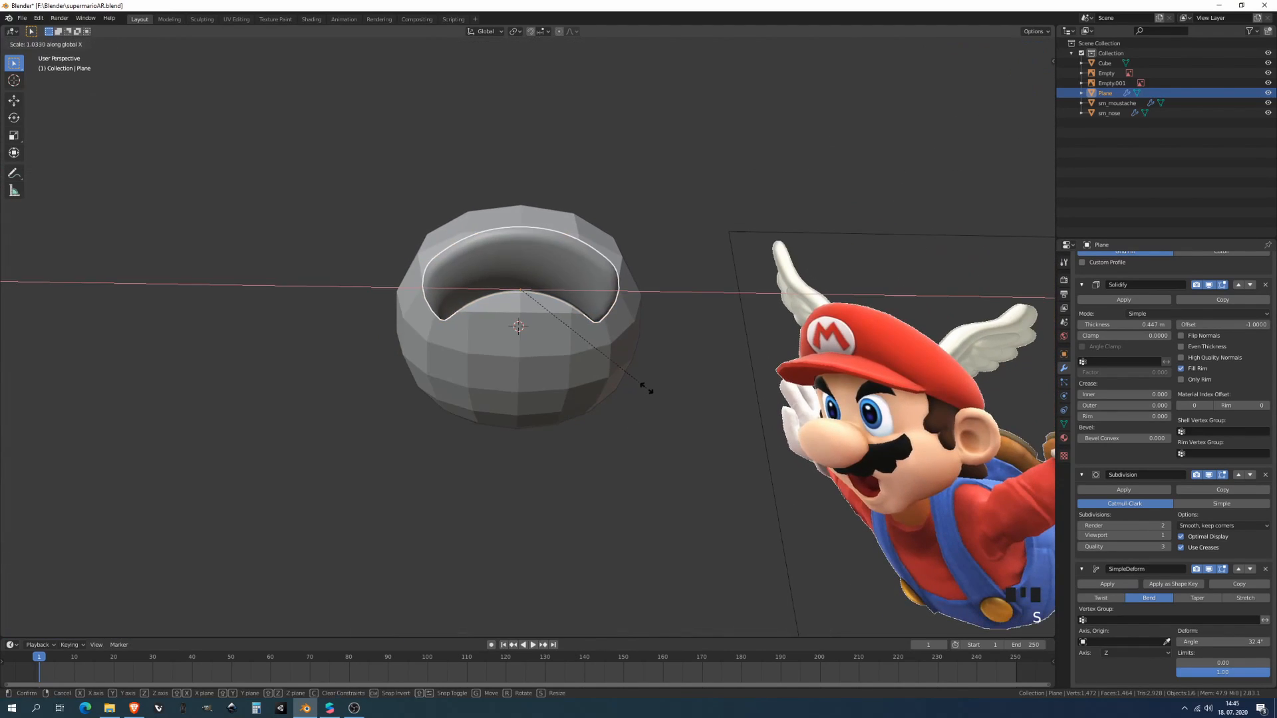
left_click(676, 398)
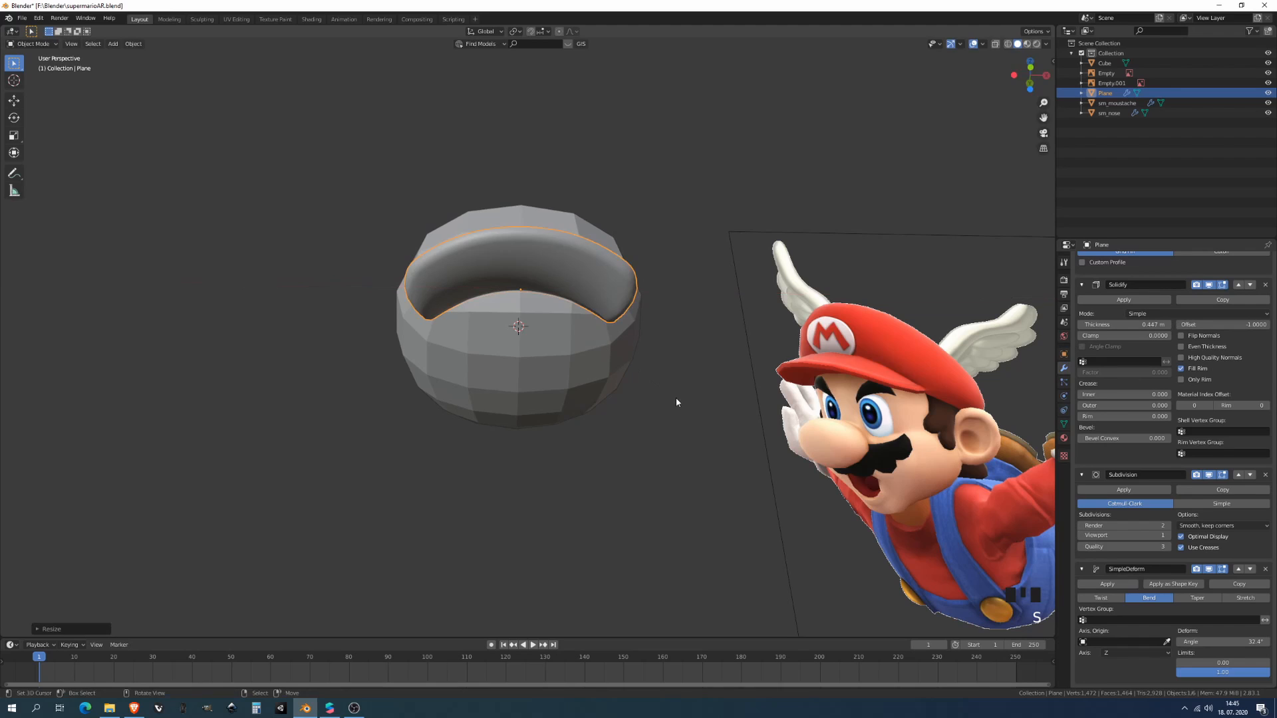
middle_click_drag(676, 397, 730, 360)
key("g")
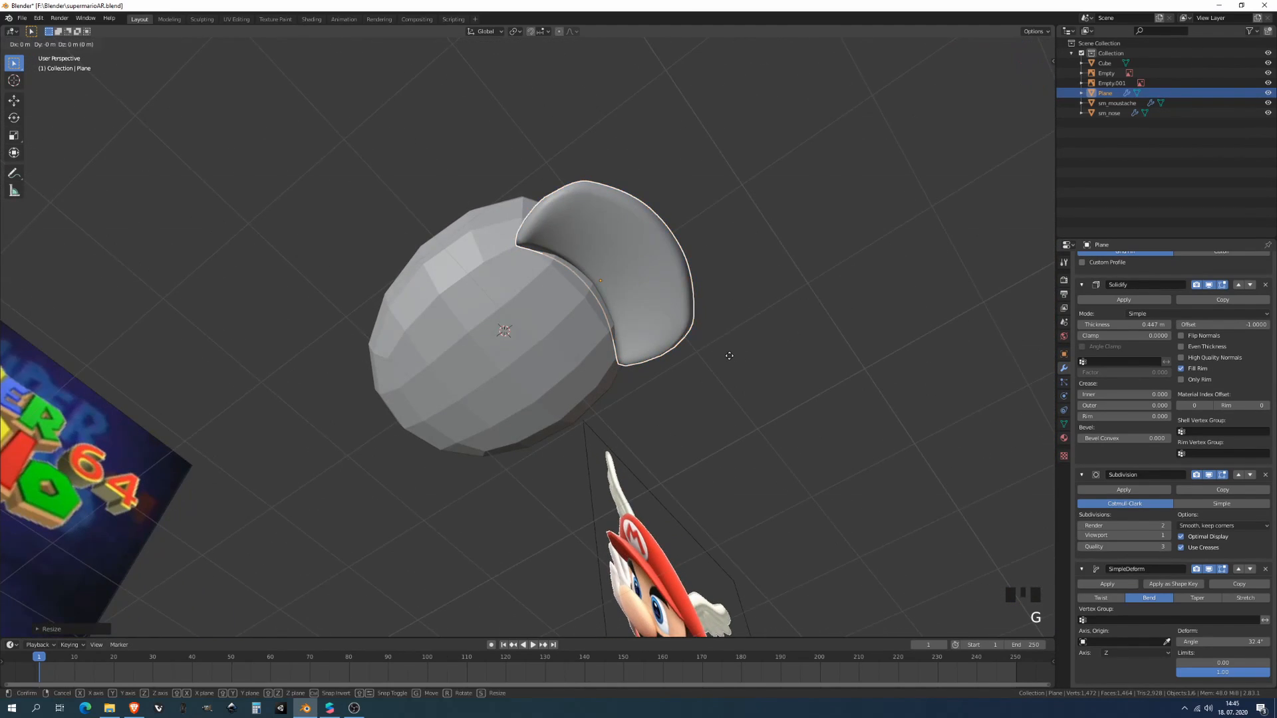
key("y")
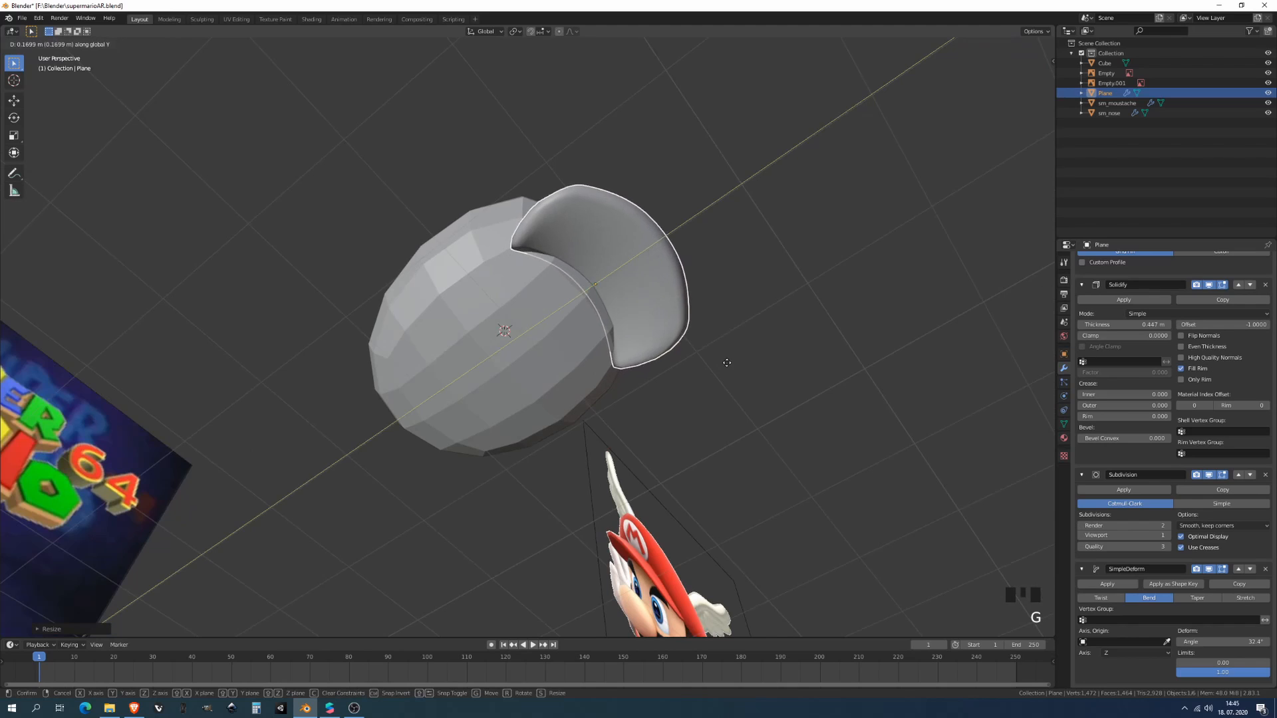
left_click(691, 379)
- Set the visor's bend angle to about 30° and apply its scale
middle_click_drag(691, 379, 632, 399)
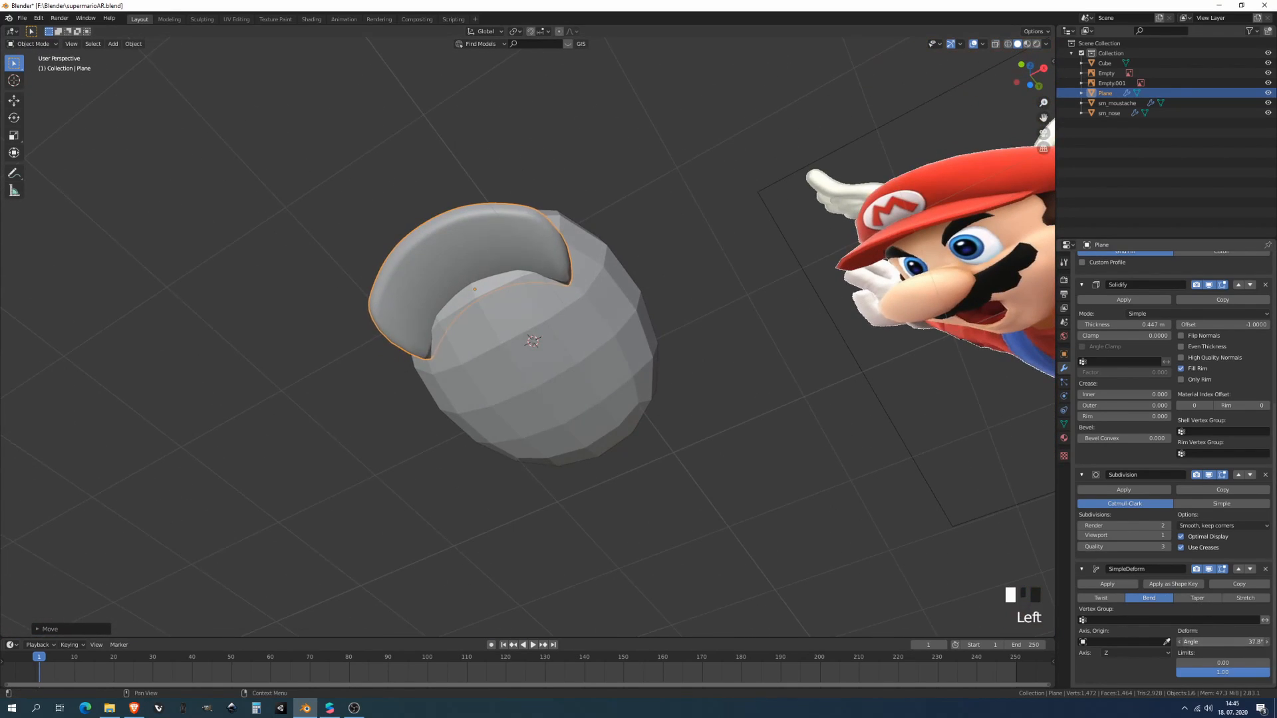
mouse_move(1223, 642)
left_mouse_down()
mouse_move(1253, 642)
mouse_move(1220, 642)
left_mouse_up()
key("Tab")
key("Tab")
key("ctrl+a")
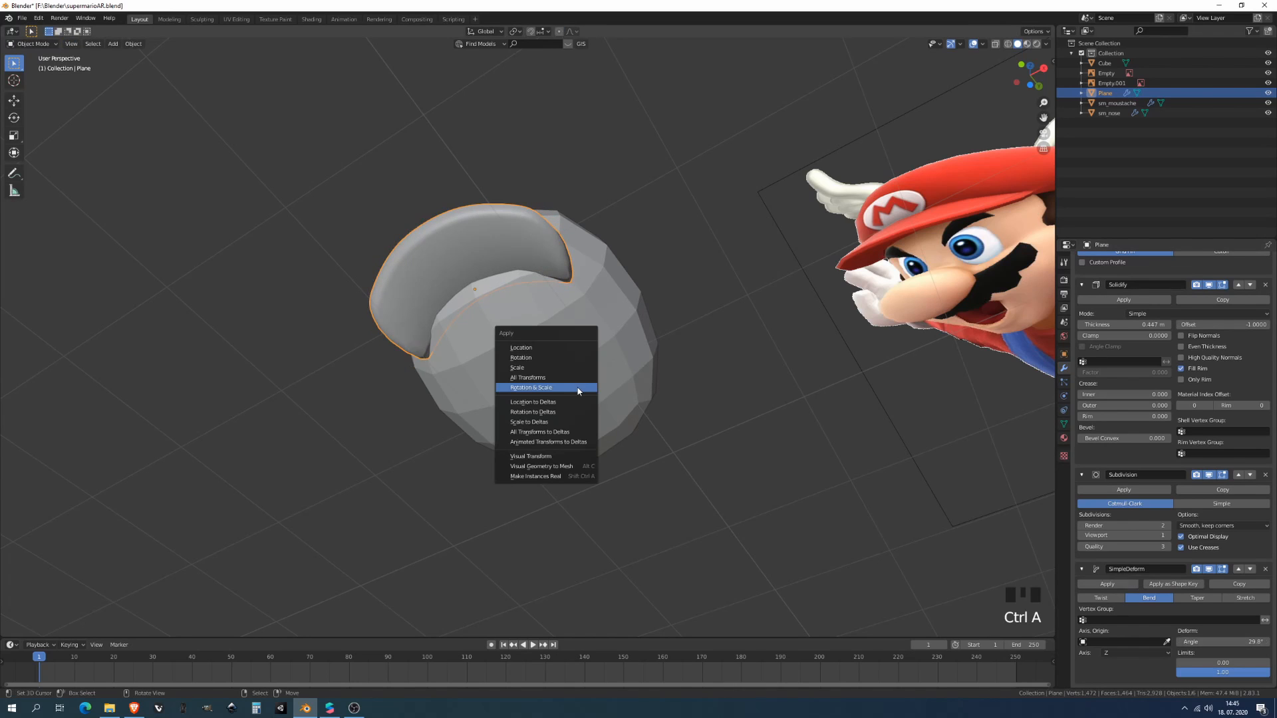
left_click(569, 368)
- Select the rounded cap body and shade it smooth
middle_click_drag(569, 374, 585, 429)
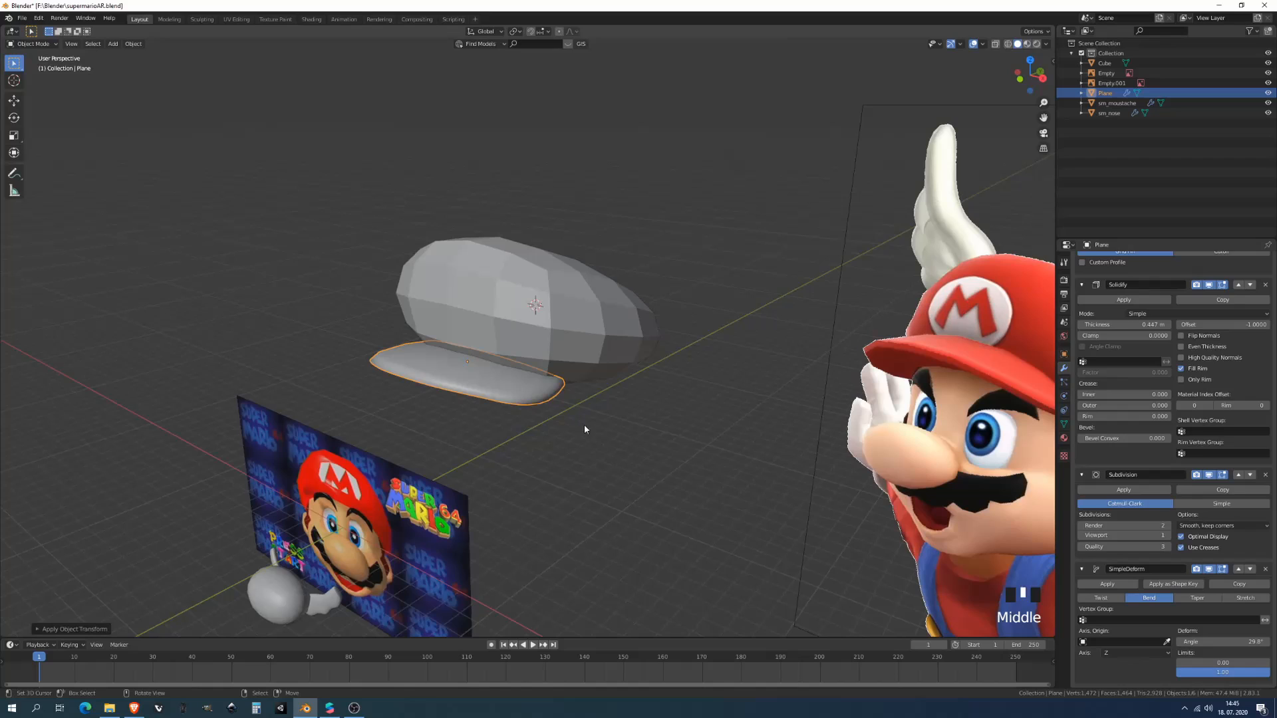
left_click(596, 359)
right_click(592, 347)
left_click(580, 337)
- Apply the object transform of the cap body
middle_click_drag(581, 352, 518, 316)
key("Tab")
scroll(537, 295, "up", 2)
key("Tab")
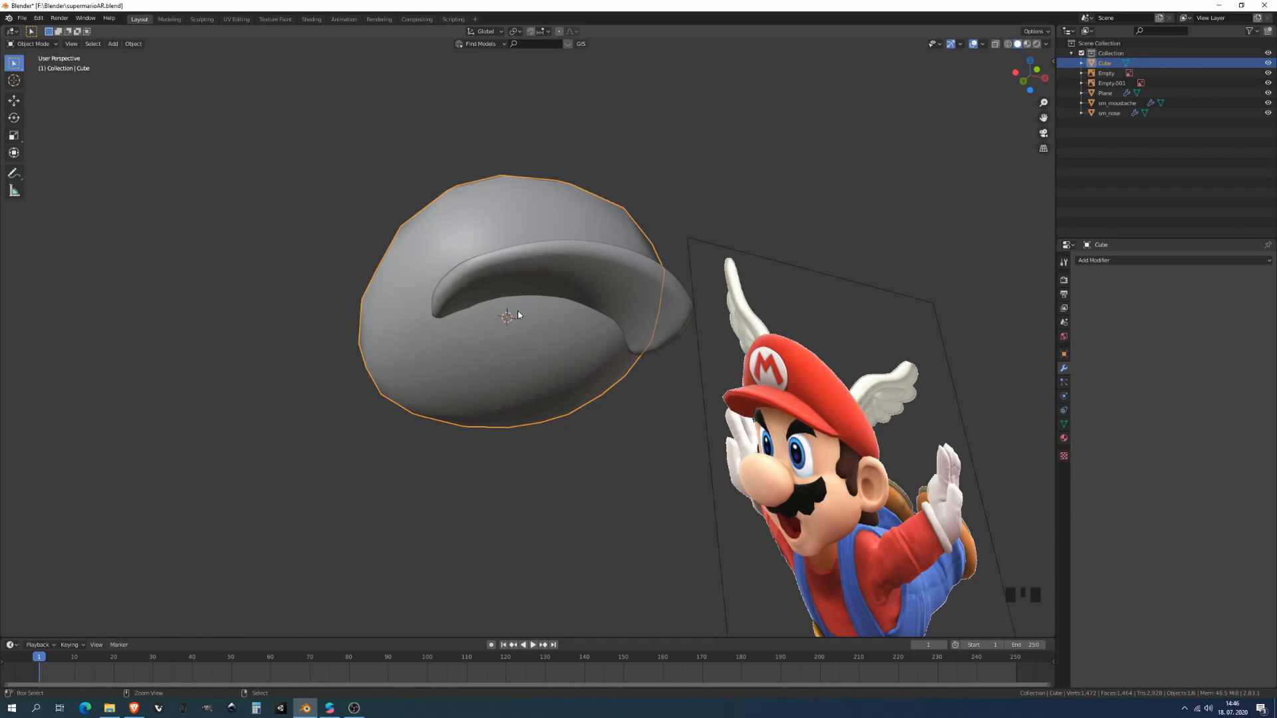
key("ctrl+a")
left_click(518, 316)
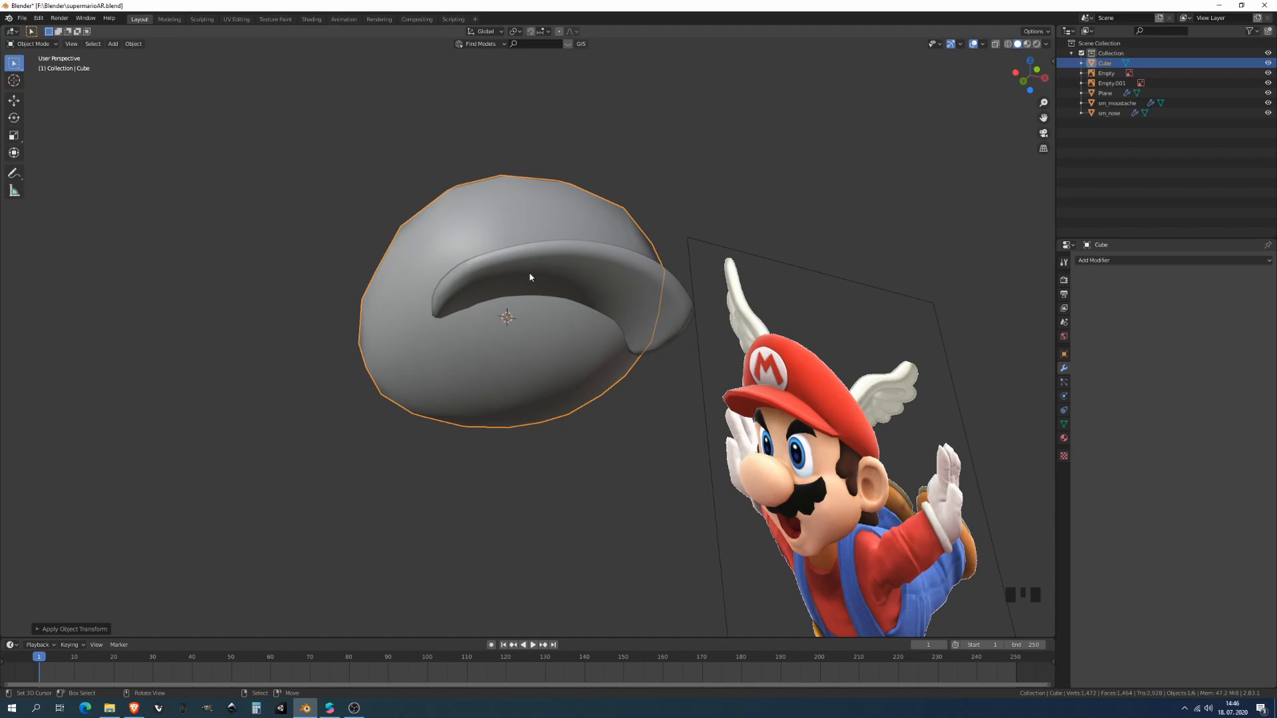
- Inset the faces on the cap's underside with inward depth and zero thickness to hollow out the cap
key("Tab")
middle_click_drag(579, 285, 552, 300)
right_click(549, 303)
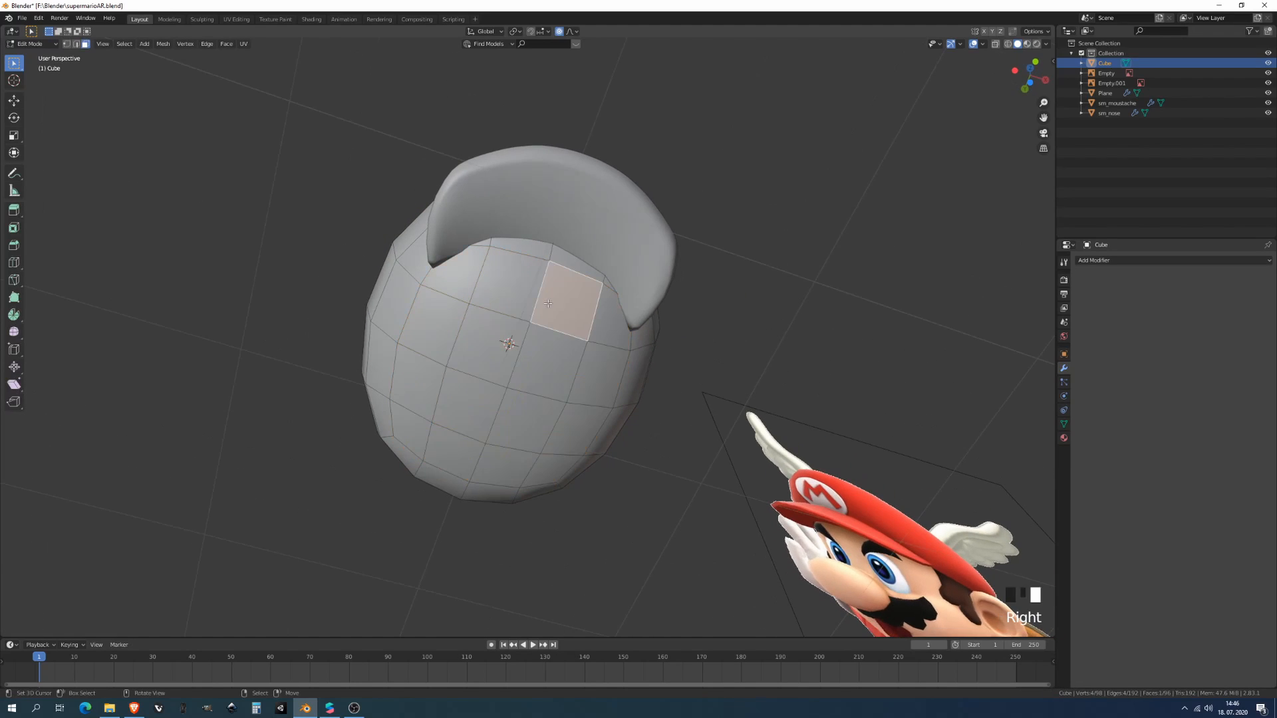
key("c")
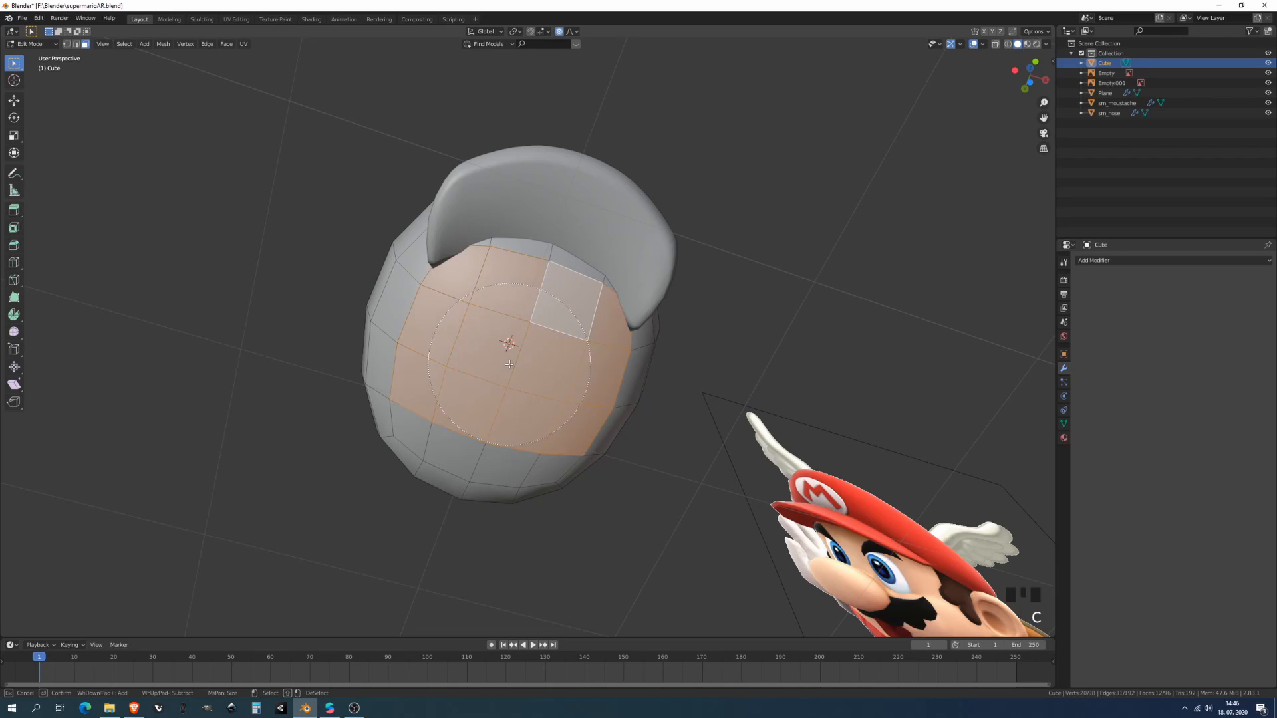
mouse_move(512, 346)
left_mouse_down()
mouse_move(505, 413)
mouse_move(535, 369)
left_mouse_up()
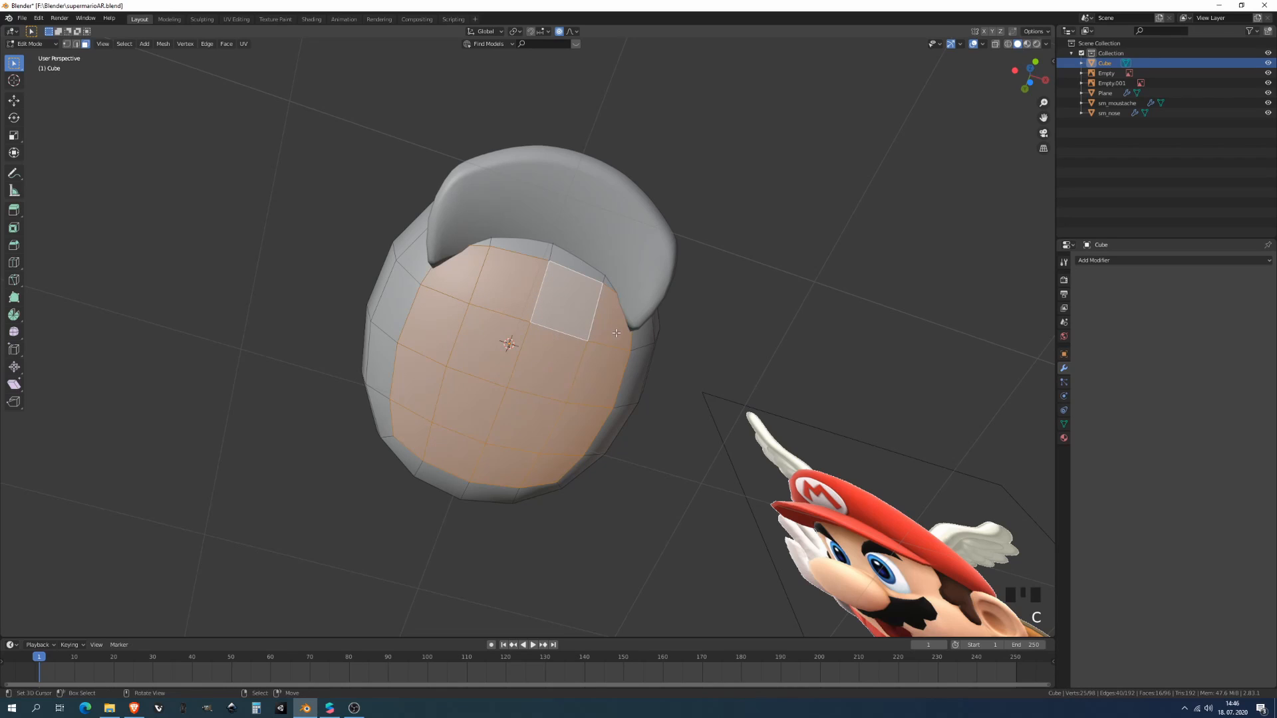
key("i")
key("ctrl")
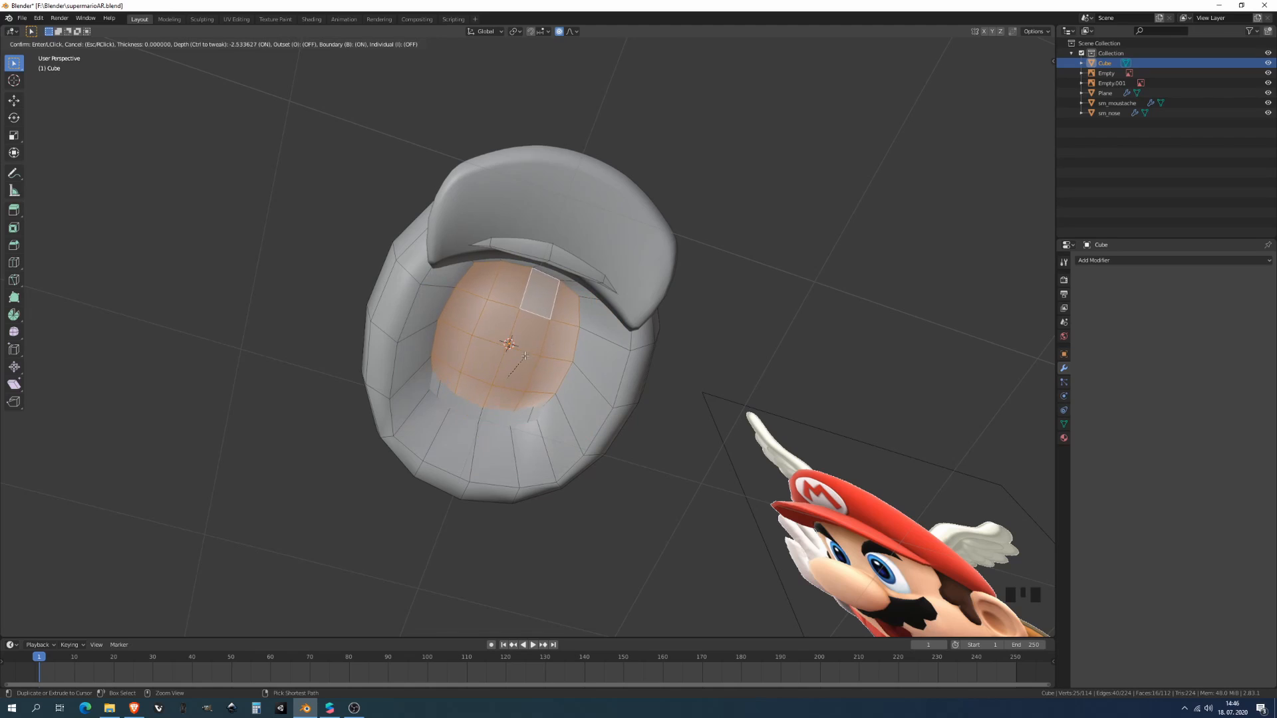
left_click(544, 379)
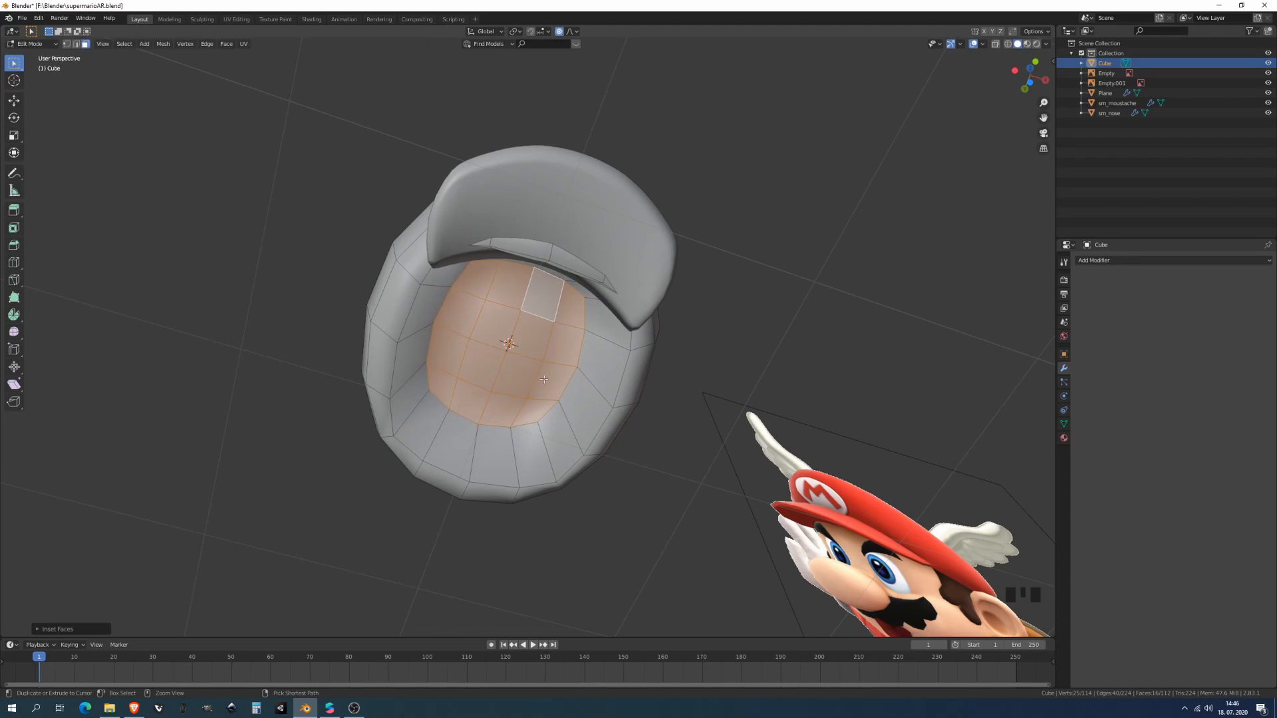
- Delete the recessed faces inside the cap and return to Object Mode
middle_click_drag(543, 354, 493, 389)
key("x")
left_click(567, 317)
key("Tab")
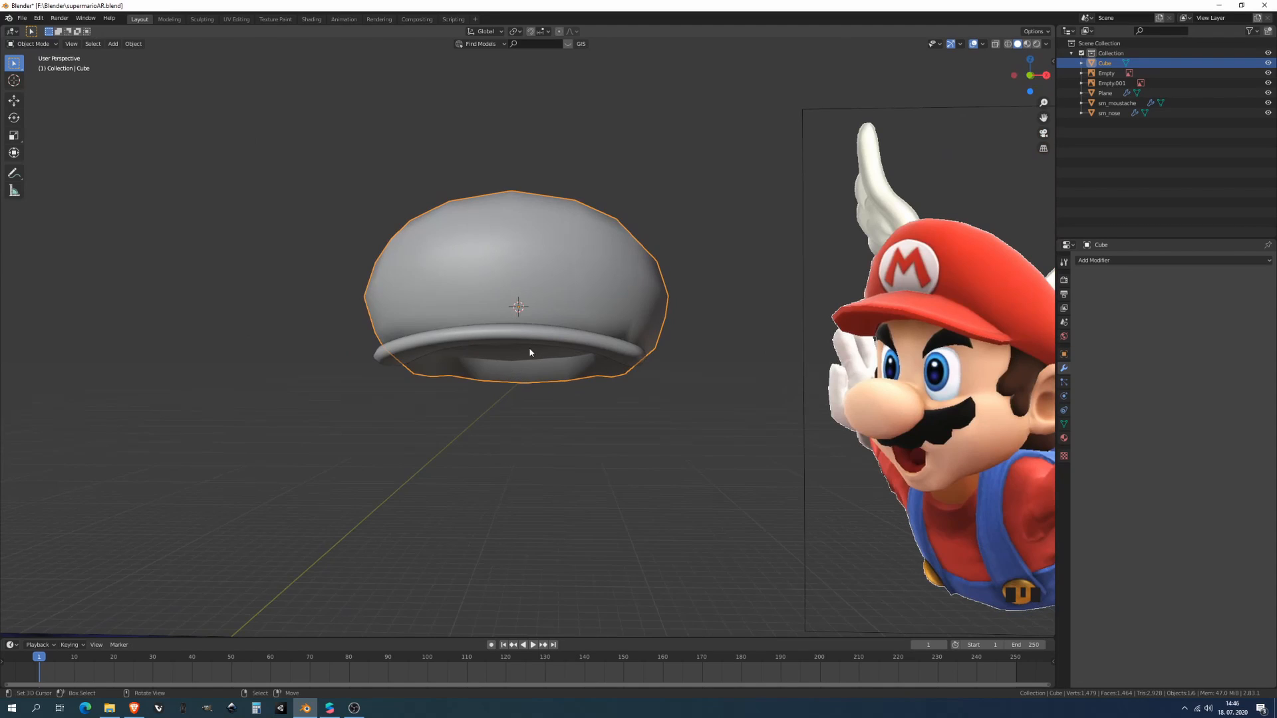
- Raise the front vertex of the cap's lower rim along Z with proportional editing
mouse_move(528, 354)
middle_mouse_down()
mouse_move(546, 326)
mouse_move(567, 322)
mouse_move(546, 313)
mouse_move(555, 358)
mouse_move(540, 335)
middle_mouse_up()
right_click(546, 334)
right_click(549, 341)
key("Tab")
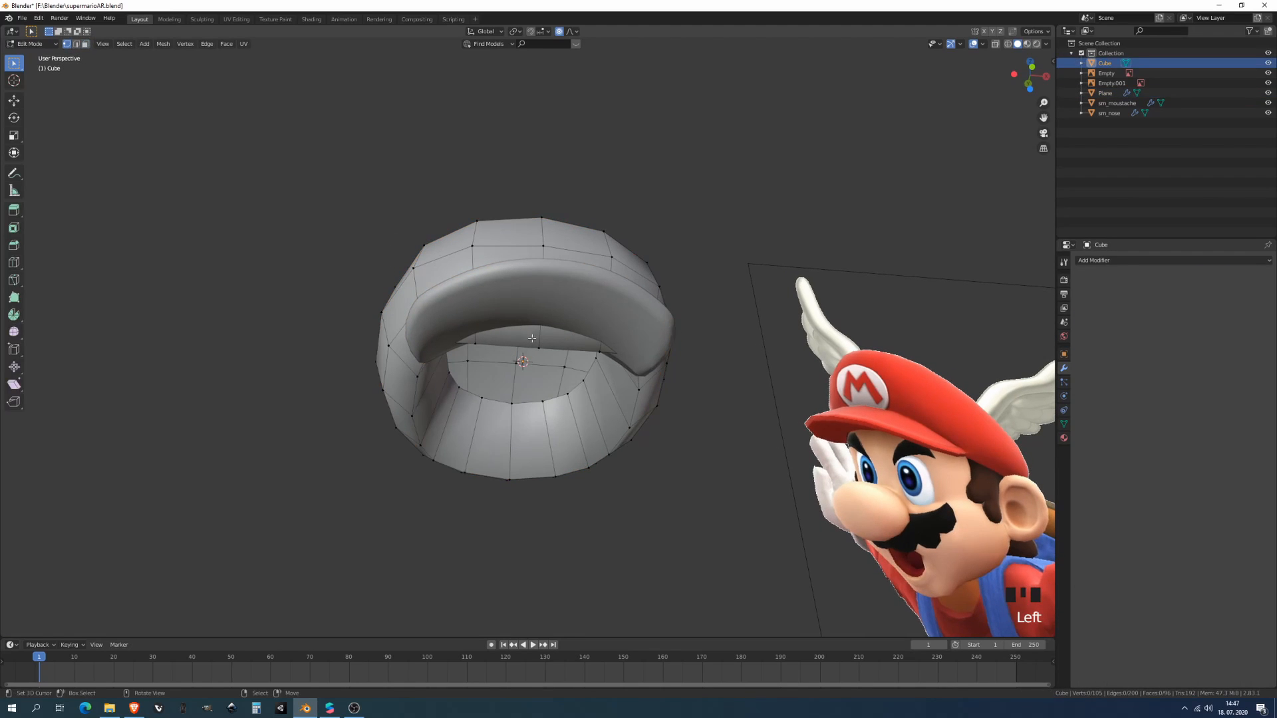
middle_click_drag(532, 339, 635, 382)
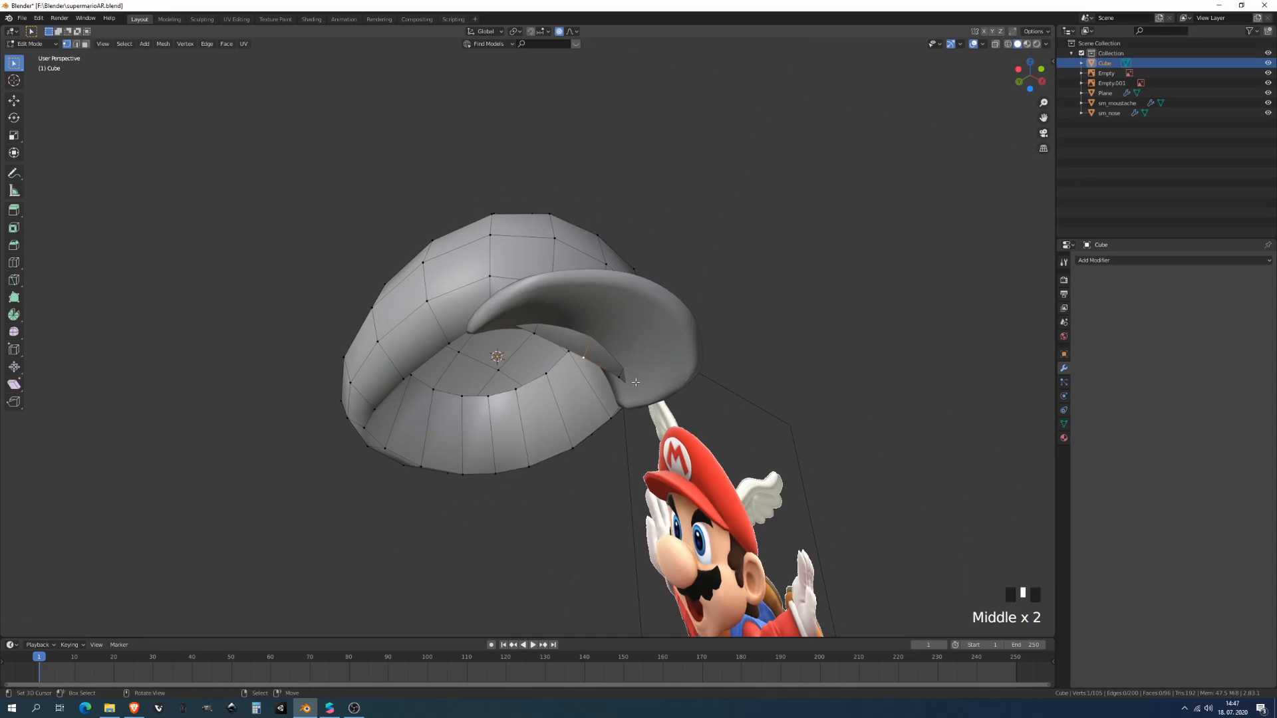
key("g")
key("z")
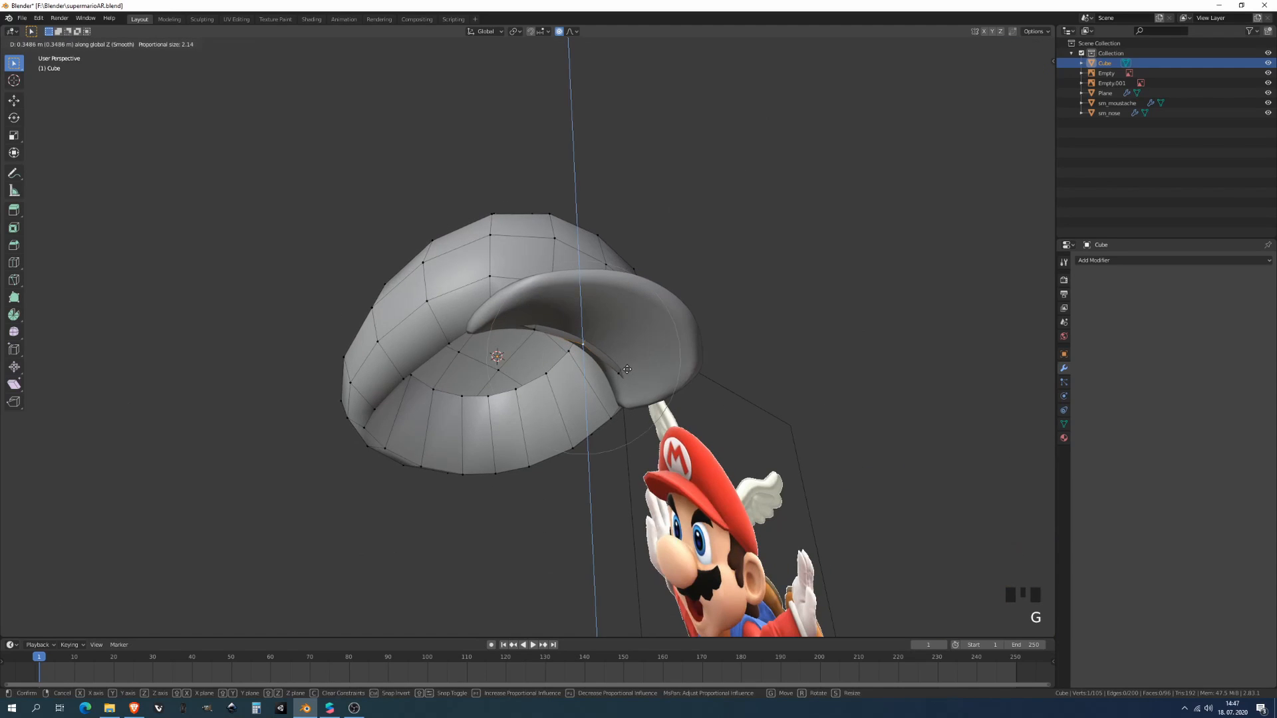
left_click(629, 352)
key("Tab")
- Nudge the cap's front rim vertex slightly along Z using a proportional size of about 0.91
middle_click_drag(621, 354, 515, 373)
key("Tab")
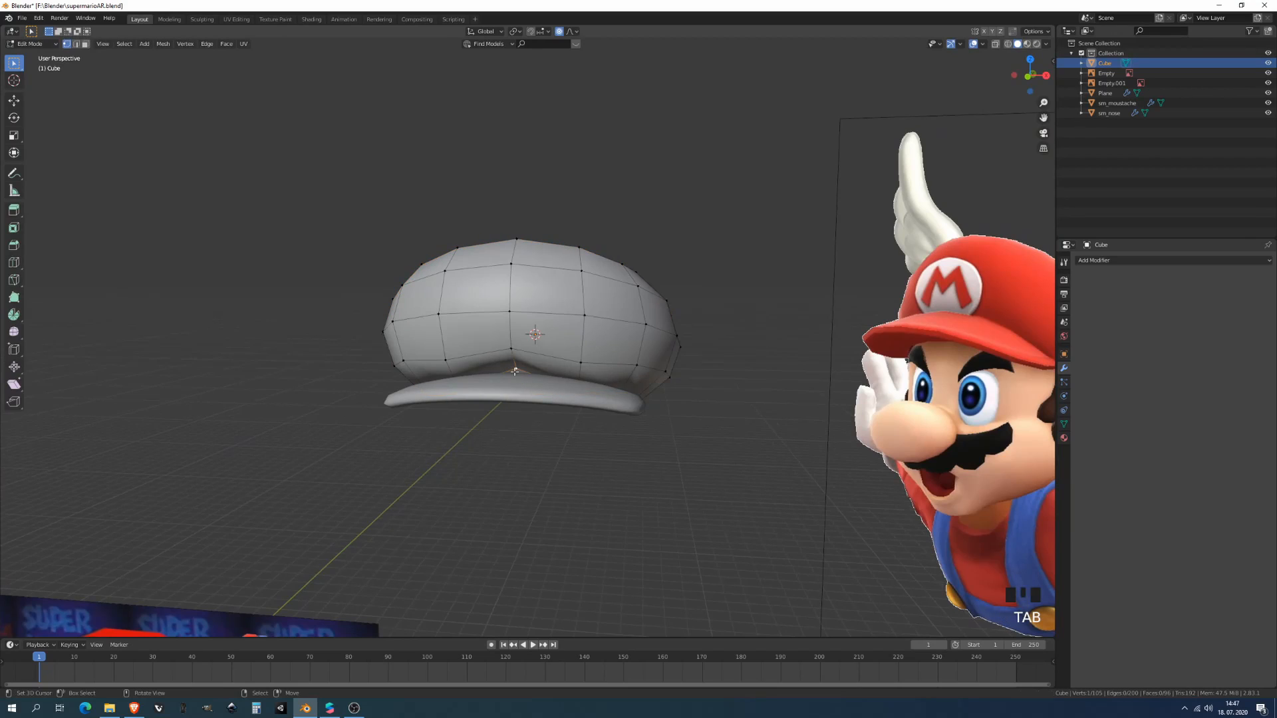
key("g")
key("z")
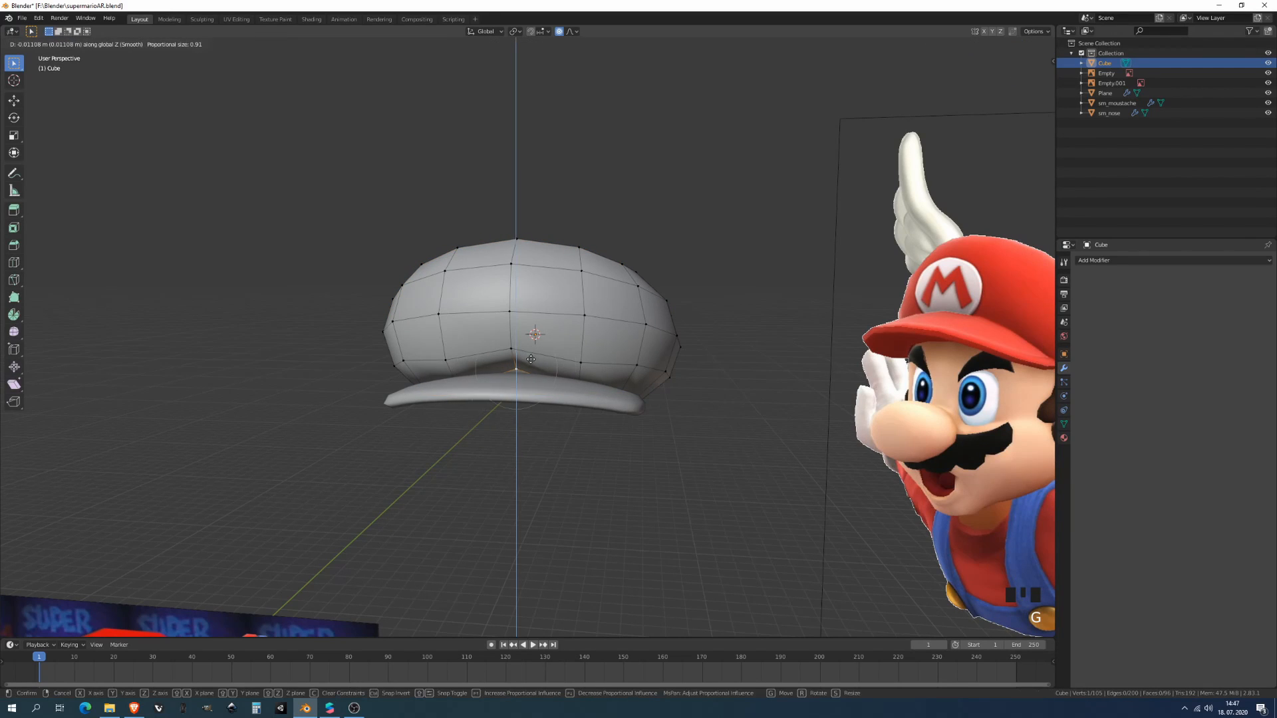
left_click(530, 359)
key("Tab")
- Move the cap and visor together in front view onto the hat of the Super Mario 64 face reference
middle_click_drag(531, 359, 651, 233)
scroll(495, 341, "down", 5)
right_click(530, 321, "shift")
key("KP_1")
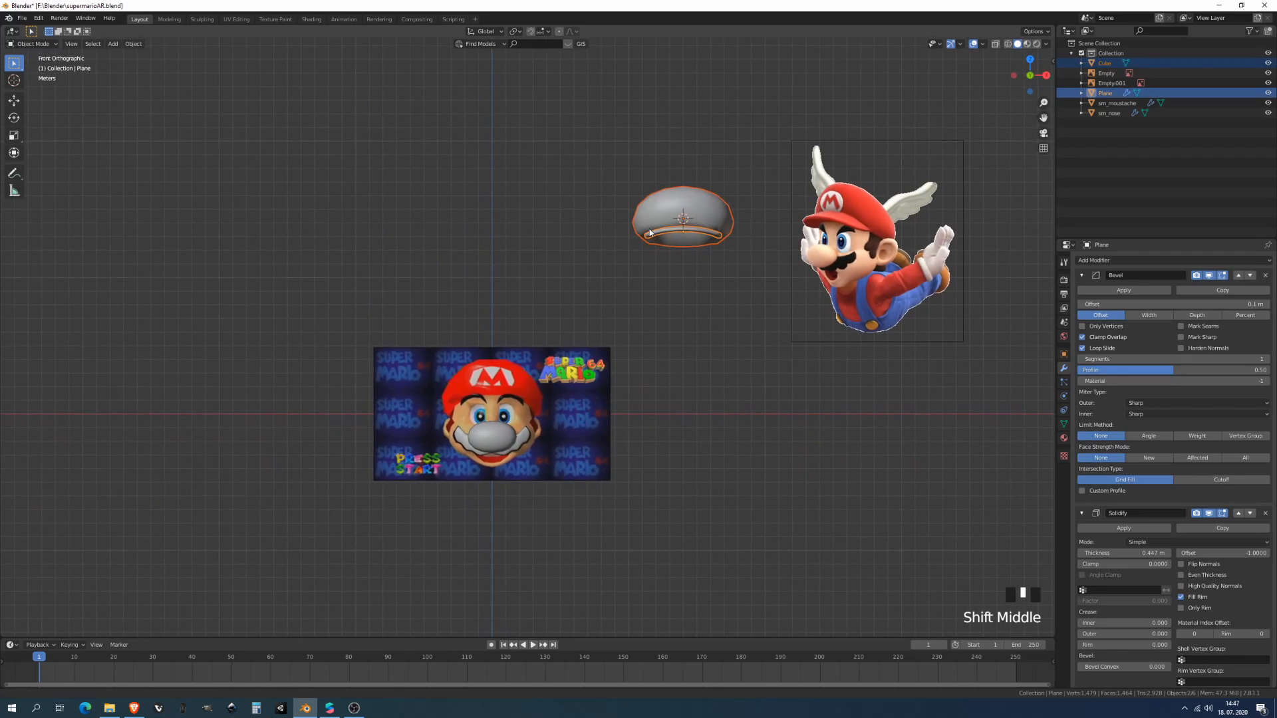
key("g")
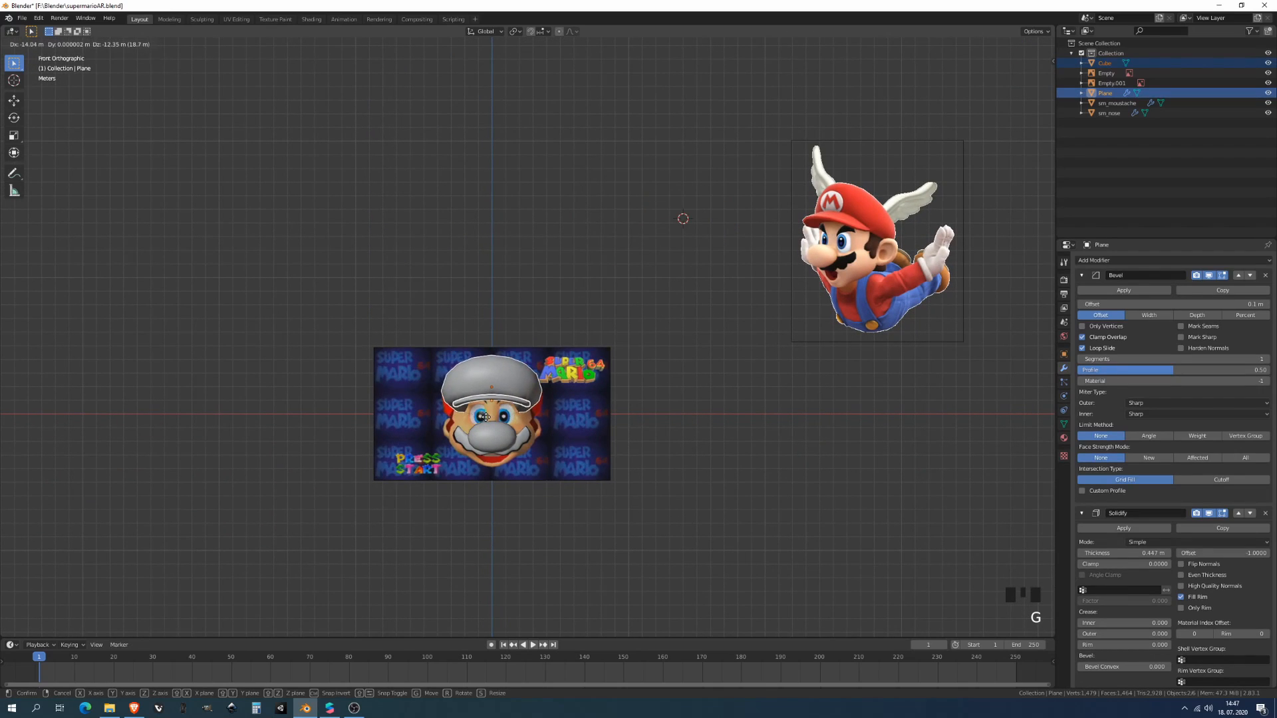
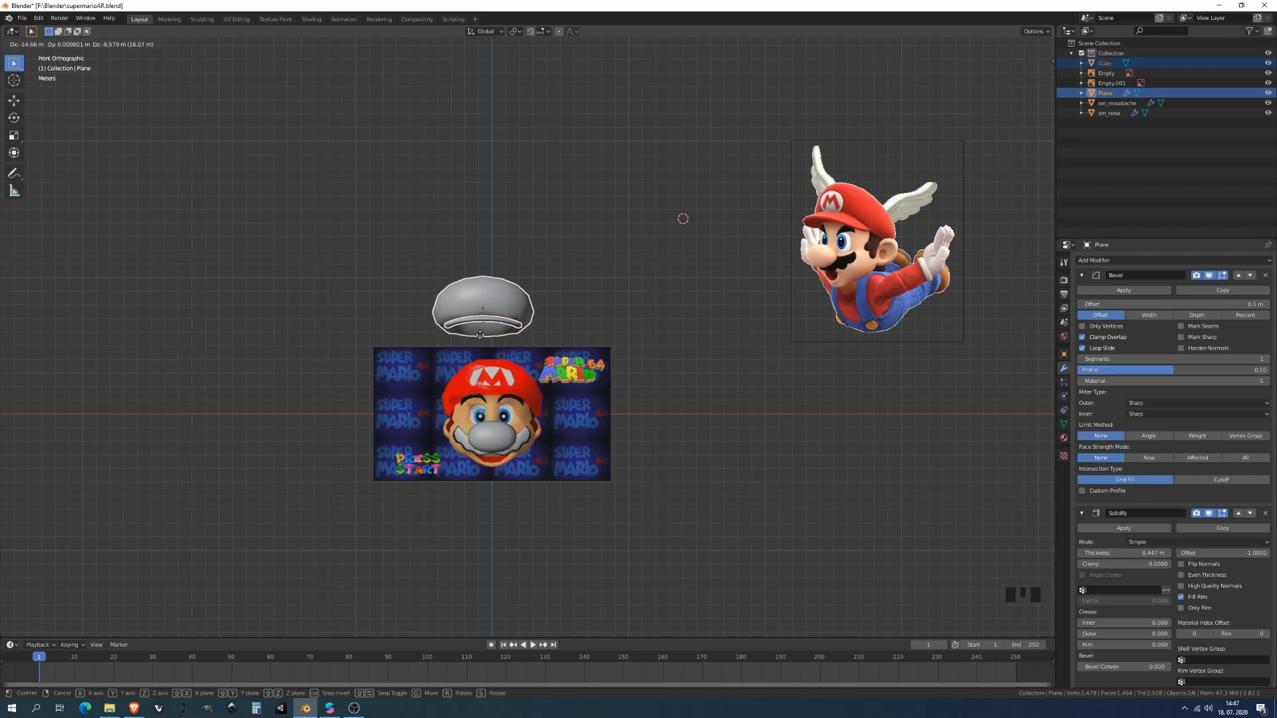
left_click(524, 377)
- Select only the cap body and snap the 3D cursor to it
left_click(525, 377)
key("KP_1")
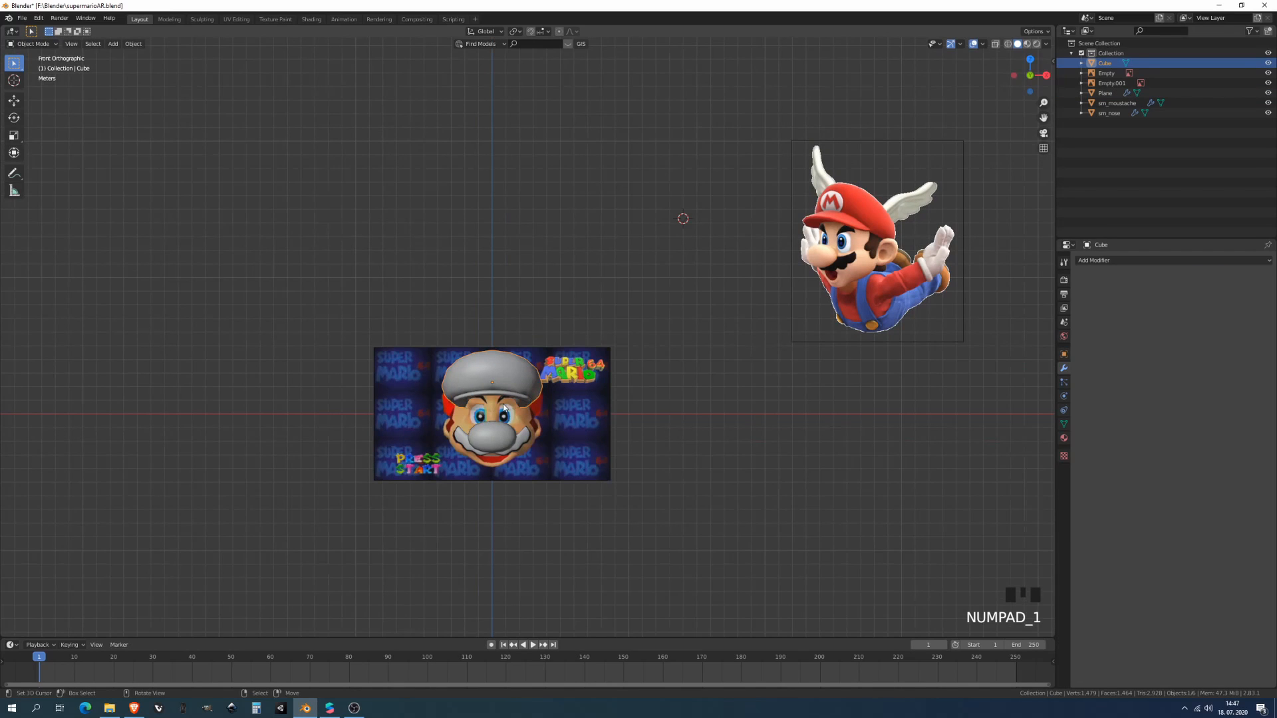
middle_click_drag(504, 409, 374, 492, "shift")
scroll(541, 489, "up", 5)
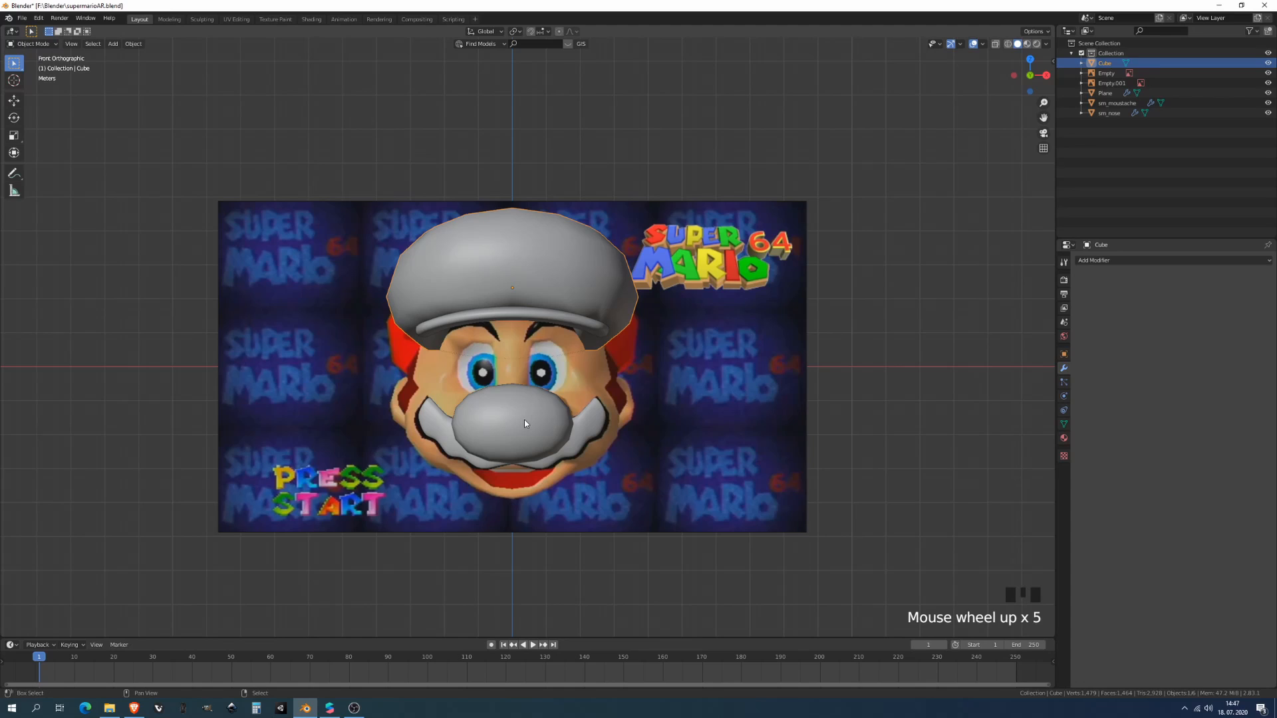
key("shift+s")
left_click(405, 290)
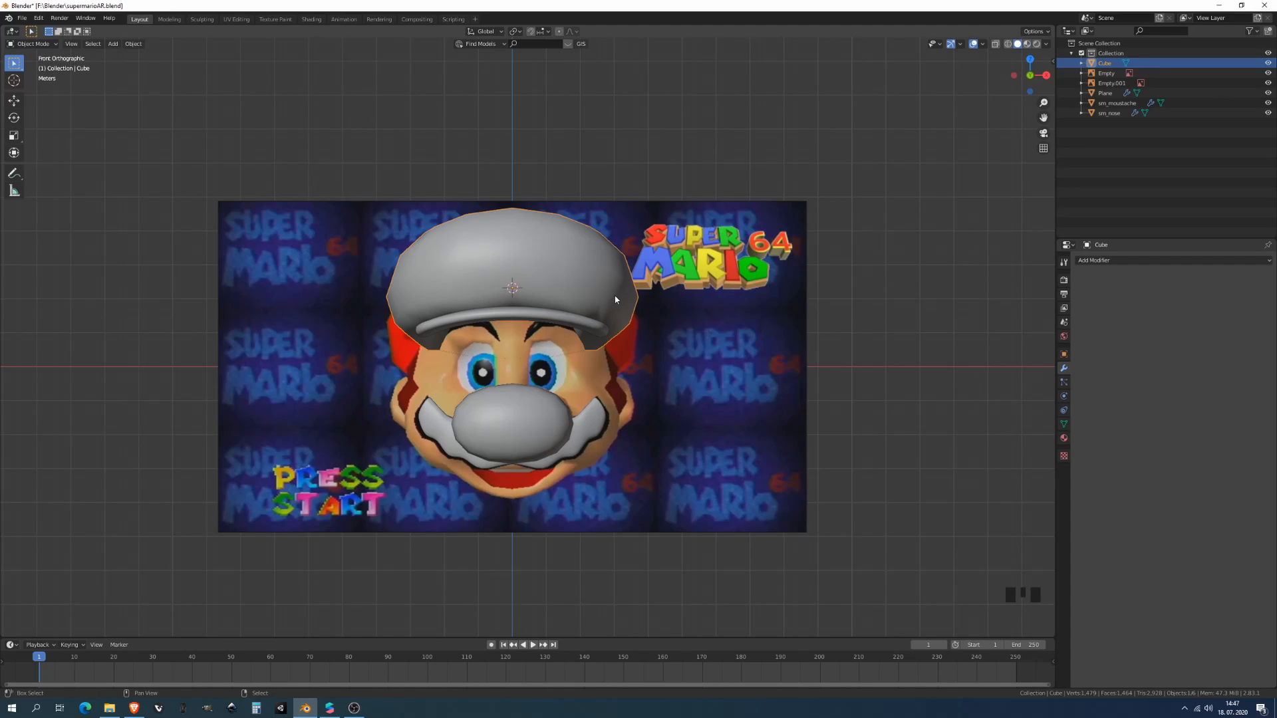
- Add a text object at the 3D cursor and rotate it upright about the X axis
key("shift+a")
left_click(604, 338)
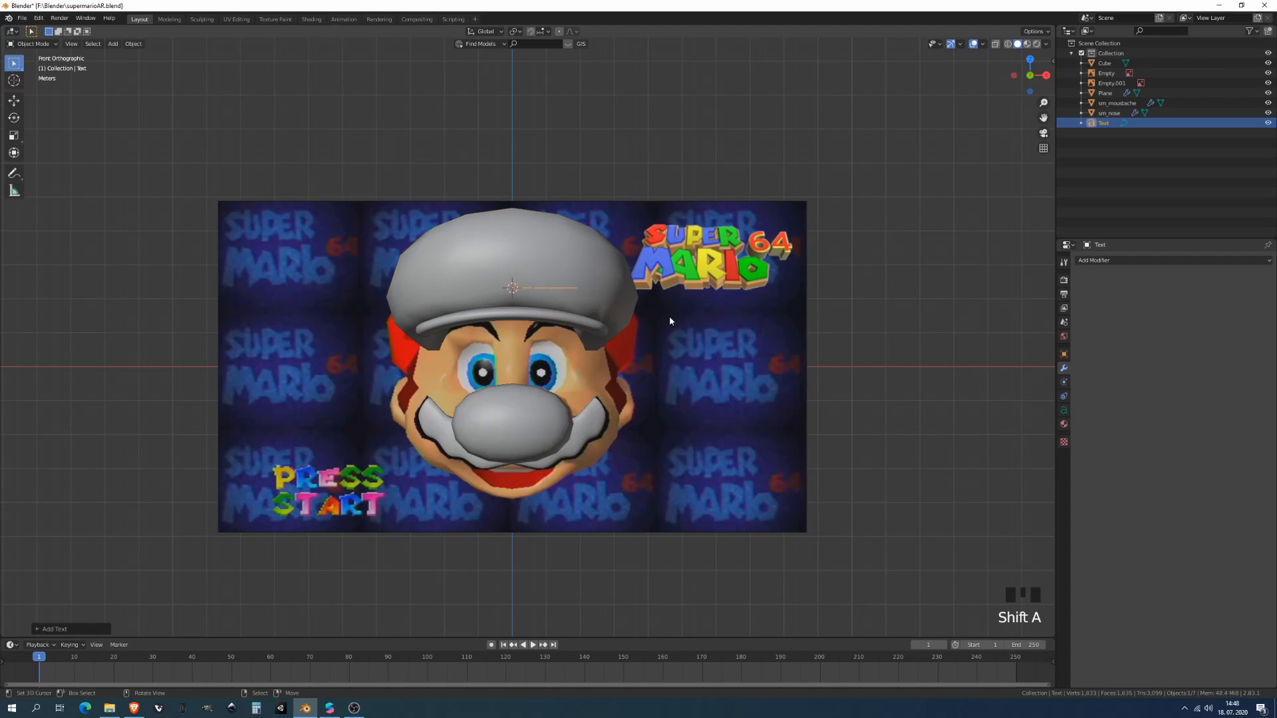
key("r")
key("x")
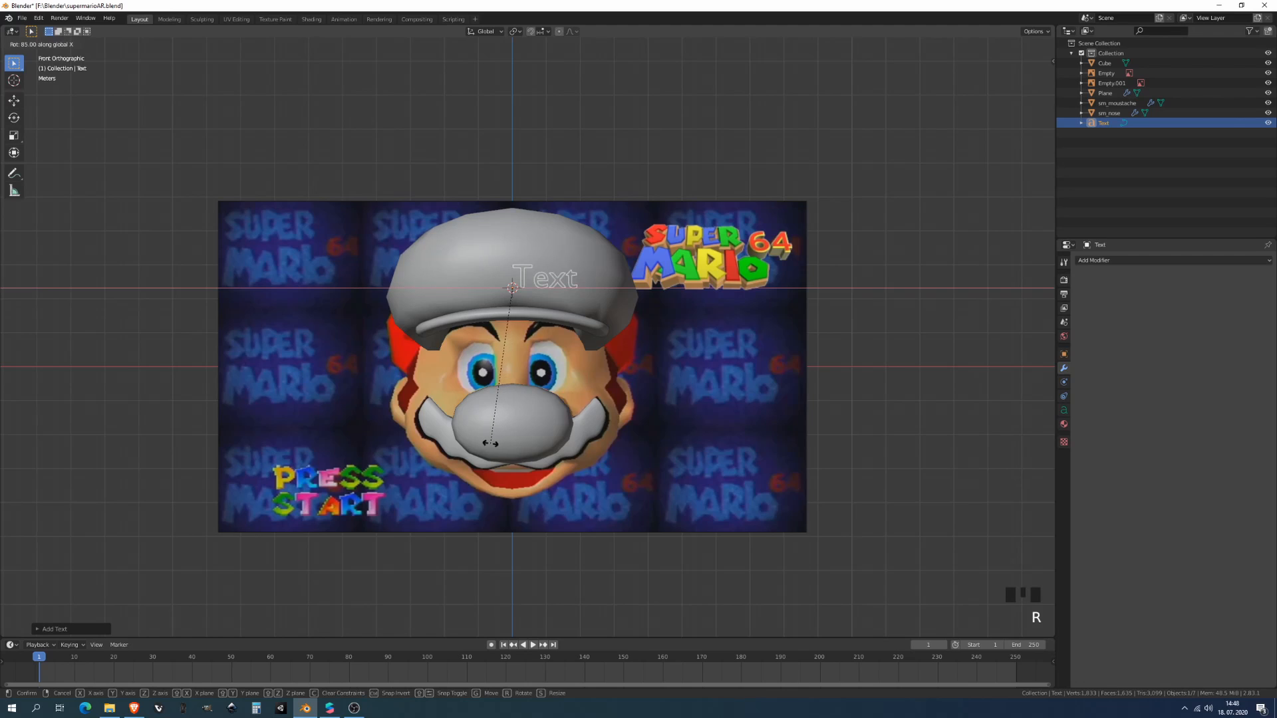
key("Return")
- Move the text object to the cap's front and shift it along X to centre it on the cap
middle_click_drag(487, 441, 525, 346)
key("g")
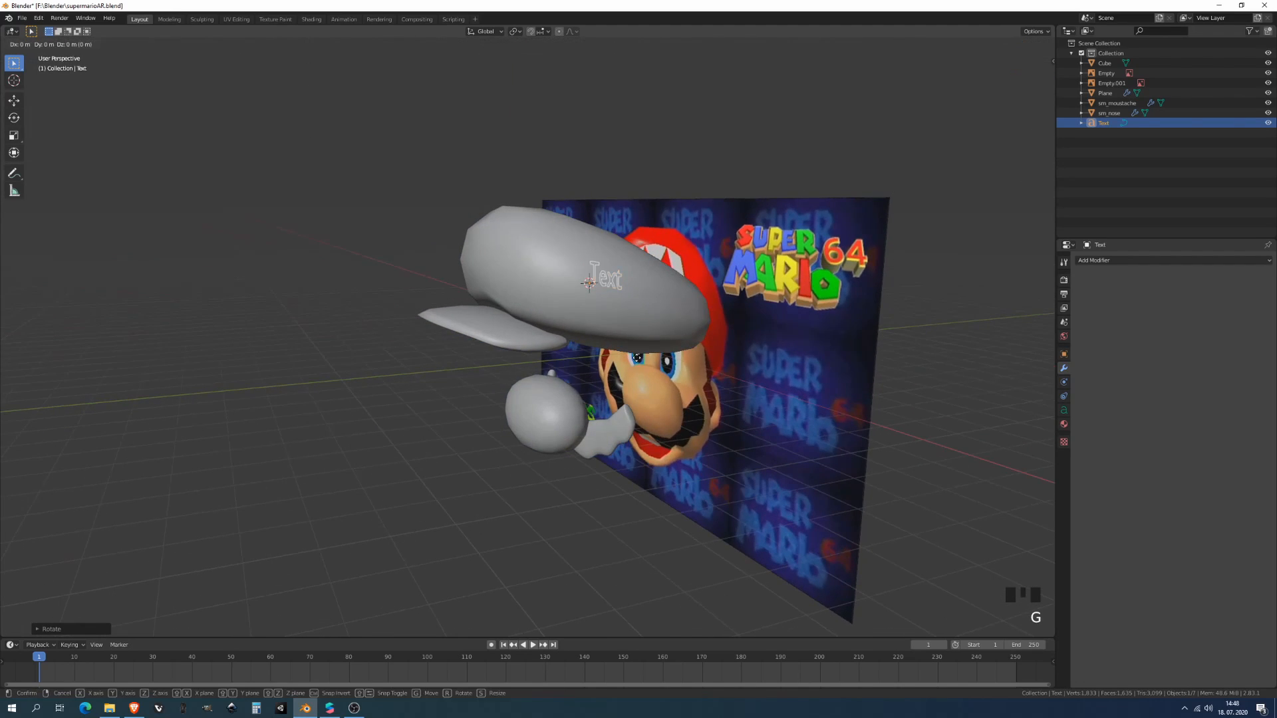
left_click(640, 344)
middle_click_drag(625, 339, 640, 344)
key("KP_1")
key("g")
key("x")
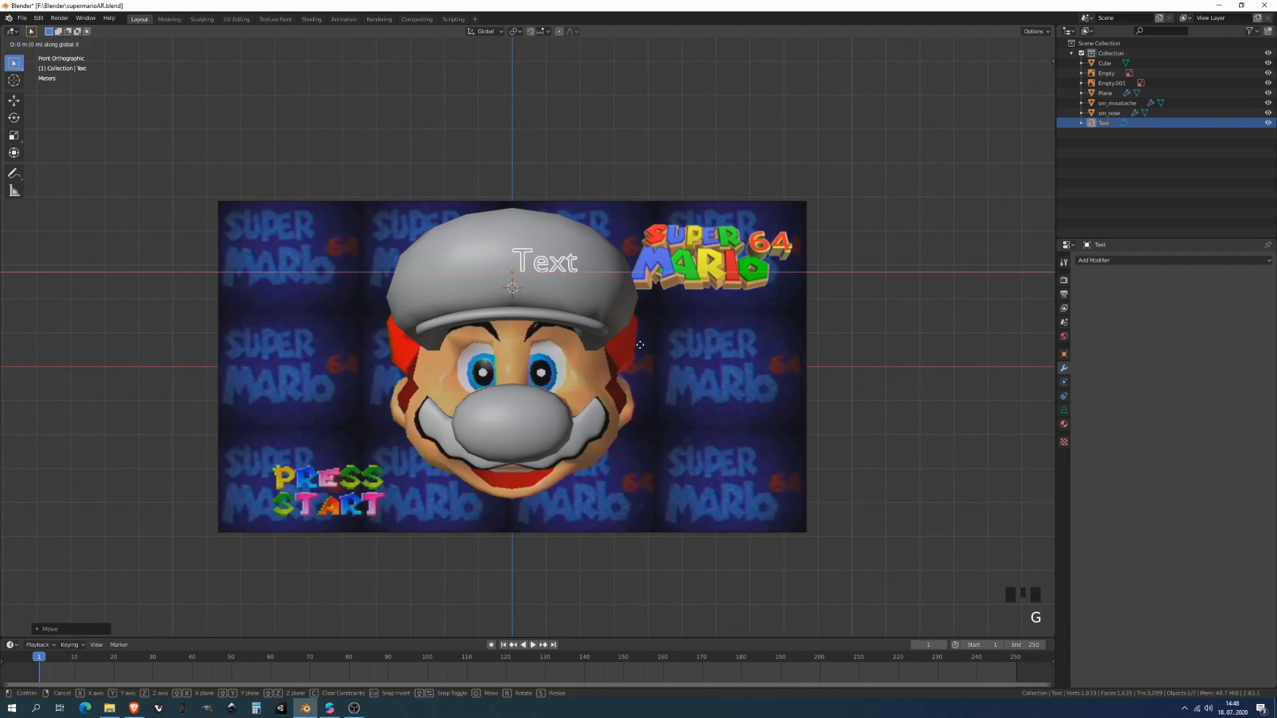
left_click(610, 344)
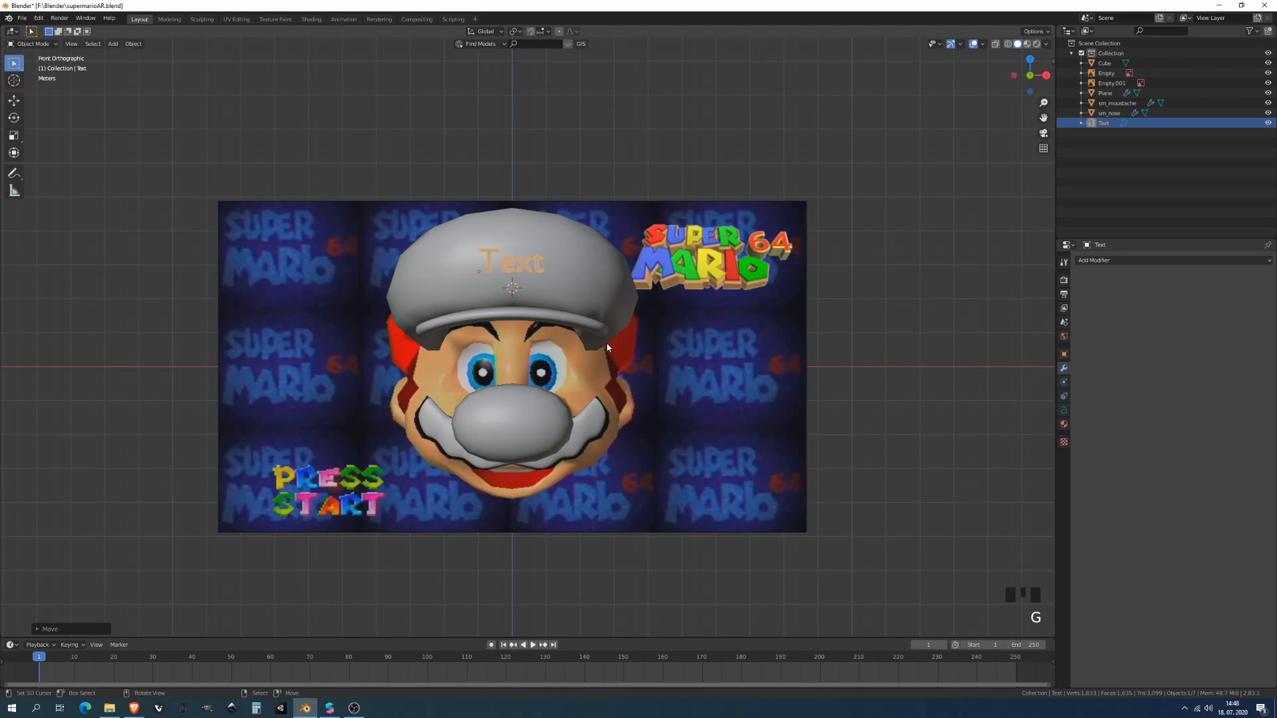
- Replace the text object's default wording with the single letter "M"
key("Tab")
key("BackSpace")
key("BackSpace")
key("BackSpace")
key("BackSpace")
key("BackSpace")
key("BackSpace")
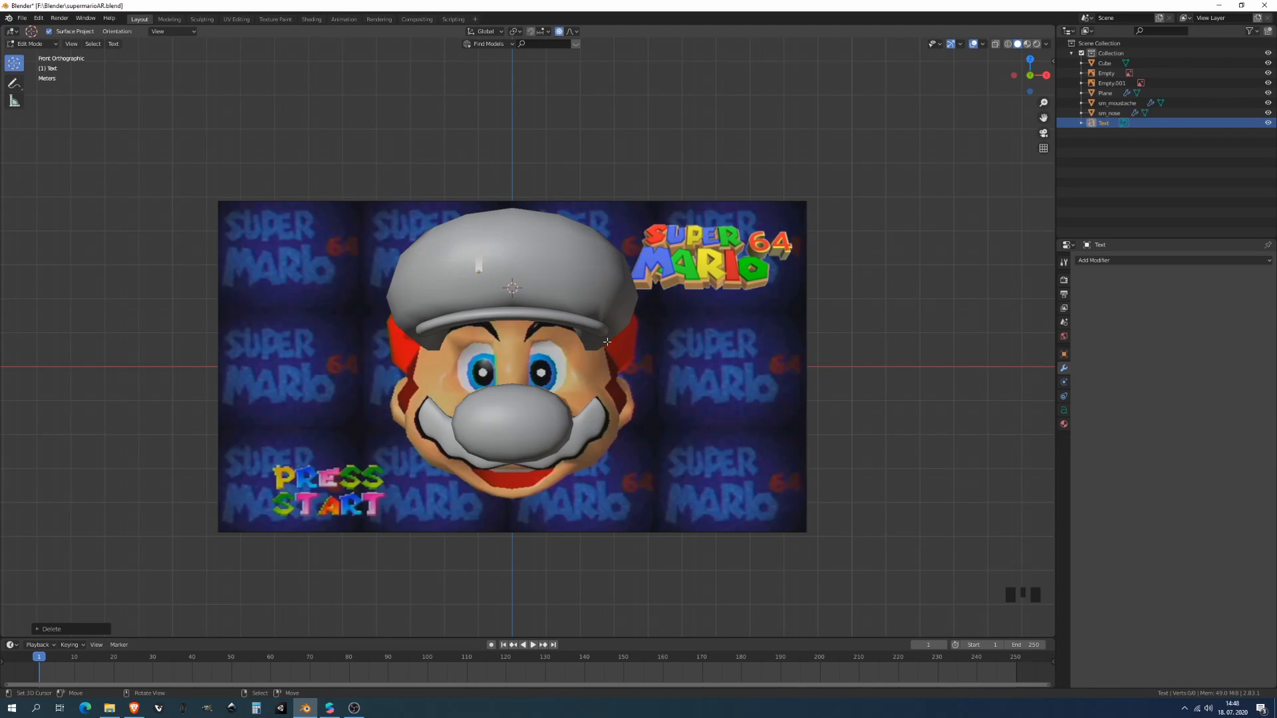
type("M")
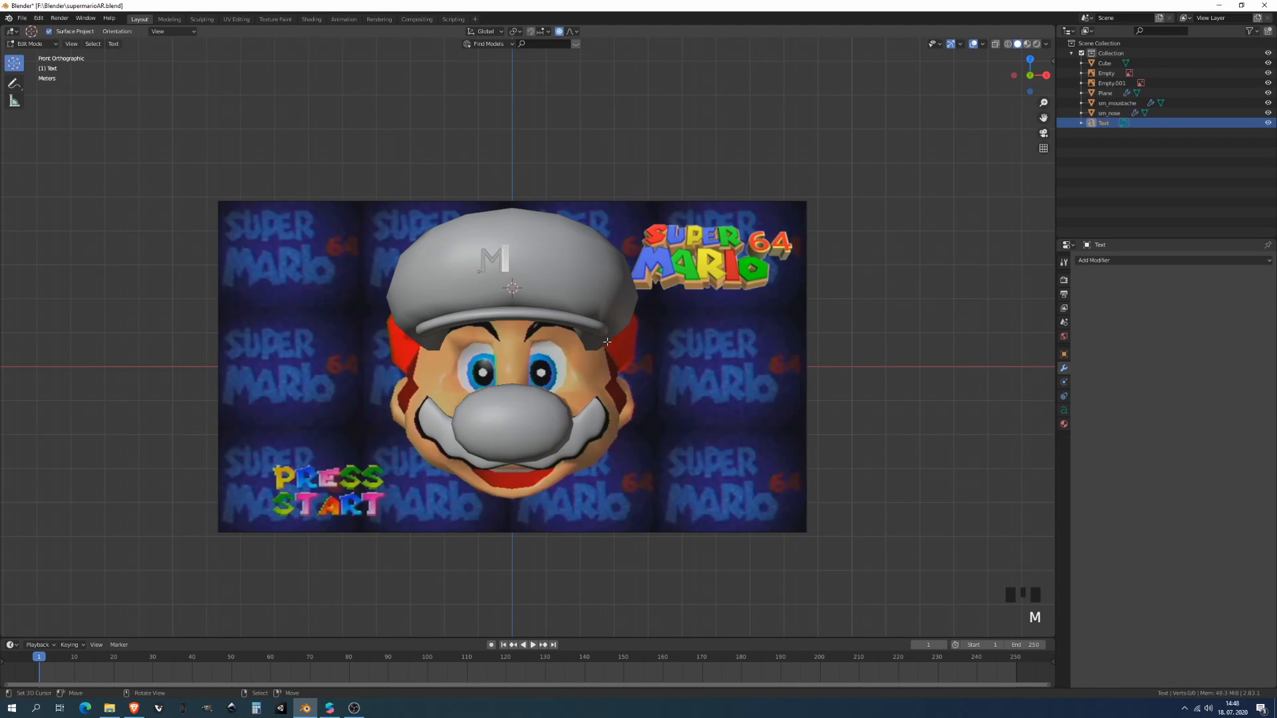
key("Tab")
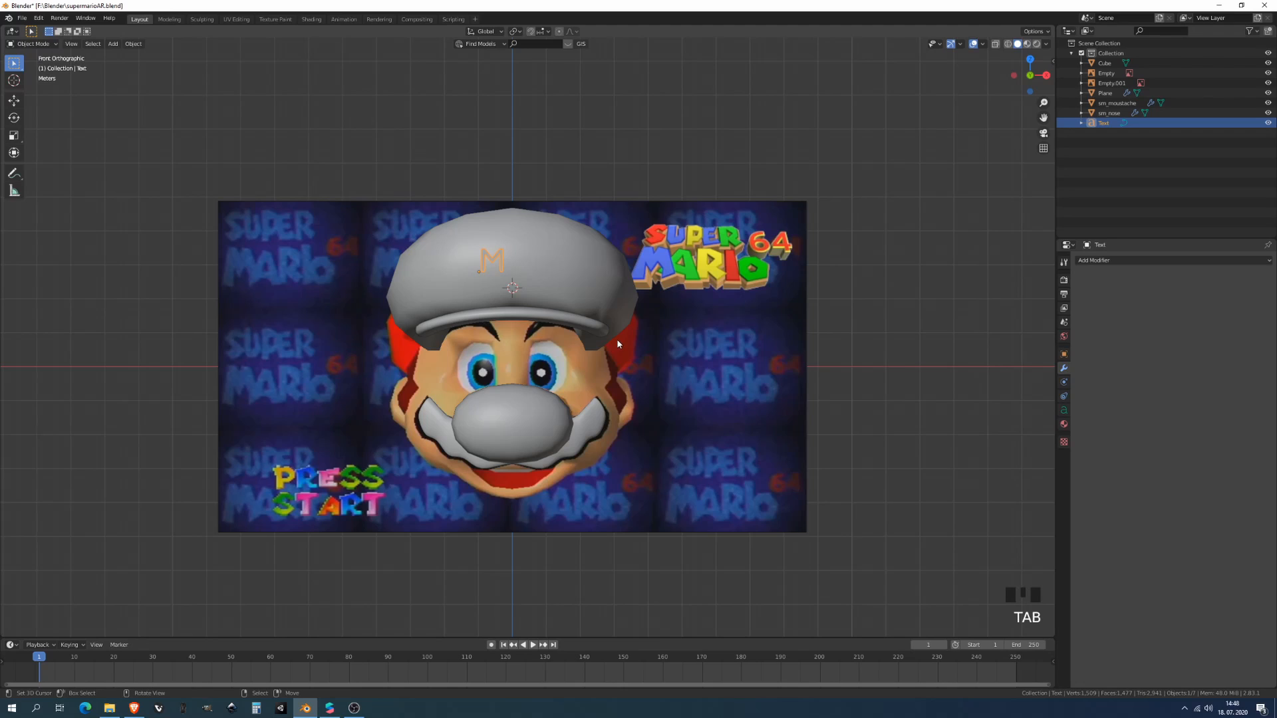
- Shift the letter M along X to the middle of the cap
key("g")
key("x")
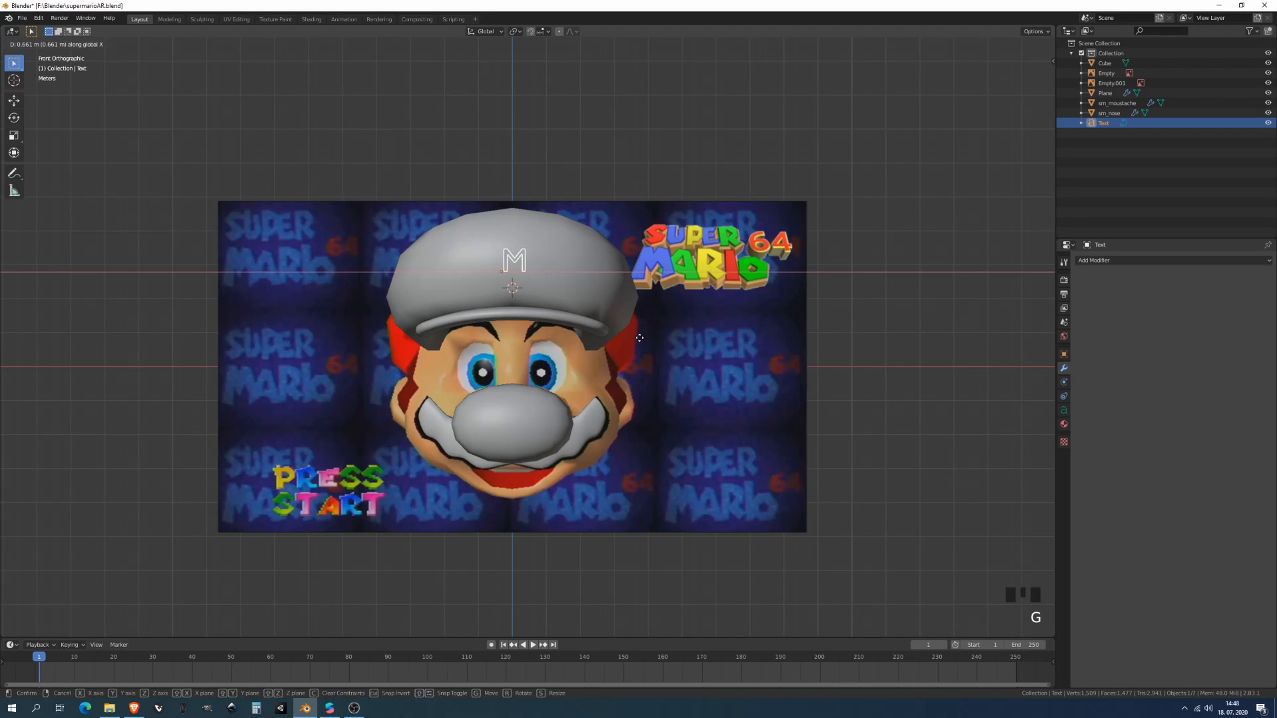
left_click(638, 343)
- Load SuperMario256.ttf from the Windows Fonts folder as the letter's regular font
scroll(537, 306, "up", 3)
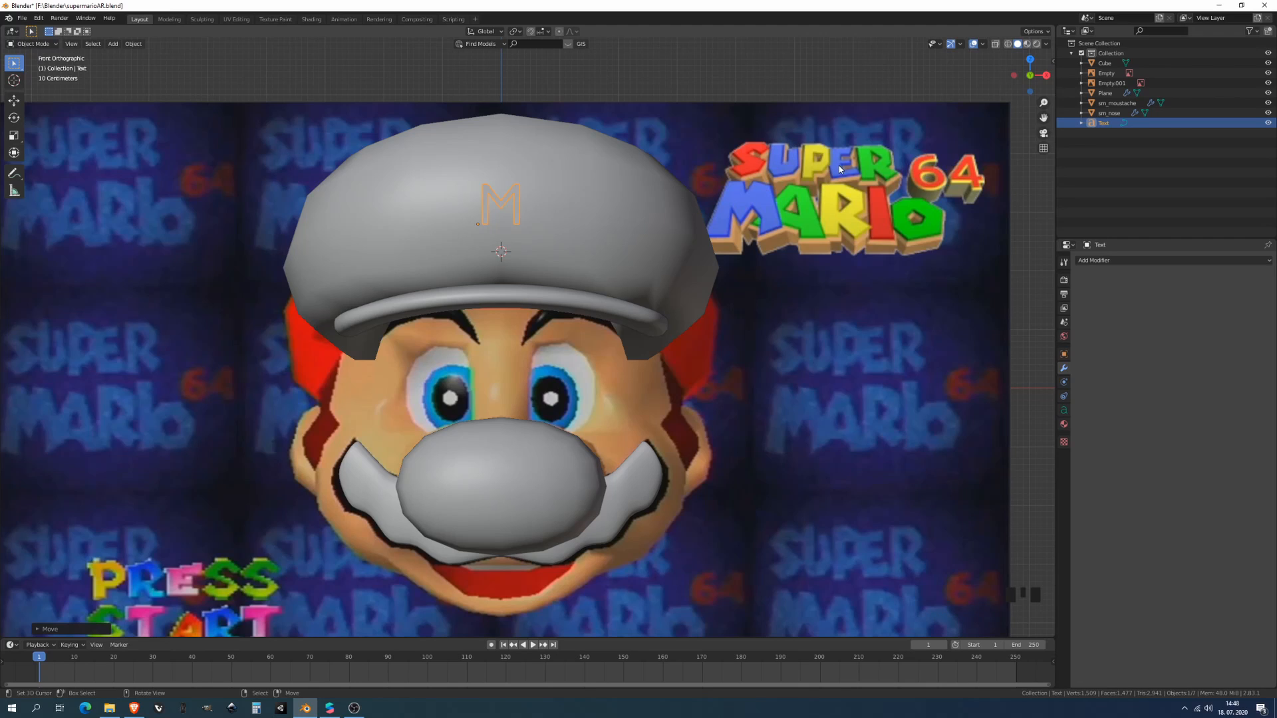
left_click(1064, 410)
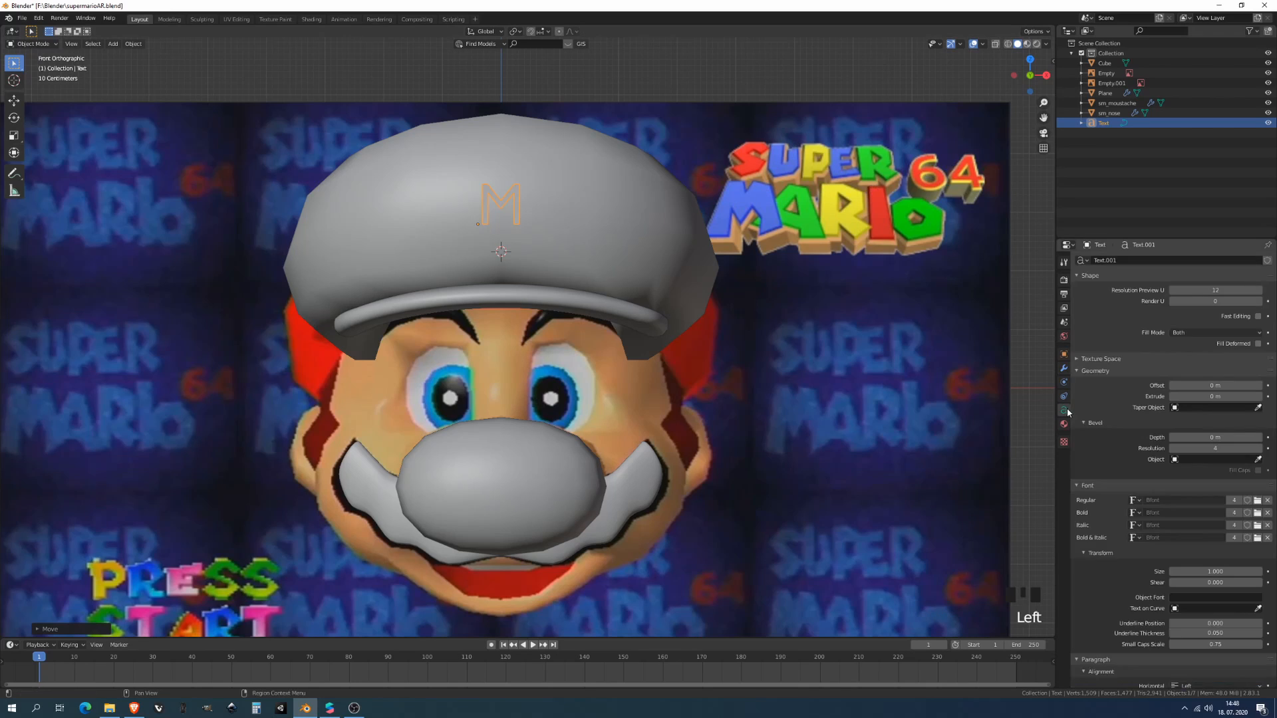
left_click(1256, 501)
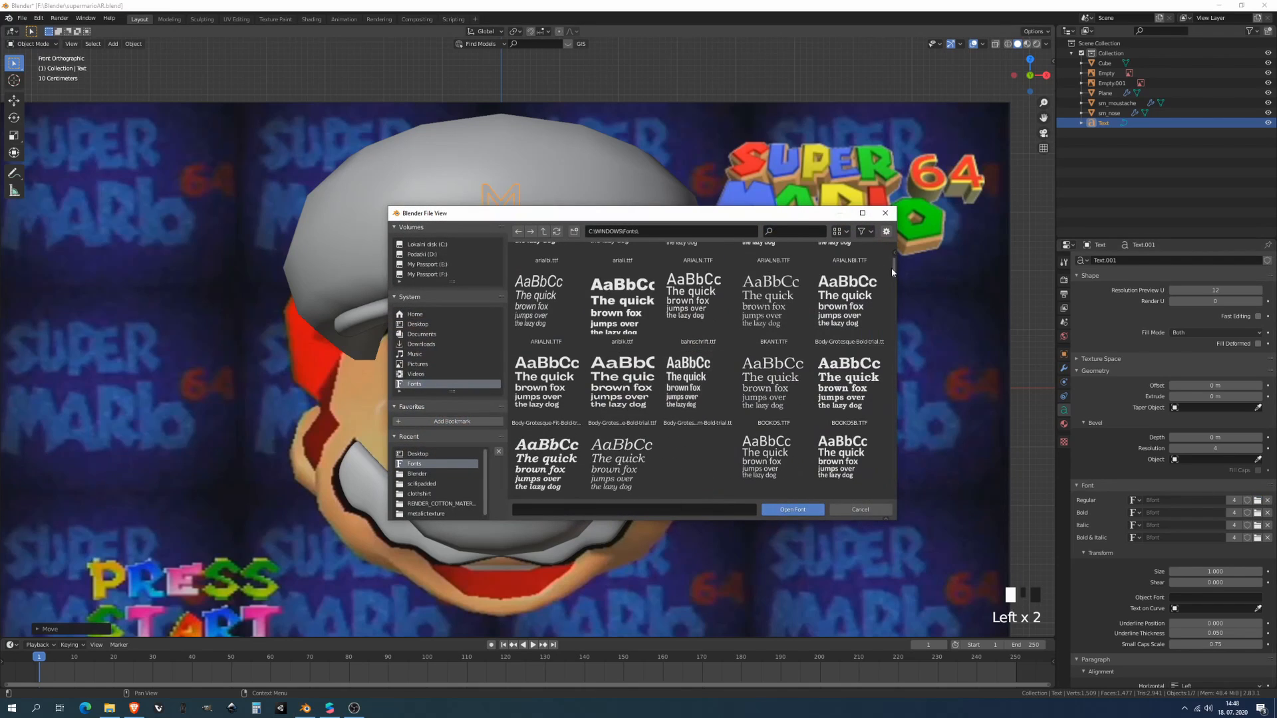
left_click_drag(893, 266, 914, 453)
scroll(759, 318, "down", 5)
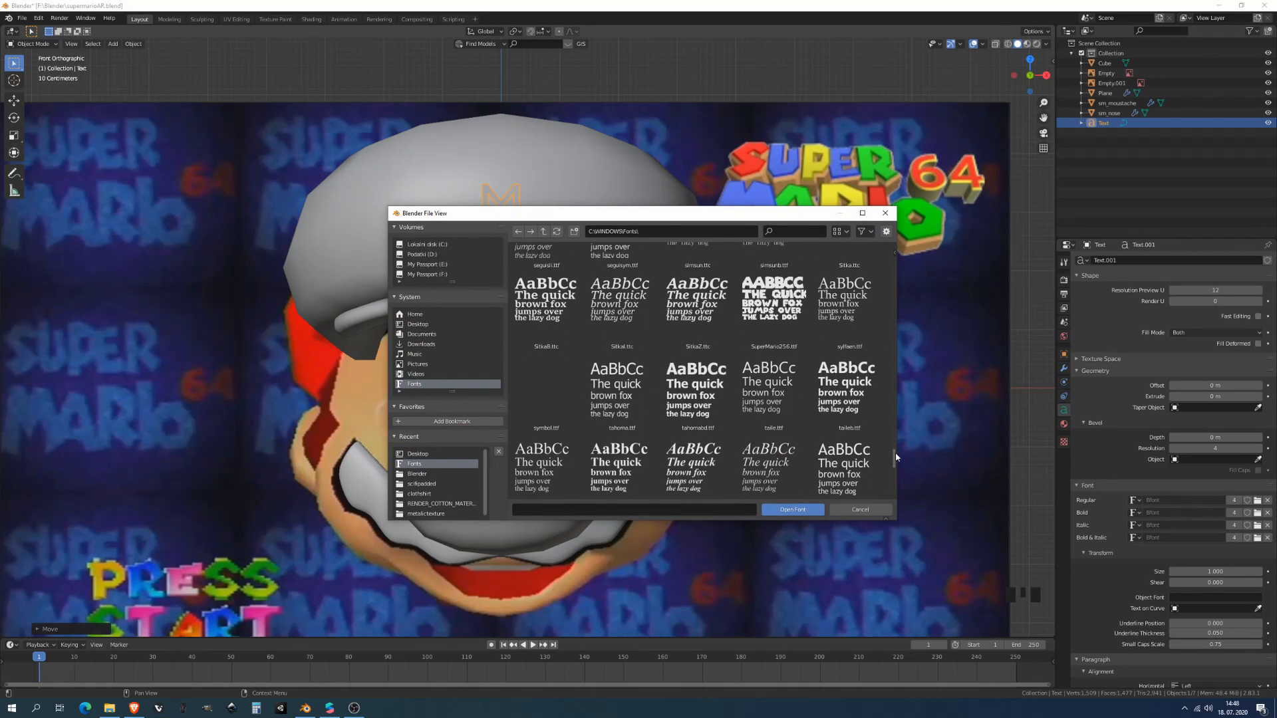
double_click(759, 318)
- Enlarge the letter M and reposition it at the centre of the cap's front
key("s")
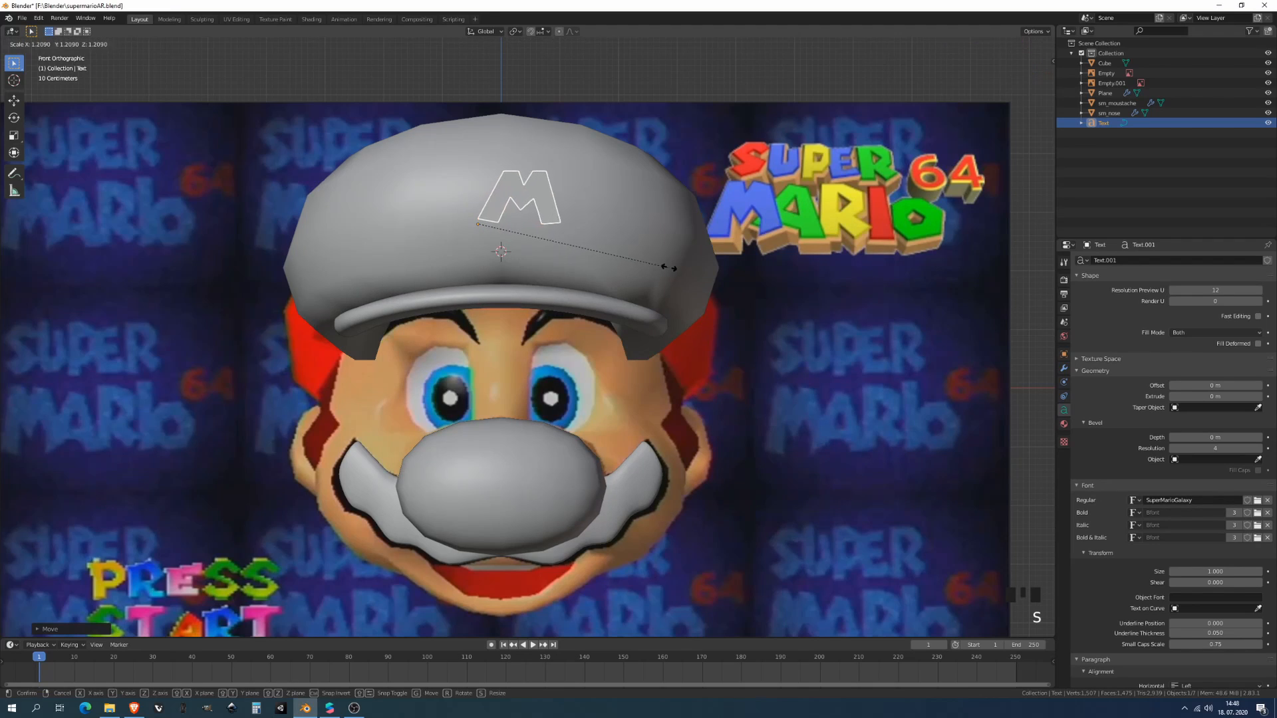
left_click(725, 275)
key("g")
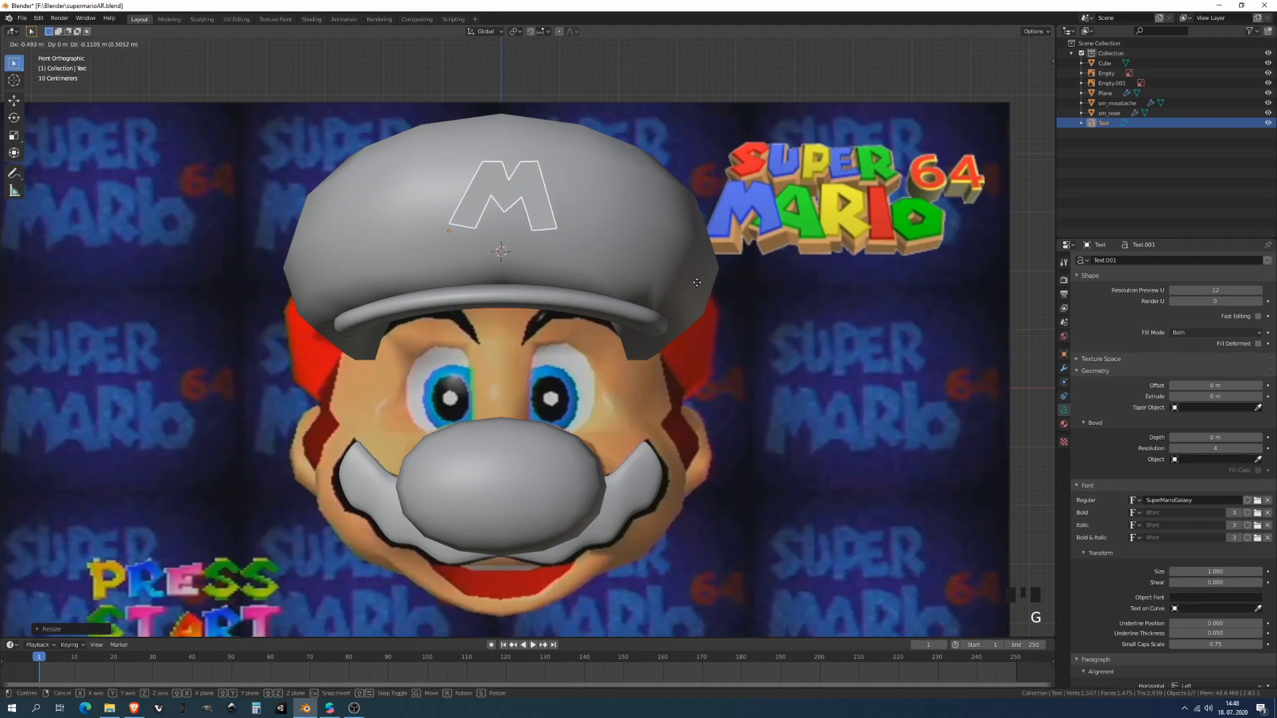
left_click(691, 289)
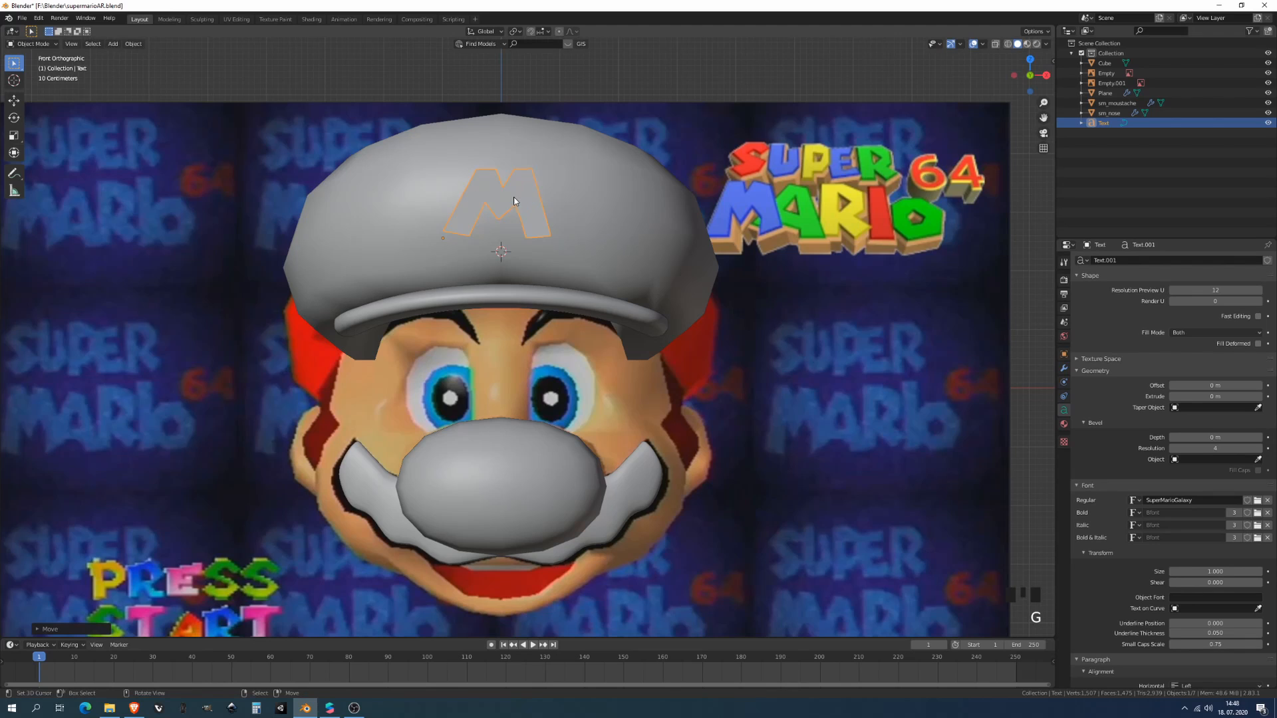
- Give the letter M thickness by setting its extrusion to 0.09 m
middle_click_drag(514, 201, 665, 279)
key("KP_1")
middle_click_drag(765, 334, 864, 333)
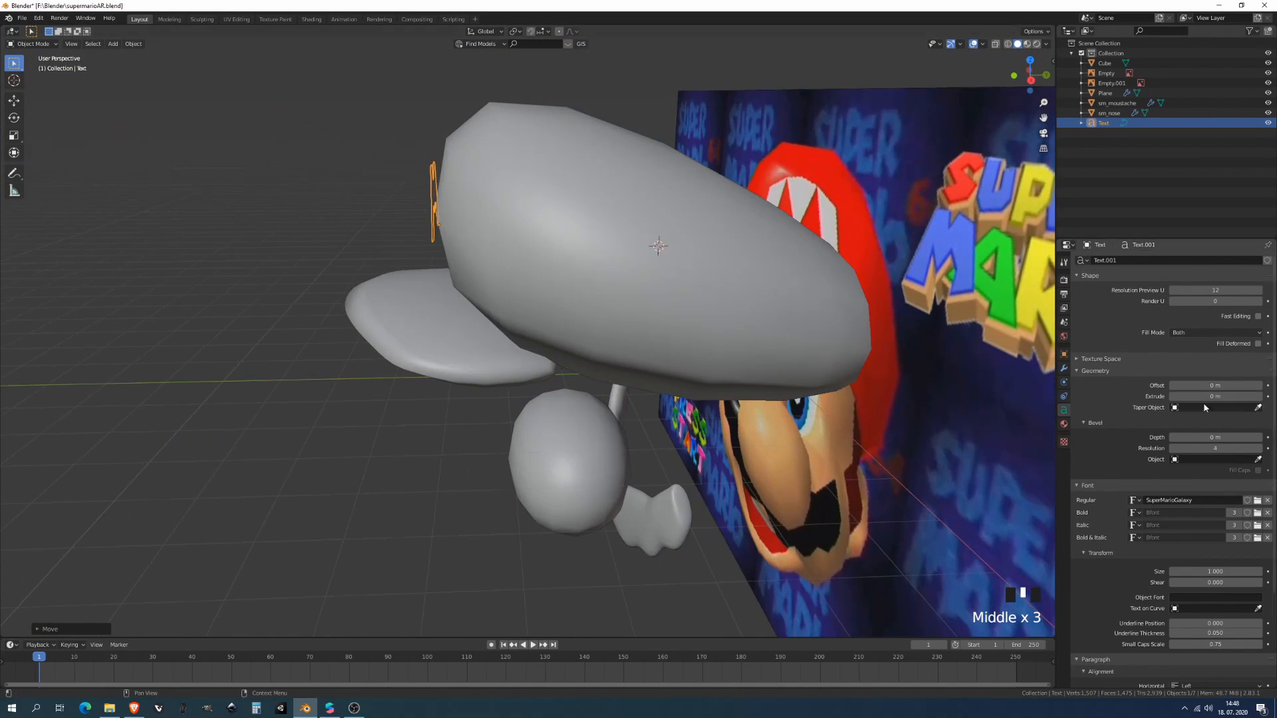
left_click(1215, 397)
left_click_drag(1215, 396, 1241, 396)
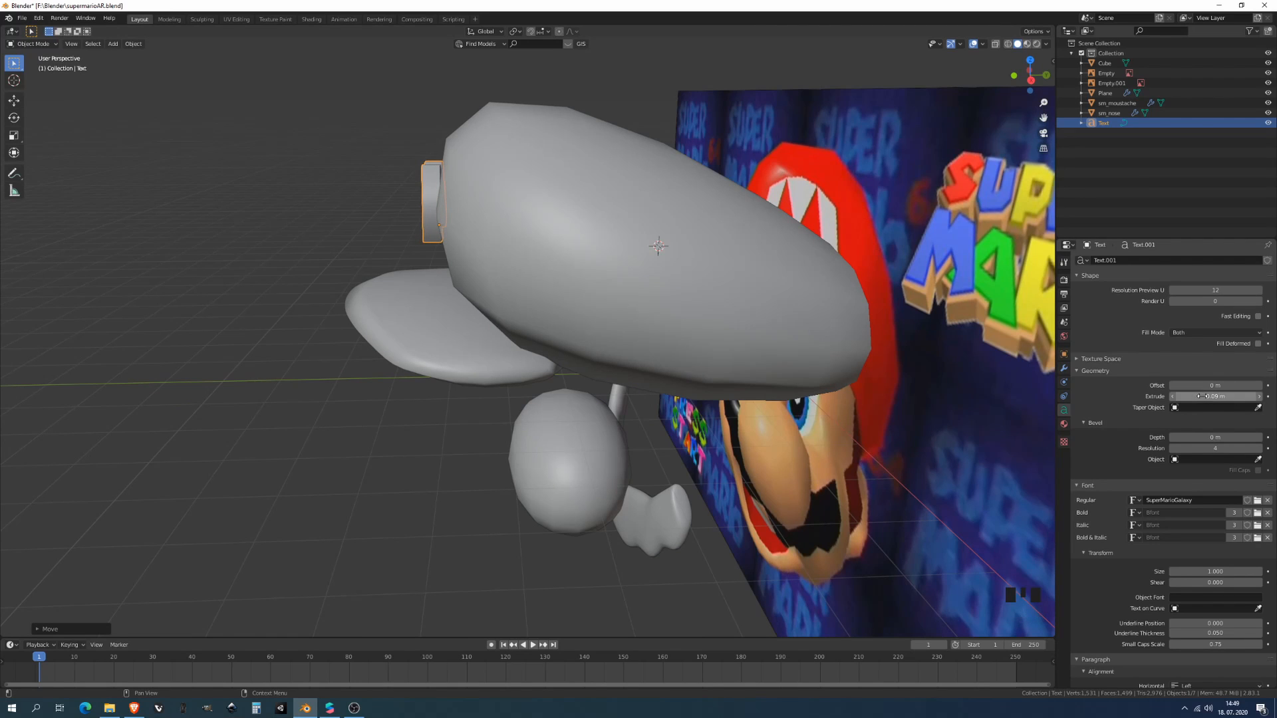
- Add a mesh circle and move it along Y from the cap's centre to the front by the letter
middle_click_drag(572, 280, 608, 266)
key("shift+a")
mouse_move(585, 215)
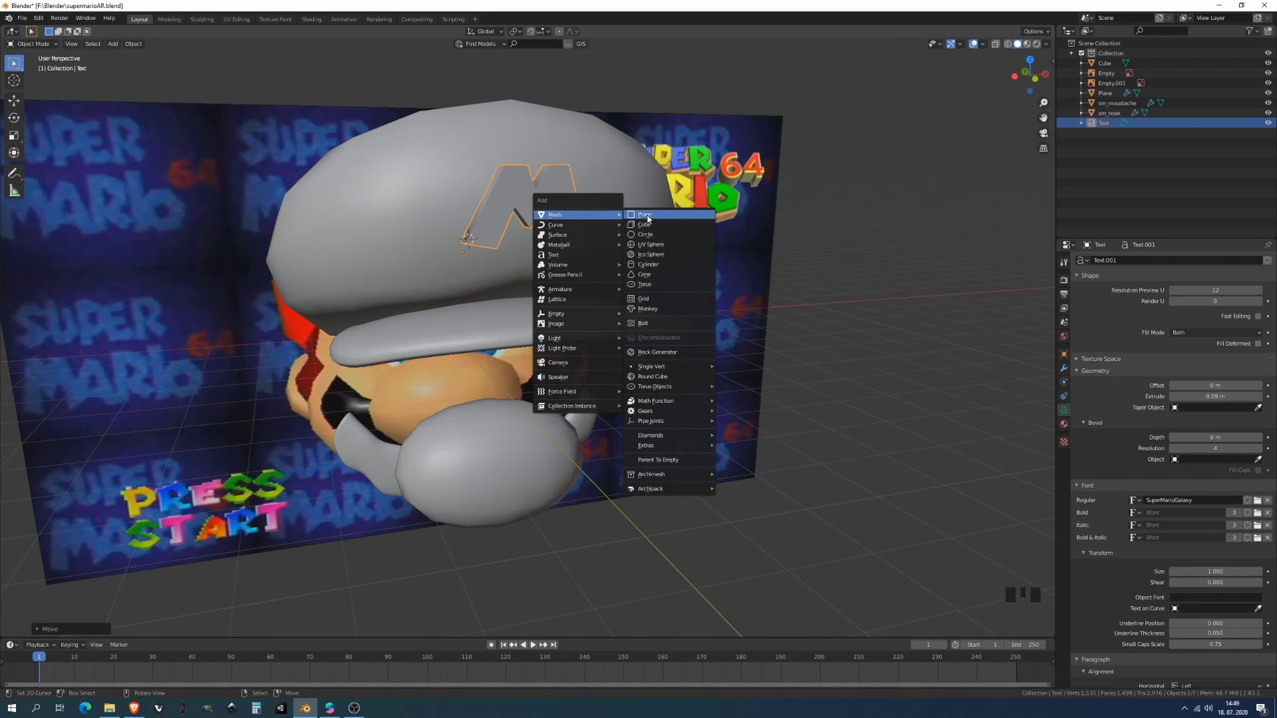
left_click(646, 233)
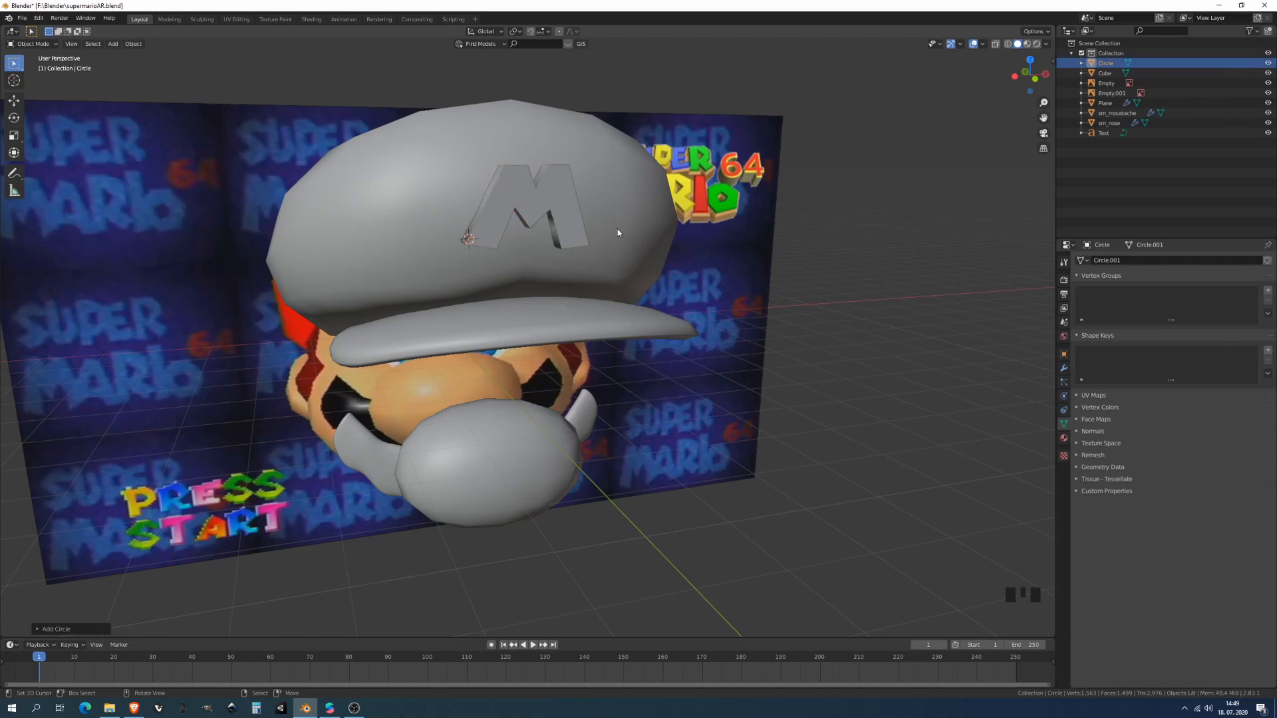
middle_click_drag(617, 229, 658, 242)
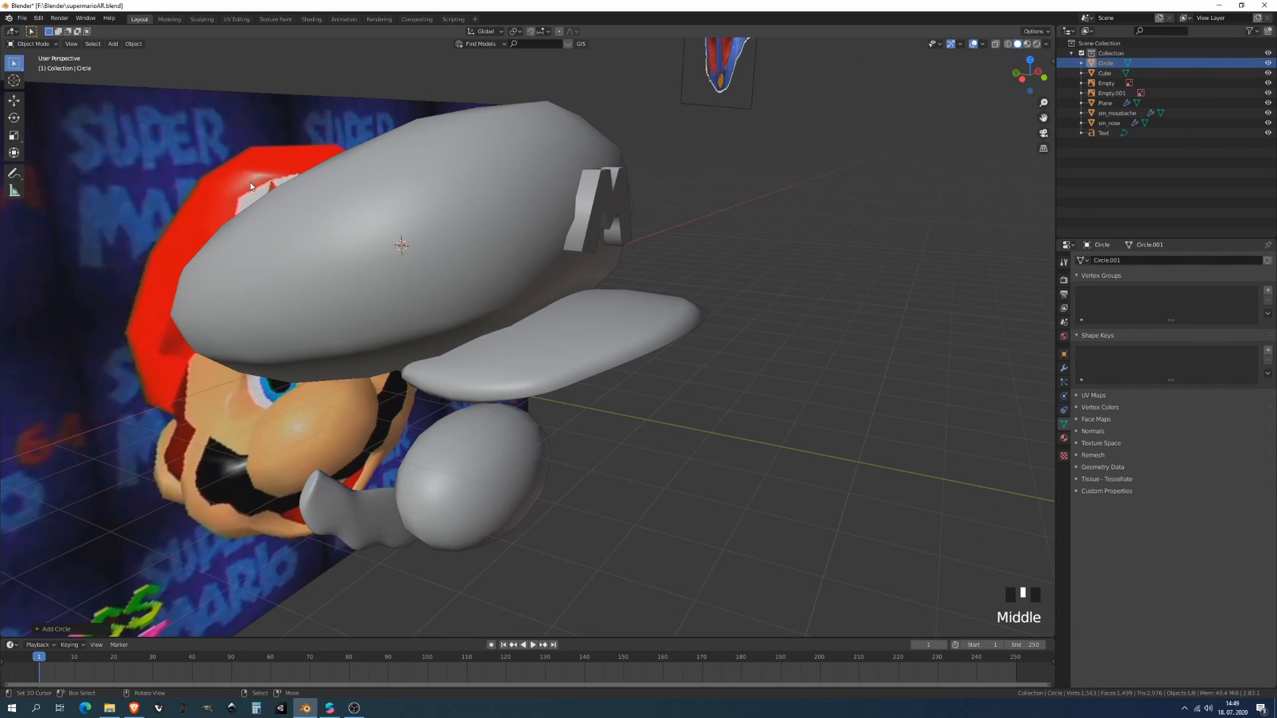
scroll(250, 183, "up", 1)
key("g")
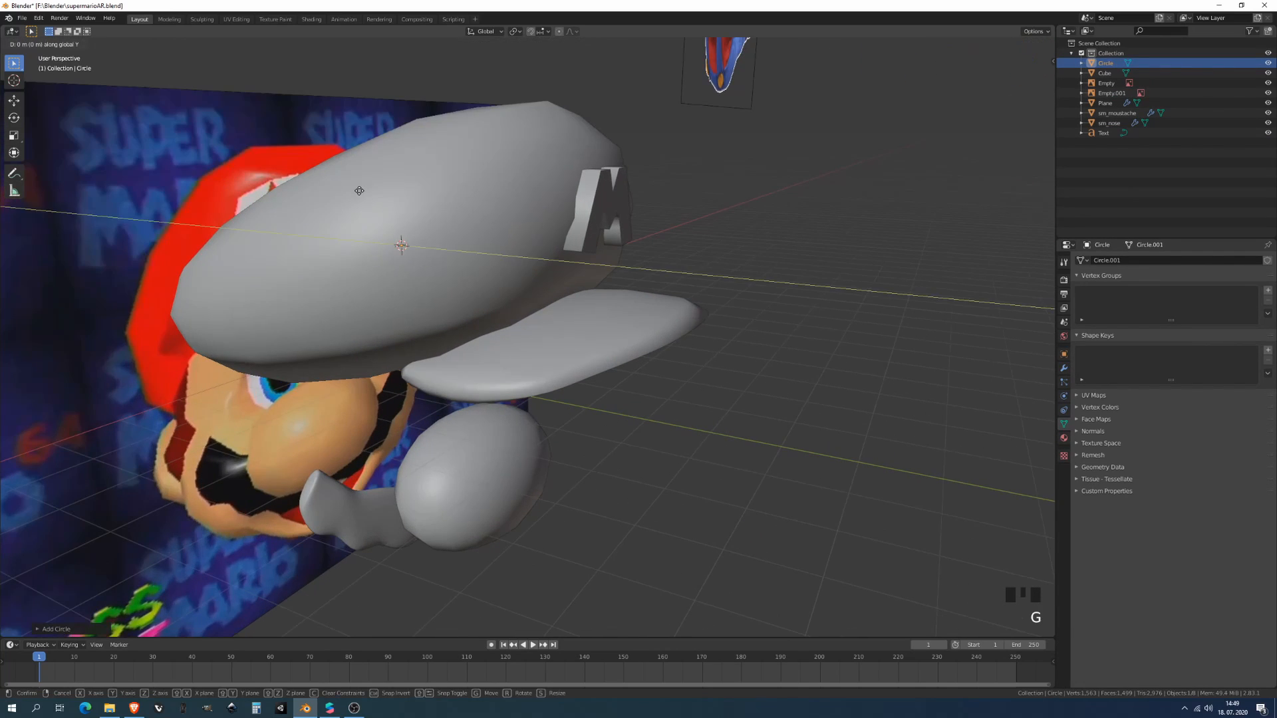
left_click(595, 220)
- Rotate the circle 90° about the X axis and raise it around the letter M
type("rx")
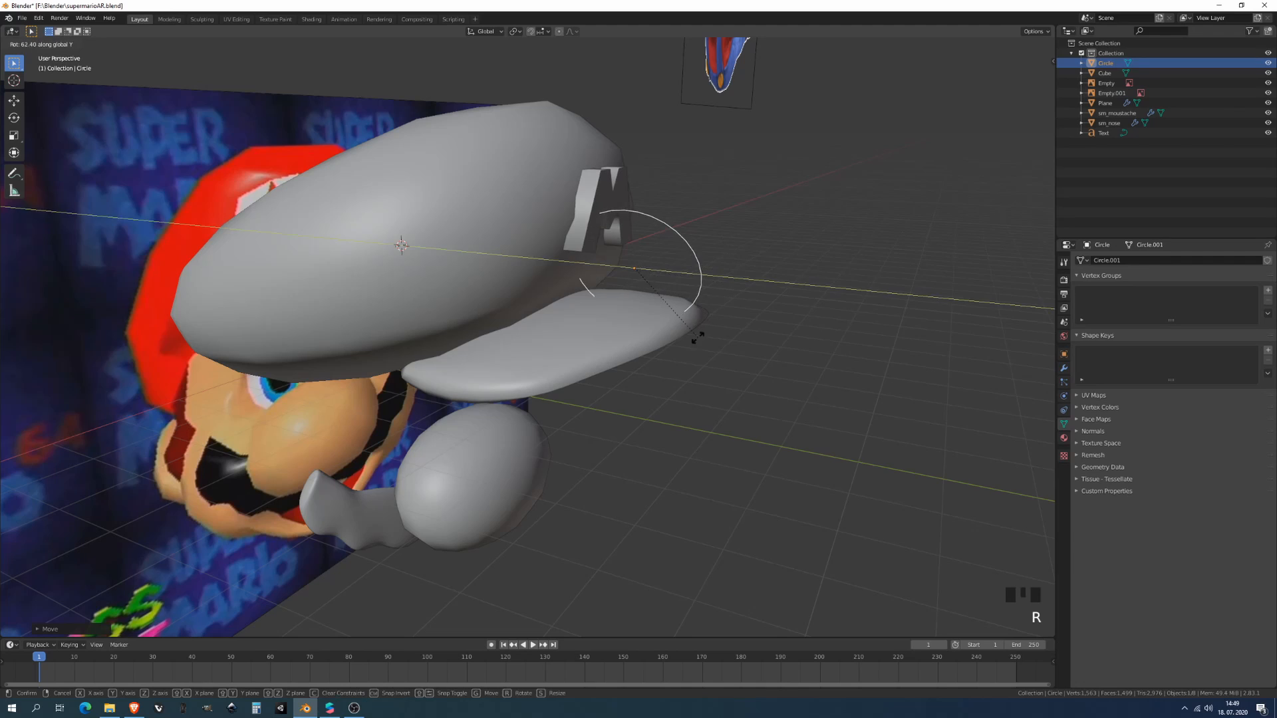
type("90")
left_click(655, 337)
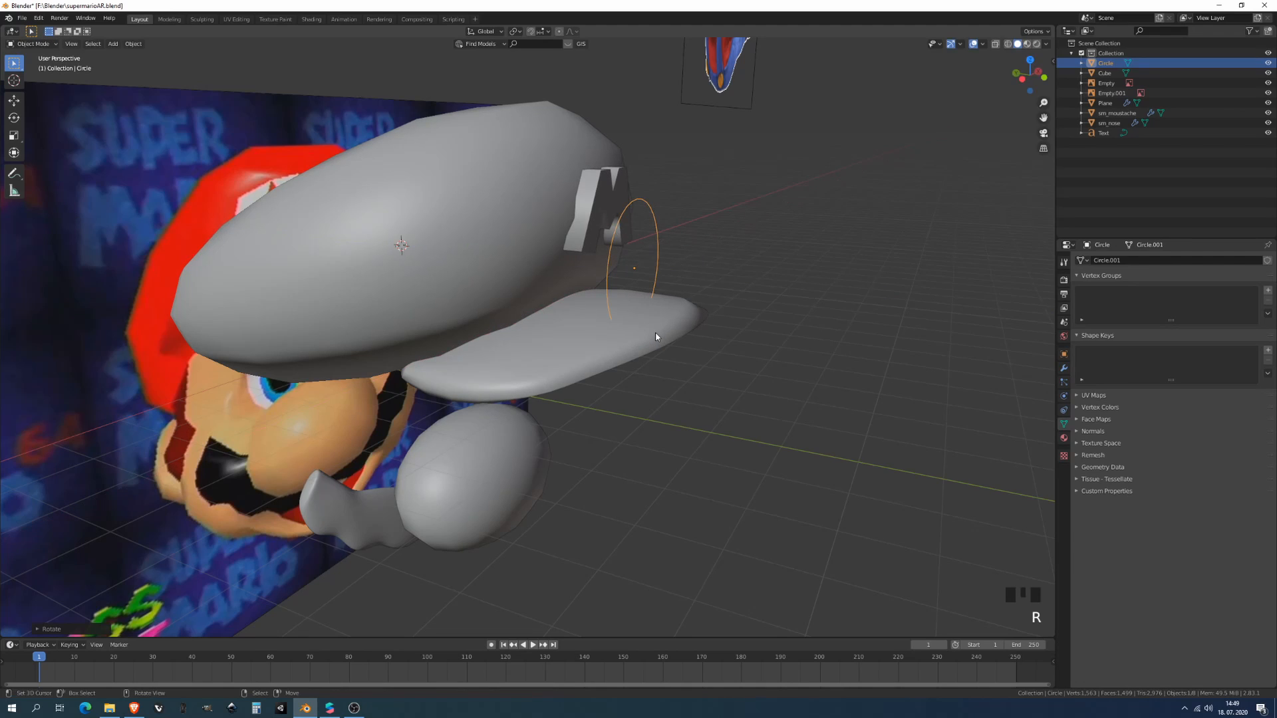
key("g")
left_click(642, 278)
- Stretch the circle along X to the reference emblem's width and lower it along Z onto the emblem
key("KP_1")
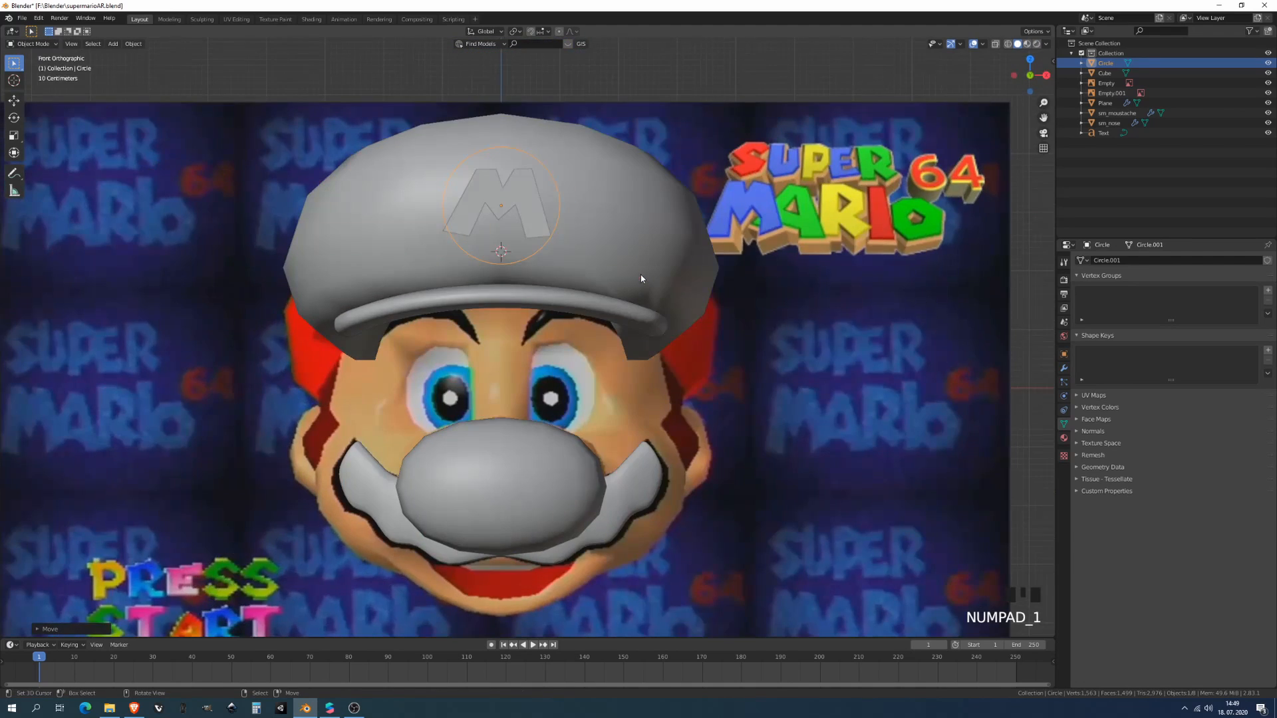
key("z")
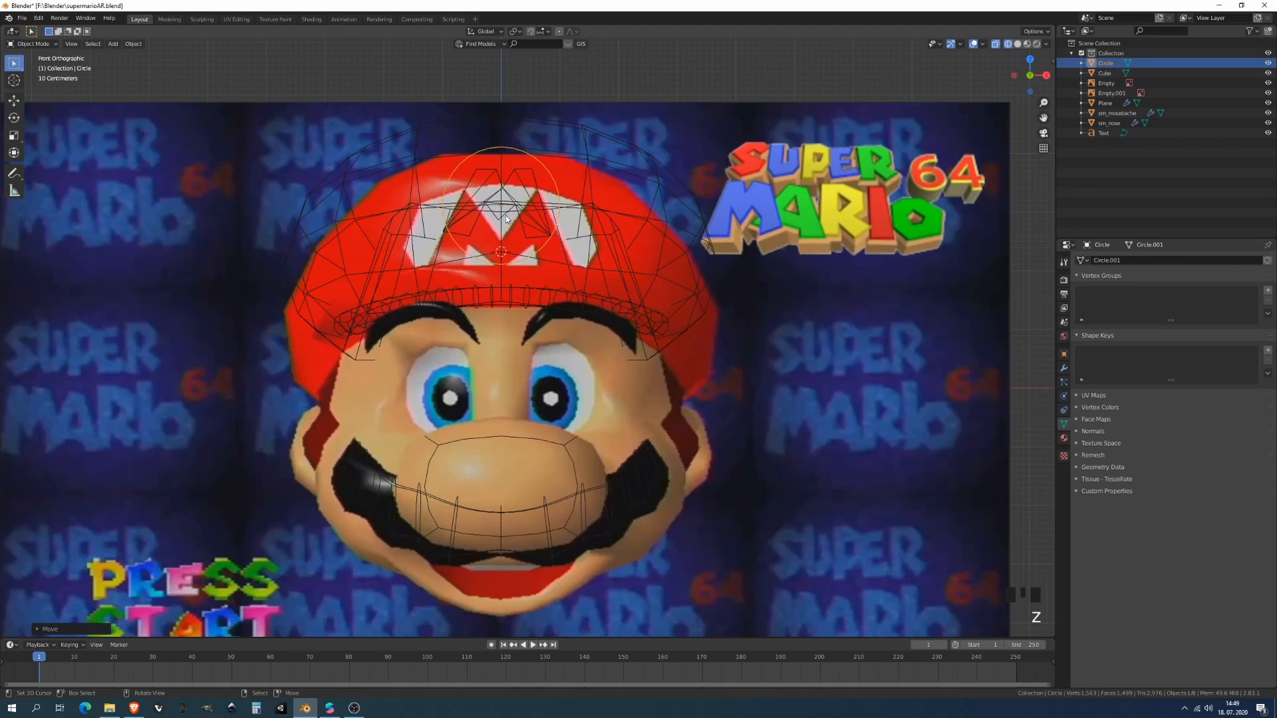
key("s")
key("x")
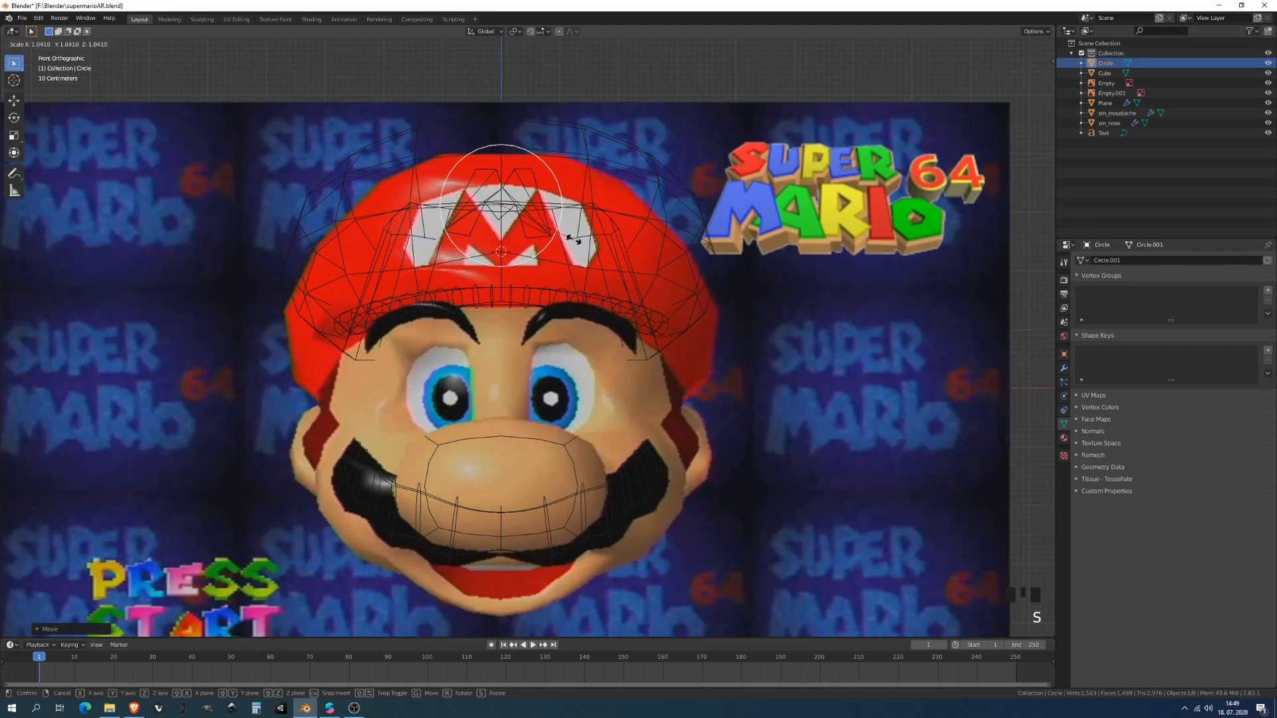
left_click(612, 244)
key("g")
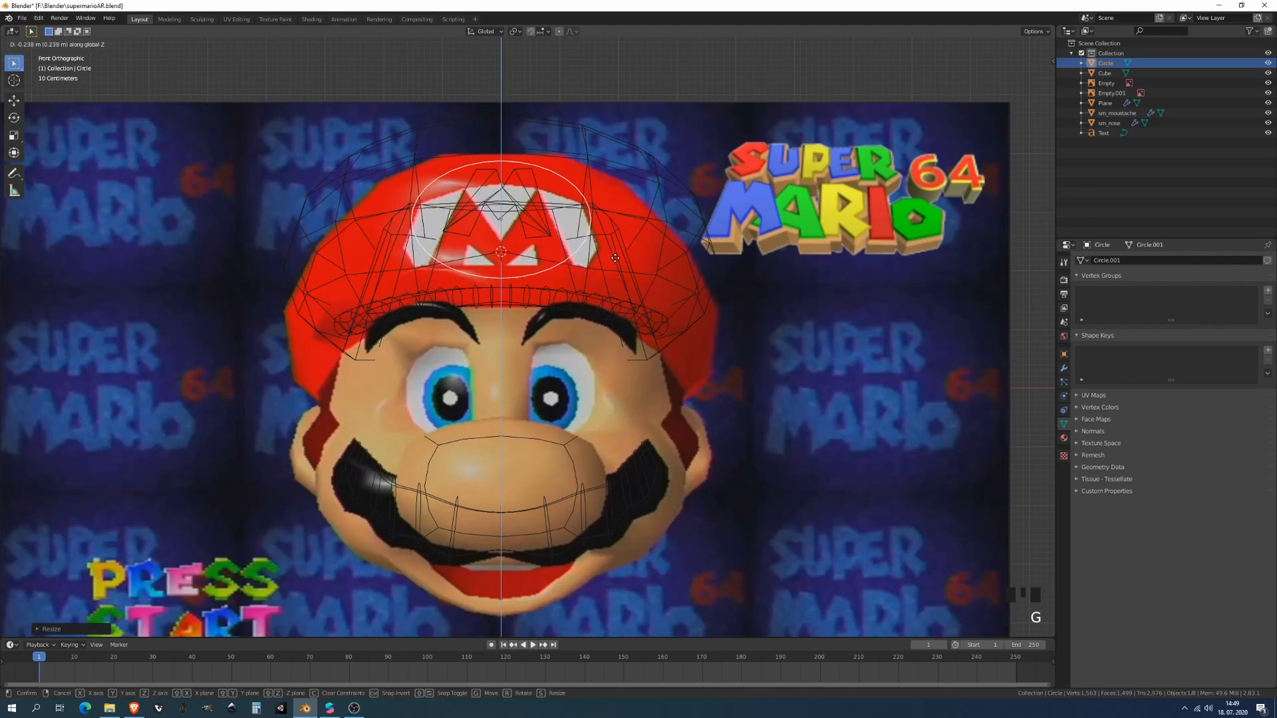
left_click(617, 271)
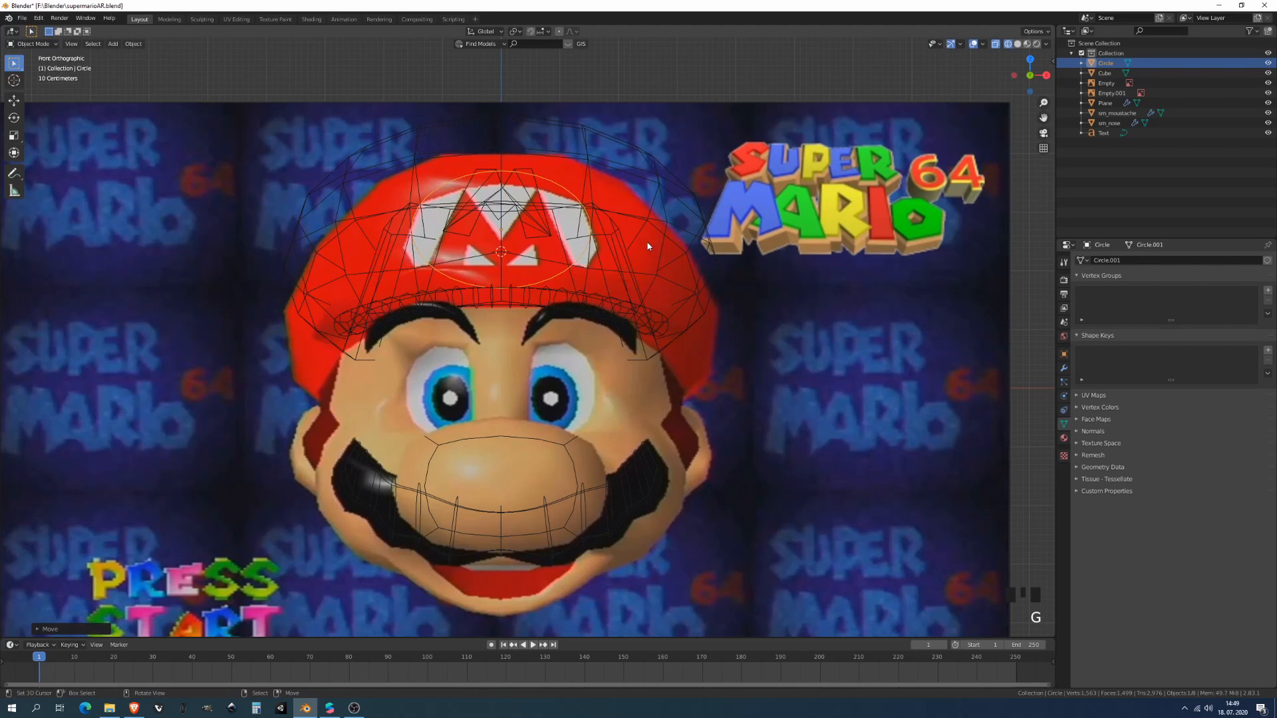
- Return to solid shading and fill the circle with a face
key("shift+z")
middle_click_drag(648, 246, 523, 288)
key("Tab")
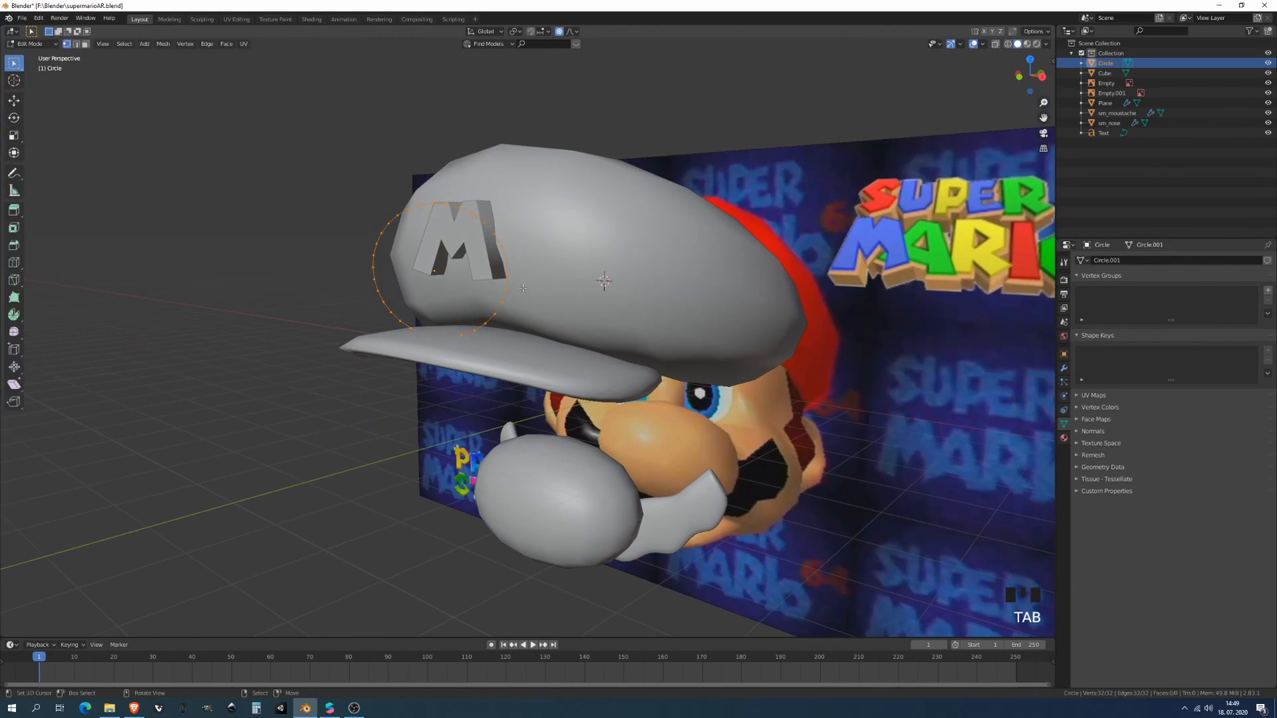
key("f")
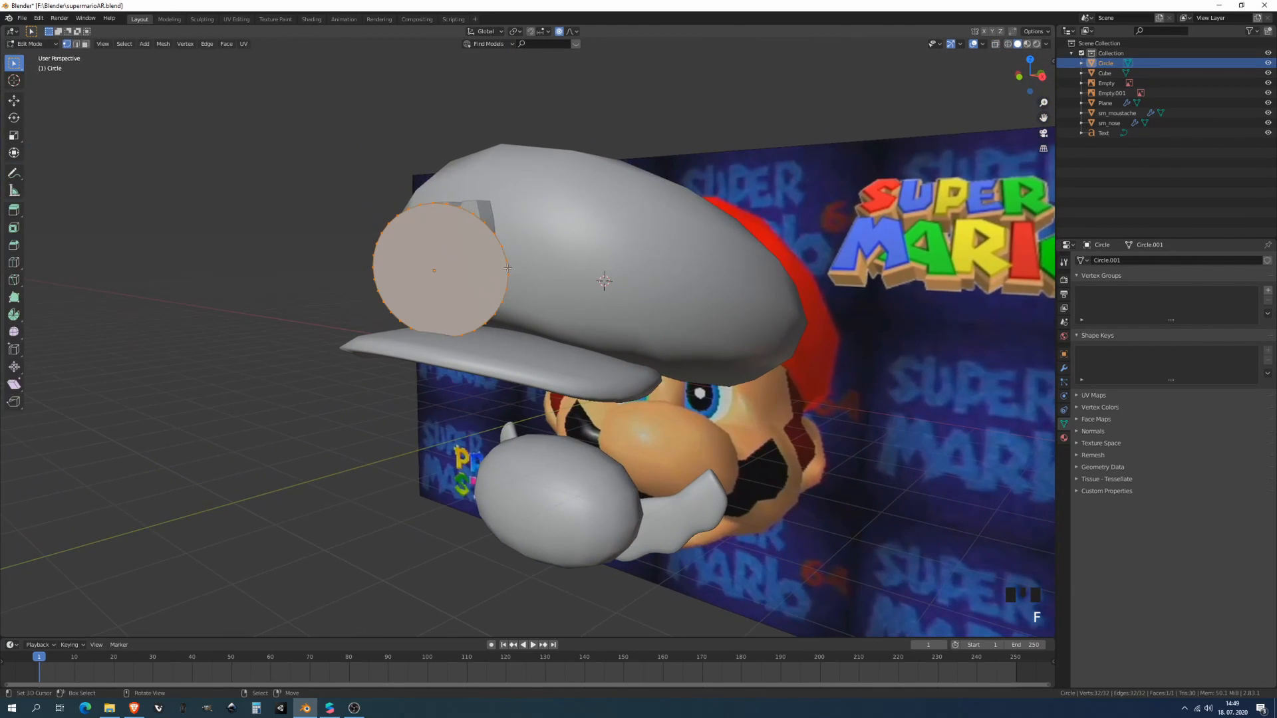
- Move the filled disc back along Y so it sits just behind the front of the letter M
key("Tab")
key("g")
left_click(524, 250)
middle_click_drag(524, 250, 571, 256)
key("g")
key("y")
left_click(666, 258)
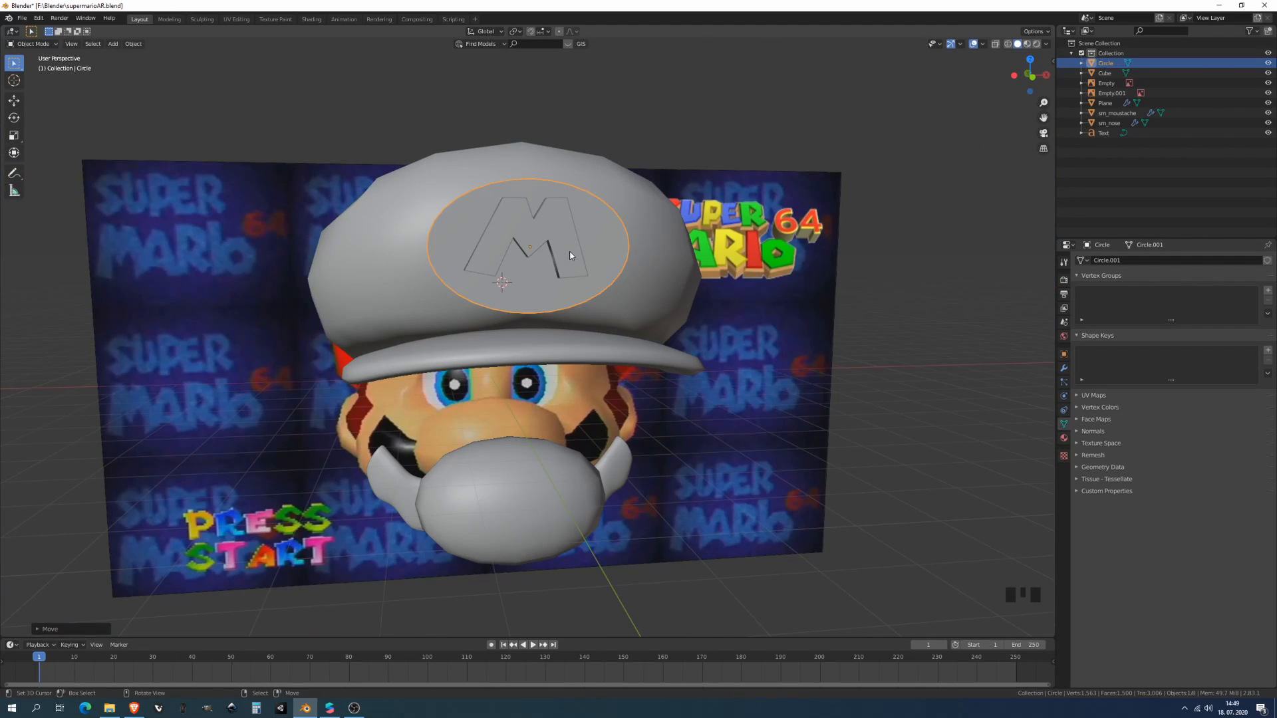
- Apply the disc's object transform and inset its face towards the centre
middle_click_drag(663, 268, 739, 243)
key("Tab")
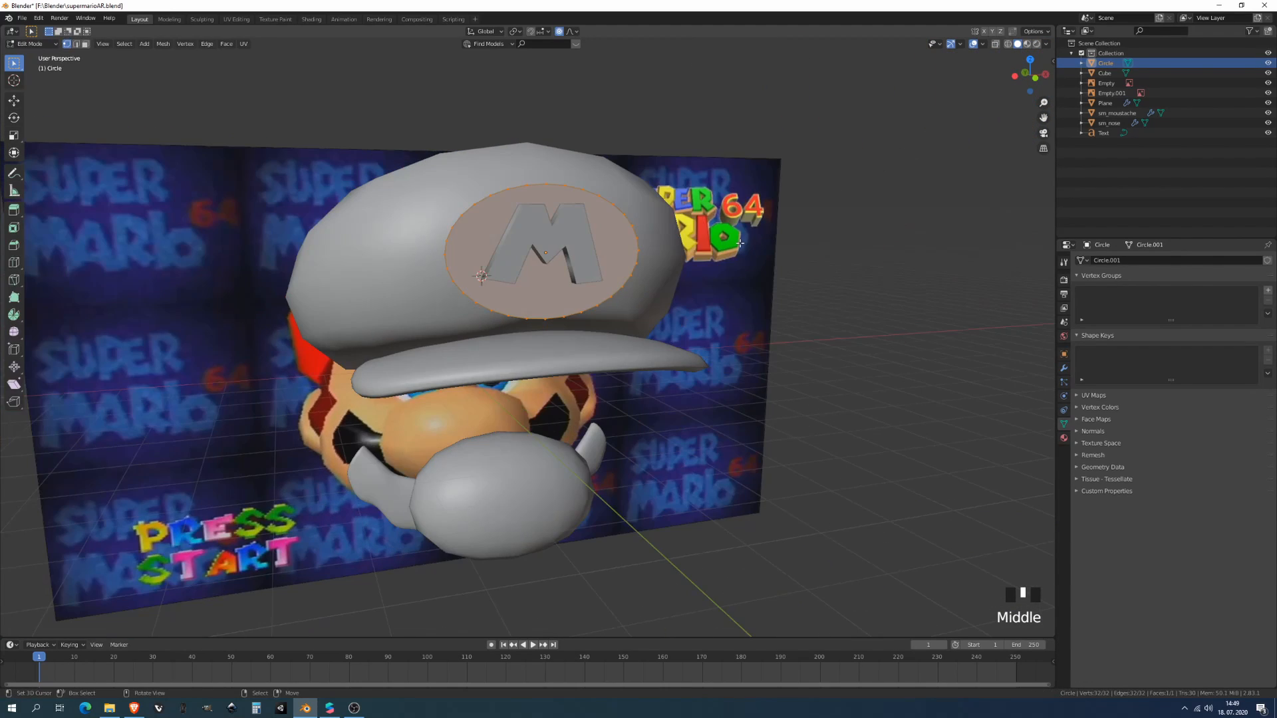
key("Tab")
key("ctrl+a")
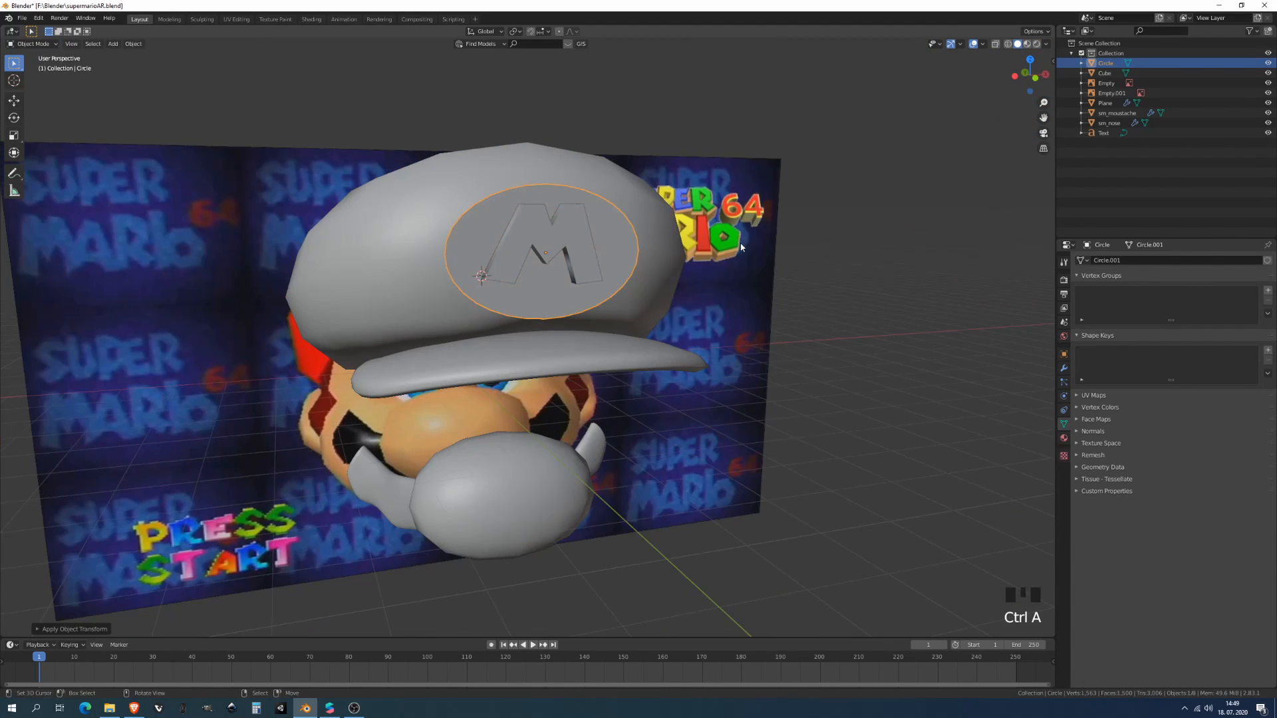
key("Tab")
key("i")
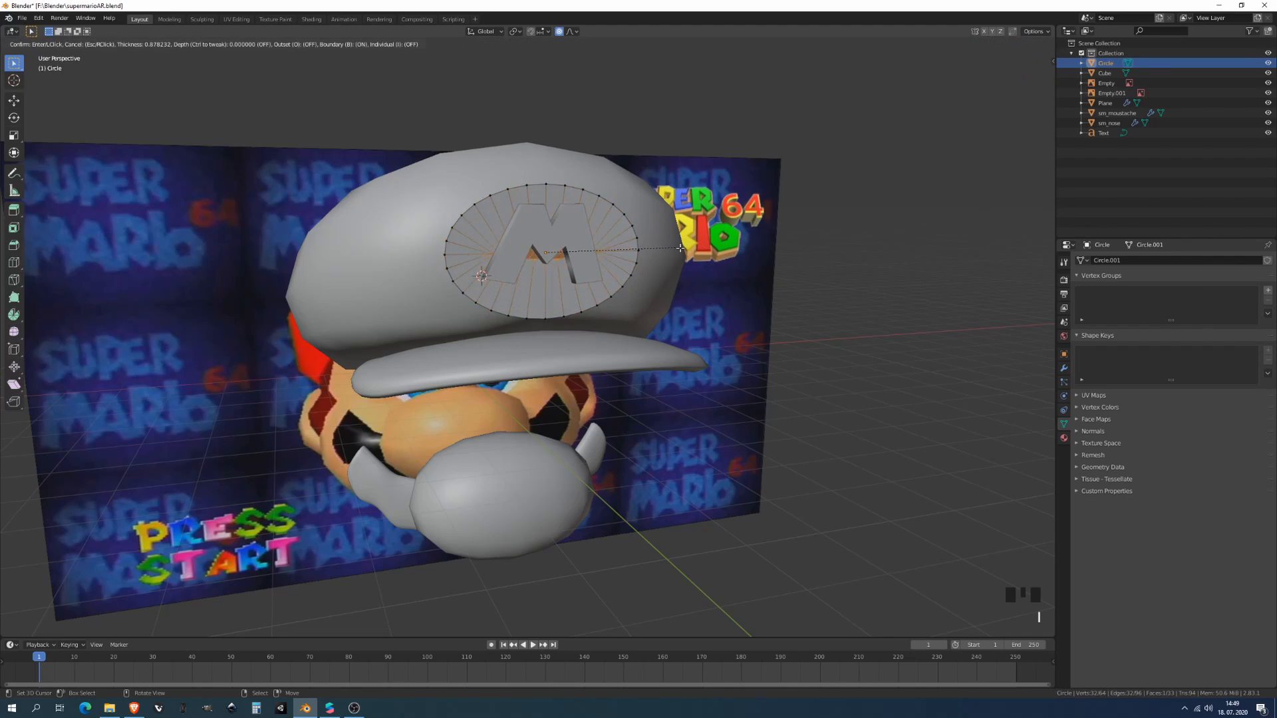
left_click(698, 251)
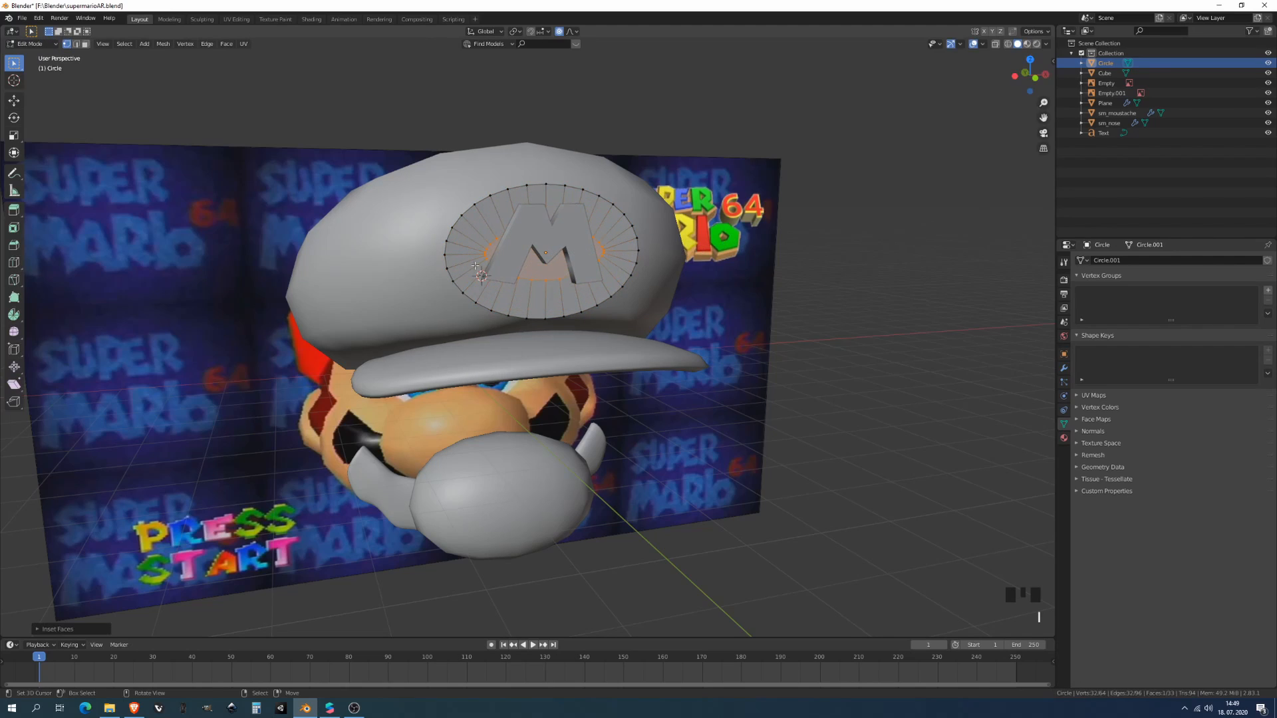
- Add two evenly spaced loop cuts around the ring between the disc's rim and its inset face
scroll(551, 253, "up", 2)
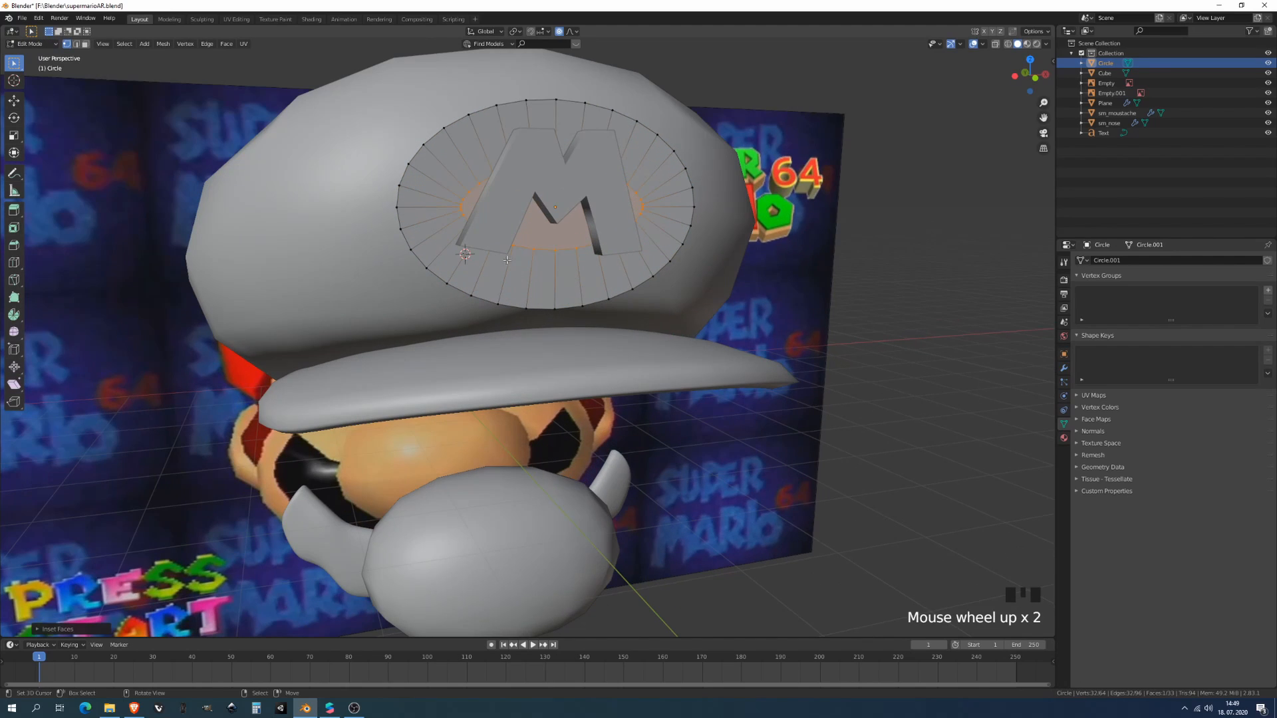
key("ctrl+r")
left_click(458, 222)
right_click(603, 190)
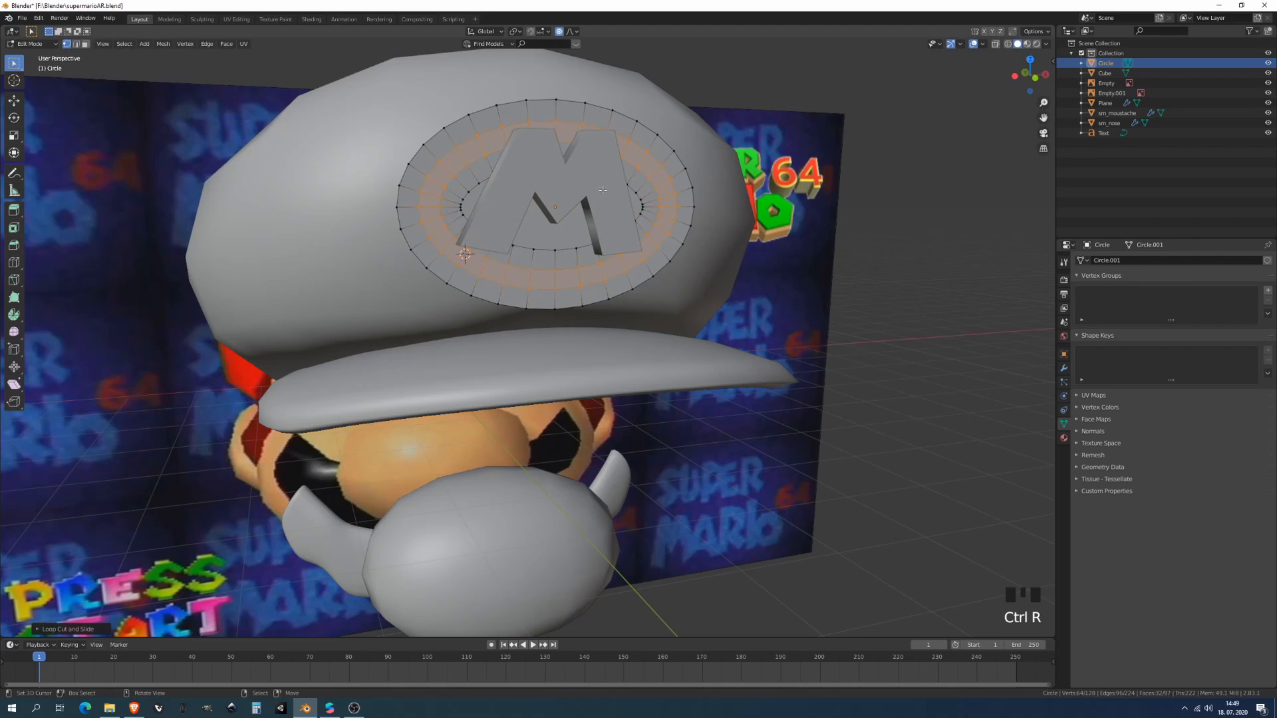
- Add a Subdivision Surface modifier to the emblem disc in object mode
left_click(1064, 368)
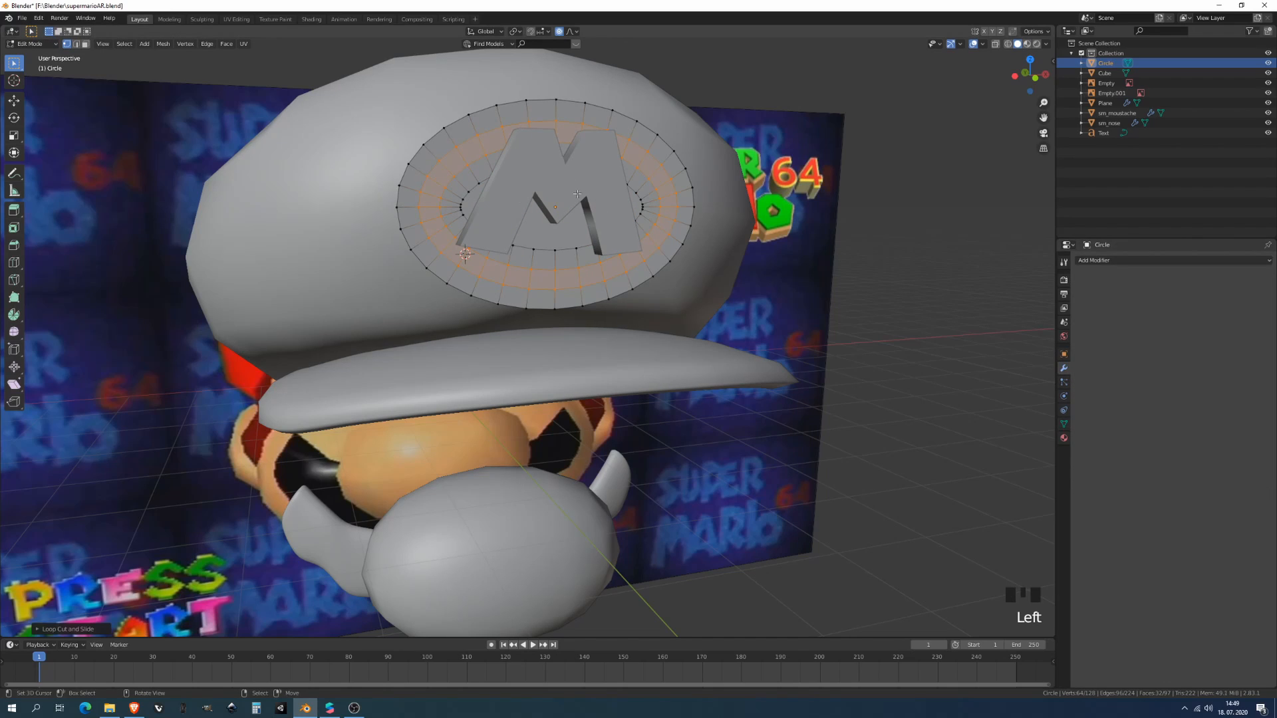
key("Tab")
left_click(1124, 261)
left_click(1086, 427)
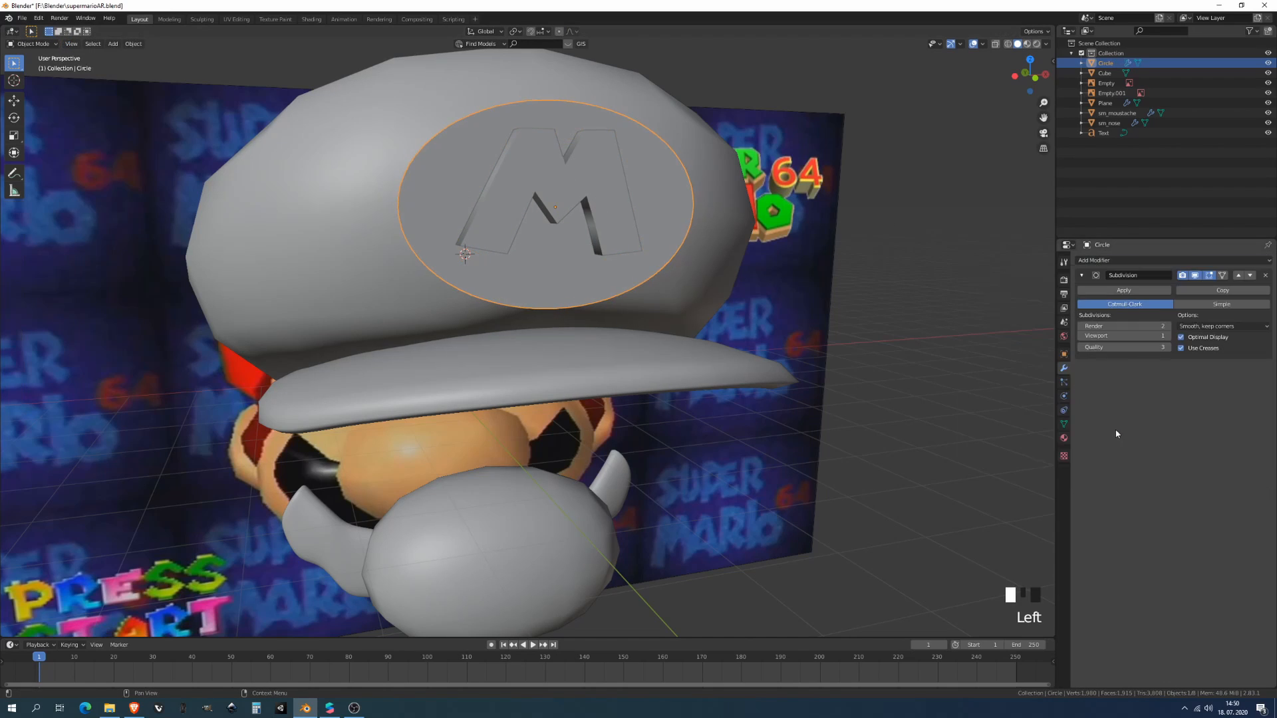
- Set the render level of the disc's Subdivision Surface modifier to 1
left_click(1081, 326)
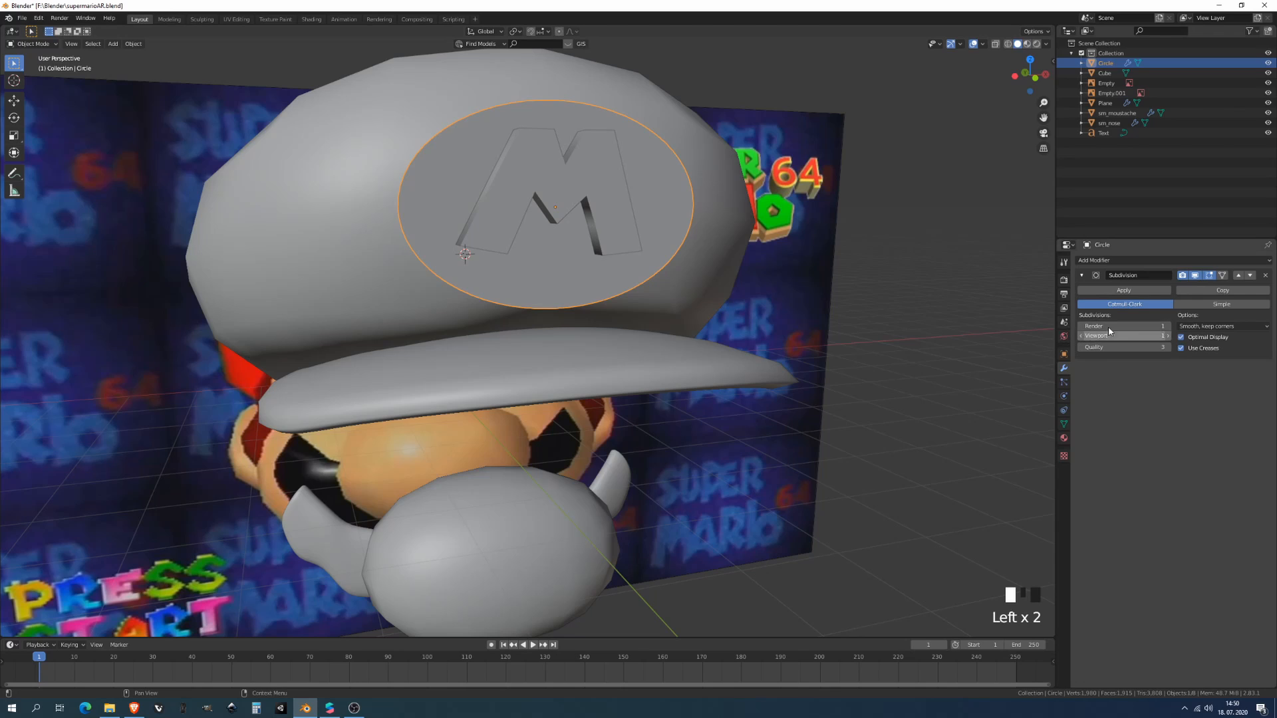
key("Tab")
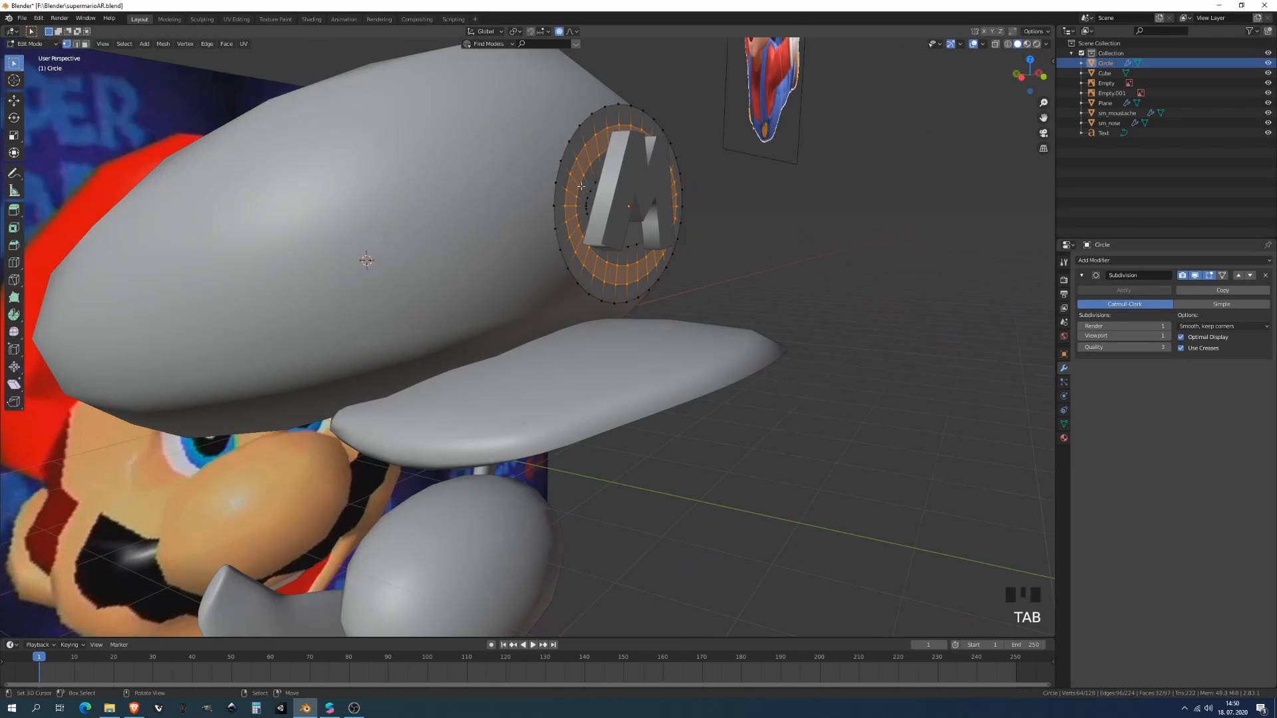
key("Tab")
middle_click_drag(732, 266, 1048, 243)
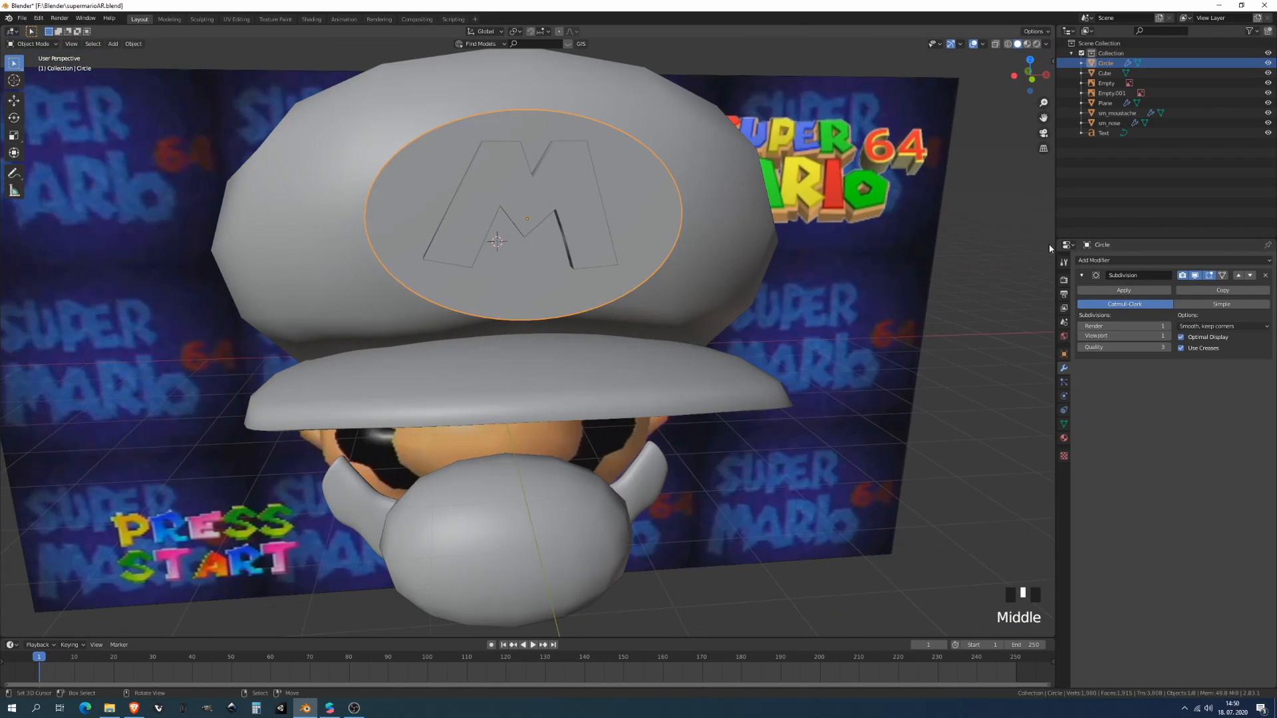
- Add a Shrinkwrap modifier to the emblem disc with the cap mesh as target and an offset of 0.017 m
left_click(1151, 261)
left_click(1155, 370)
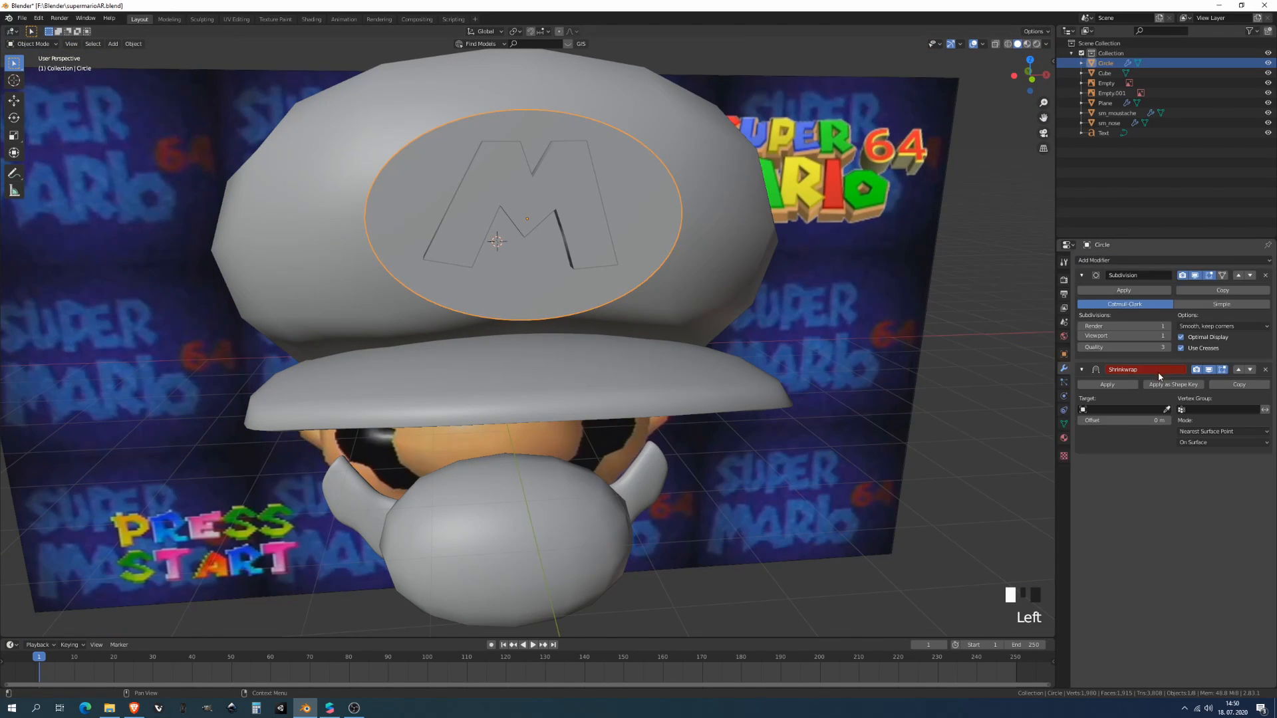
left_click(1167, 409)
left_click(707, 171)
middle_click_drag(708, 173, 622, 179)
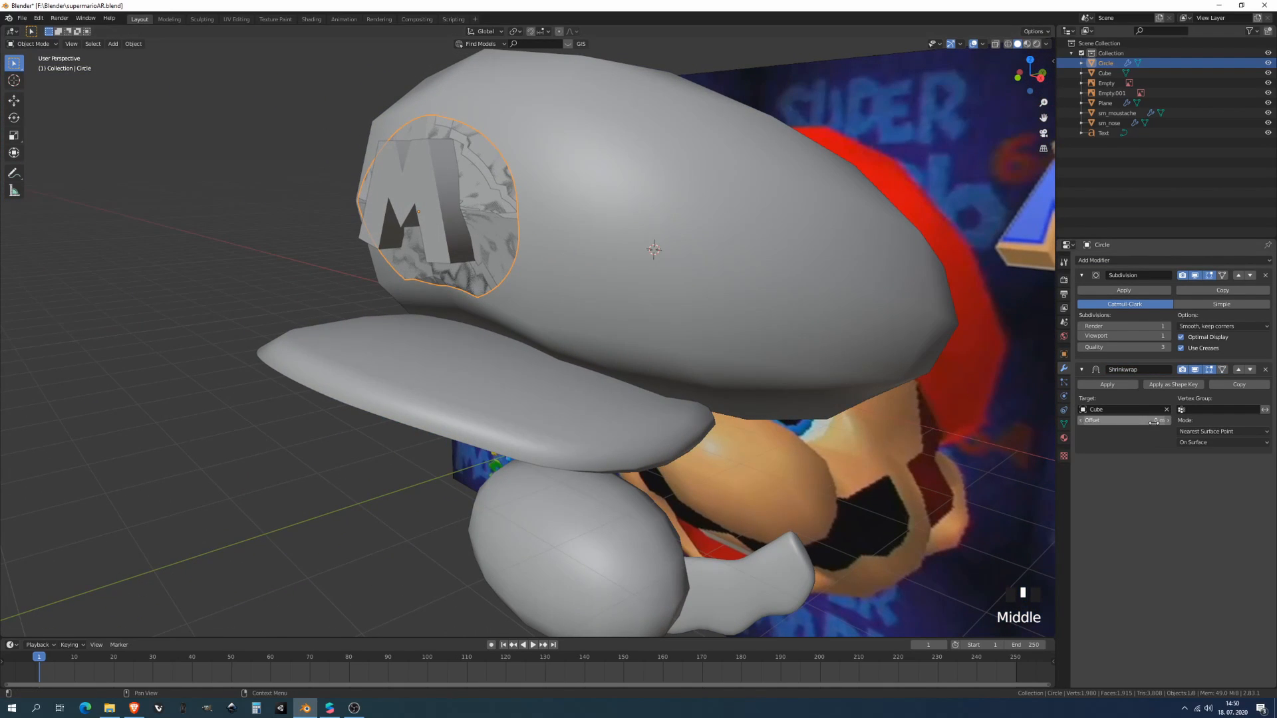
left_click_drag(1146, 420, 1150, 420)
middle_click_drag(578, 279, 692, 260)
key("w")
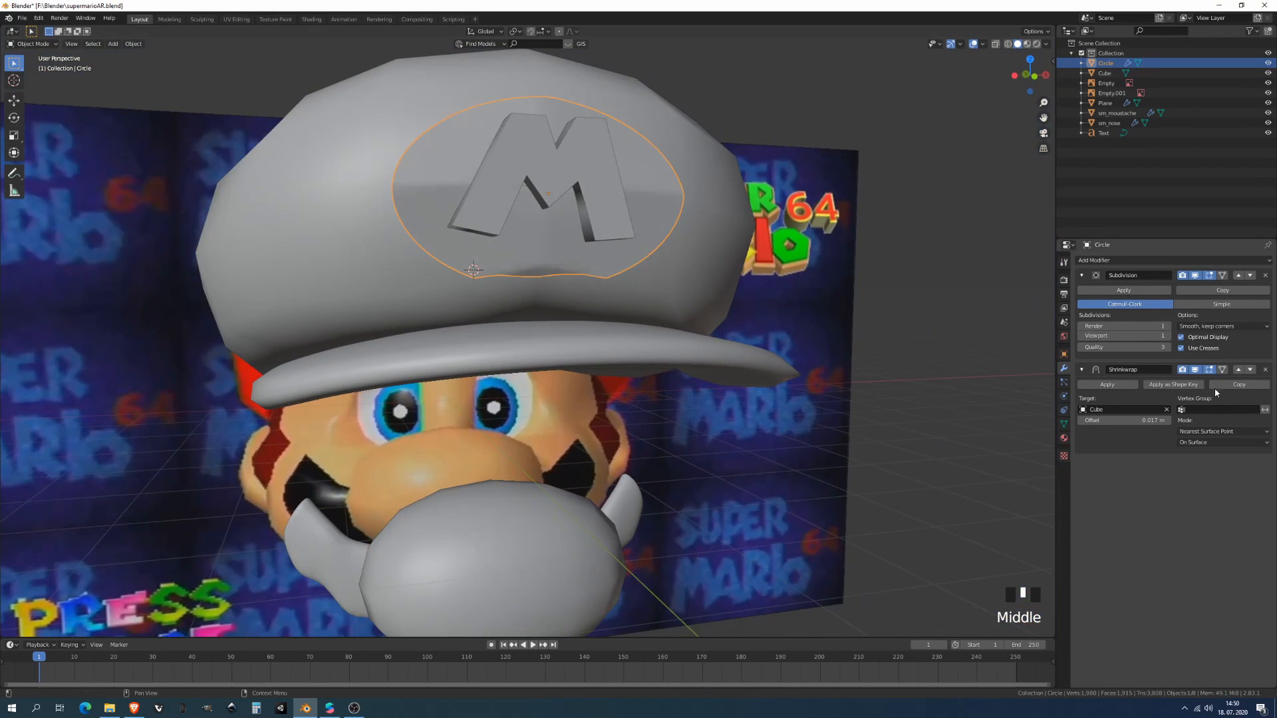
- Remove the disc's Subdivision modifier and set the Shrinkwrap offset to 0.061 m
left_click(1238, 370)
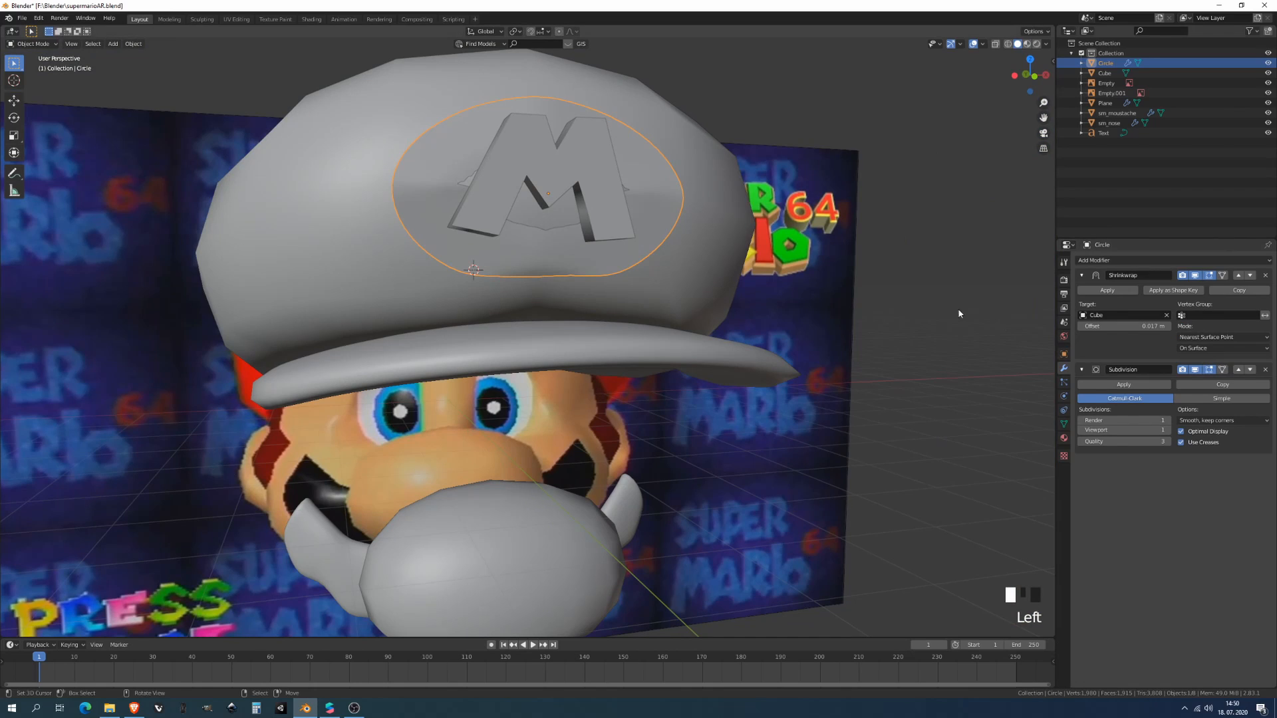
left_click(1265, 369)
left_click_drag(1124, 326, 1160, 326)
- Move the shrinkwrapped disc slightly along the global Y axis at the front of the cap
middle_click_drag(639, 253, 587, 270)
key("g")
key("y")
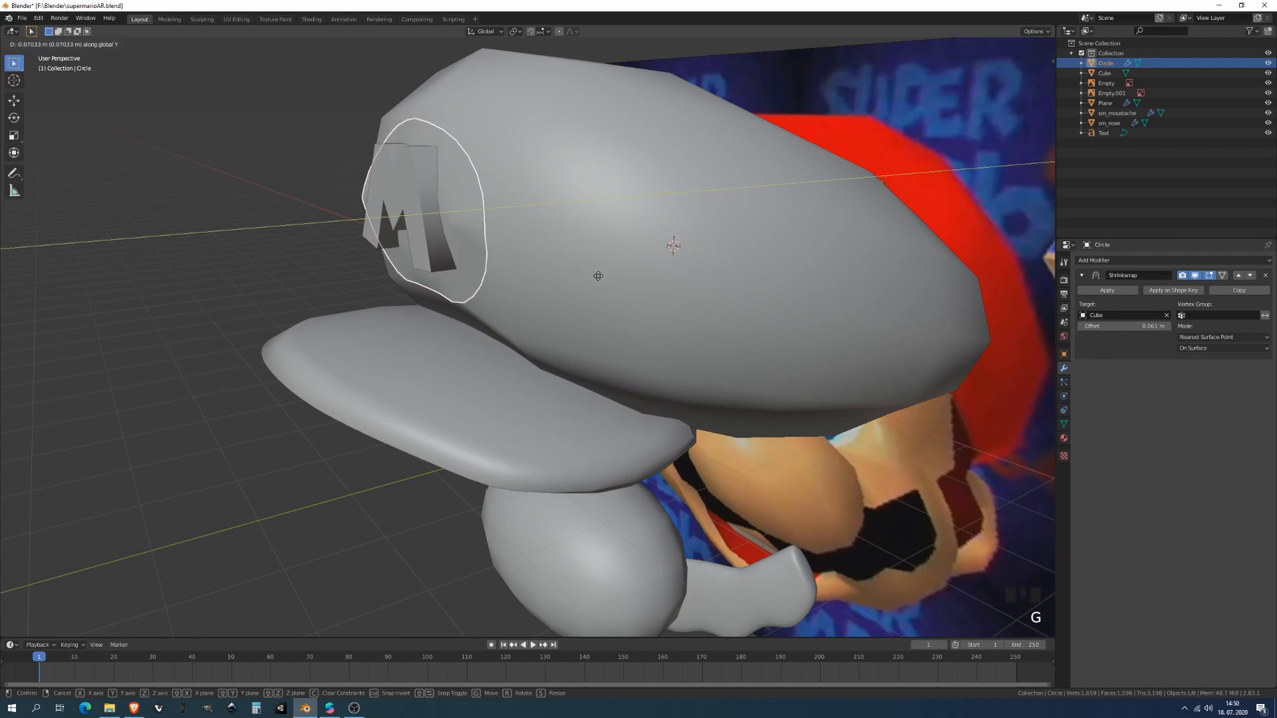
left_click(608, 289)
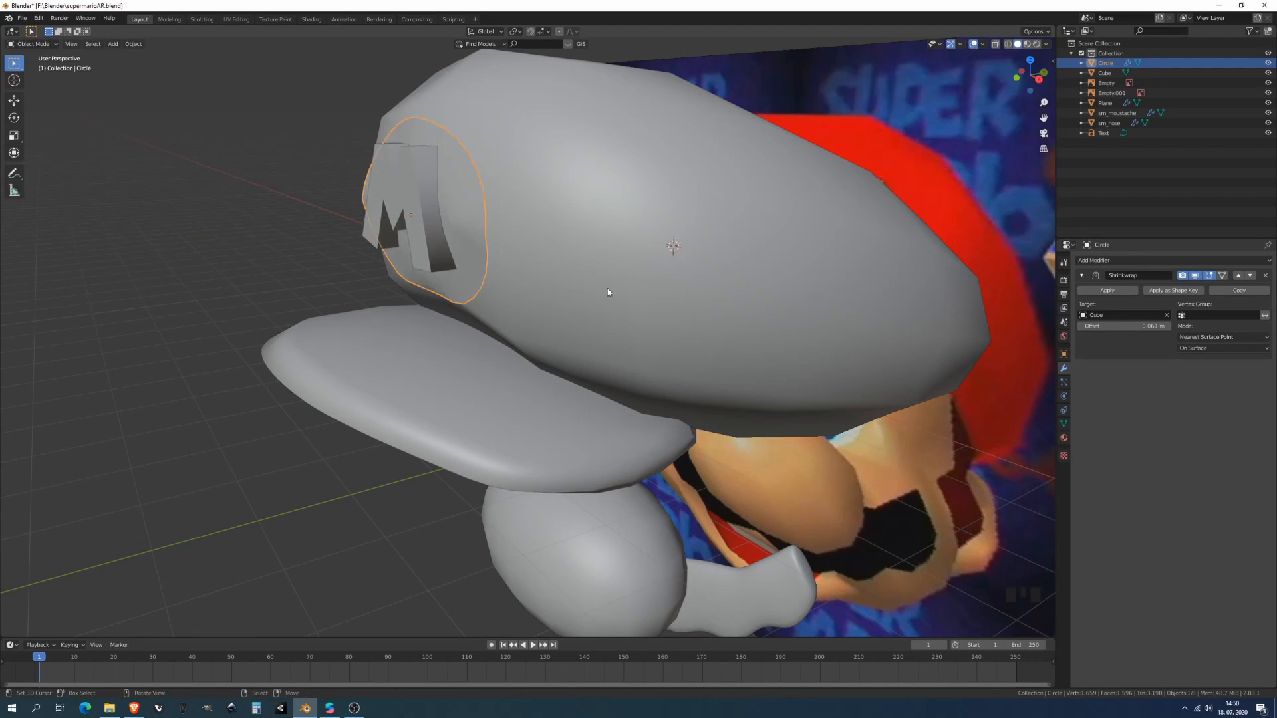
middle_click_drag(608, 288, 591, 269)
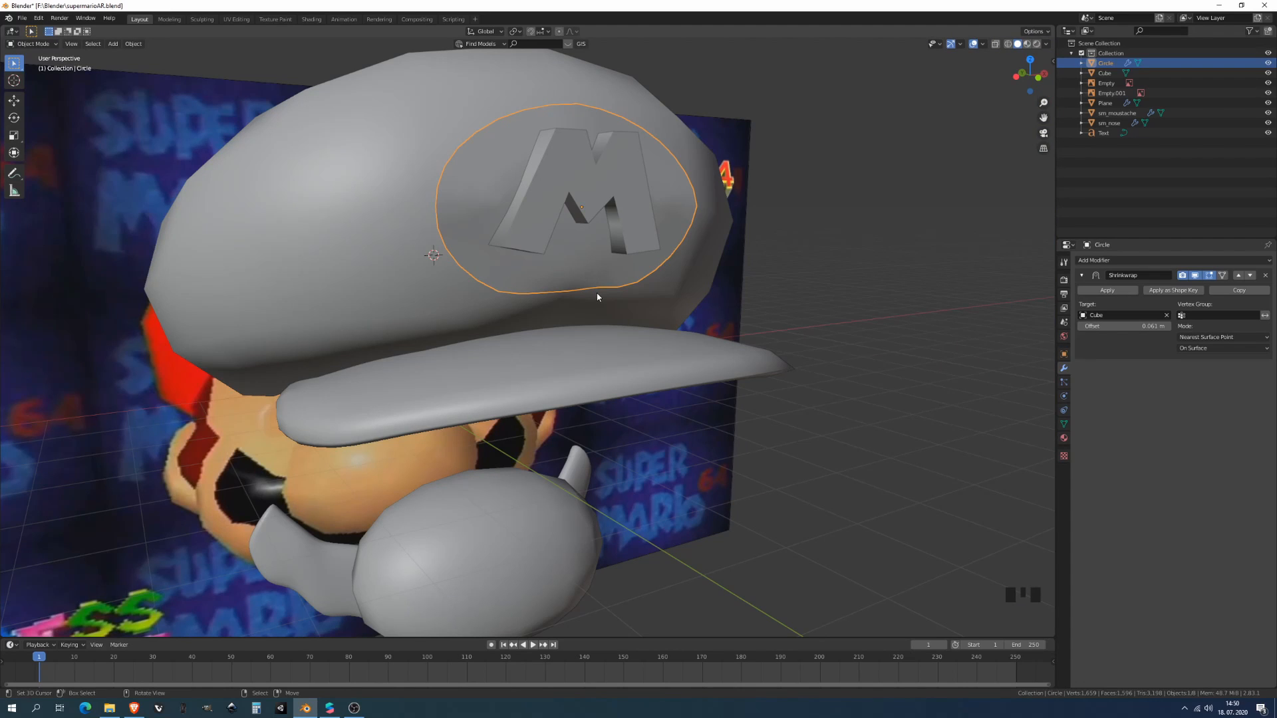
middle_click_drag(540, 255, 570, 250)
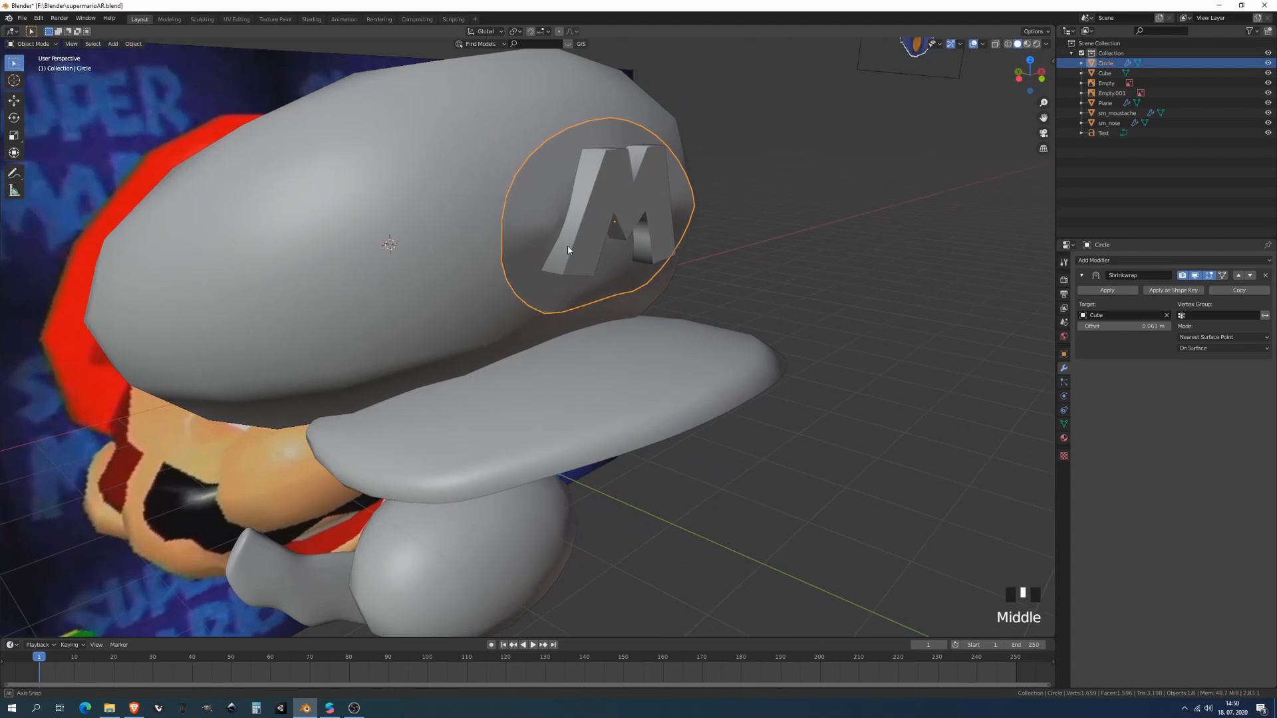
- Apply the Shrinkwrap modifier and extrude all of the disc's faces outward to give the emblem thickness
left_click(1107, 290)
key("Tab")
key("a")
key("a")
key("a")
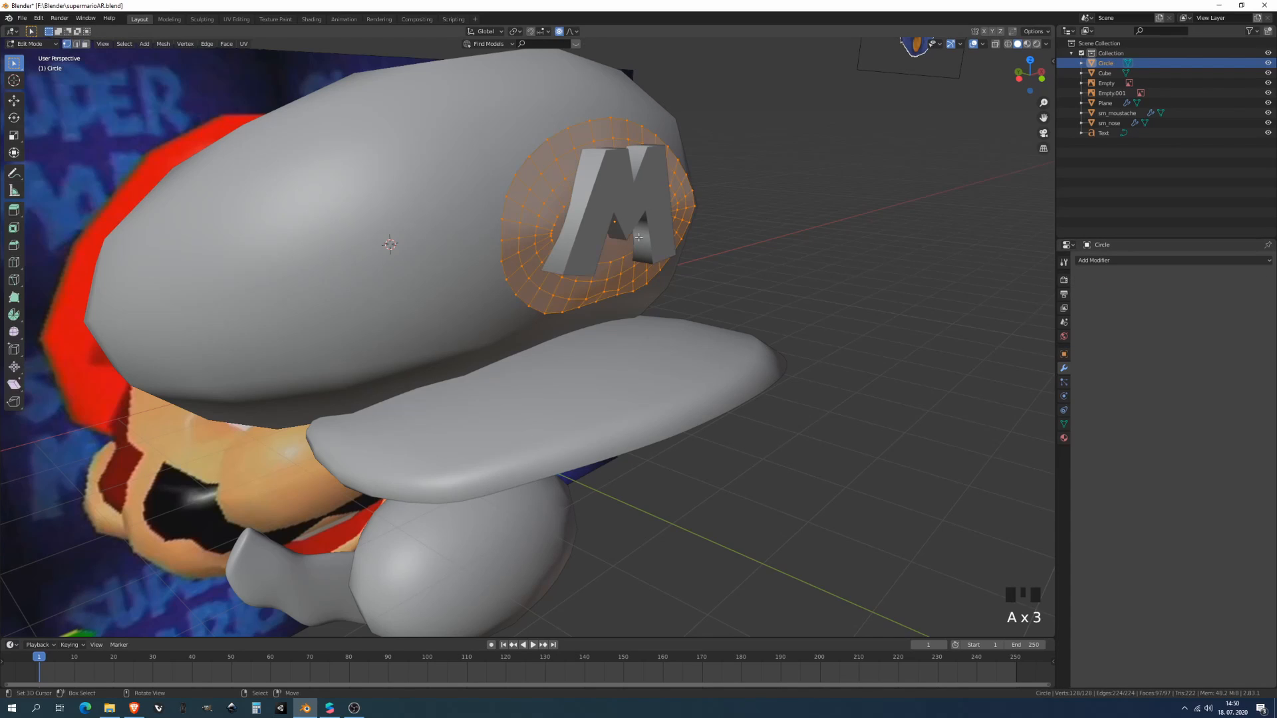
key("e")
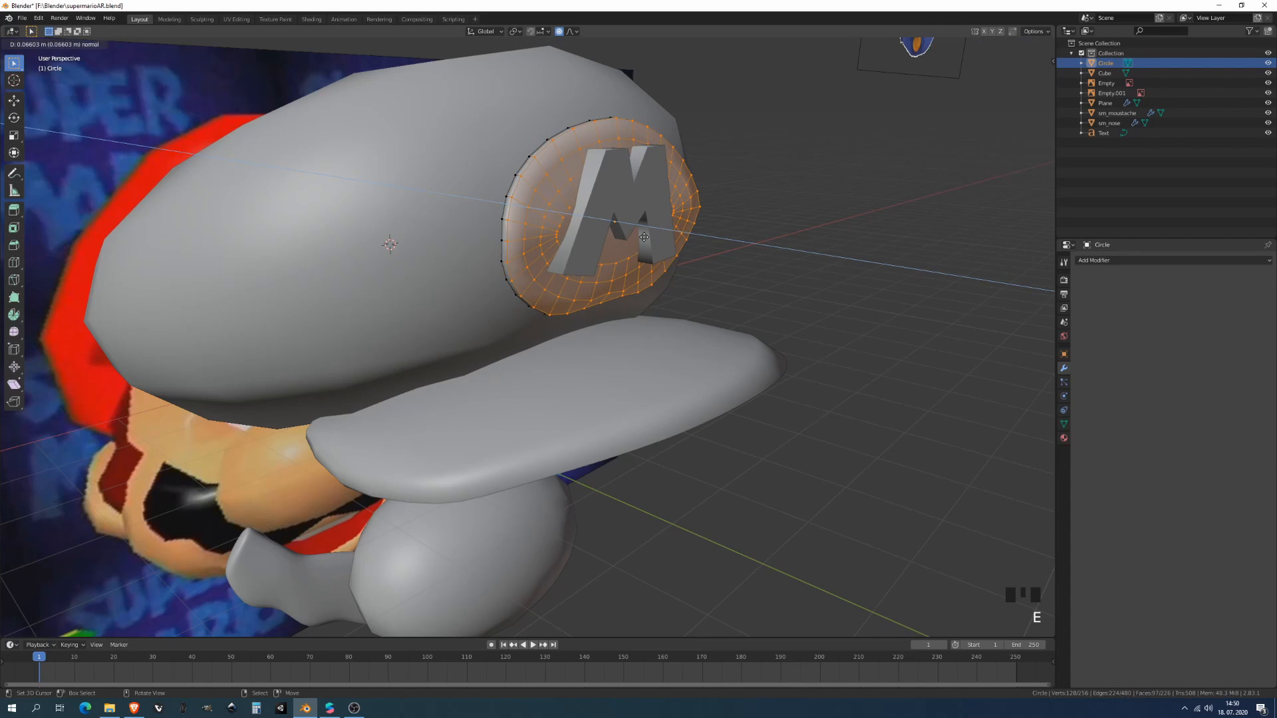
left_click(665, 240)
key("Tab")
middle_click_drag(745, 247, 693, 224)
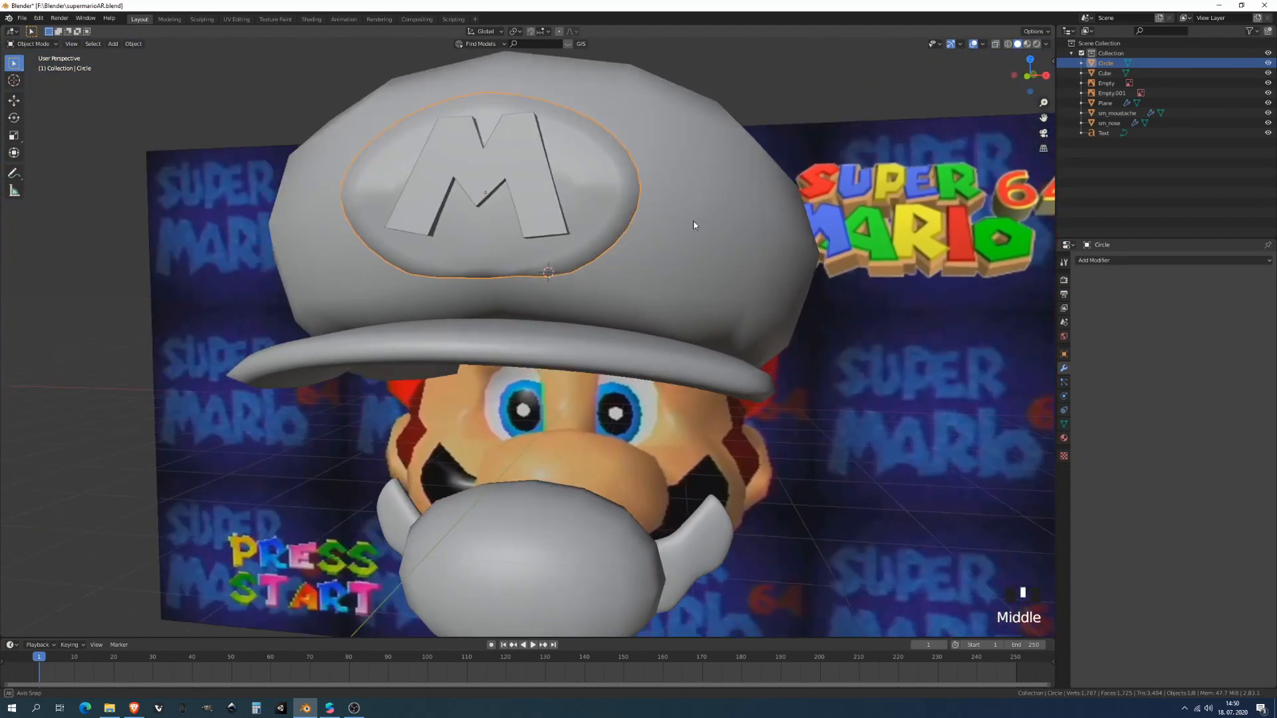
- Convert the letter M text object on the cap into a mesh
key("KP_1")
right_click(558, 211)
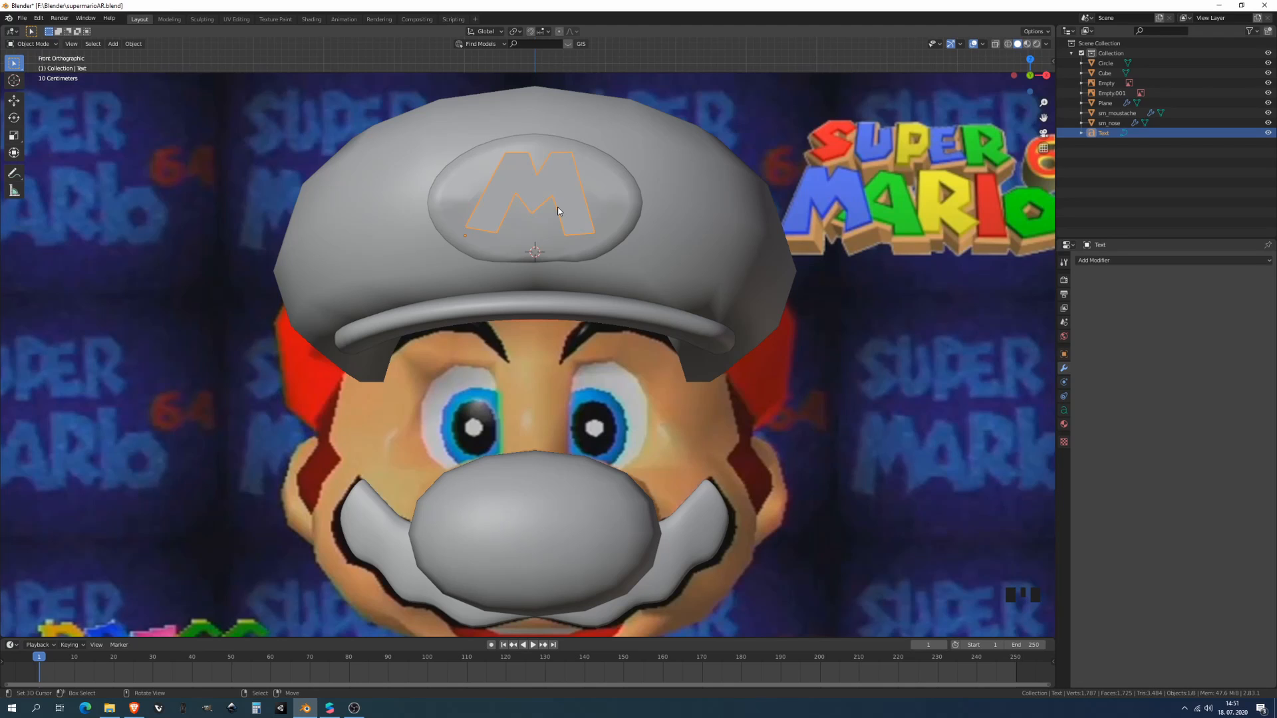
key("alt")
key("alt+c")
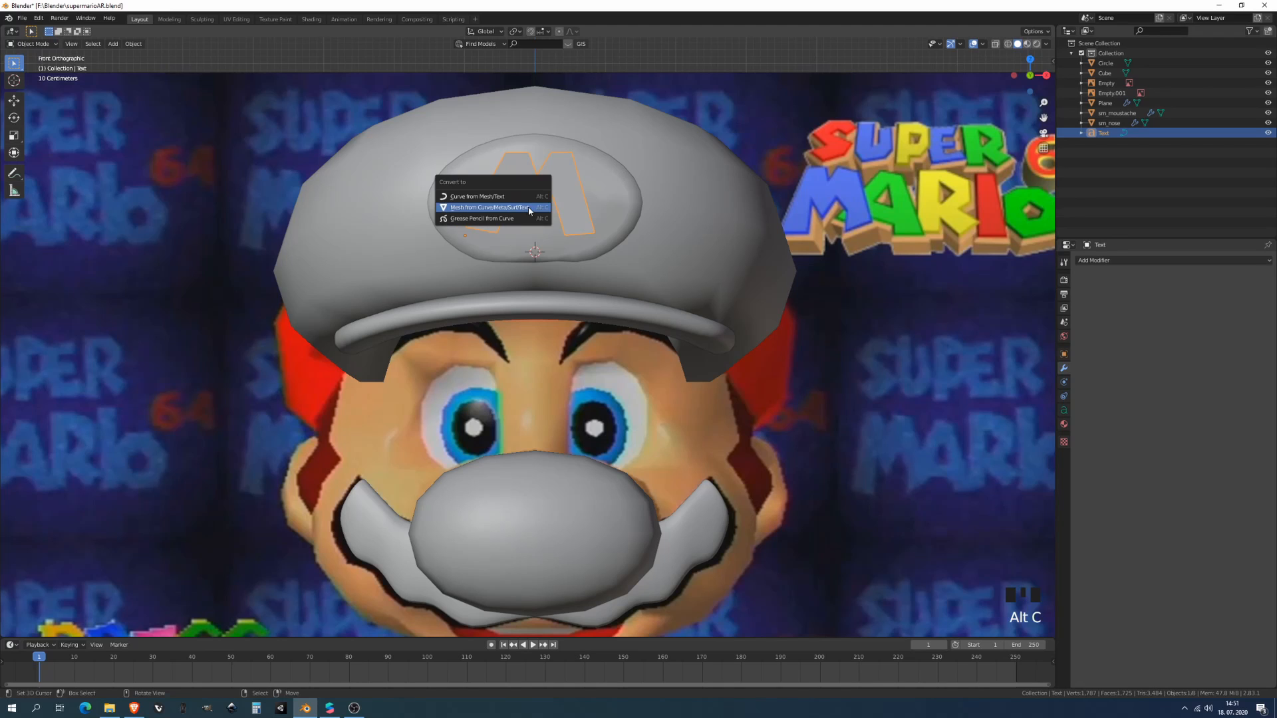
left_click(530, 210)
key("Tab")
middle_click_drag(530, 210, 538, 222)
key("Tab")
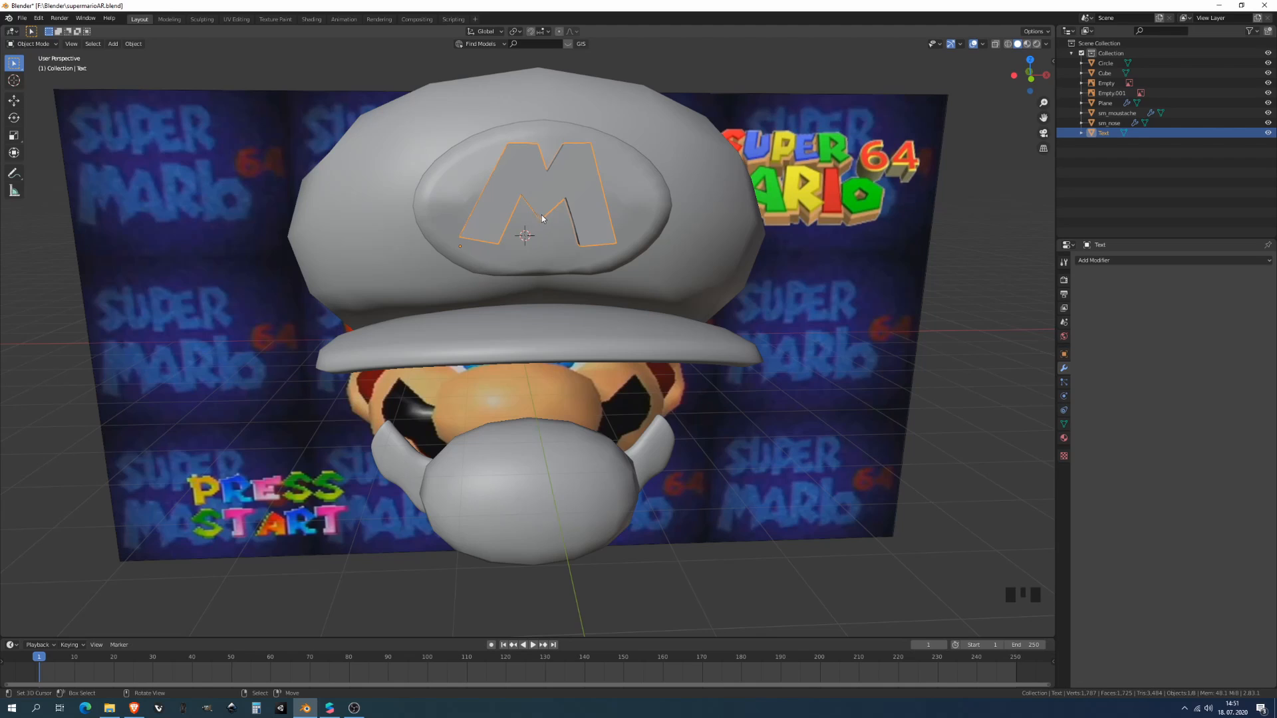
scroll(542, 218, "down", 3)
- Switch to Material Preview shading and create a new material named MARIO_RED on the SM_CAP object
middle_click_drag(517, 207, 676, 251)
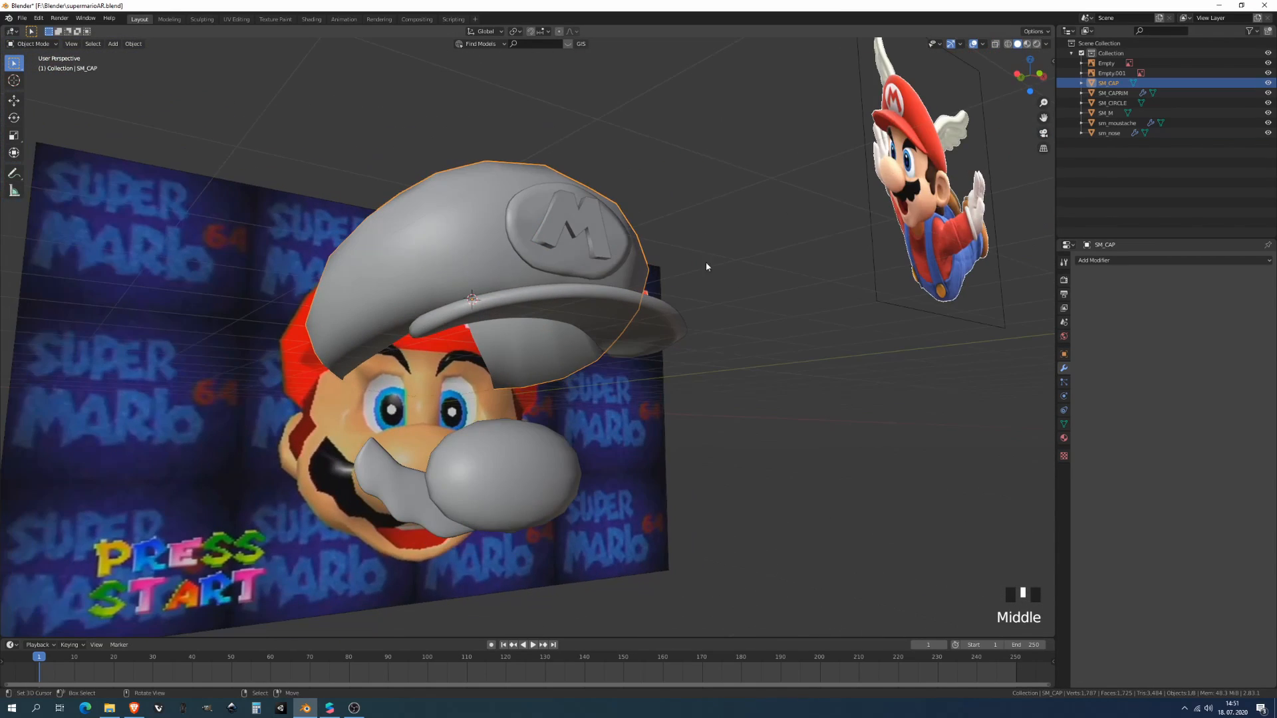
left_click(1064, 437)
middle_click_drag(506, 296, 562, 299)
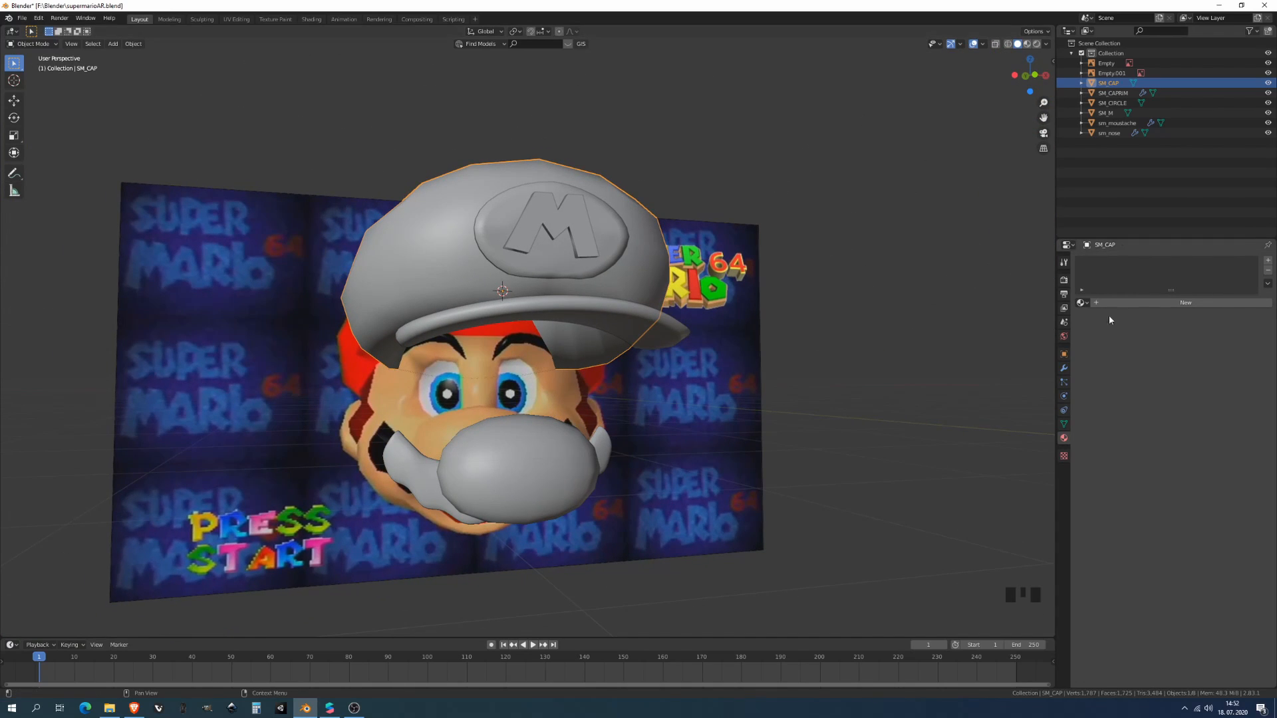
left_click(1027, 43)
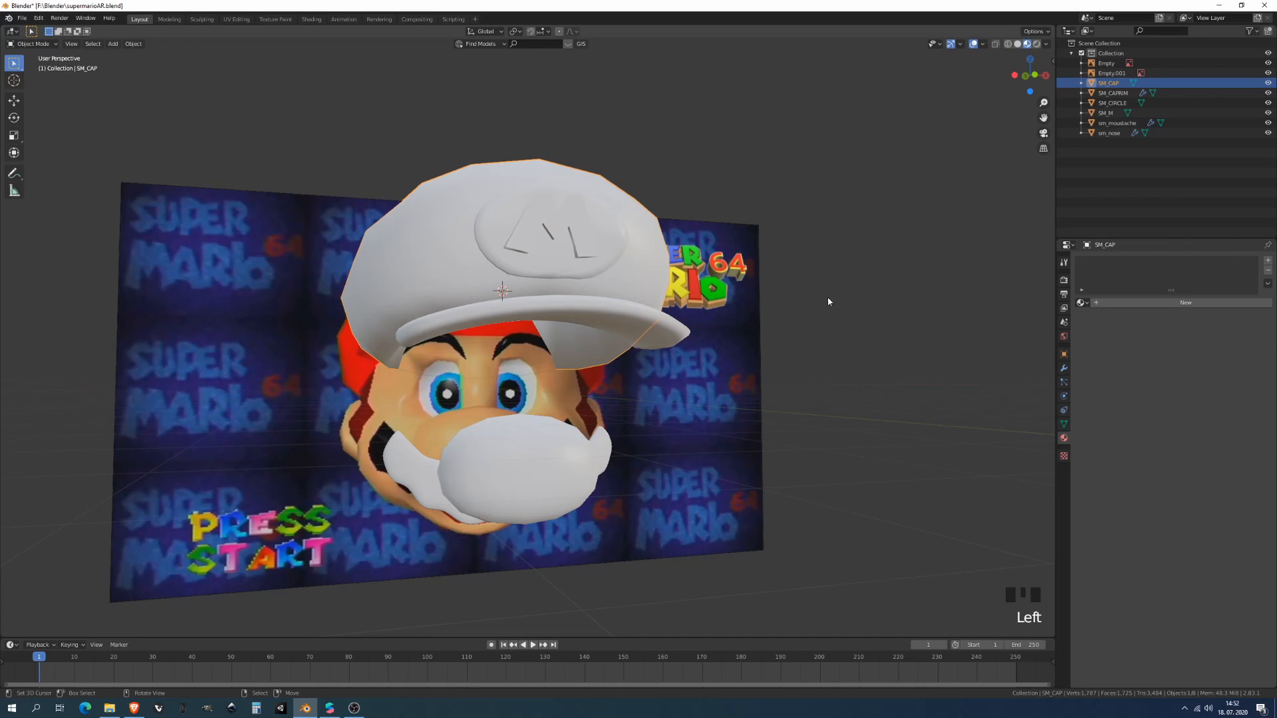
left_click(1148, 305)
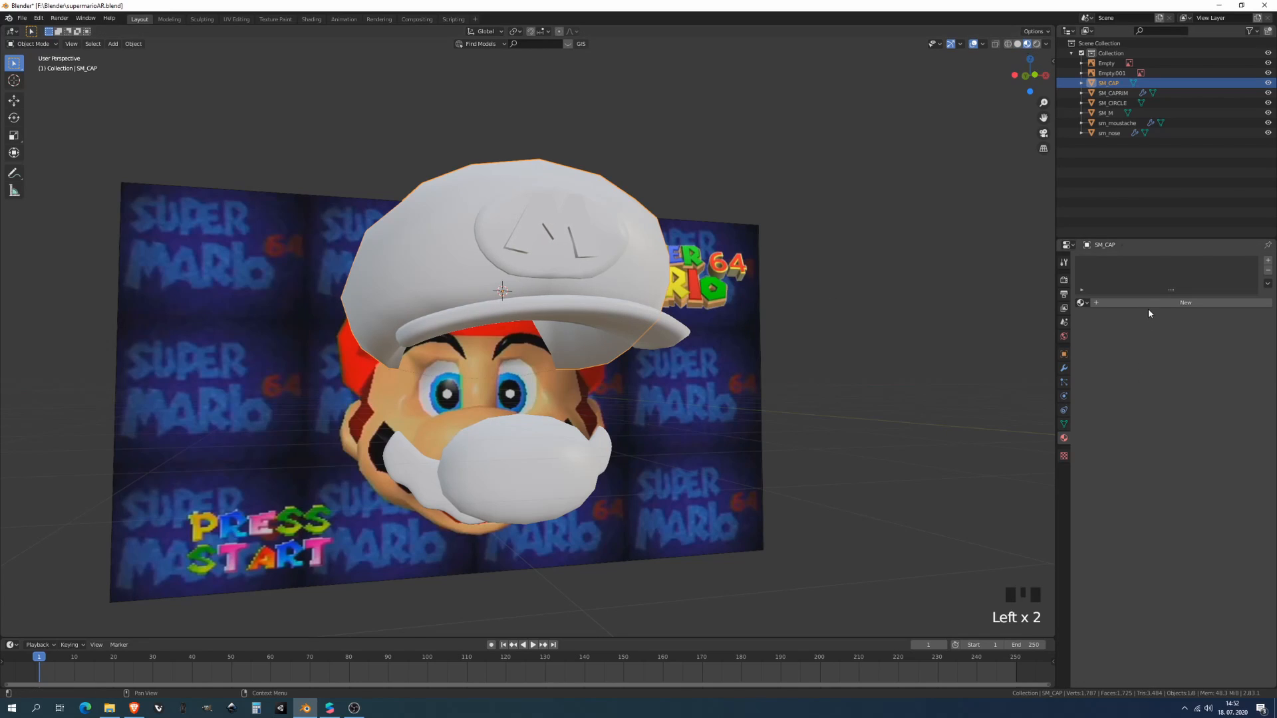
left_click(1126, 261)
double_click(1122, 264)
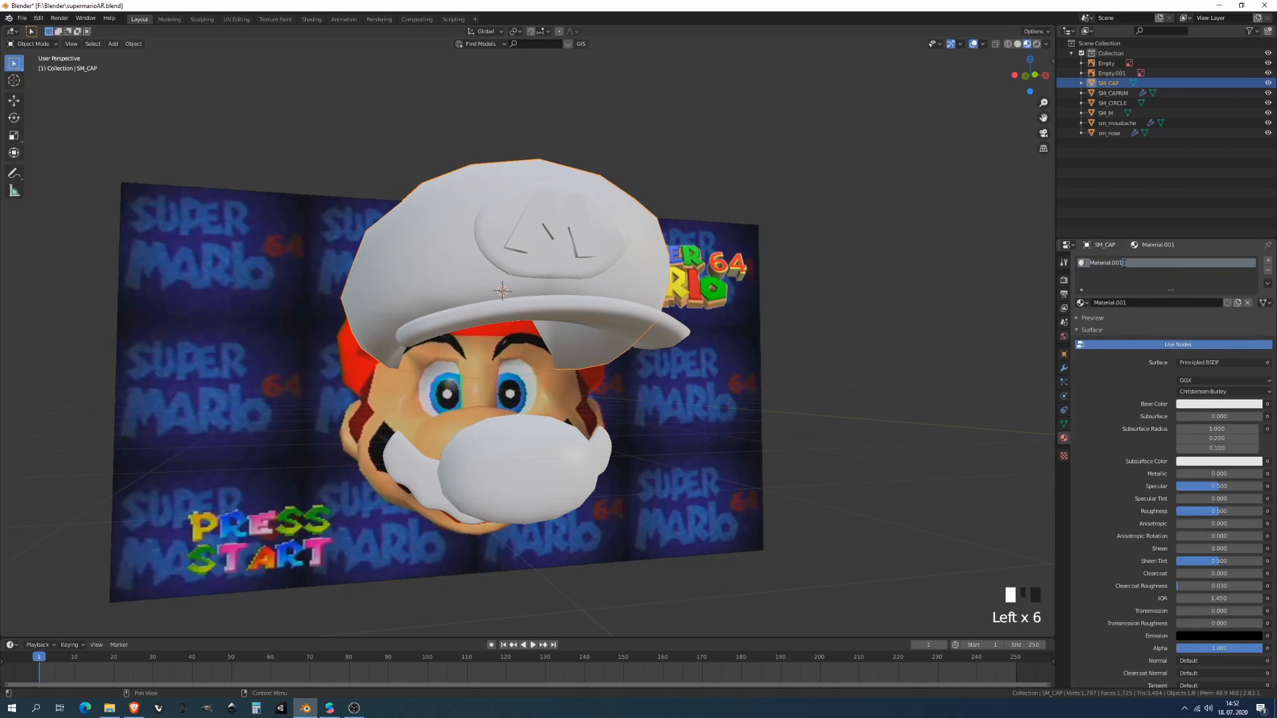
type("MARIO_RED")
key("Return")
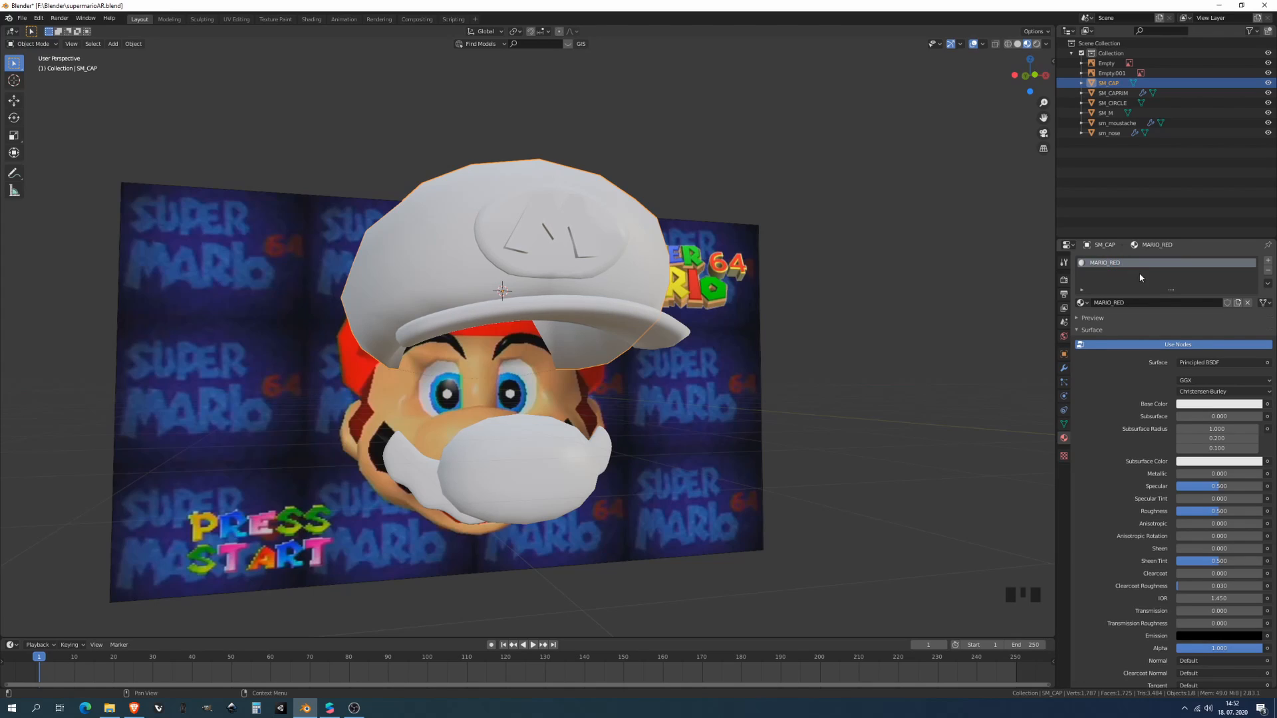
- Set the MARIO_RED material's base colour to a bright orange-red, keeping the node-based Principled BSDF surface
left_click(1218, 405)
left_click_drag(1208, 300, 1208, 330)
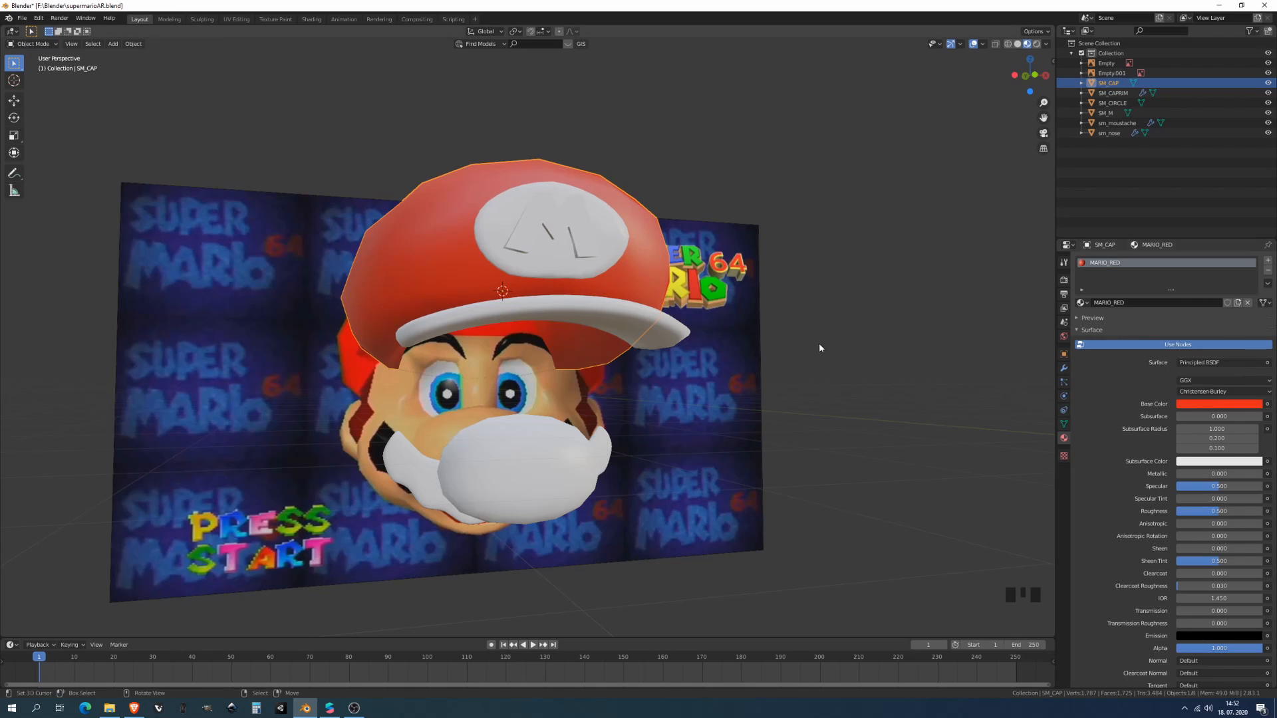
middle_click_drag(820, 342, 758, 367)
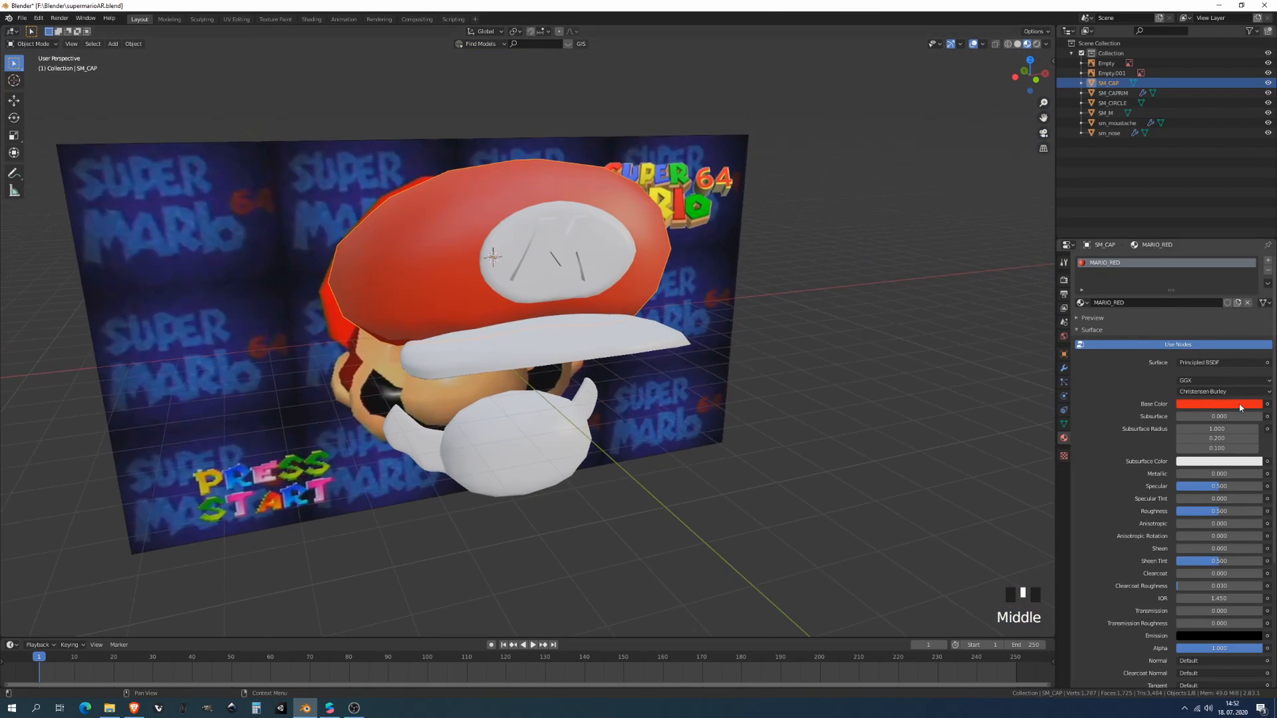
left_click(1211, 403)
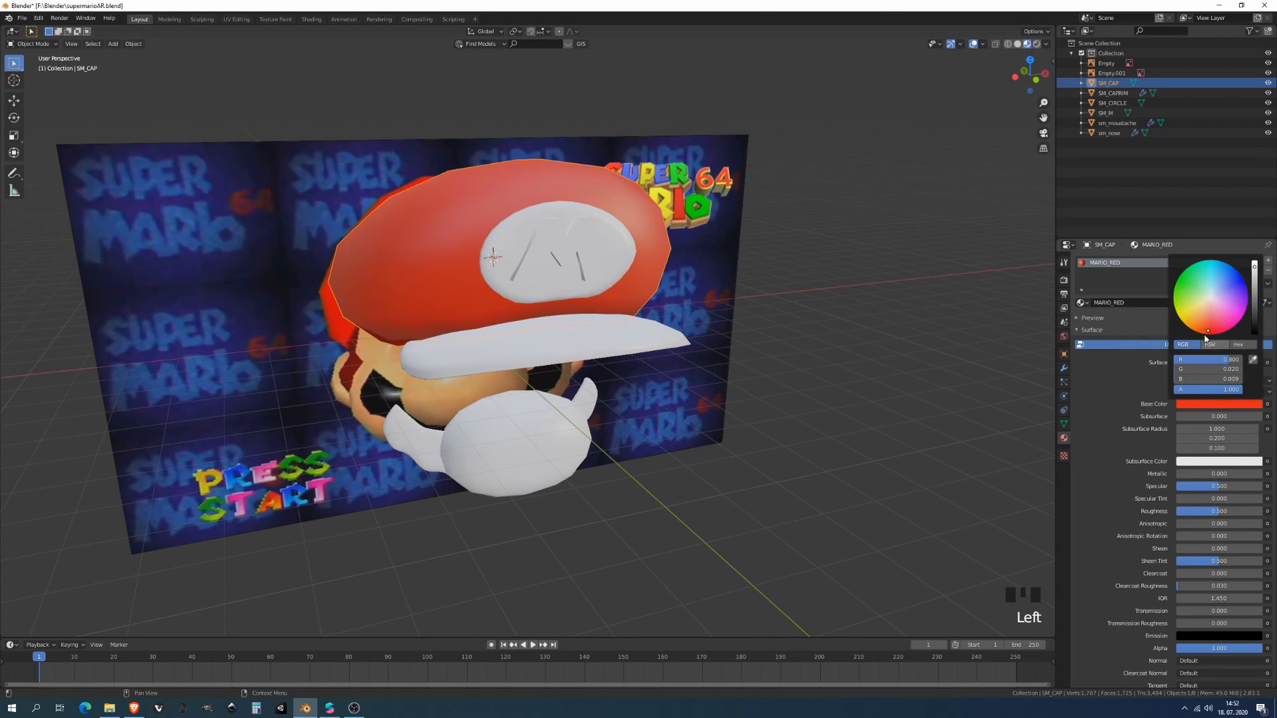
left_click(1255, 264)
left_click(1130, 344)
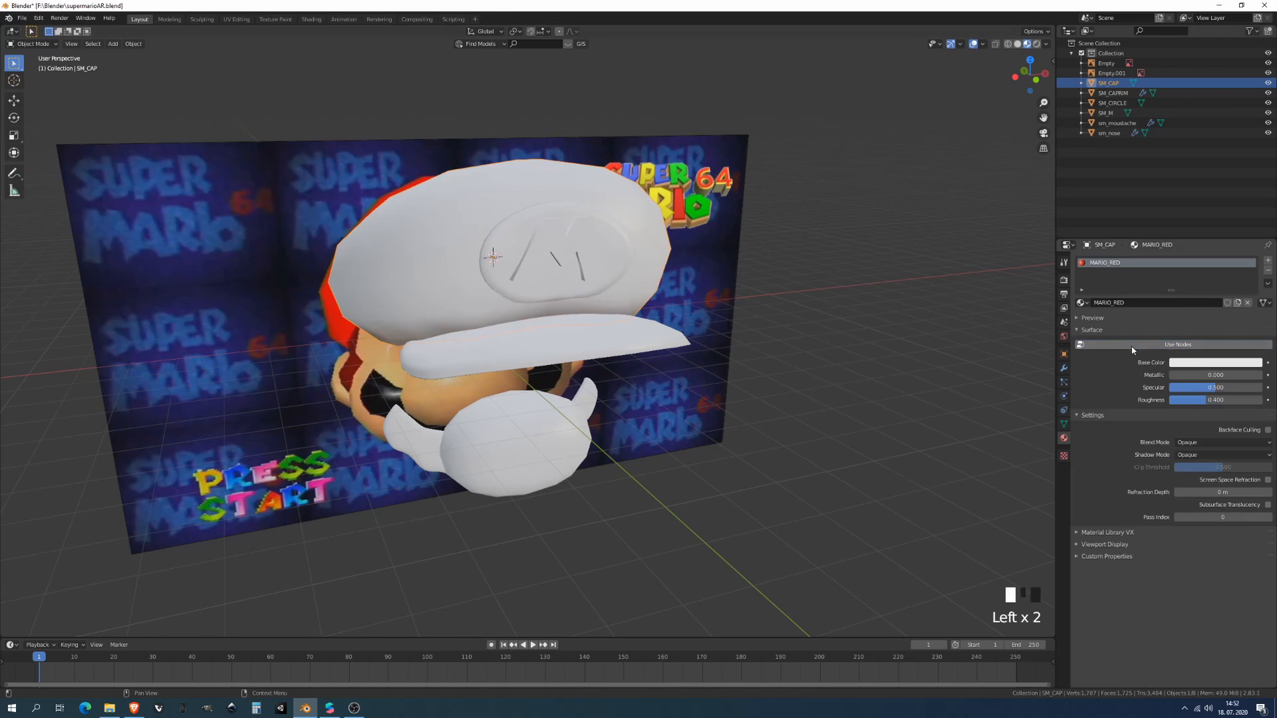
left_click(1130, 345)
middle_click_drag(605, 382, 589, 254)
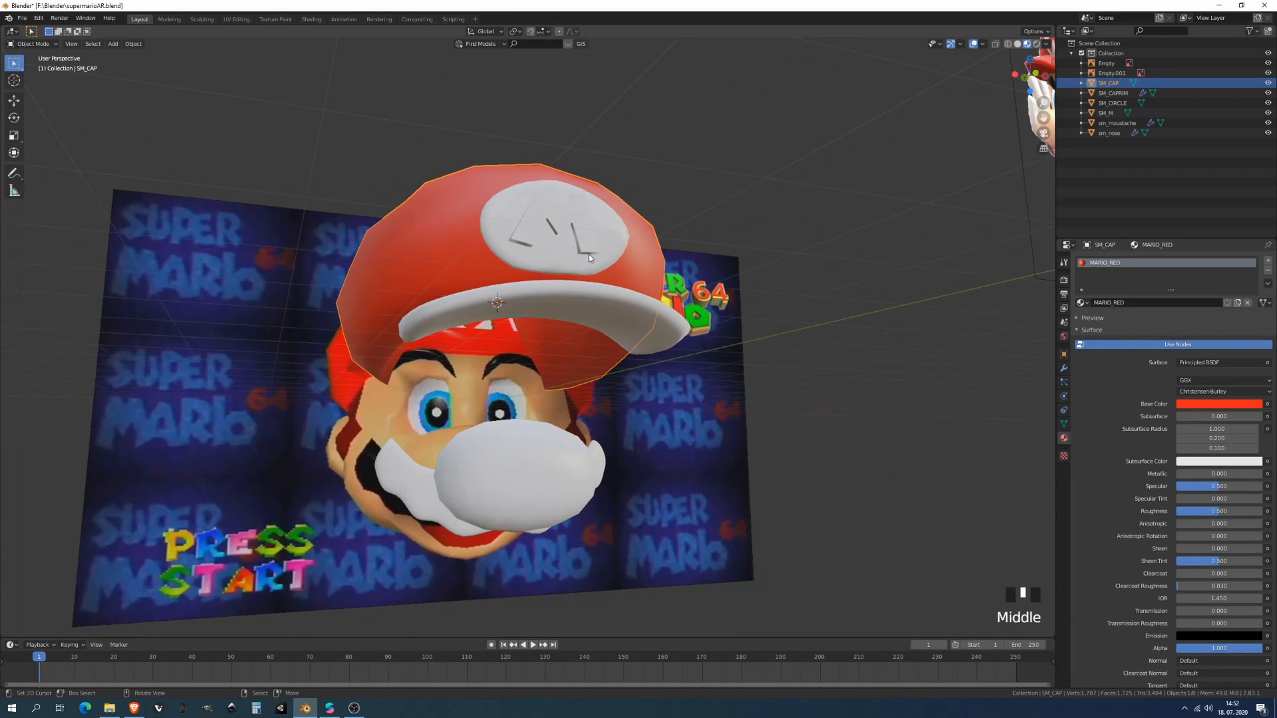
right_click(588, 245, "shift")
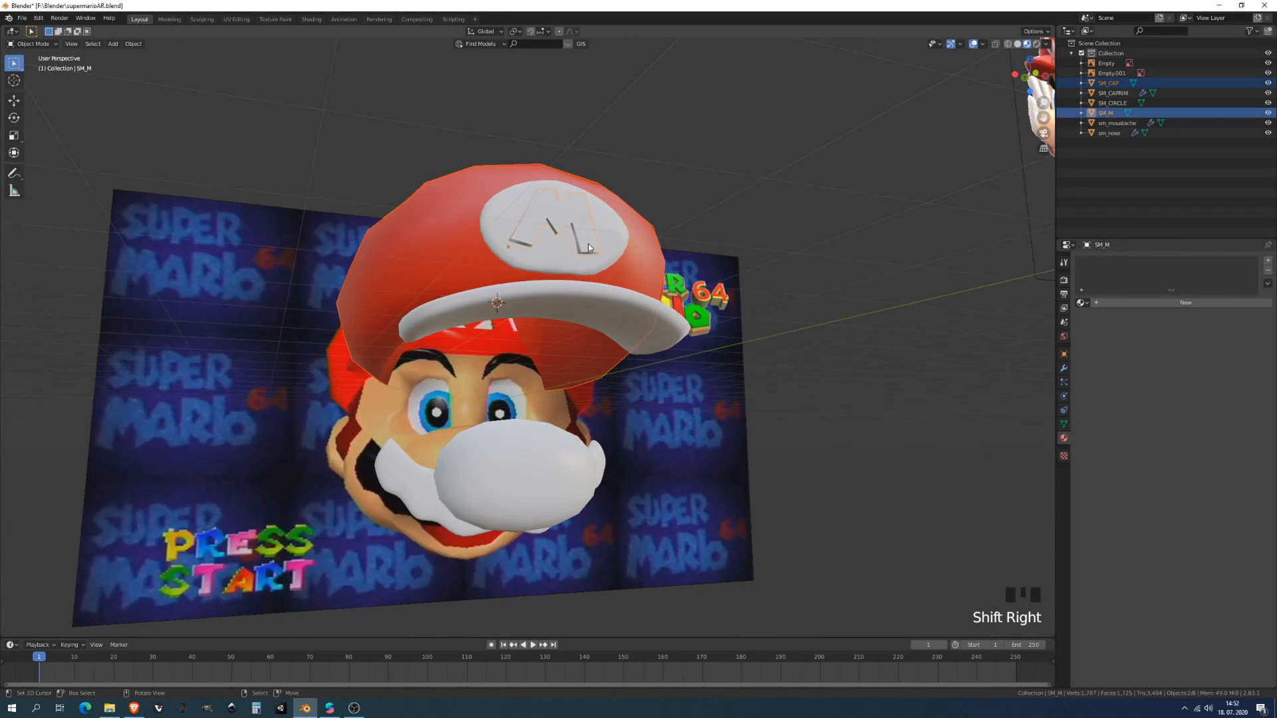
right_click(452, 247, "shift")
middle_click_drag(471, 250, 464, 284)
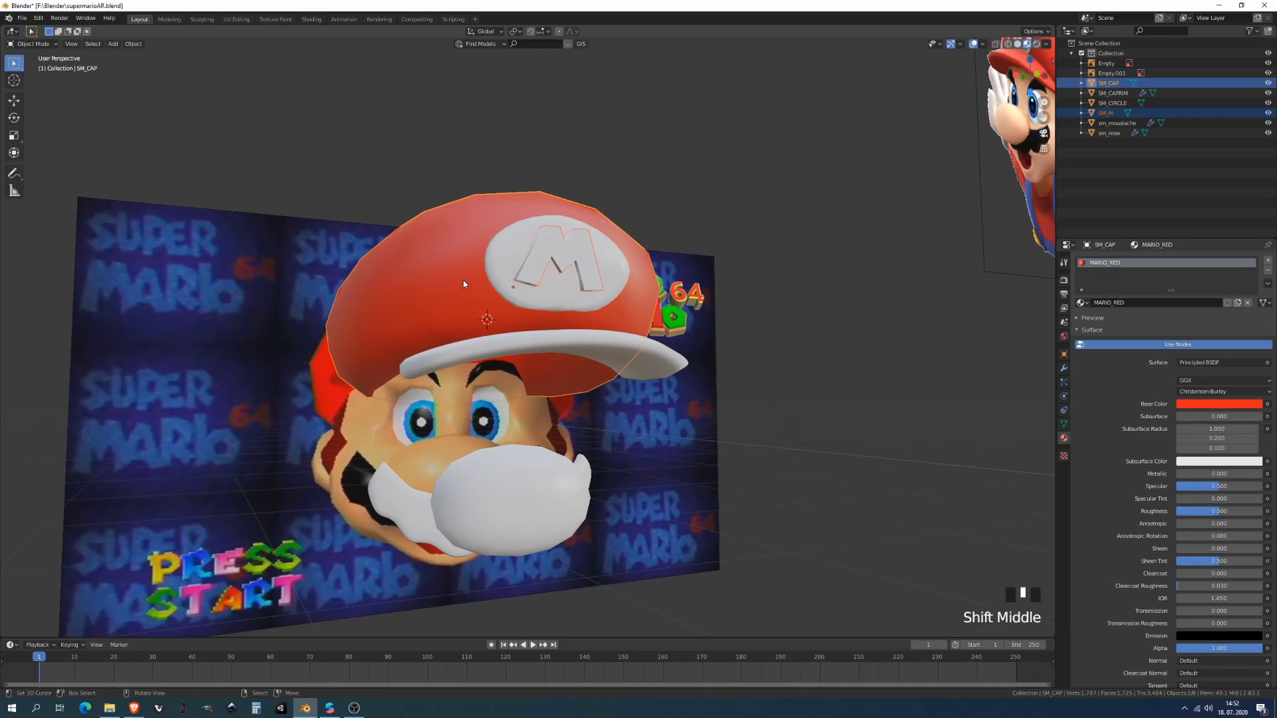
right_click(464, 271)
right_click(464, 271)
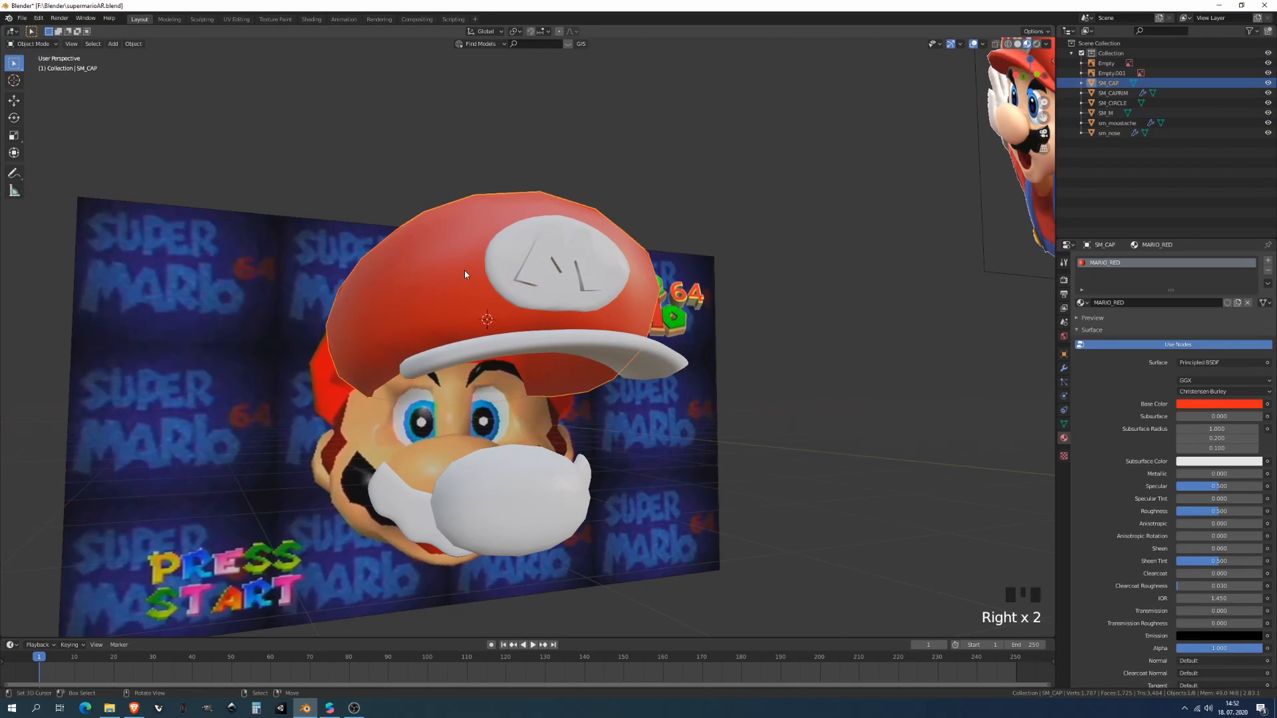
- Copy the cap's MARIO_RED material to the letter M with the Material Utilities, keeping the cap as active object
right_click(544, 255)
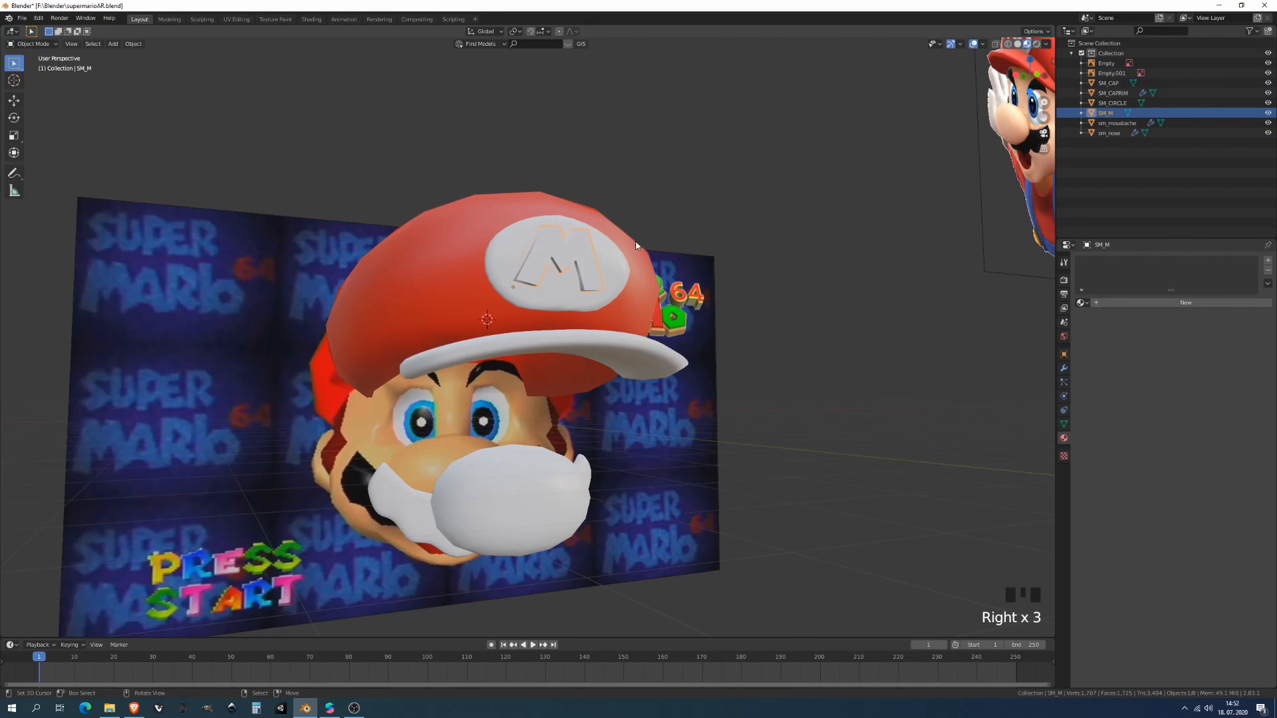
right_click(462, 275, "shift")
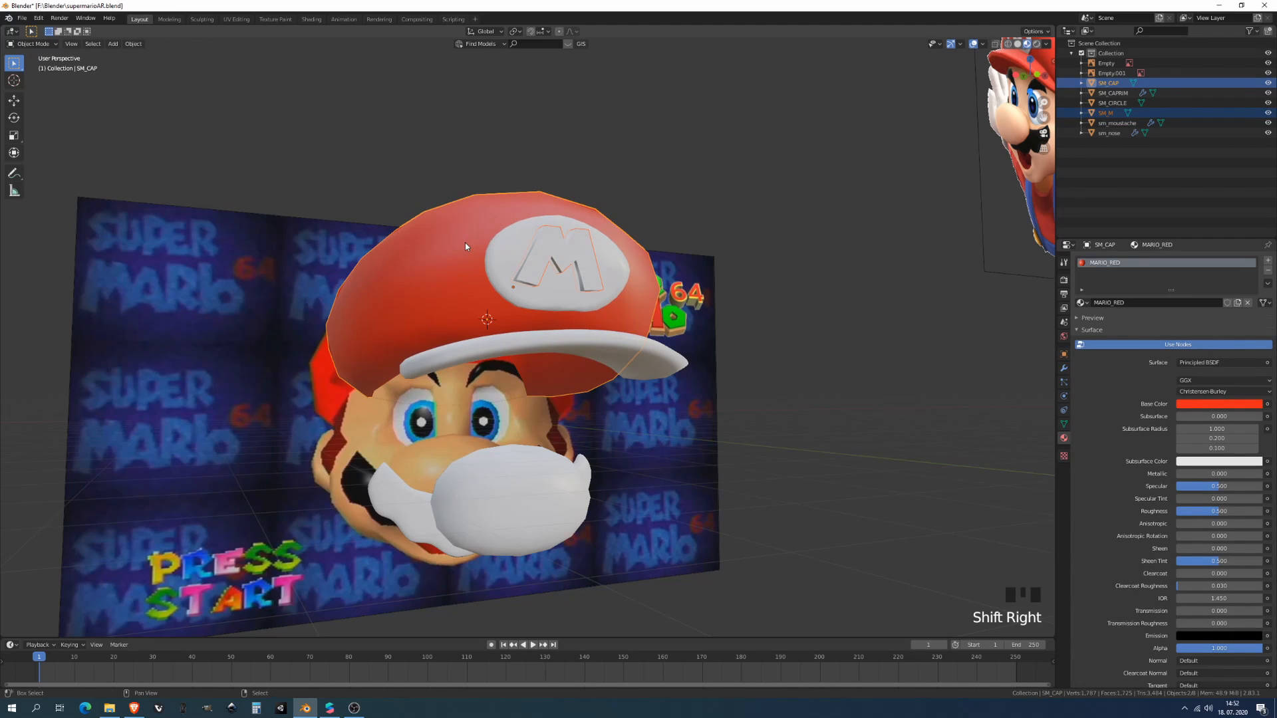
key("shift+q")
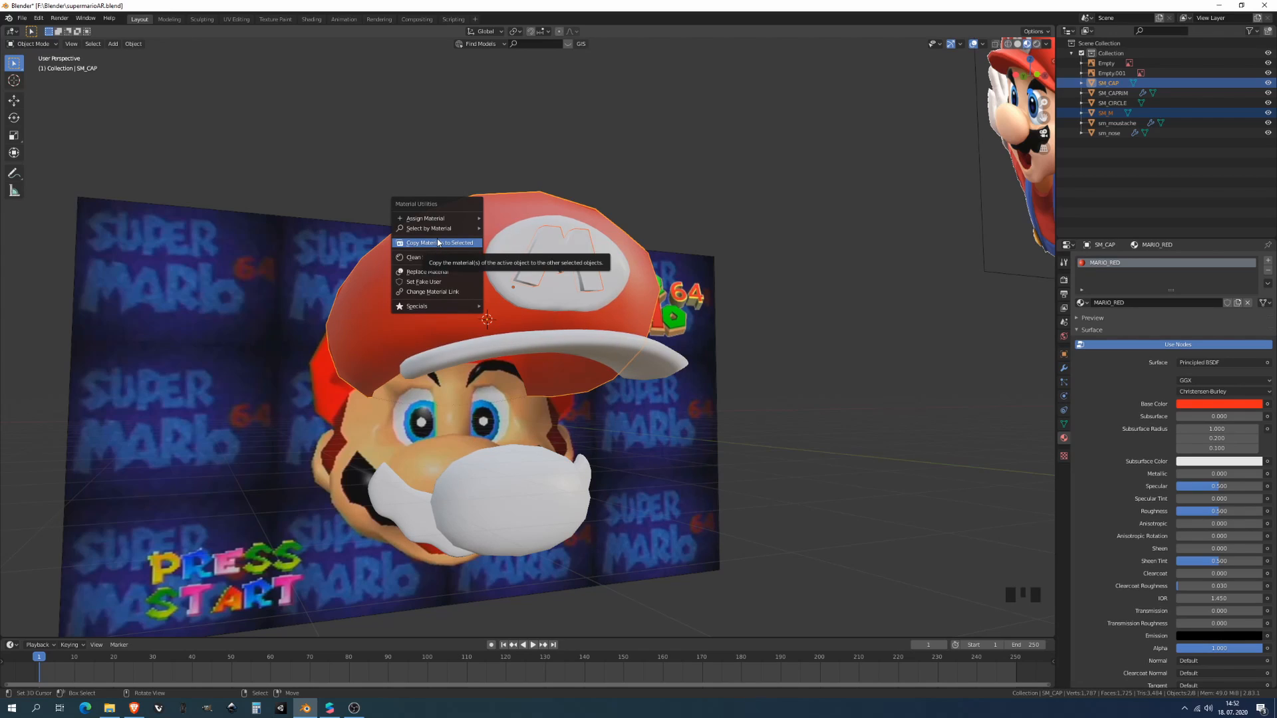
left_click(439, 244)
middle_click_drag(439, 244, 560, 256)
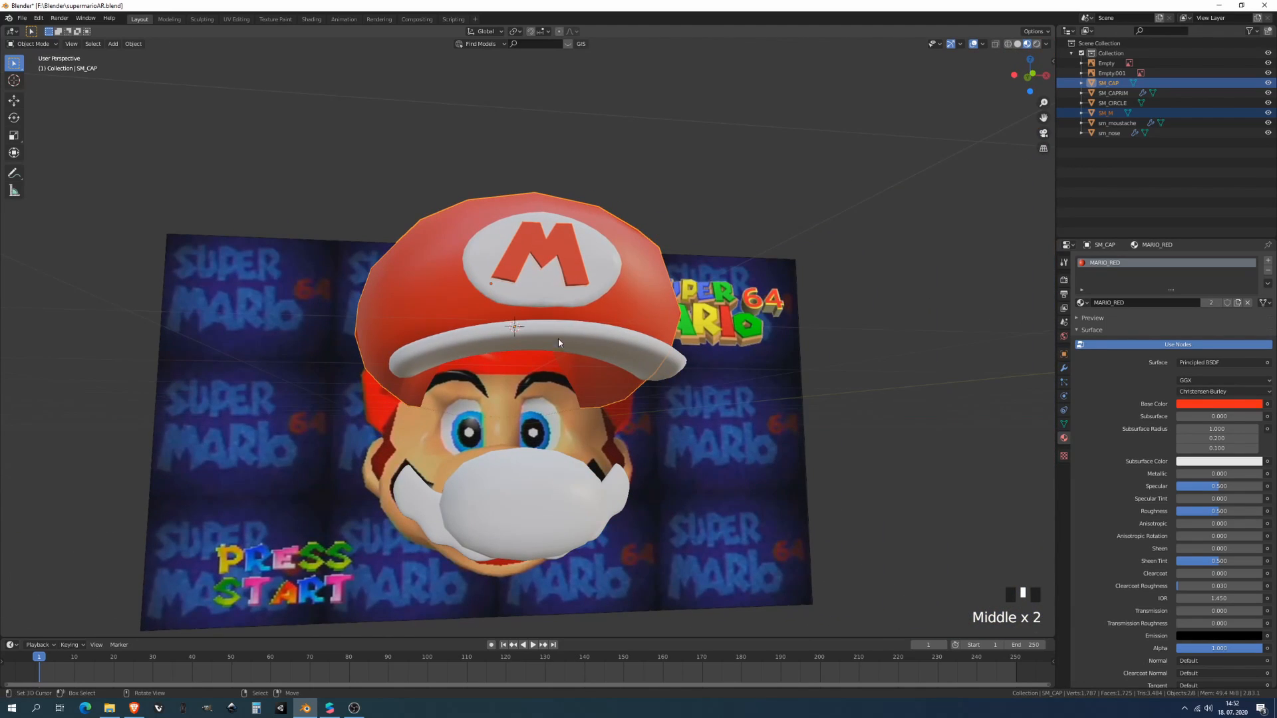
- Copy the MARIO_RED material from the letter M to the cap's visor, keeping the letter as the active object
right_click(586, 343, "shift")
right_click(648, 308)
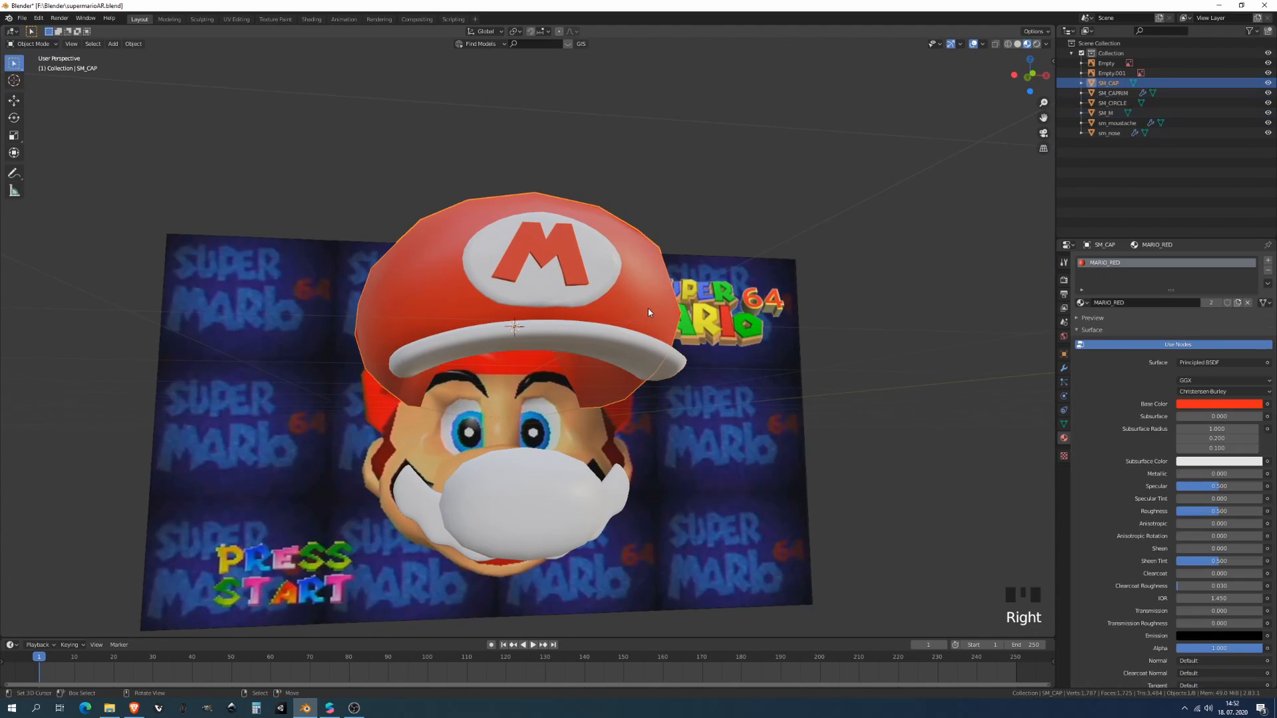
right_click(608, 340)
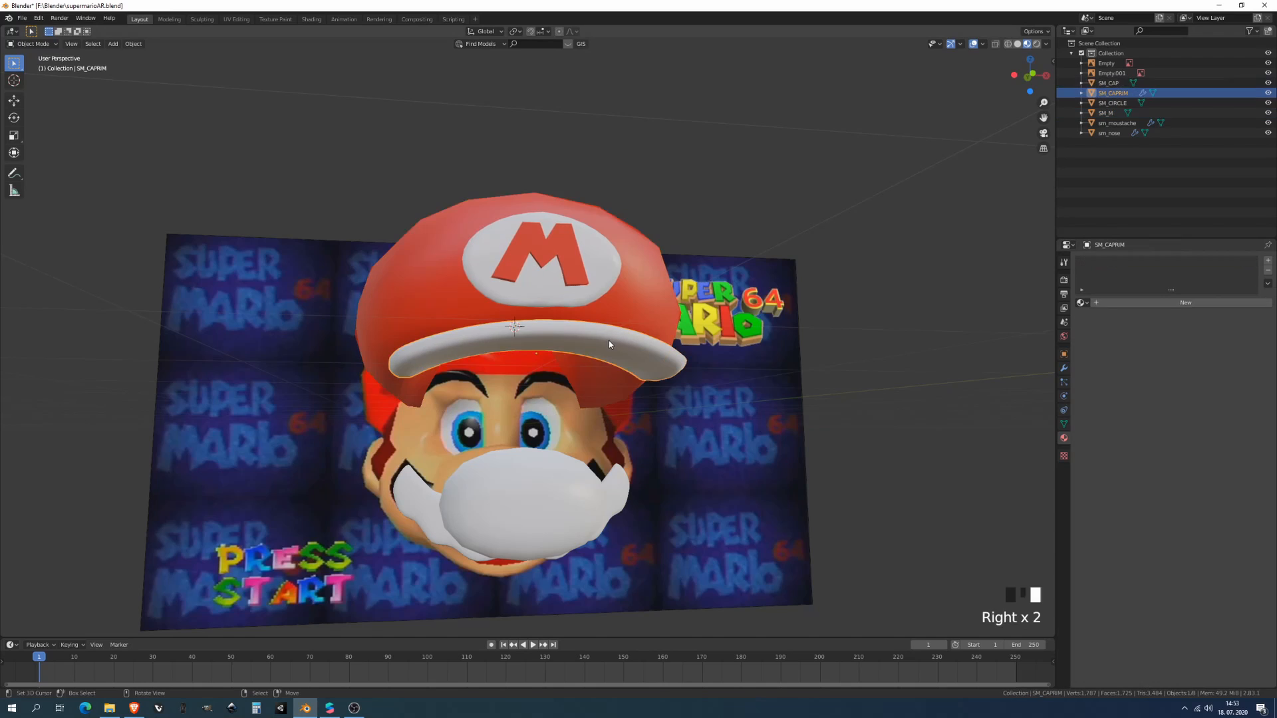
right_click(630, 315, "shift")
right_click(571, 254, "shift")
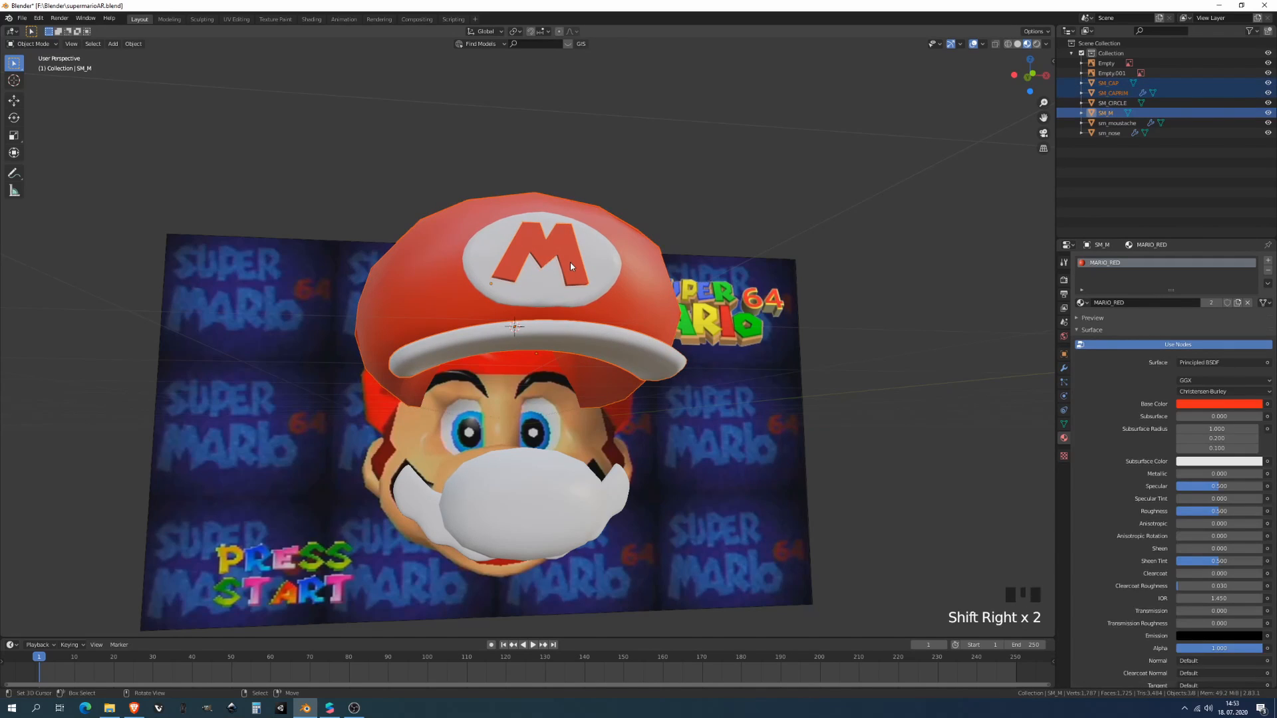
key("shift+q")
left_click(571, 264)
- Create a material named MARIO_WHITE on the SM_CIRCLE emblem and set its base colour to pure white
middle_click_drag(571, 266, 544, 265)
right_click(545, 267)
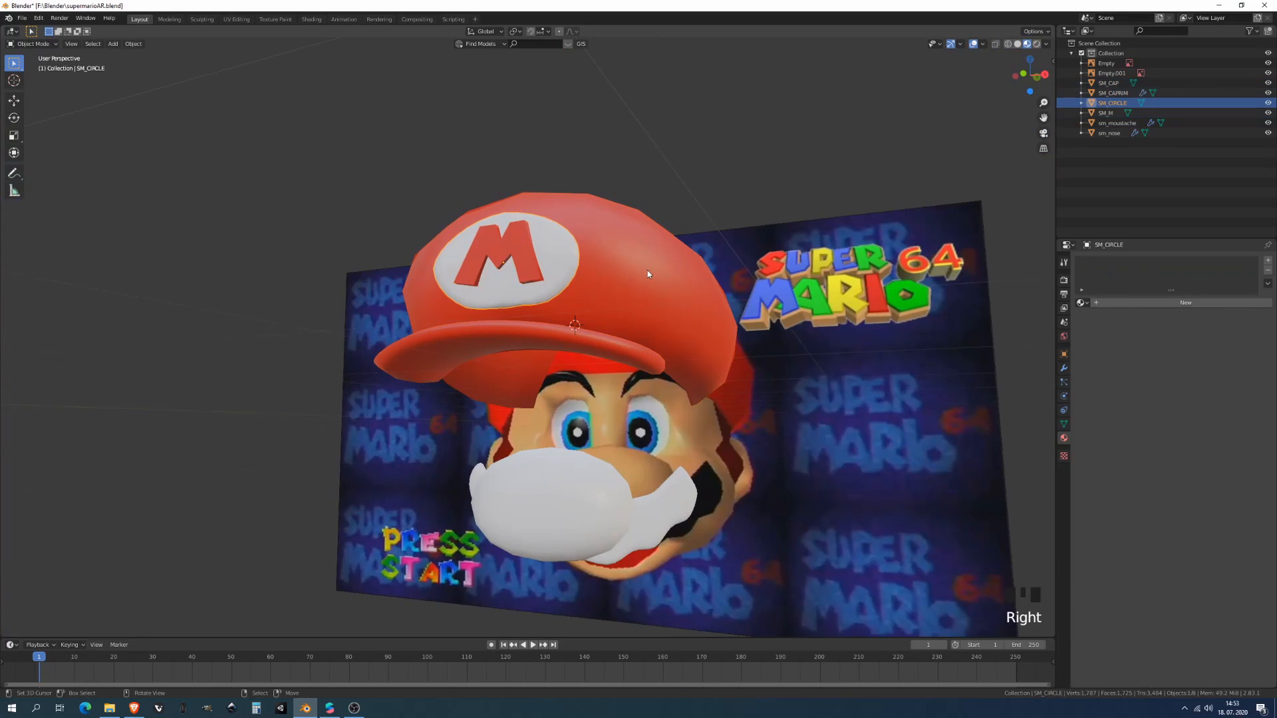
left_click(1171, 302)
double_click(1133, 264)
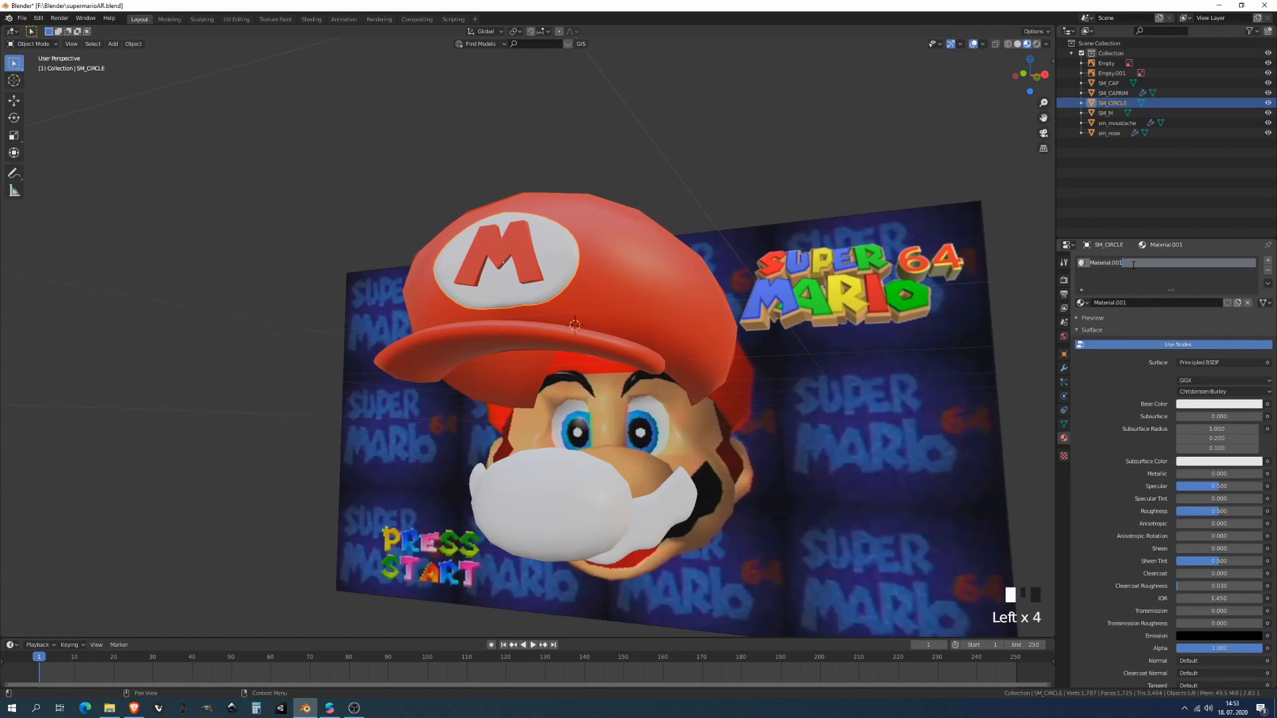
type("MARIO_WHITE")
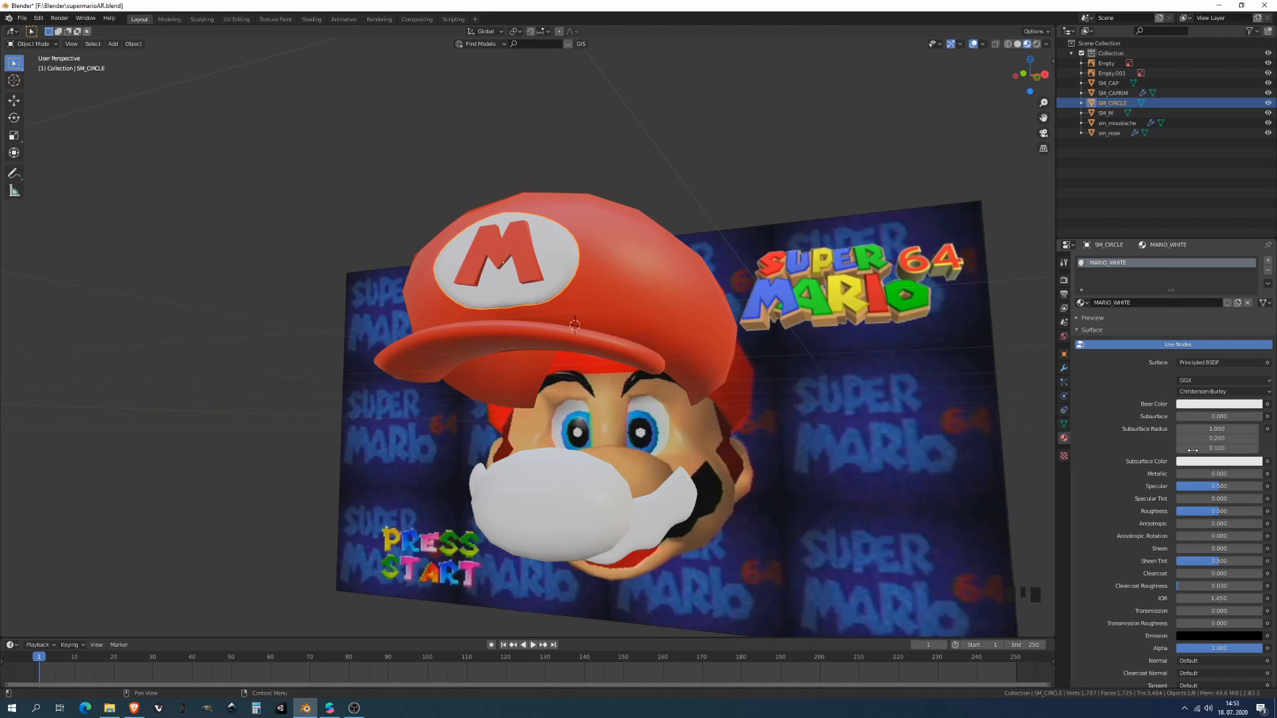
left_click(1212, 404)
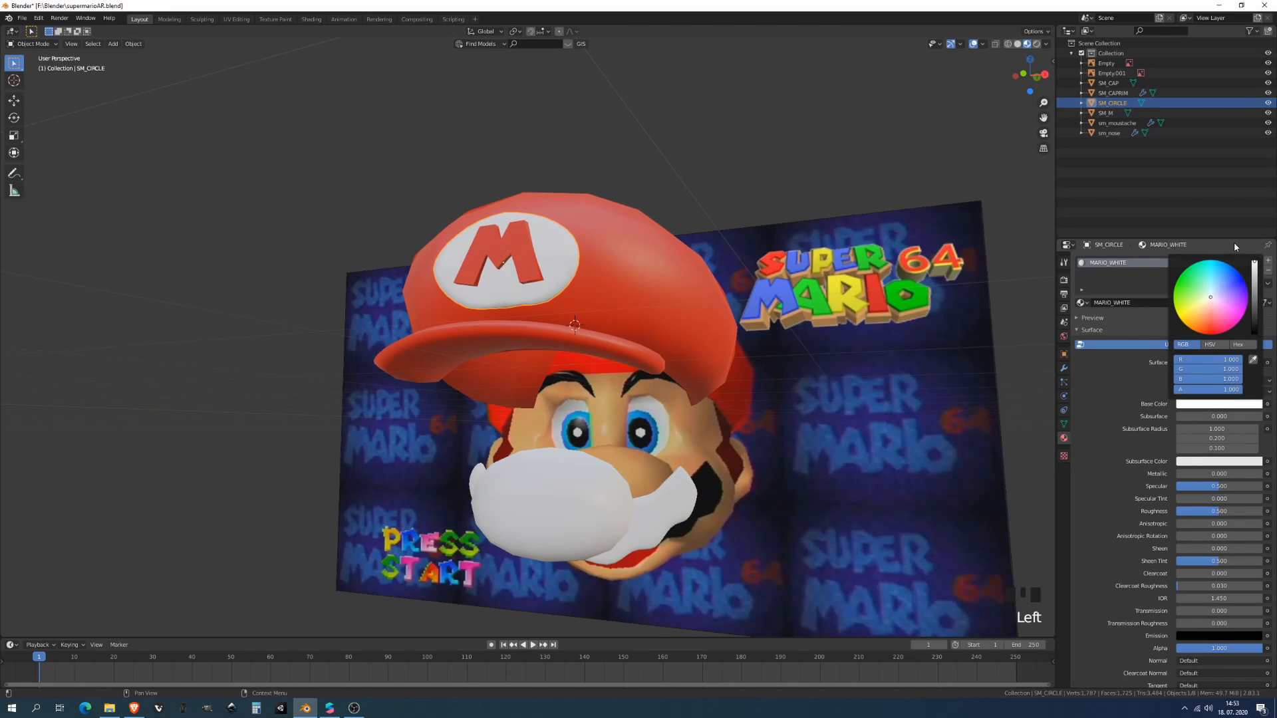
- Create a material named MARIO_BLACK on the moustache and set its base colour to a near-black of 0.004 in each RGB channel
middle_click_drag(619, 373, 617, 413)
key("KP_1")
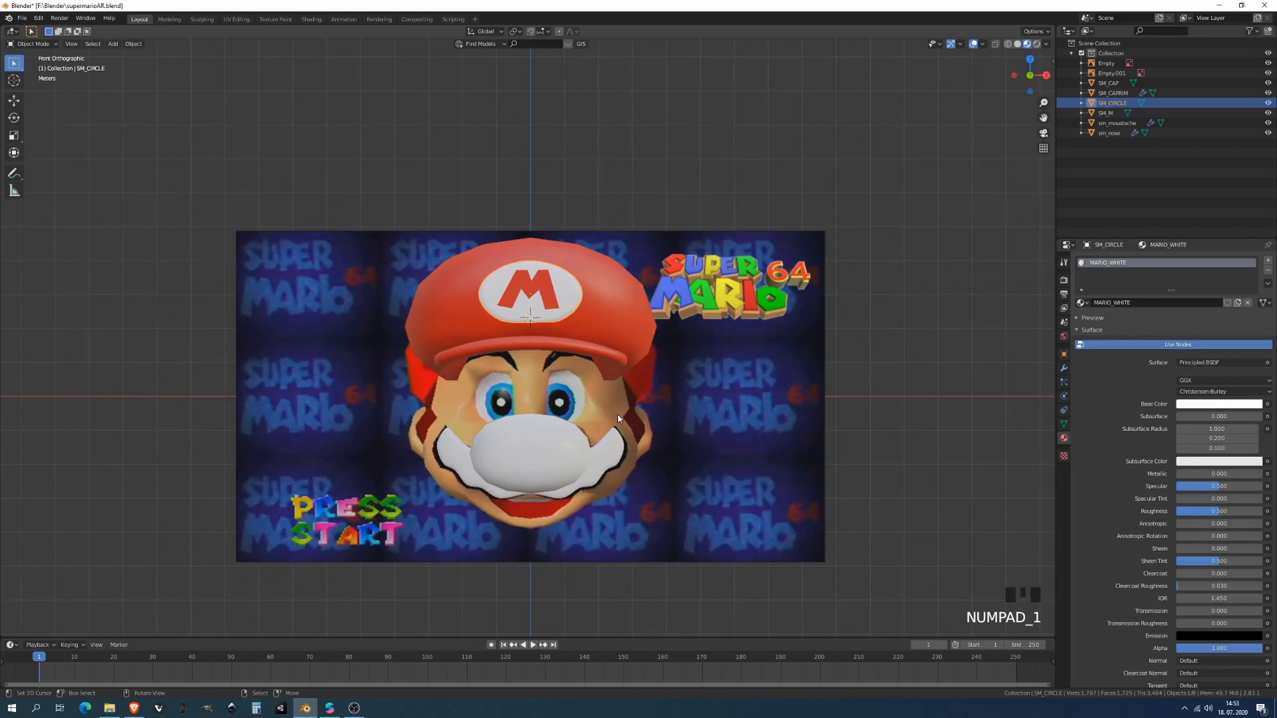
right_click(622, 459)
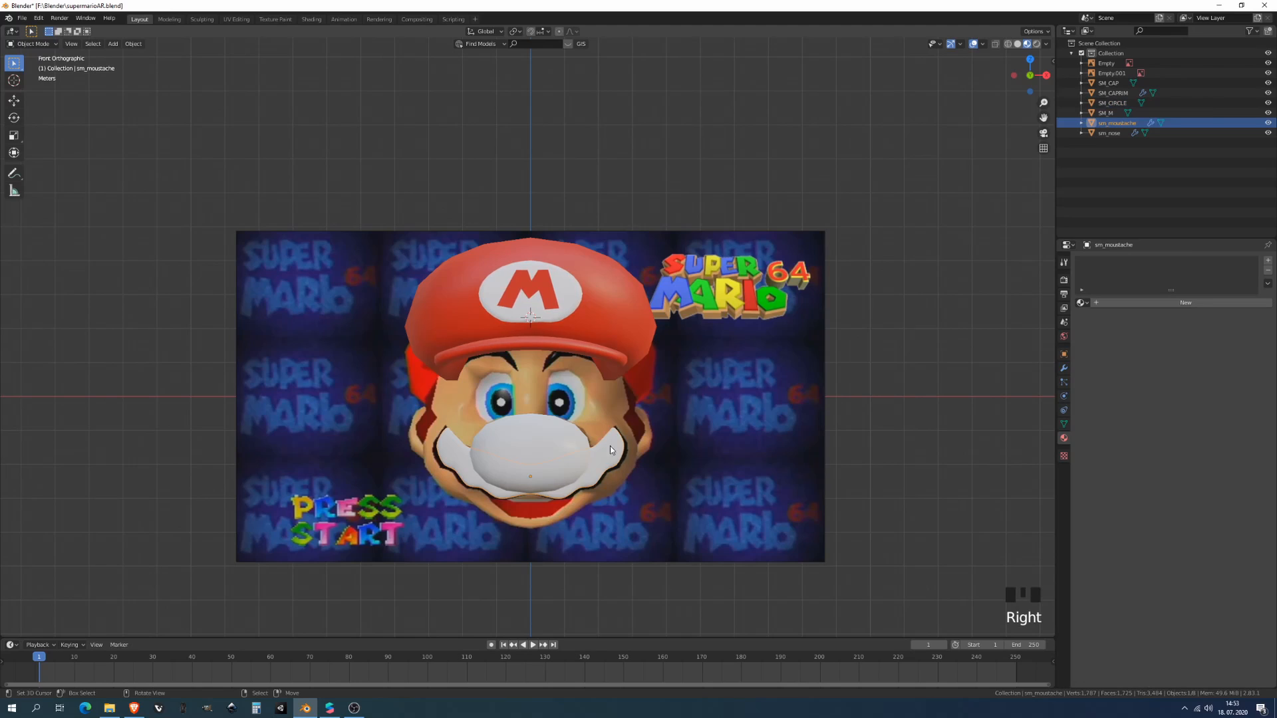
left_click(1185, 302)
double_click(1120, 263)
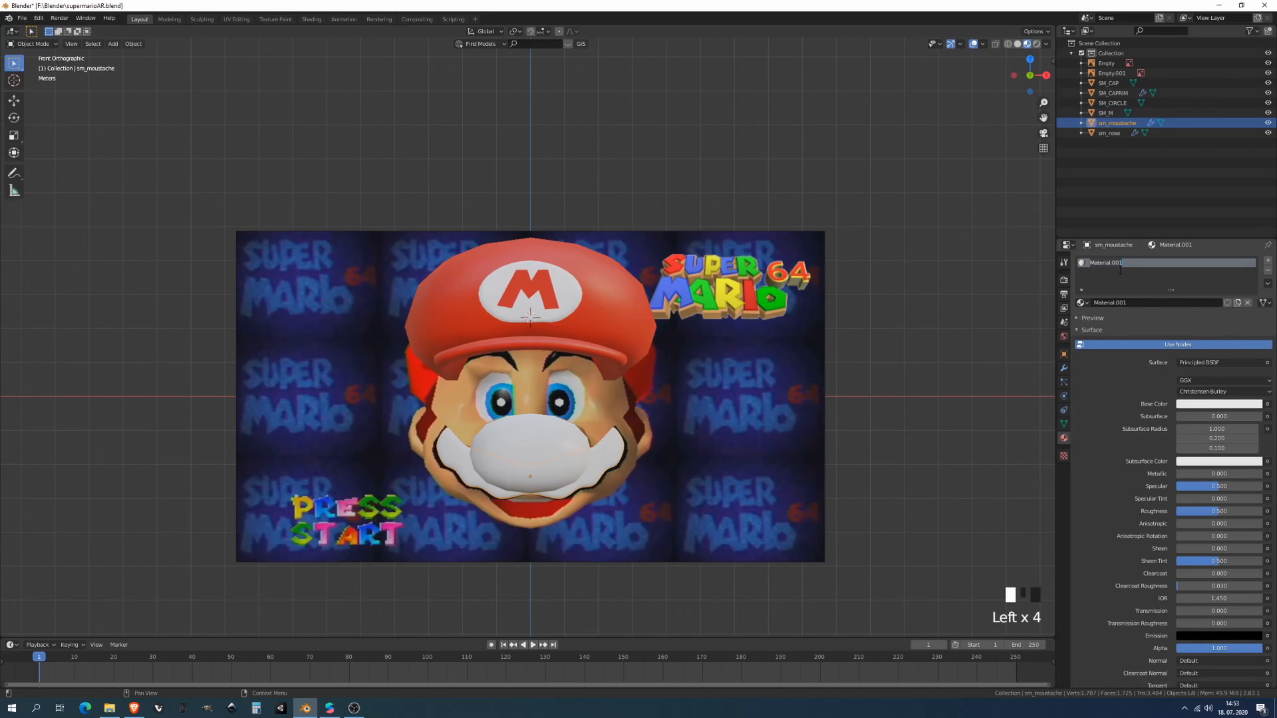
type("MARIO_BLACK")
left_click(1219, 404)
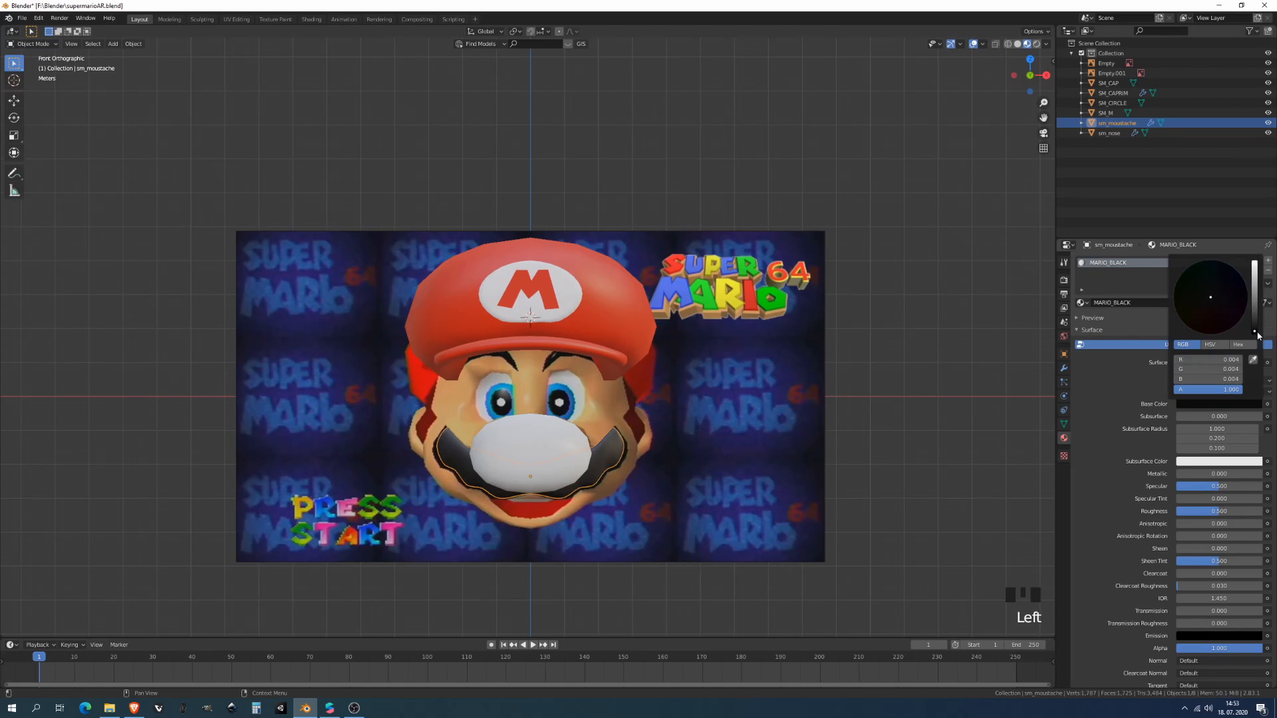
- Create a material named MARIO_SKIN on the nose and set its base colour to a light orange skin tone
scroll(659, 426, "up", 2)
middle_click_drag(659, 453, 645, 366, "shift")
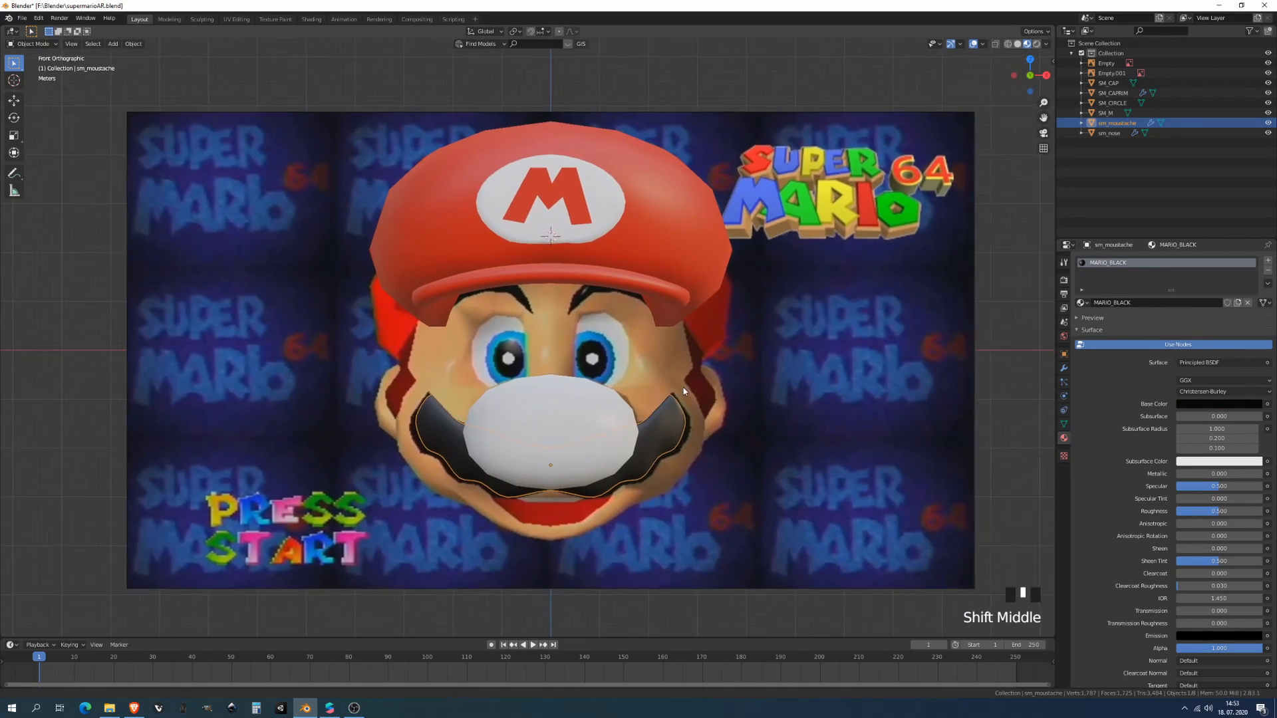
key("w")
right_click(625, 435)
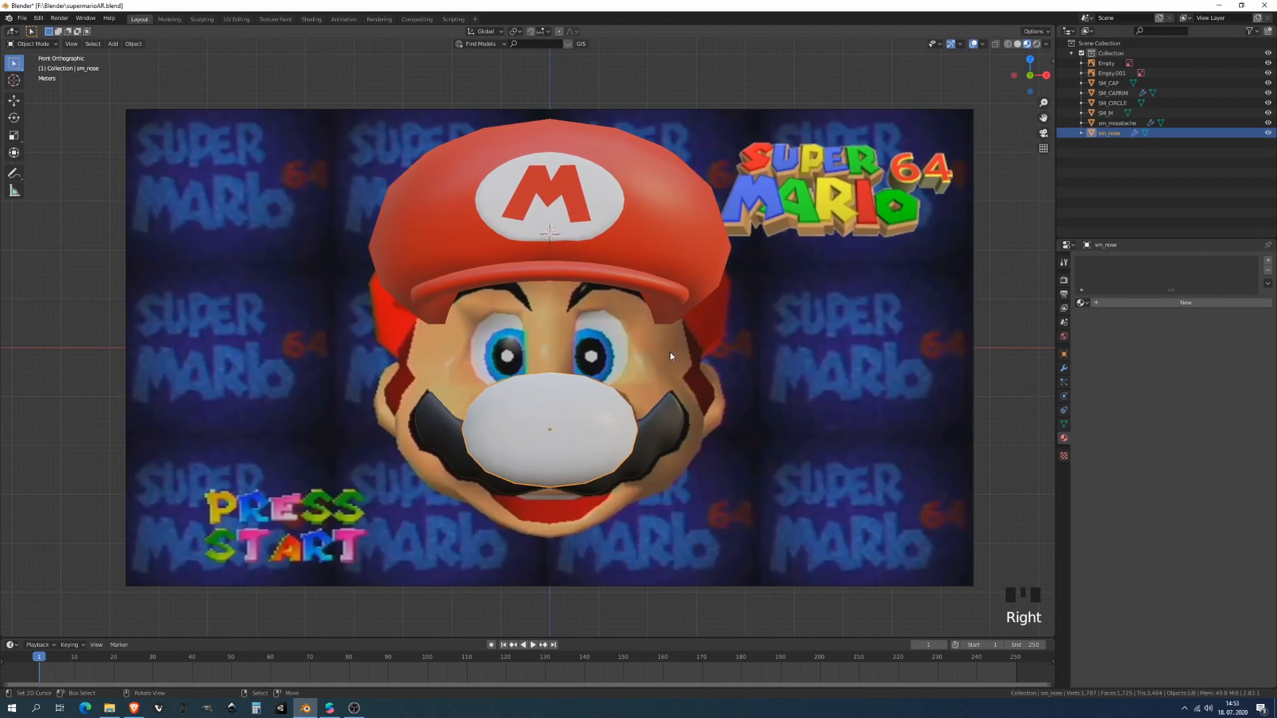
left_click(1110, 266)
double_click(1110, 267)
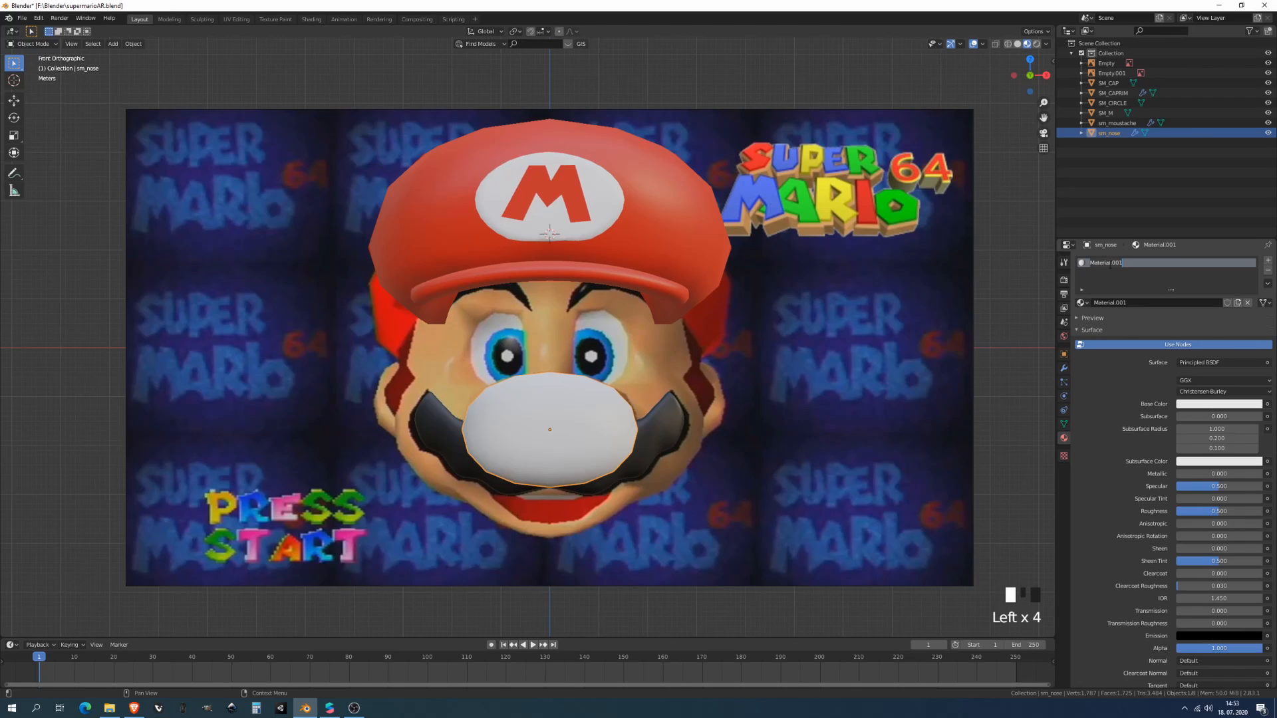
type("MARIO_SKIN")
key("Return")
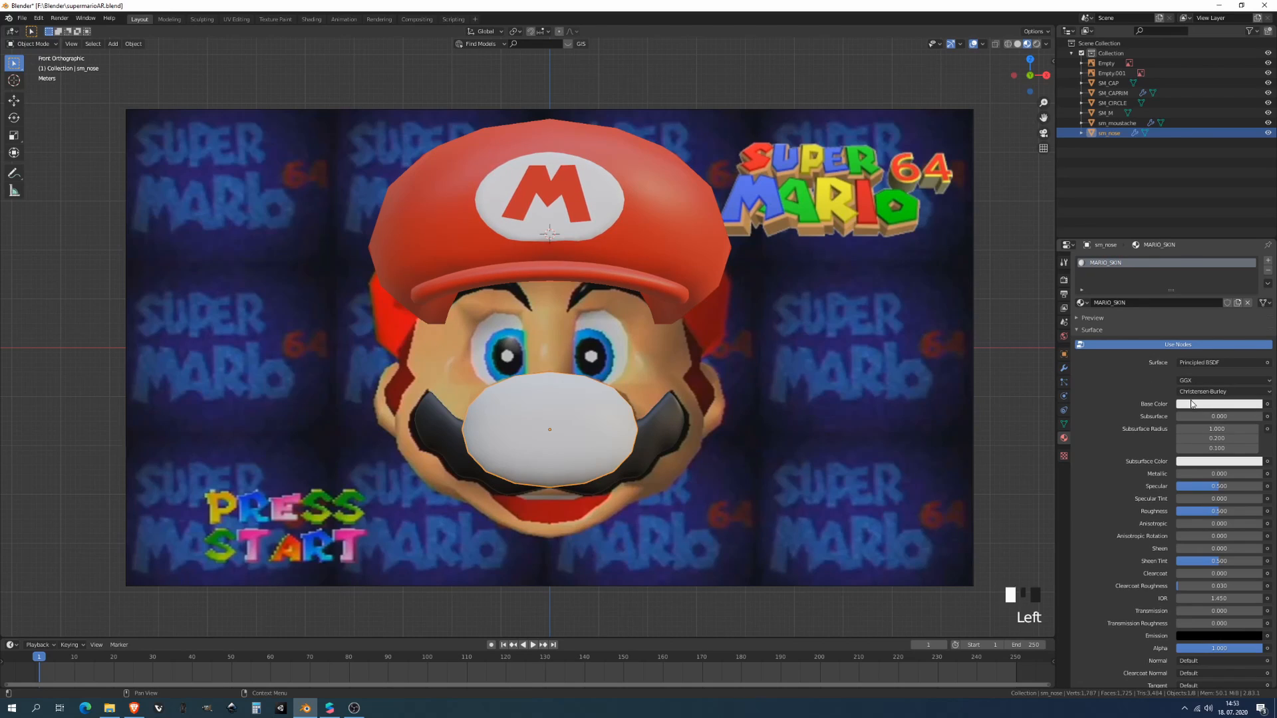
left_click(1219, 404)
left_click(1209, 302)
left_click_drag(1208, 302, 1199, 318)
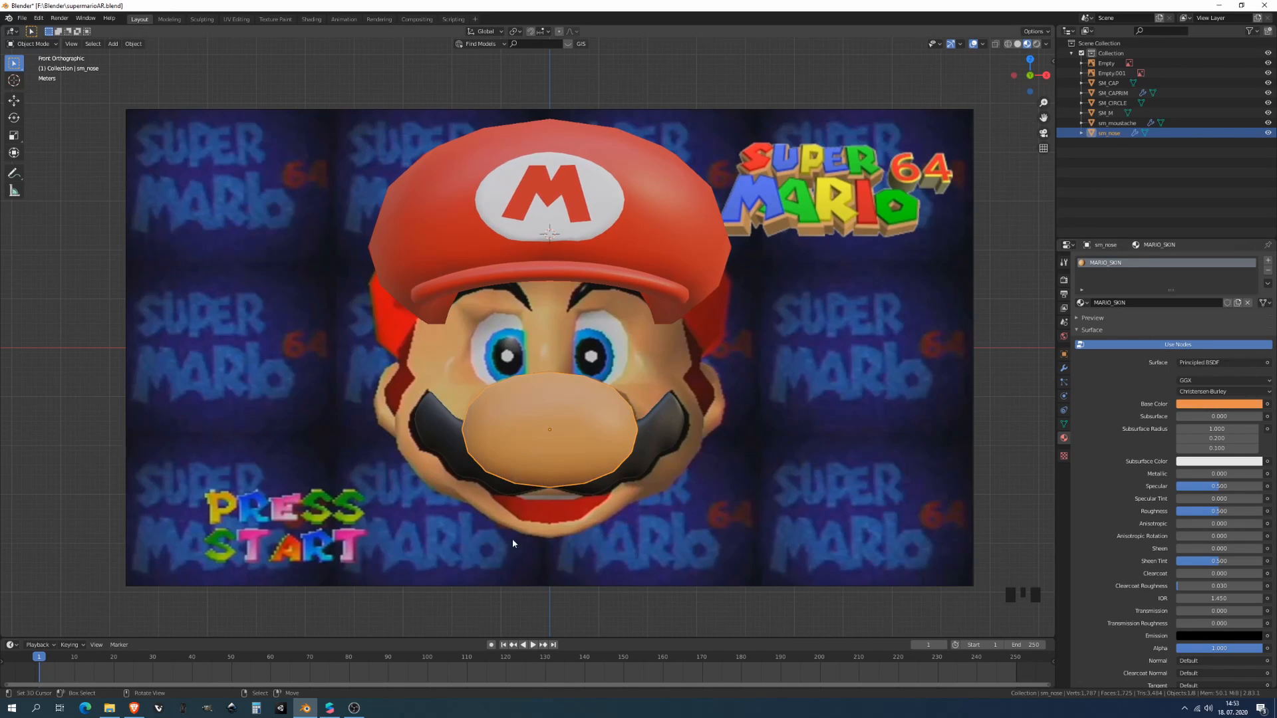
- In front view, move the Super Mario 64 face reference image away from the model to below the winged Mario reference
mouse_move(513, 539)
middle_mouse_down()
mouse_move(580, 510)
mouse_move(514, 529)
middle_mouse_up()
key("KP_1")
scroll(572, 397, "down", 4)
right_click(664, 354)
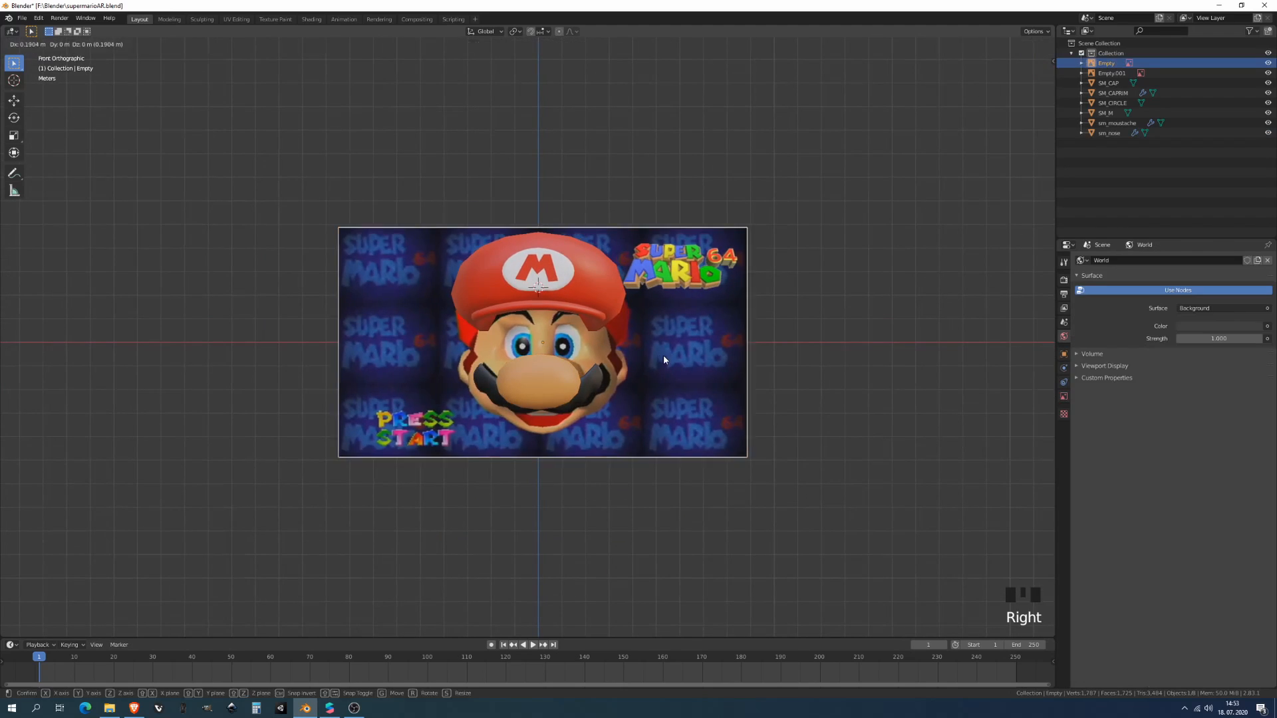
scroll(616, 381, "down", 4)
middle_click_drag(616, 380, 535, 417, "shift")
key("g")
left_click(945, 421)
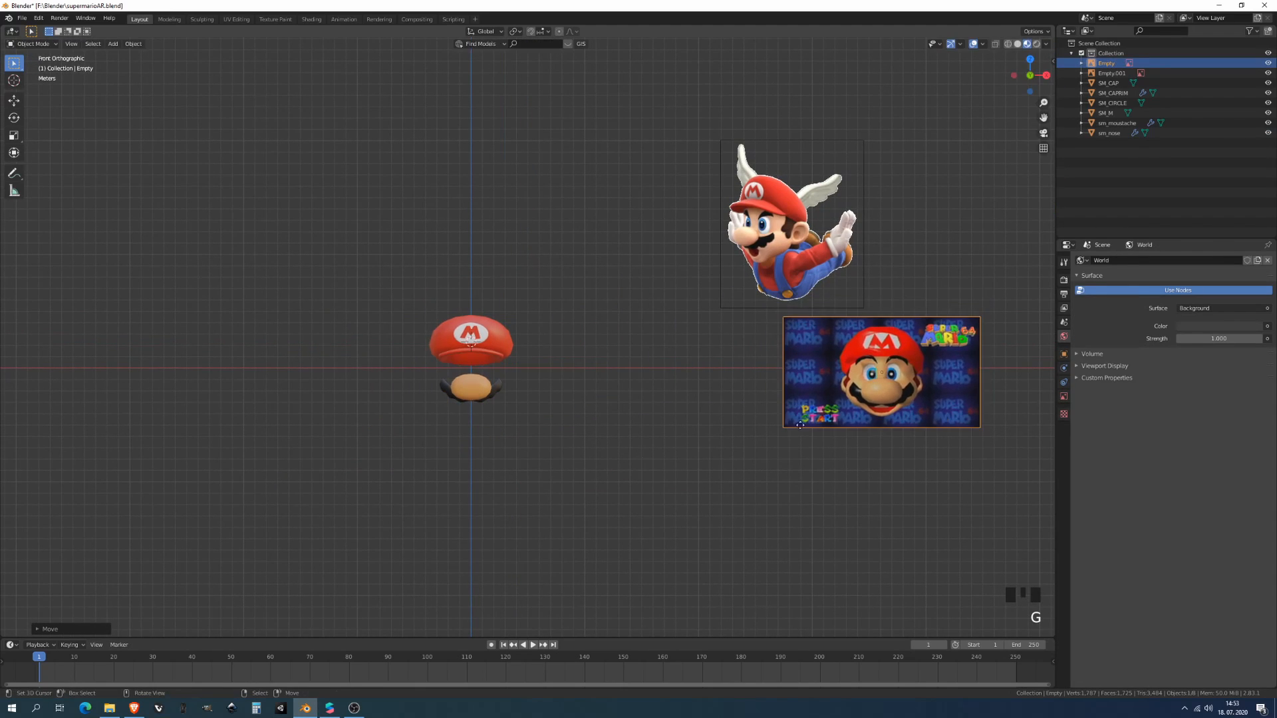
- Select the nose and the moustache together
scroll(532, 465, "up", 5)
middle_click_drag(500, 477, 652, 395, "shift")
scroll(648, 398, "up", 1, "shift")
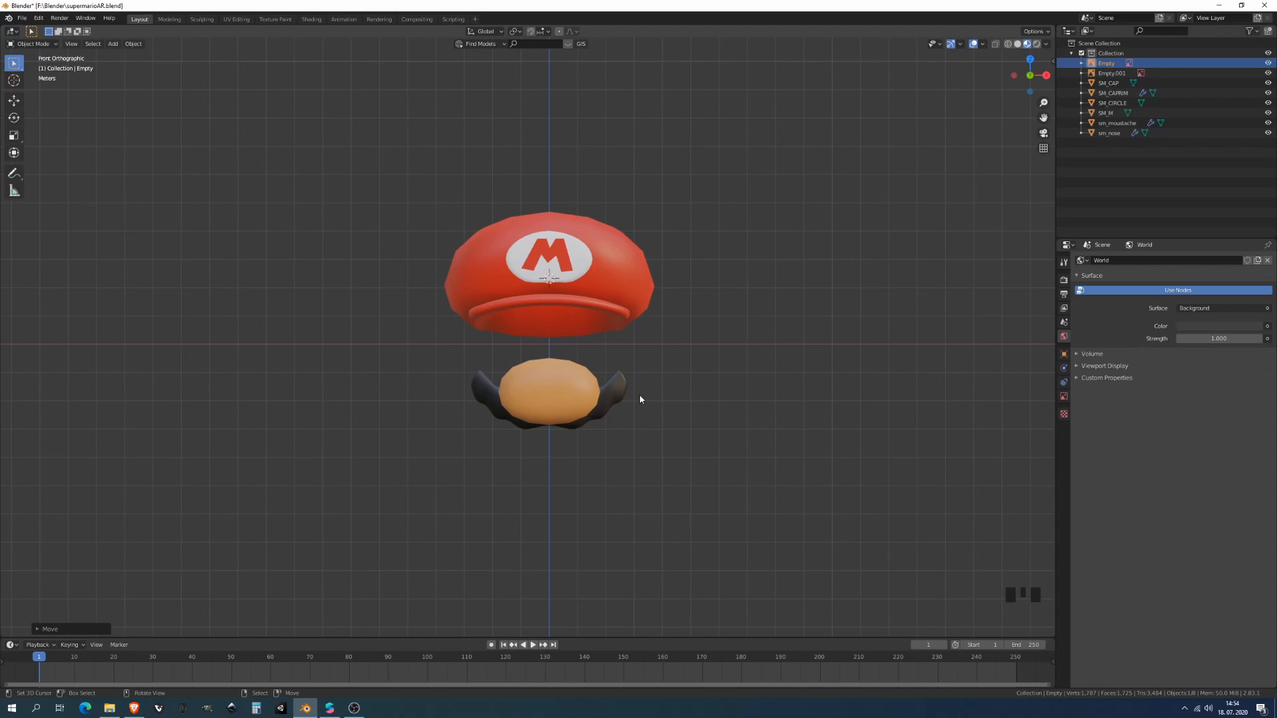
scroll(602, 424, "up", 2)
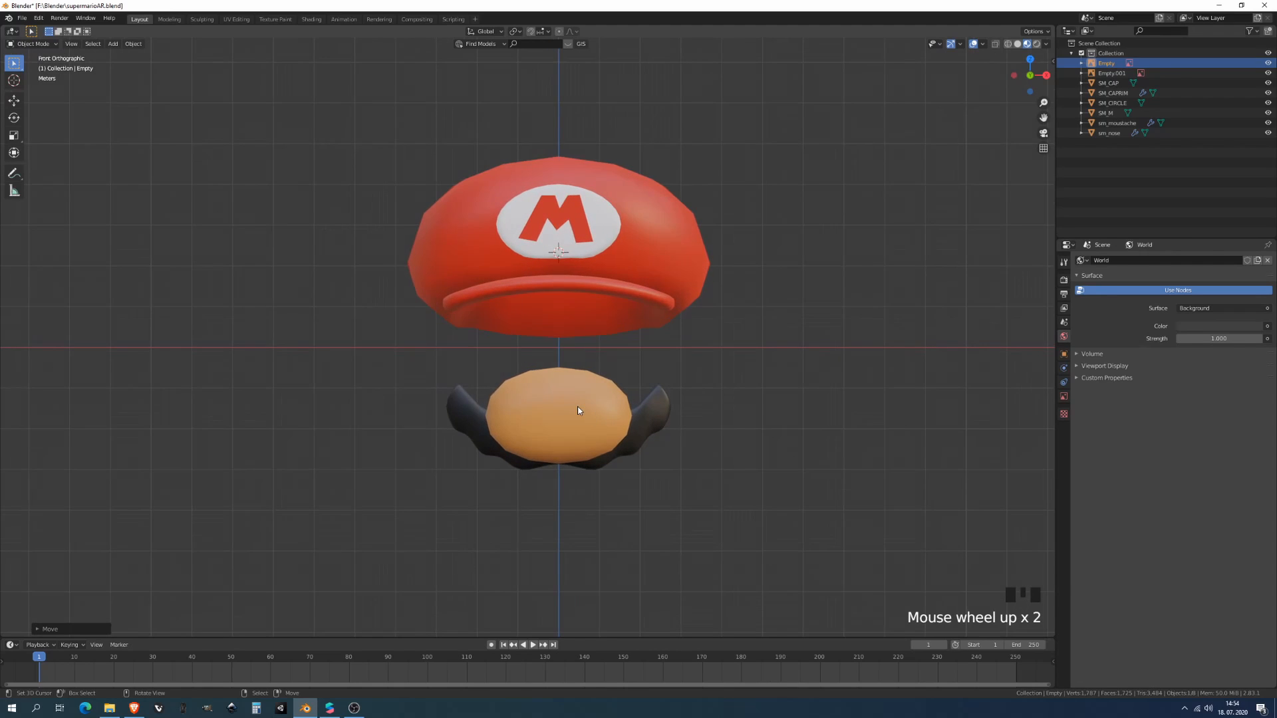
right_click(578, 411)
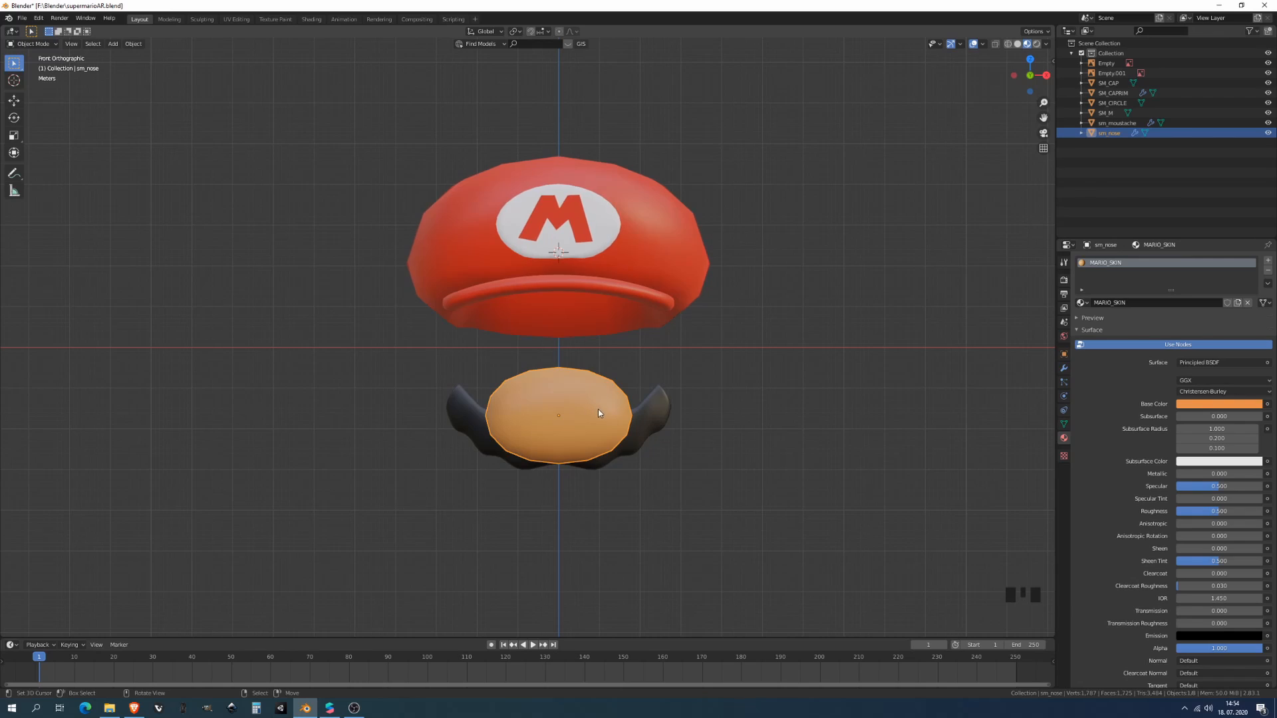
right_click(641, 412, "shift")
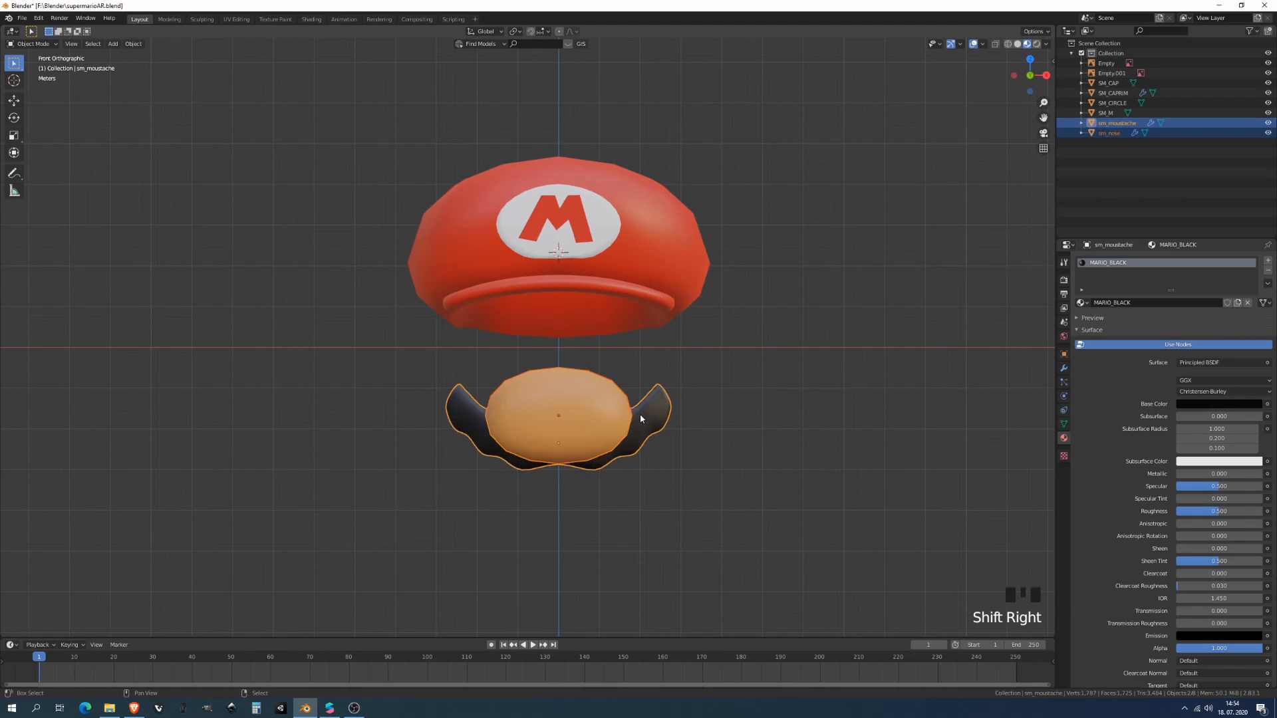
- Select the cap's visor, the letter M, the white circle and the cap together, with the cap as active object
right_click(633, 342)
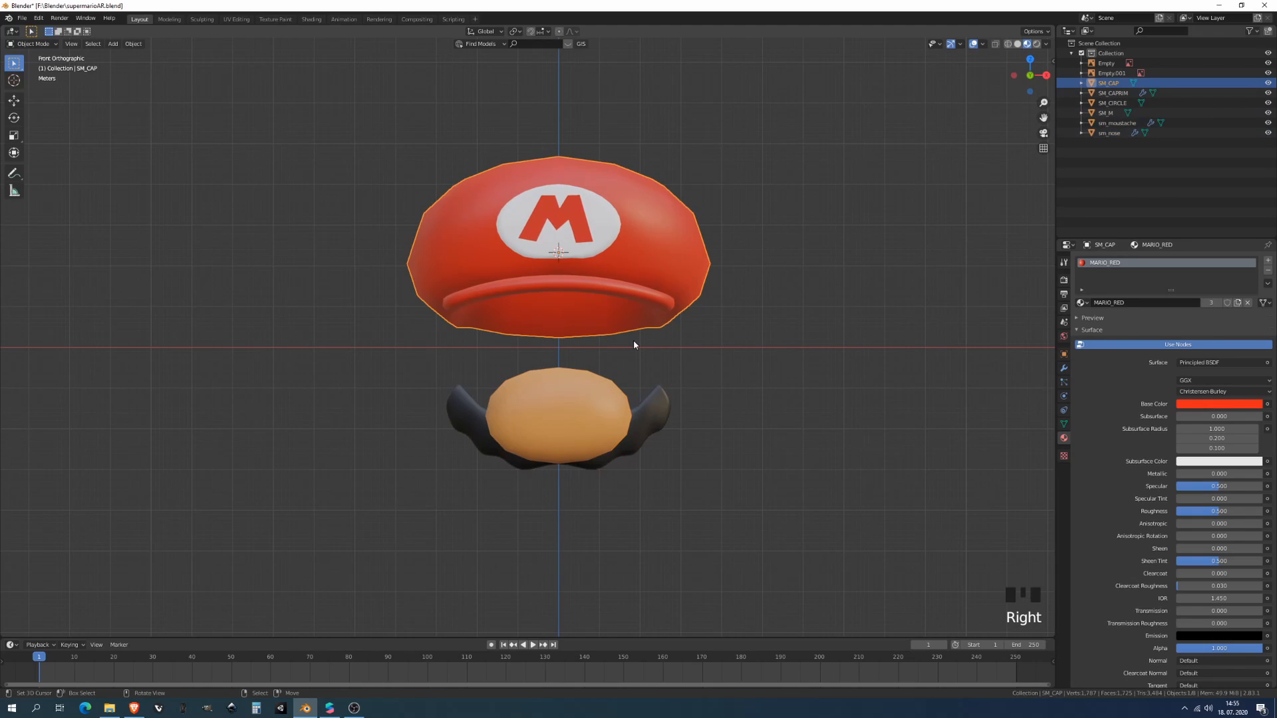
right_click(568, 274)
right_click(560, 232, "shift")
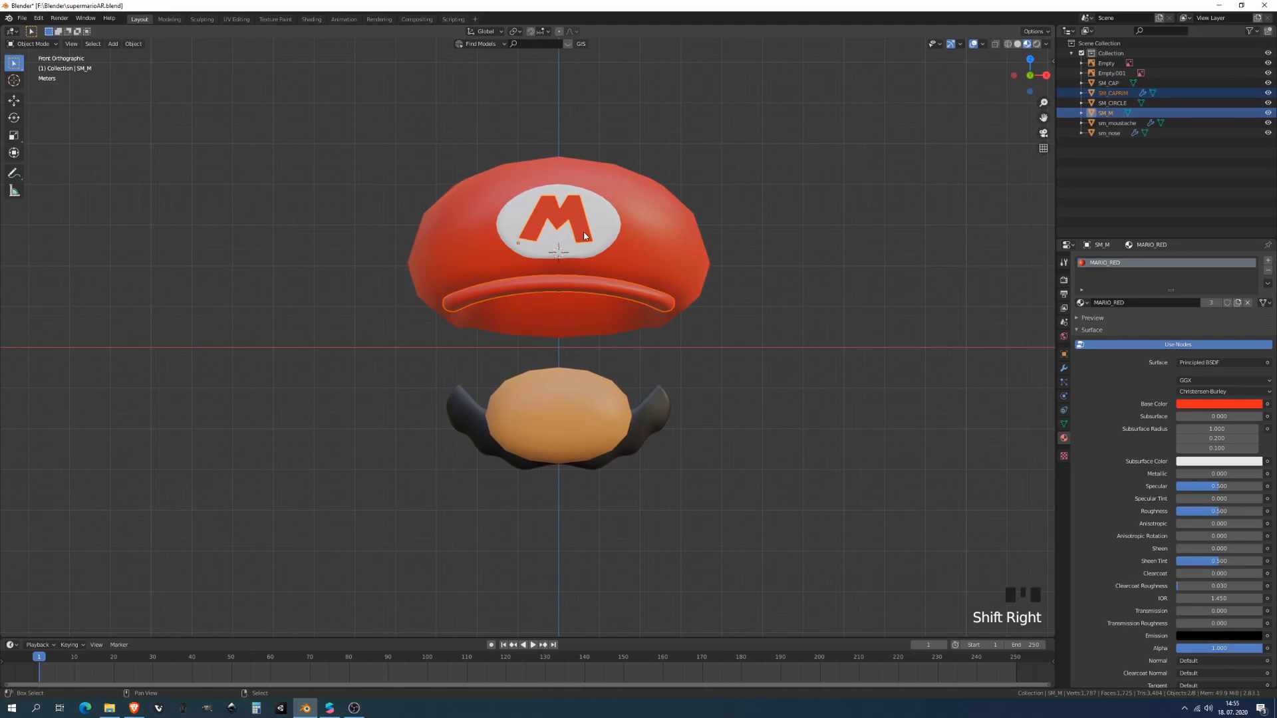
right_click(598, 233, "shift")
right_click(660, 248, "shift")
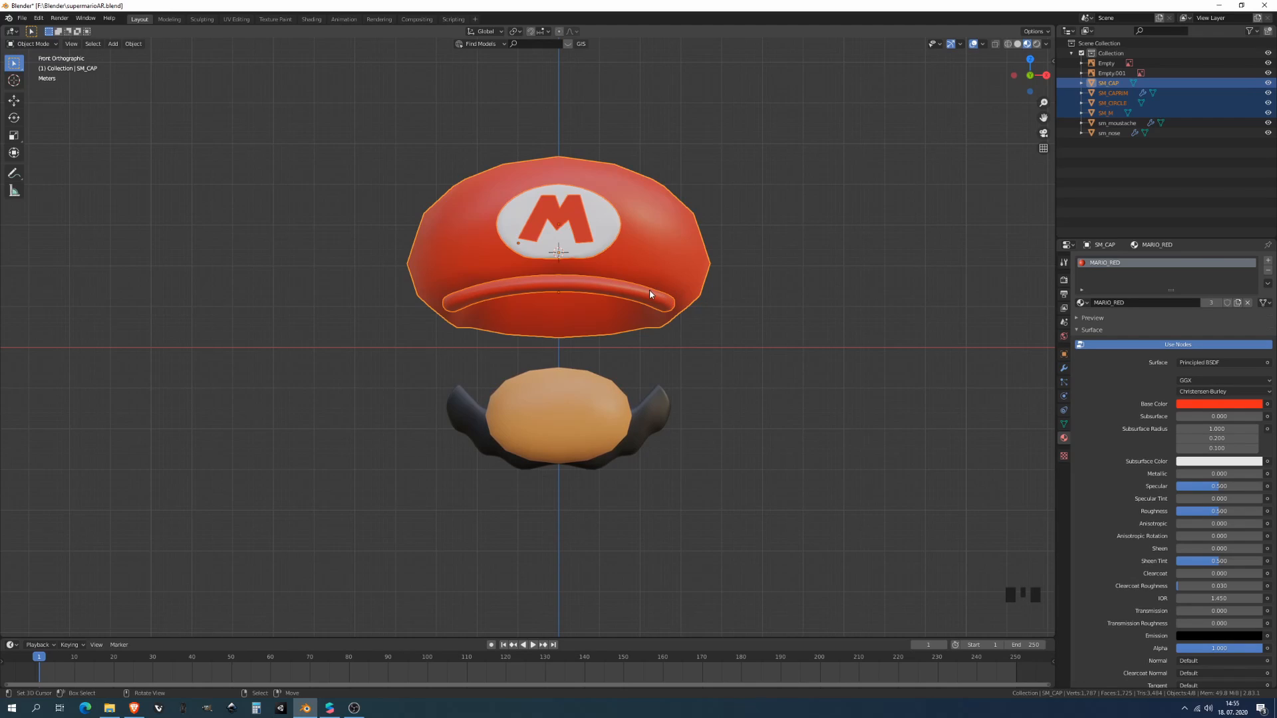
- Set up a Wavefront OBJ export to the F:\Blender\supermarioAR folder with the file name SUPERMARIOCAP
left_click(26, 18)
mouse_move(53, 163)
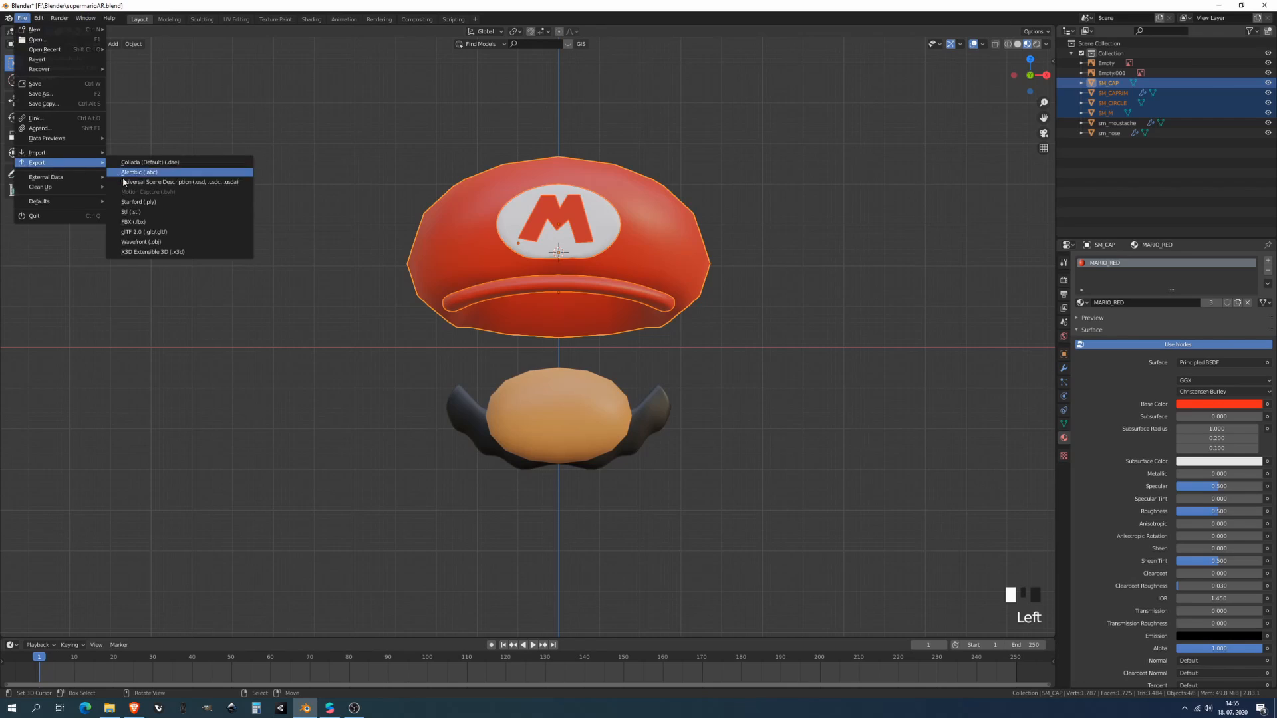
left_click(141, 243)
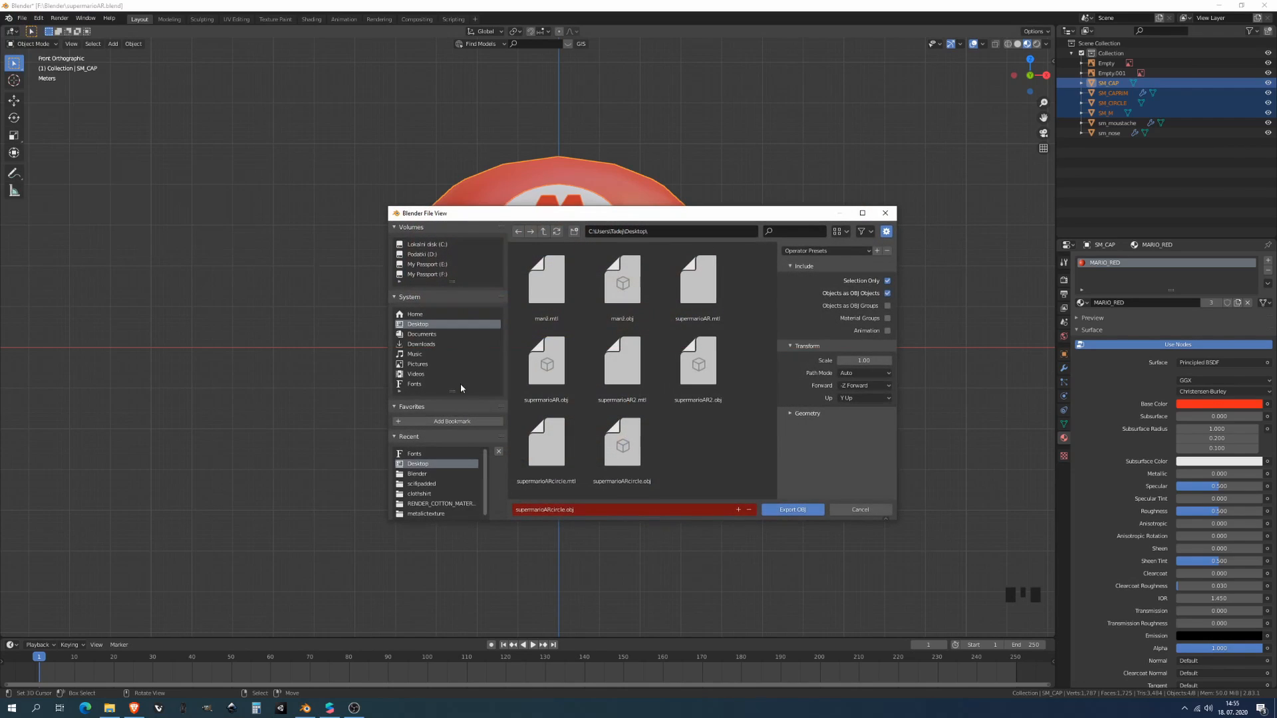
left_click(436, 276)
scroll(639, 416, "down", 3)
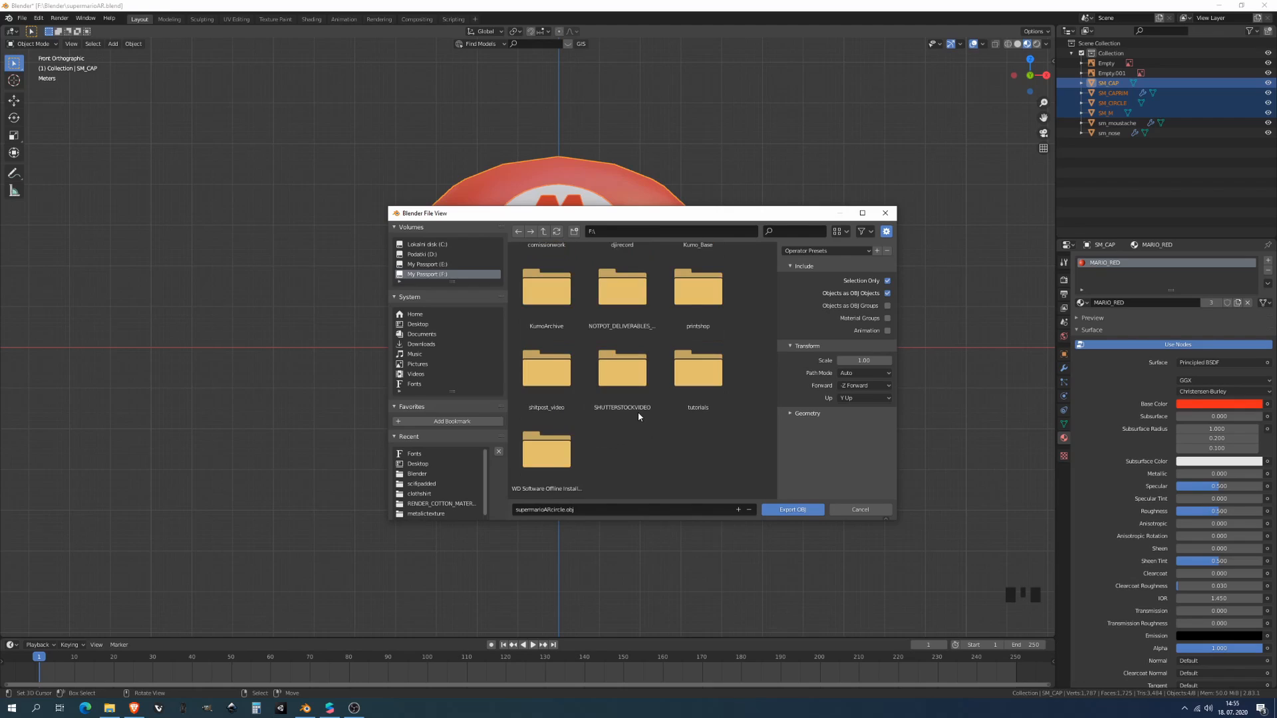
scroll(516, 340, "up", 3)
left_click(428, 264)
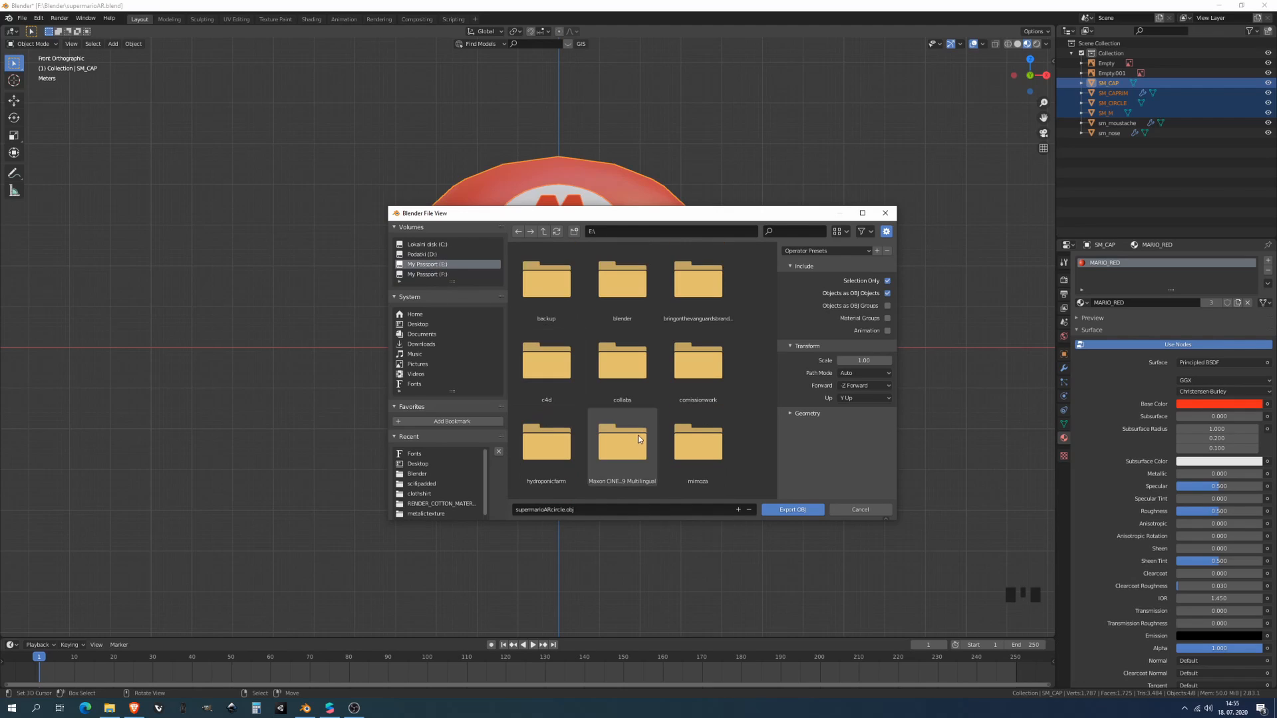
left_click(612, 508)
type("SUPERM")
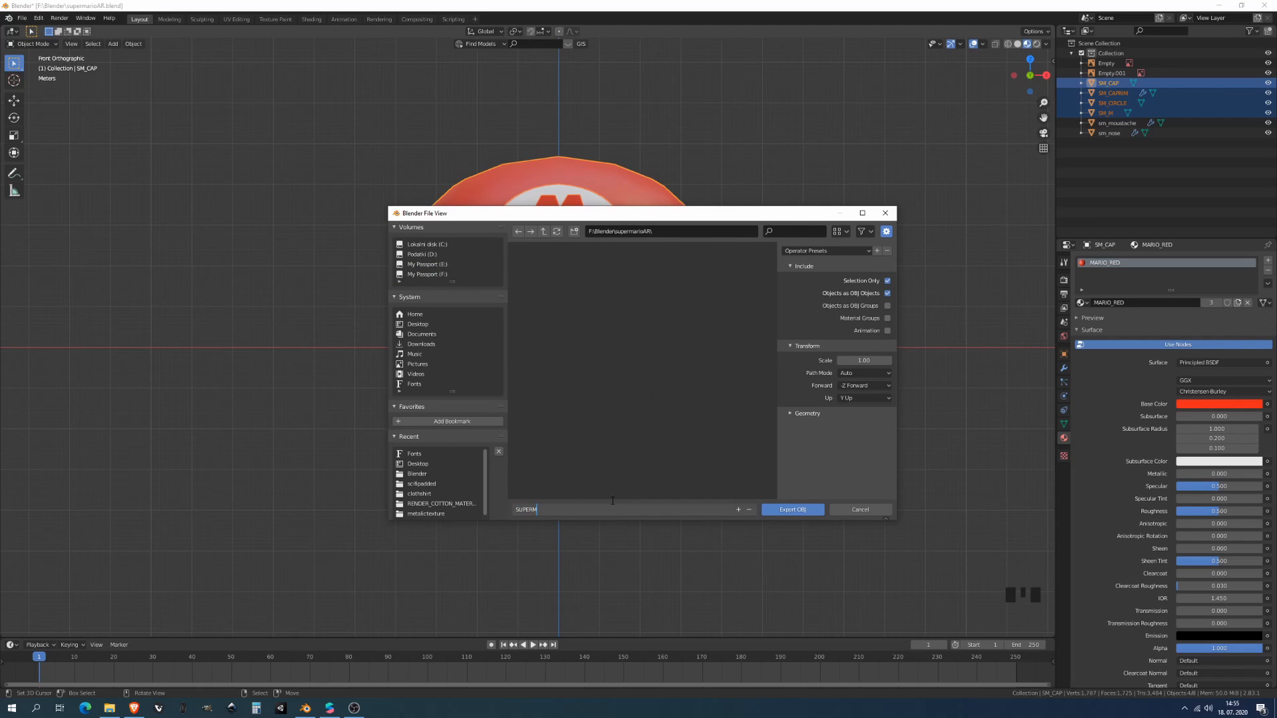
type("ARIOCAP")
- Export only the selected cap parts as OBJ, applying modifiers and including normals, UVs and materials
left_click(887, 281)
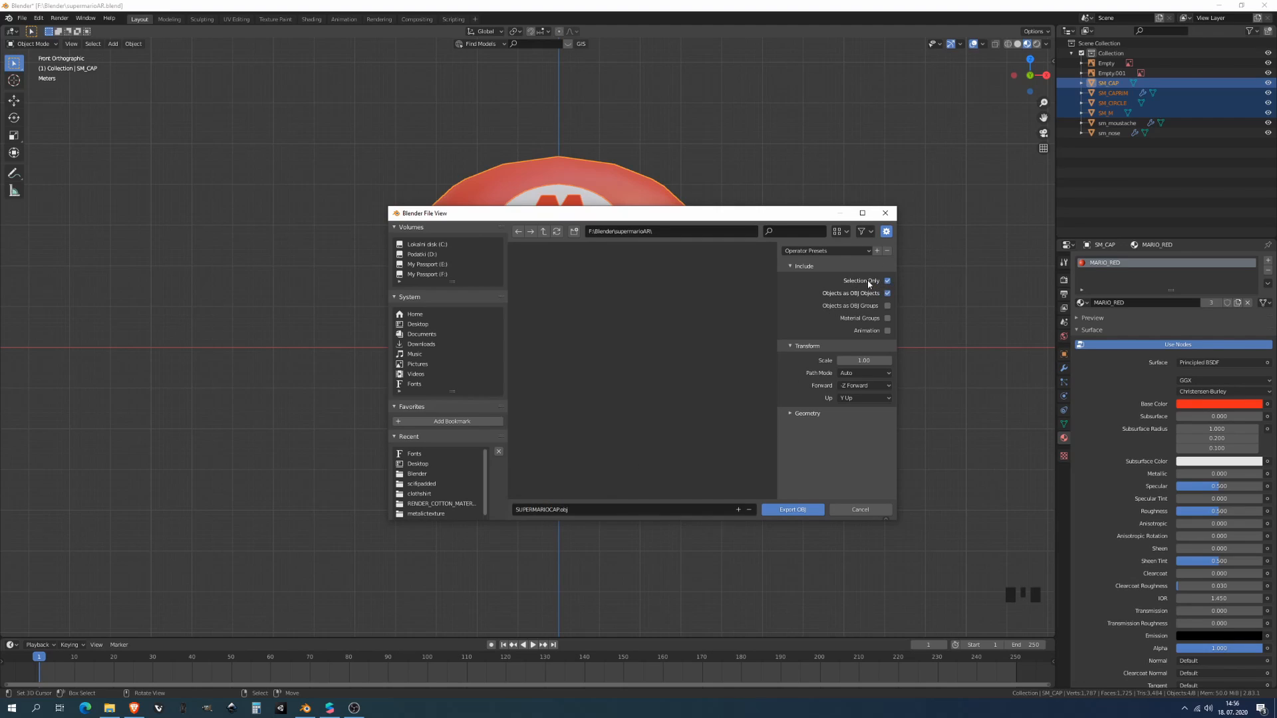
left_click(788, 414)
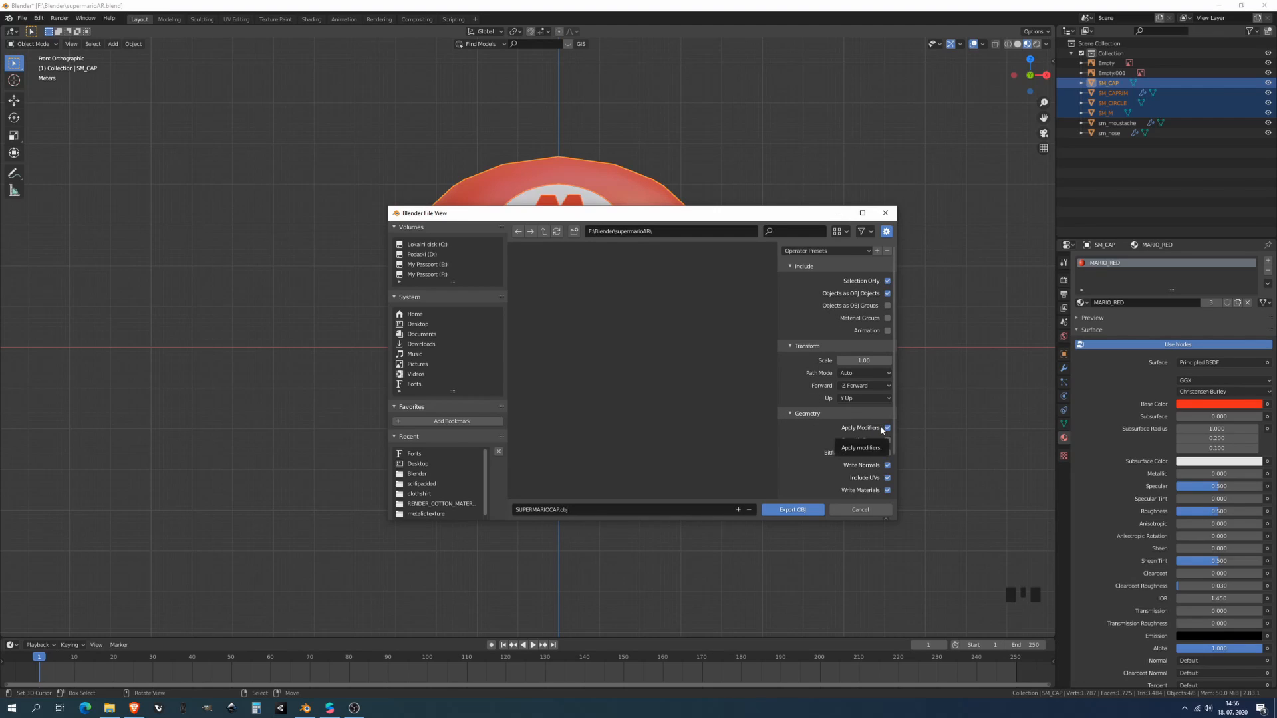
scroll(836, 444, "down", 2)
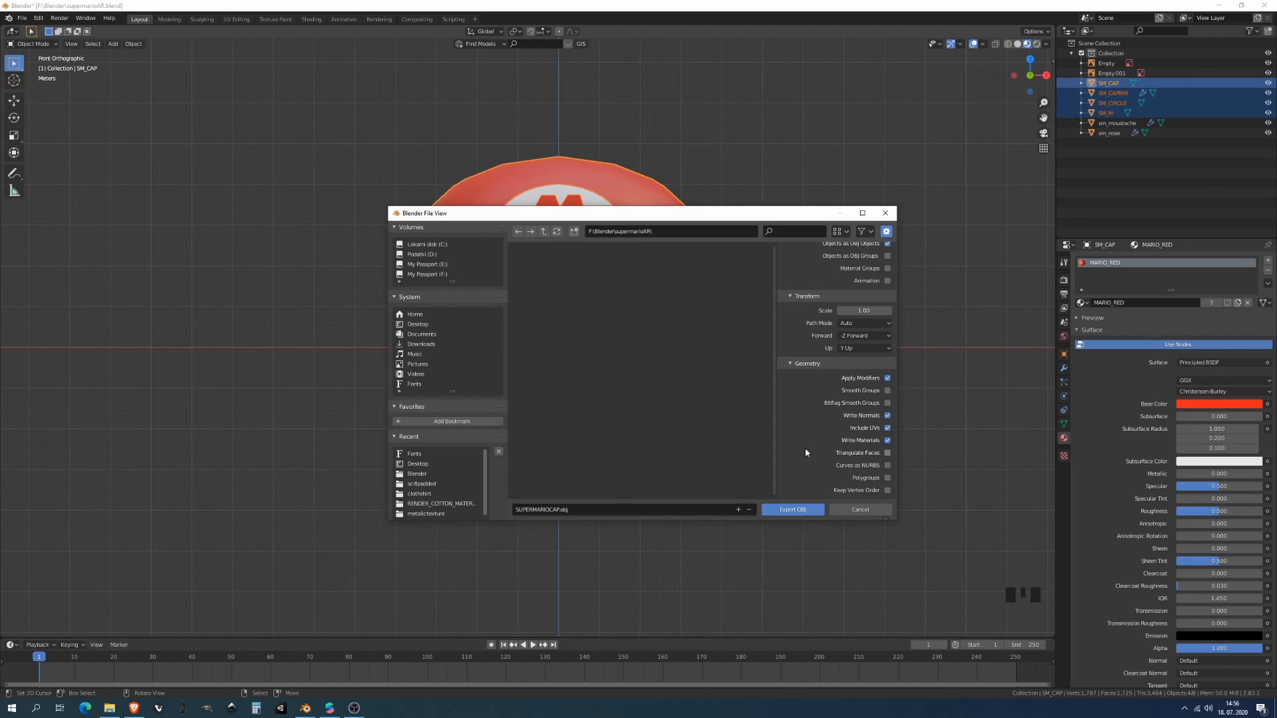
key("Return")
- Select the nose and the moustache together, with the moustache as active object
right_click(587, 405)
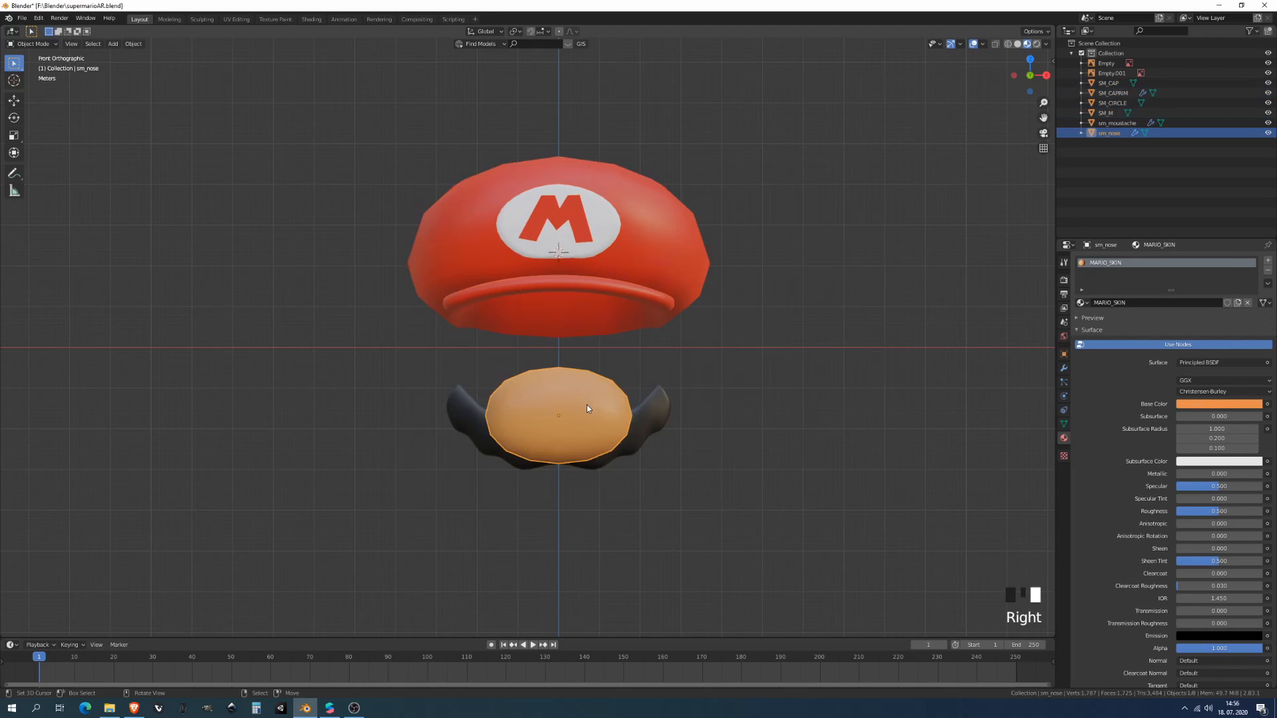
right_click(662, 419)
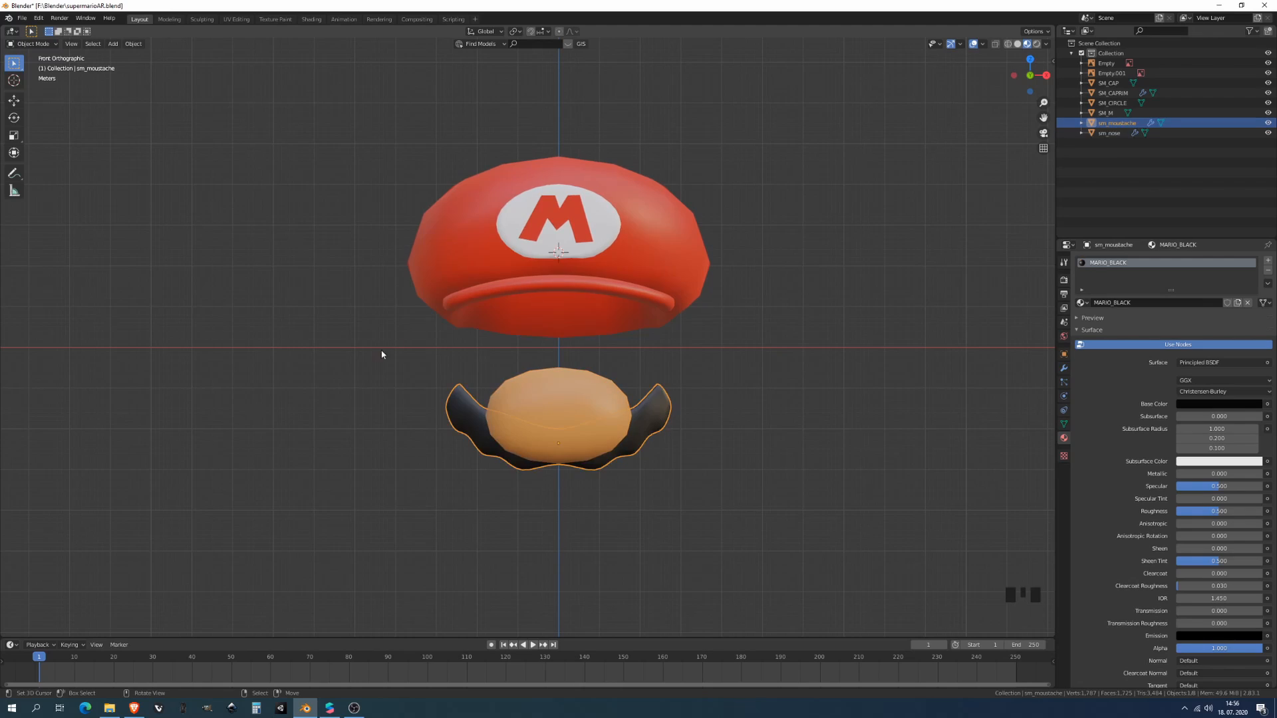
right_click(569, 421)
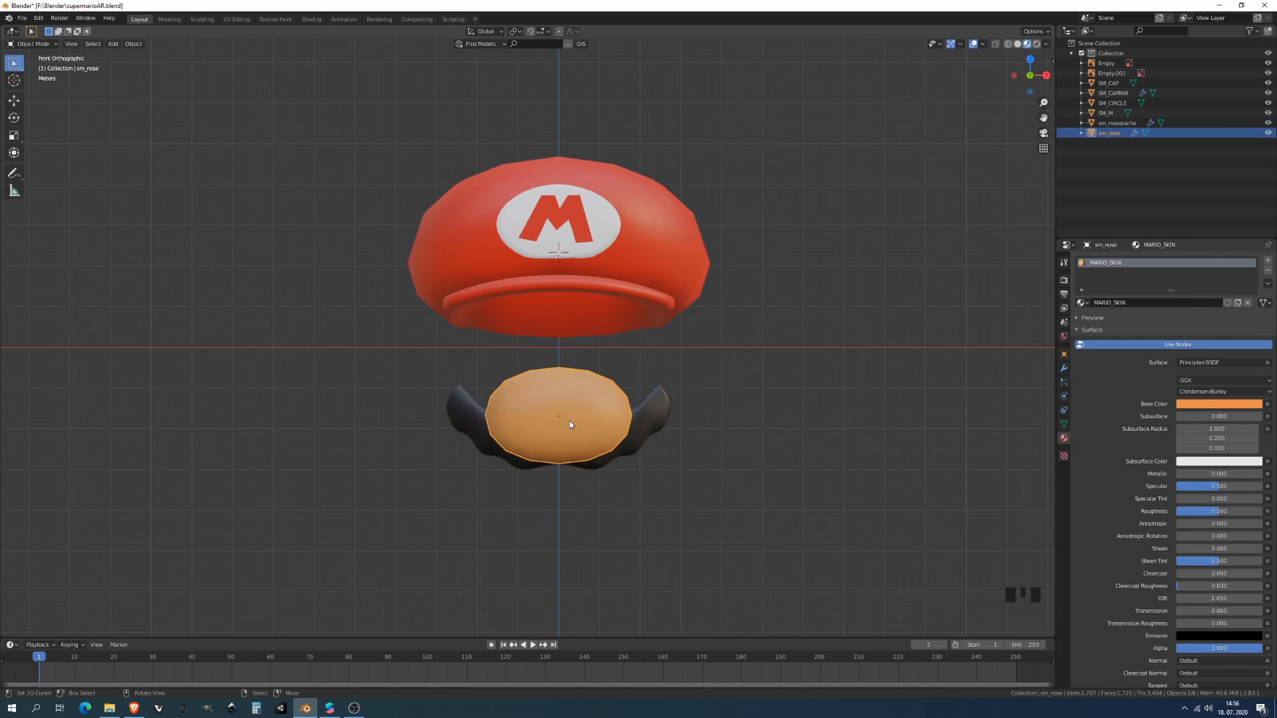
right_click(654, 431, "shift")
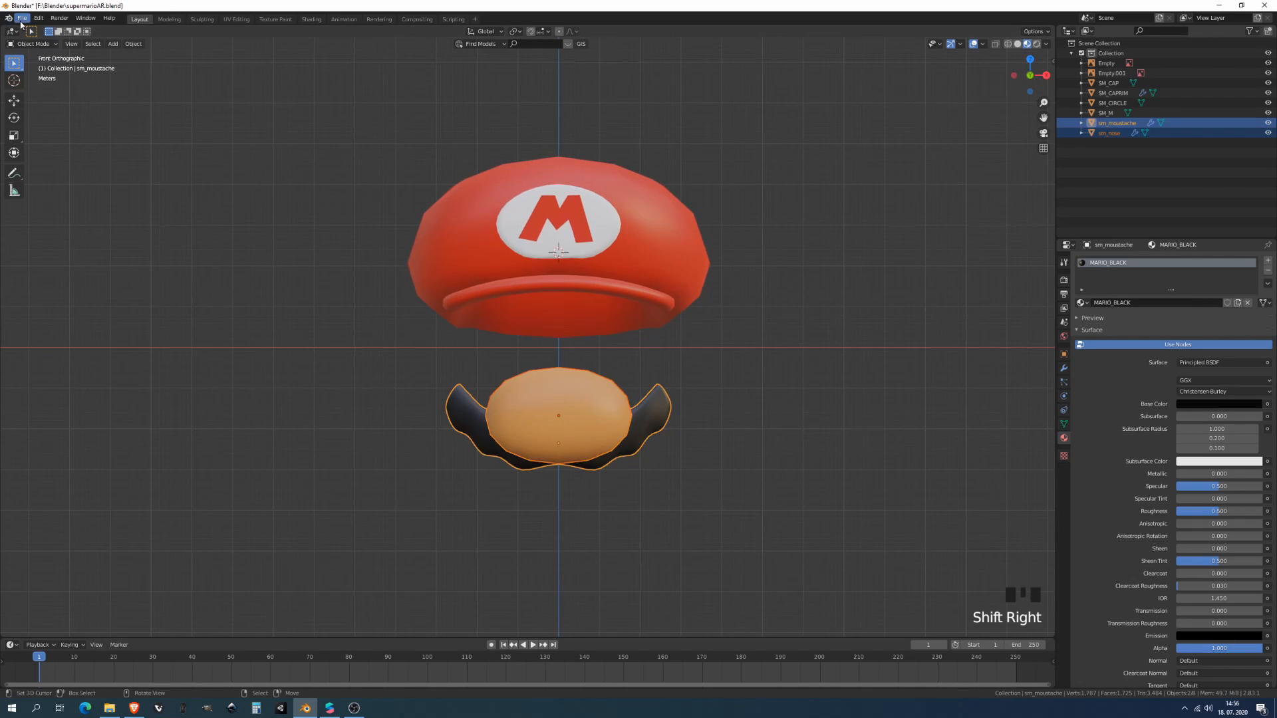
- Export the selected nose and moustache as SUPERMARIONOSE in Wavefront OBJ format to the supermarioAR folder, and save the Blender file
left_click(22, 18)
mouse_move(44, 165)
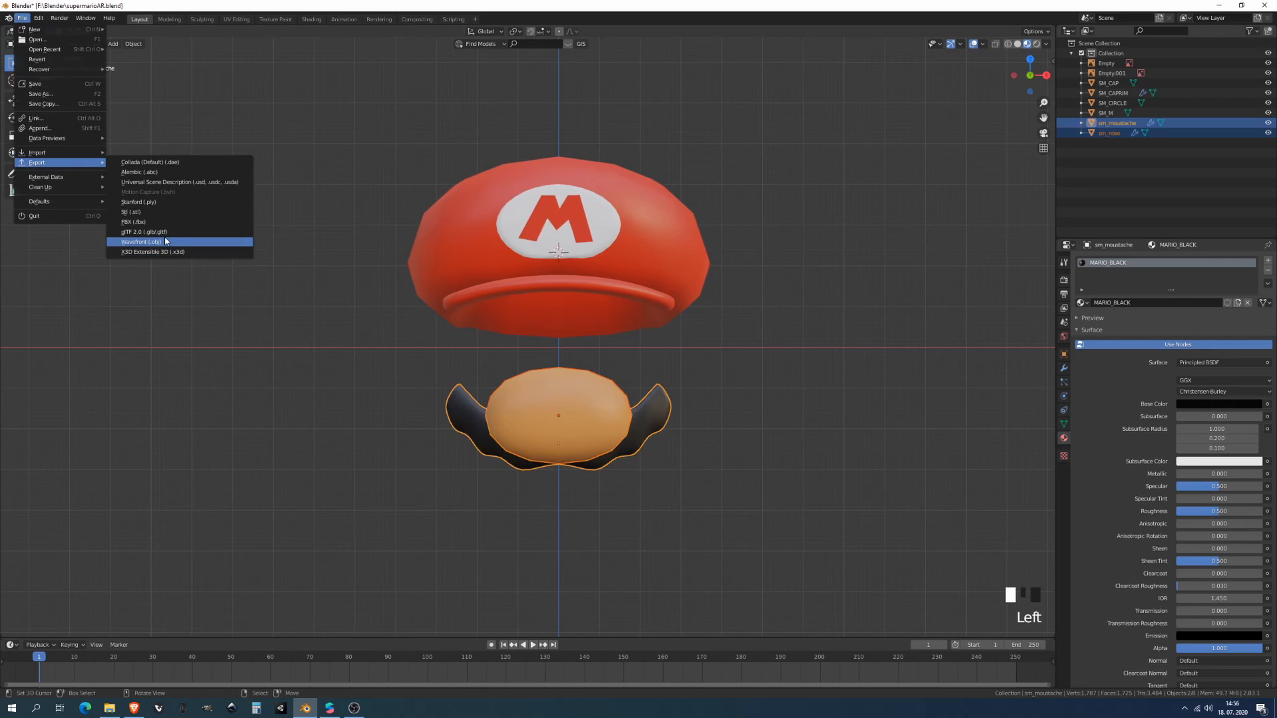
left_click(160, 241)
left_click(570, 510)
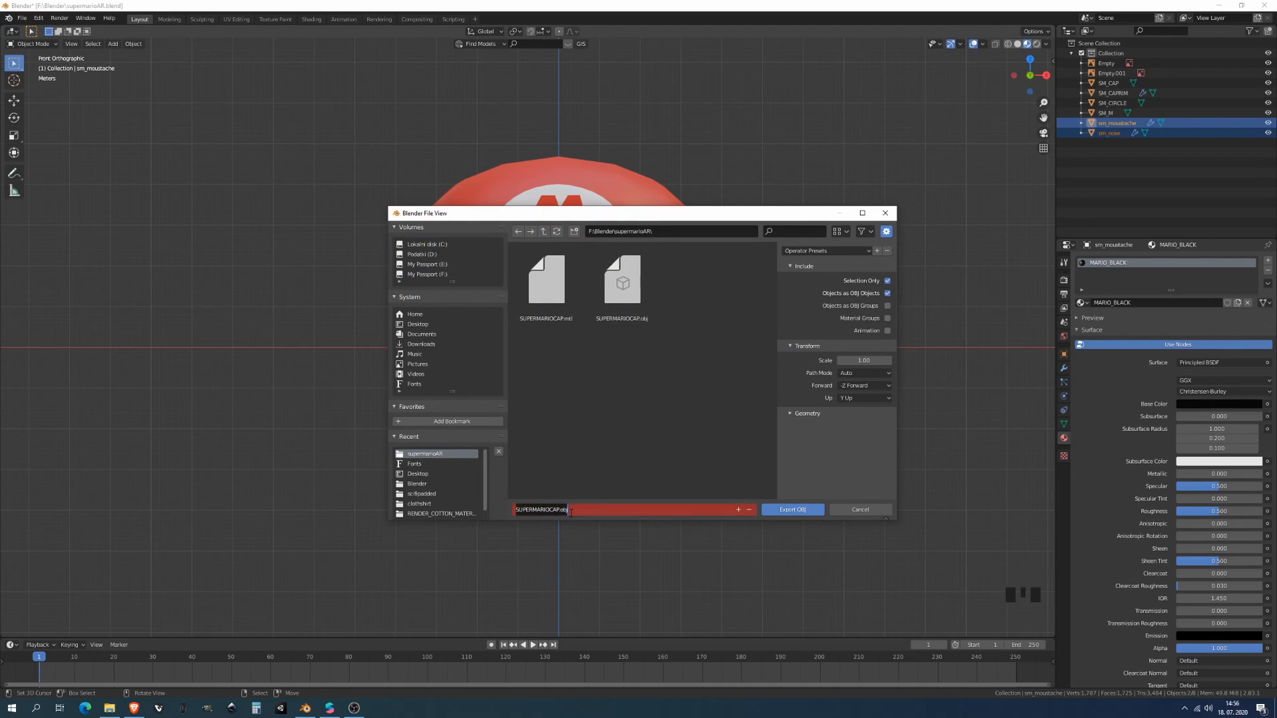
key("Home")
key("Right")
key("Right")
key("BackSpace")
key("BackSpace")
key("BackSpace")
key("Return")
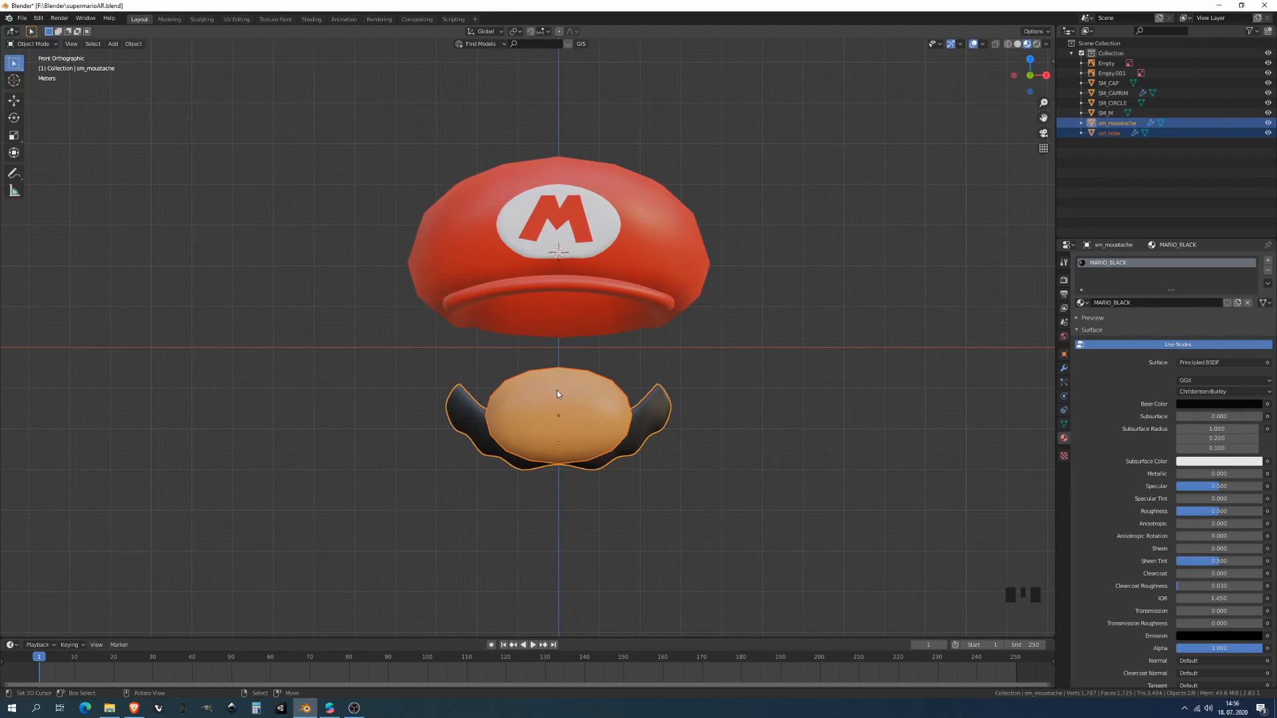
key("ctrl+s")
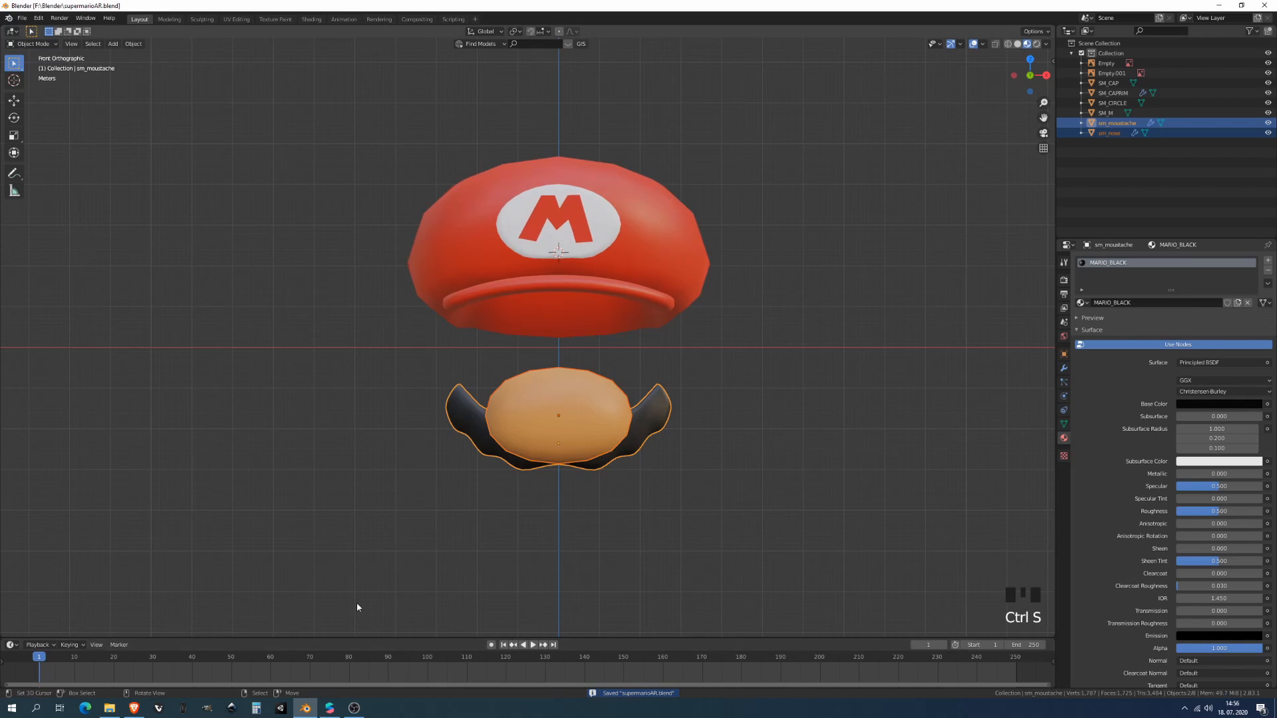
- Switch to Spark AR Studio, create a project from the Face Decoration template, maximize its window and dismiss the instruction tip
left_click(329, 709)
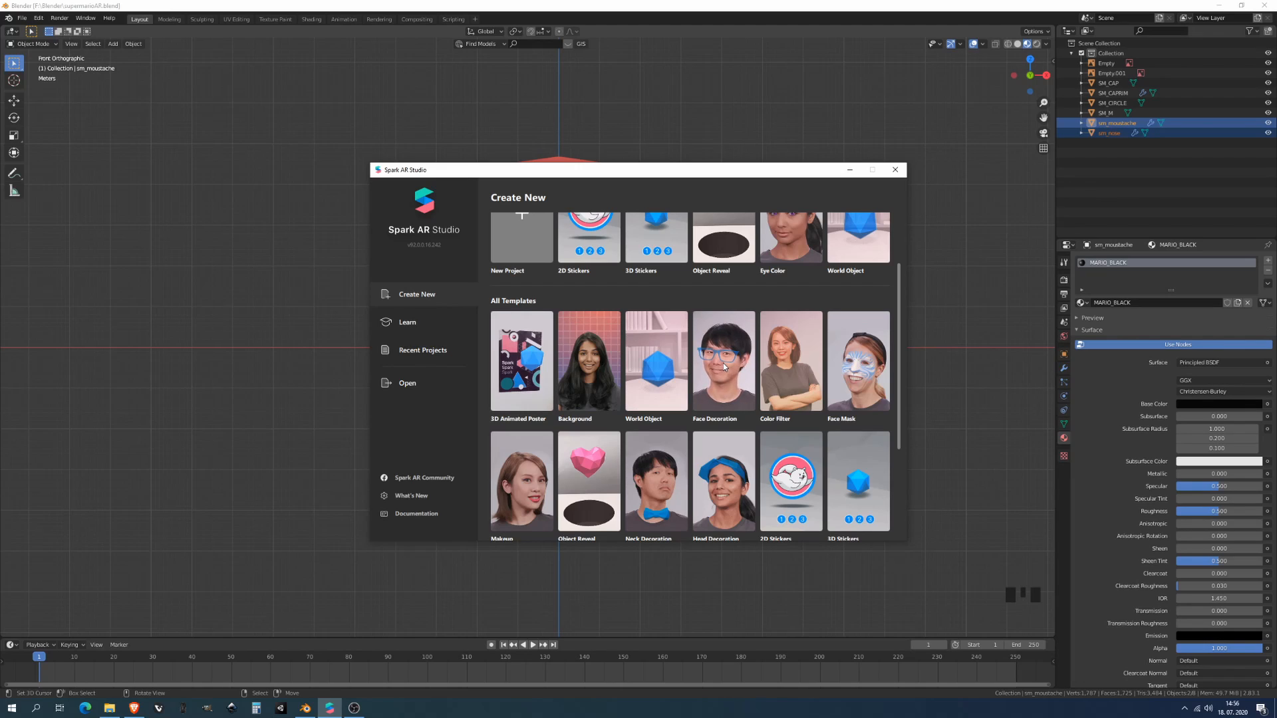
scroll(692, 361, "up", 1)
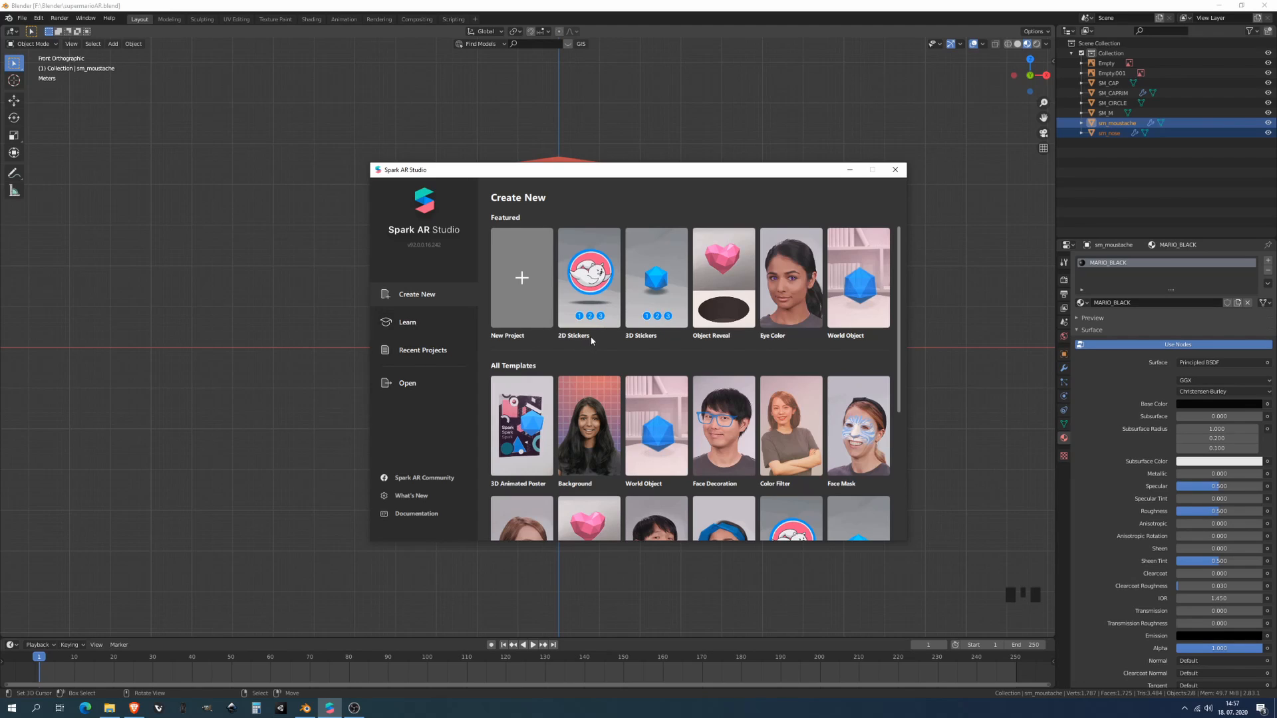
scroll(527, 303, "down", 3)
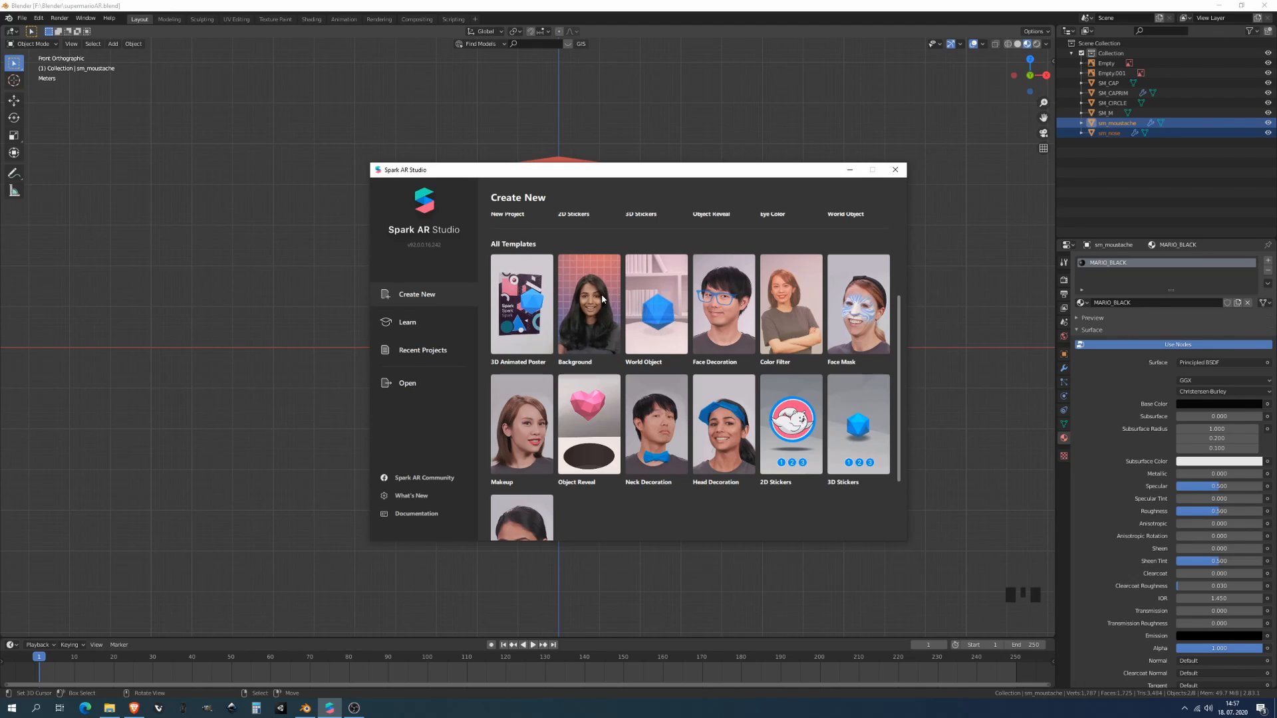
left_click(719, 311)
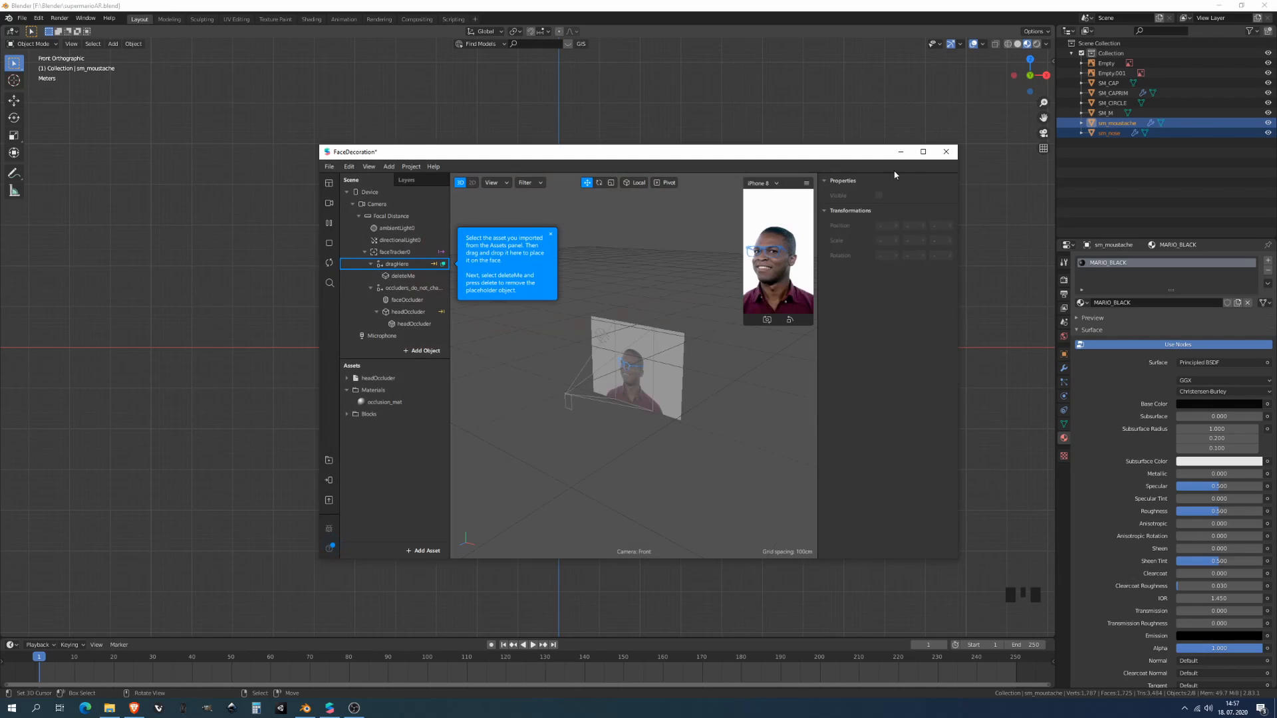
left_click(923, 152)
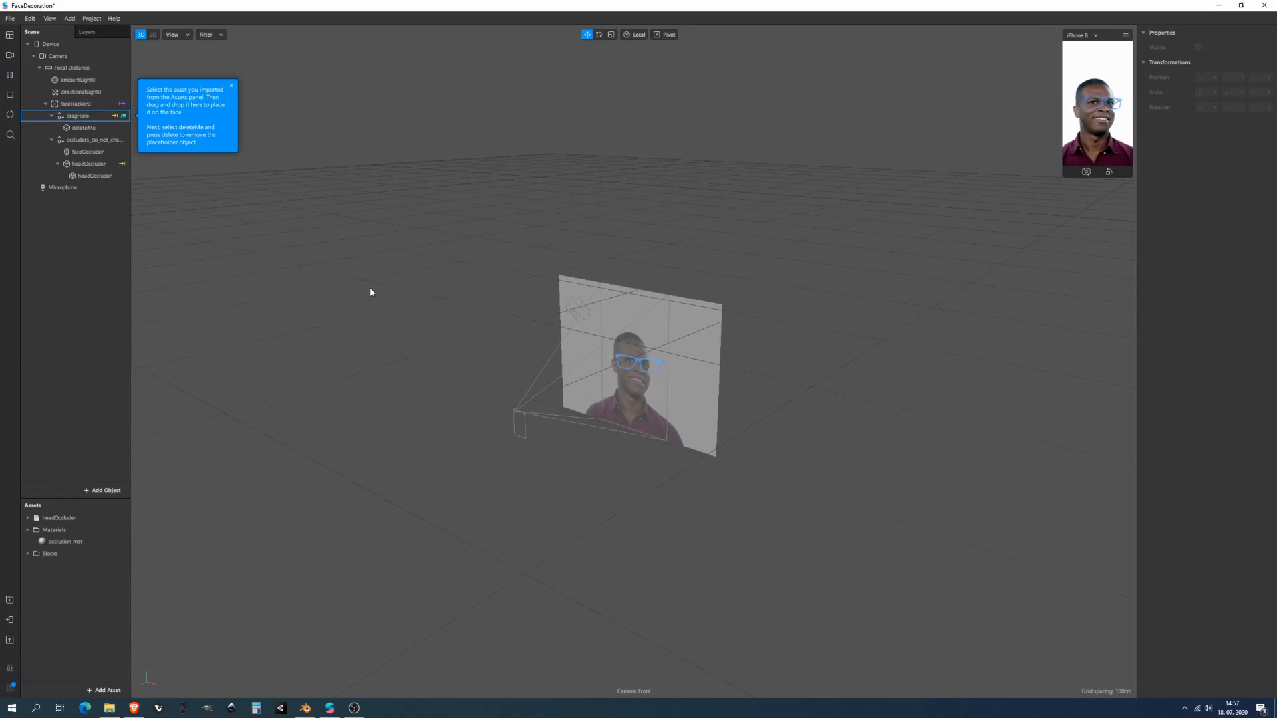
left_click(237, 88)
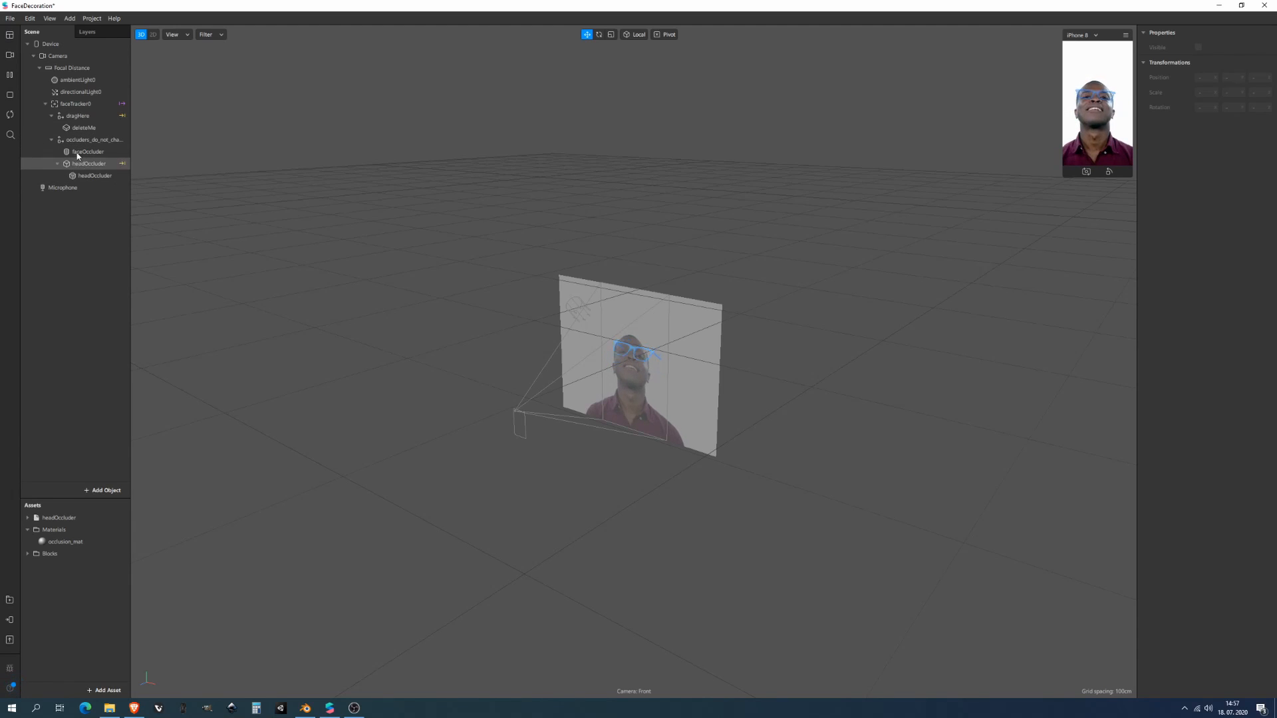
- Remove the deleteMe placeholder glasses from the face tracker while keeping the dragHere null object
left_click(73, 117)
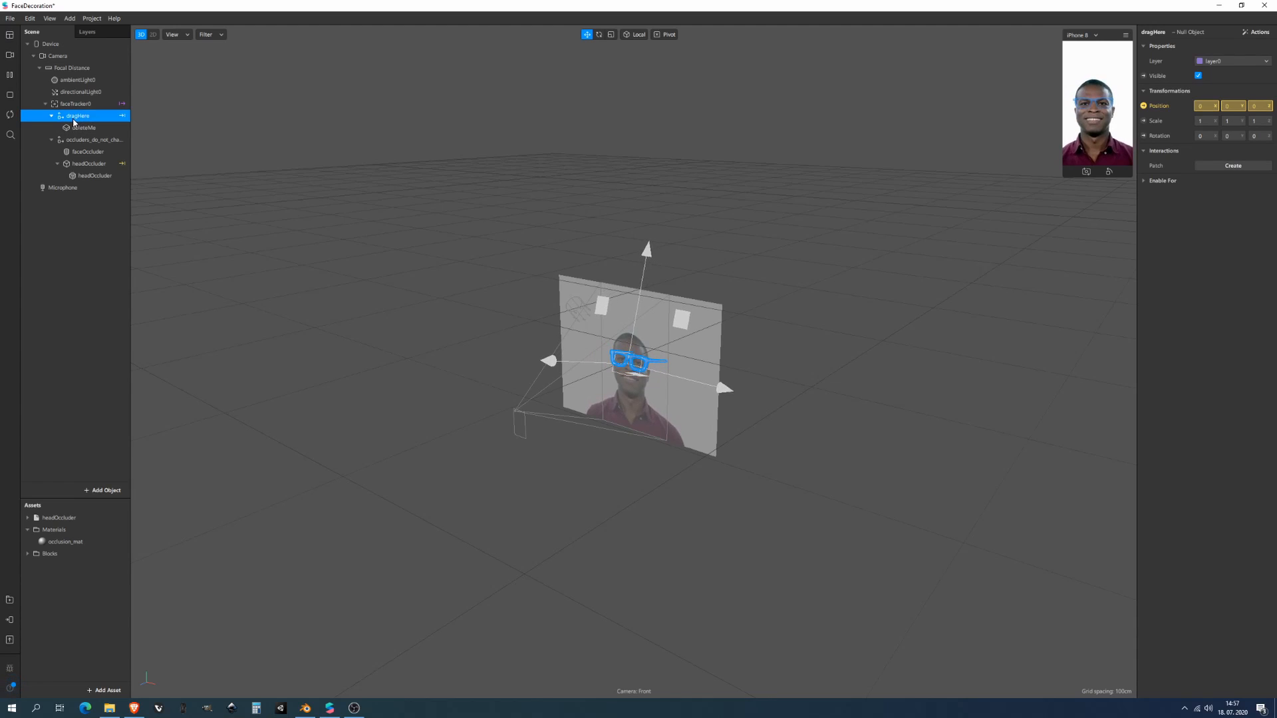
scroll(464, 350, "up", 3)
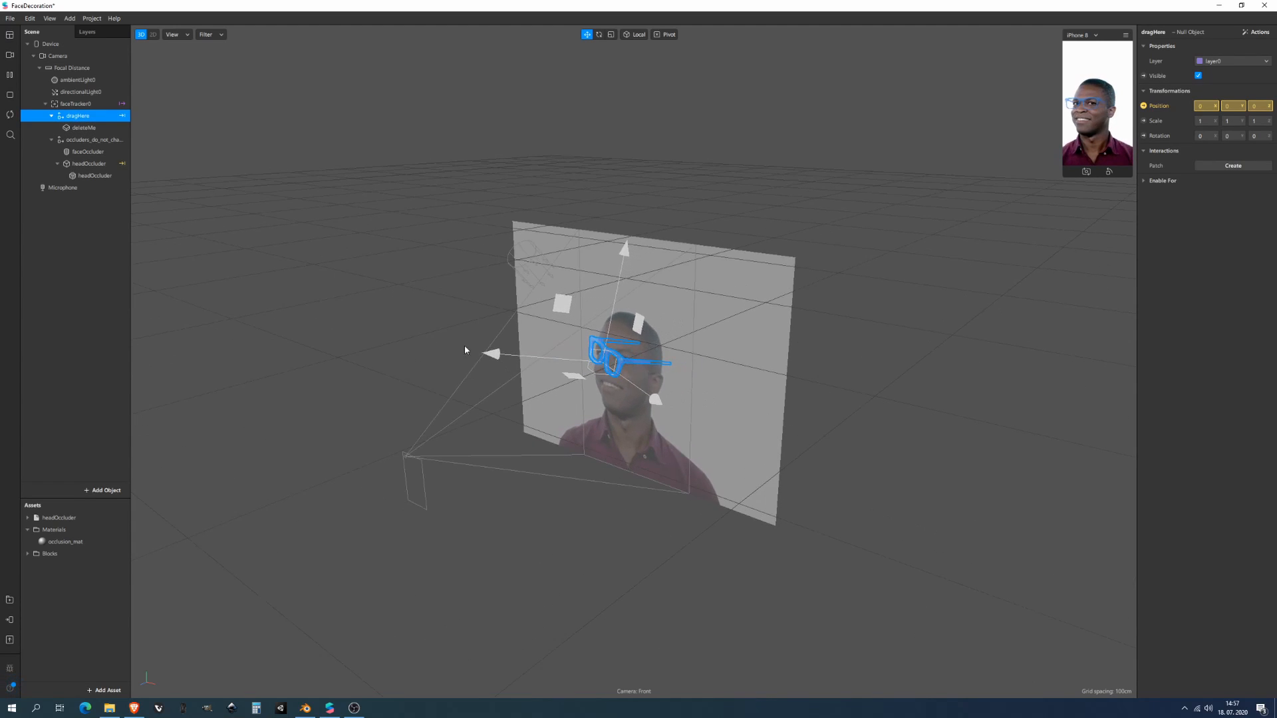
middle_click_drag(470, 337, 689, 290)
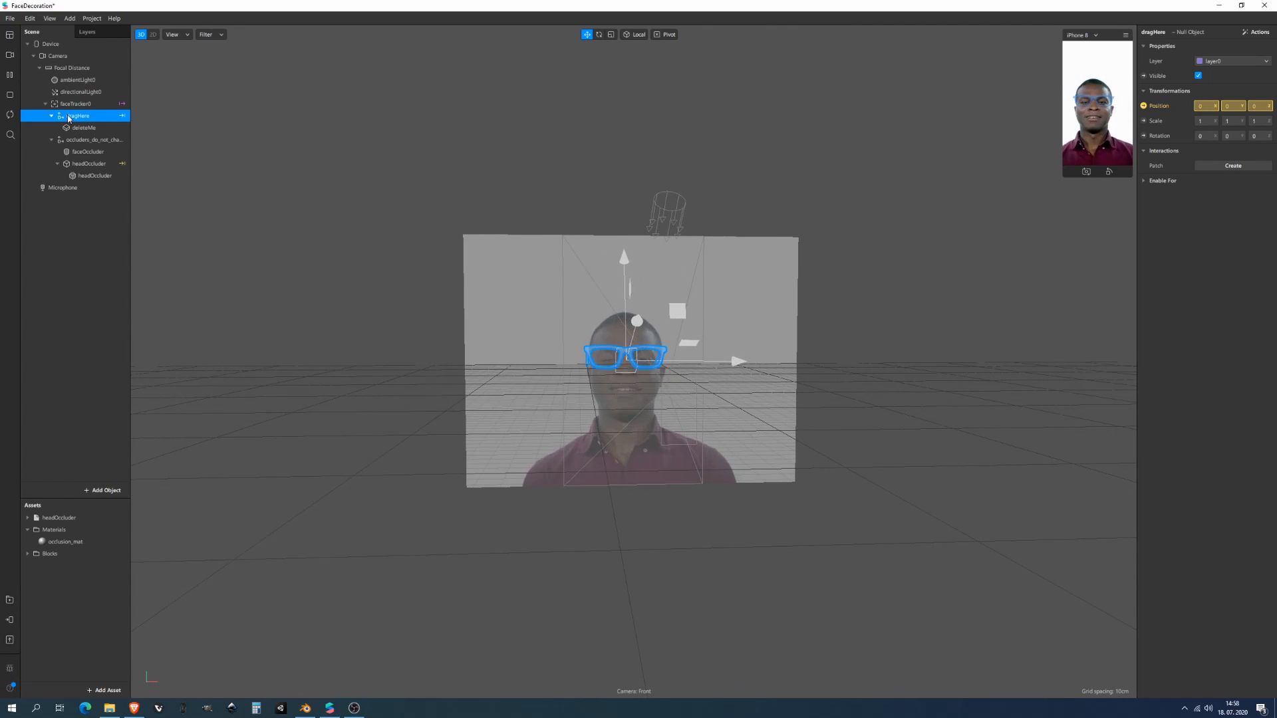
key("Delete")
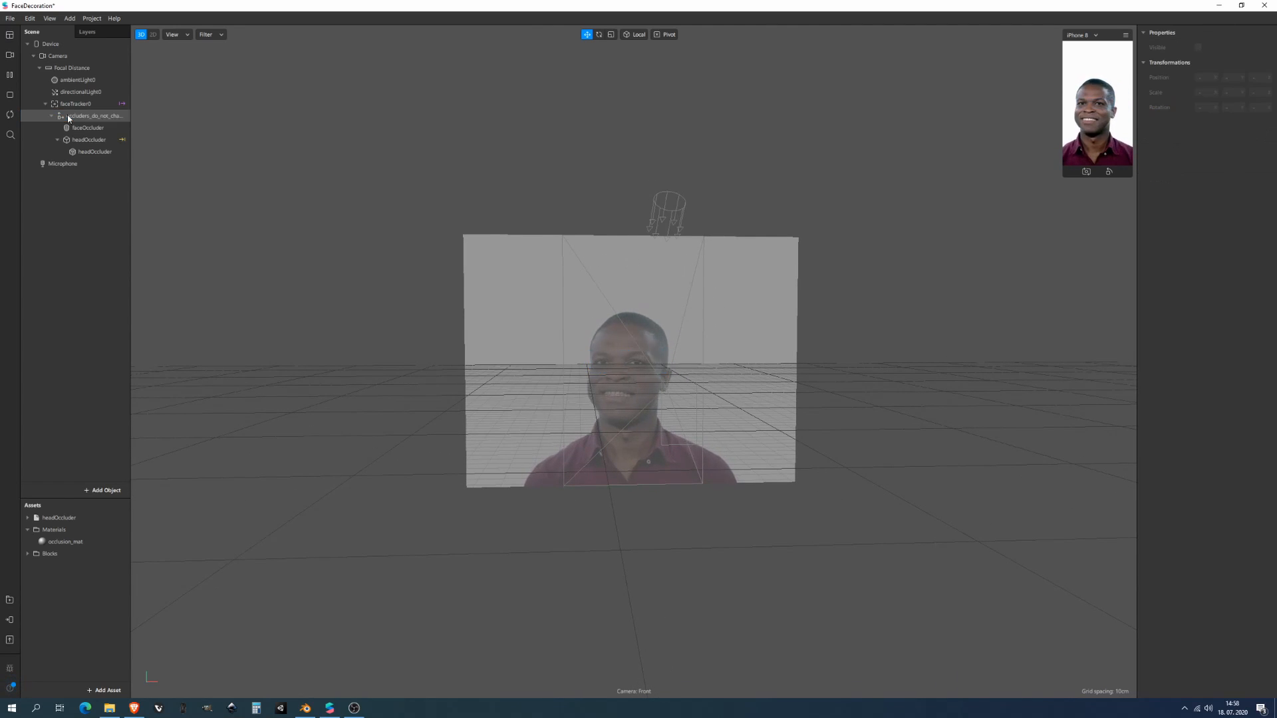
key("ctrl+z")
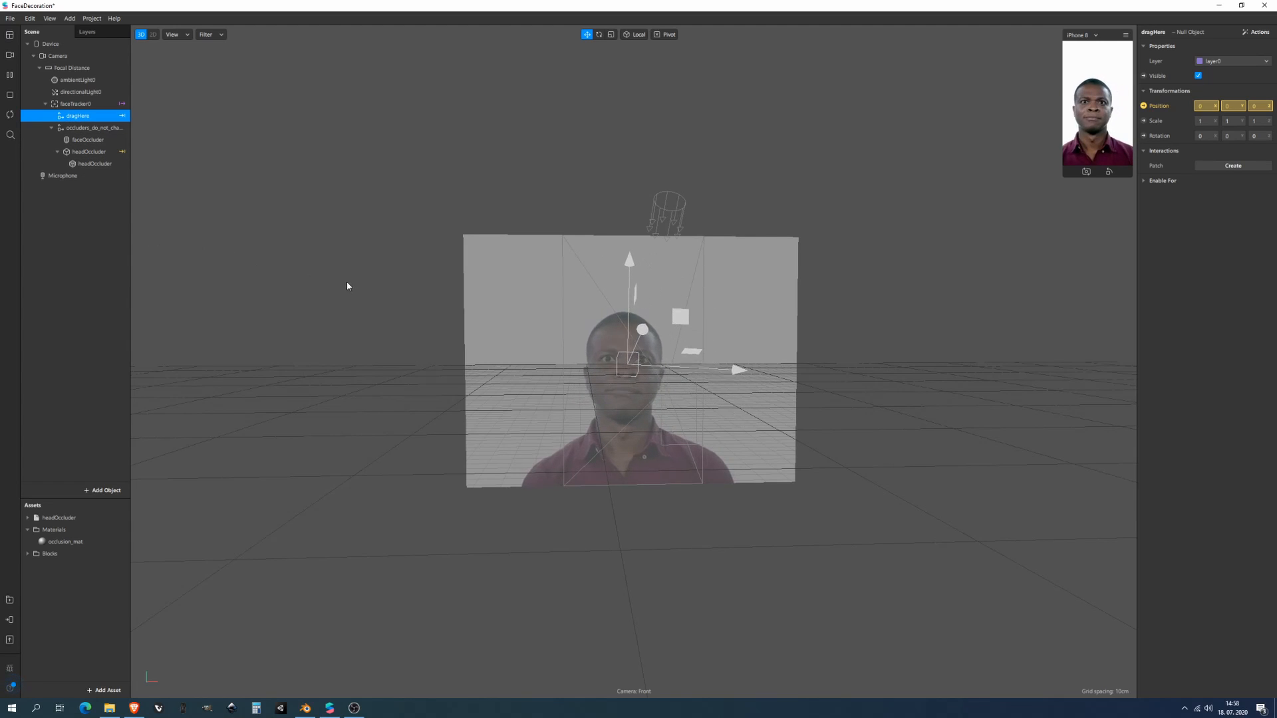
- Bring the SUPERMARIONOSE 3D object from the supermarioAR folder in File Explorer into the Spark AR project's scene
key("alt+Tab")
key("Tab")
key("Tab")
key("Tab")
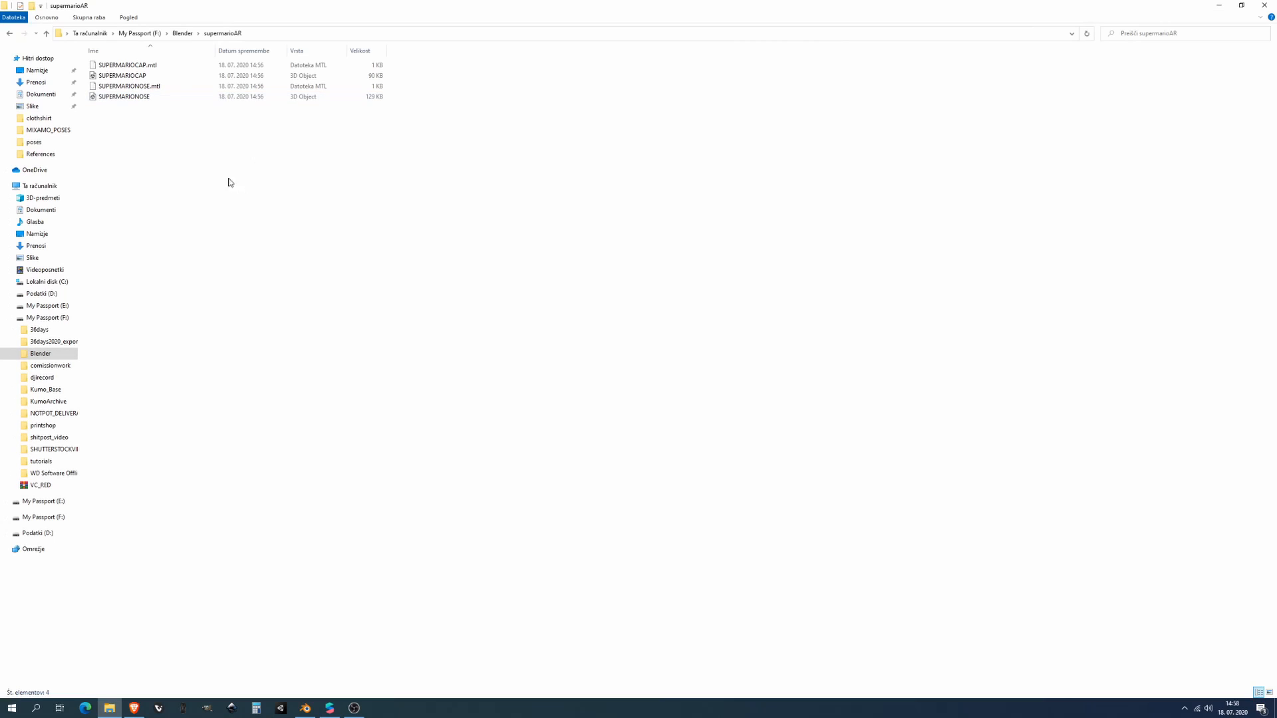
left_click(126, 97)
key("alt+Tab")
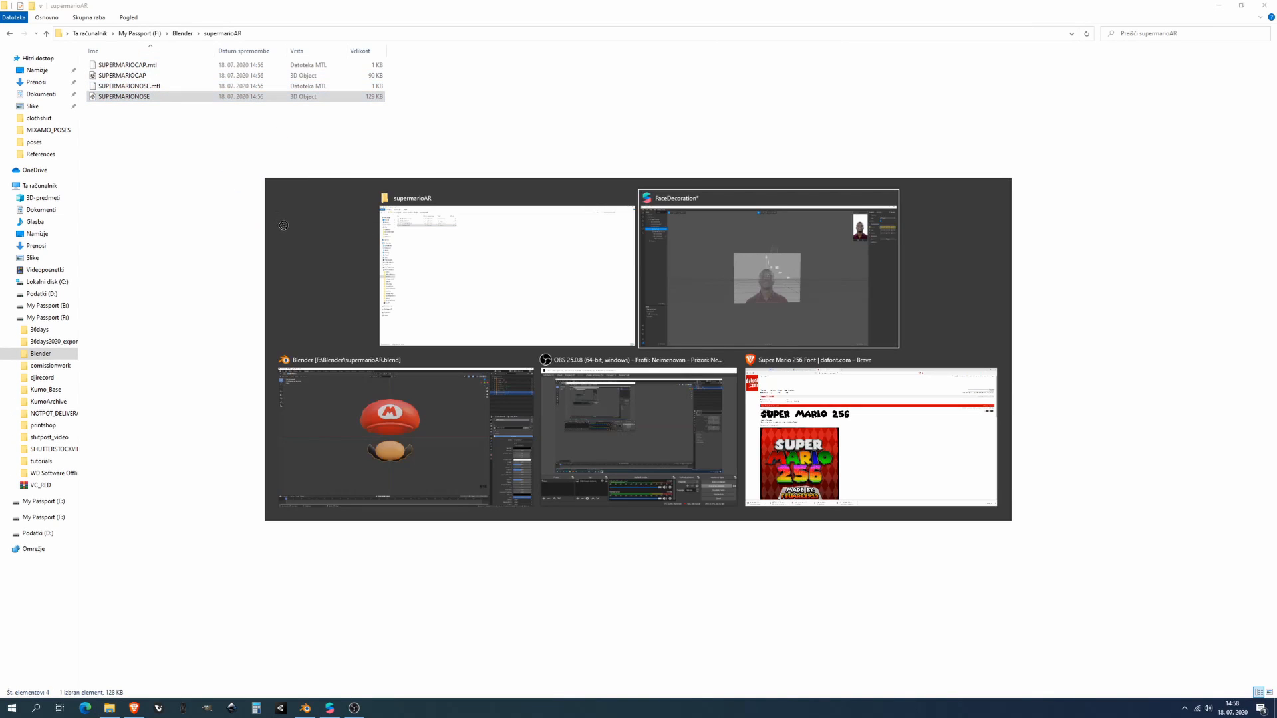
left_click_drag(284, 225, 69, 120)
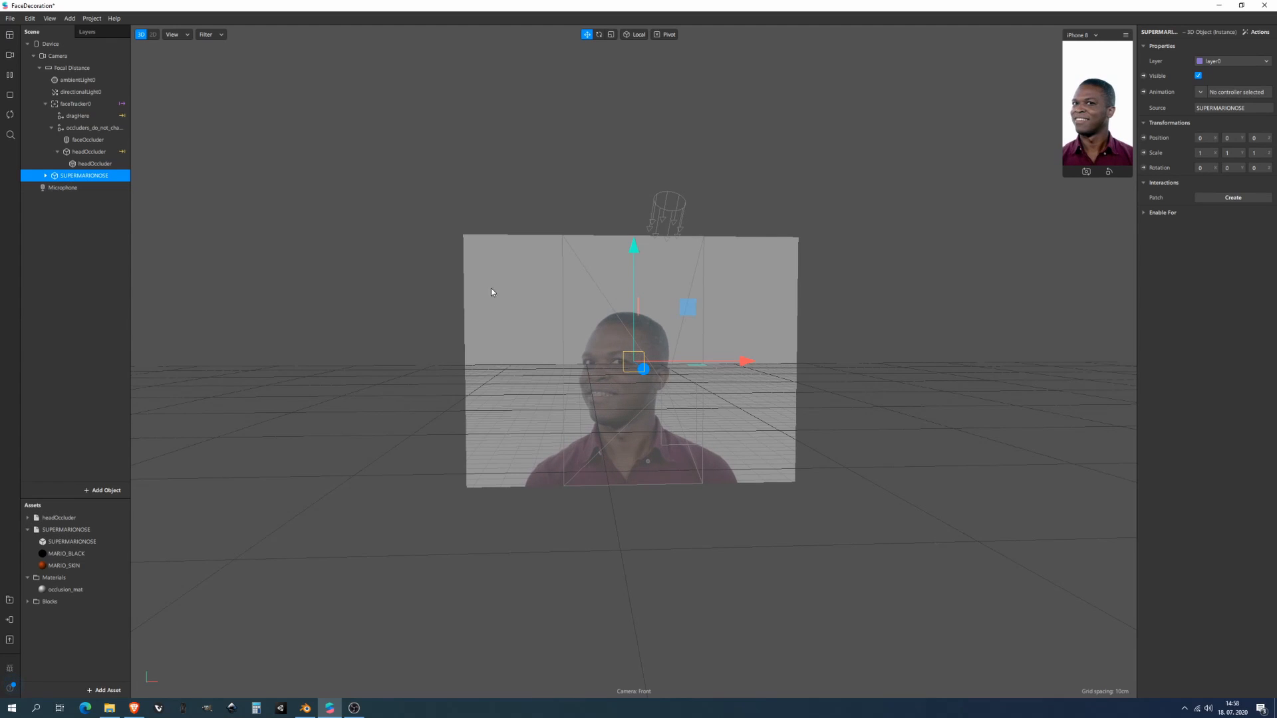
- Scale SUPERMARIONOSE down uniformly to about 0.044 so it fits the face
scroll(450, 289, "down", 5)
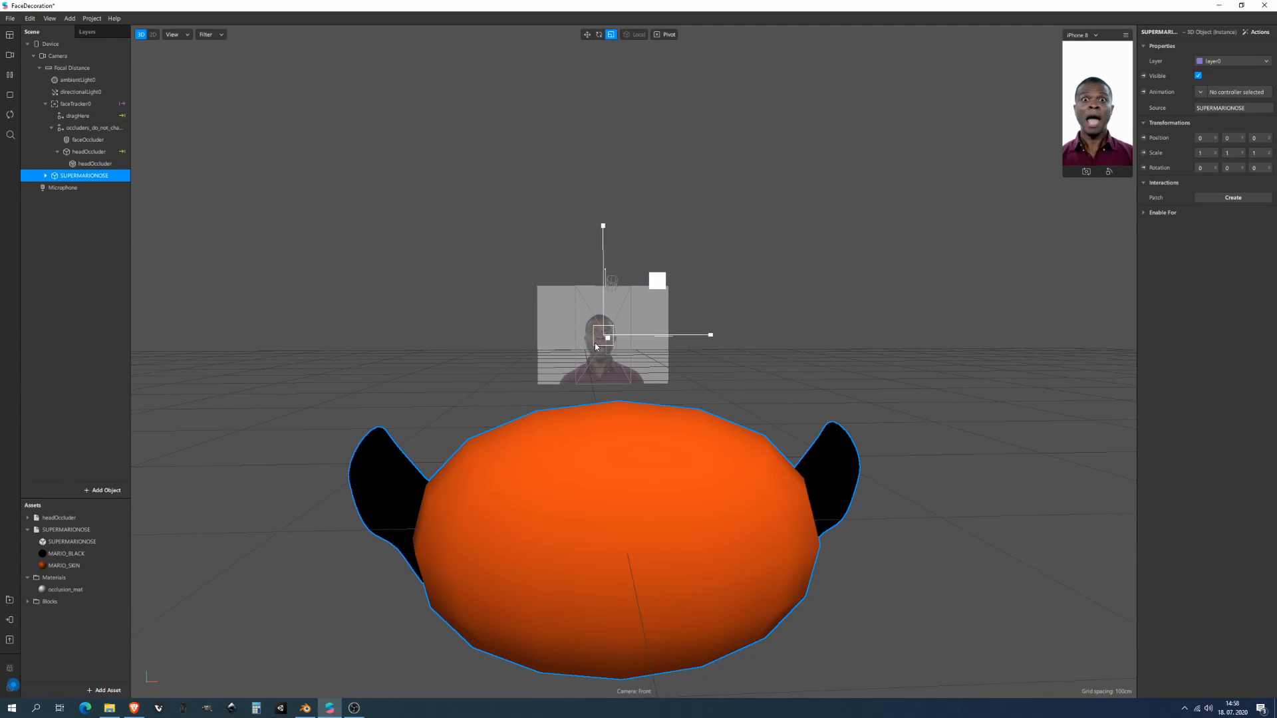
left_click_drag(596, 346, 600, 345)
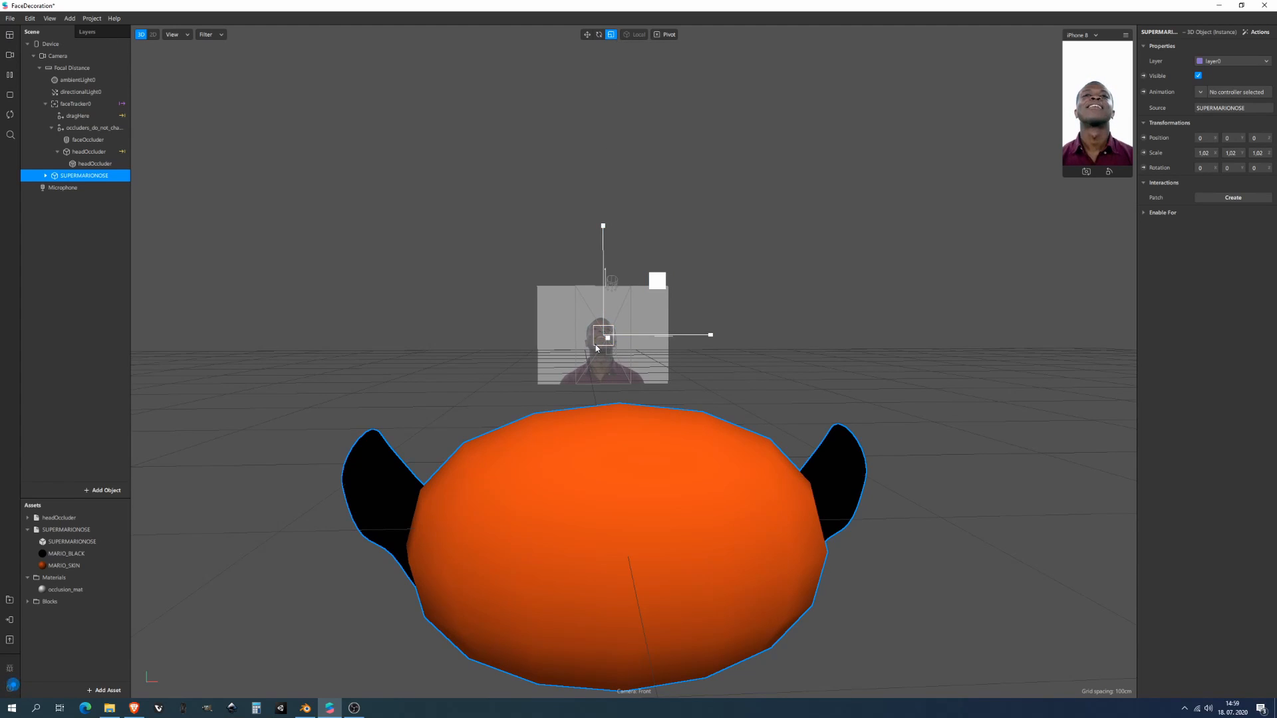
left_click_drag(596, 347, 526, 423)
scroll(581, 390, "up", 5)
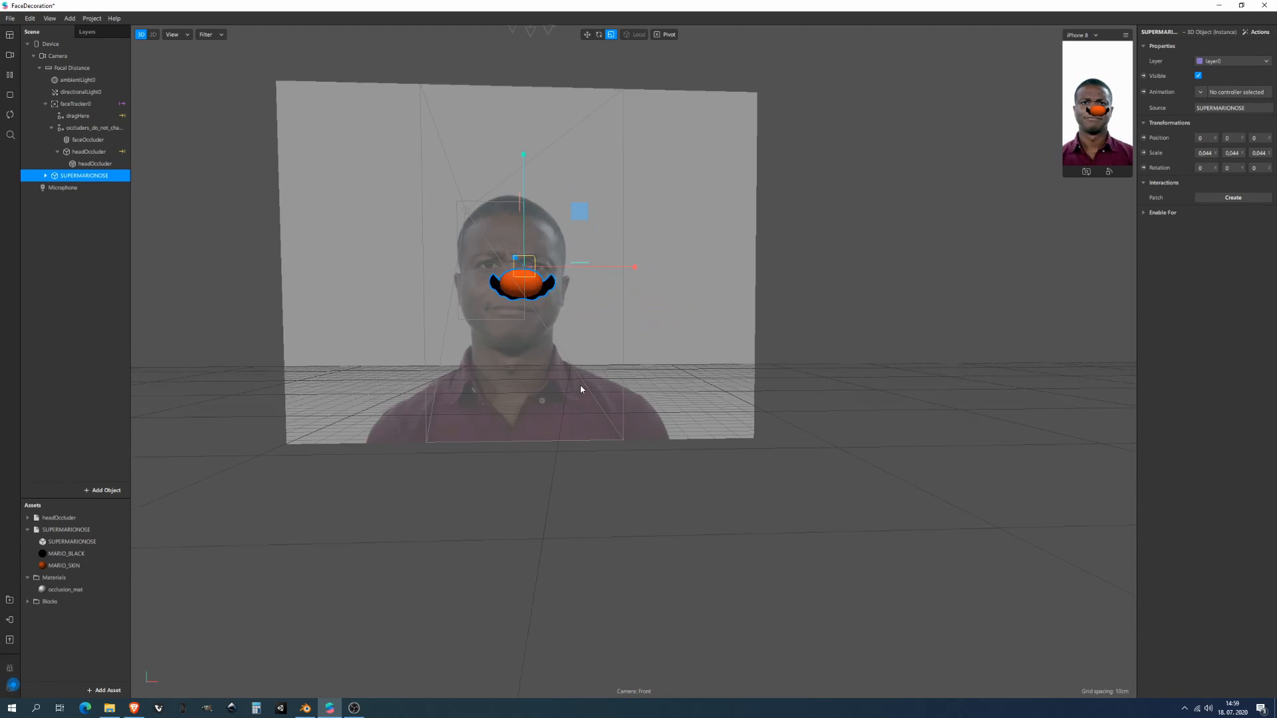
scroll(580, 390, "up", 1)
middle_click_drag(581, 389, 629, 422)
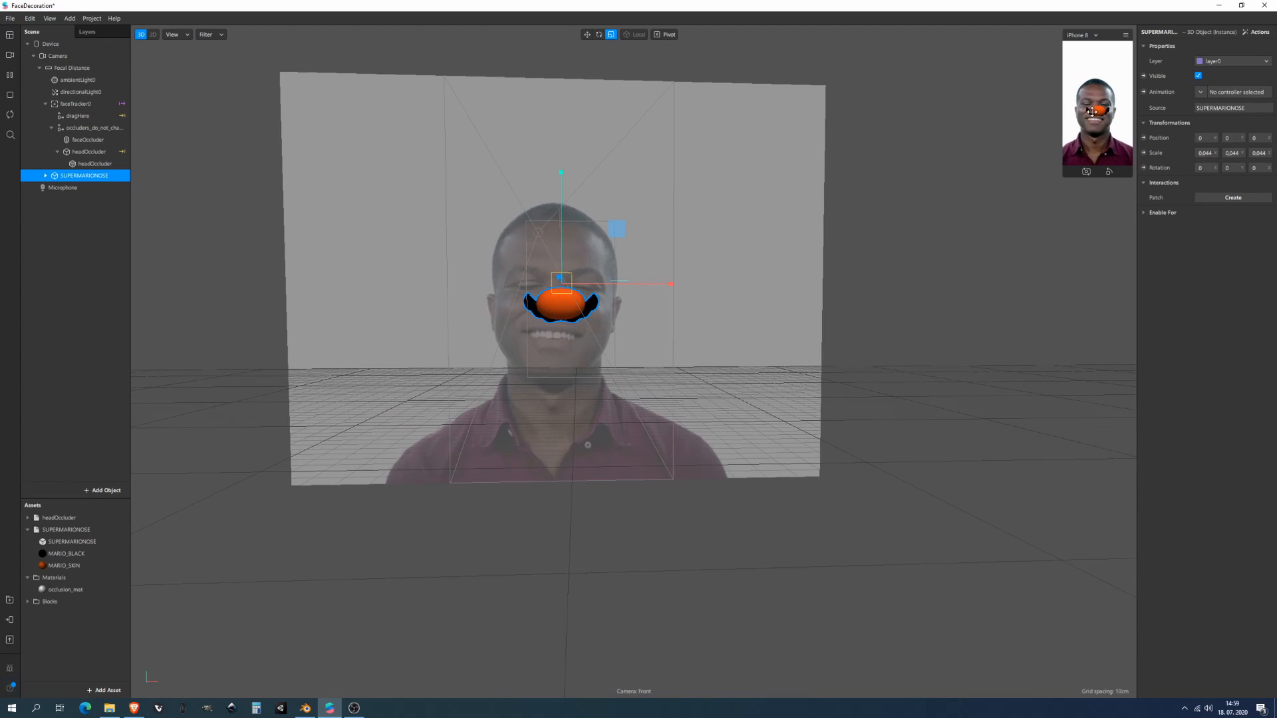
- Enlarge the device preview and make SUPERMARIONOSE a child of faceTracker0
left_click_drag(1063, 165, 974, 320)
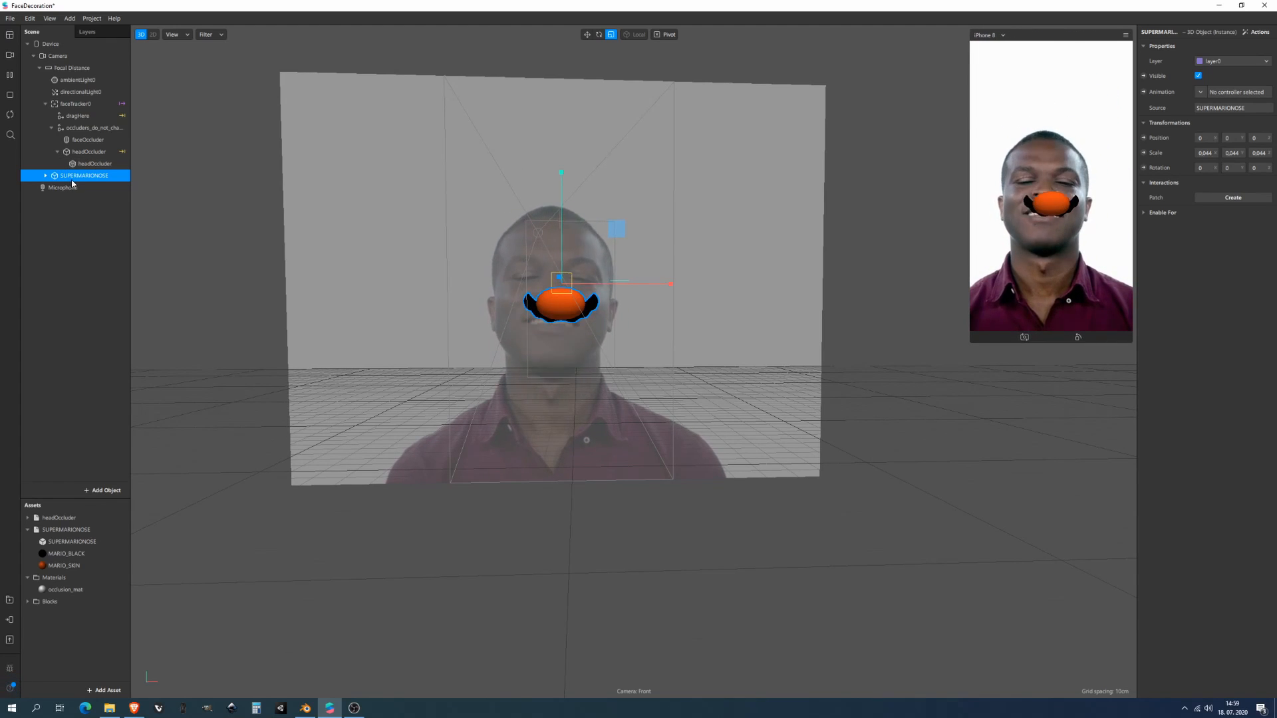
left_click_drag(78, 177, 107, 117)
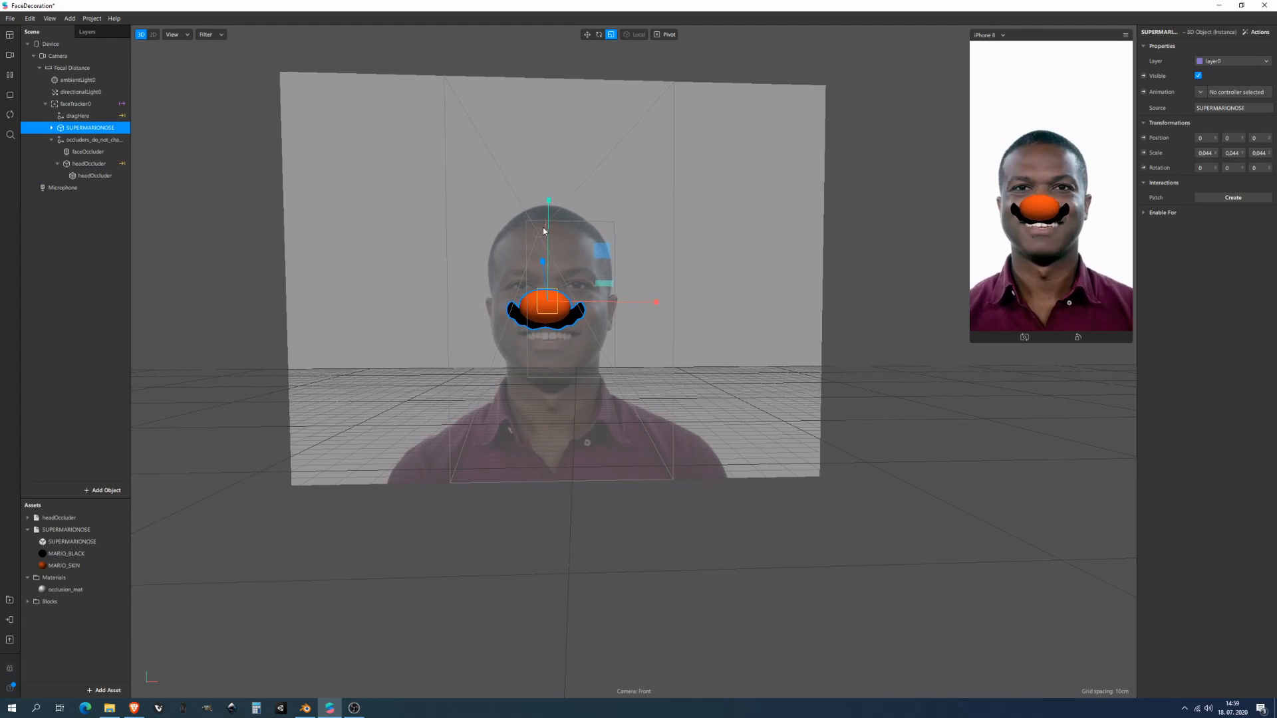
- Pause the preview video and move SUPERMARIONOSE back along its depth axis, closer to the face
middle_click_drag(547, 228, 597, 175)
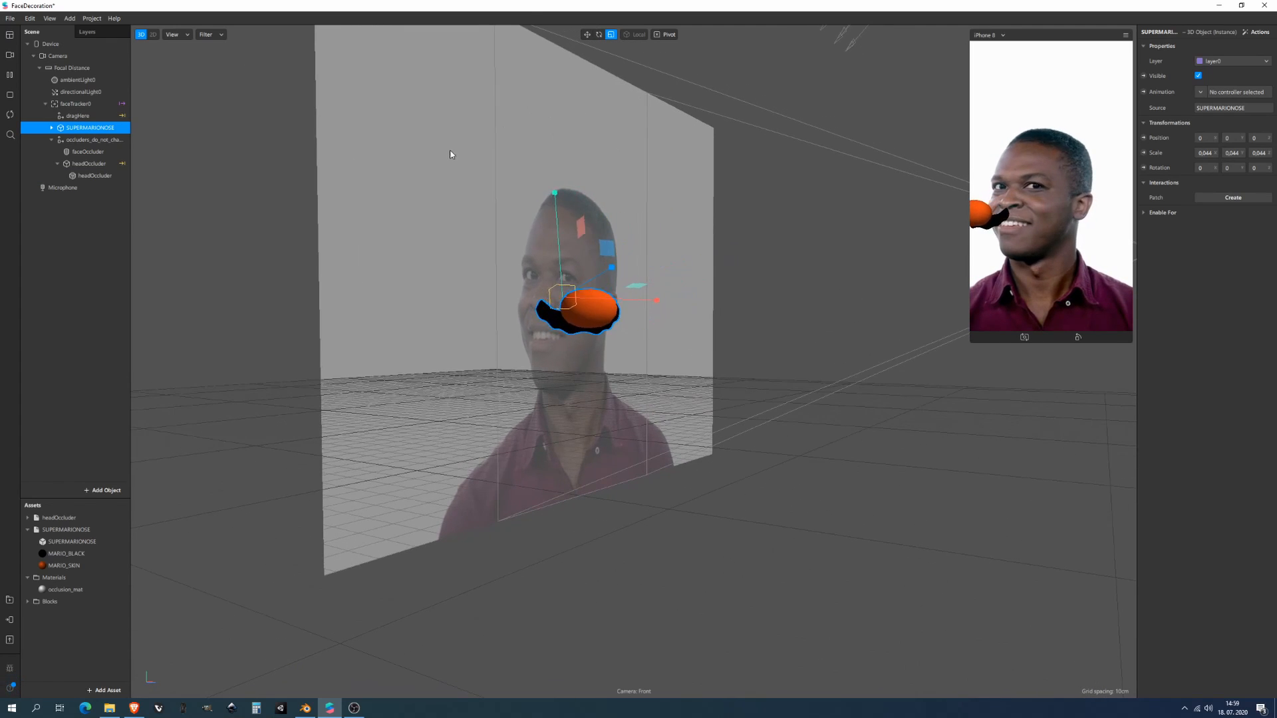
left_click(10, 75)
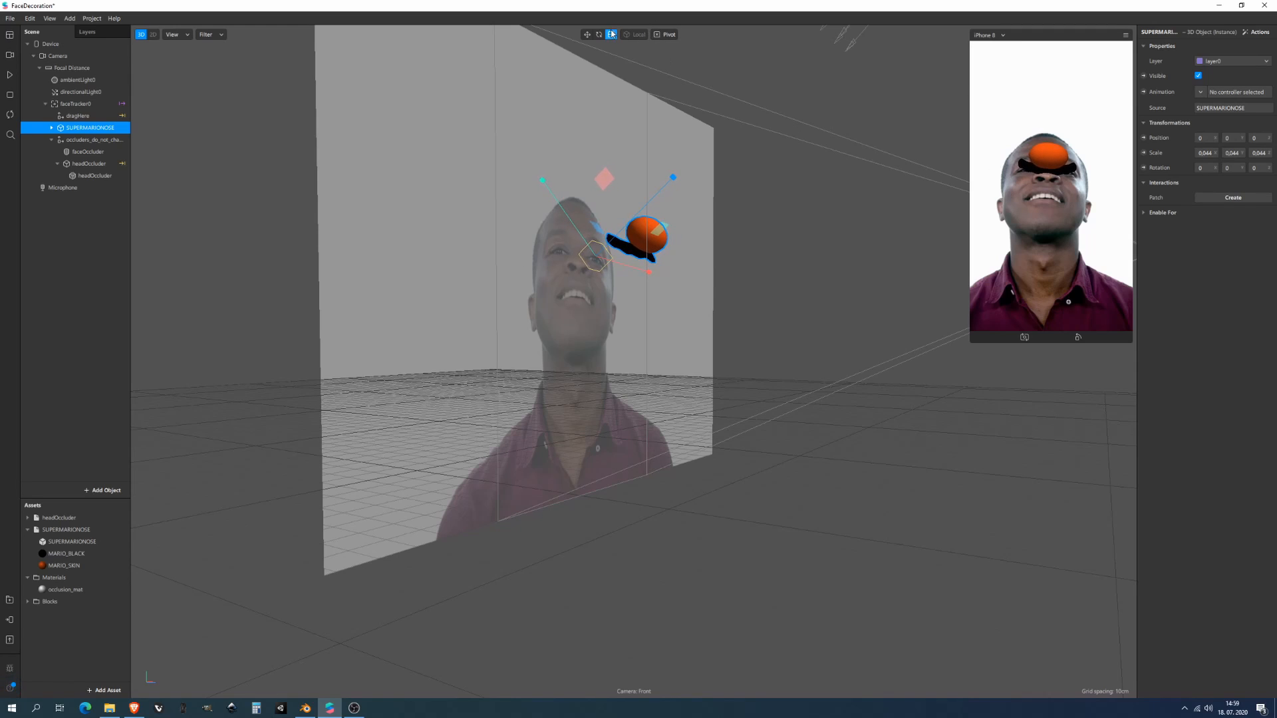
left_click(586, 34)
left_click(678, 184)
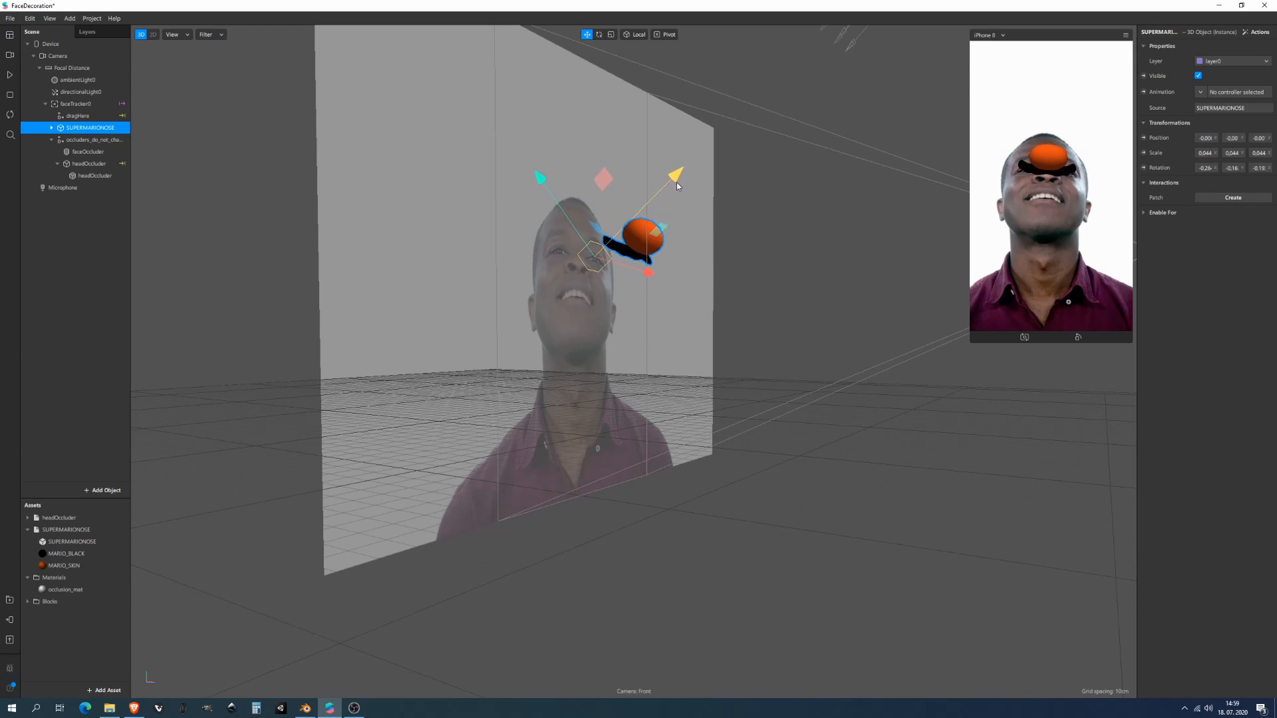
left_click_drag(677, 184, 517, 188)
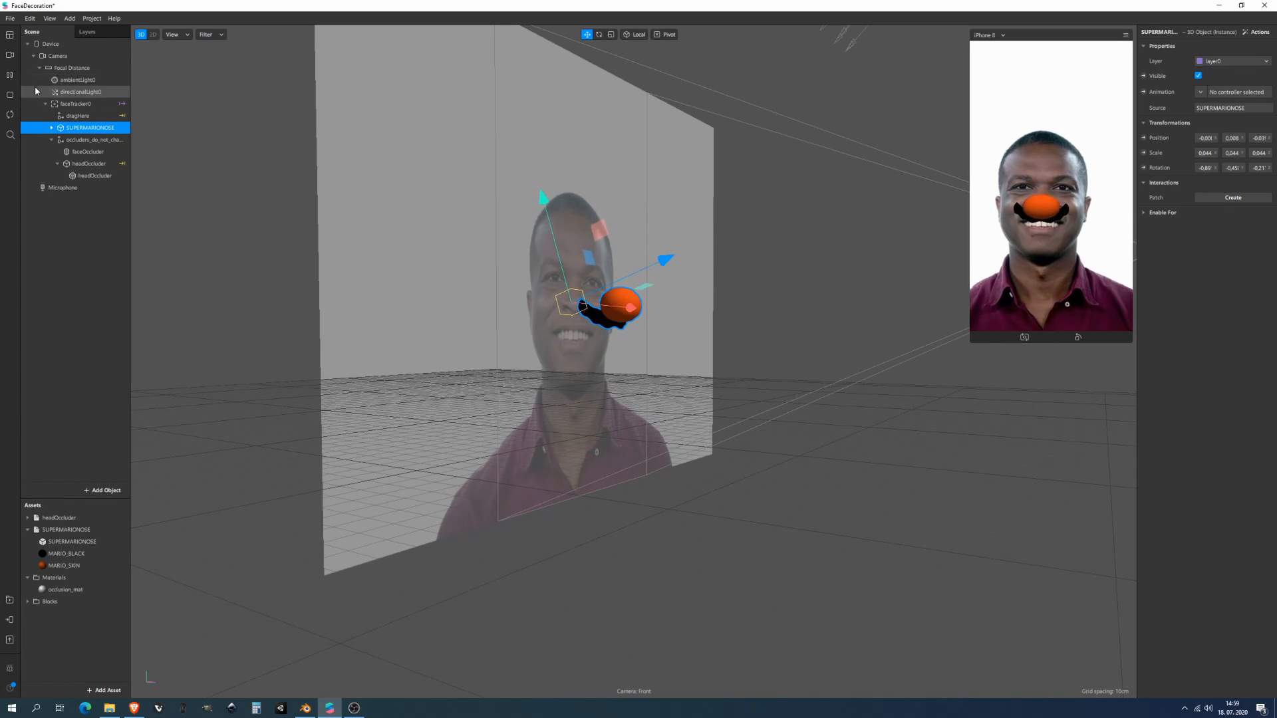
- Pause the video on the turned head and move SUPERMARIONOSE further back and up to about 0.024 in Y
left_click(11, 75)
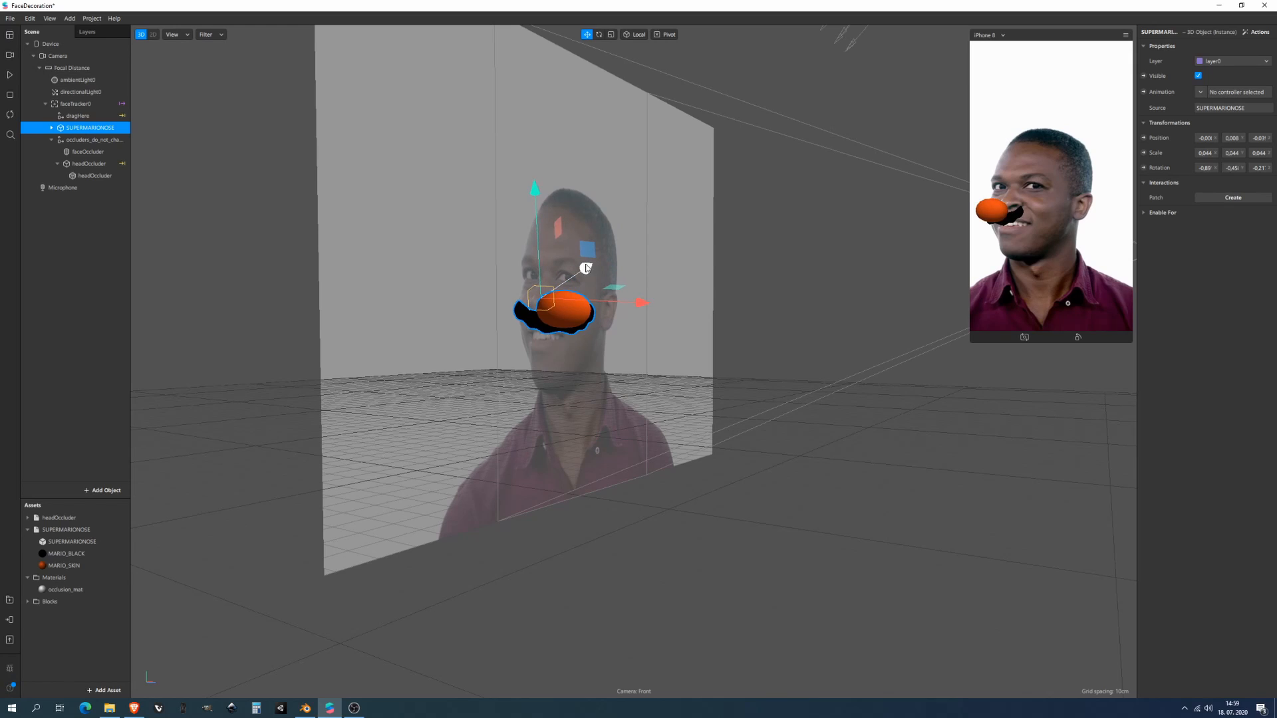
left_click_drag(588, 282, 585, 328)
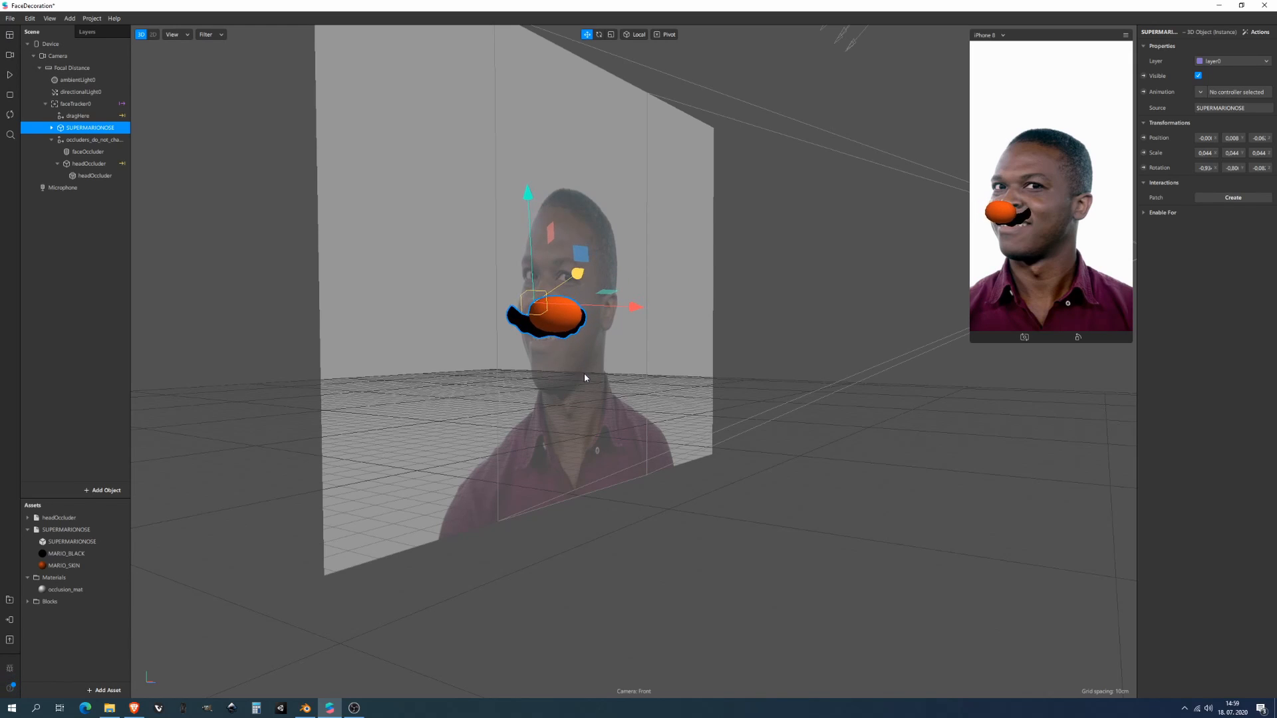
mouse_move(586, 443)
left_mouse_down()
mouse_move(597, 433)
mouse_move(586, 454)
mouse_move(585, 425)
left_mouse_up()
left_click_drag(523, 198, 519, 175)
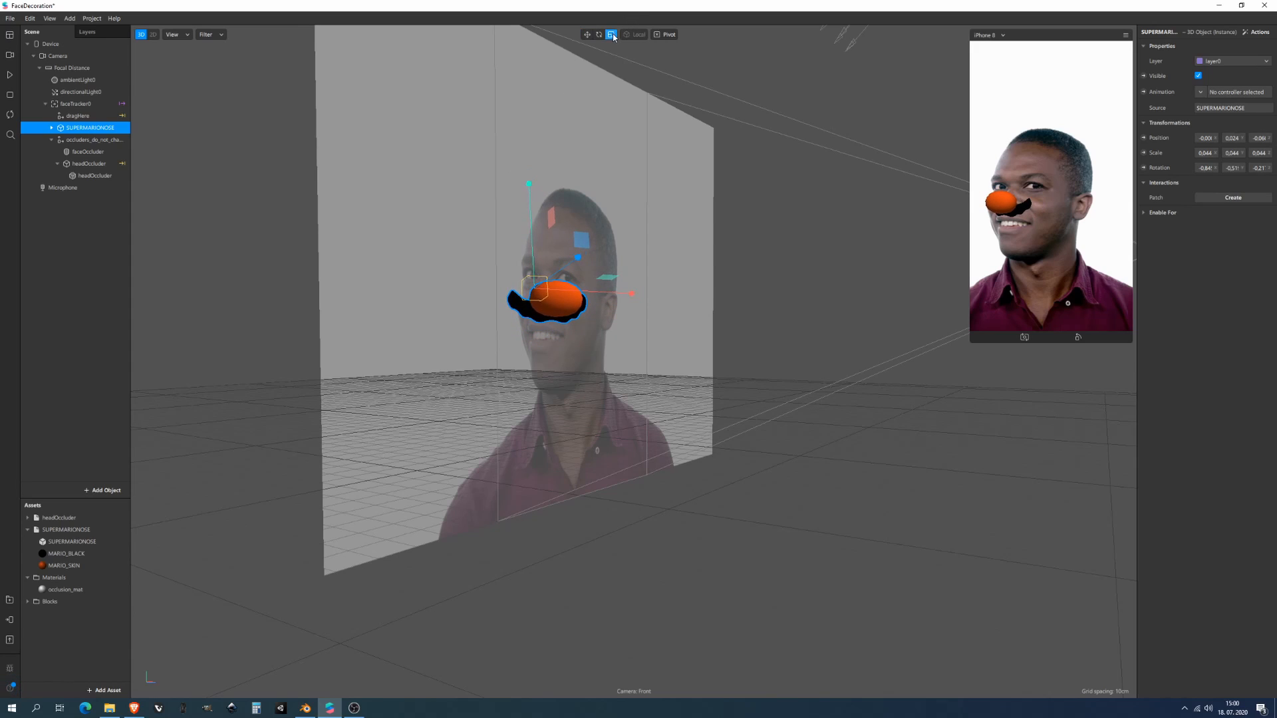
- Scale SUPERMARIONOSE up uniformly to about 0.052, raise it to about 0.033 in Y, adjust its depth and resume the preview video
left_click_drag(524, 284, 675, 271)
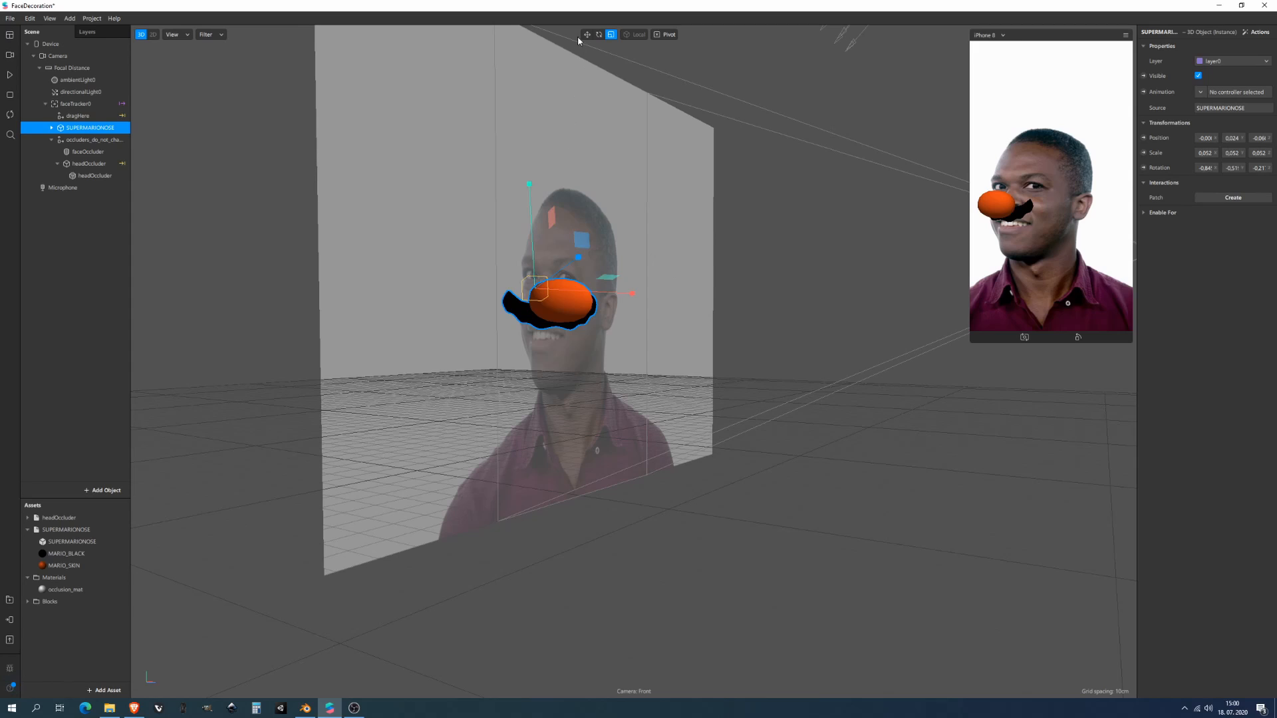
left_click_drag(532, 176, 540, 173)
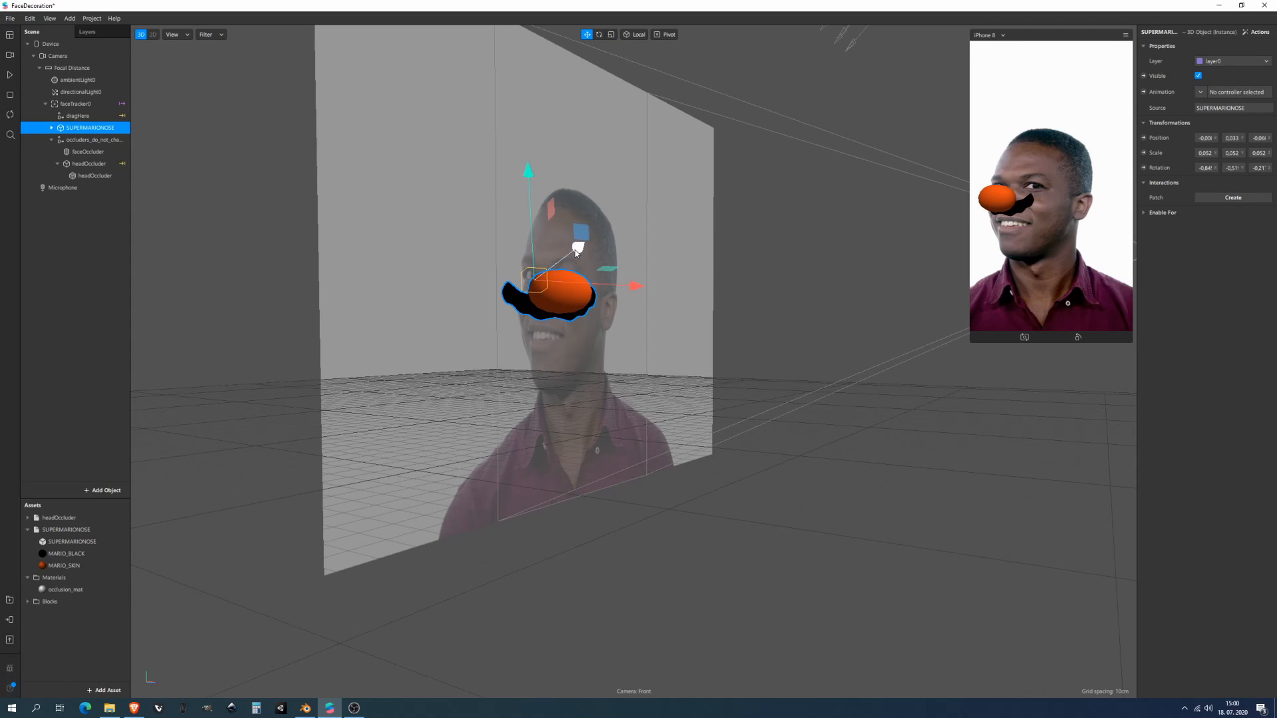
left_click_drag(578, 256, 577, 304)
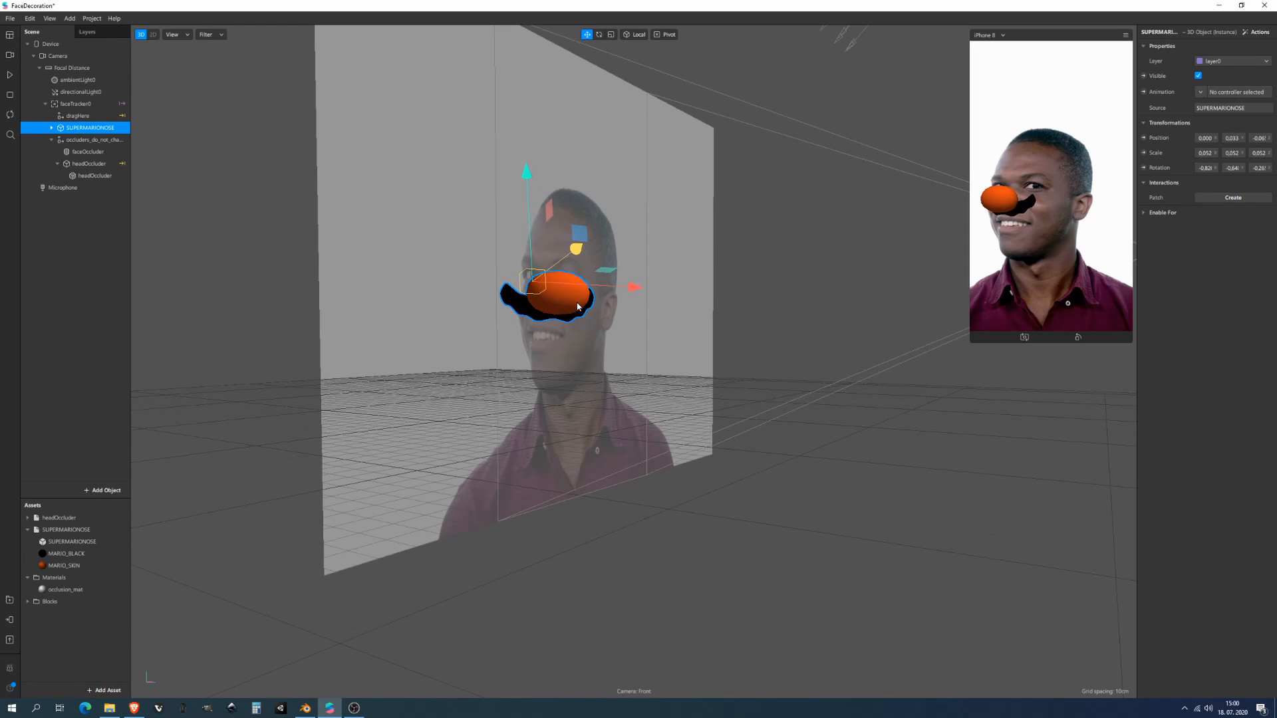
left_click(9, 75)
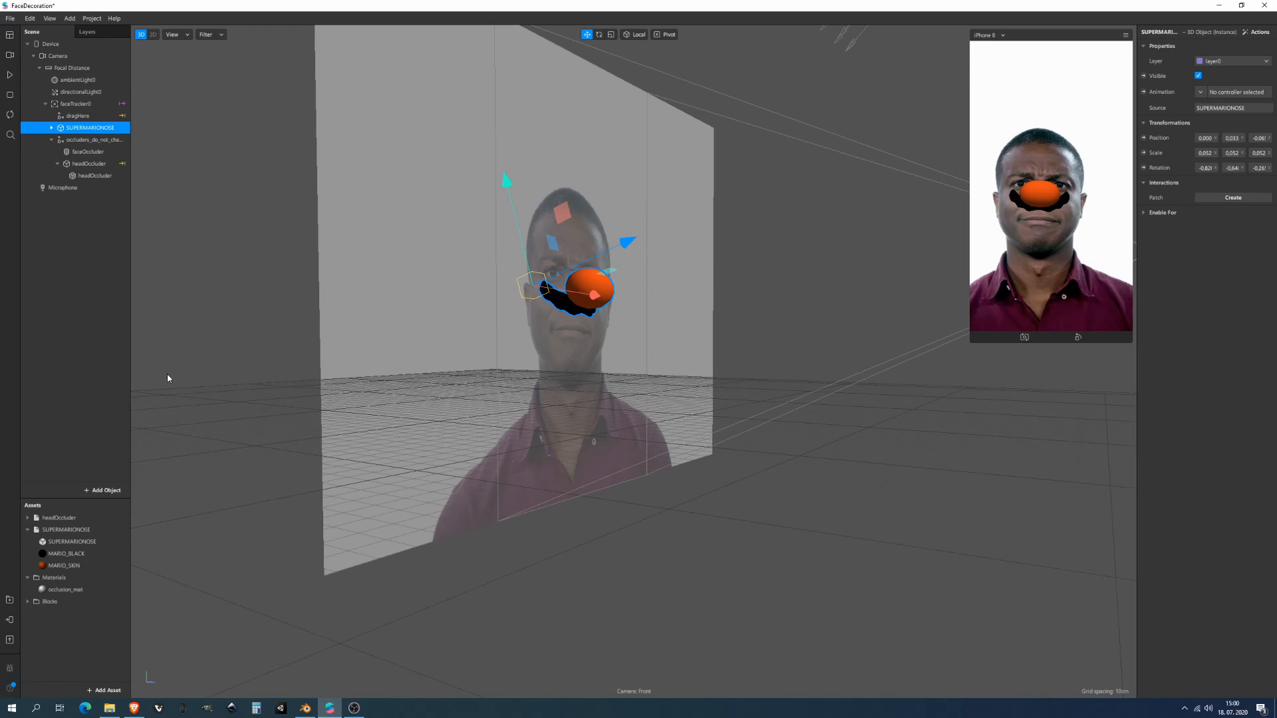
- Import the SUPERMARIOCAP object from the supermarioAR folder into the scene and scale it down uniformly to about 0.093
key("alt+Tab")
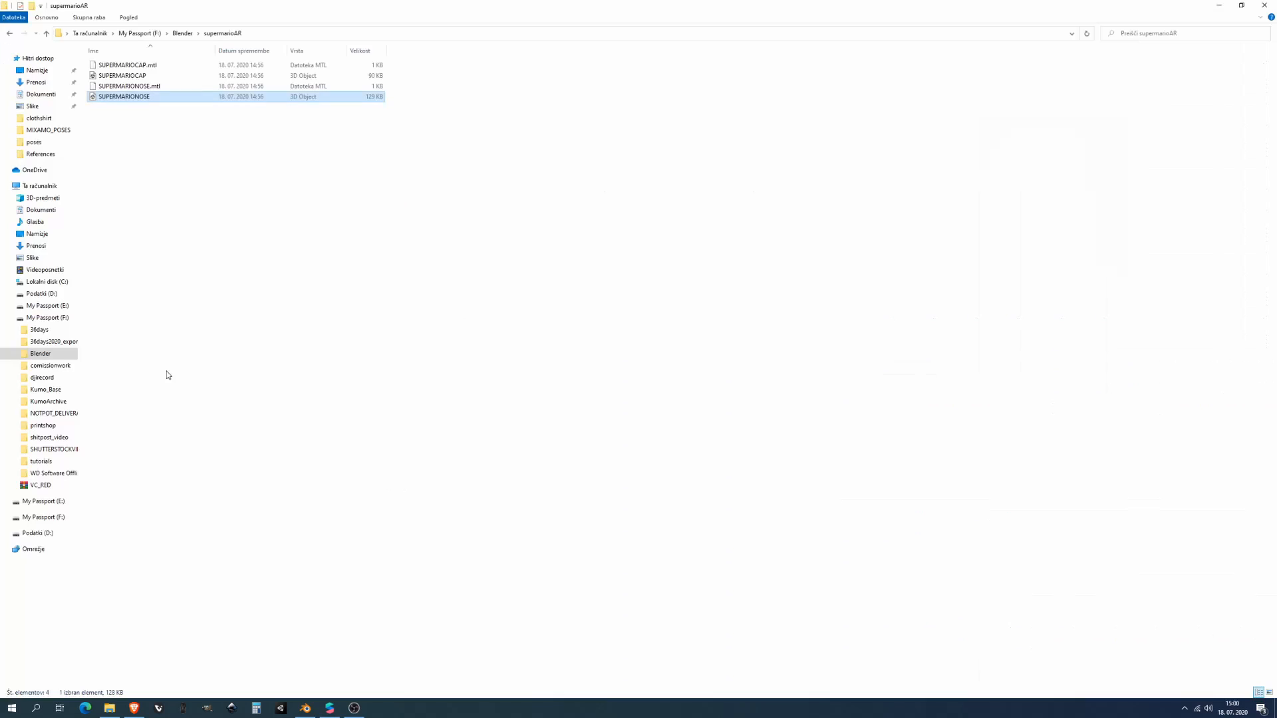
left_click_drag(133, 78, 69, 251)
key("alt+Tab")
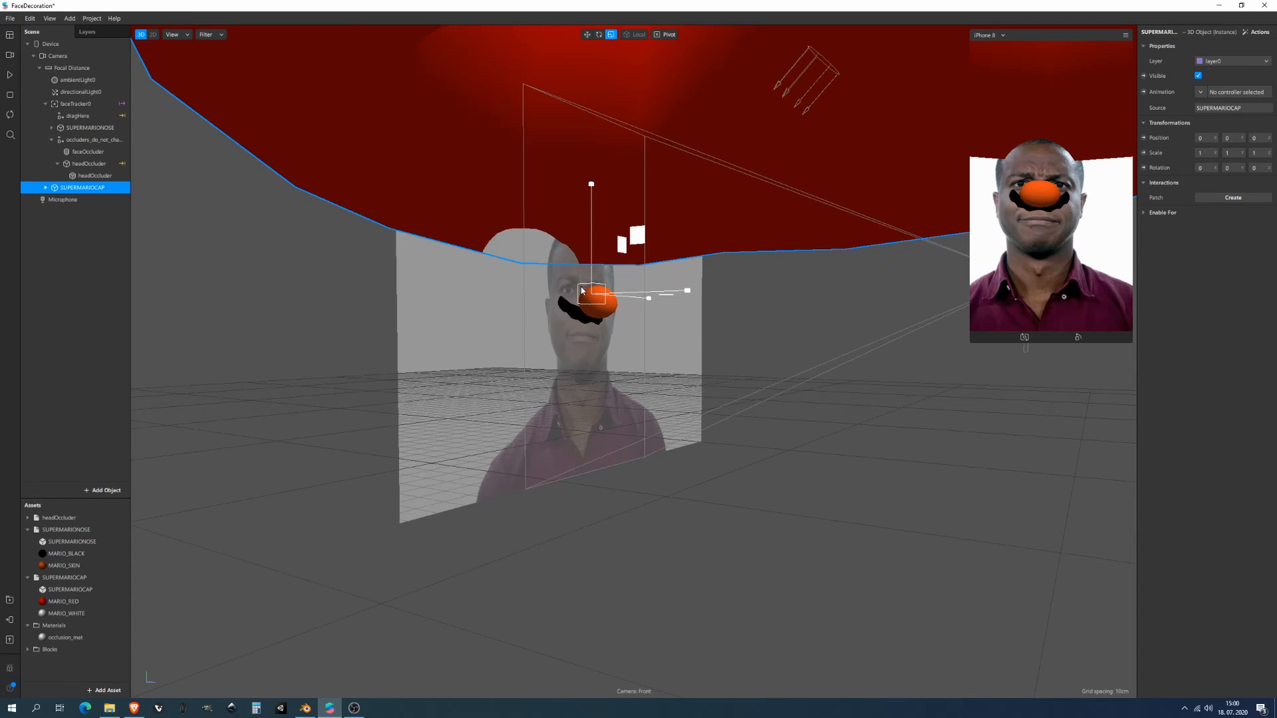
left_click_drag(579, 289, 577, 305)
key("ctrl+z")
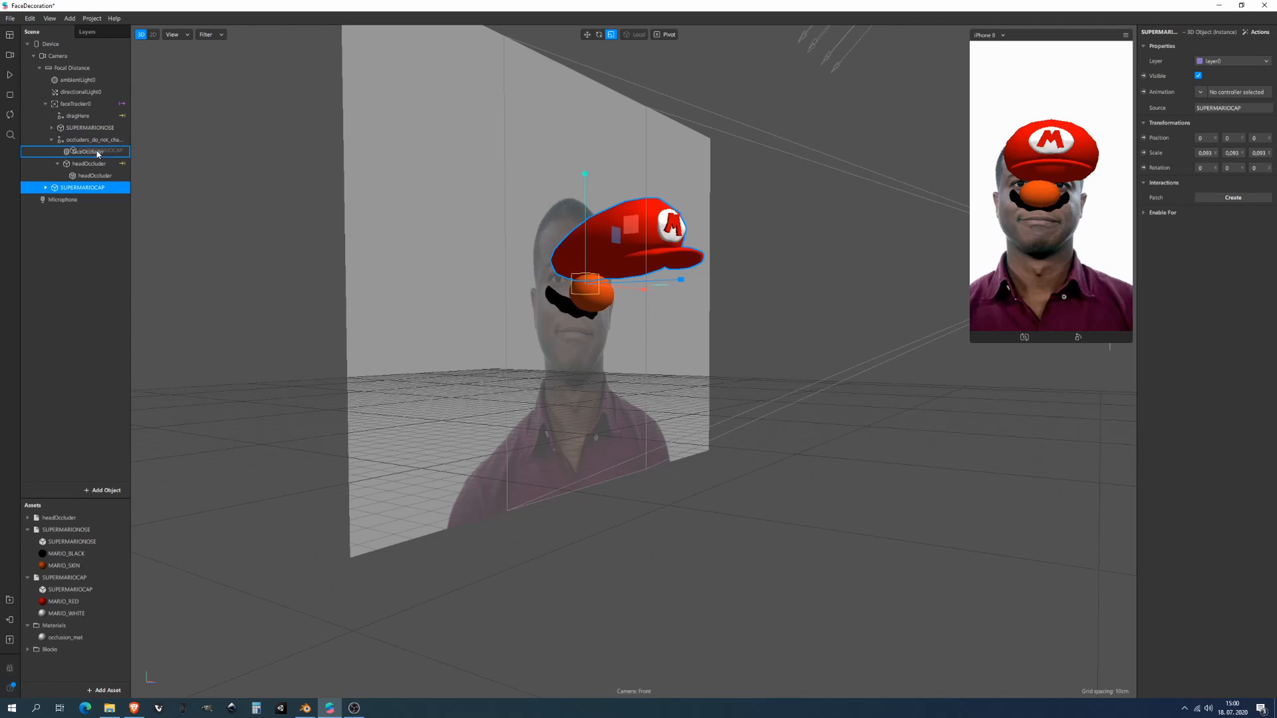
- Make SUPERMARIOCAP a child of the occluders null object under faceTracker0 and select the cap
left_click_drag(101, 151, 101, 152)
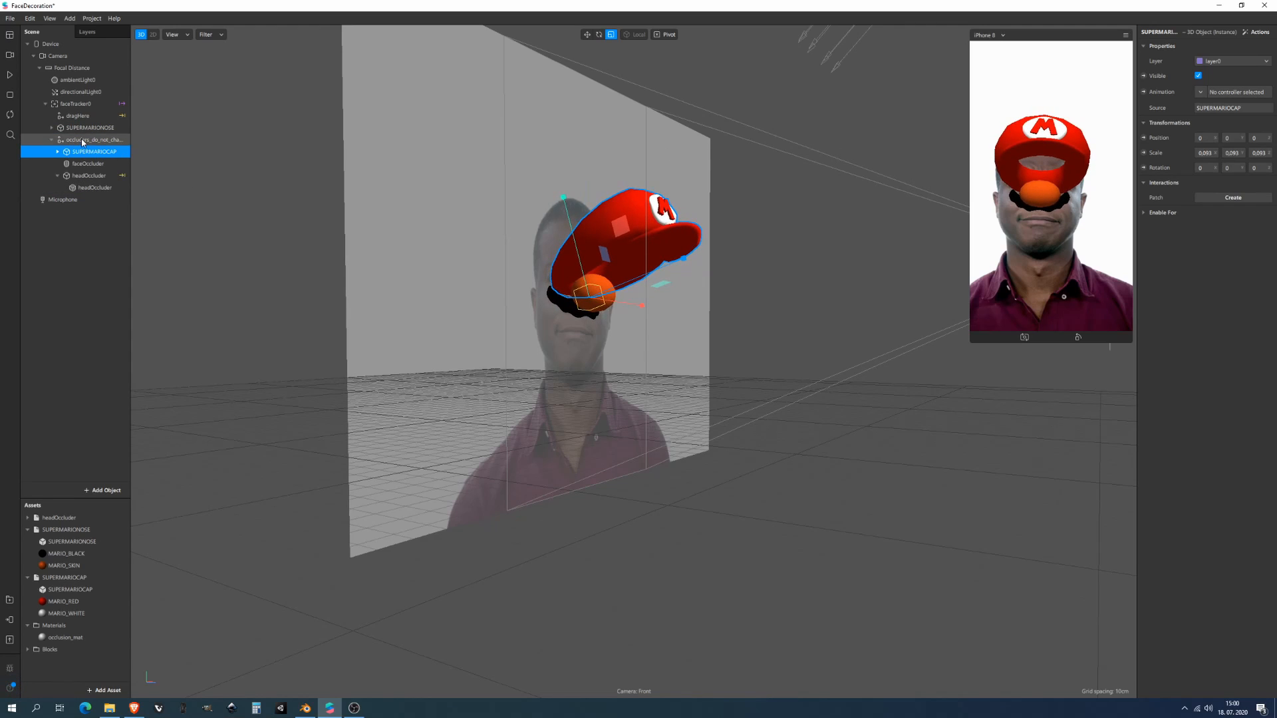
left_click(85, 140)
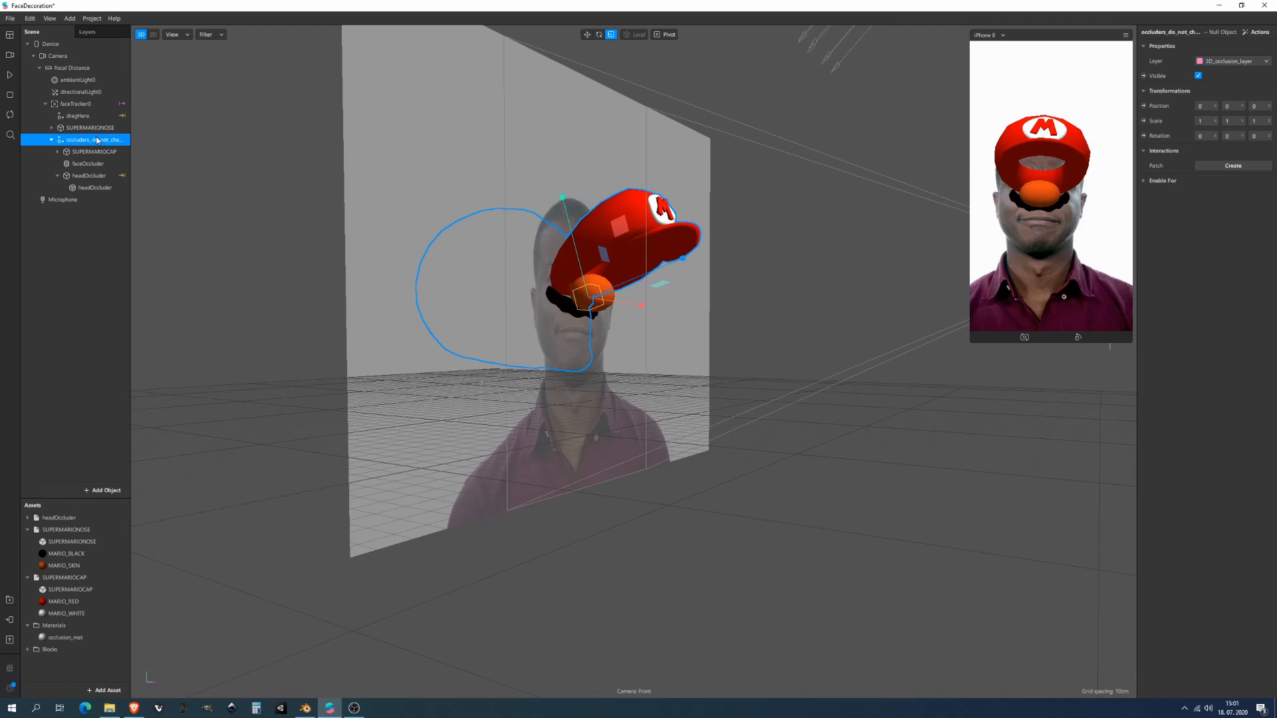
left_click(82, 153)
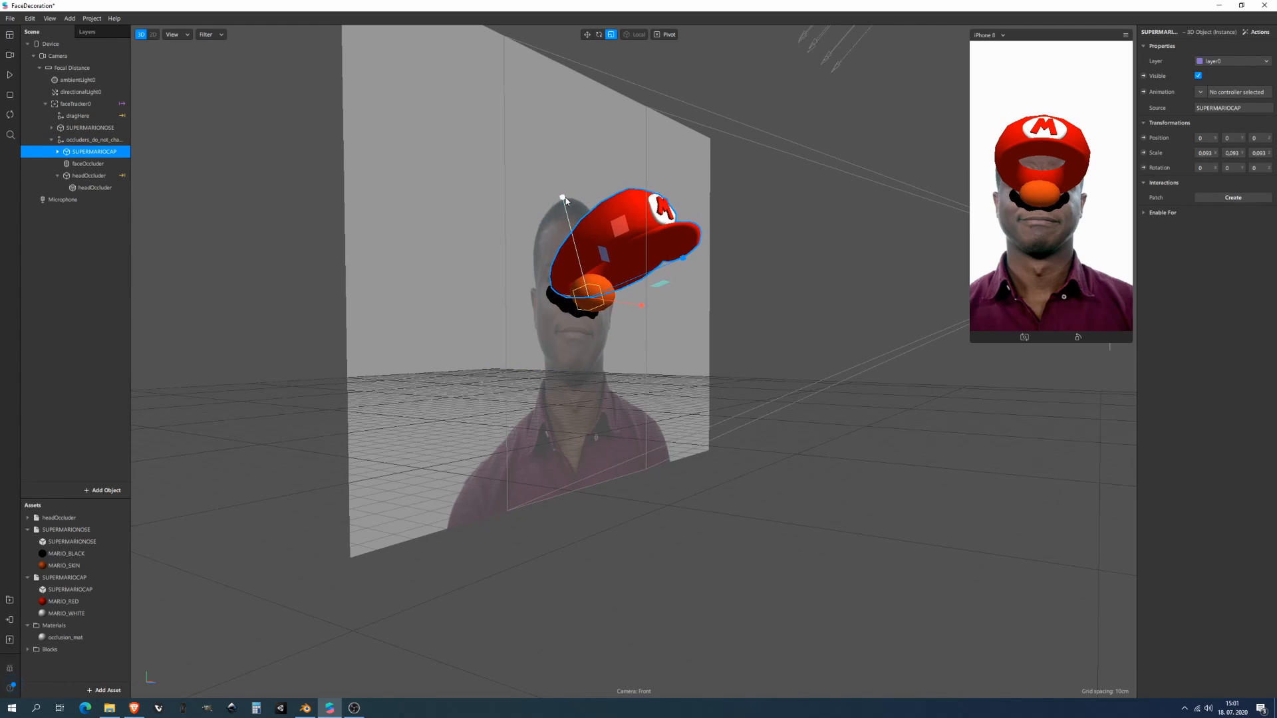
- Move SUPERMARIOCAP up and back onto the head, to about 0.038 in Y and -0.11 in Z
left_click_drag(559, 194, 559, 153)
left_click_drag(677, 214, 599, 307)
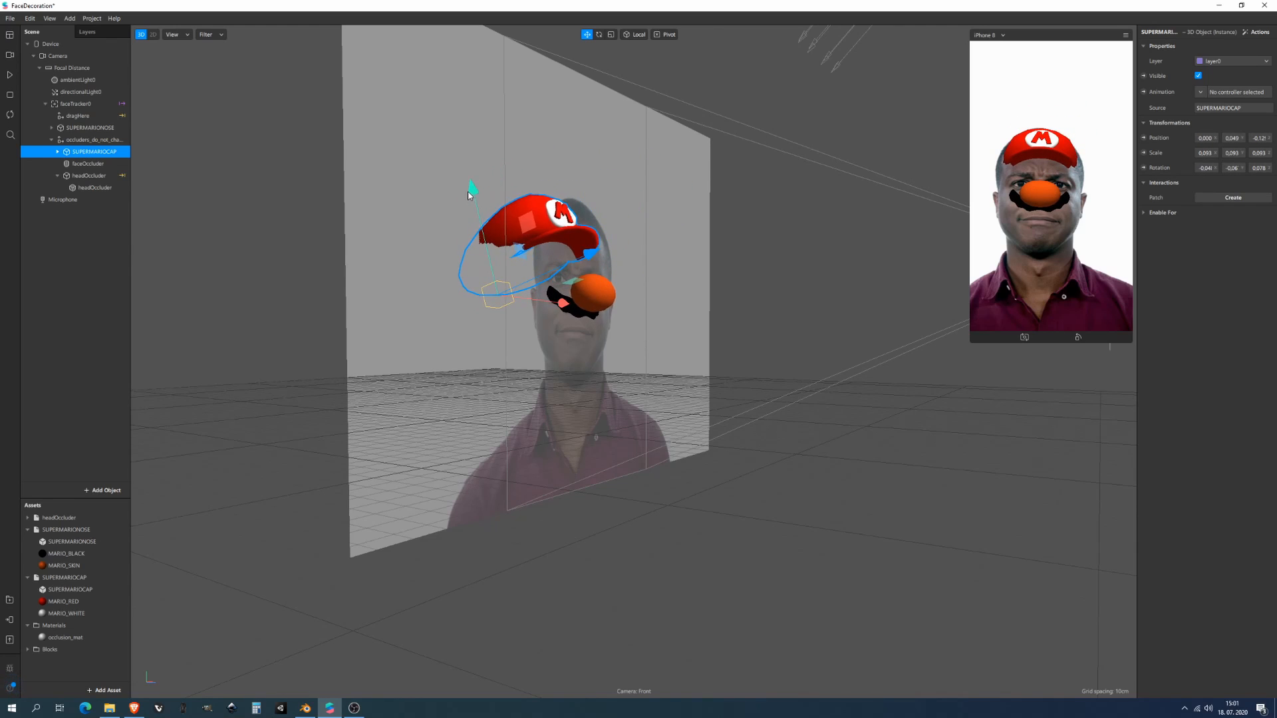
left_click_drag(475, 190, 480, 198)
left_click_drag(604, 266, 598, 260)
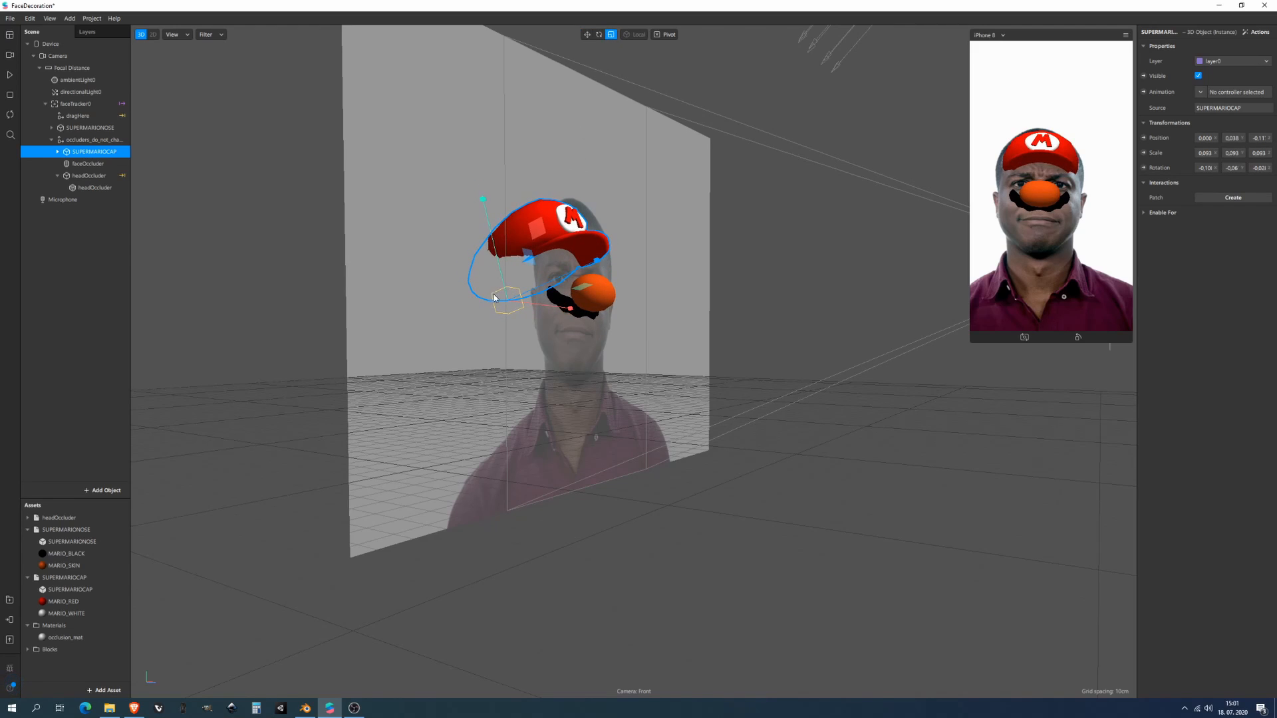
- Scale SUPERMARIOCAP uniformly to about 0.120 and move it down to about 0.011 in Y and further back on the head
left_click_drag(495, 297, 494, 299)
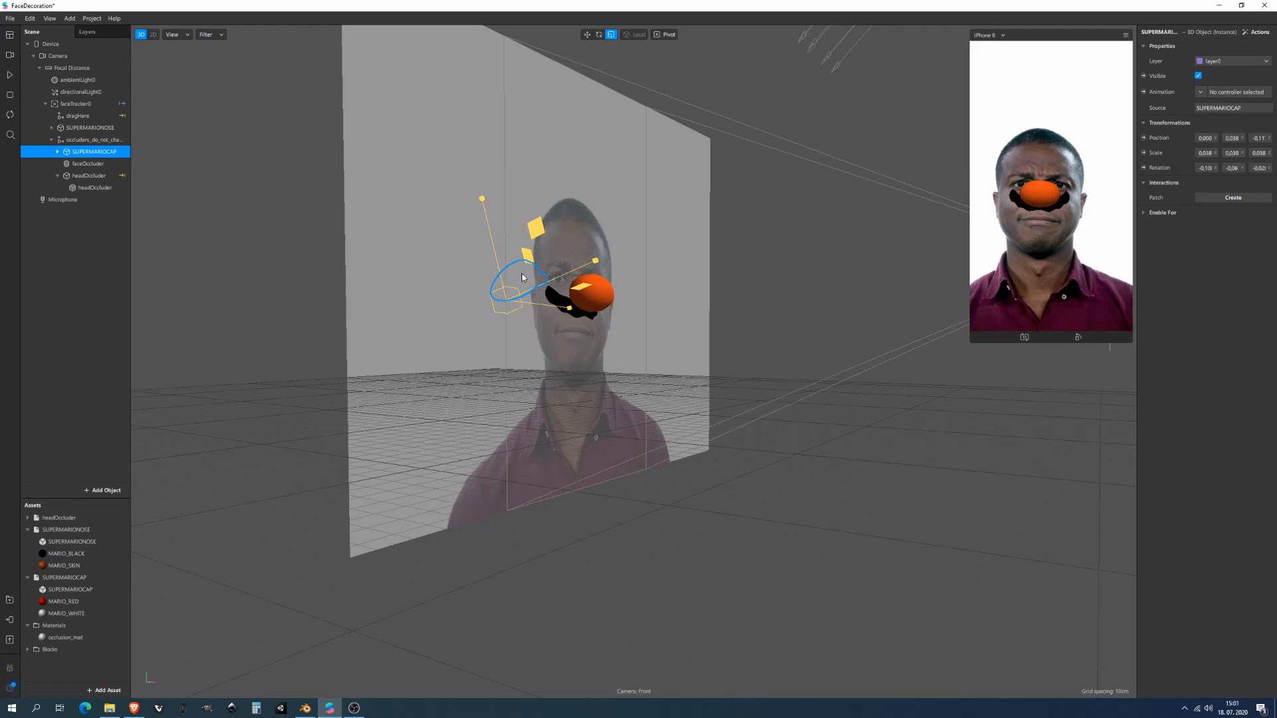
left_click_drag(549, 261, 608, 232)
left_click(587, 34)
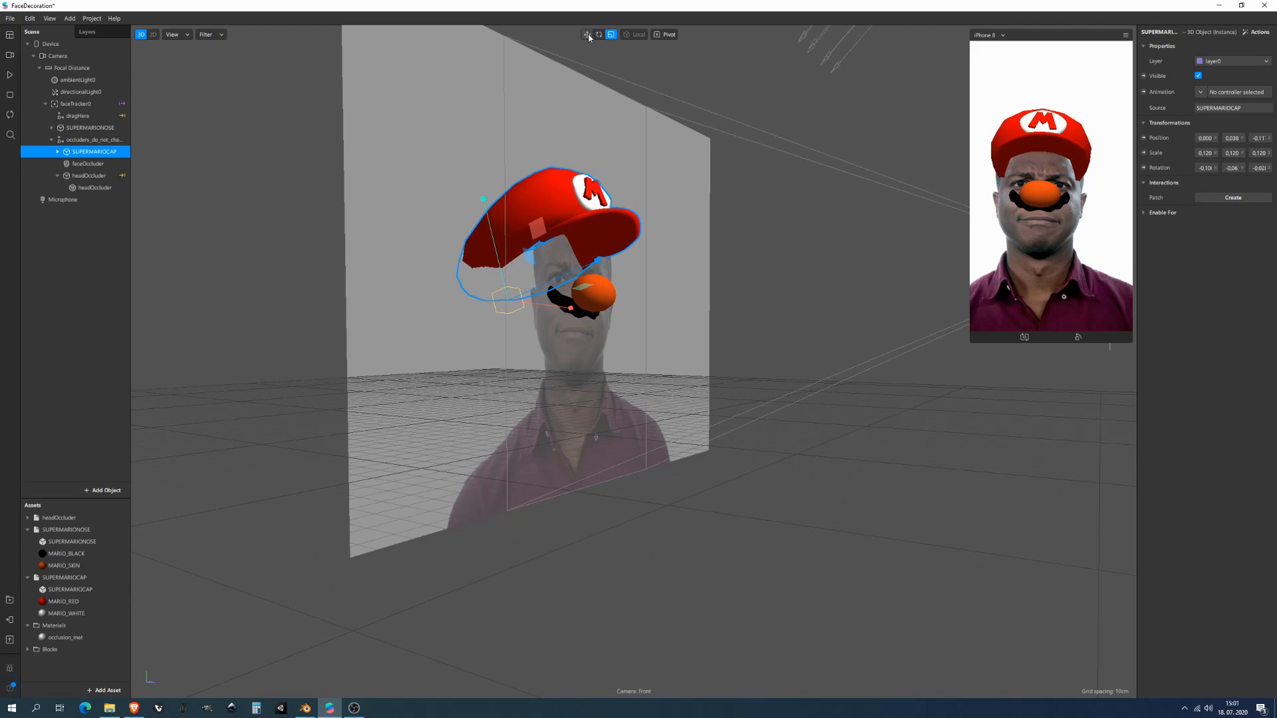
left_click_drag(489, 197, 498, 216)
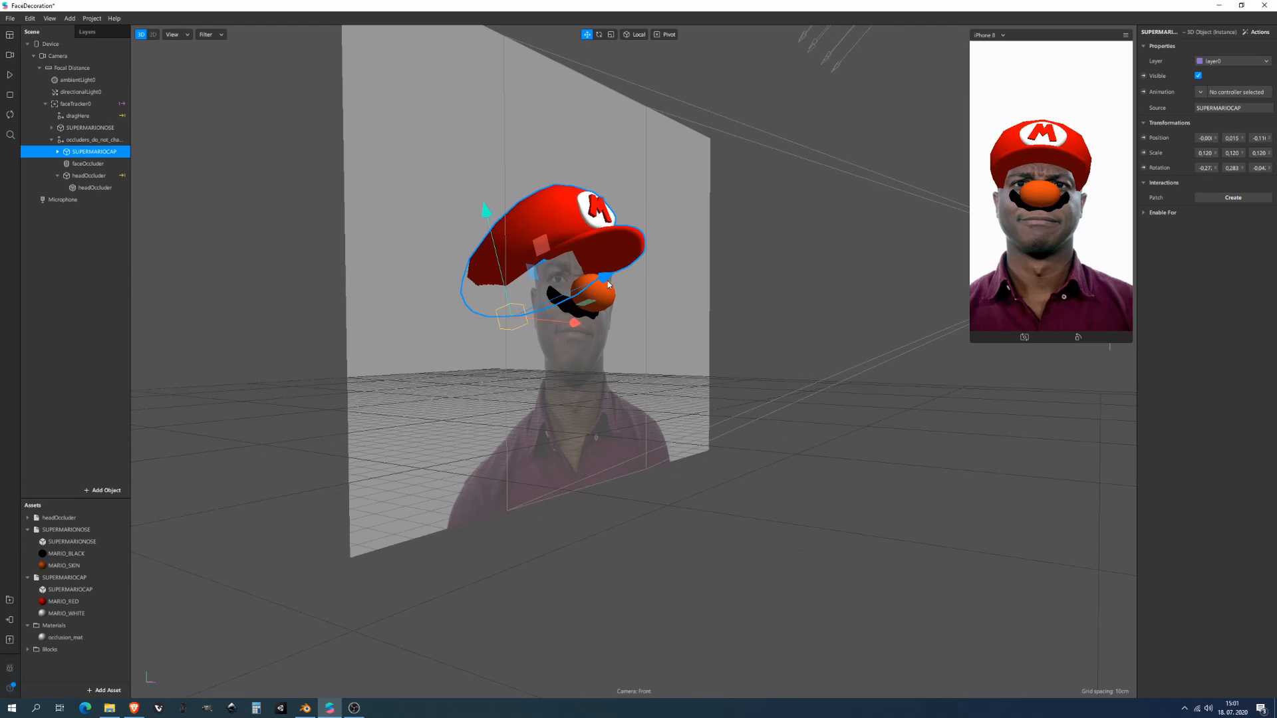
left_click_drag(606, 279, 474, 216)
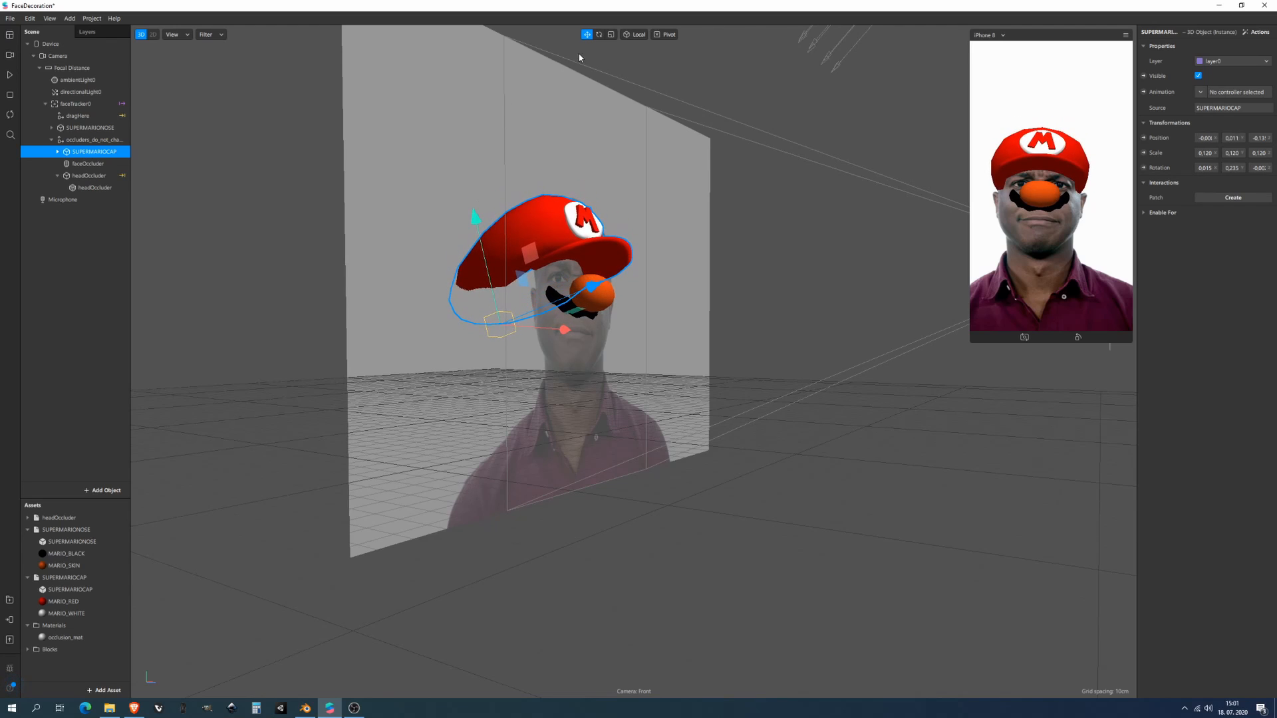
- Scale SUPERMARIOCAP uniformly to about 0.136 and play the preview video to check its fit on the turning head
left_click_drag(506, 278, 681, 213)
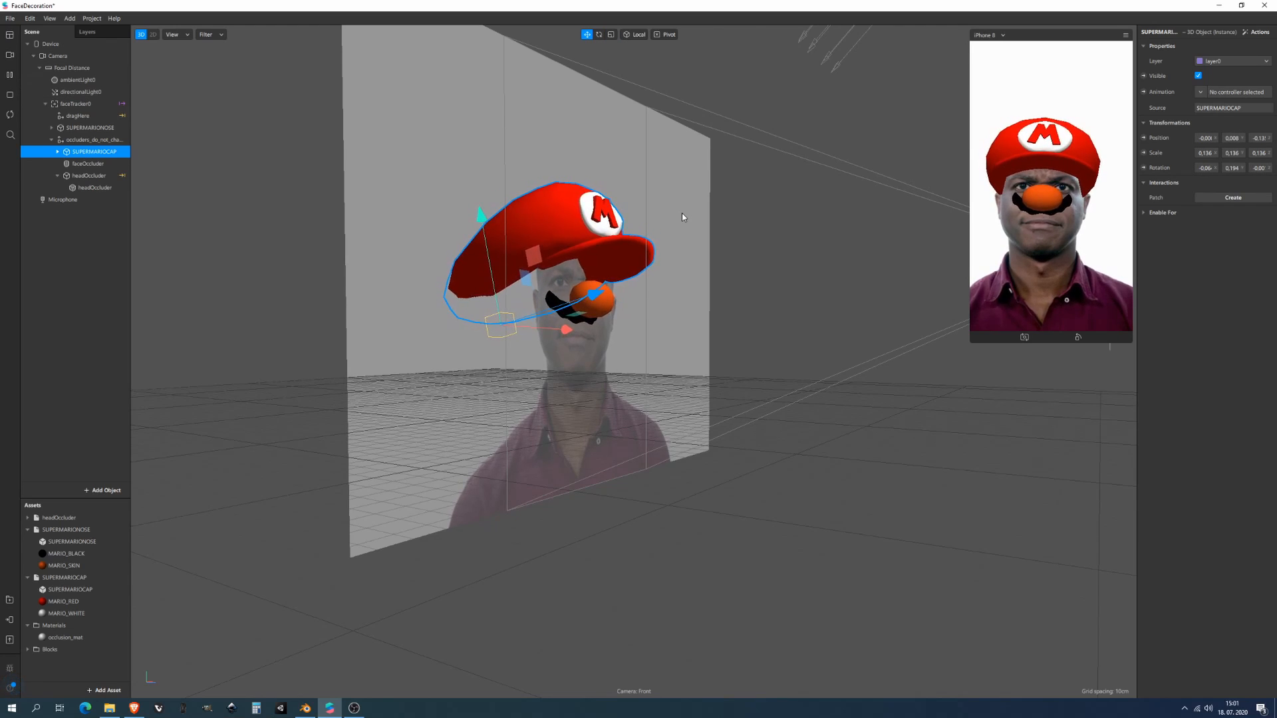
key("w")
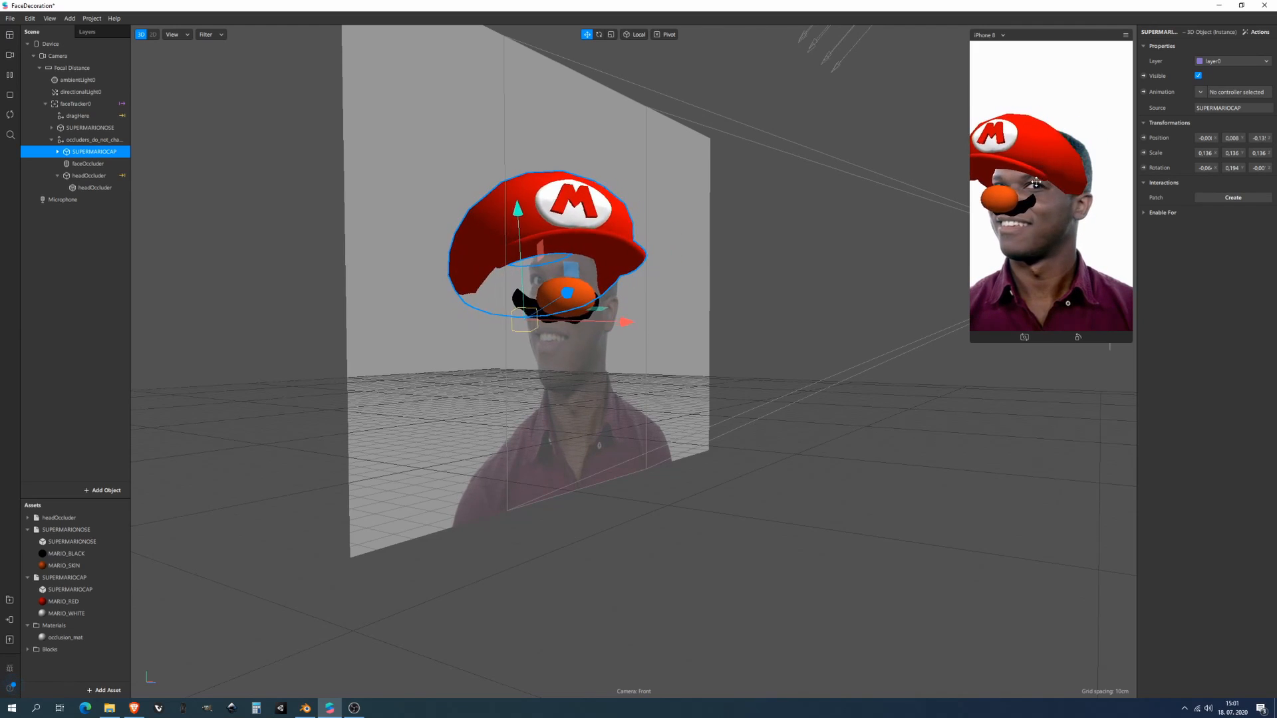
left_click(7, 76)
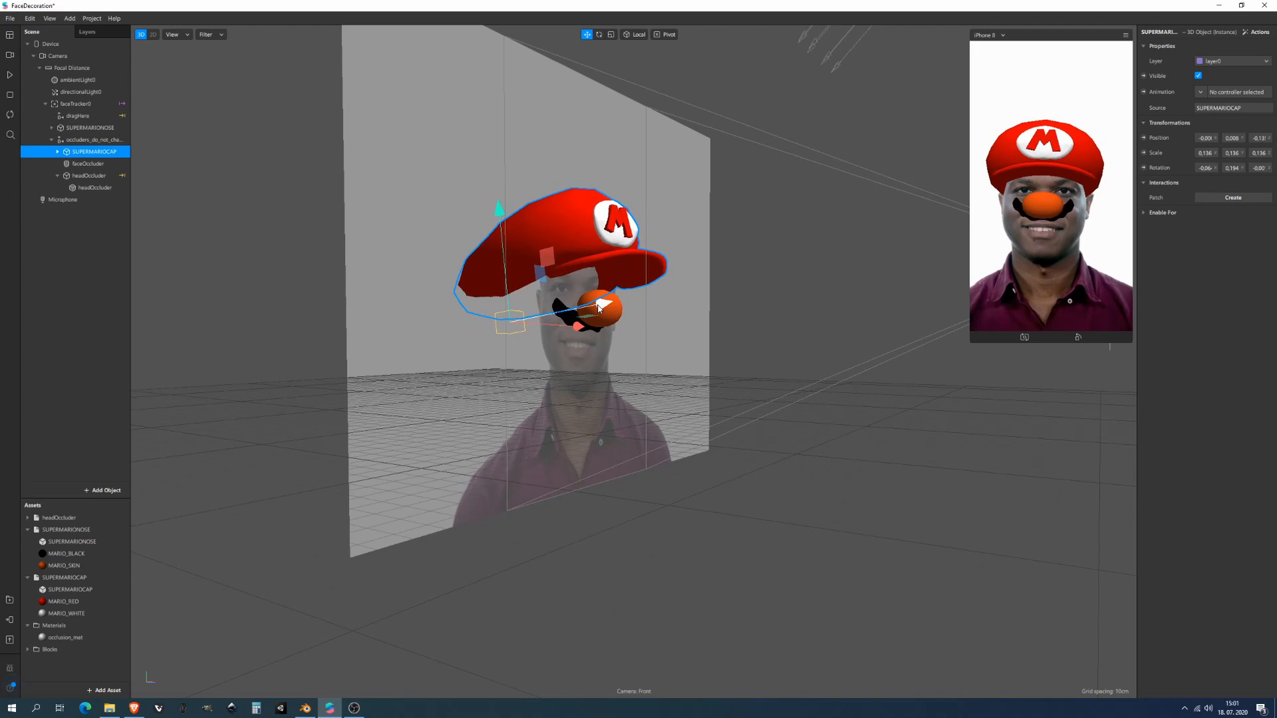
left_click(9, 75)
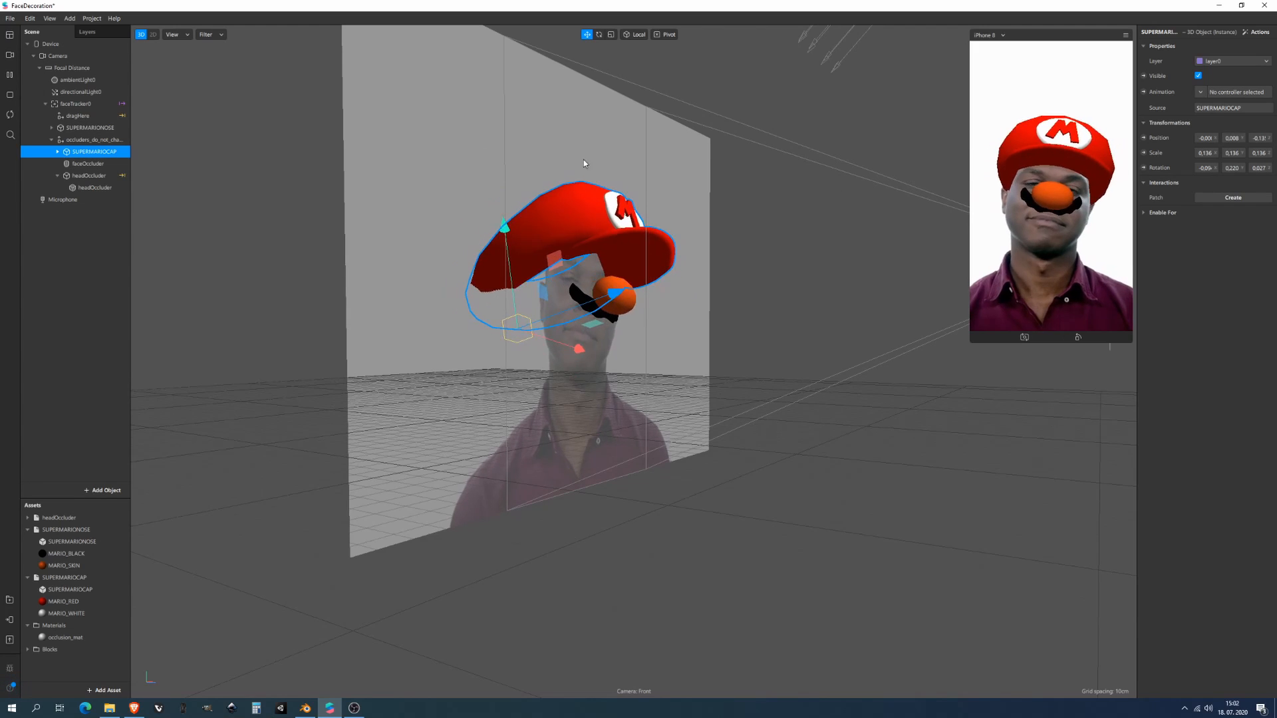
- Pause the preview video, raise SUPERMARIOCAP to about 0.035 in Y and tilt it slightly about its X axis
left_click(9, 75)
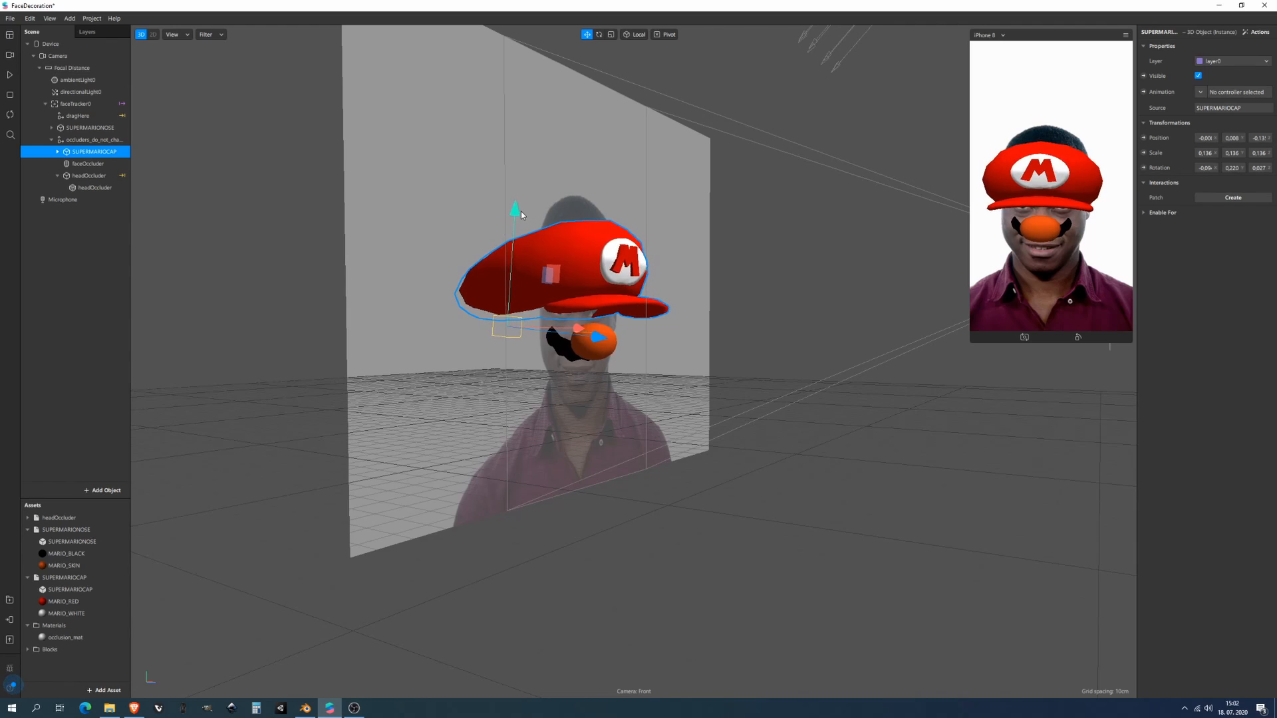
left_click_drag(513, 216, 529, 199)
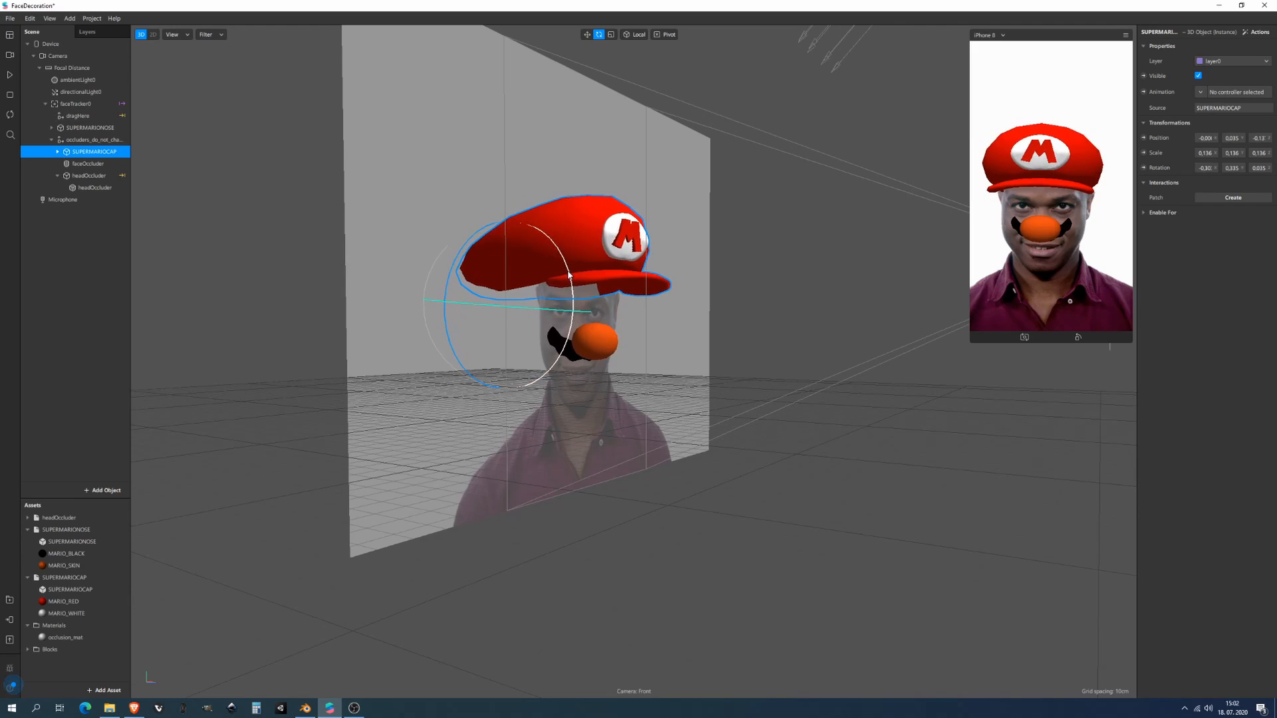
mouse_move(570, 275)
left_mouse_down()
mouse_move(570, 286)
mouse_move(588, 264)
left_mouse_up()
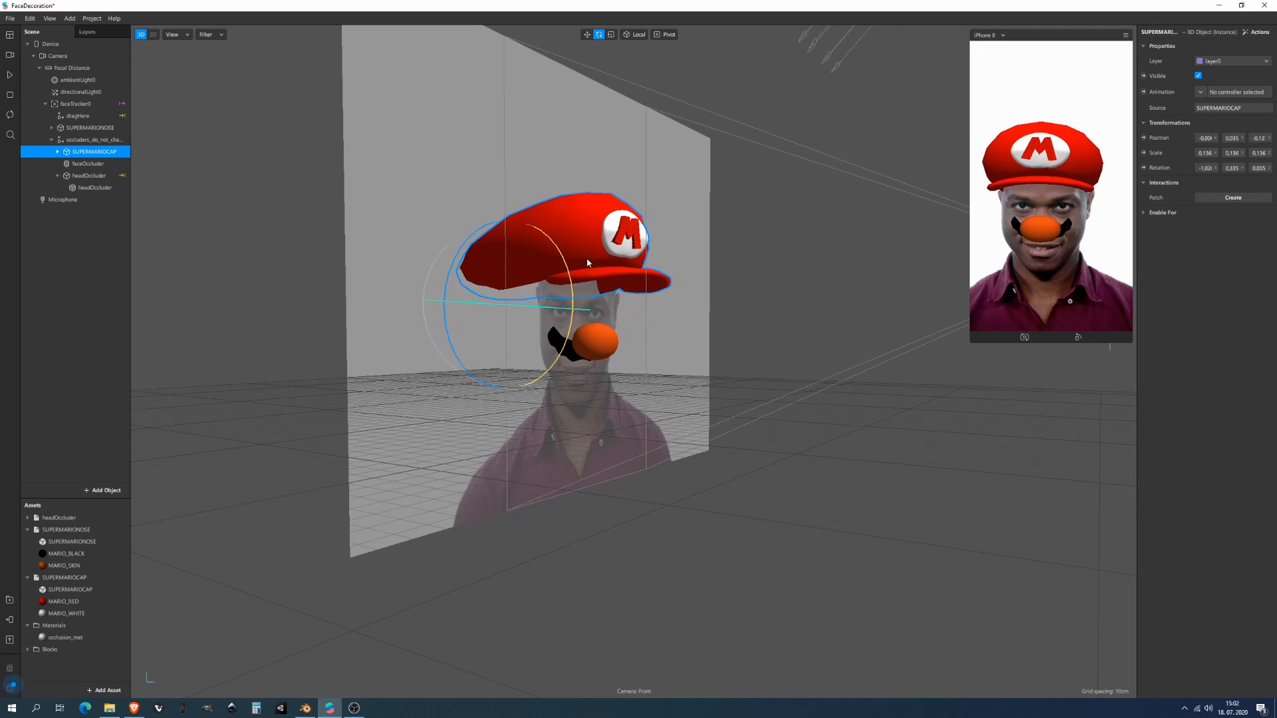
- Move SUPERMARIOCAP further back, check it against the playing video and raise it to about 0.039 in Y
left_click(588, 35)
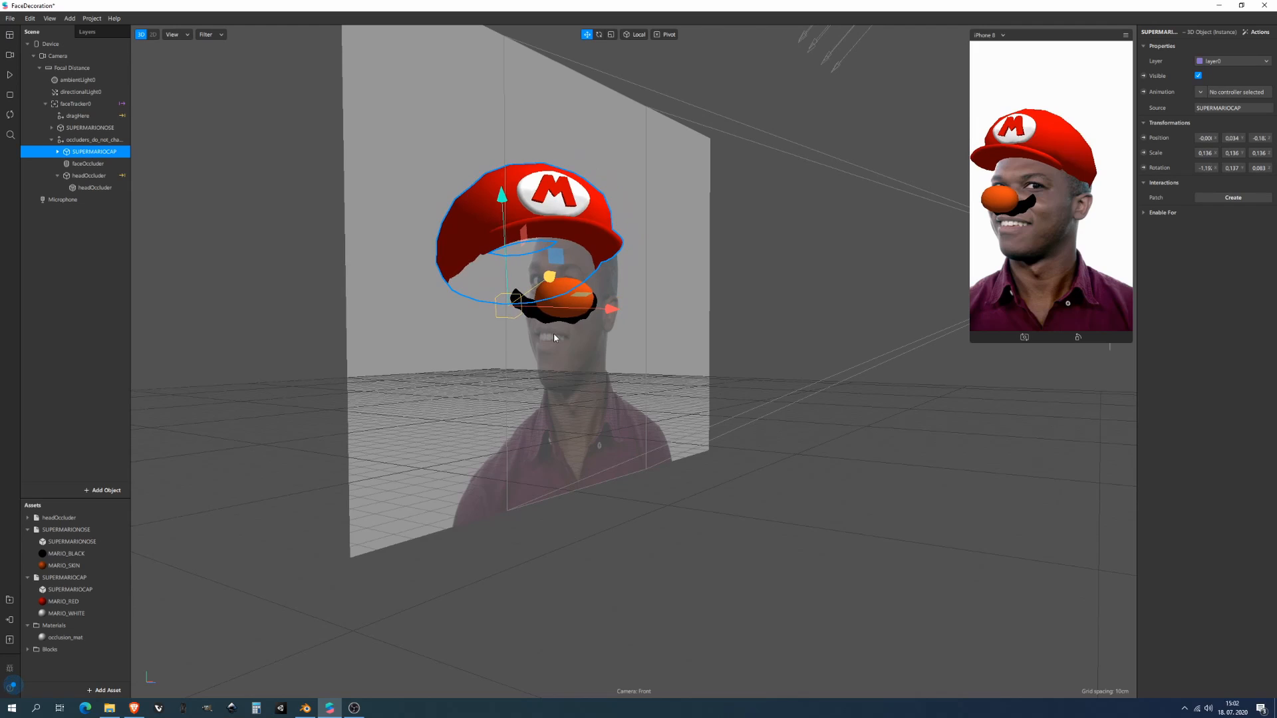
left_click(3, 80)
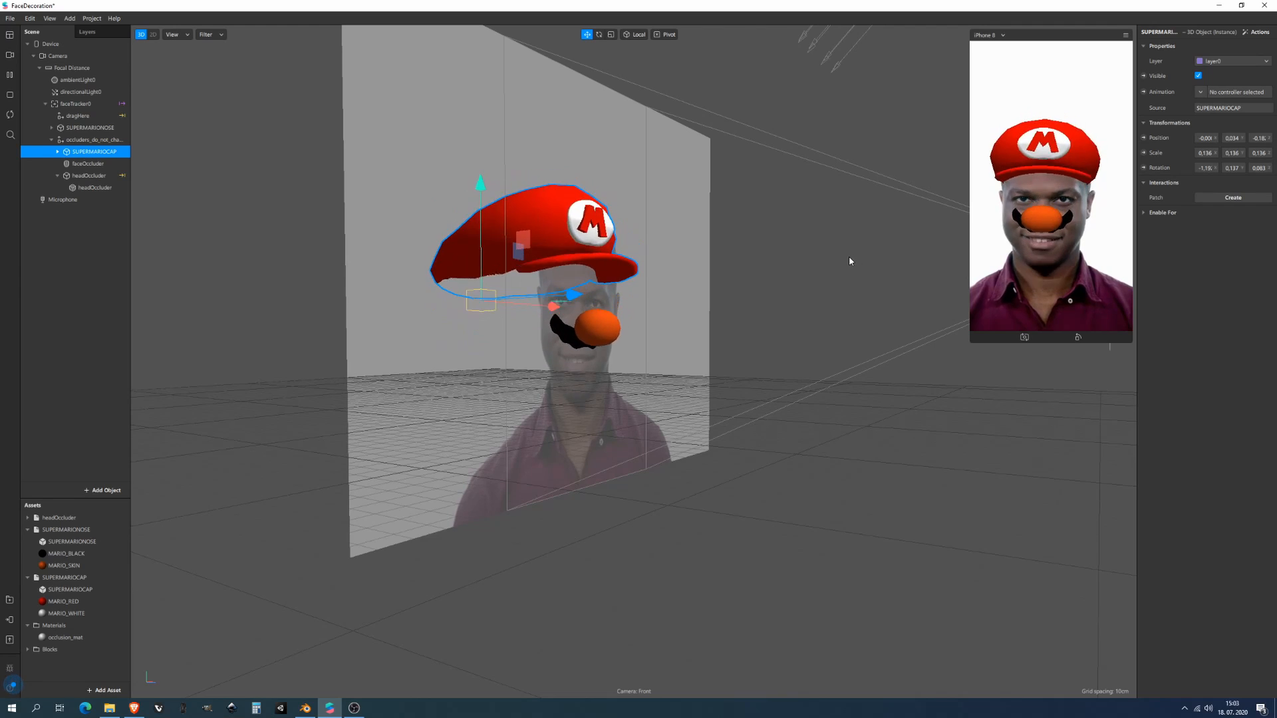
left_click(8, 76)
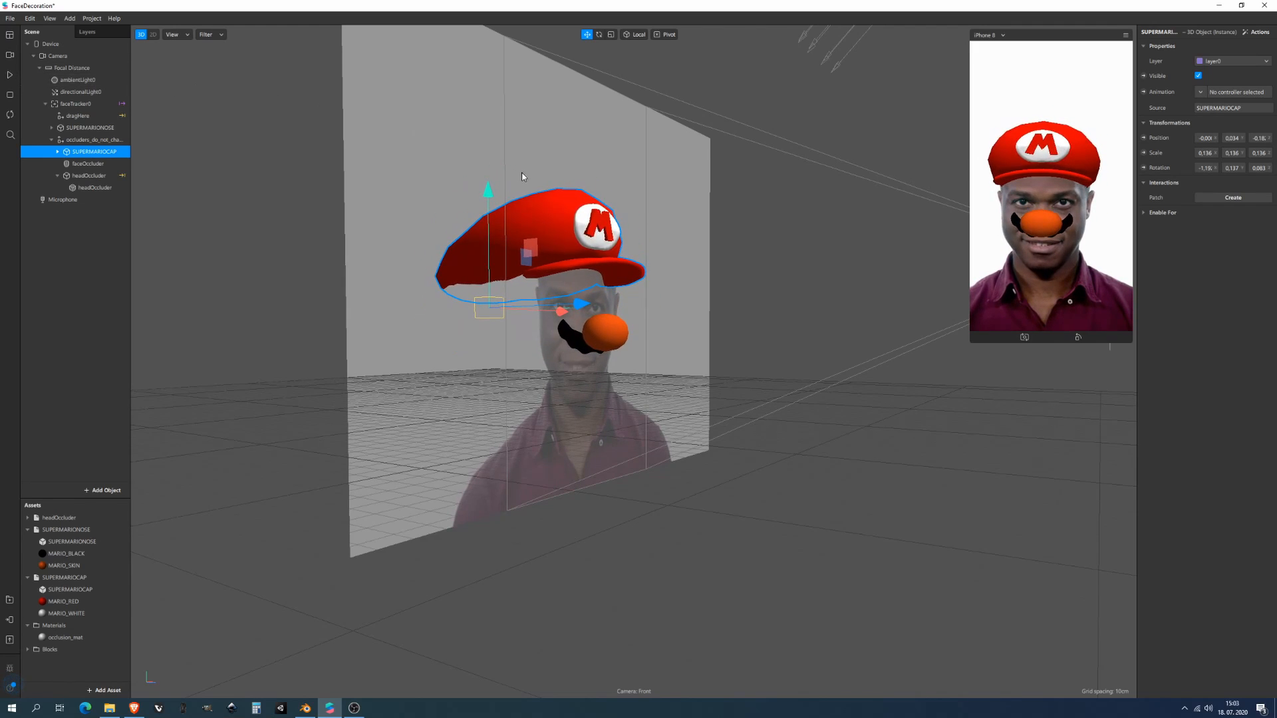
left_click_drag(492, 195, 492, 190)
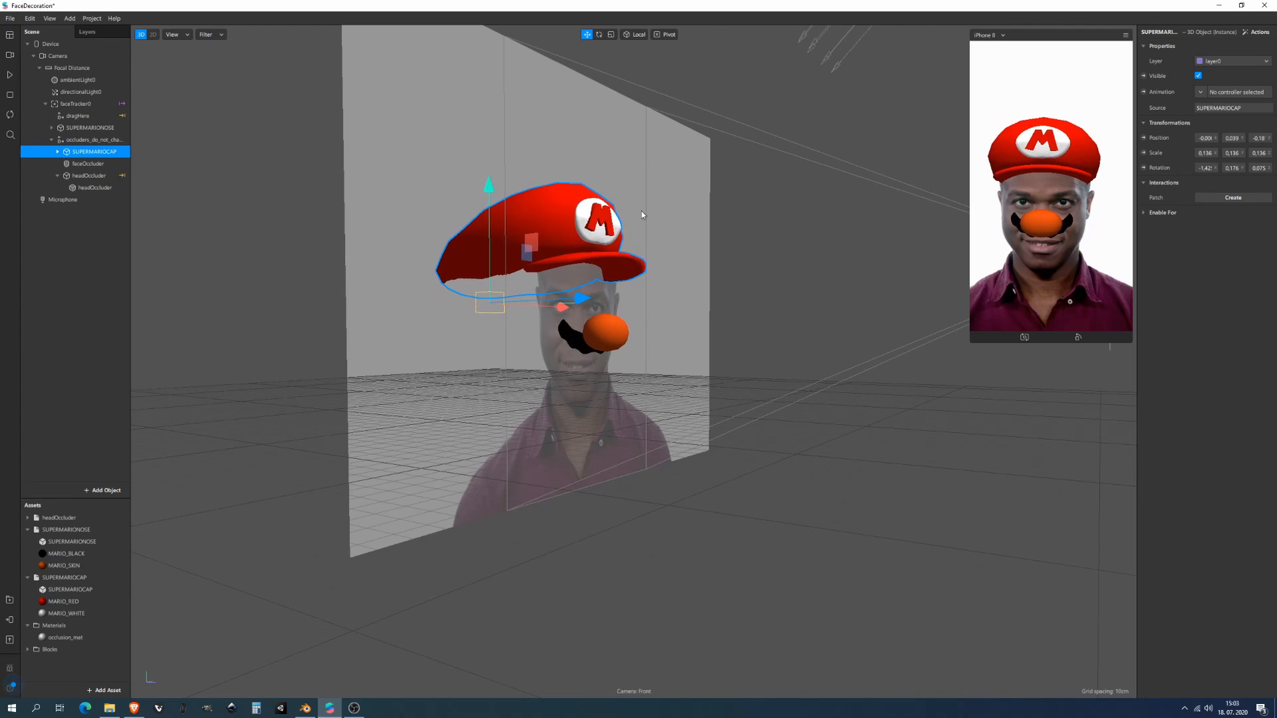
- Try the Physically-Based shader type on the MARIO_RED material and switch it back to Standard
left_click(64, 602)
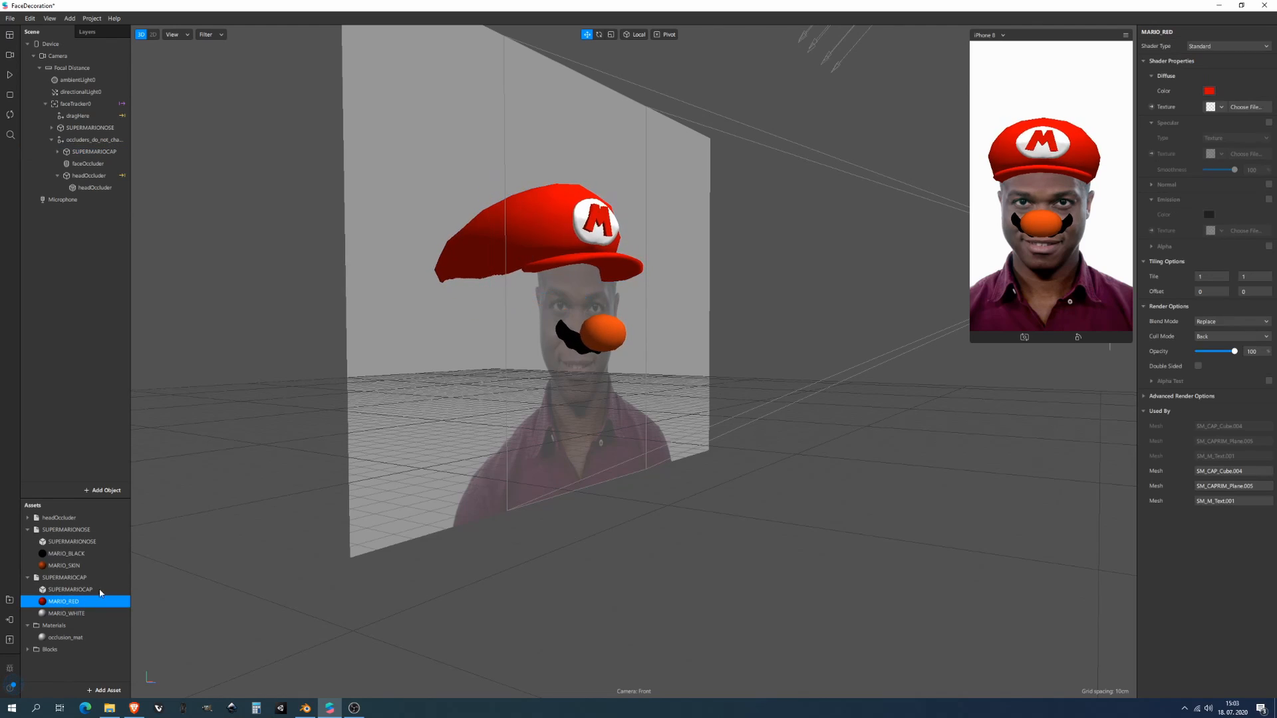
left_click(1194, 45)
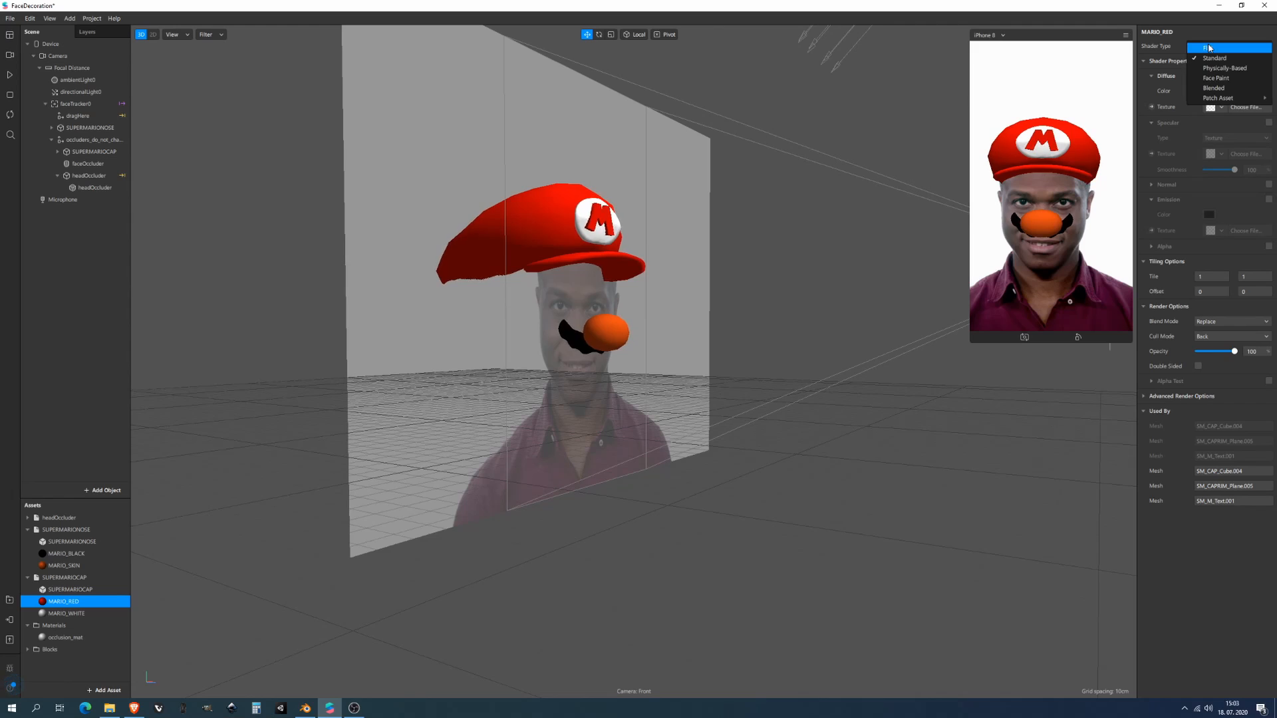
left_click(1212, 69)
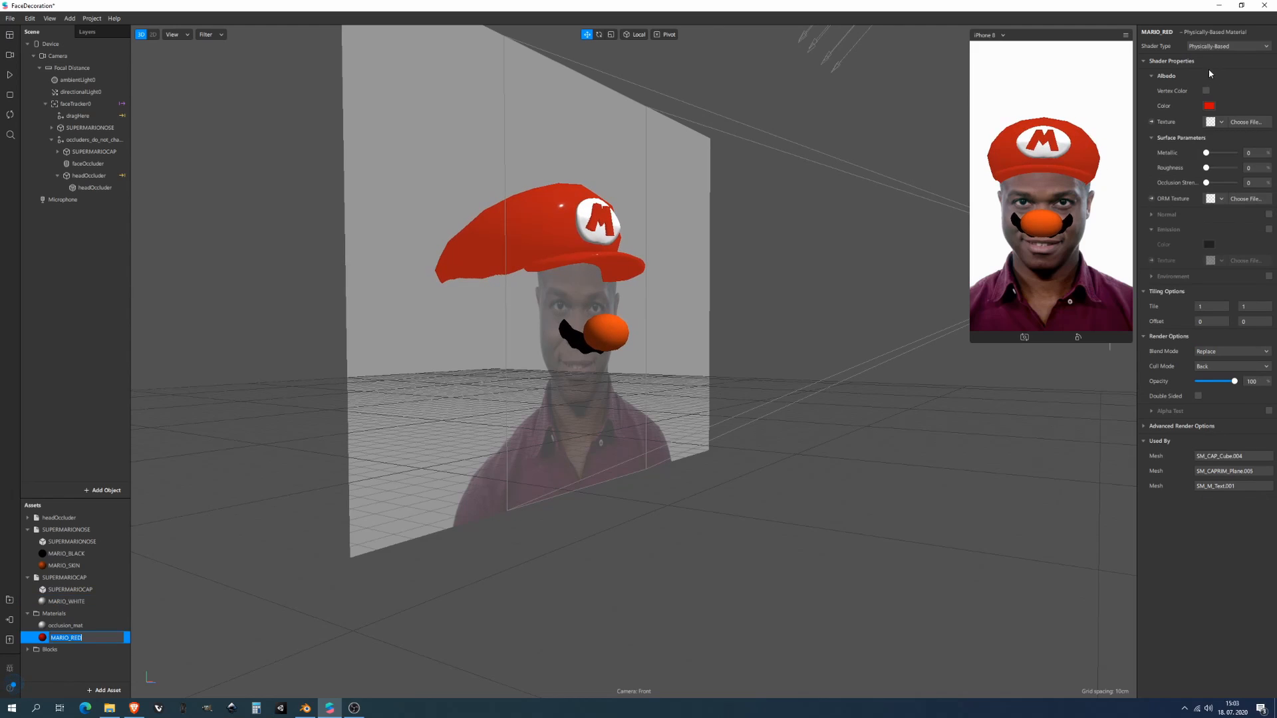
left_click(1208, 46)
left_click(1216, 60)
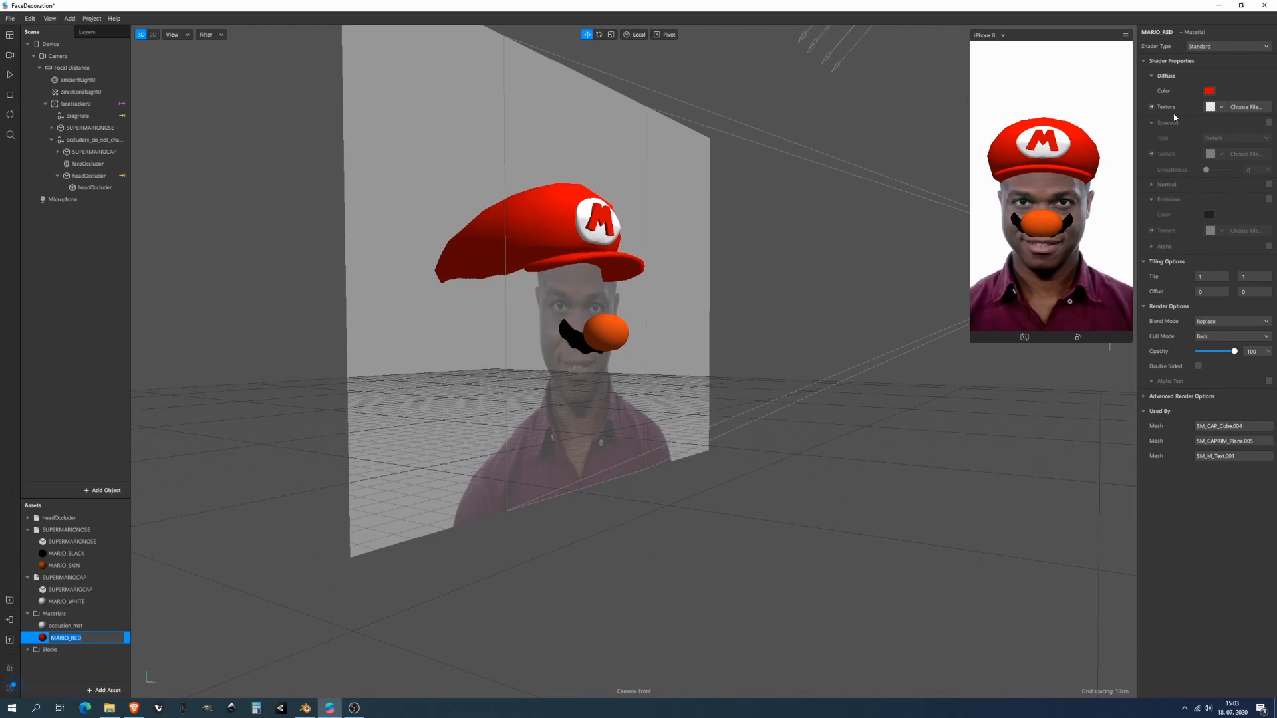
- Enable Specular on the MARIO_RED material and set its smoothness to about 23
left_click(1269, 123)
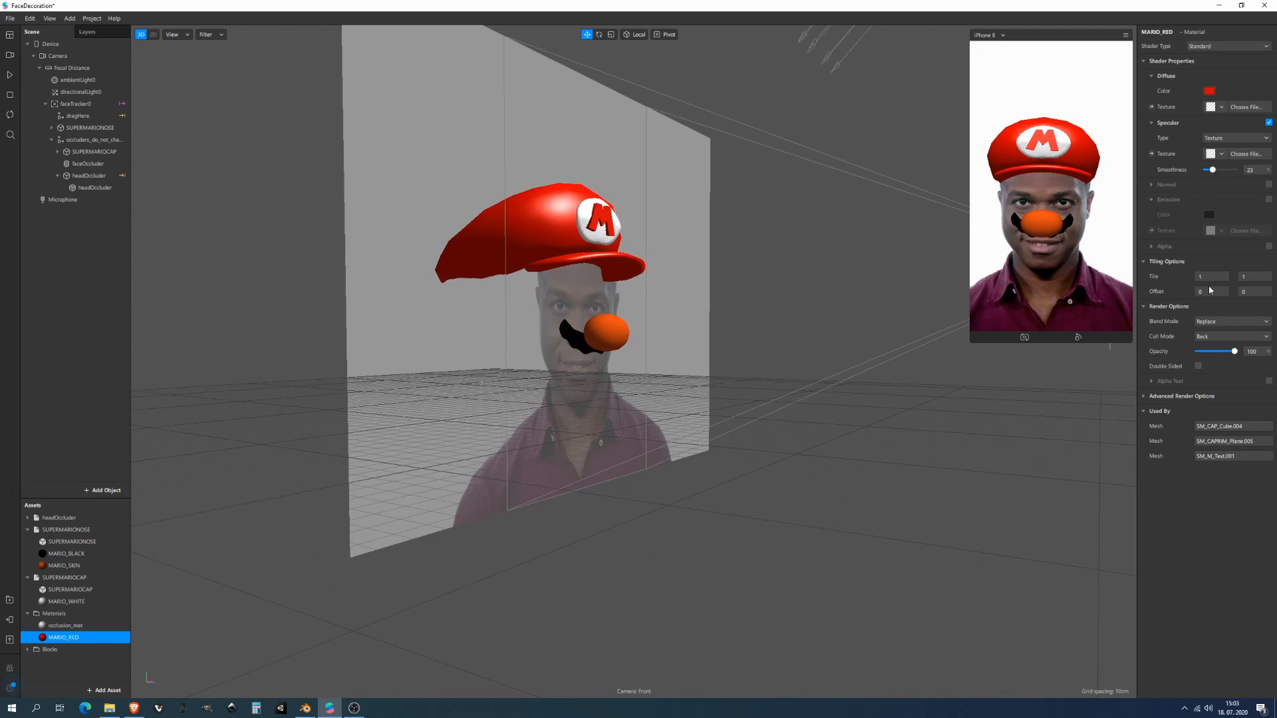
- Try the Multiply and Subtract blend modes on the MARIO_RED material and return it to Replace
left_click(1224, 322)
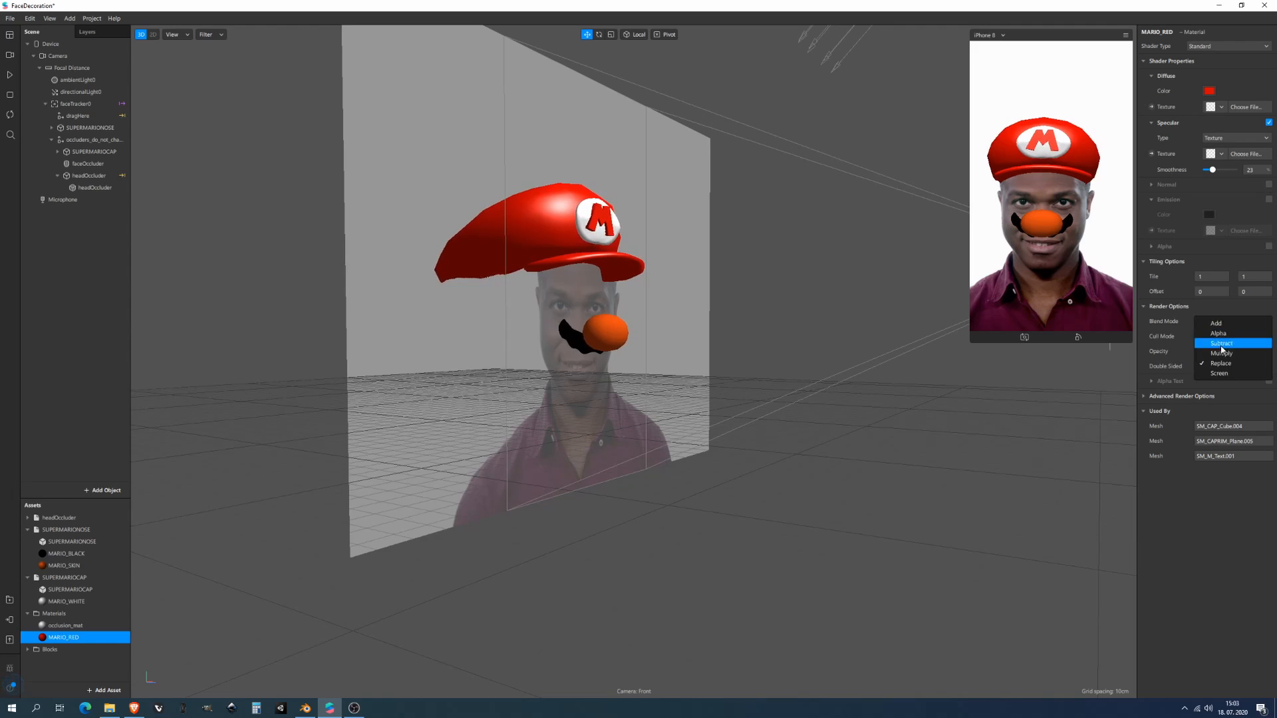
left_click(1222, 353)
left_click(1224, 322)
left_click(1221, 343)
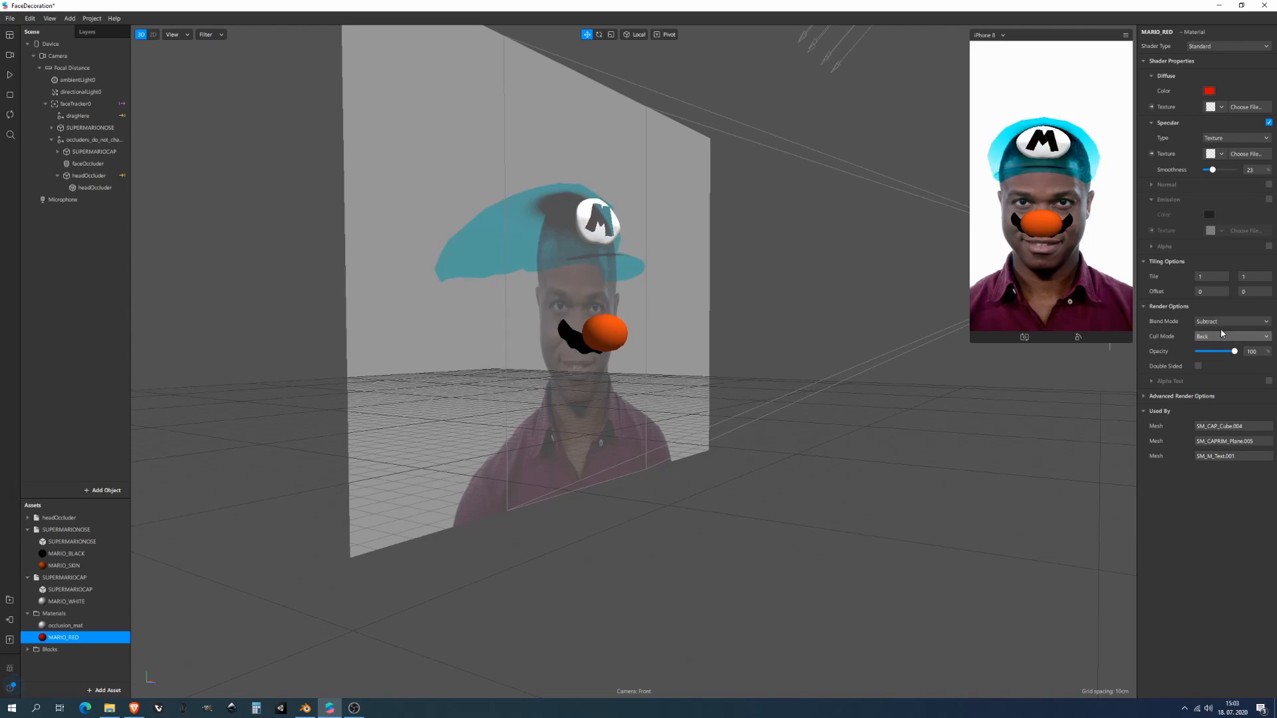
left_click(1223, 321)
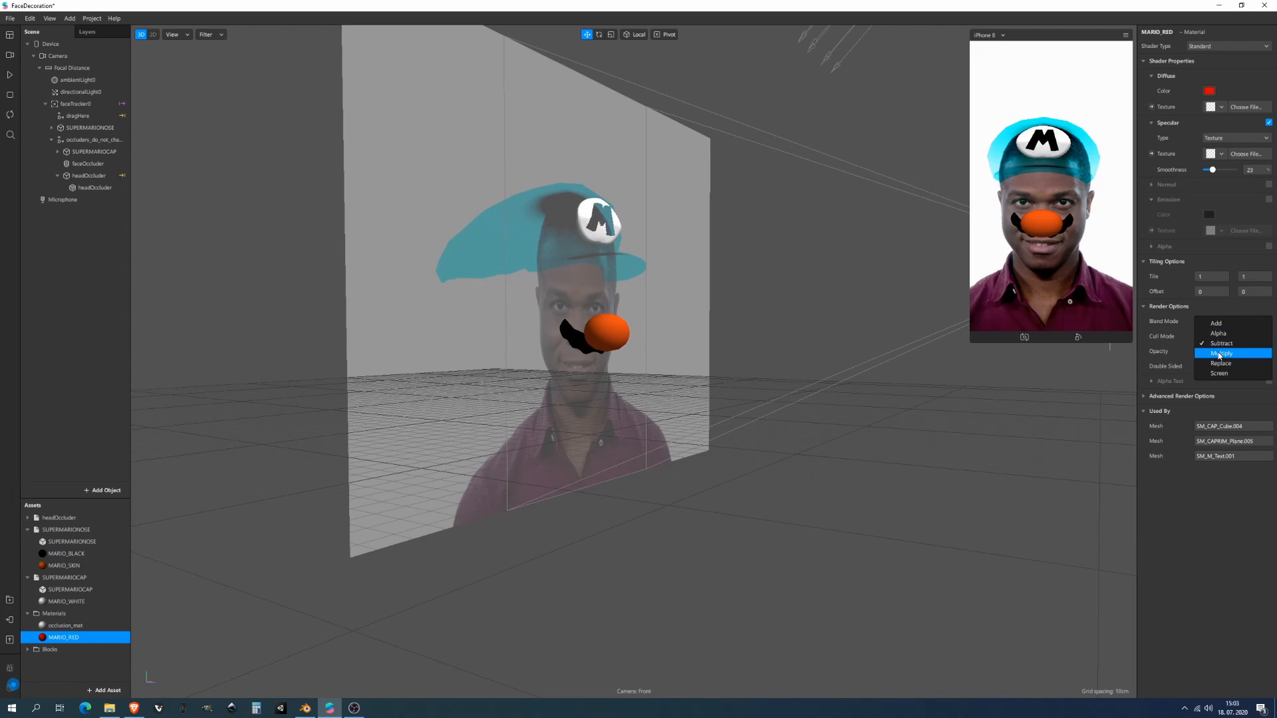
left_click(1221, 363)
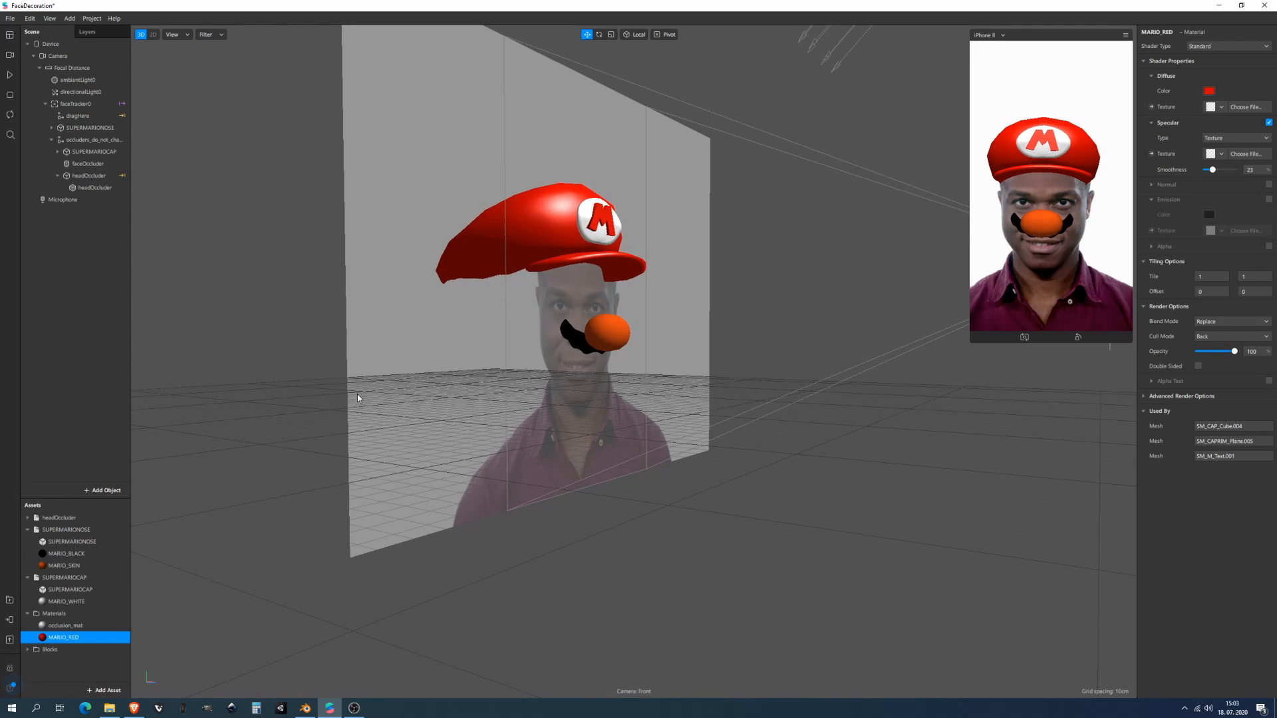
- Set the MARIO_SKIN material's diffuse color to light orange #e79d5c and try Specular on it
left_click(64, 566)
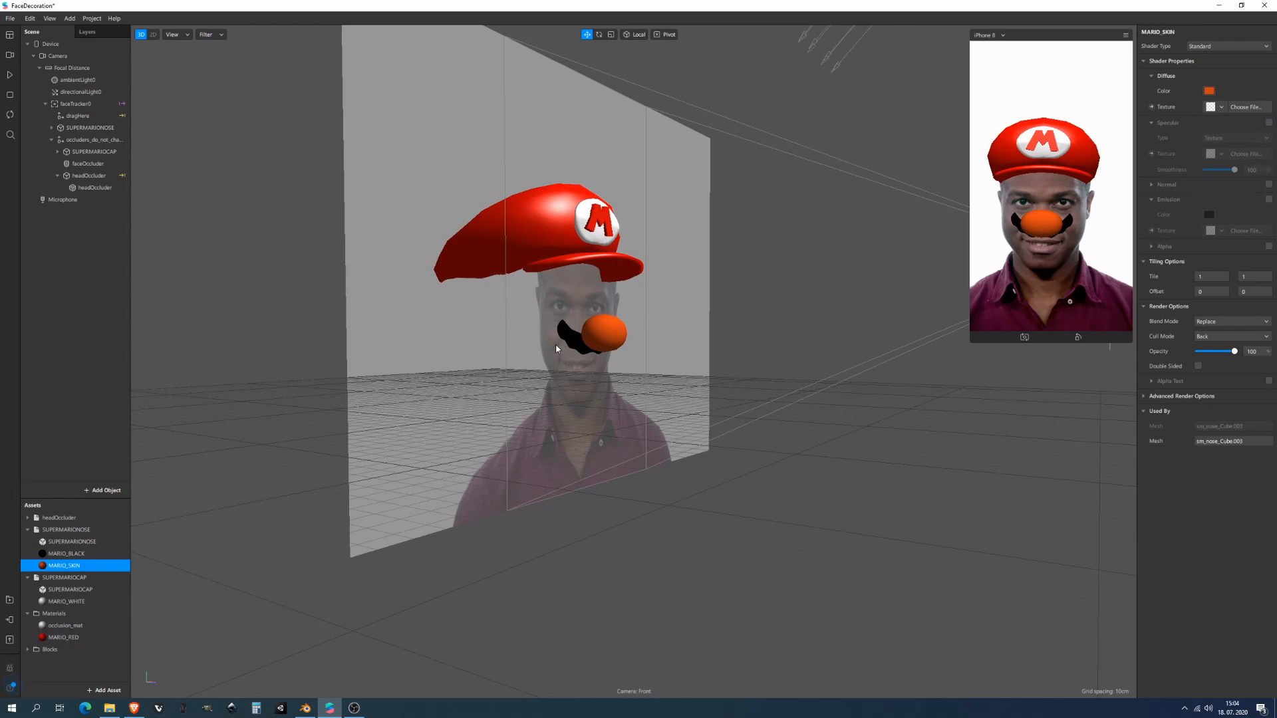
left_click(1209, 91)
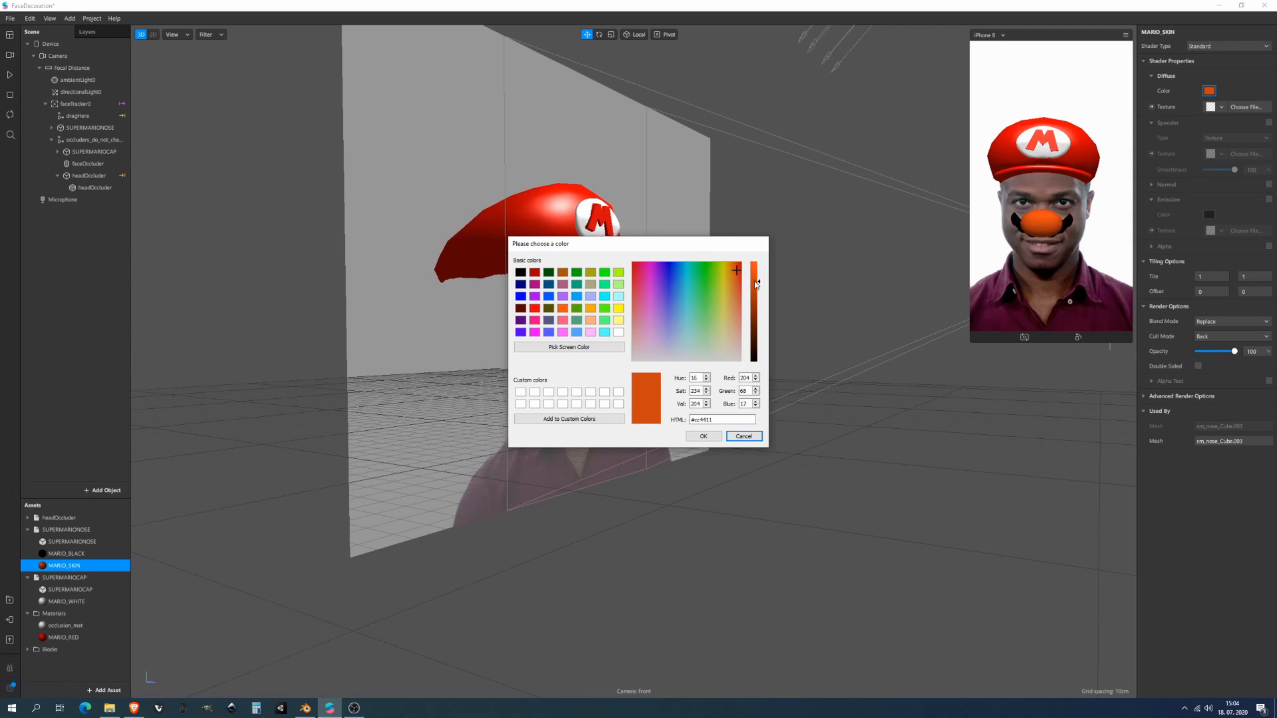
left_click_drag(737, 274, 734, 306)
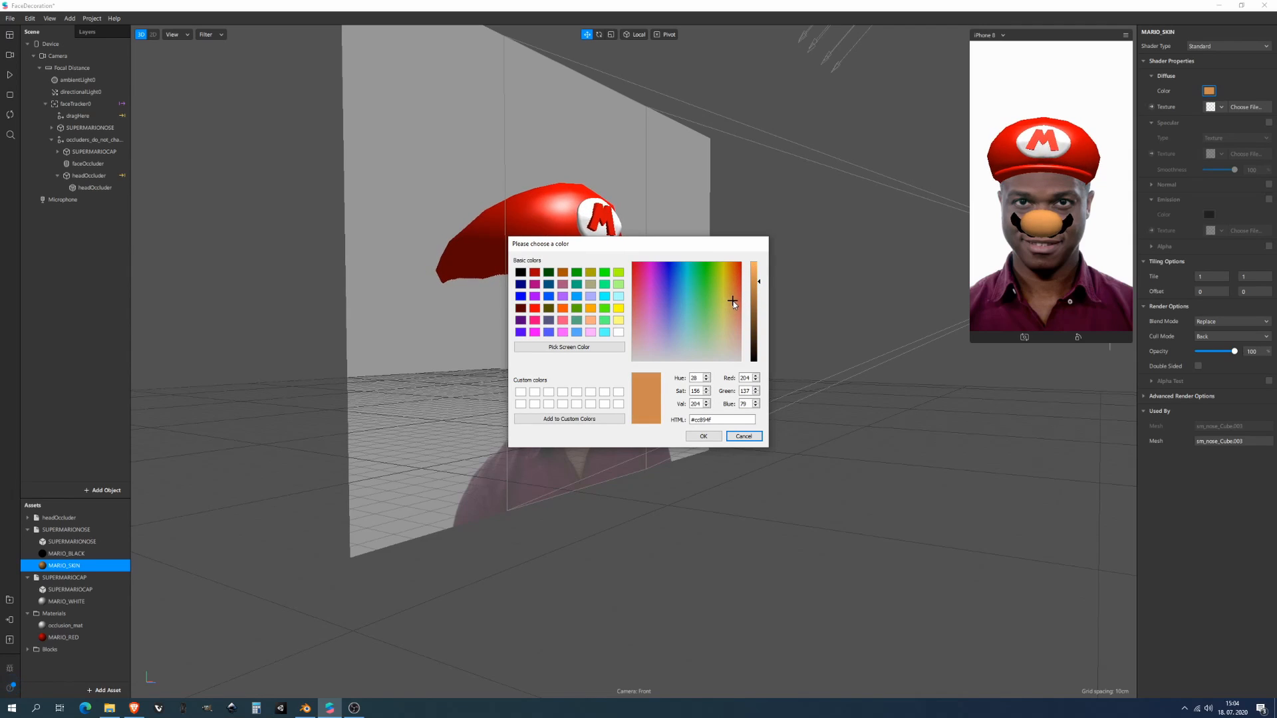
left_click_drag(762, 281, 763, 273)
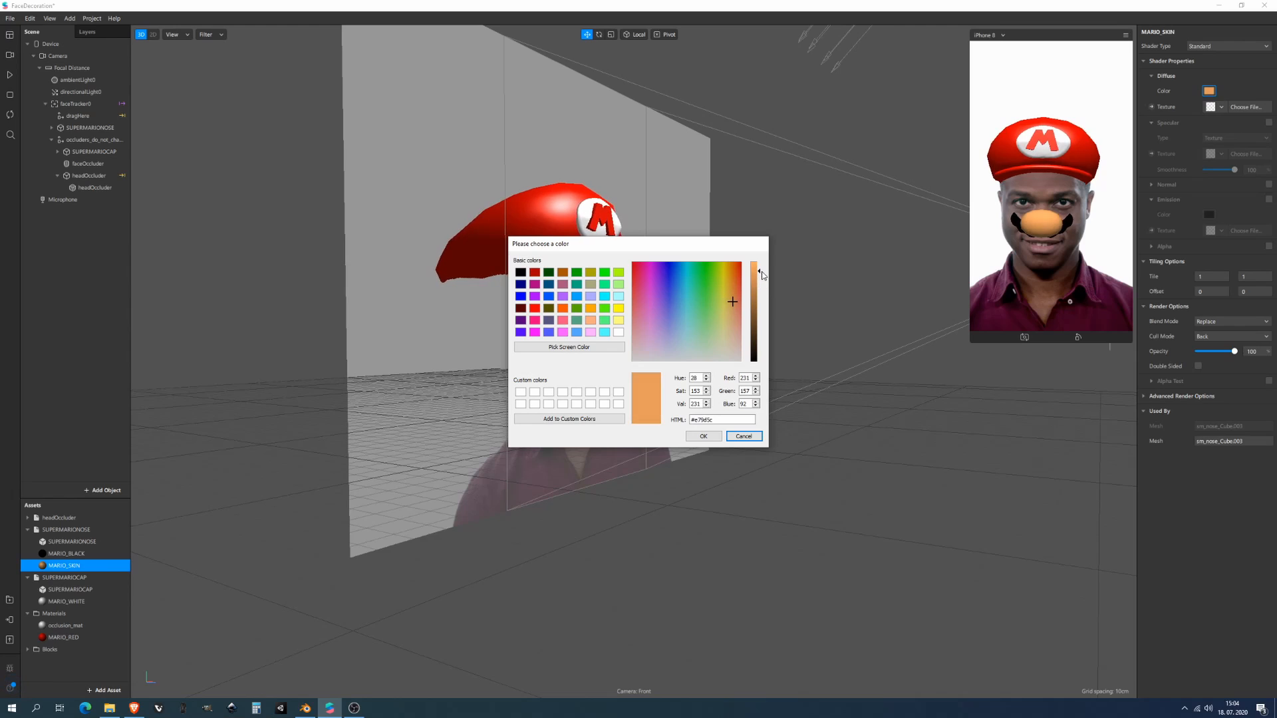
left_click(703, 437)
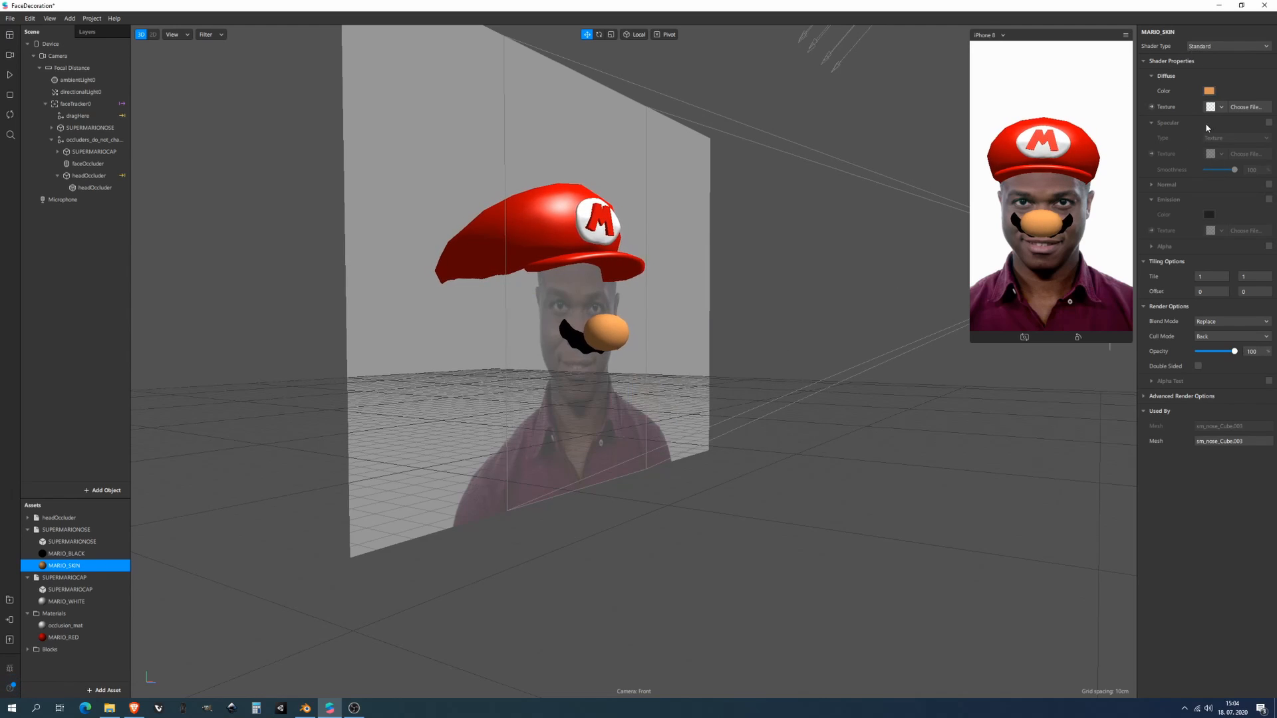
left_click(1268, 123)
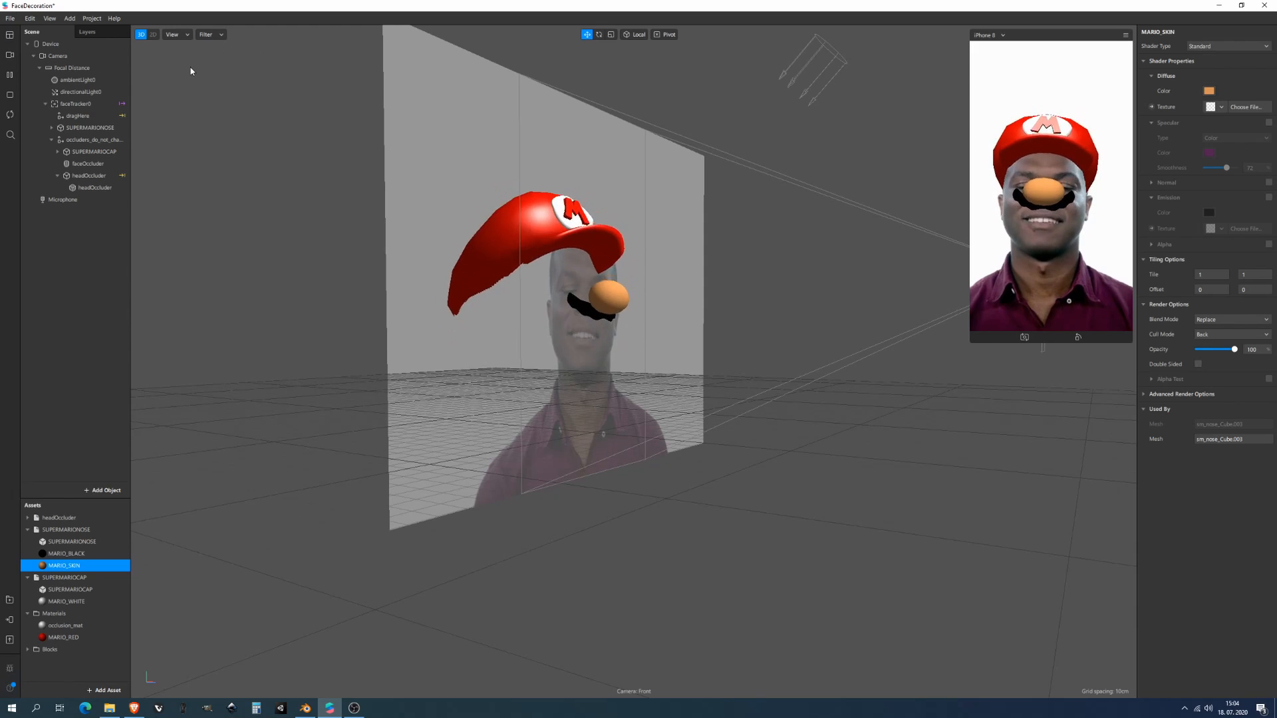
- Open the choices for adding a new element to the project
left_click(70, 18)
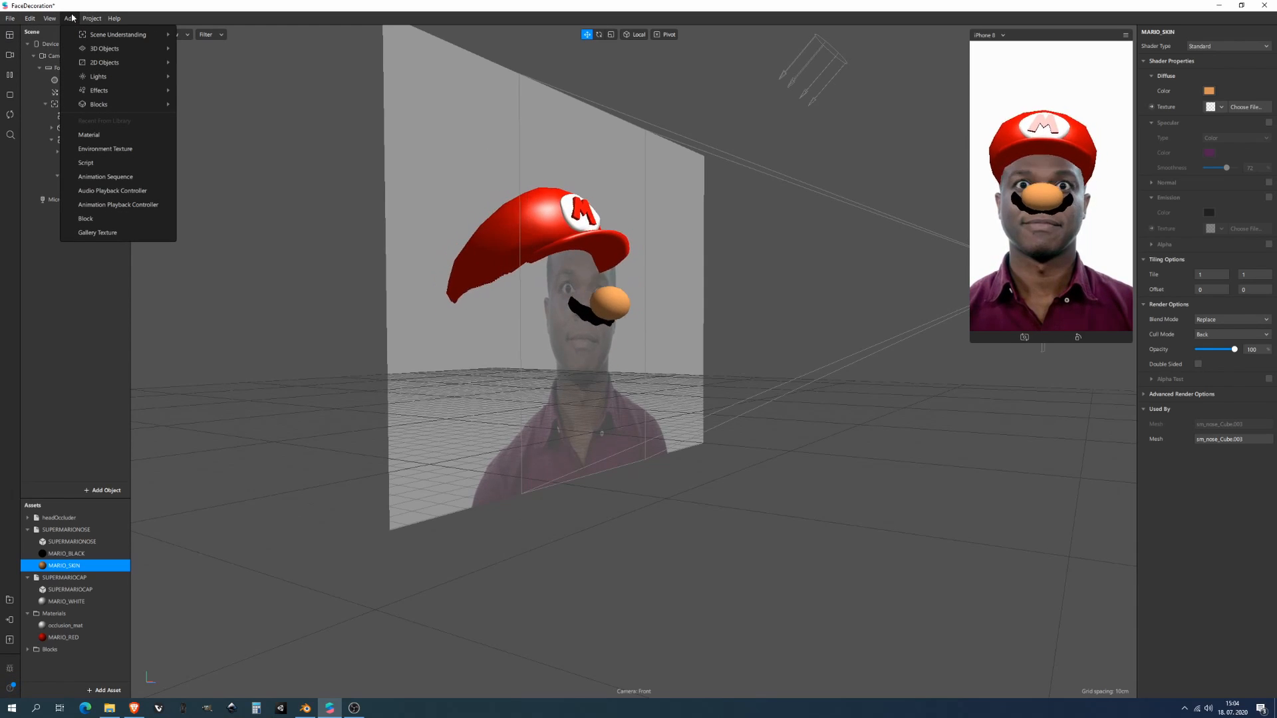